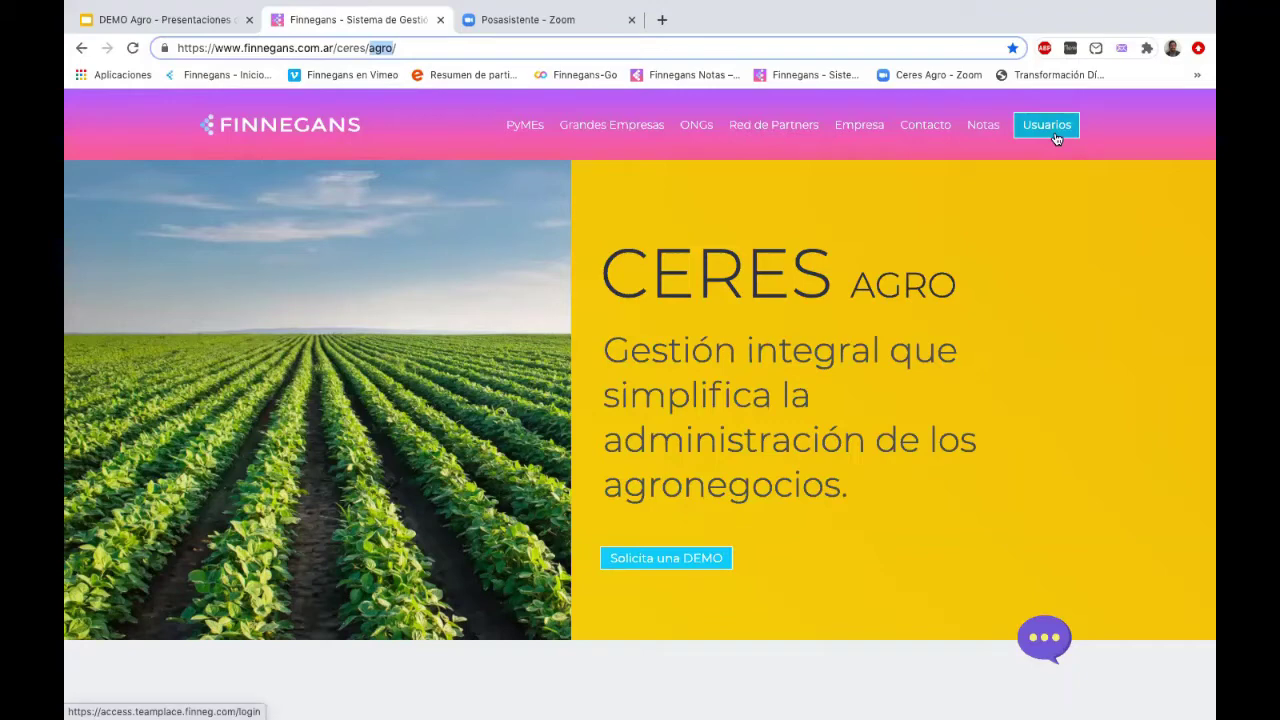
- Open the Finnegans user login page, set the company to demoagro and sign in with the Google account
left_click(1056, 138)
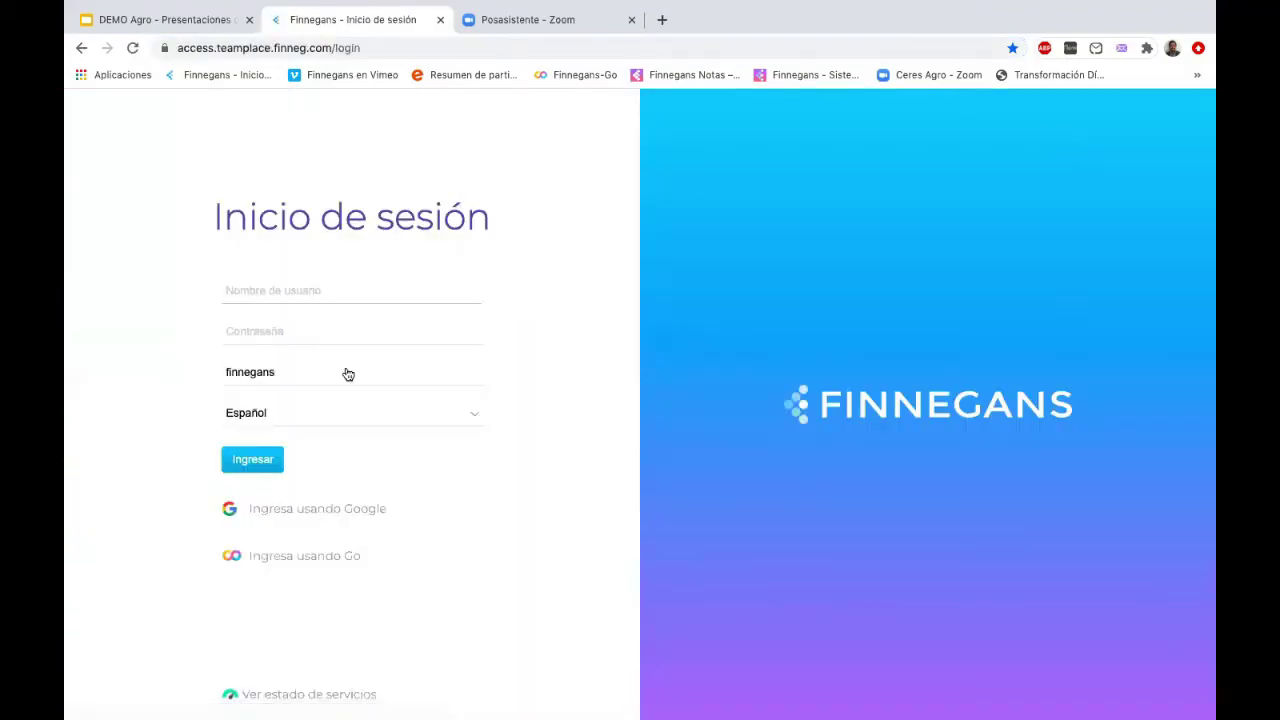
double_click(280, 372)
key("BackSpace")
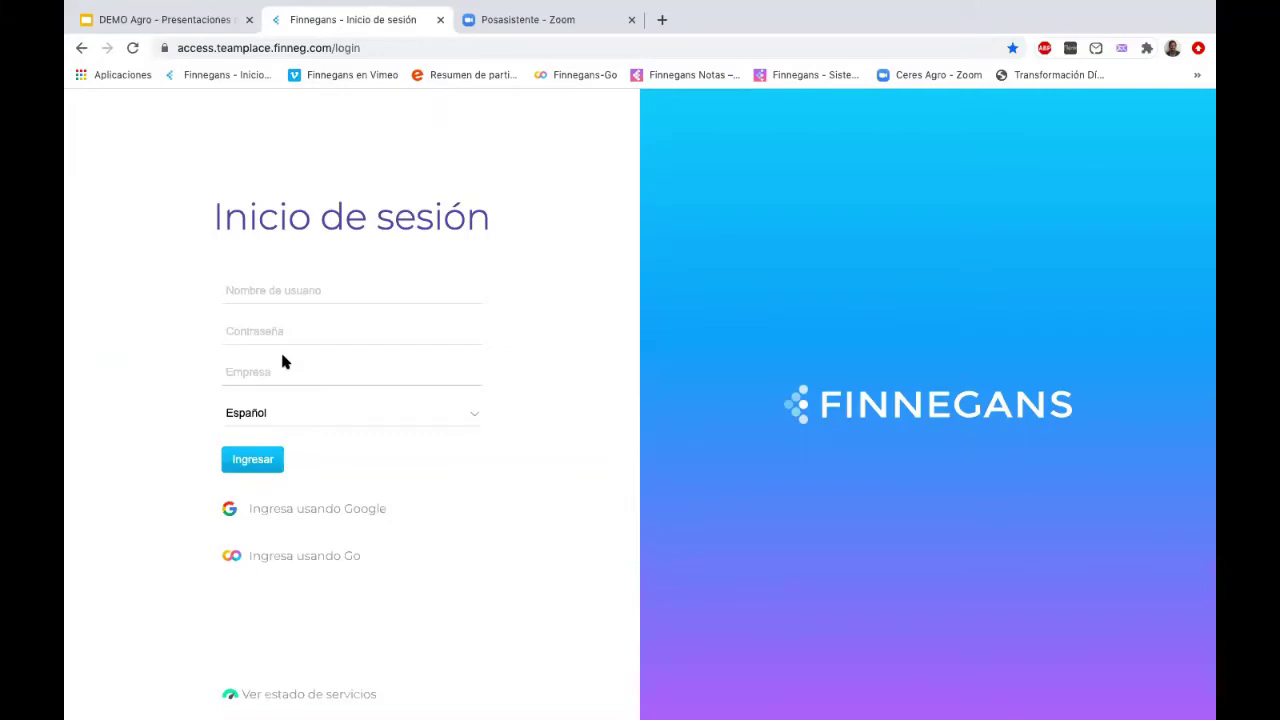
type("demoagro")
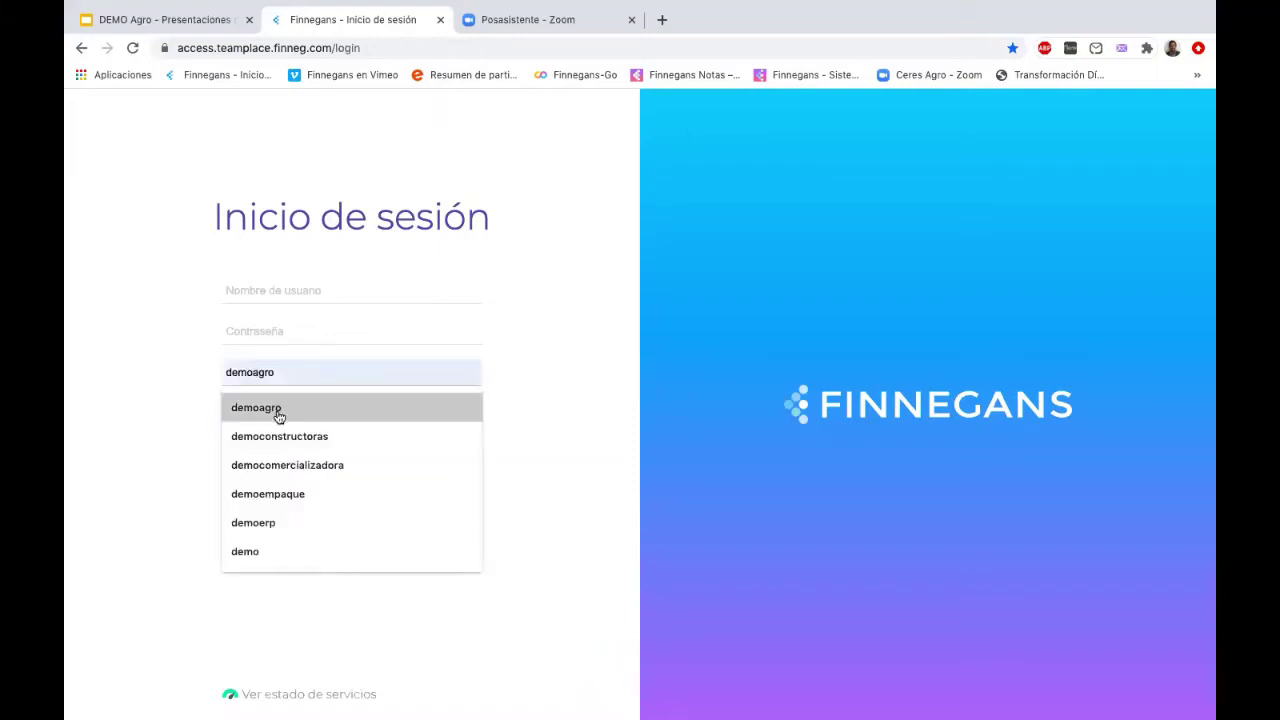
left_click(279, 412)
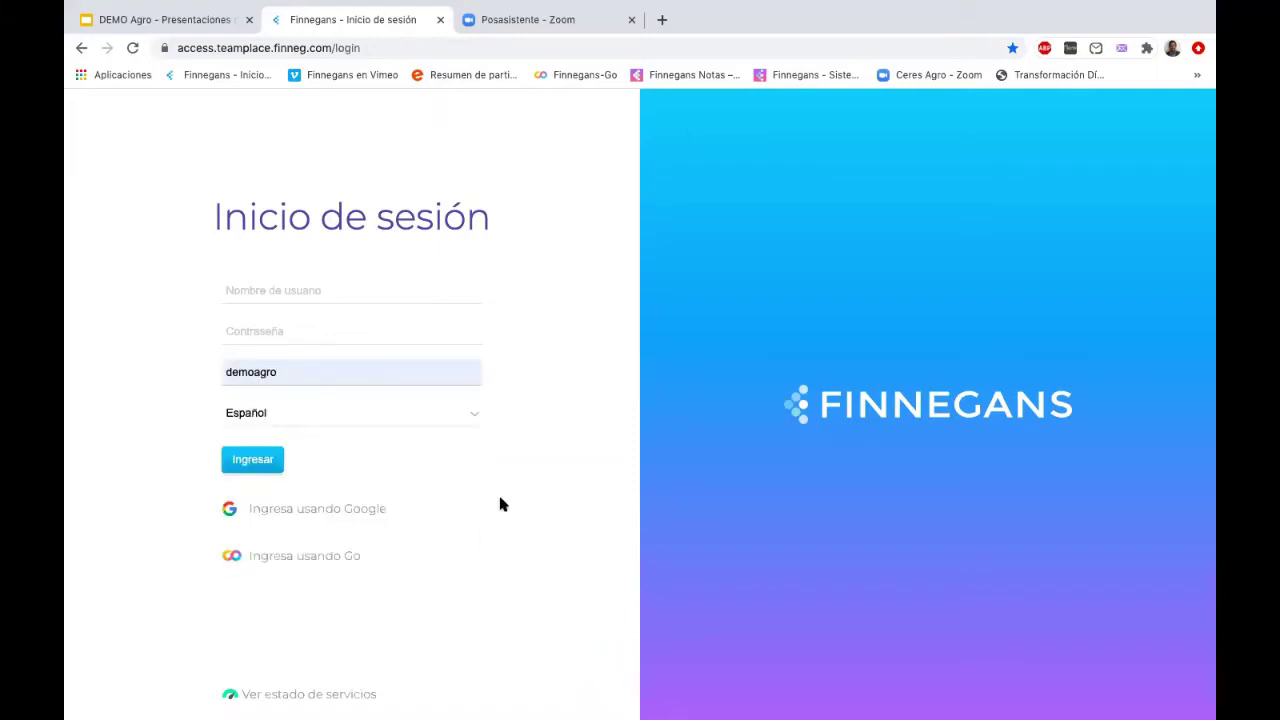
left_click(370, 518)
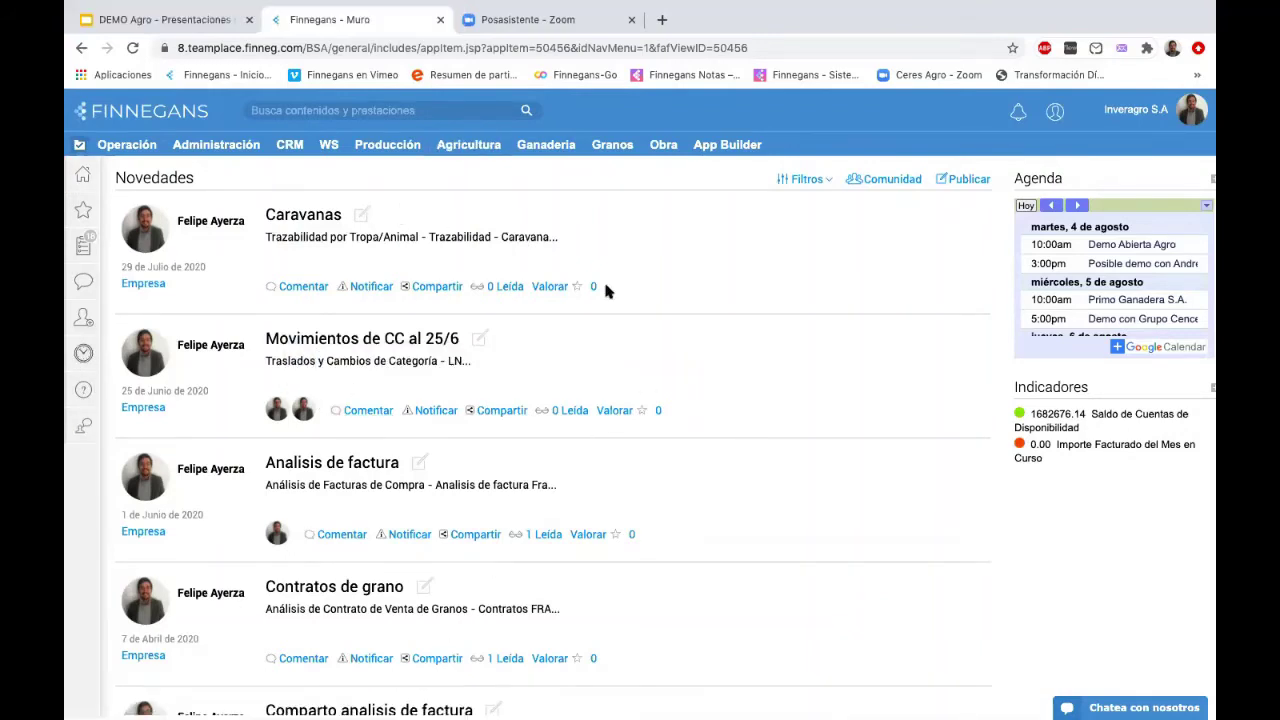
- Switch the active company to Ganadera S.A
left_click(1137, 113)
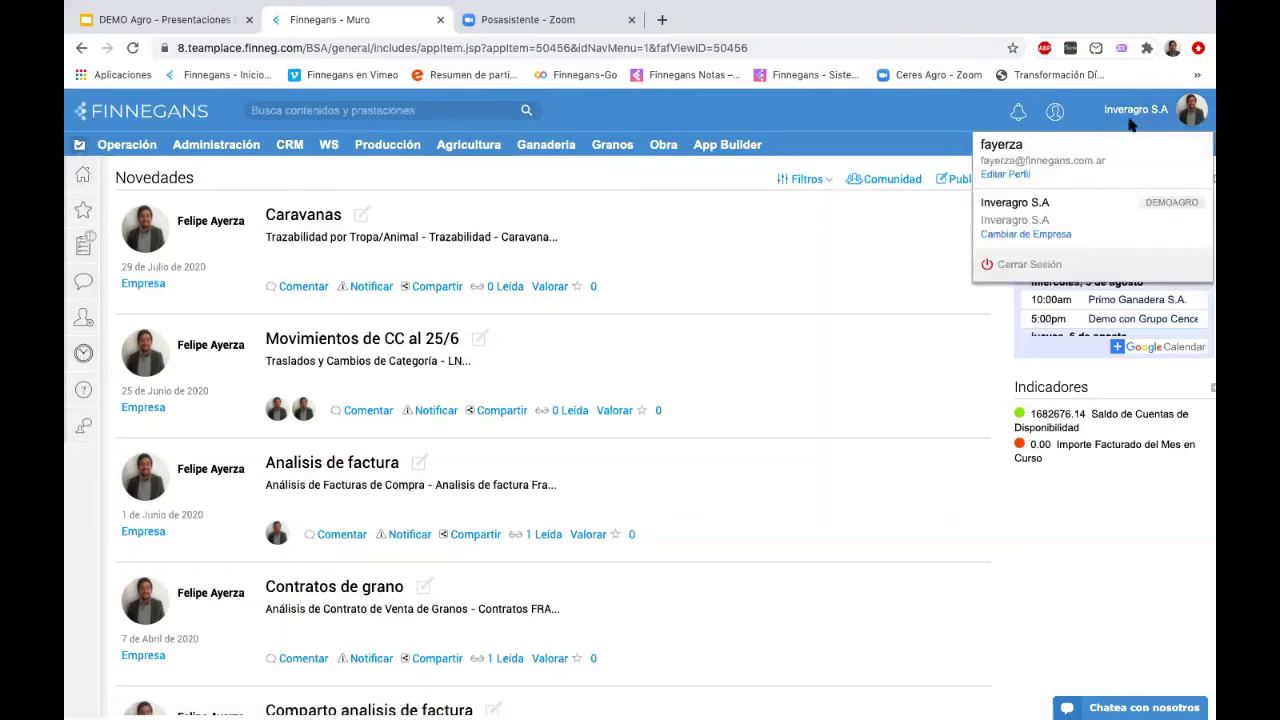
left_click(1052, 238)
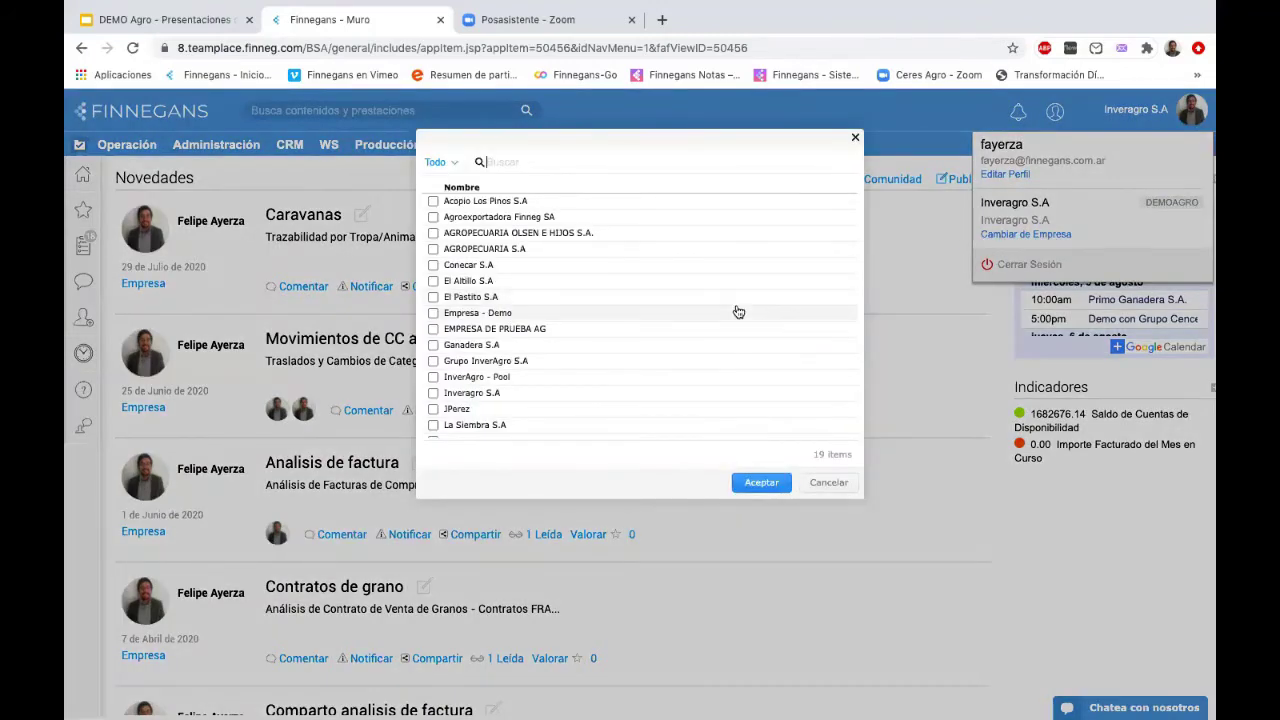
scroll(737, 314, "down", 2)
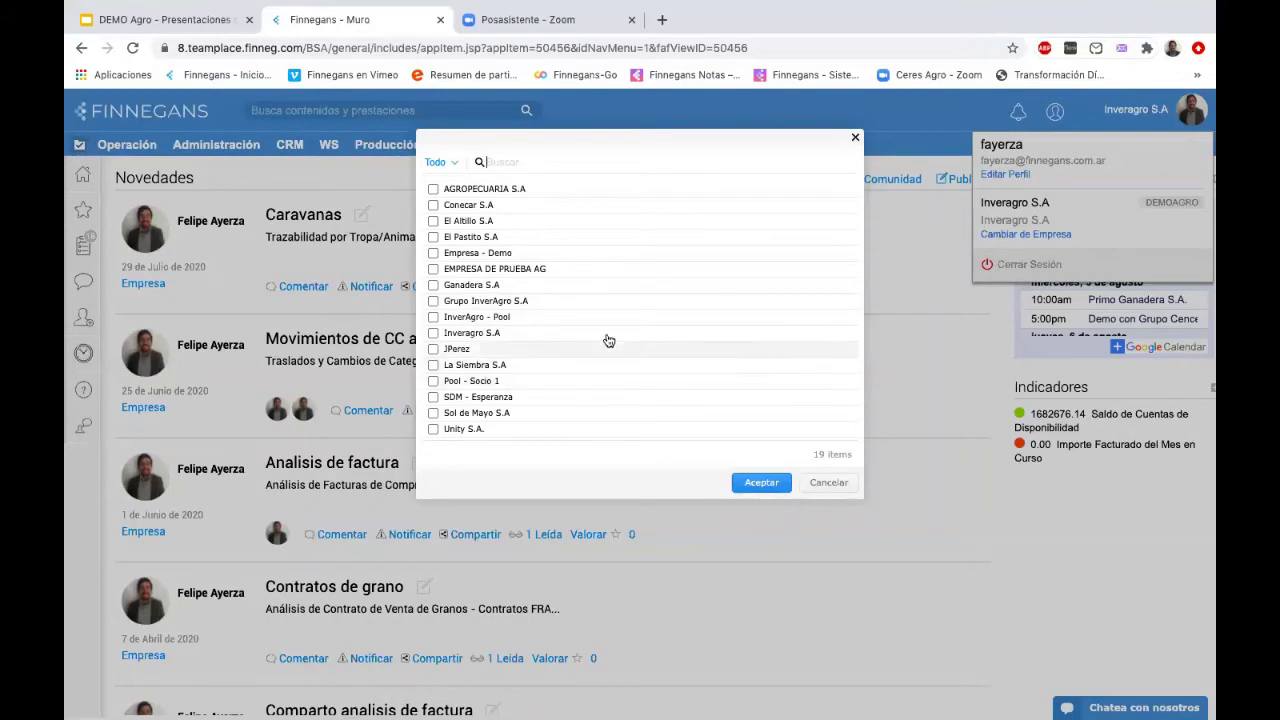
left_click(562, 285)
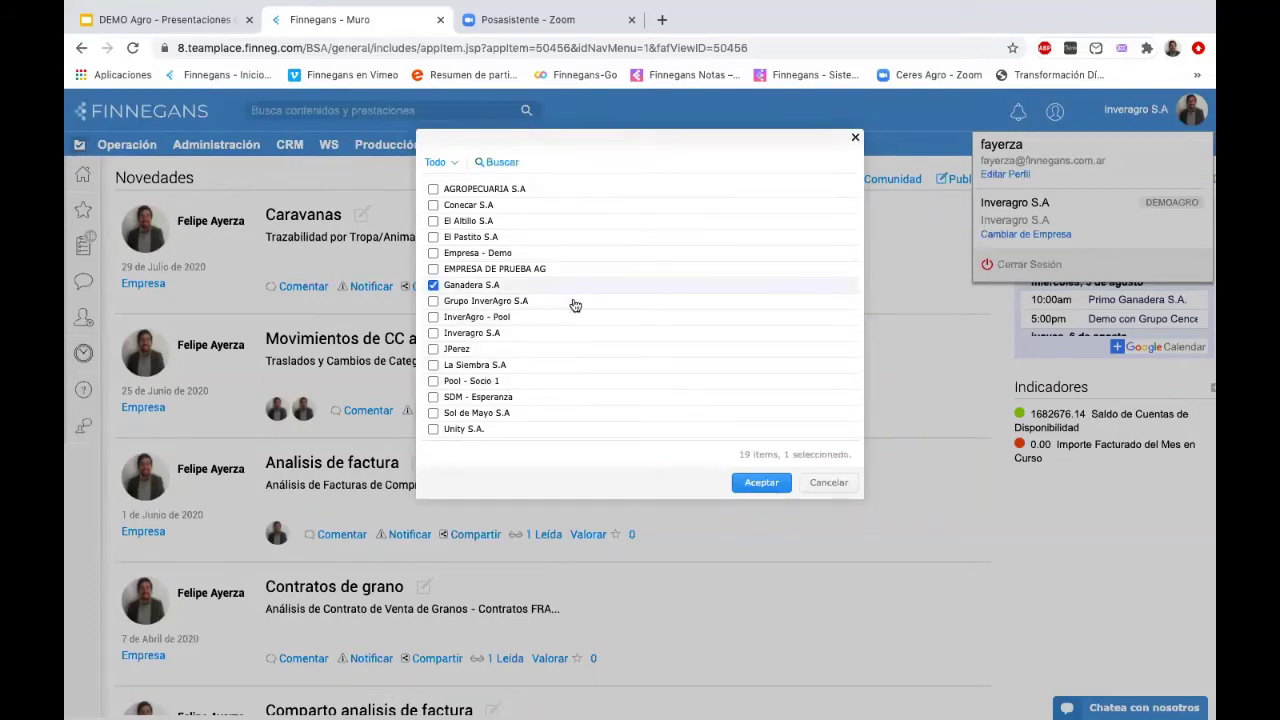
left_click(761, 483)
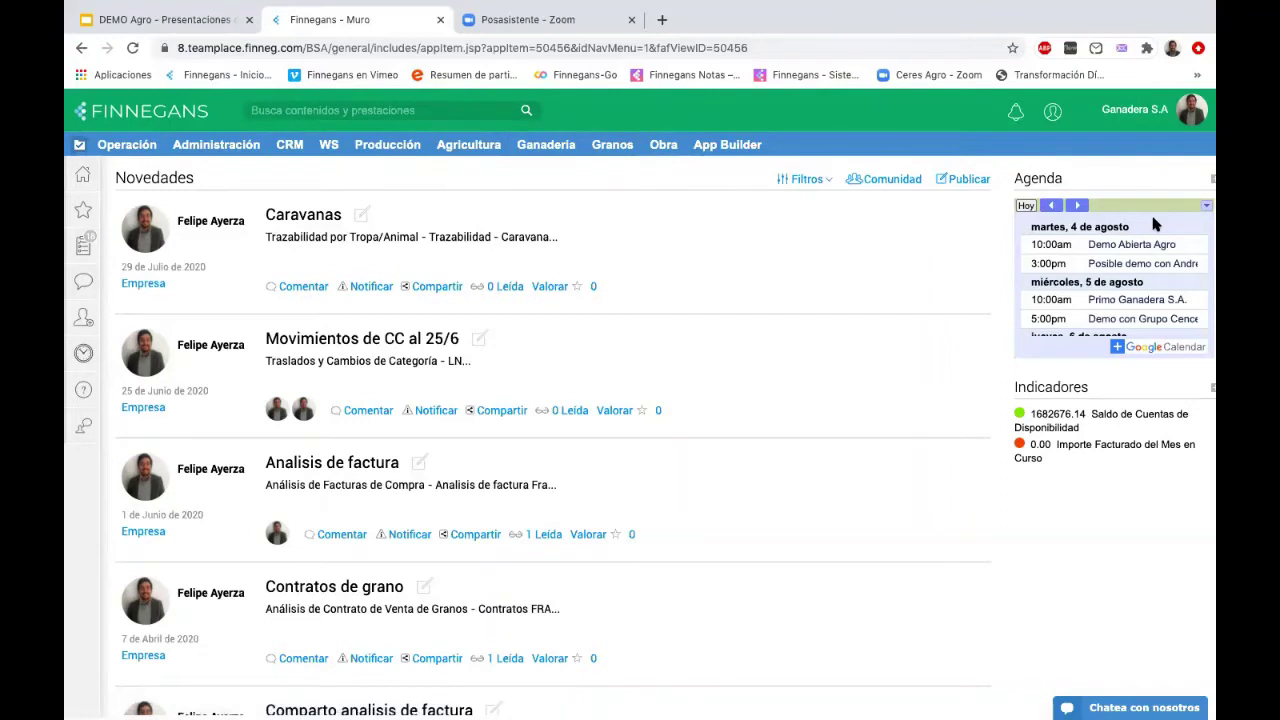
- Switch the active company back to Inveragro S.A
left_click(1135, 118)
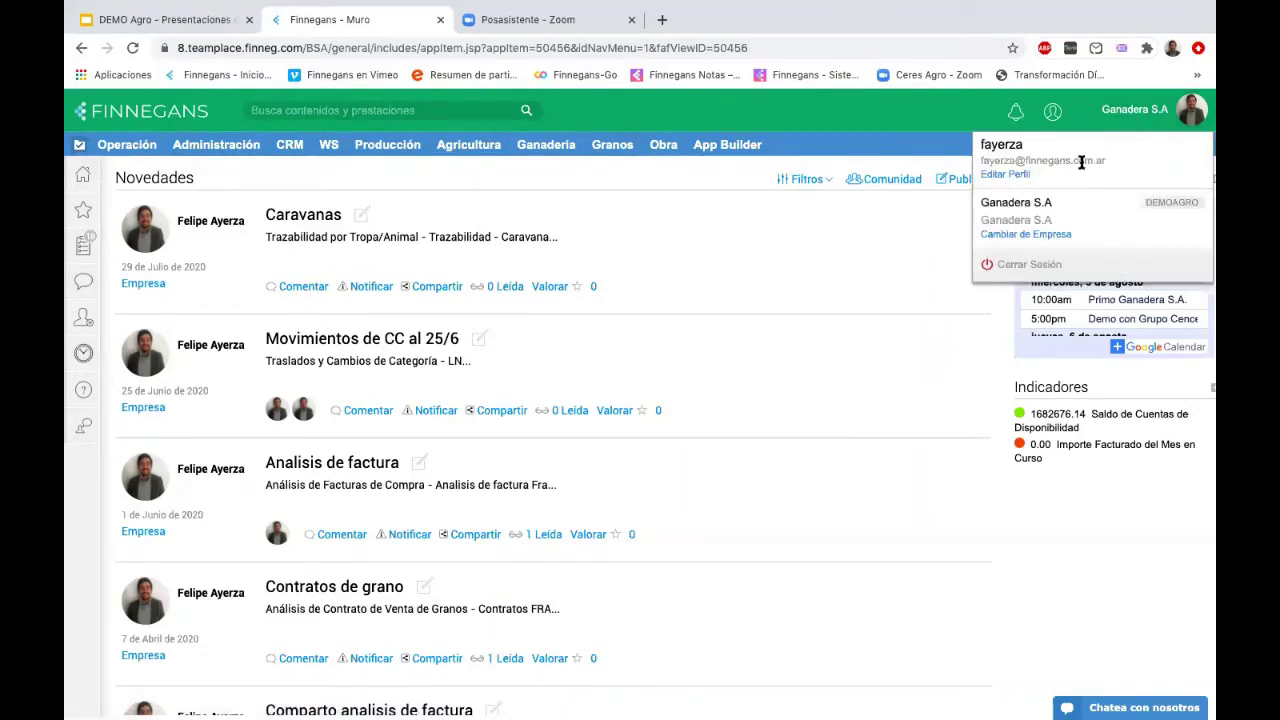
left_click(1042, 236)
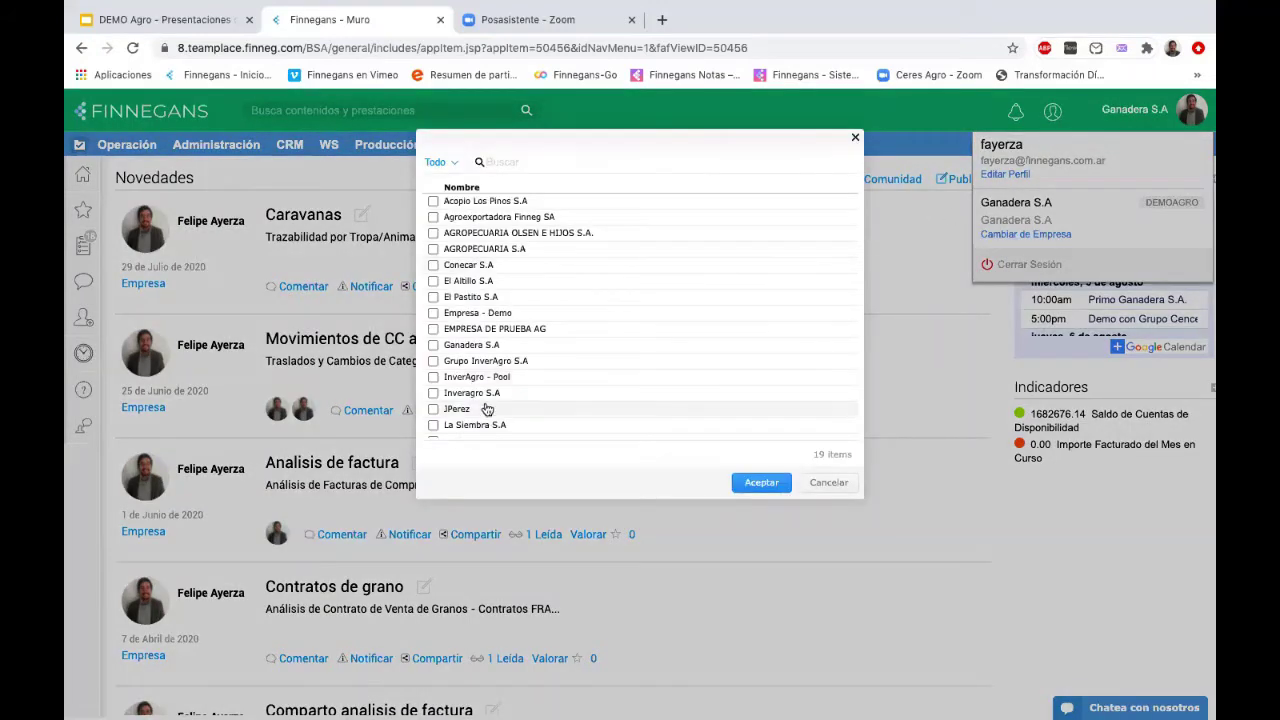
left_click(480, 393)
left_click(760, 482)
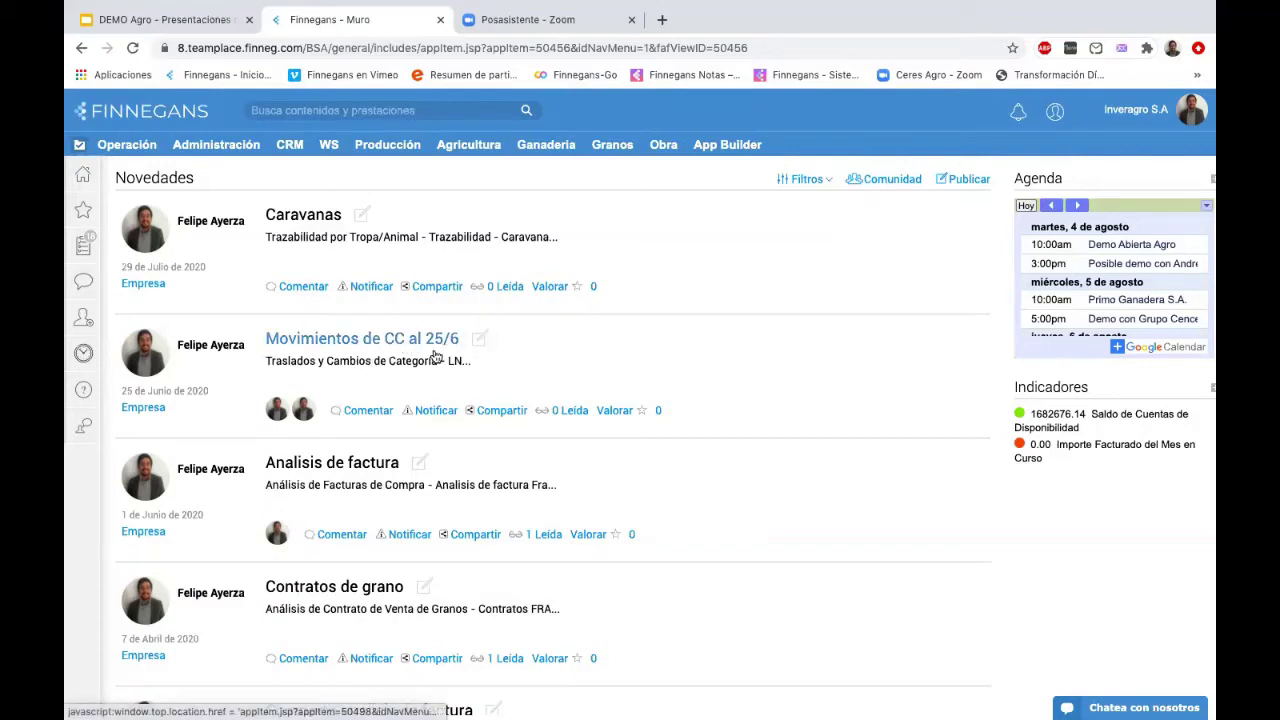
- Look over the news feed, view the Caravanas post with its report filters, and return to the wall
scroll(432, 480, "down", 3)
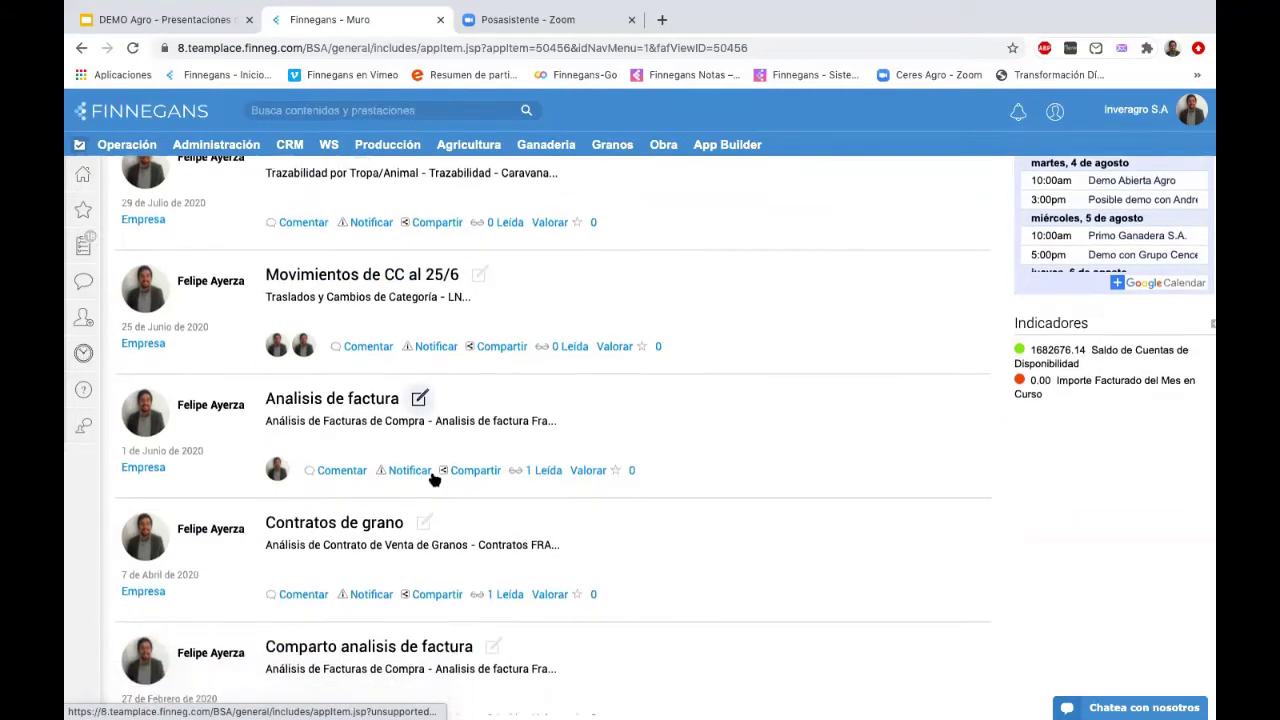
scroll(432, 480, "up", 3)
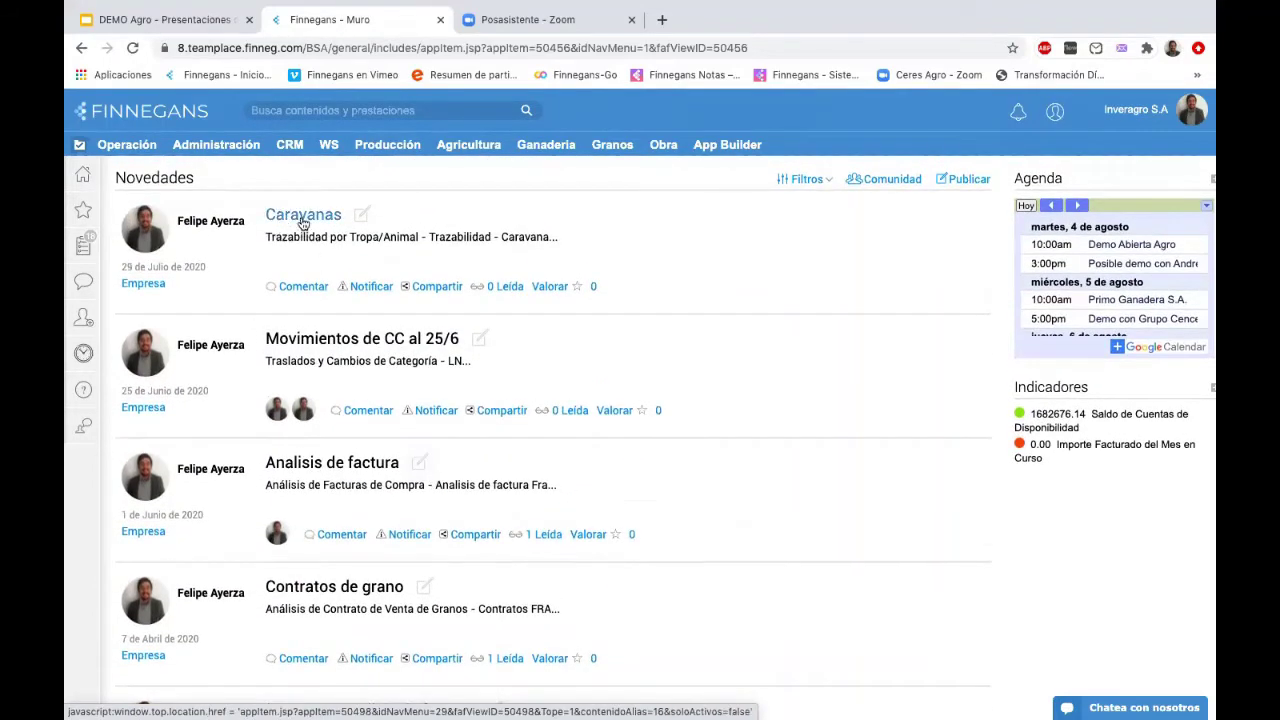
left_click(301, 216)
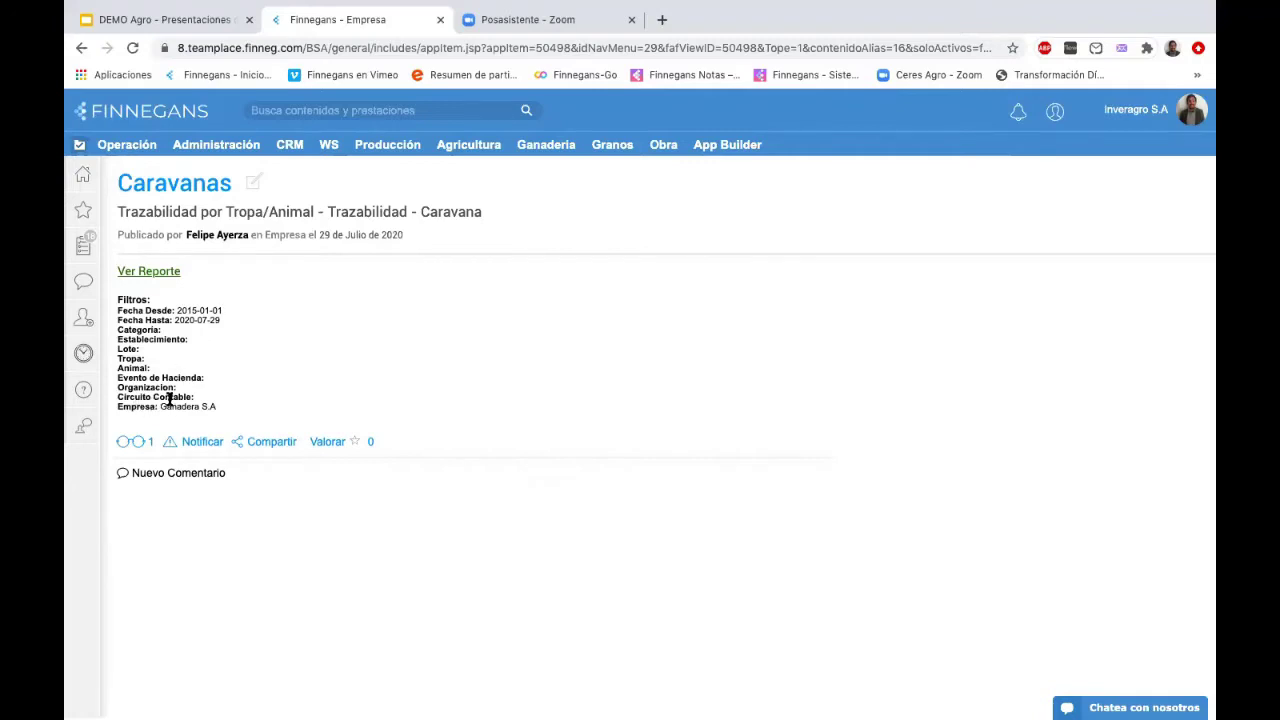
left_click(145, 112)
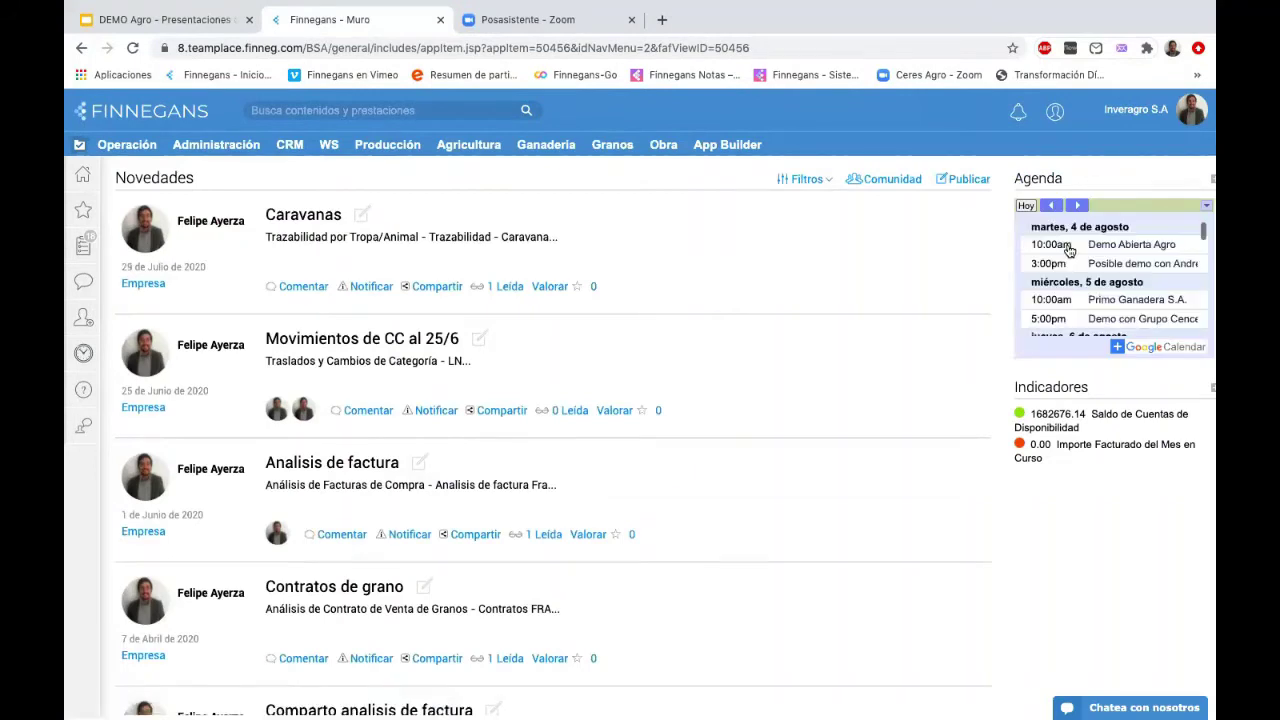
- Examine the agenda's events and the account balance indicator on the wall
scroll(1158, 277, "up", 1)
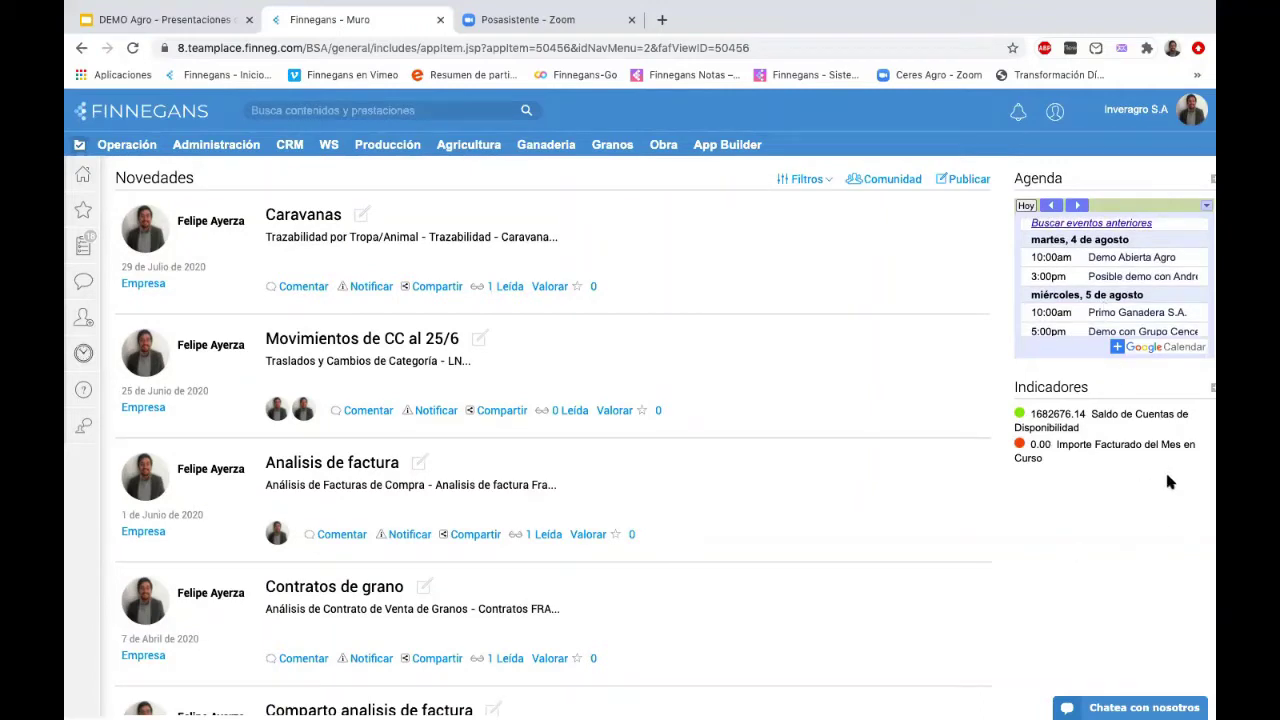
triple_click(1050, 413)
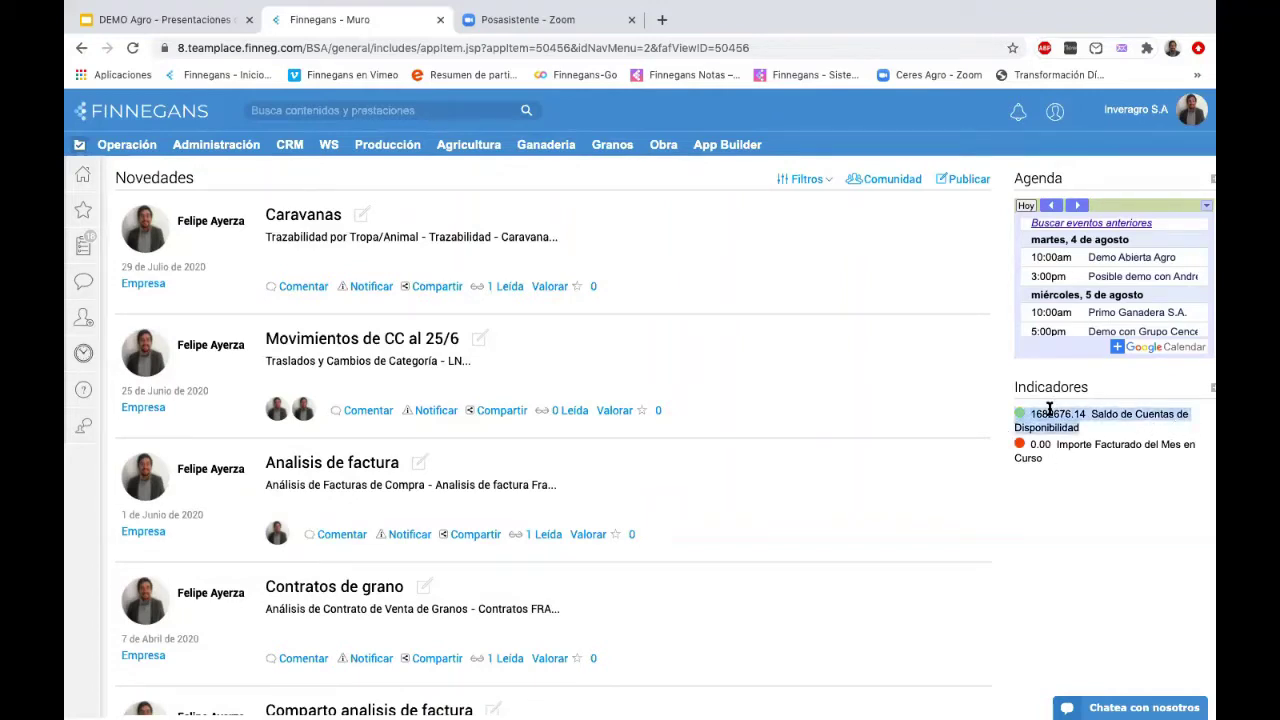
left_click(1053, 478)
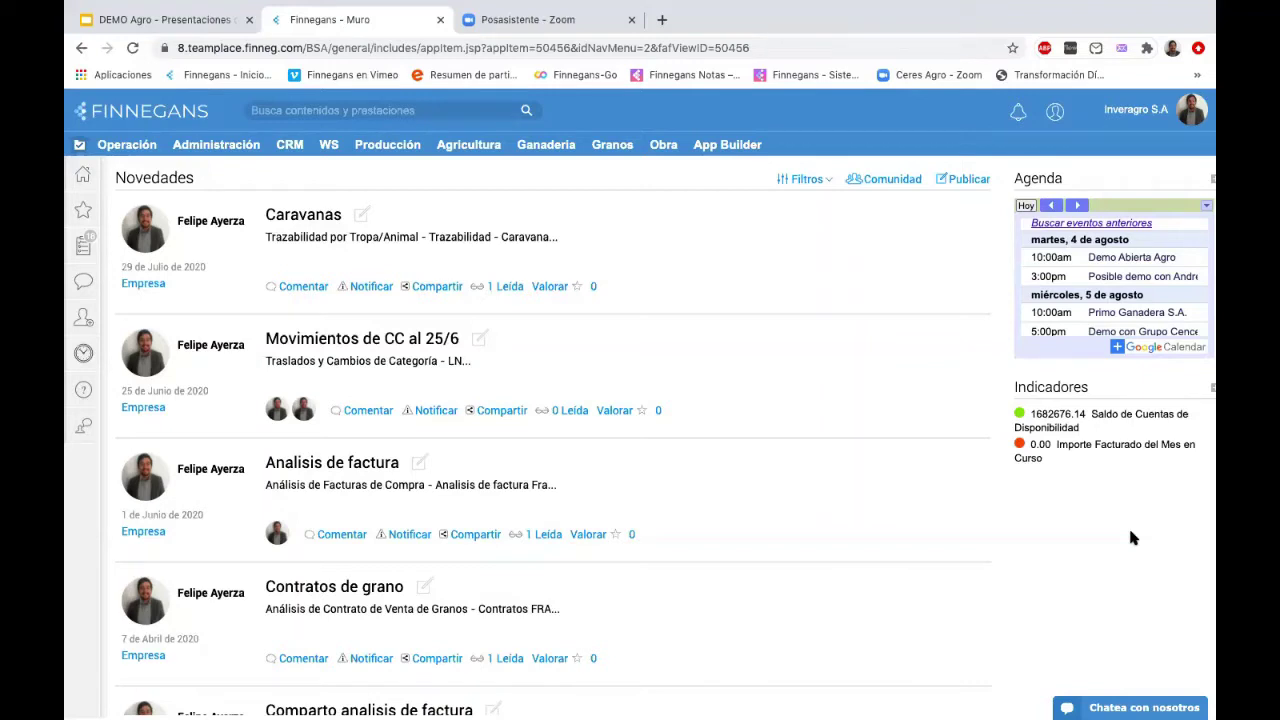
- Open the online help's Agro section and display the guide "Instructivo - Panel margen bruto agrícola"
left_click(78, 211)
mouse_move(84, 243)
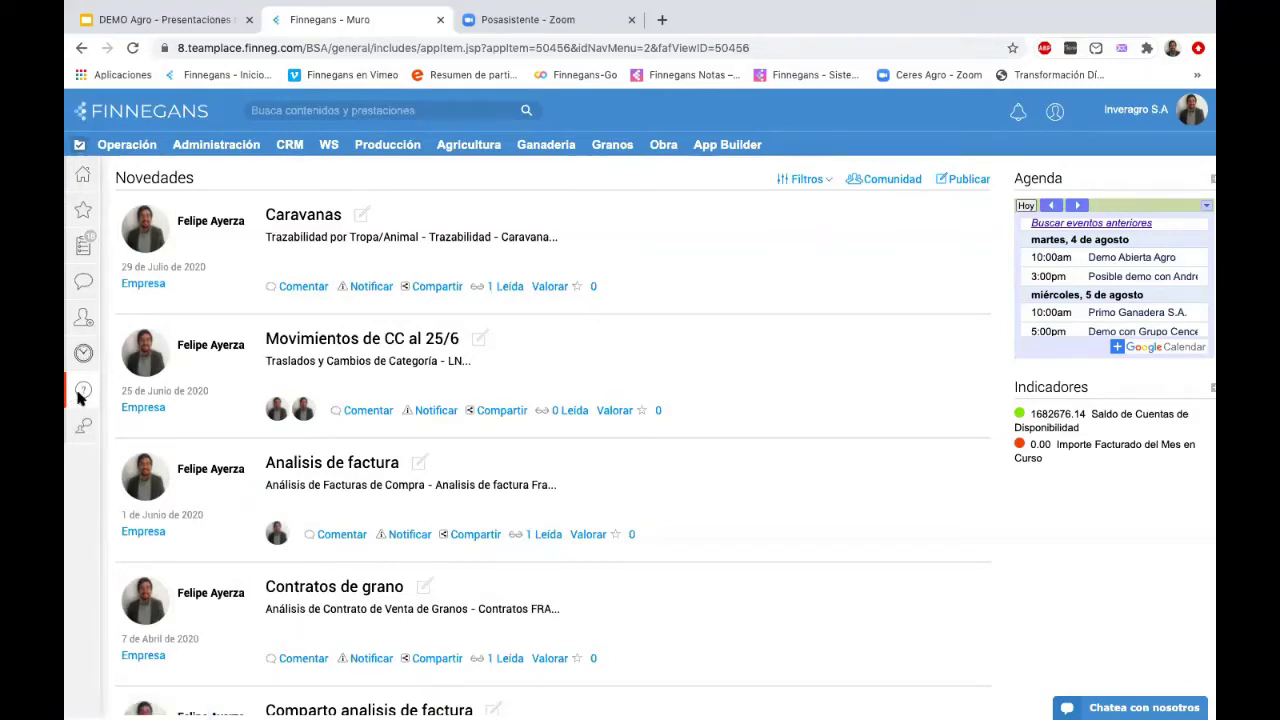
left_click(81, 394)
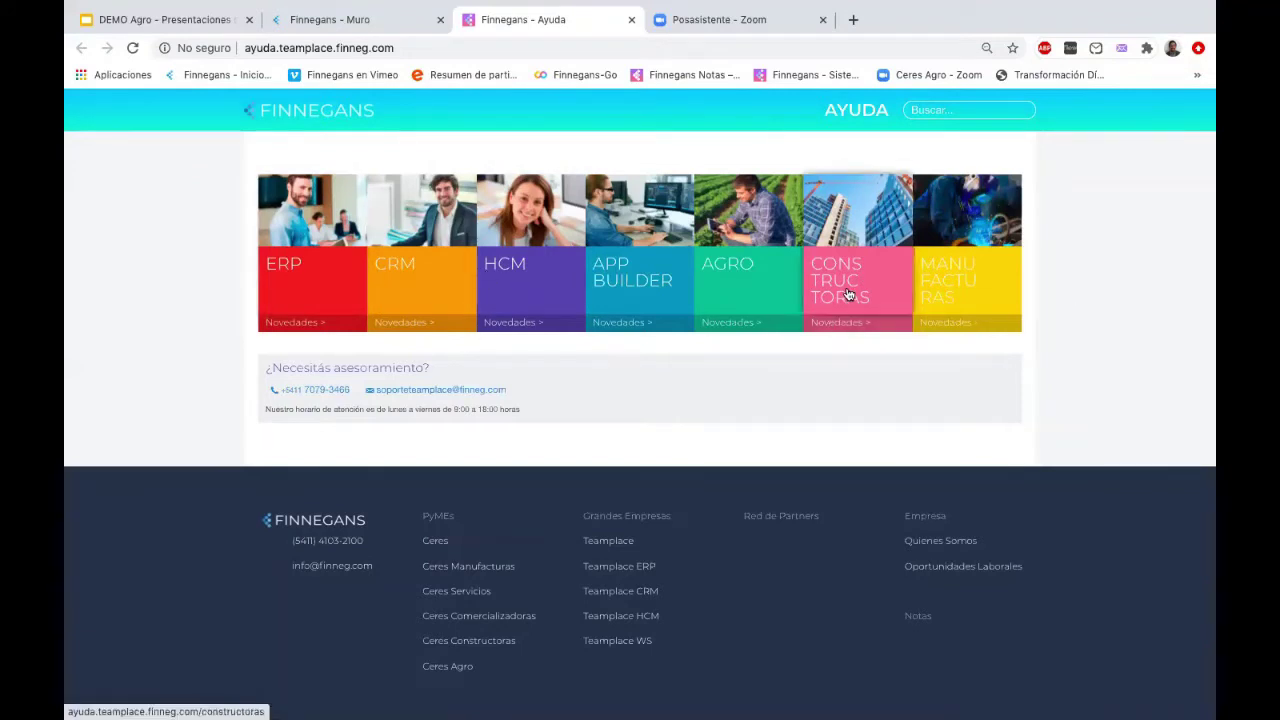
left_click(716, 271)
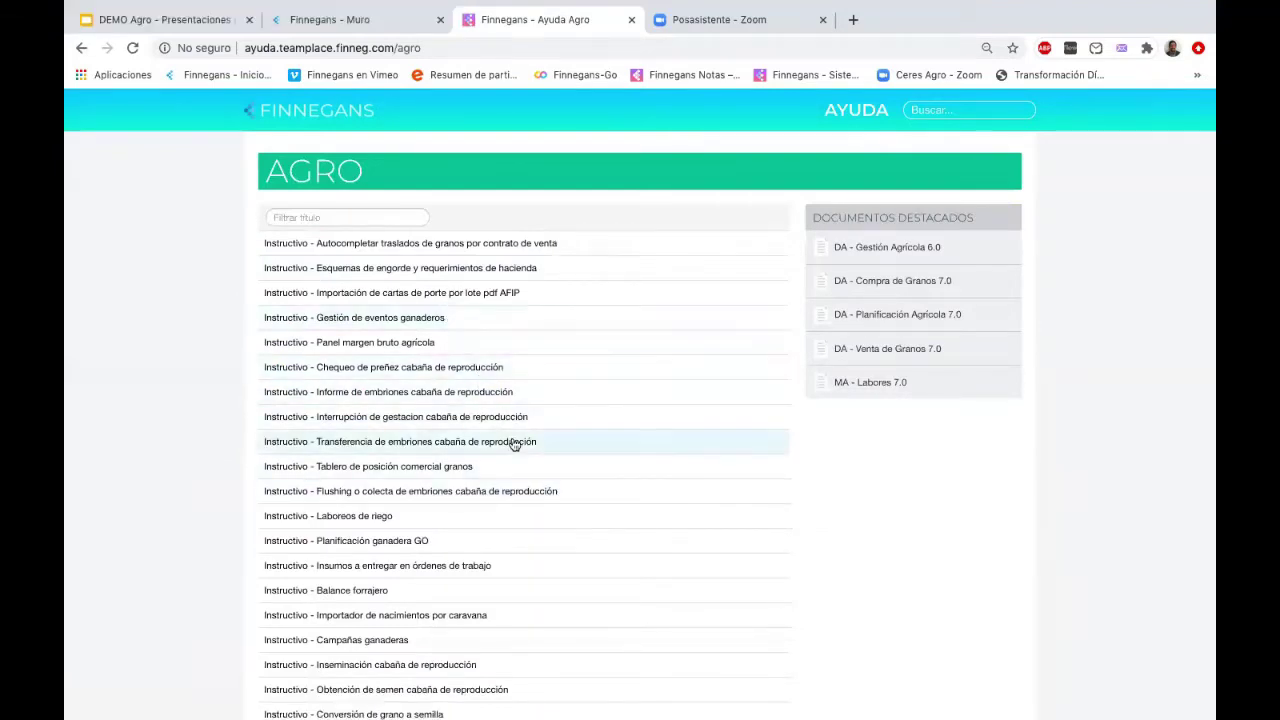
left_click(378, 344)
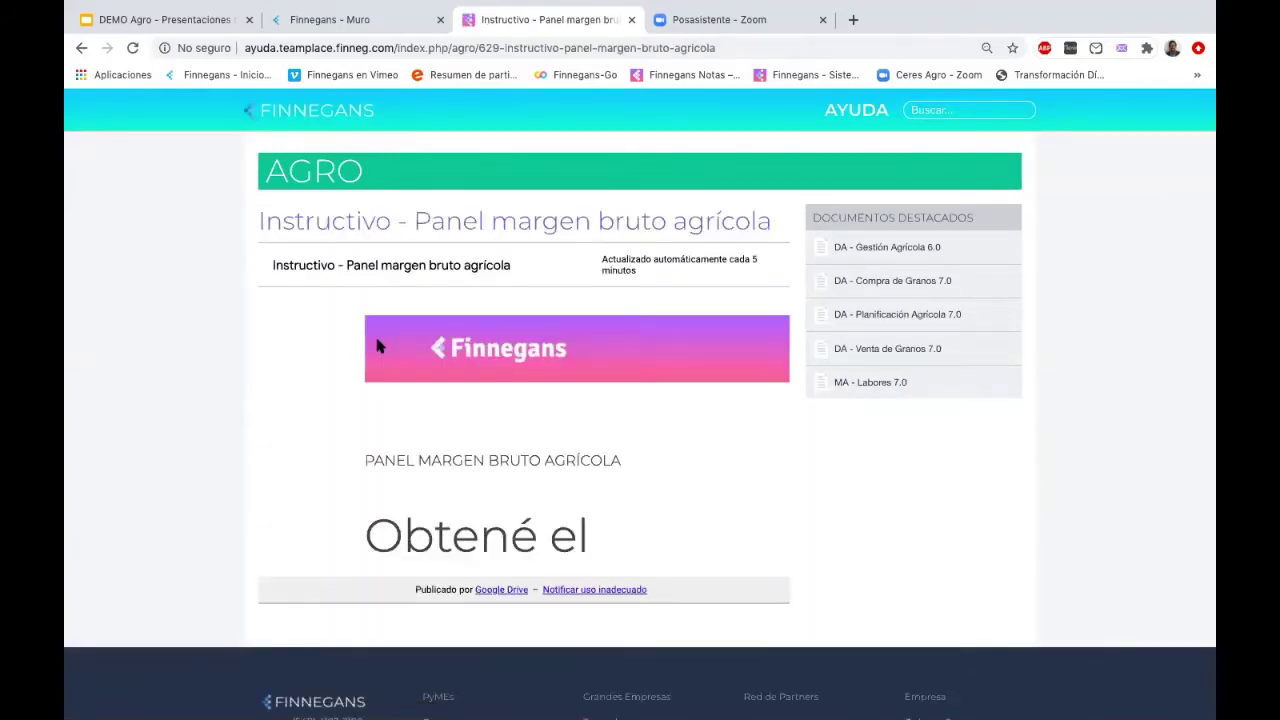
- Read through the gross margin panel guide, covering its purpose, menu access, filter parameters, charts and indicator definitions
scroll(376, 345, "down", 3)
scroll(377, 345, "down", 3)
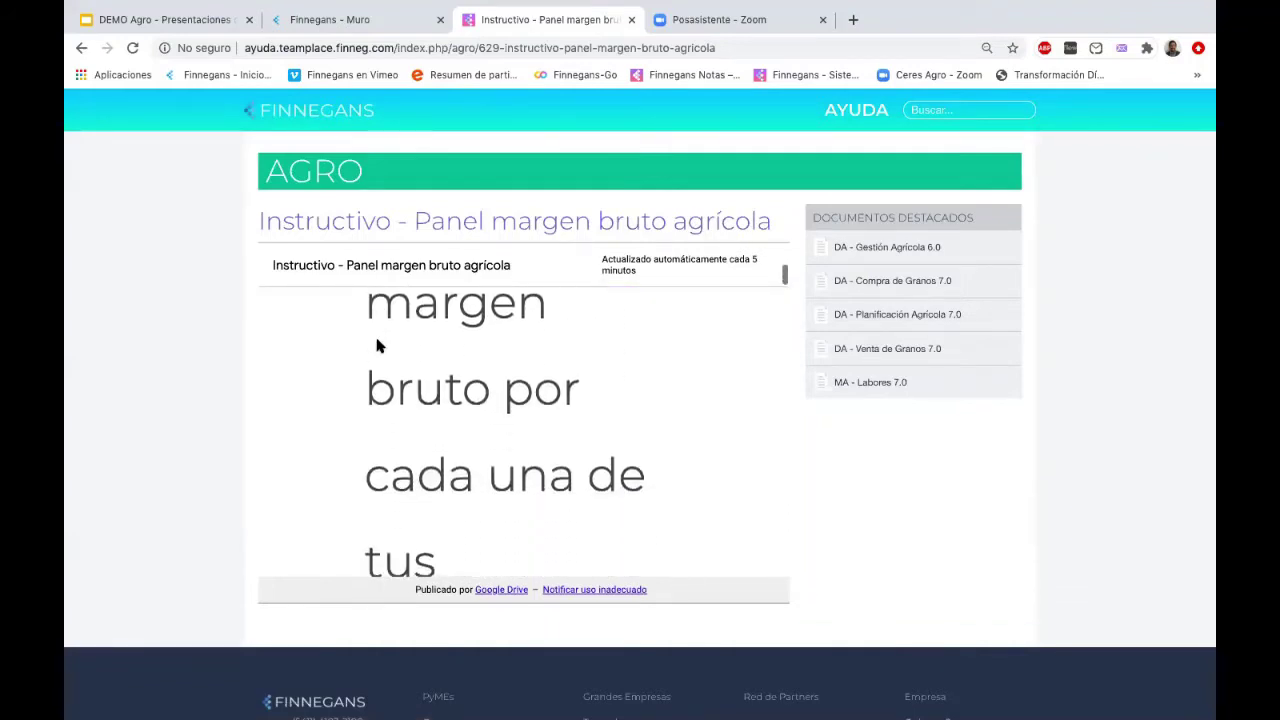
scroll(377, 345, "down", 3)
scroll(377, 345, "down", 8)
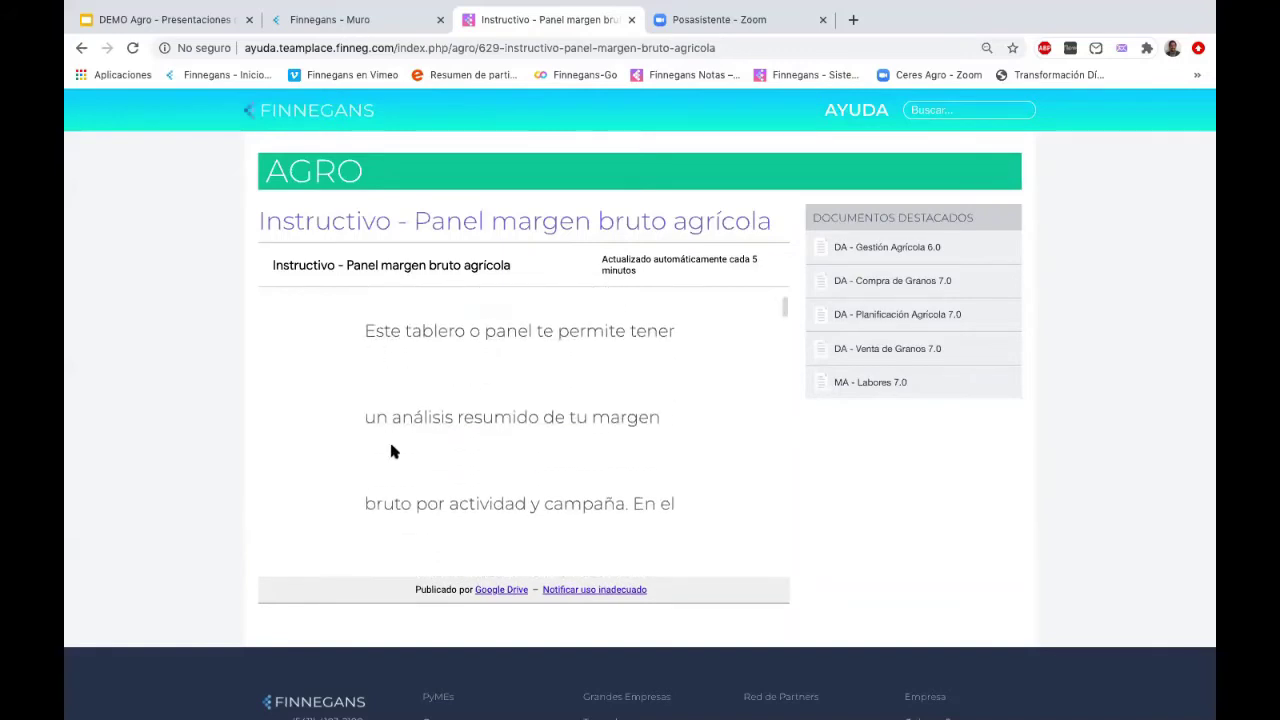
scroll(524, 453, "down", 4)
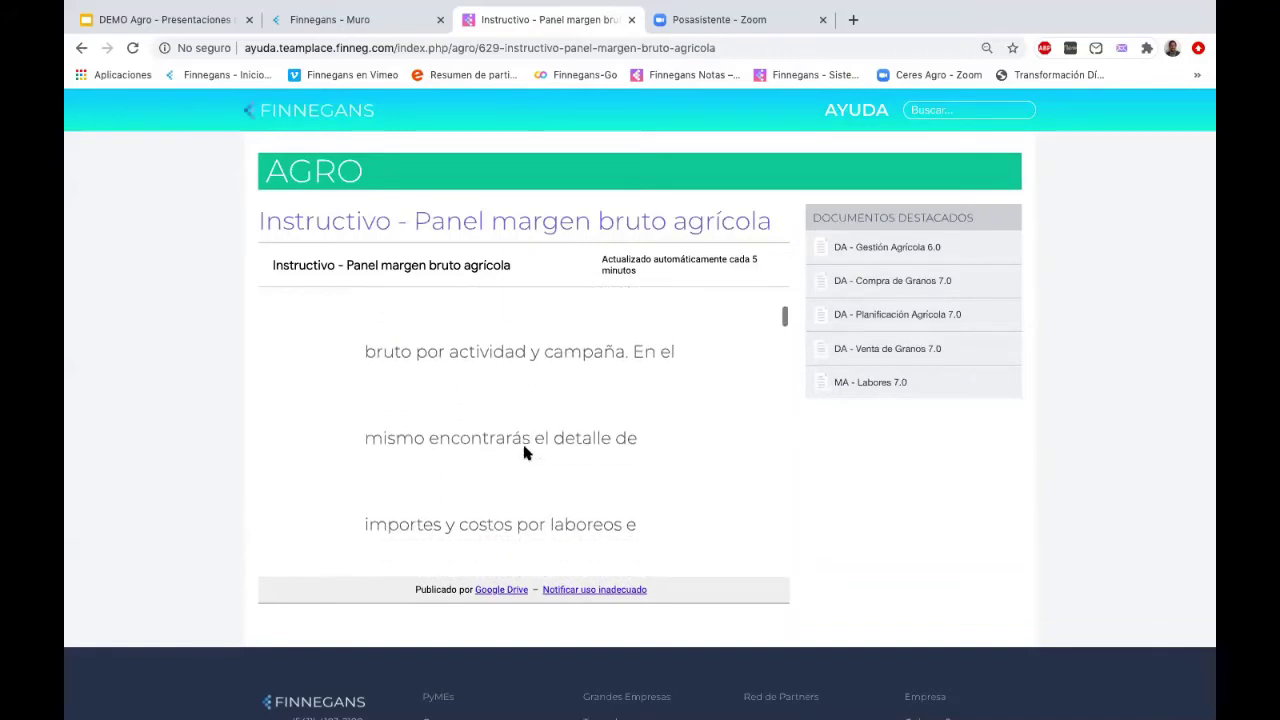
scroll(524, 453, "down", 2)
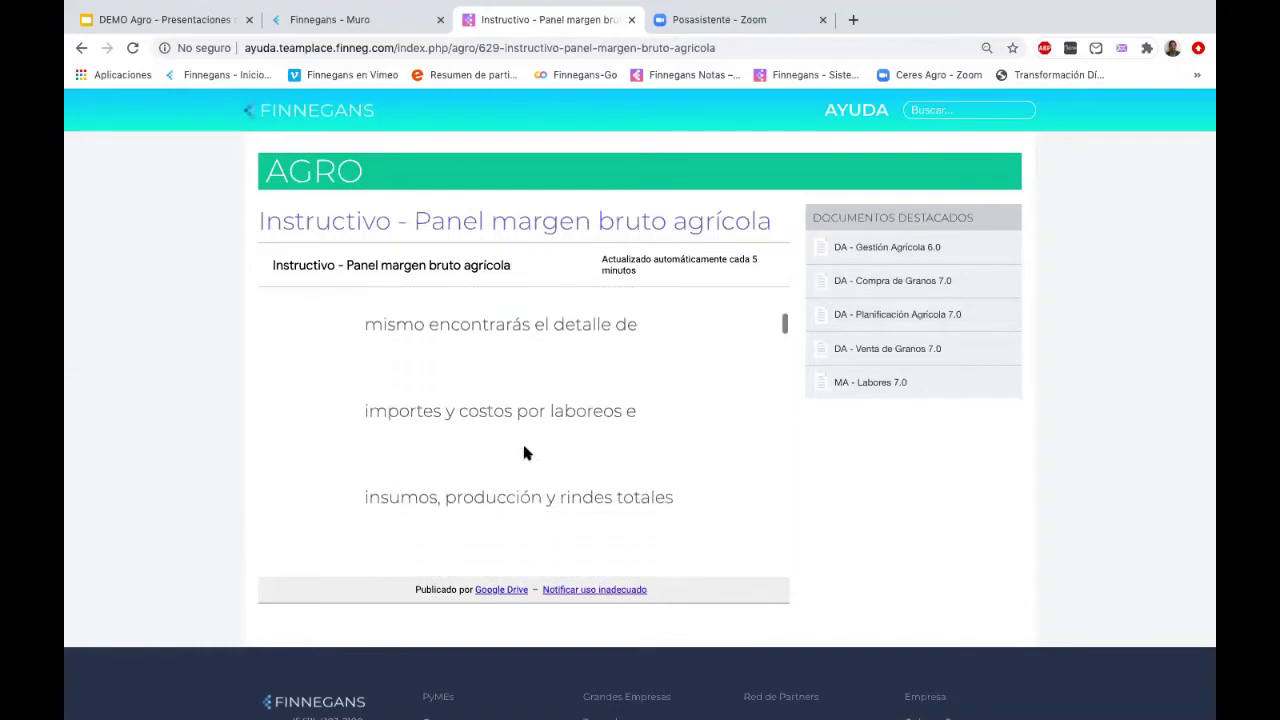
scroll(524, 453, "down", 5)
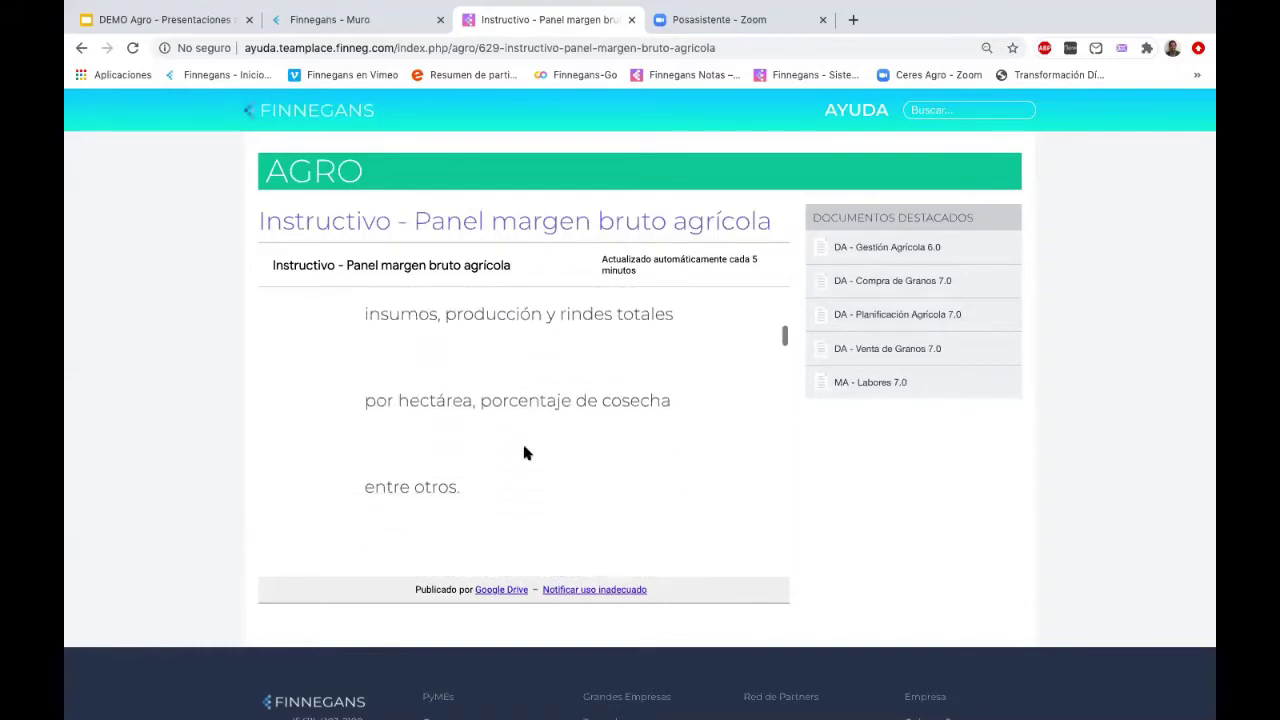
scroll(524, 453, "down", 6)
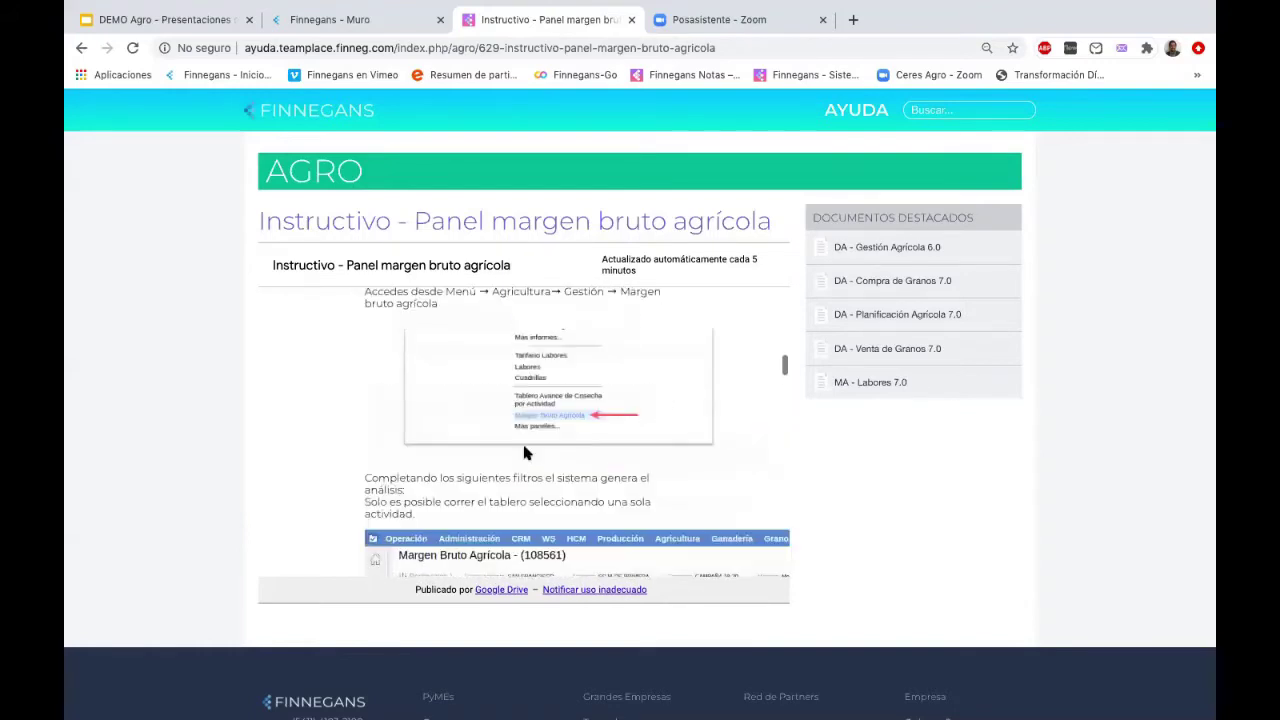
scroll(524, 453, "up", 2)
scroll(524, 453, "down", 4)
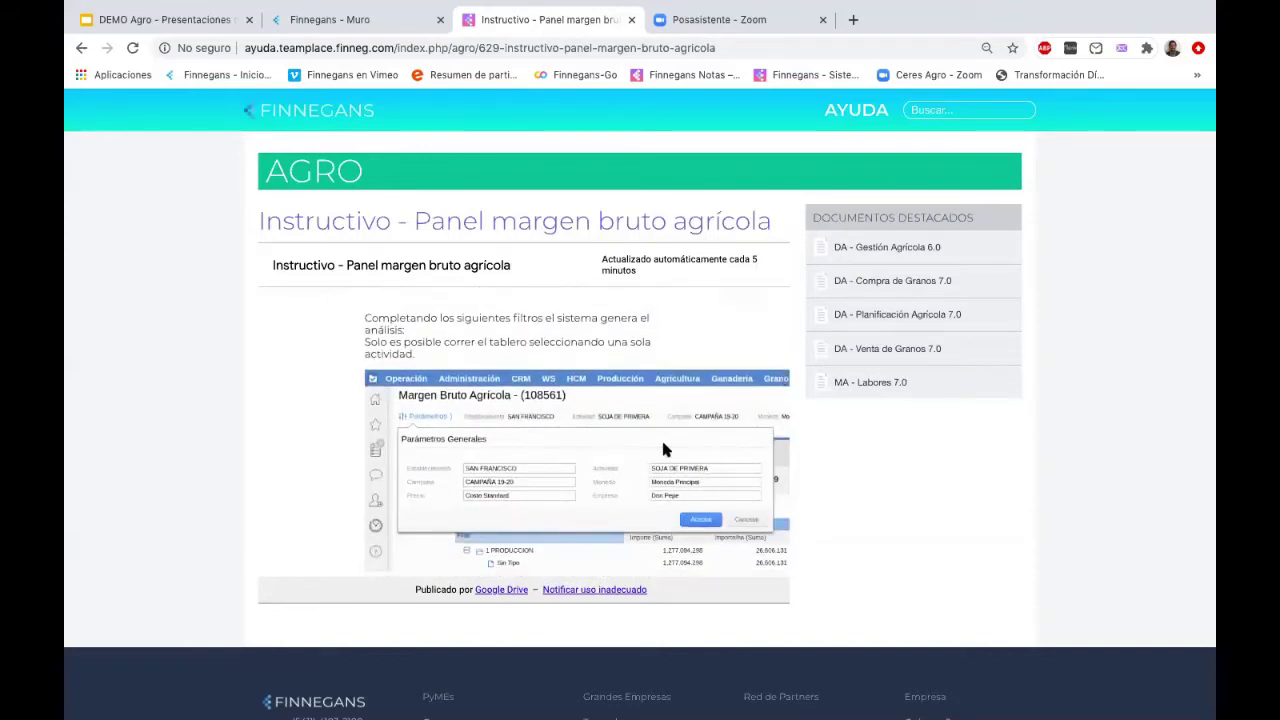
scroll(585, 455, "down", 2)
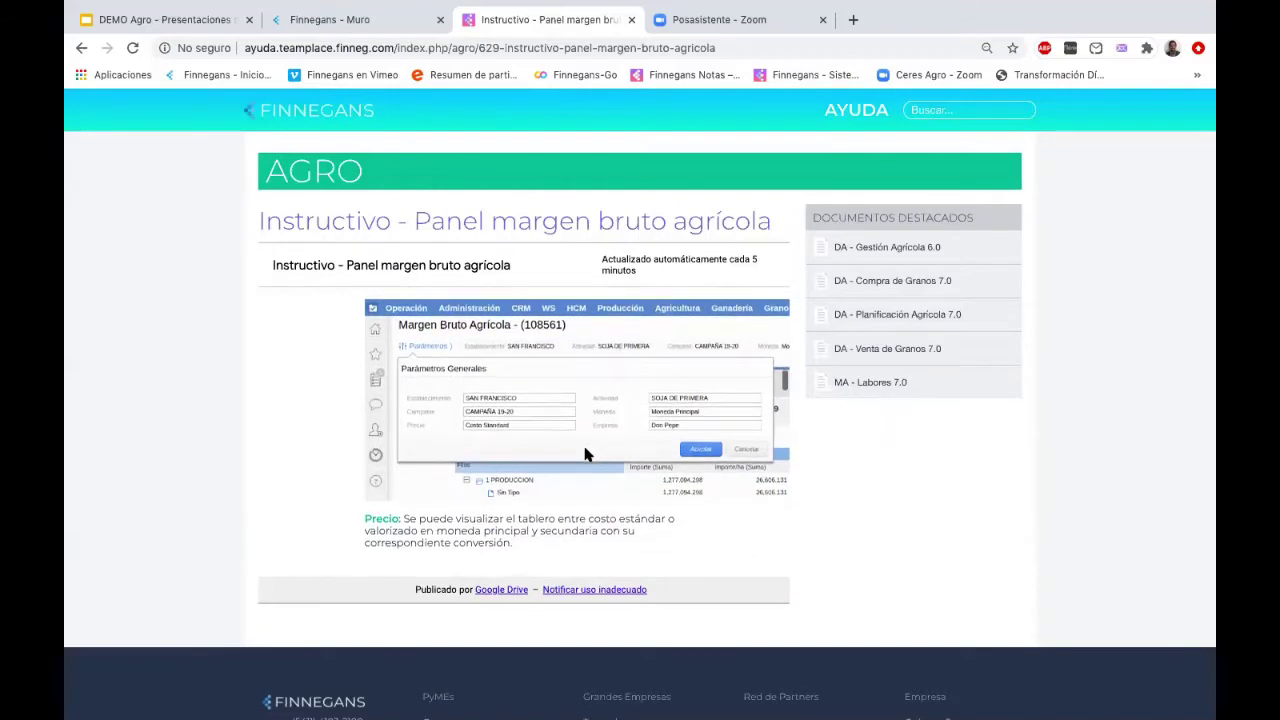
scroll(585, 455, "down", 2)
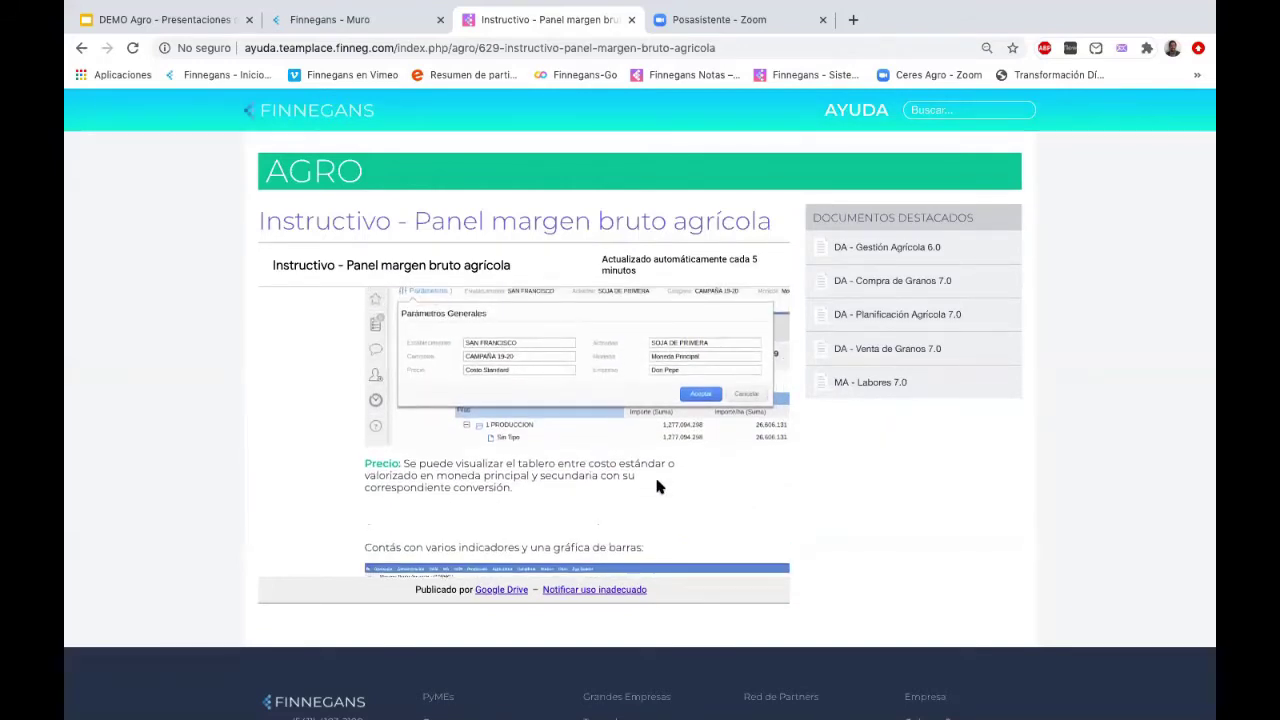
scroll(657, 486, "down", 5)
scroll(657, 486, "down", 4)
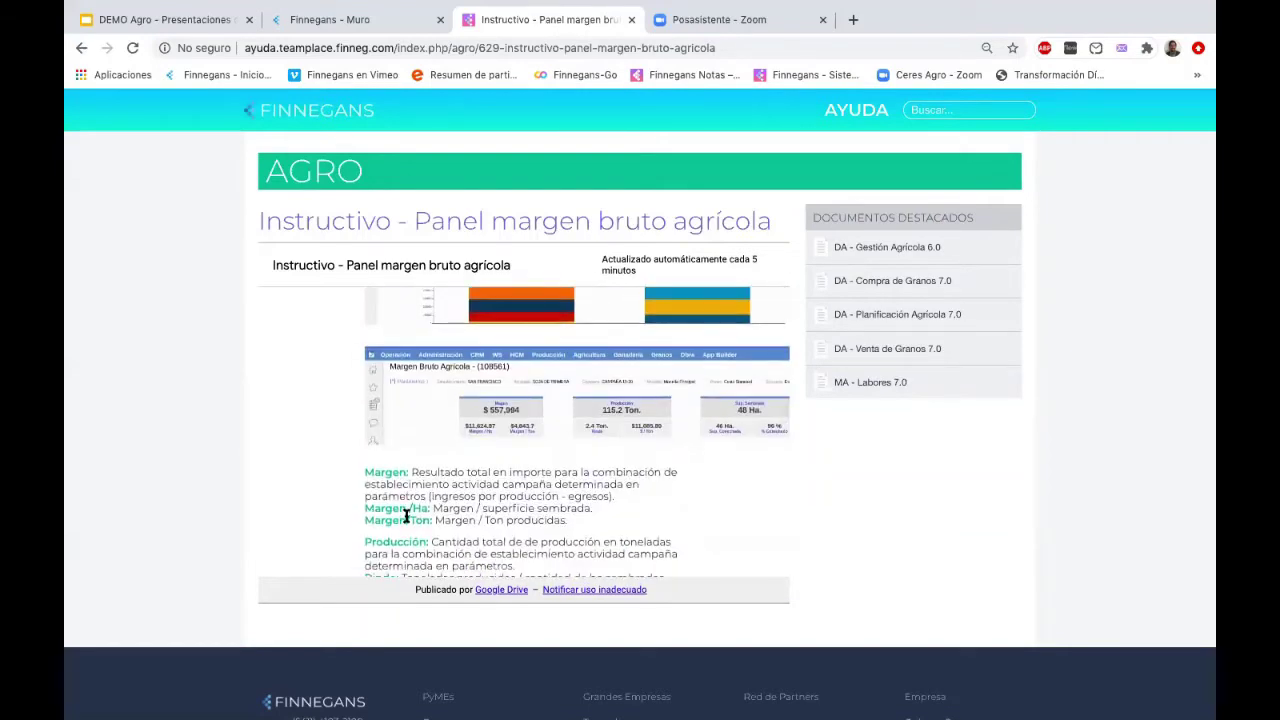
scroll(405, 512, "down", 1)
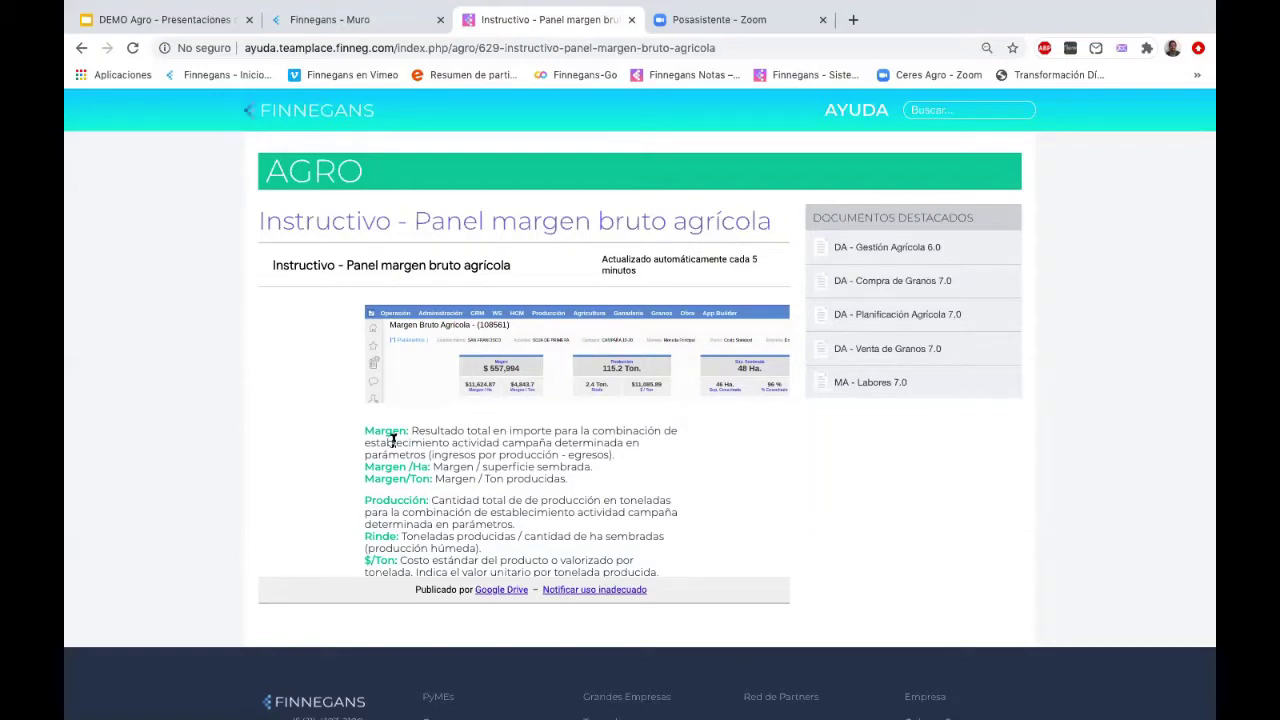
- Read the rest of the gross margin panel guide, from the margin and production indicators to the gross margin detail
scroll(403, 437, "down", 3)
scroll(403, 437, "down", 4)
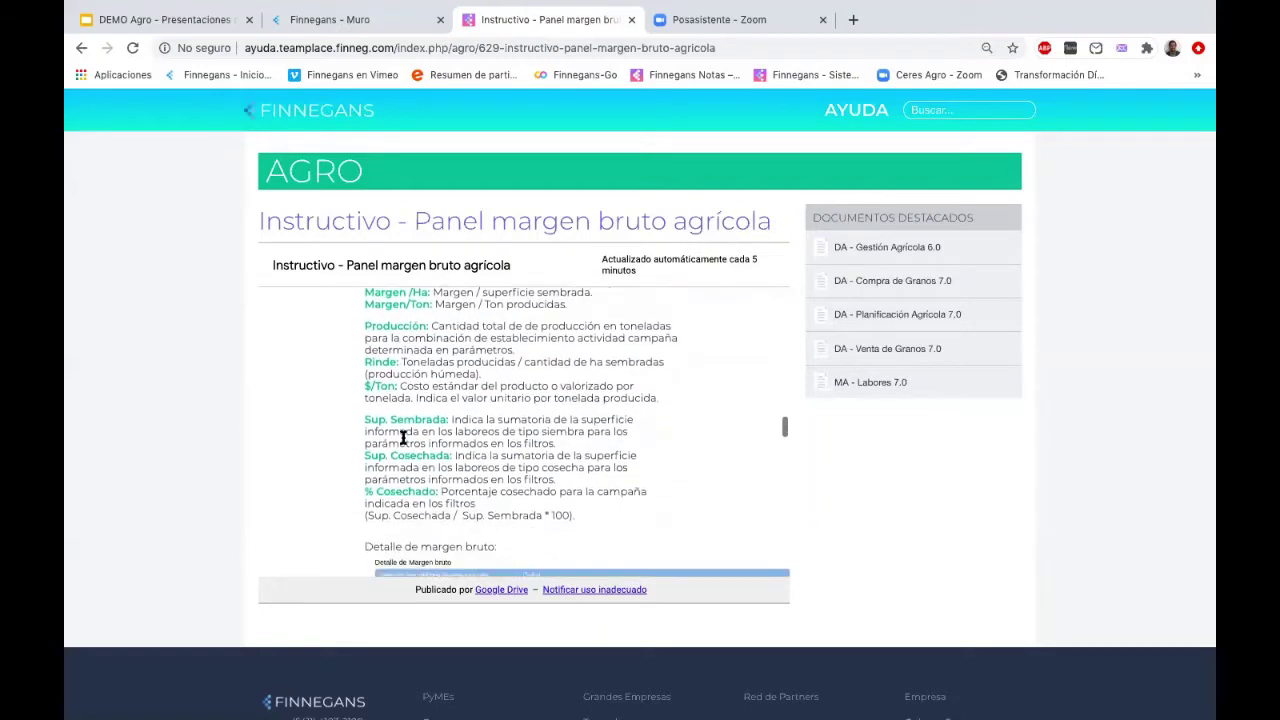
scroll(403, 437, "down", 8)
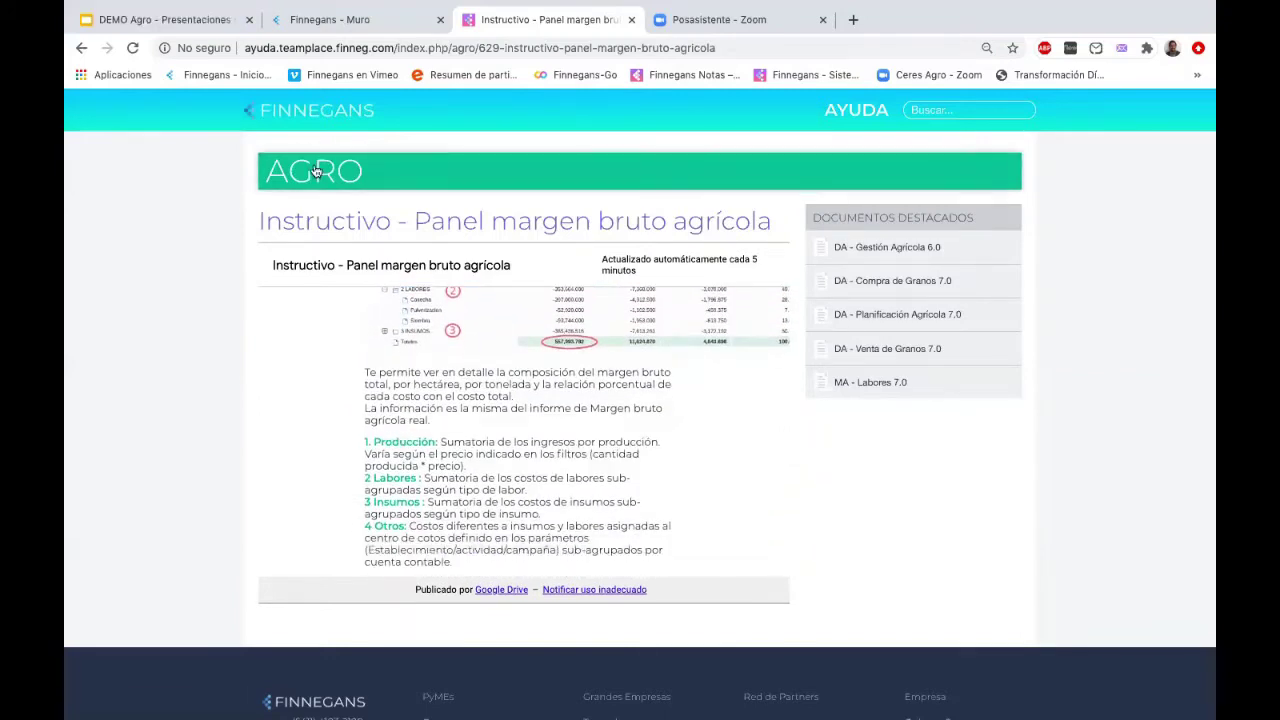
- View the list of guides in the help's ERP section and return to the help home page
left_click(305, 114)
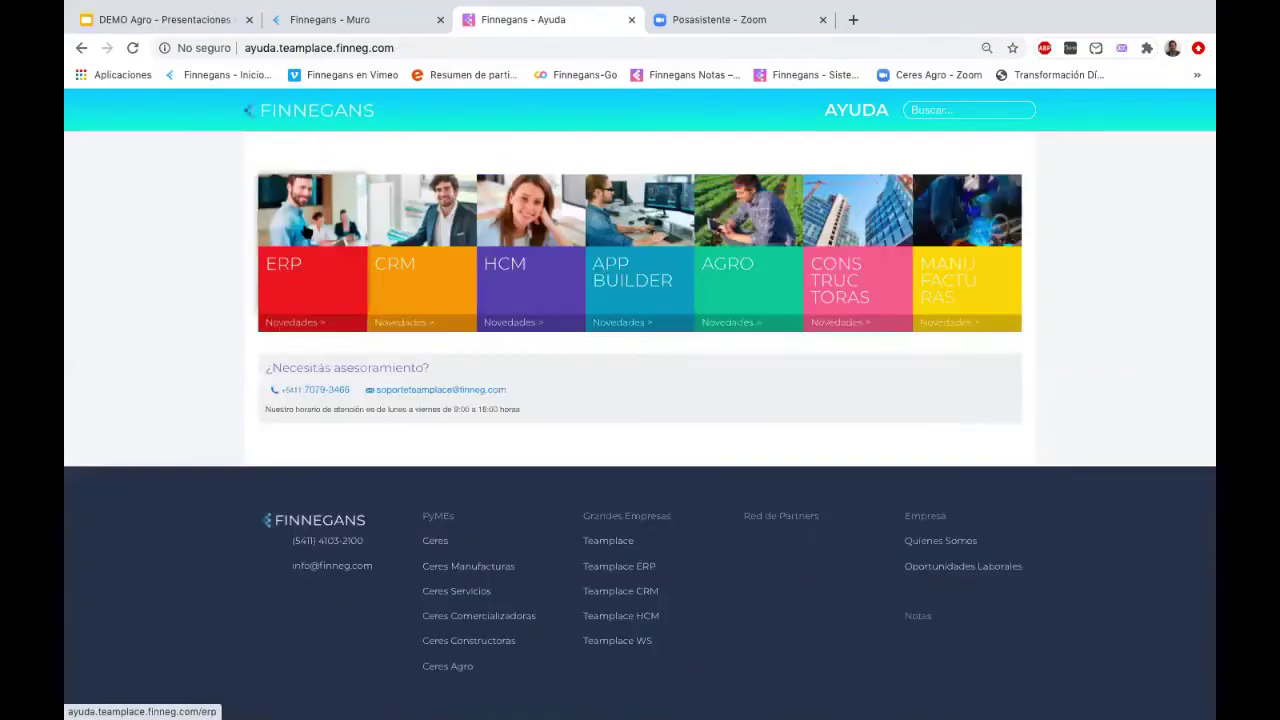
left_click(313, 277)
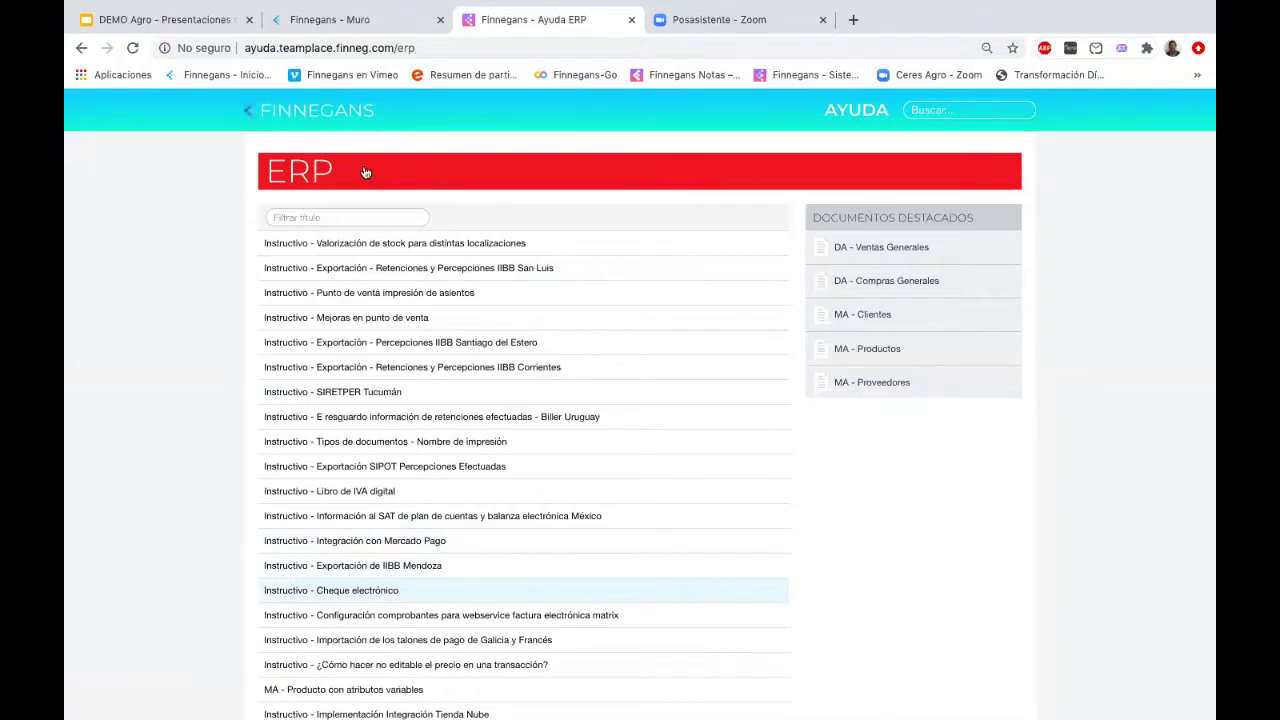
left_click(320, 112)
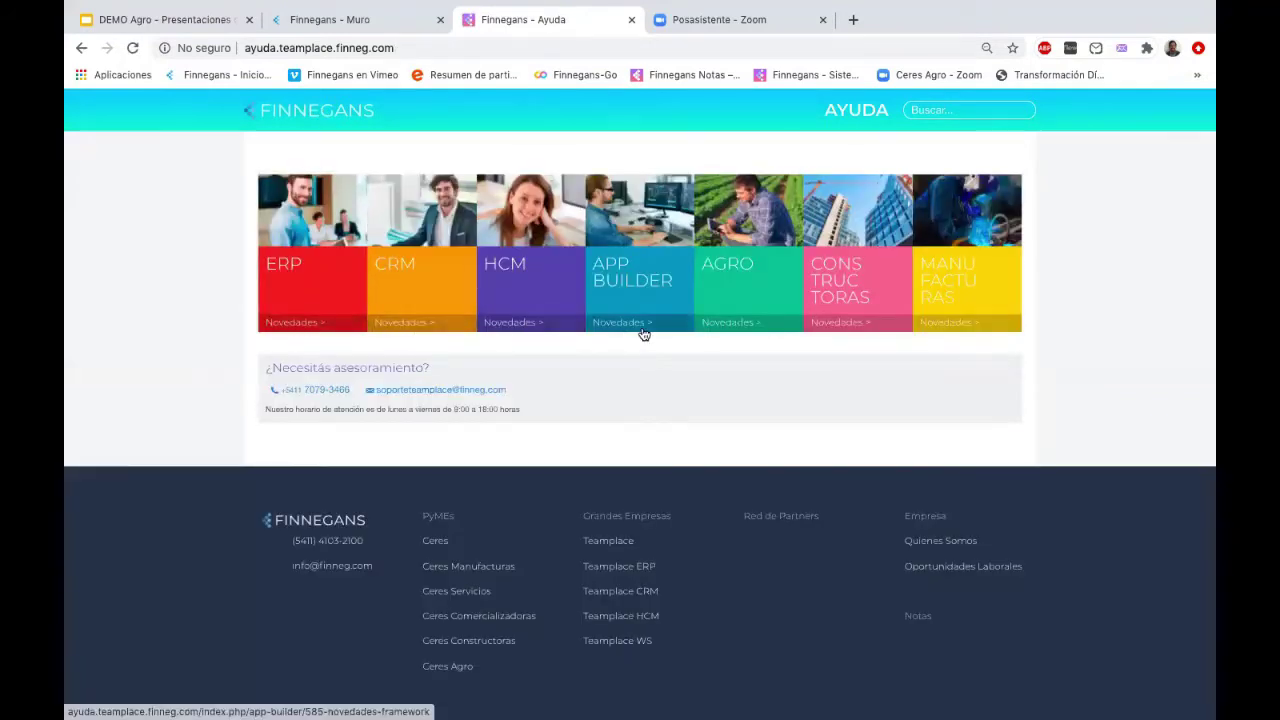
- Read through the "Novedades Agro 6.1.39" release notes in the help, and close the help to return to the wall
left_click(729, 324)
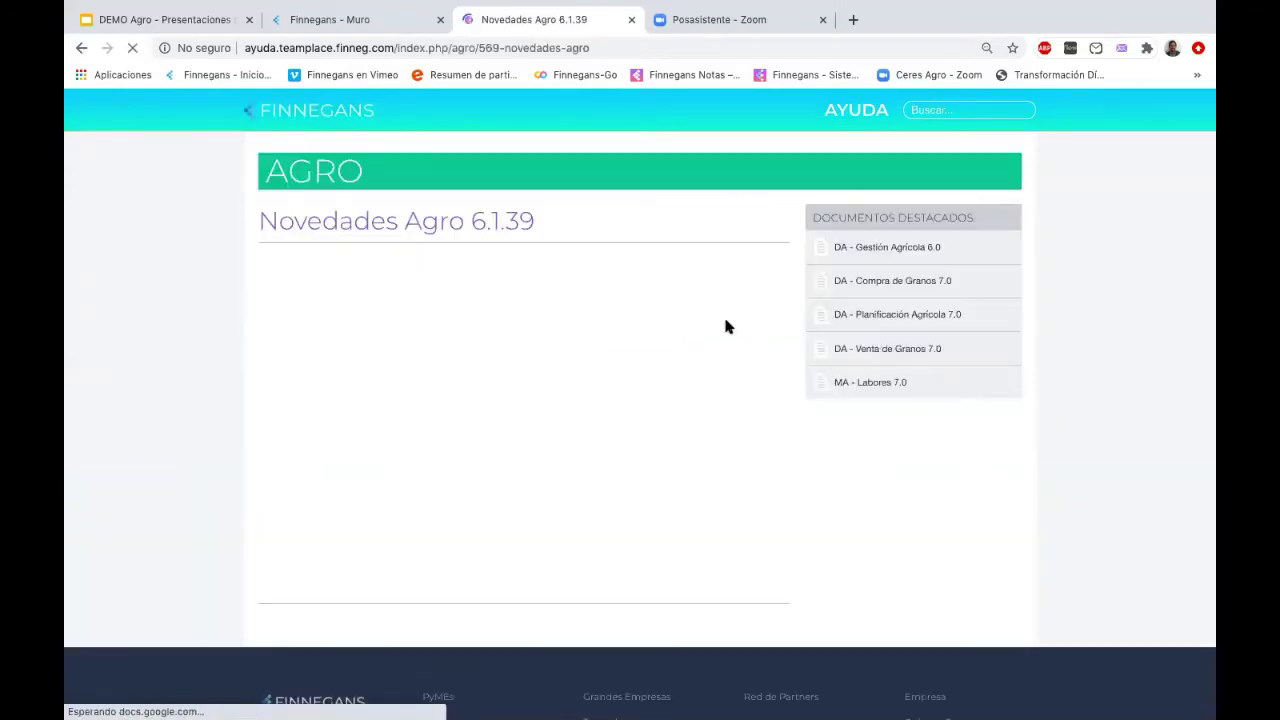
scroll(726, 326, "down", 6)
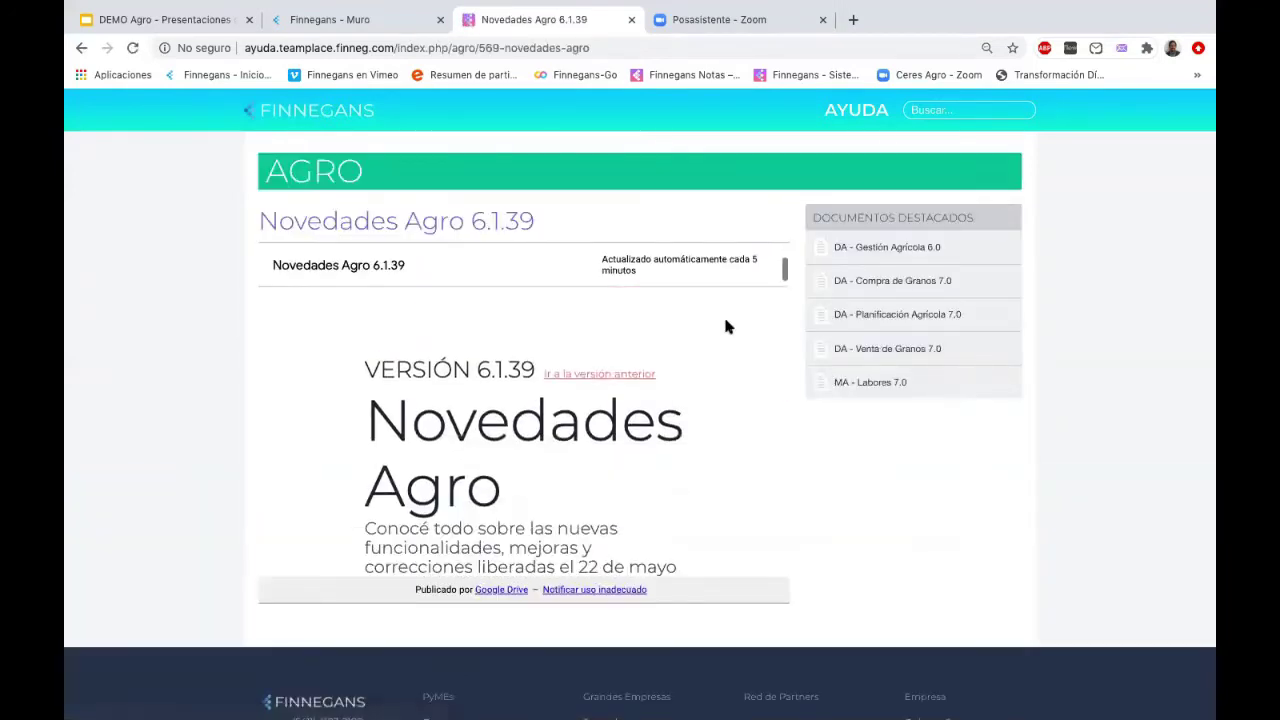
scroll(726, 326, "down", 4)
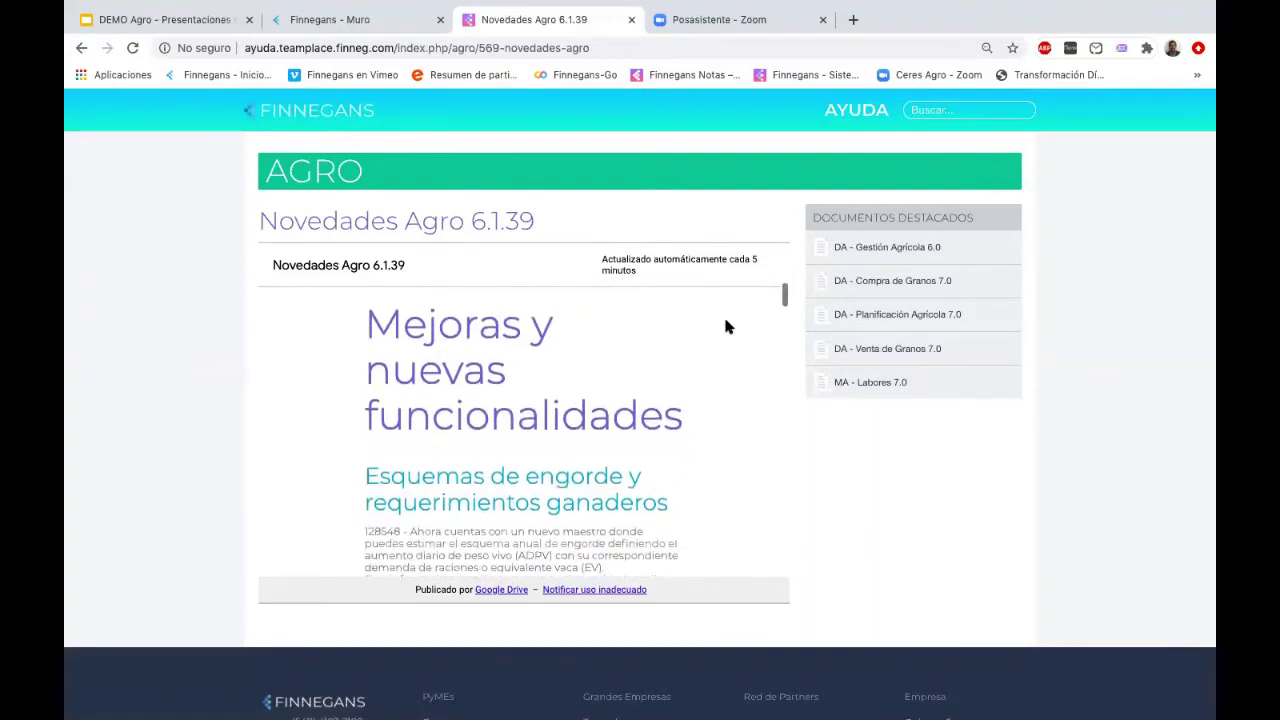
scroll(726, 326, "down", 6)
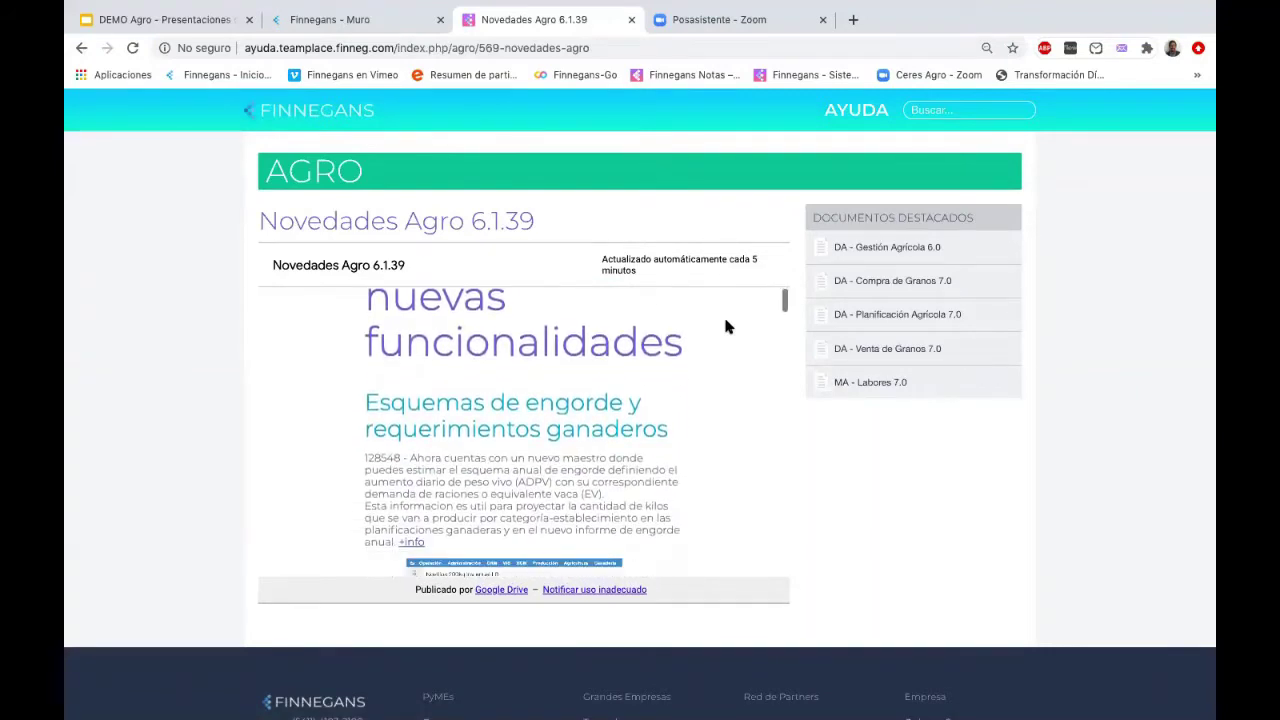
scroll(726, 326, "down", 8)
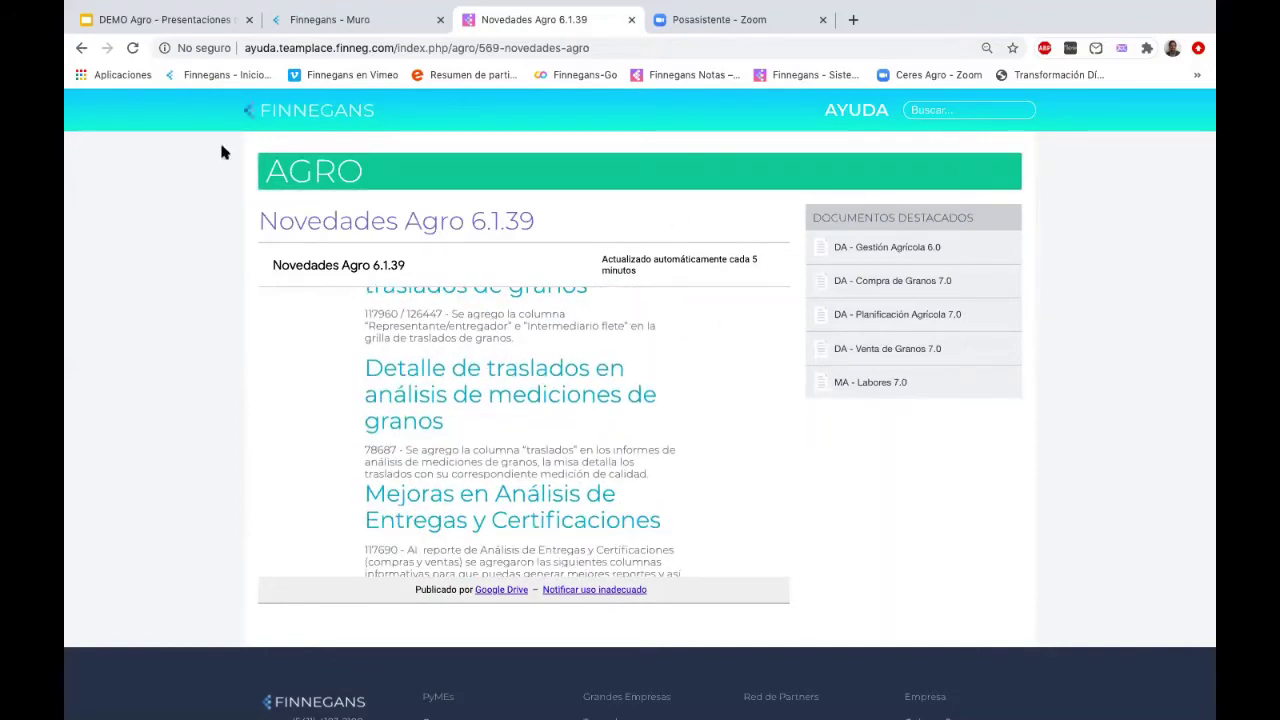
left_click(270, 33)
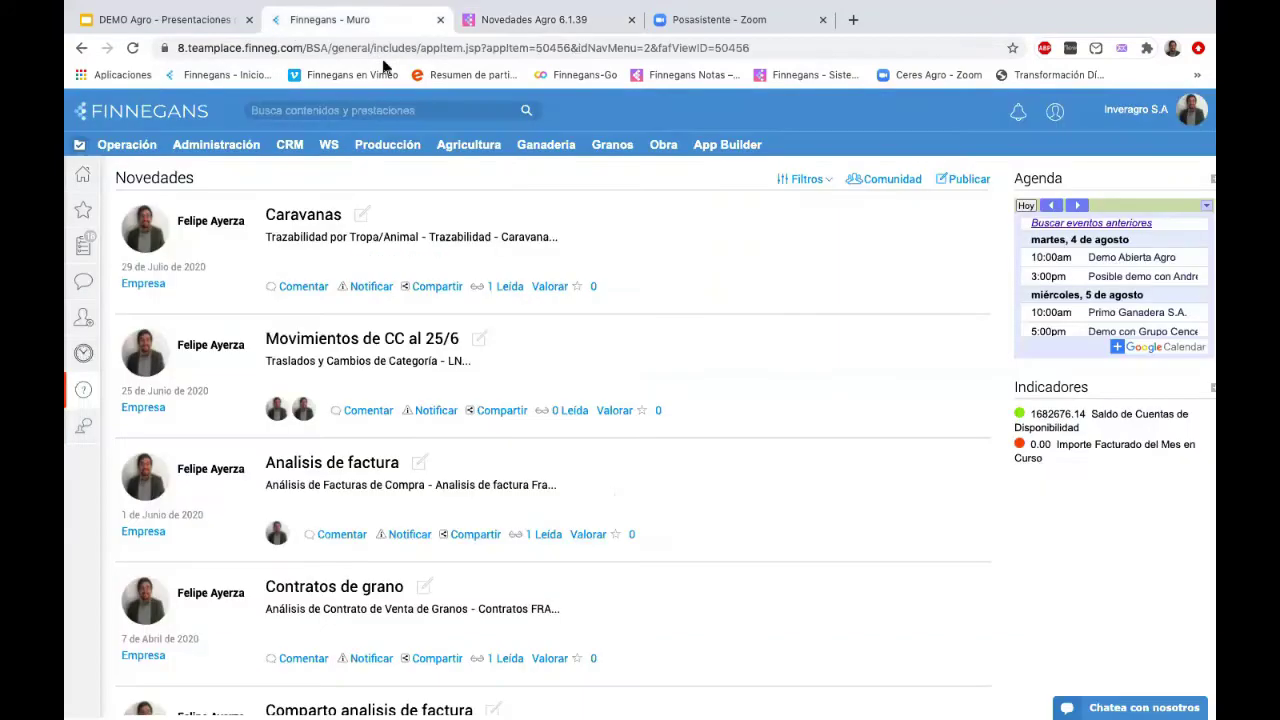
left_click(631, 20)
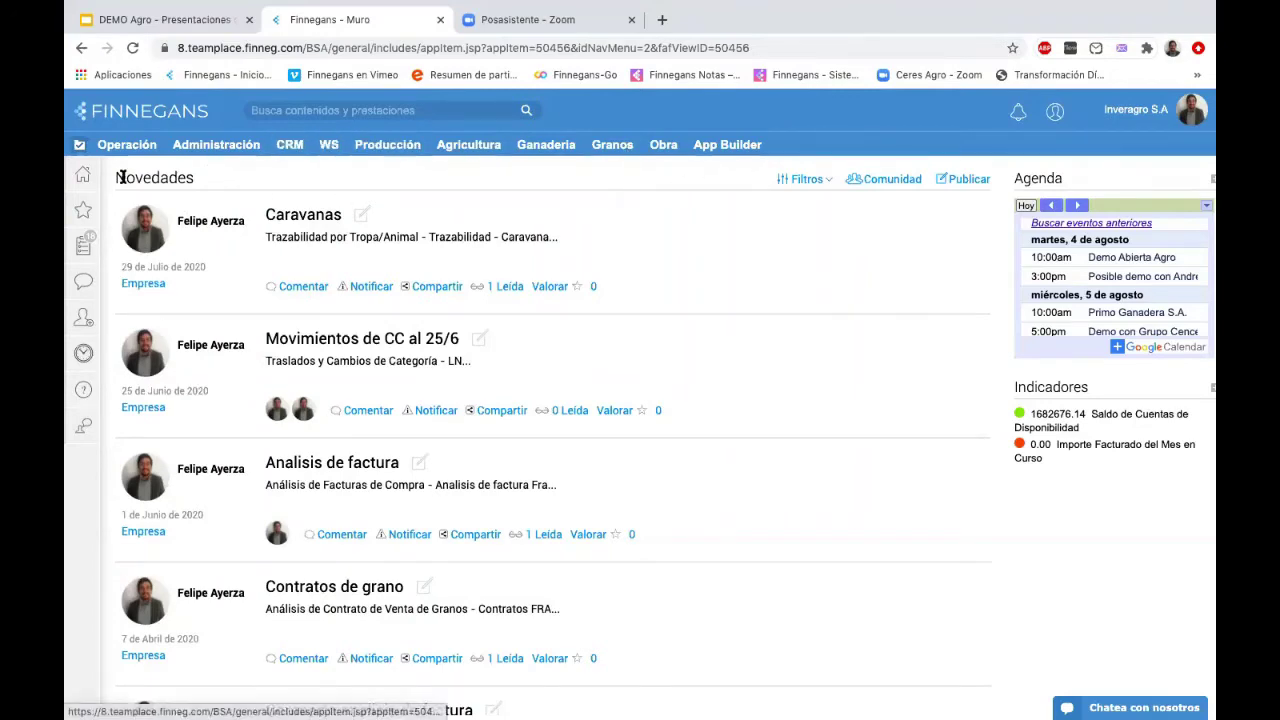
- Examine the transactions, reports and master records offered by the Operación and Administración modules
left_click(127, 147)
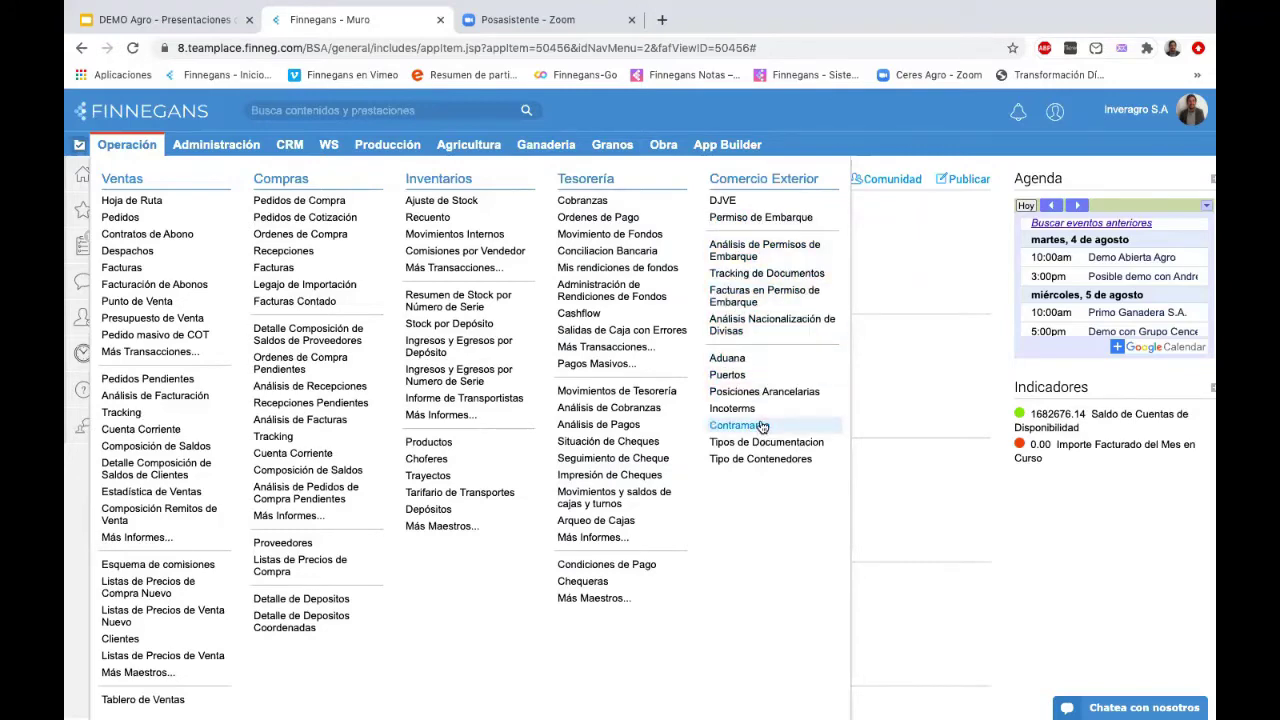
left_click(230, 146)
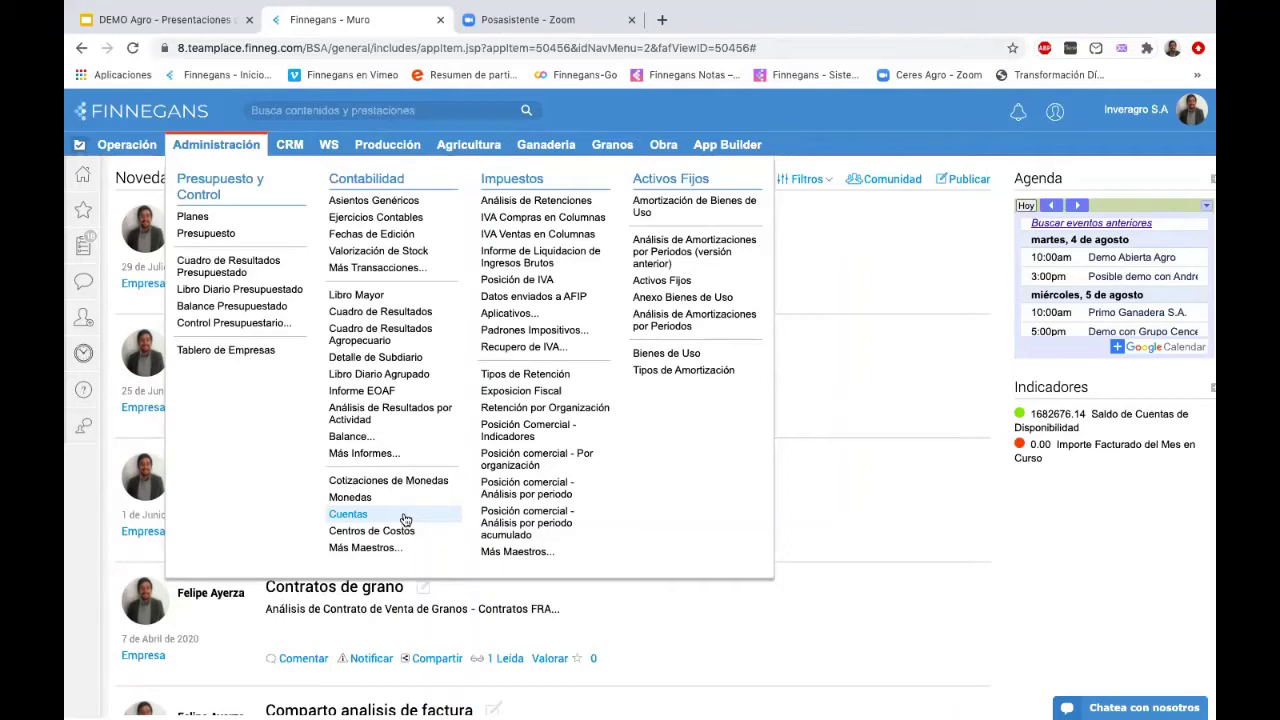
mouse_move(430, 5)
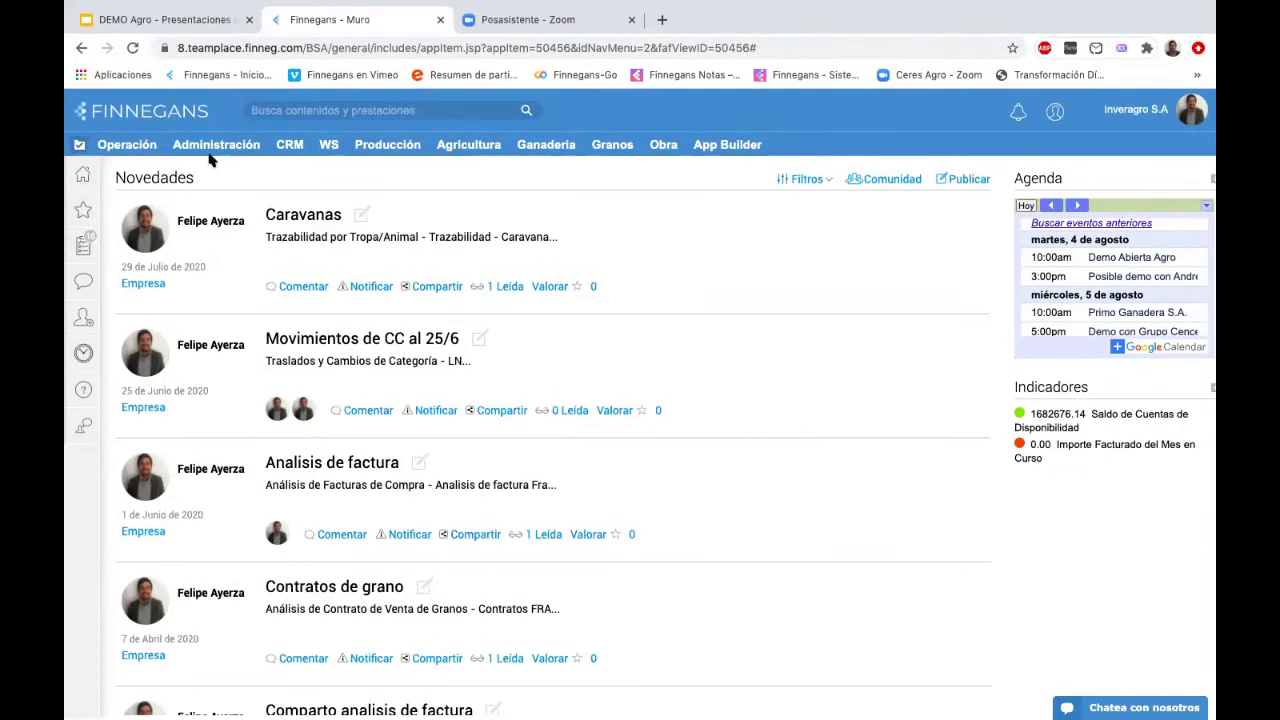
mouse_move(210, 160)
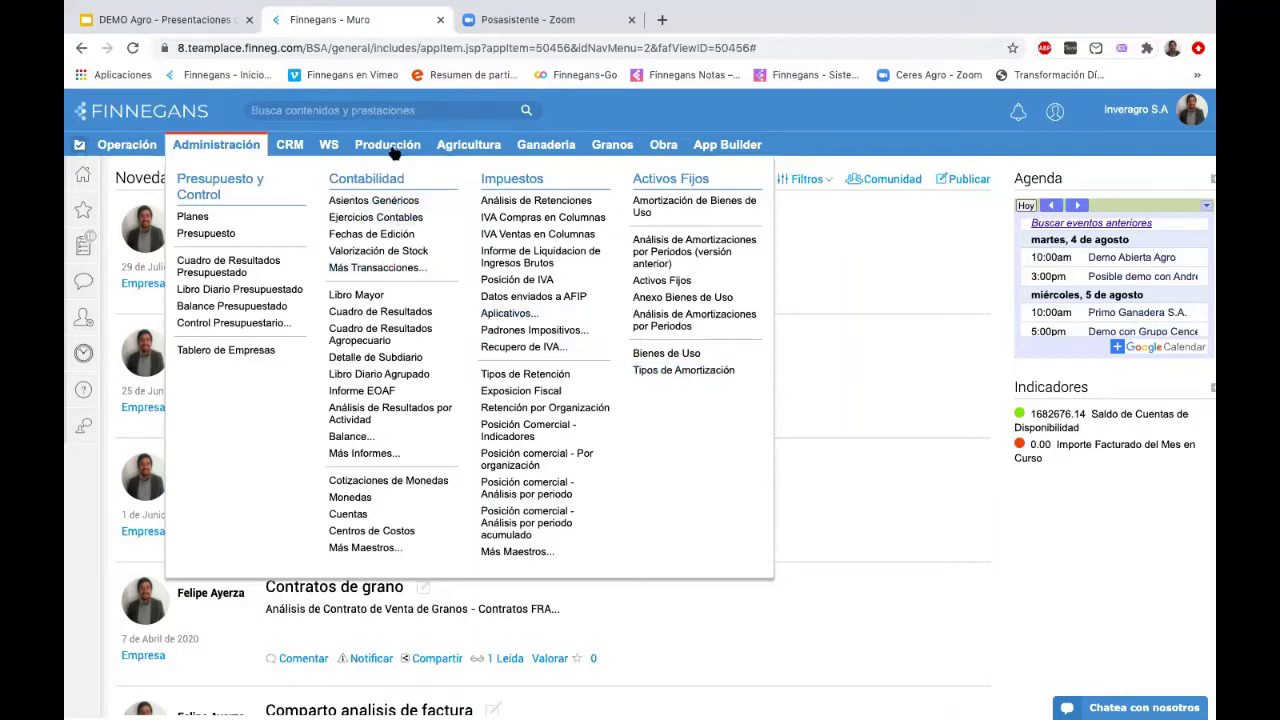
- Examine the options offered by the Producción, Agricultura, Granos and Ganadería modules
mouse_move(393, 150)
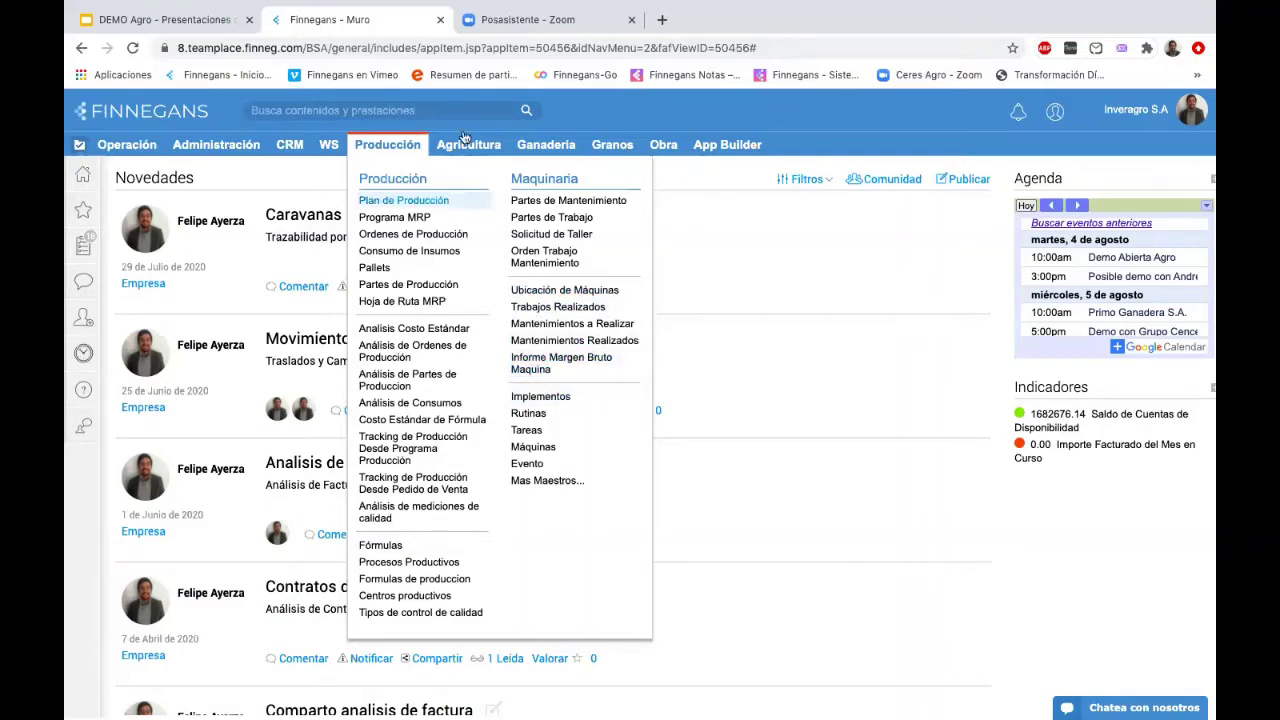
left_click(445, 200)
mouse_move(462, 141)
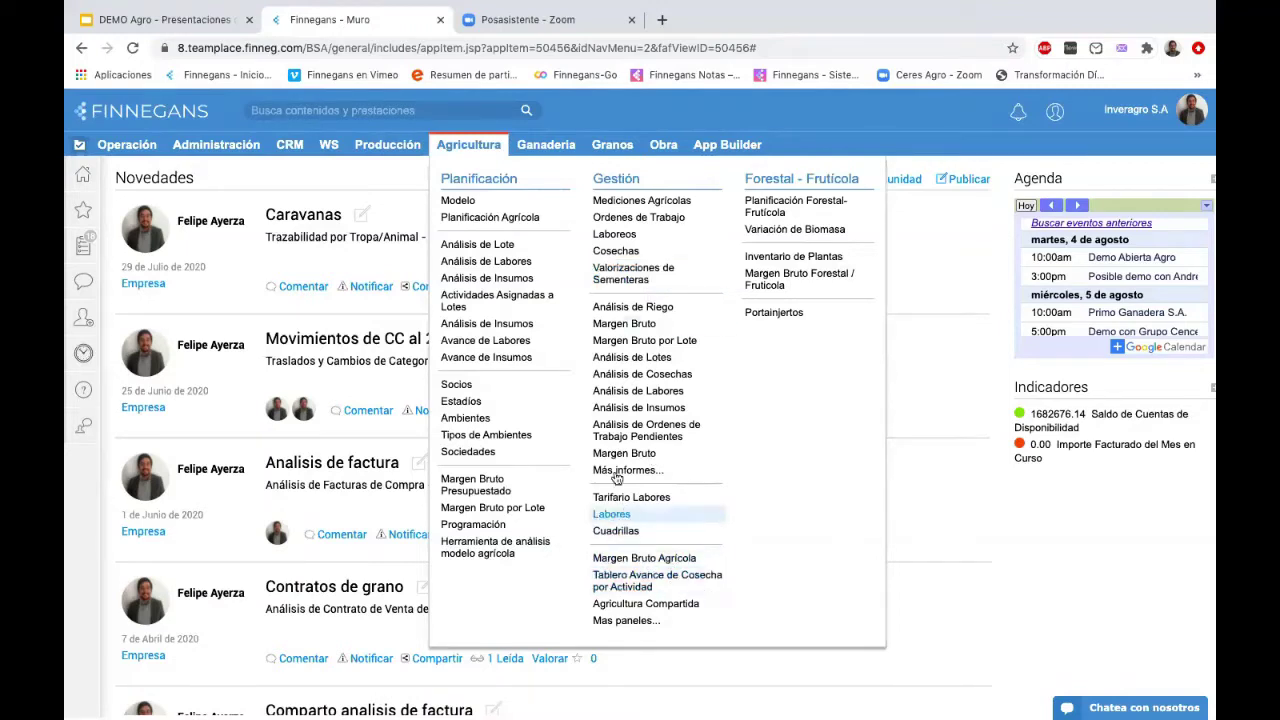
left_click(608, 152)
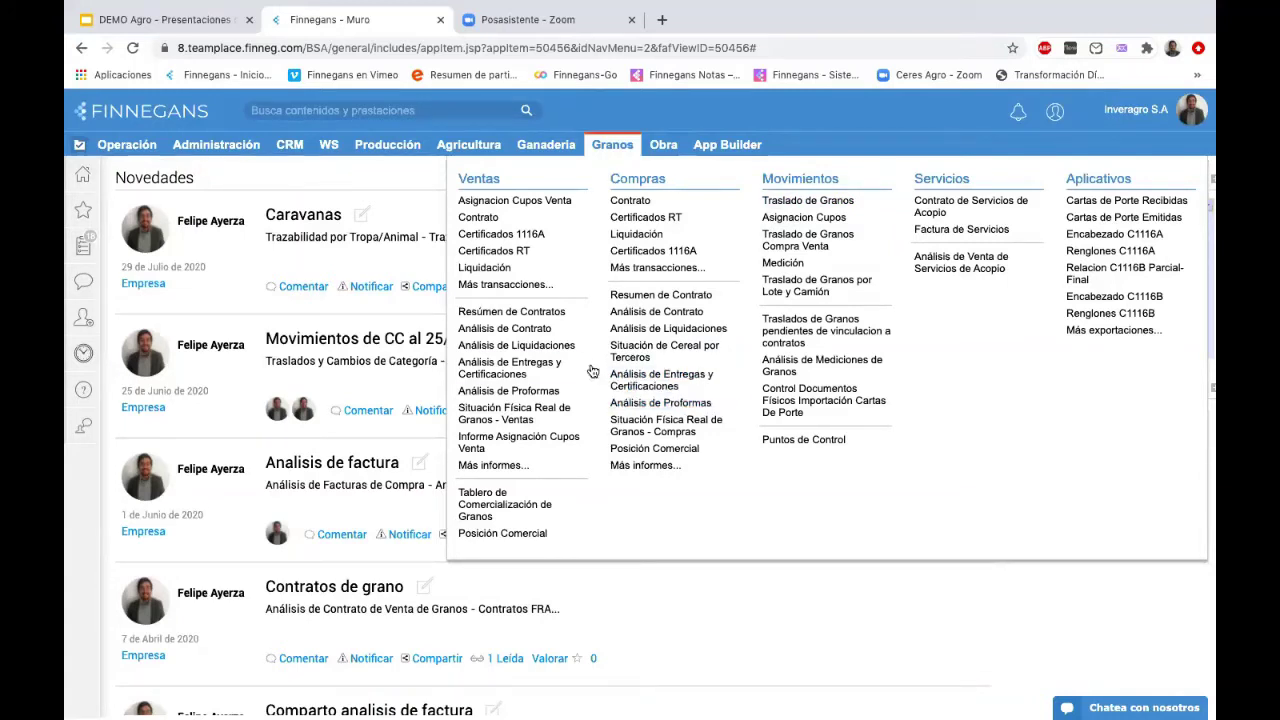
left_click(544, 150)
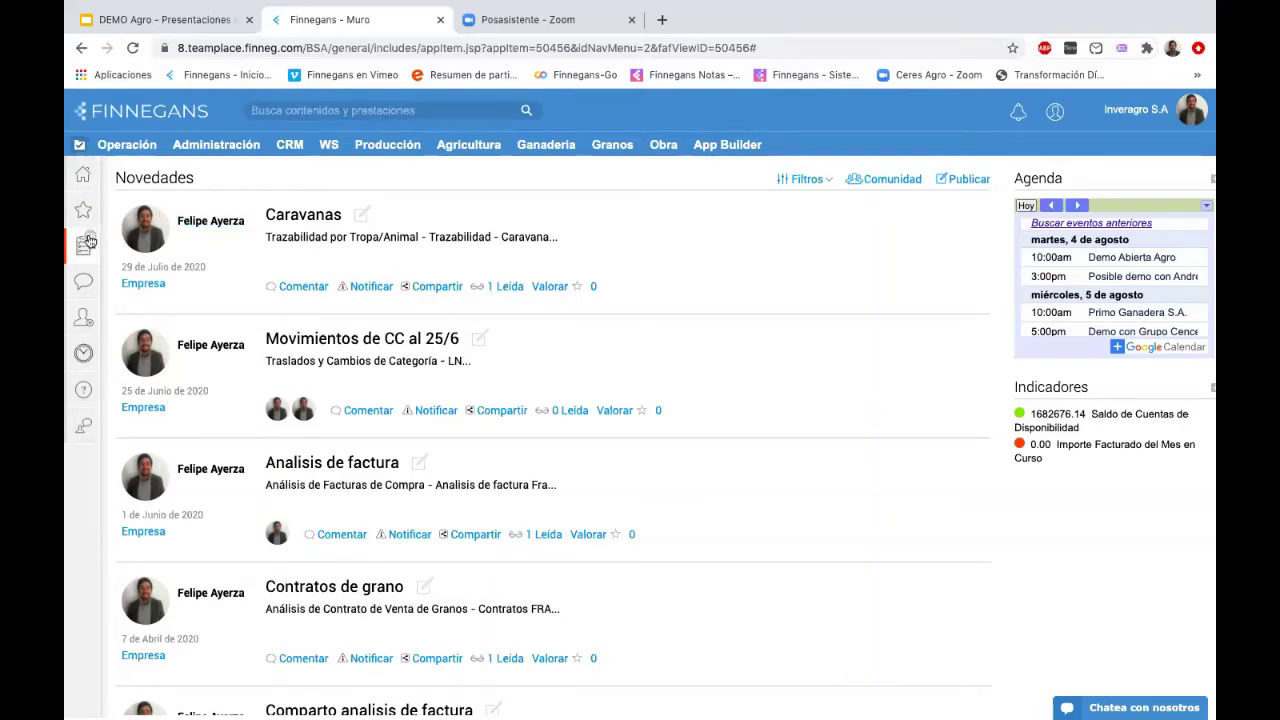
- Open the favorite report "Análisis de Facturas de Compra - Analisis de factura Fra"
mouse_move(446, 6)
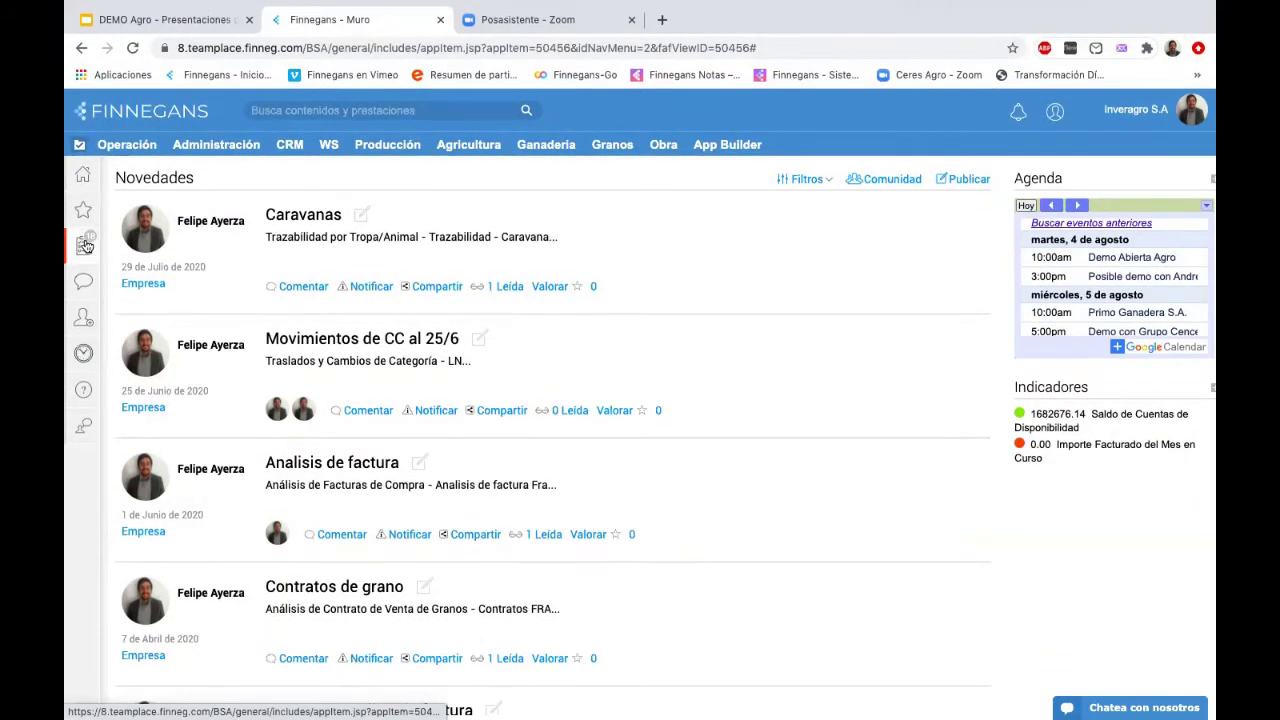
left_click(84, 222)
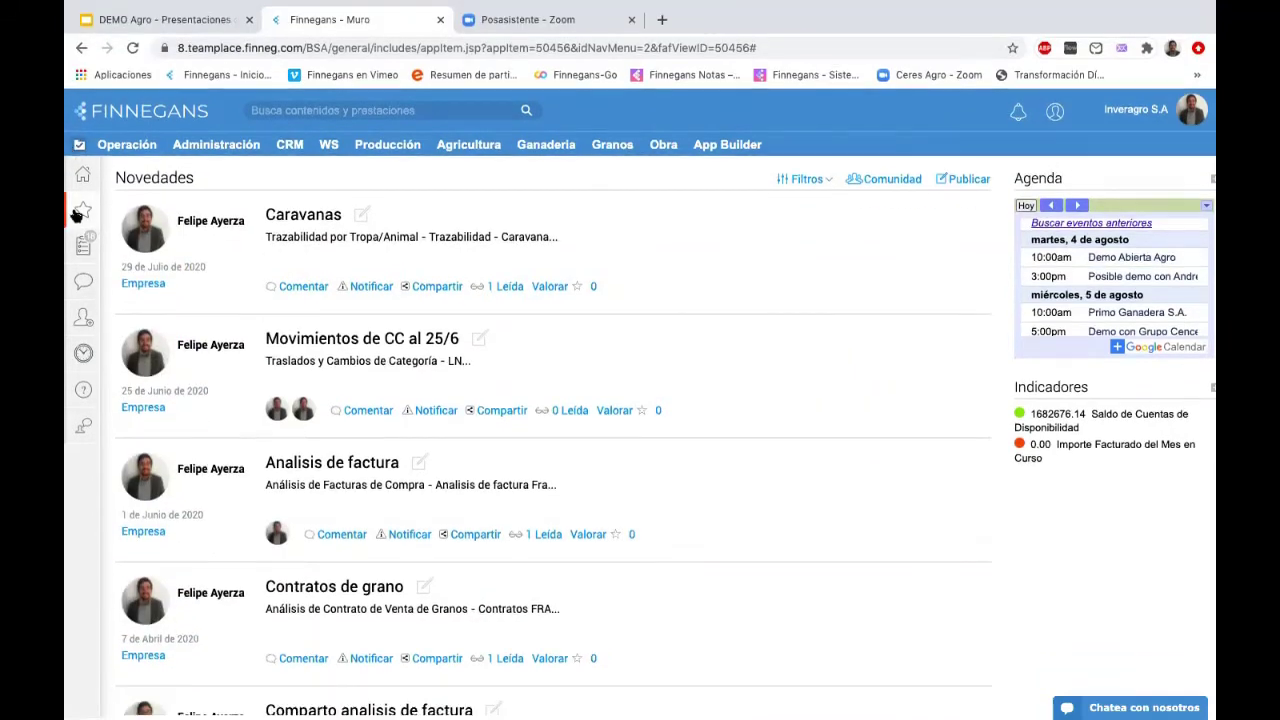
mouse_move(78, 215)
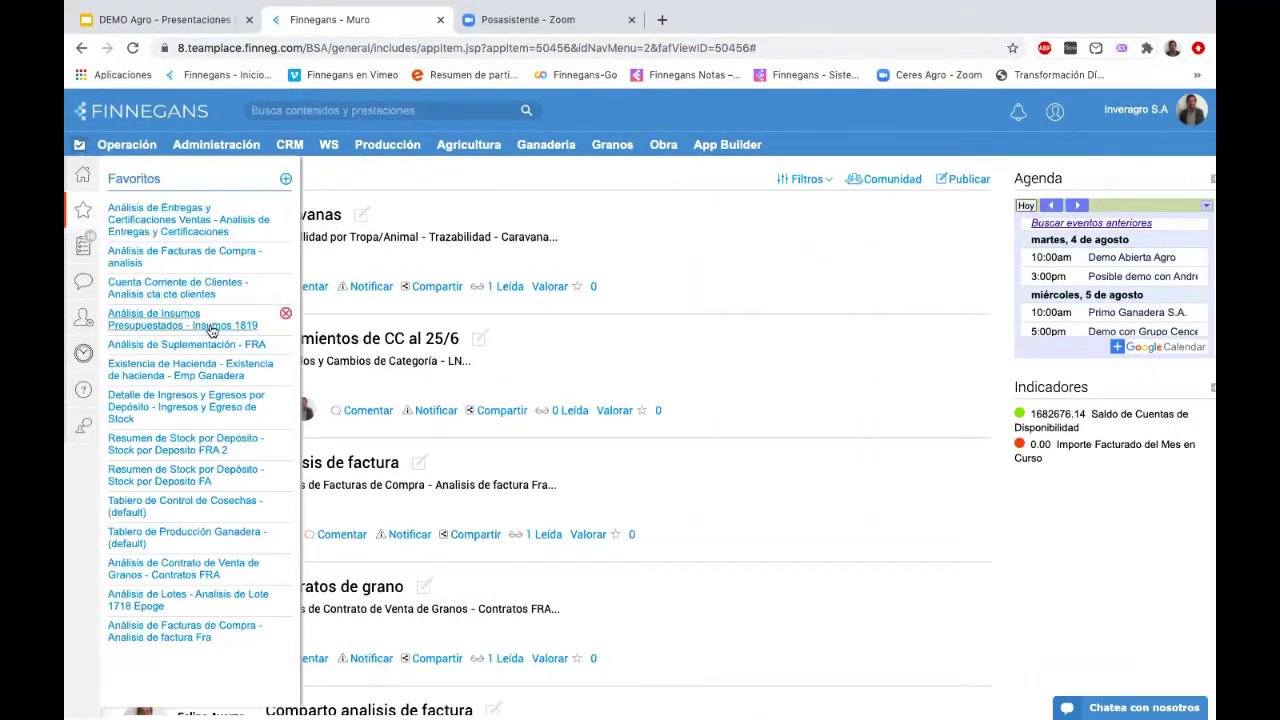
left_click(226, 636)
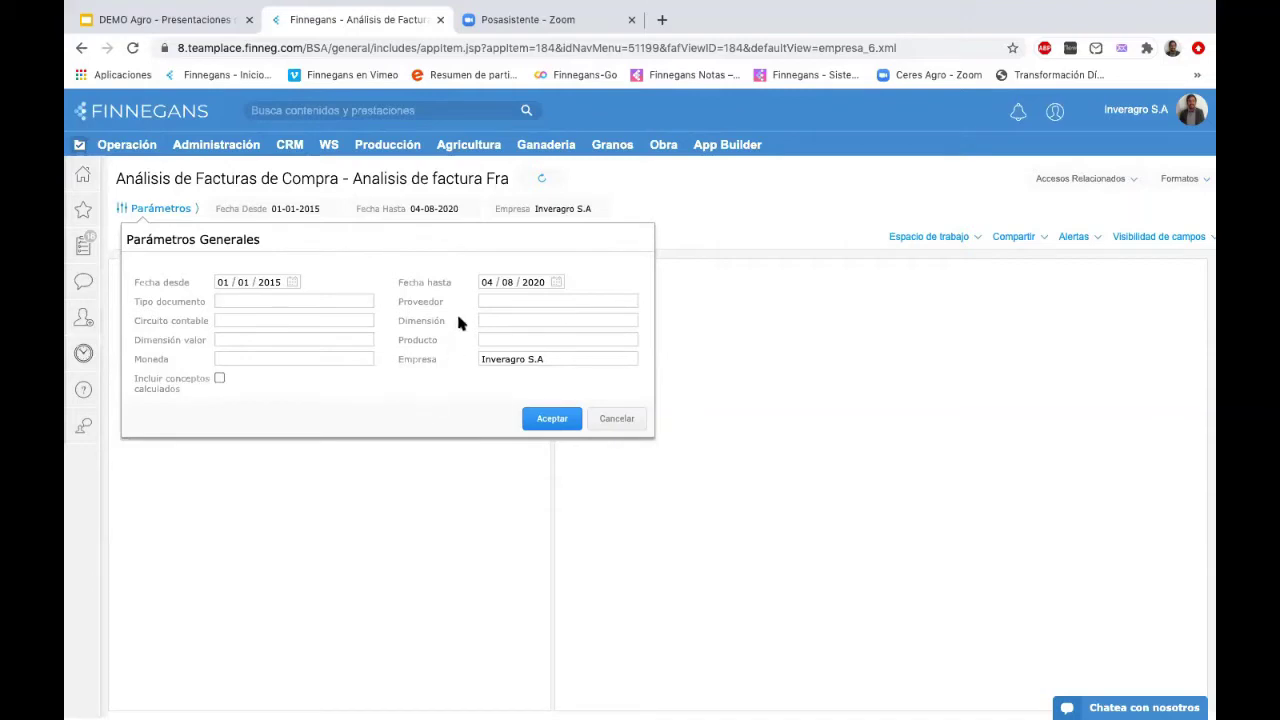
- Examine the calendar and relative date options for the report's Fecha hasta and Fecha desde parameters without changing either date
left_click(557, 282)
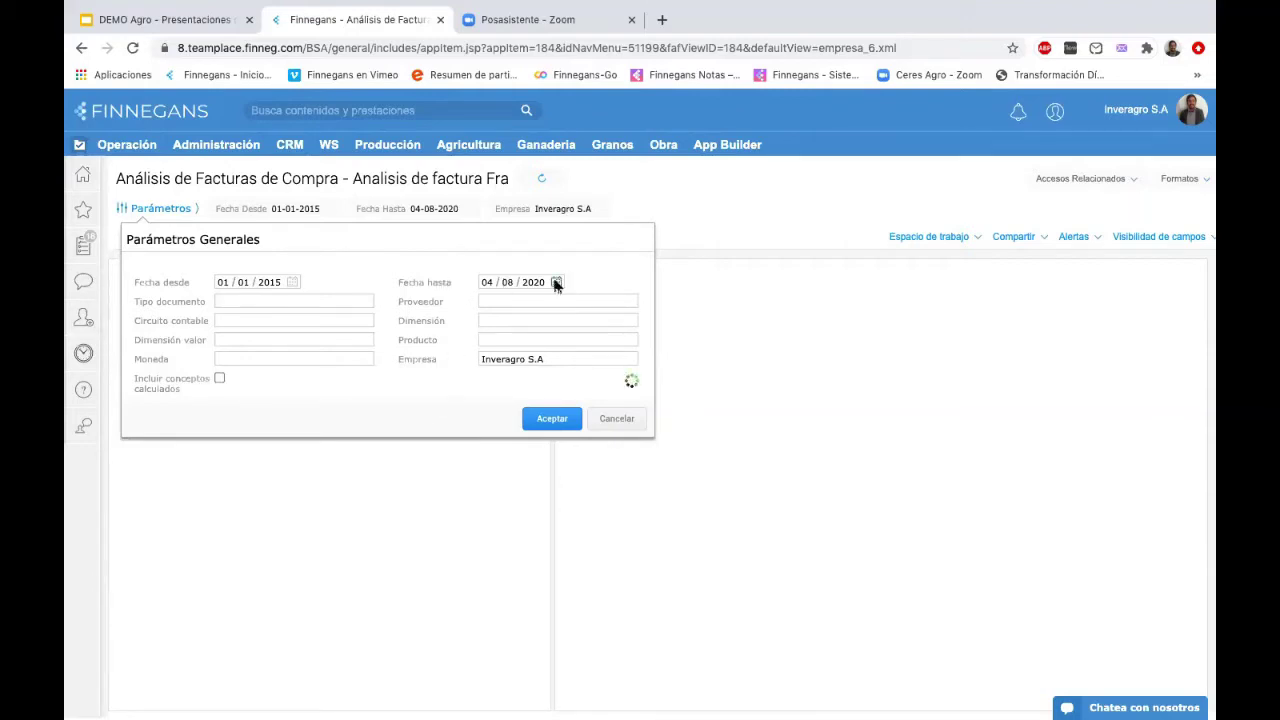
left_click(710, 304)
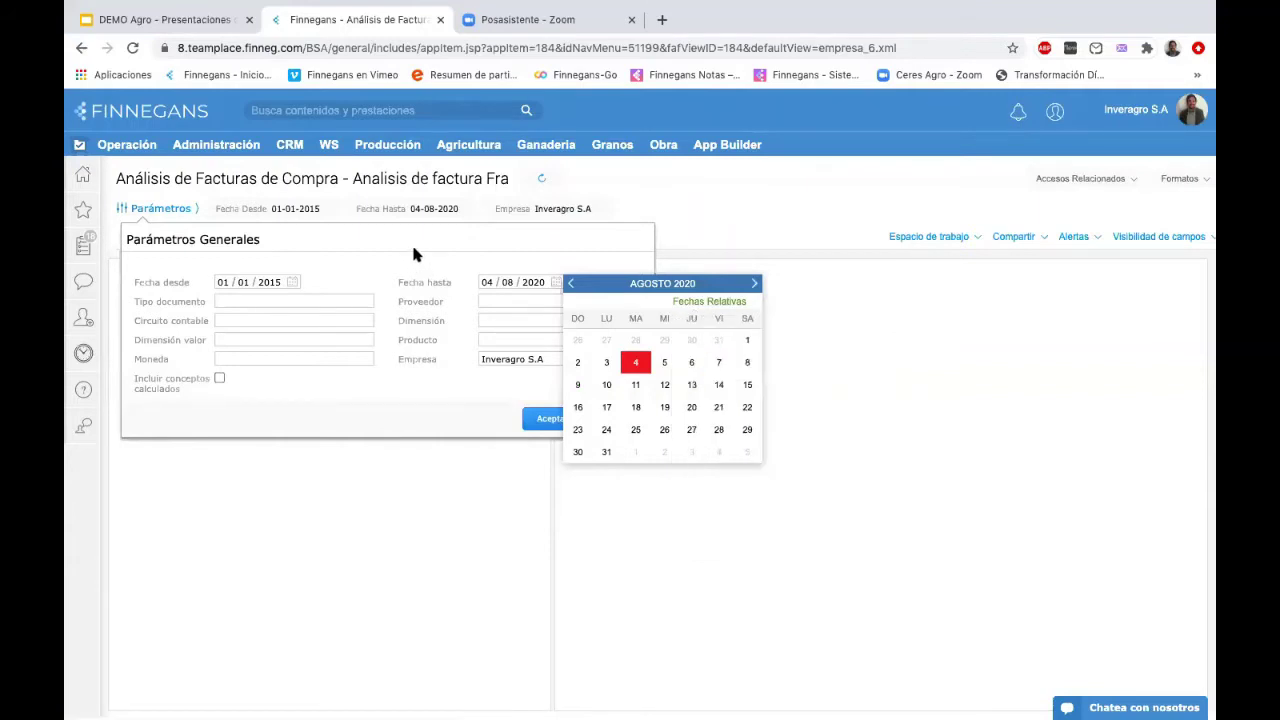
left_click(478, 238)
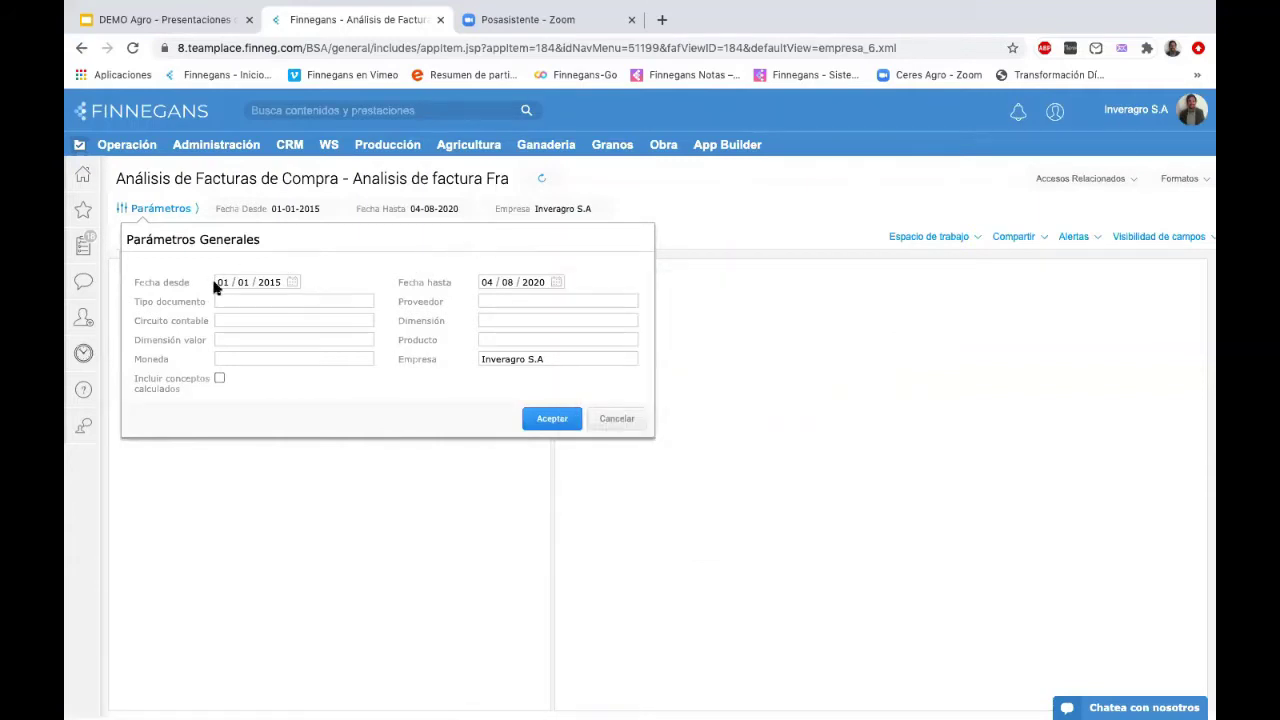
left_click(292, 284)
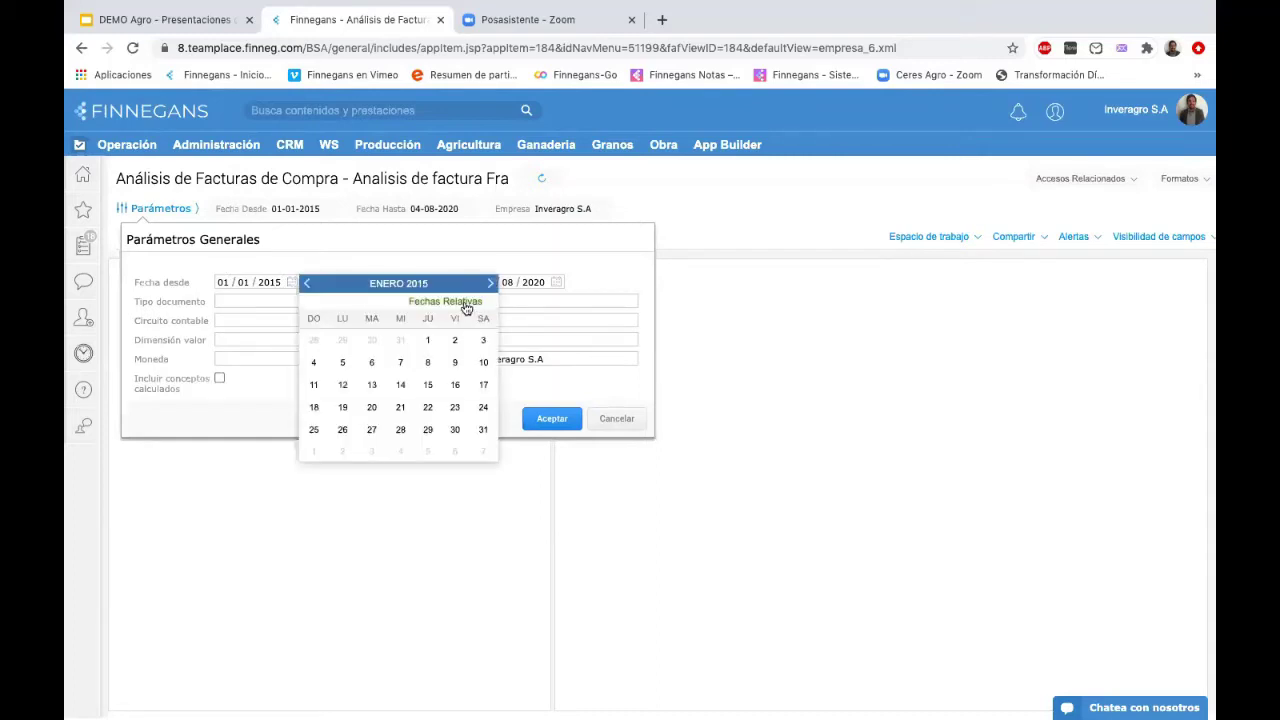
mouse_move(464, 306)
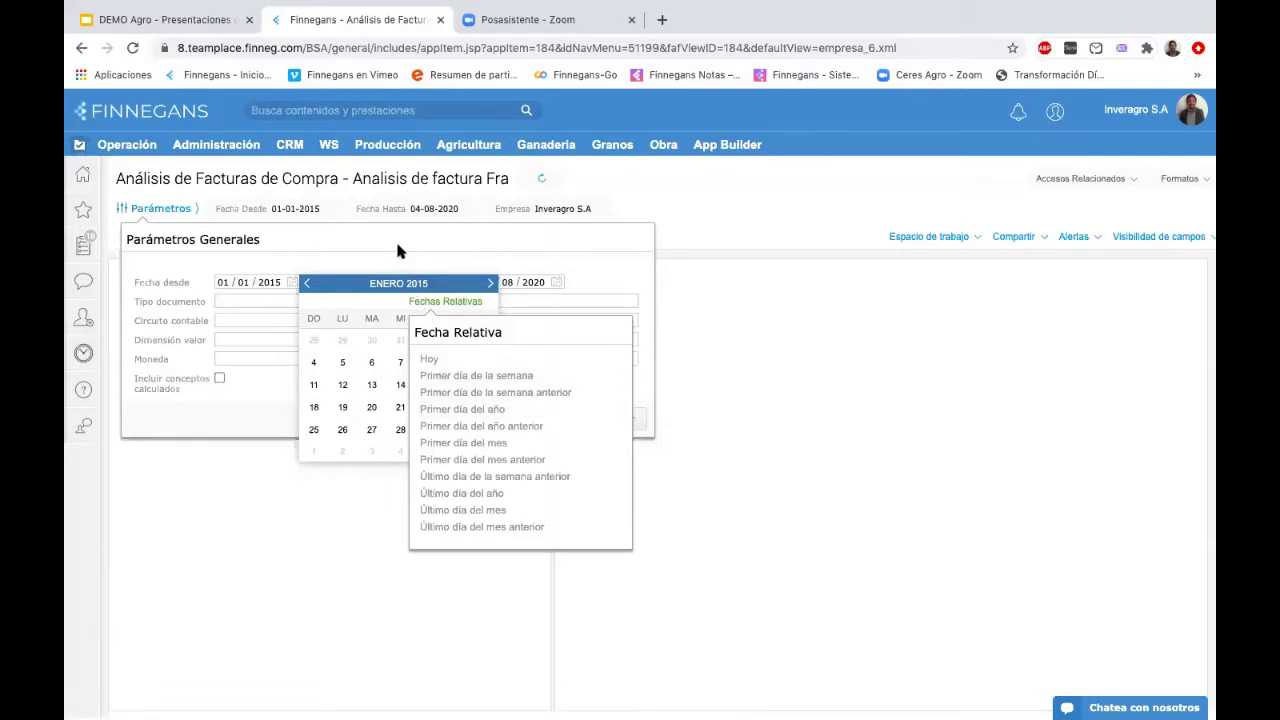
left_click(463, 244)
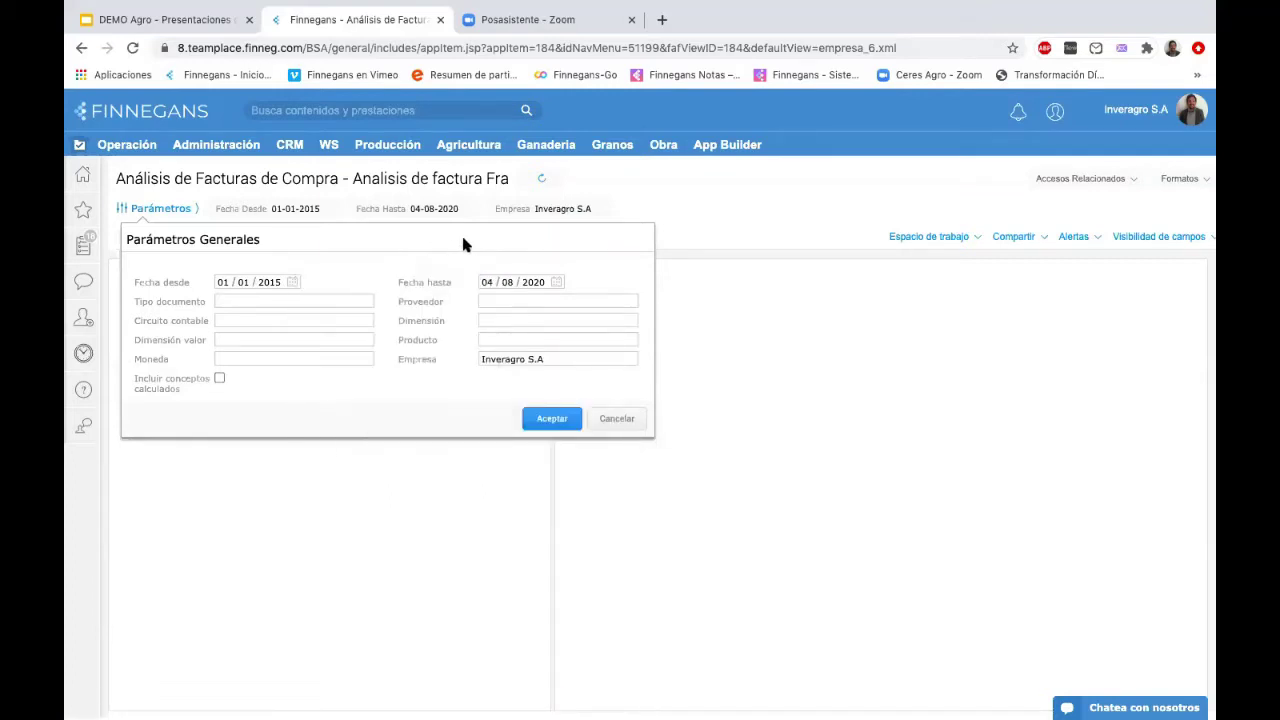
- Look over the supplier categories and list for the report's Proveedor parameter, and cancel the selection
left_click(630, 304)
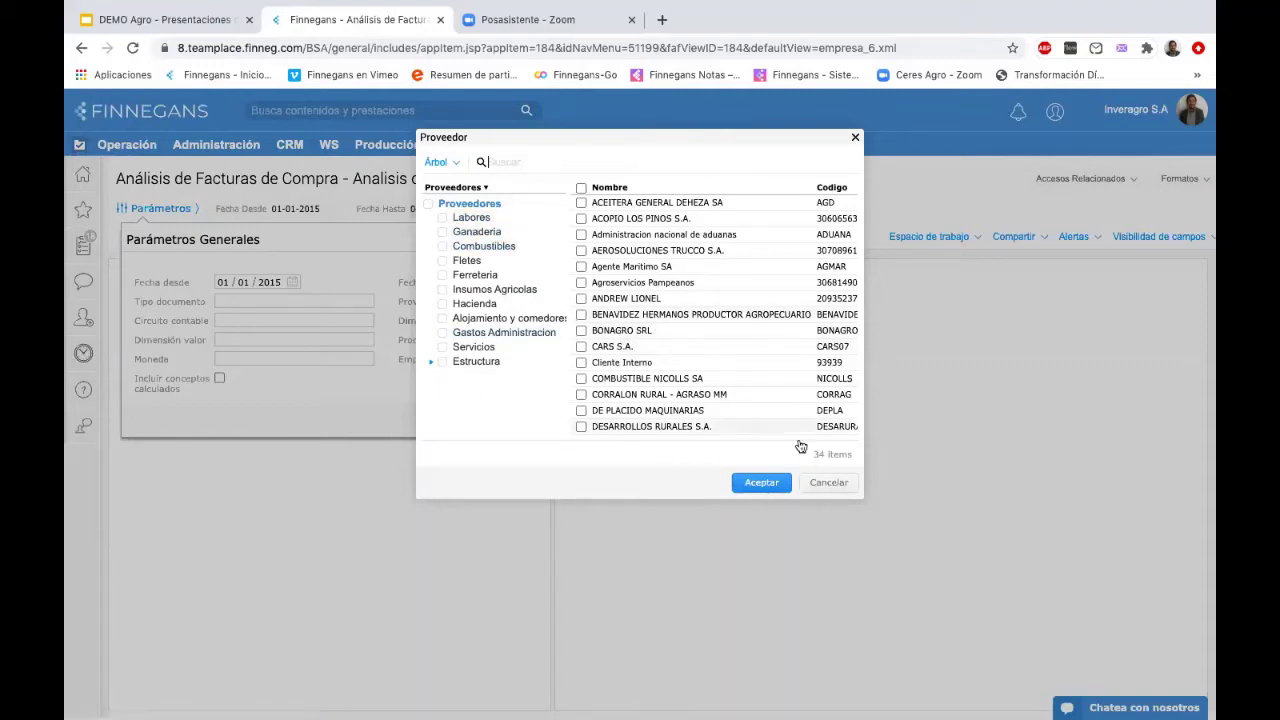
left_click(828, 482)
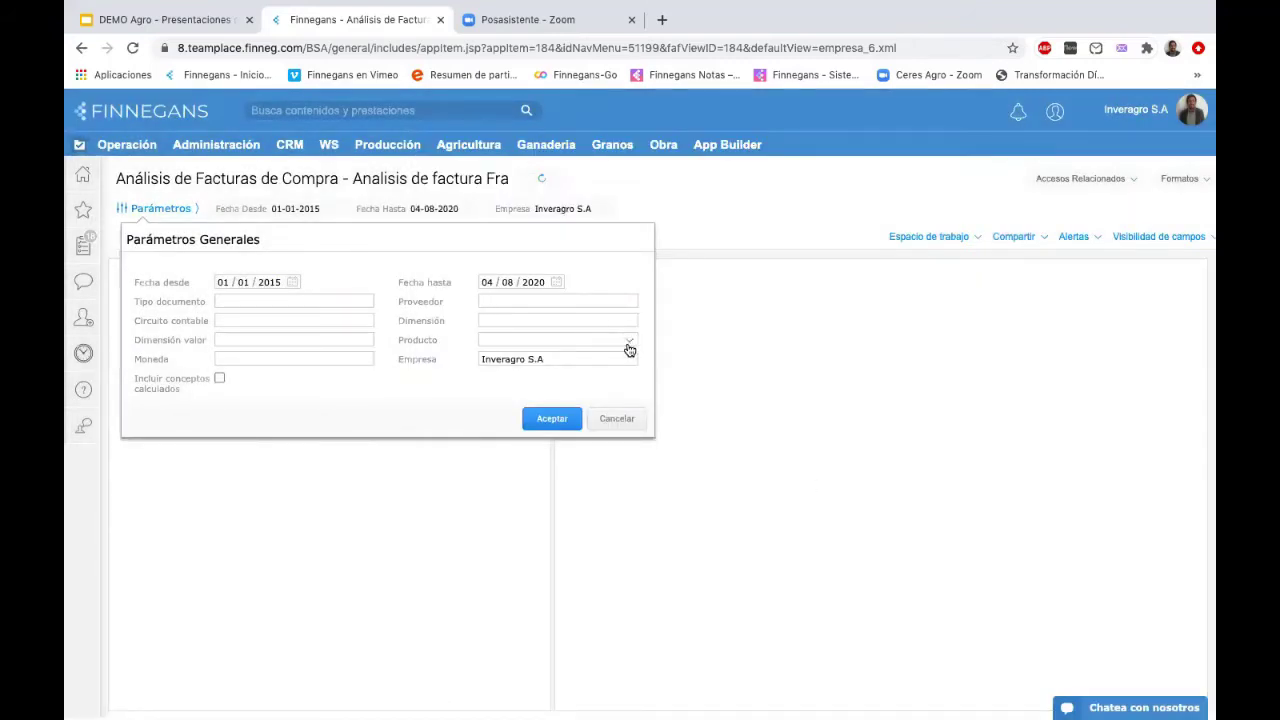
- Browse the Insumos product categories for the report's Producto parameter, including Agroquimicos and Fertilizantes, and cancel the selection
left_click(630, 343)
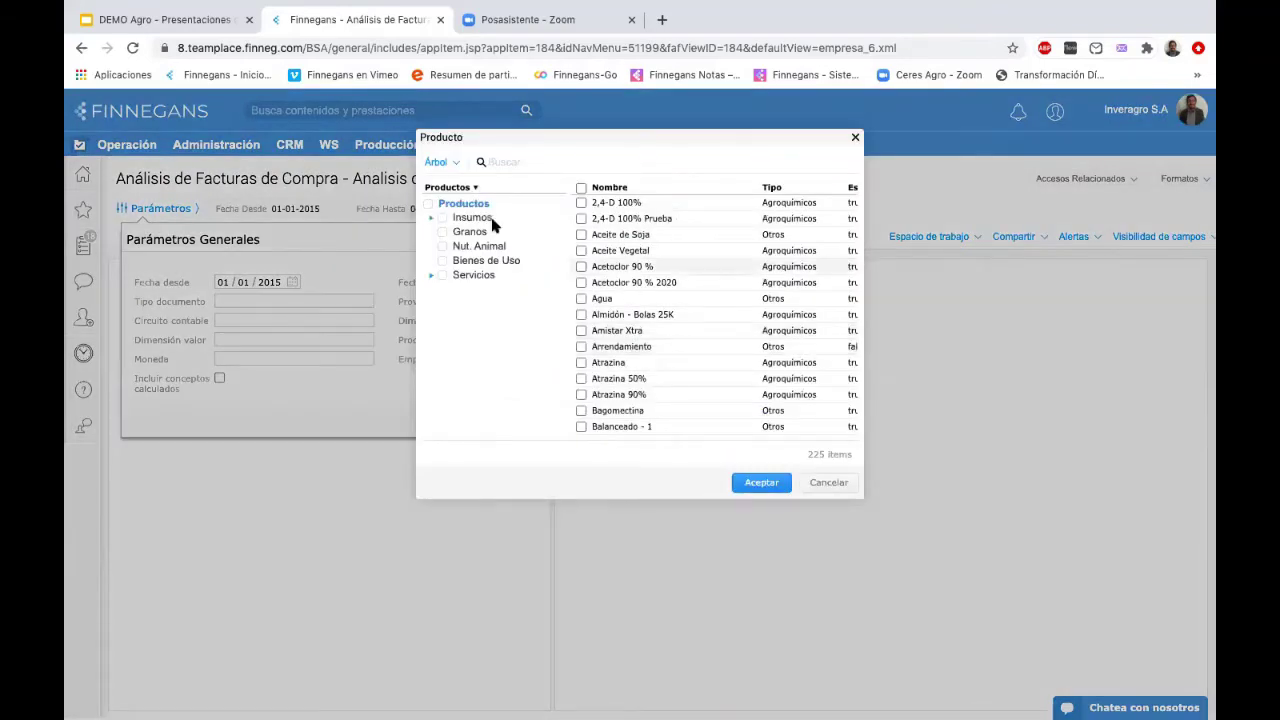
left_click(431, 218)
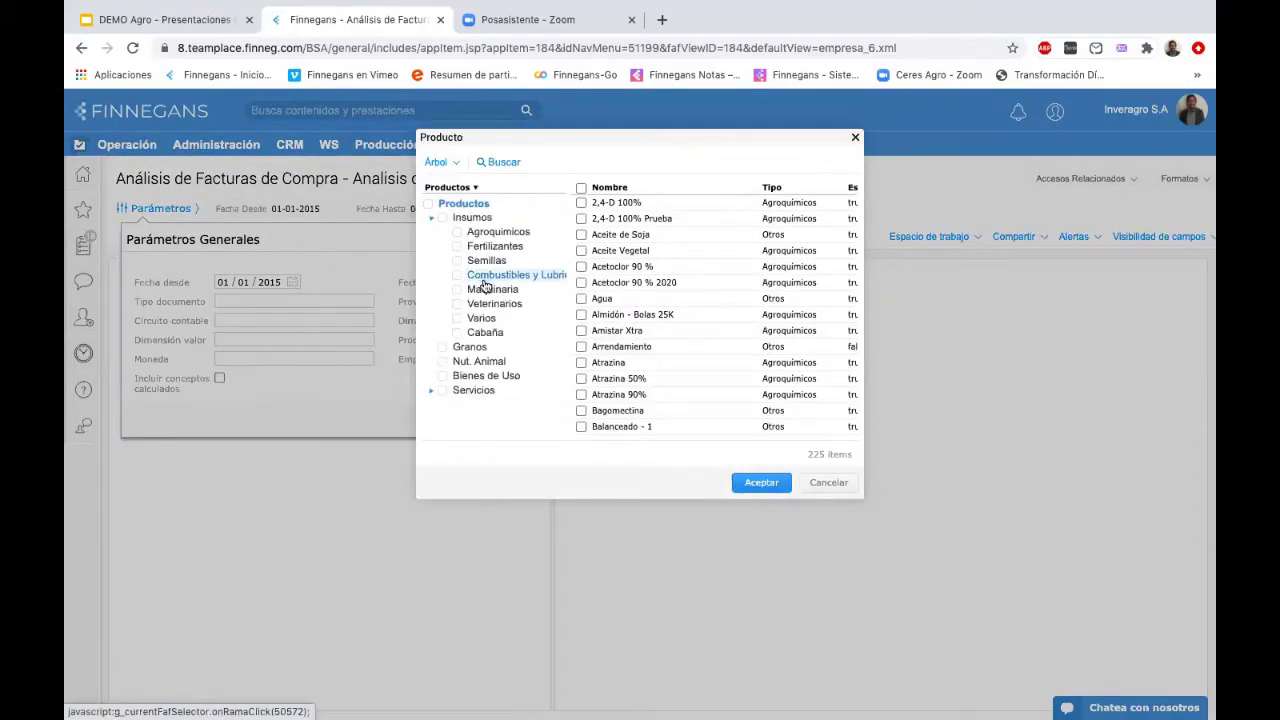
left_click(461, 247)
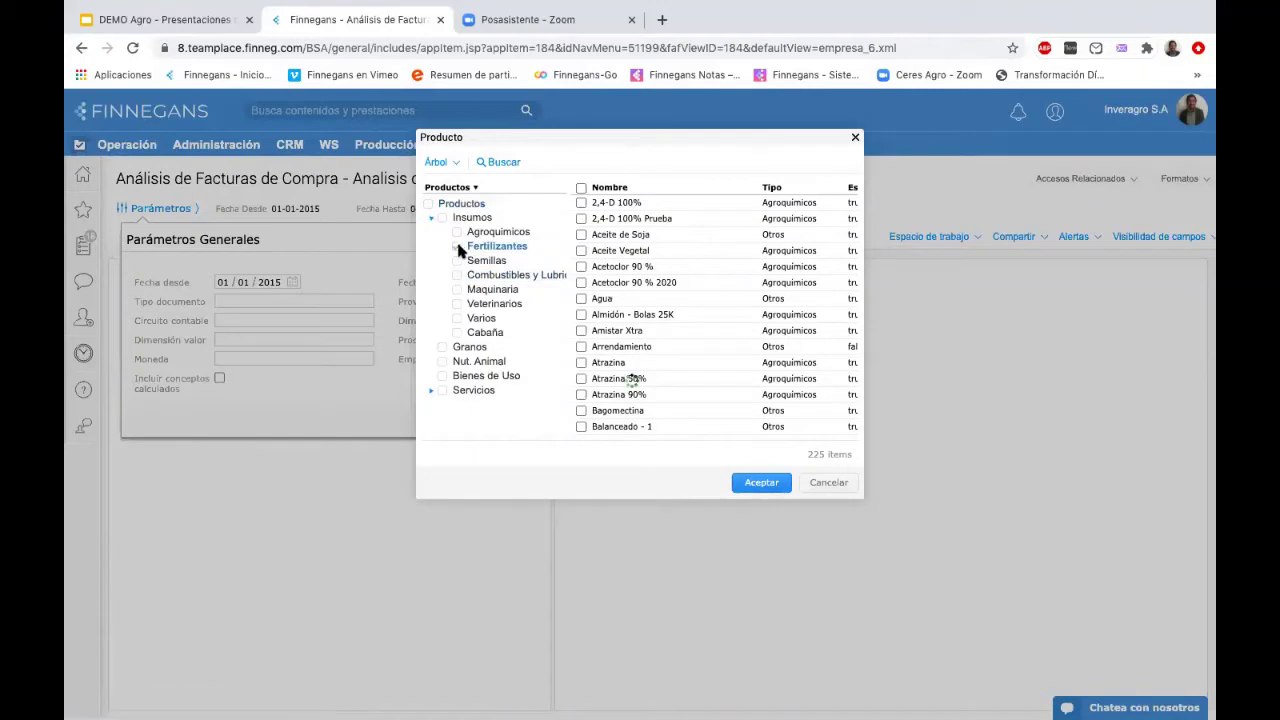
left_click(457, 232)
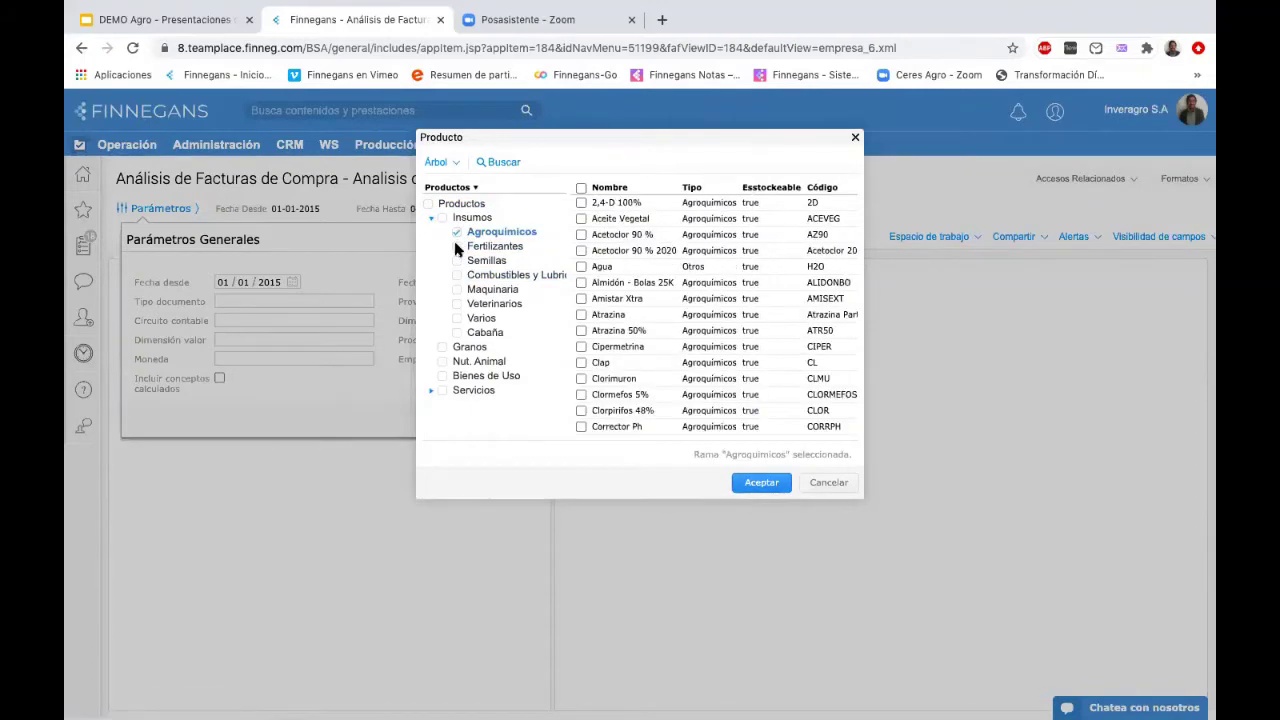
left_click(457, 247)
left_click(442, 217)
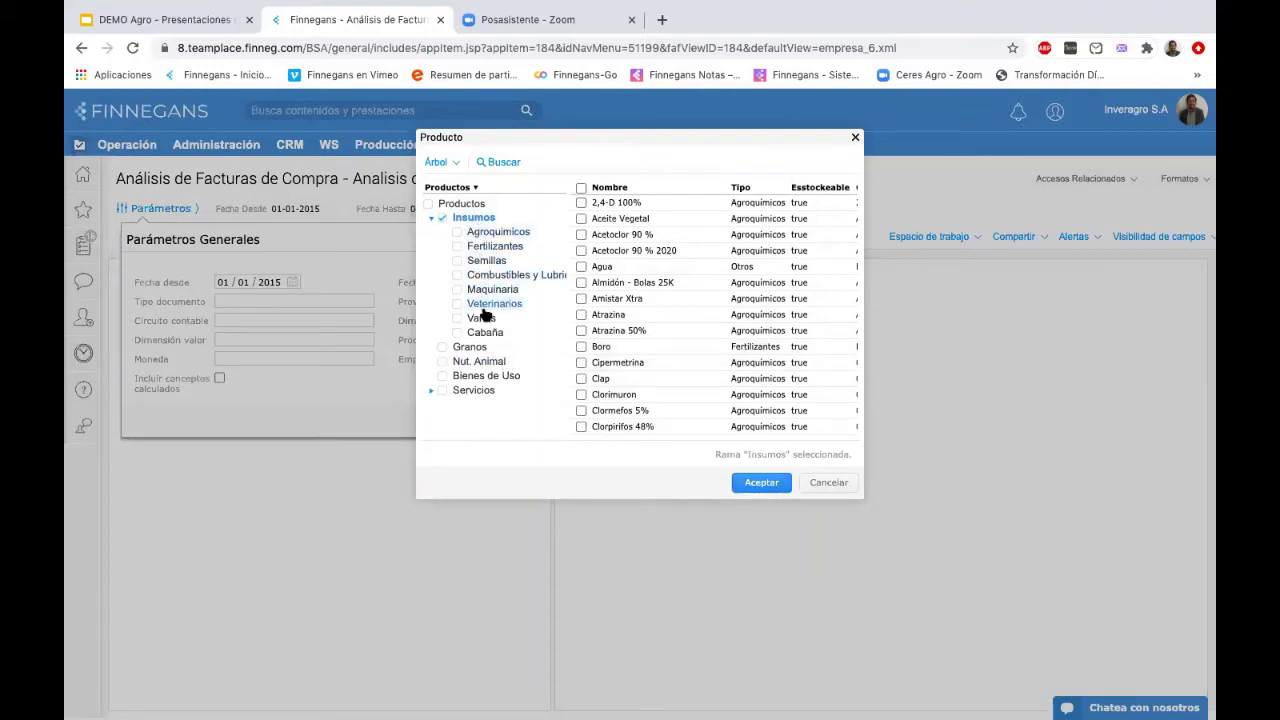
left_click(443, 217)
left_click(833, 483)
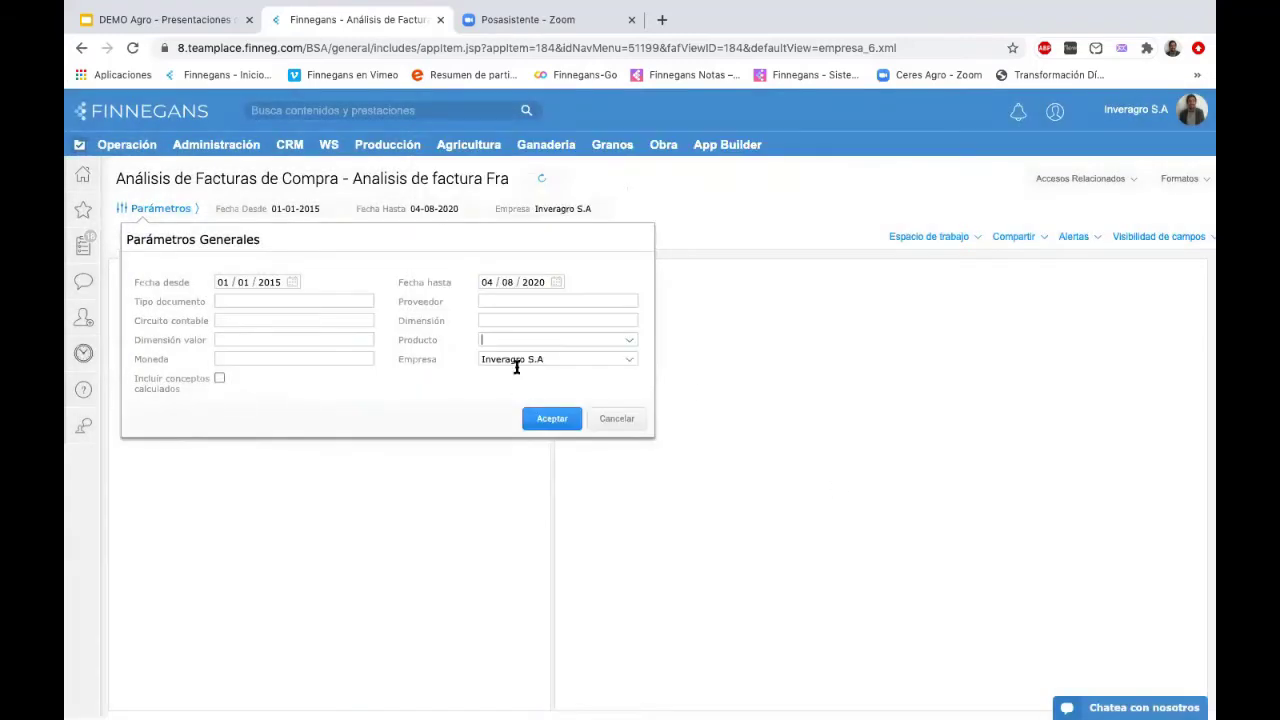
- Look over the list of companies for the report's Empresa parameter, and cancel the selection
left_click(517, 362)
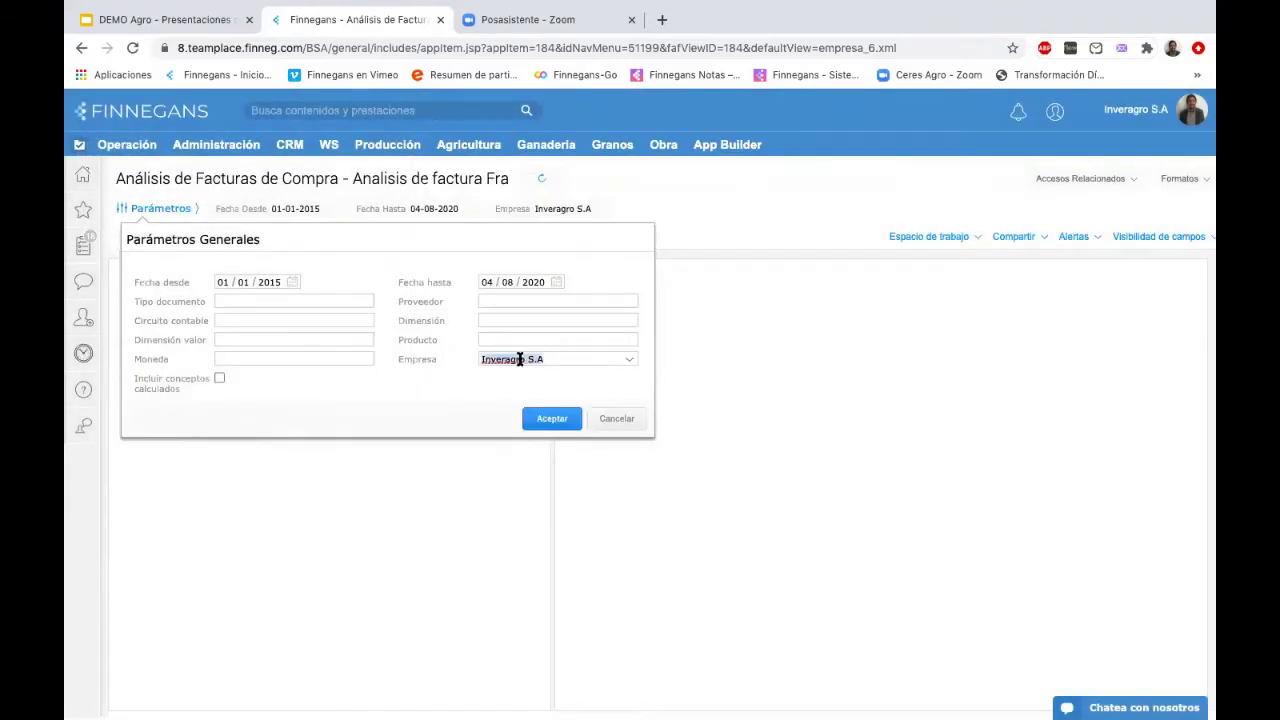
left_click(629, 366)
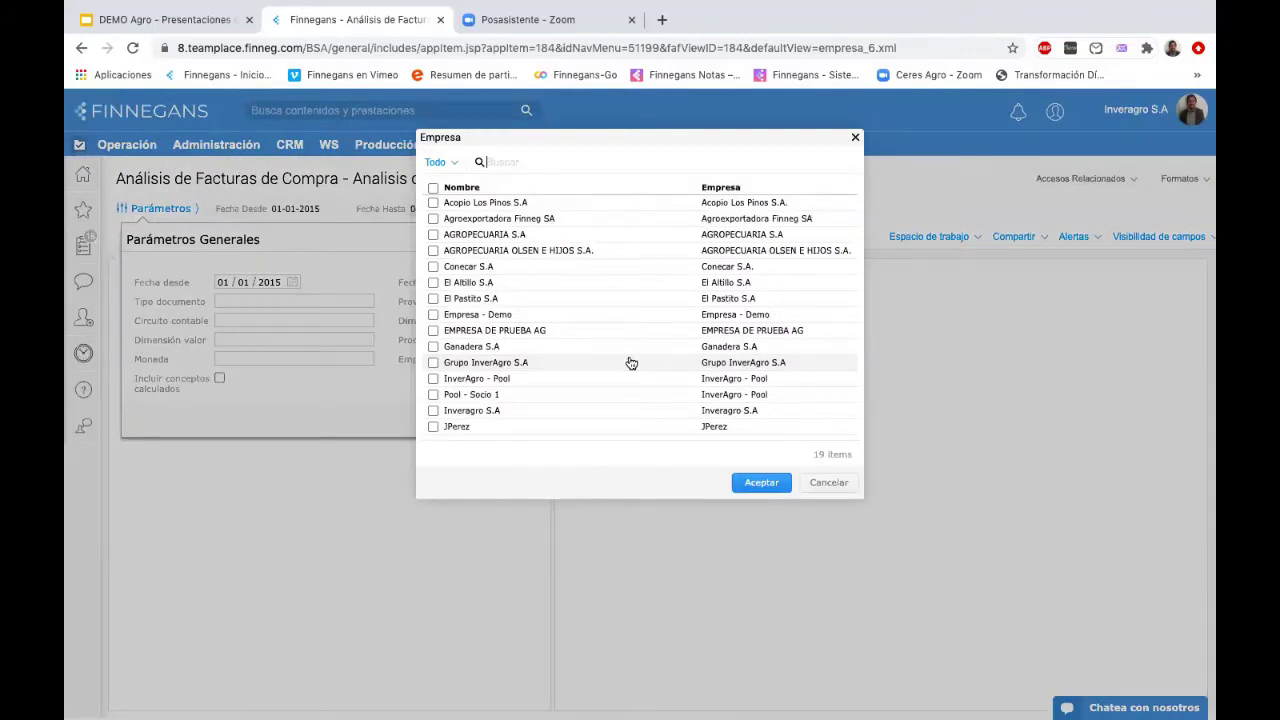
left_click(826, 483)
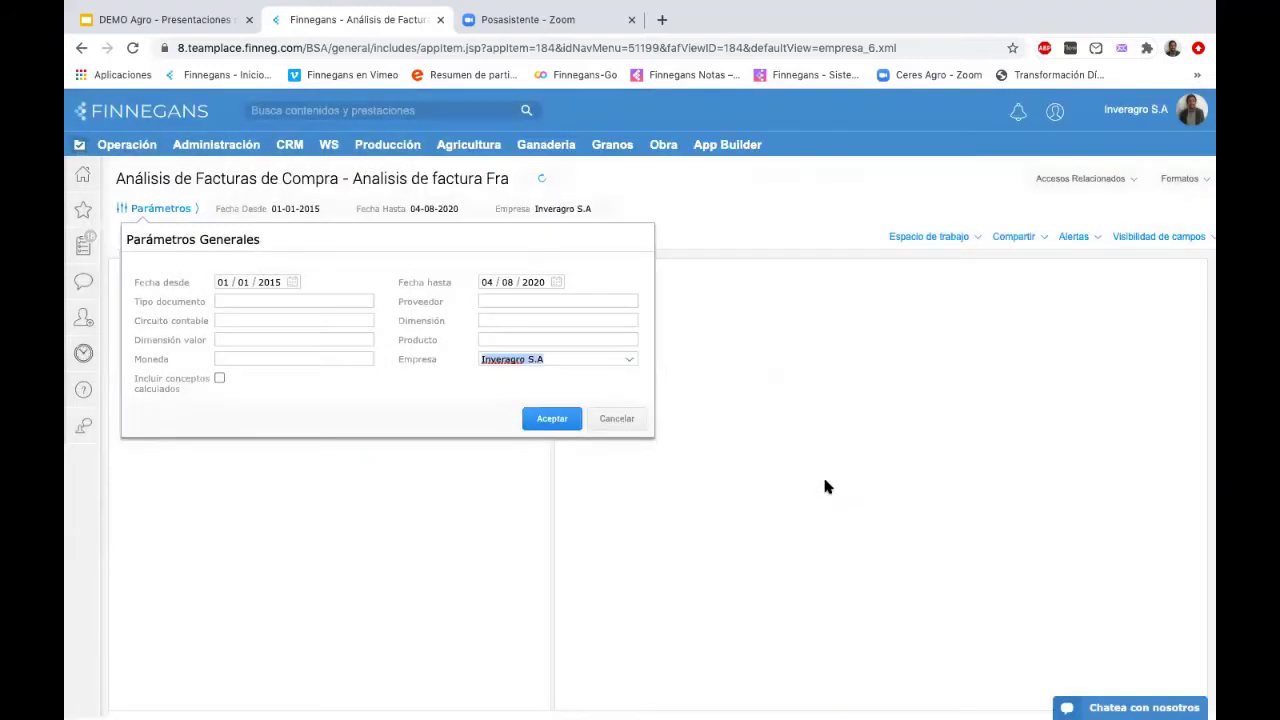
- Try DOLARES as the report's Moneda parameter and clear the field again
left_click(265, 362)
type("dola")
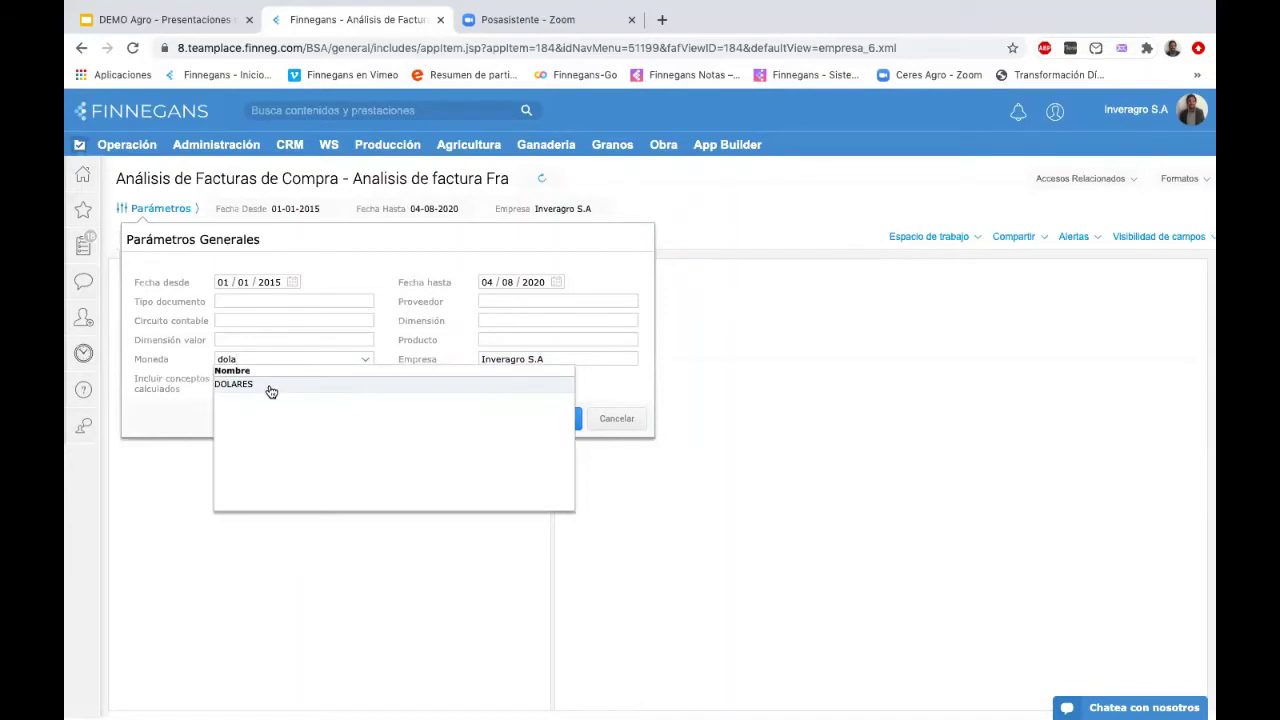
left_click(268, 384)
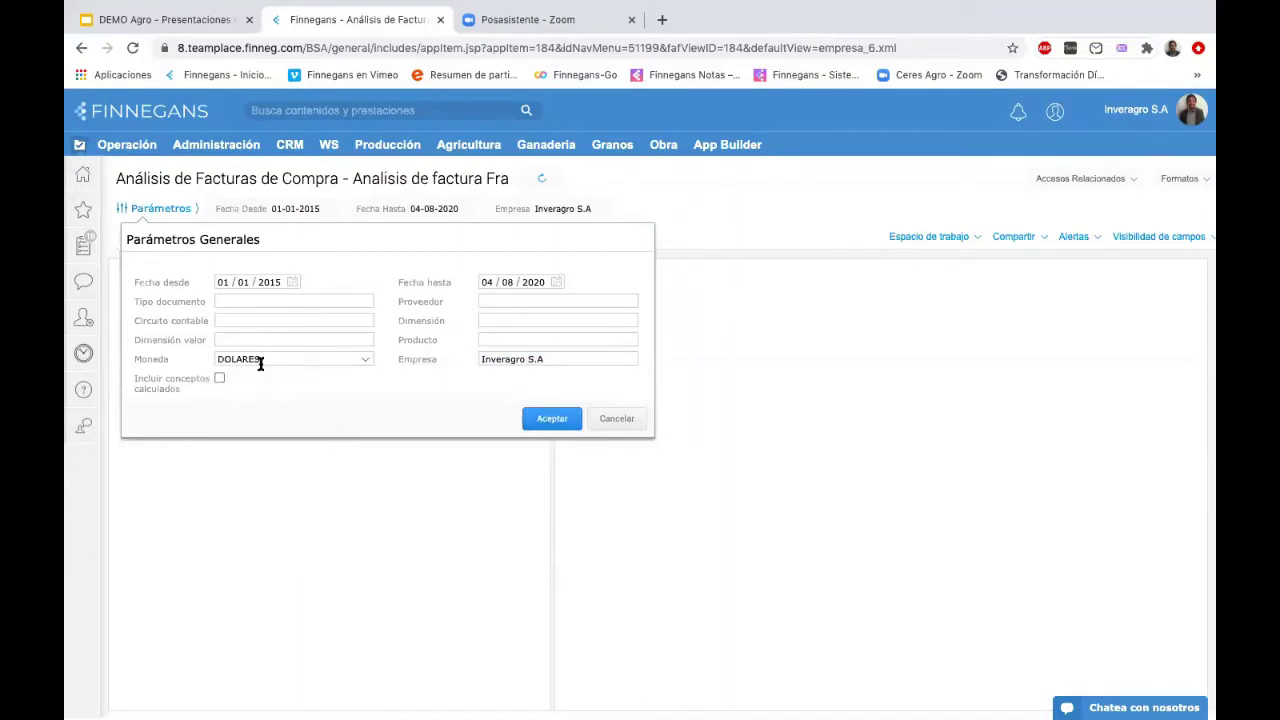
double_click(260, 364)
key("BackSpace")
- Run the report with the current parameters and show its results in the Grilla view
left_click(542, 421)
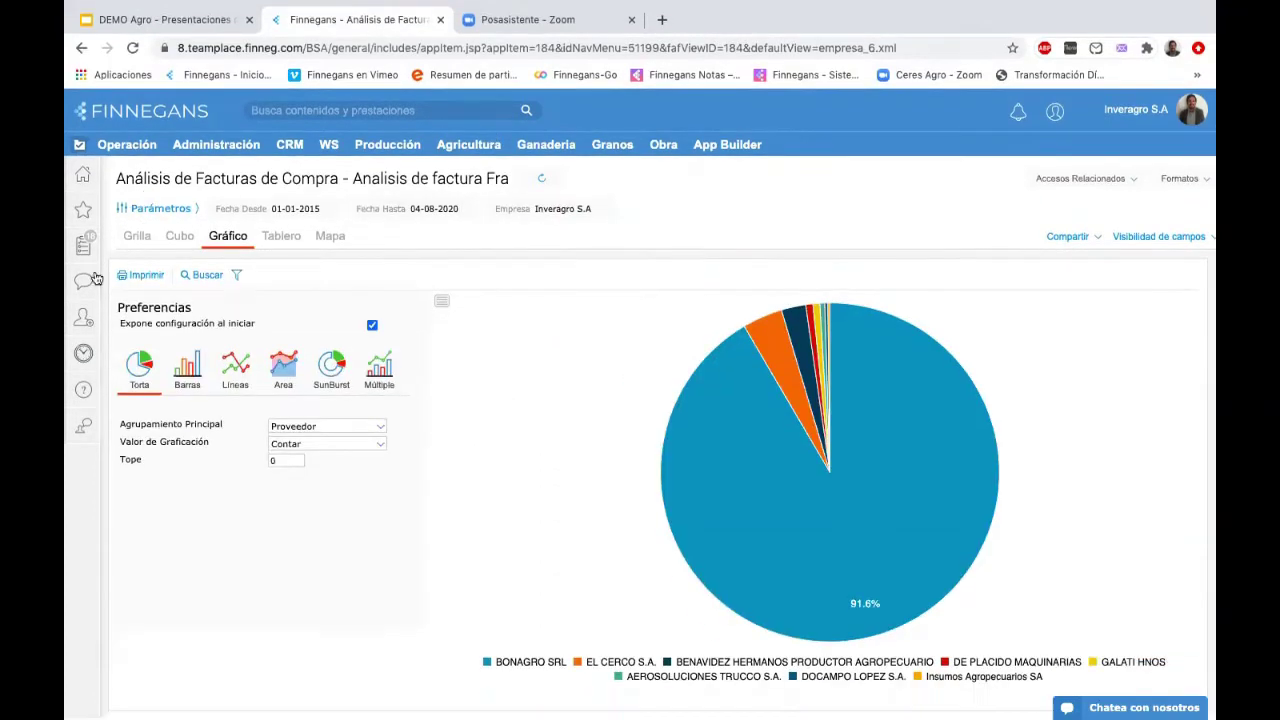
left_click(128, 238)
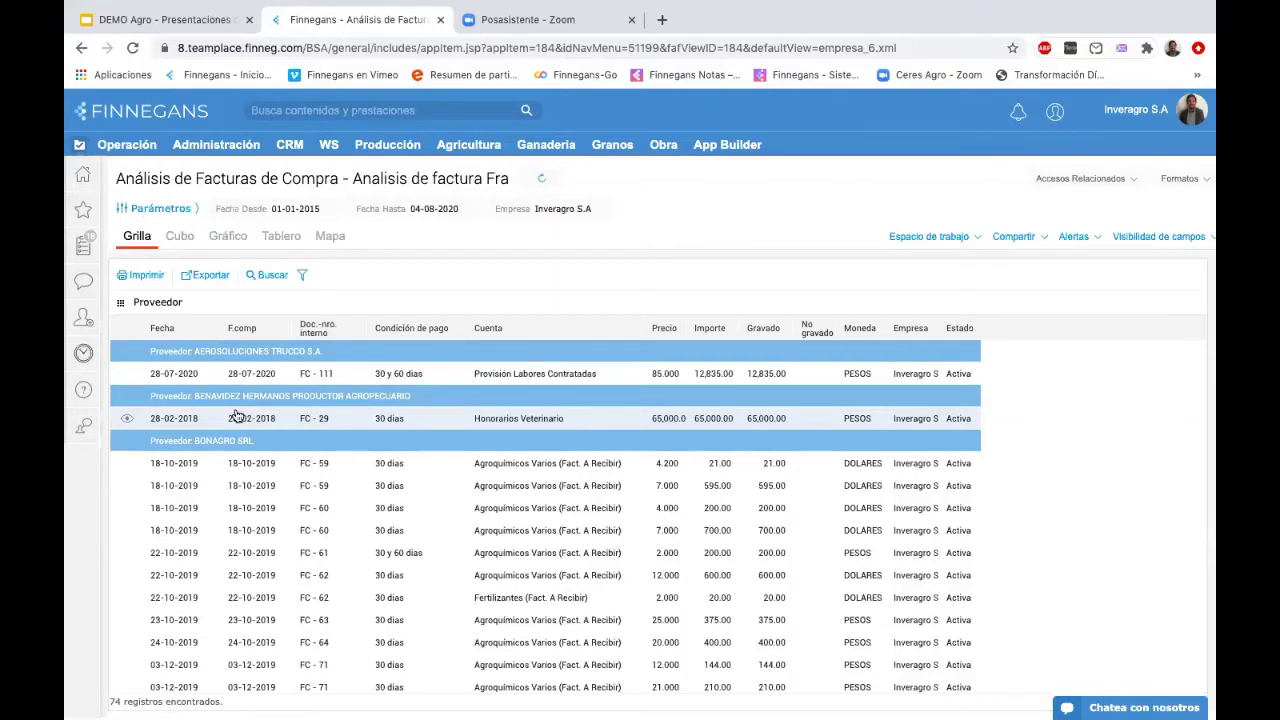
left_click(237, 417)
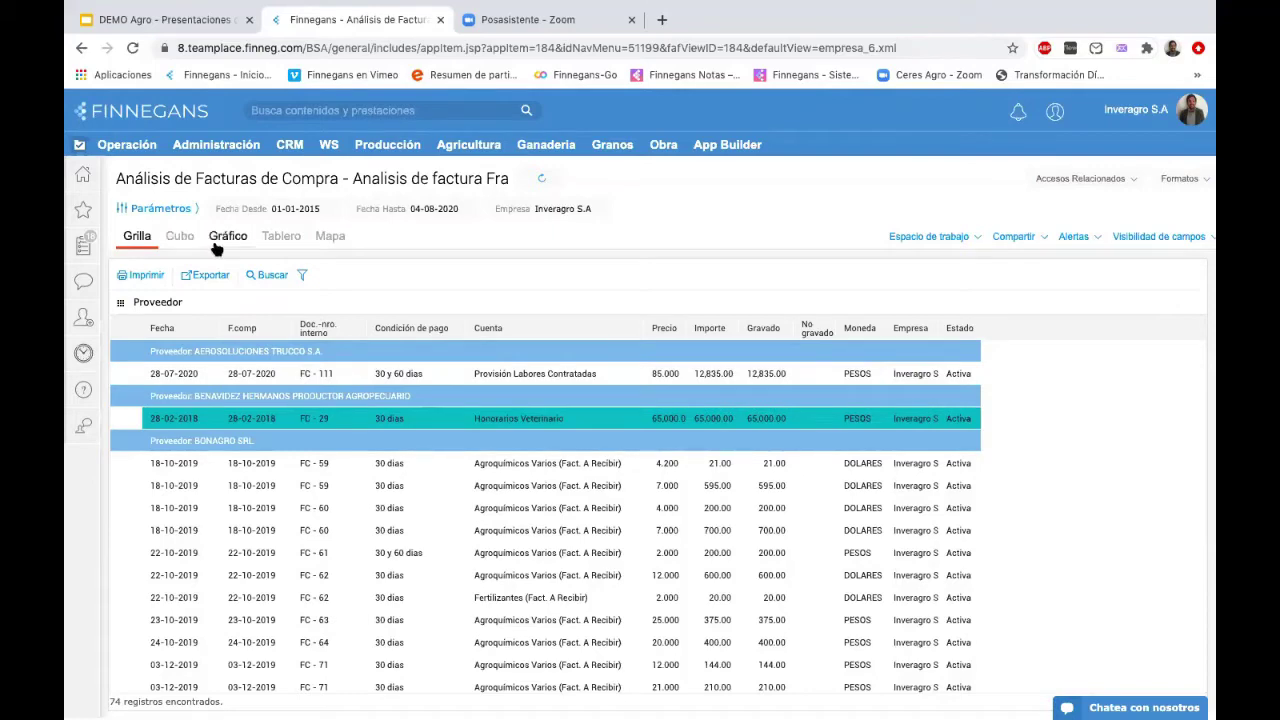
- Look over the report's Tablero view with its chart, cube and grid, and return to the Grilla view
left_click(216, 246)
left_click(266, 249)
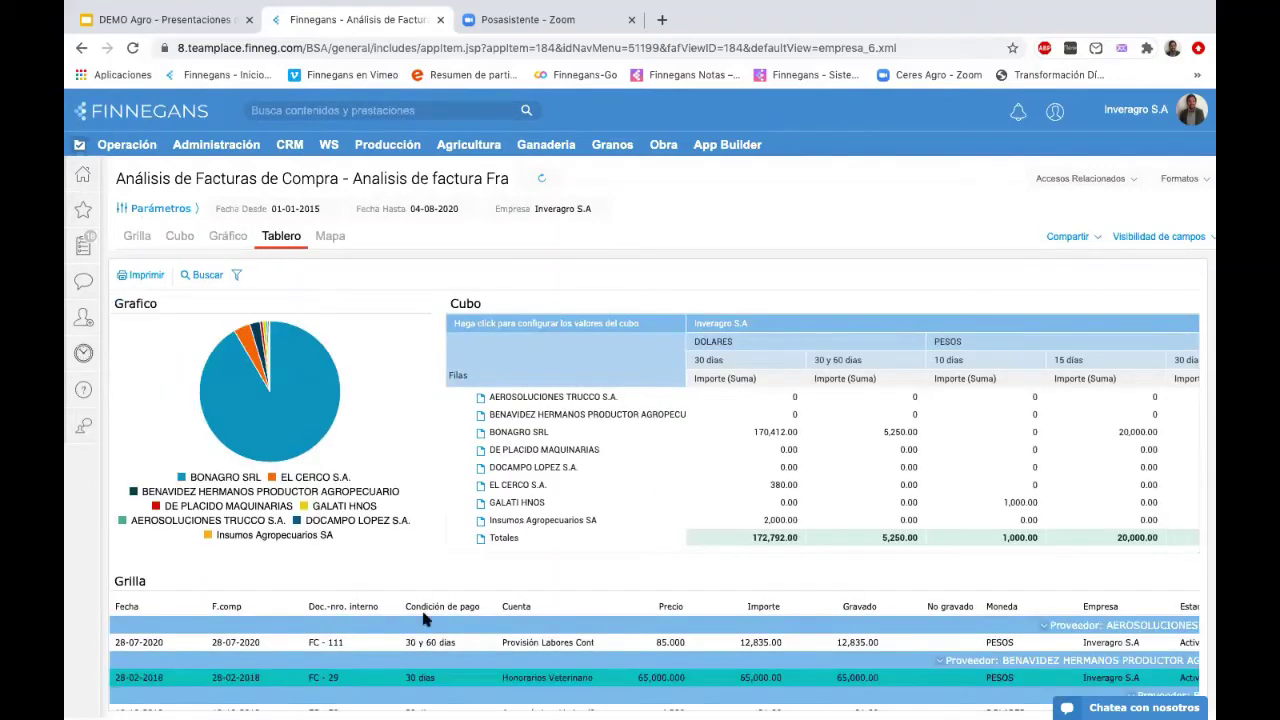
scroll(197, 598, "down", 1)
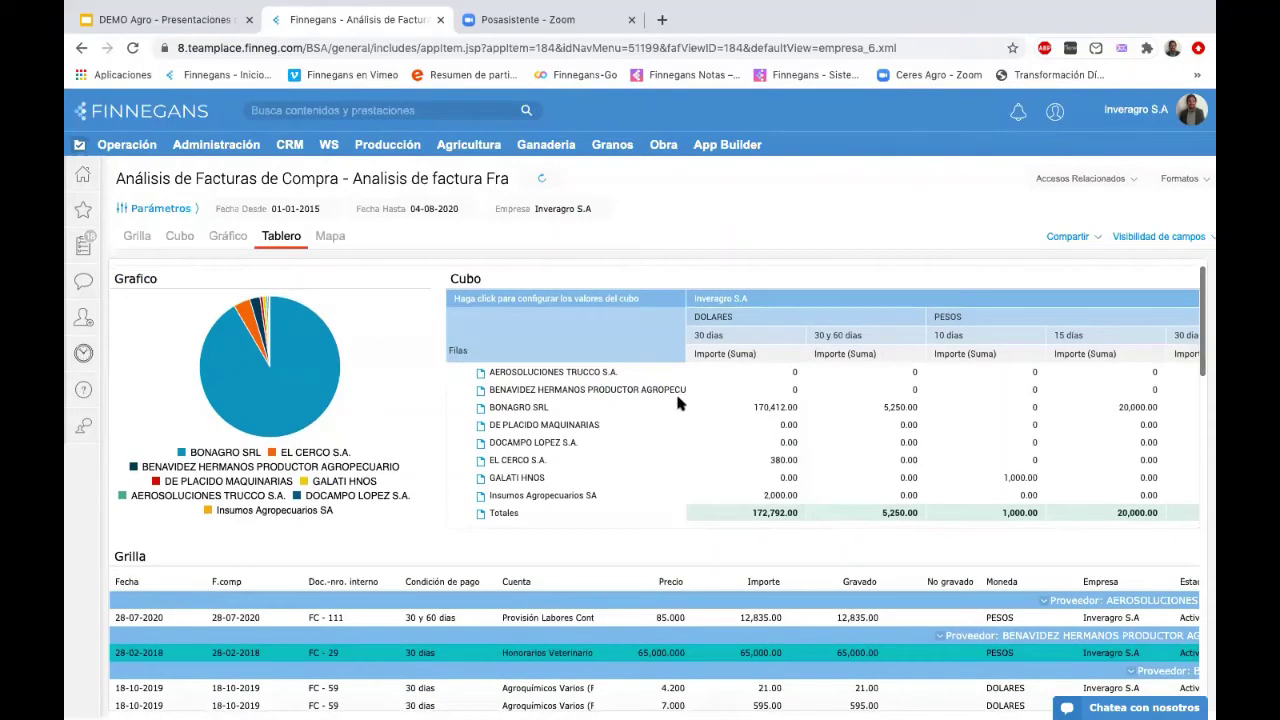
left_click(138, 240)
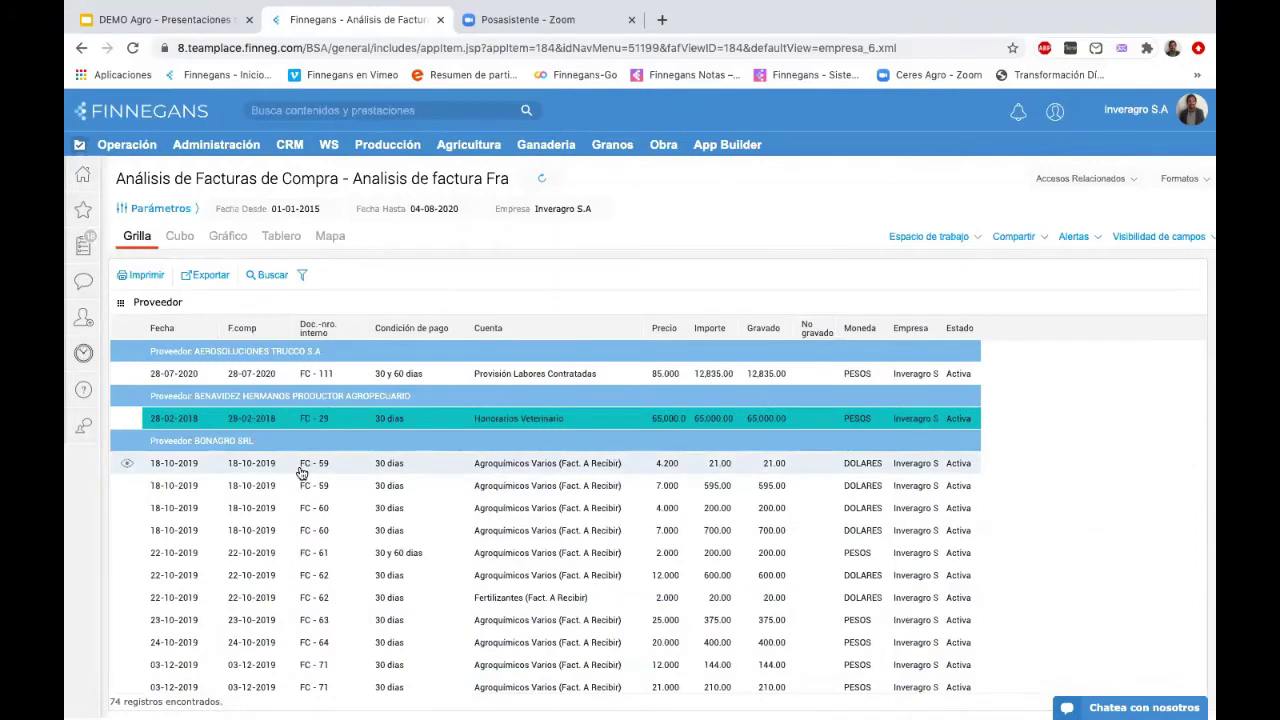
- Ungroup the grid by Proveedor, and group it by the Proveedor column again
left_click(157, 304)
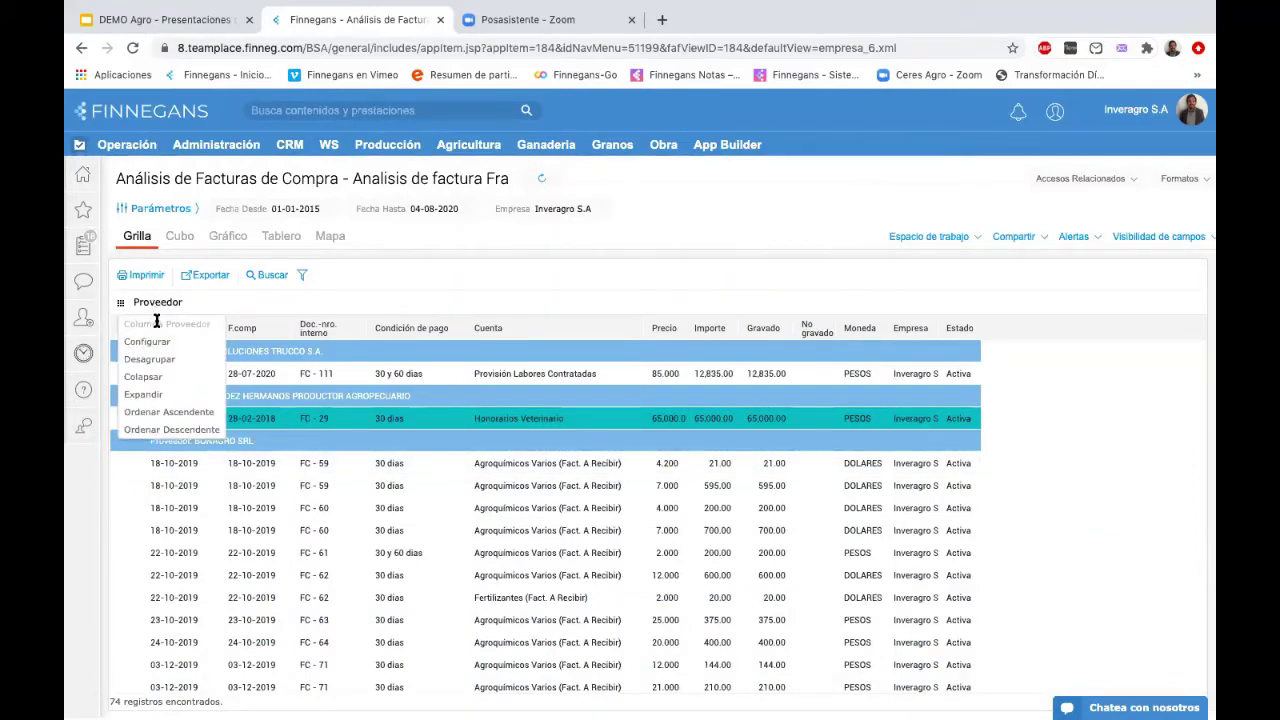
left_click(165, 361)
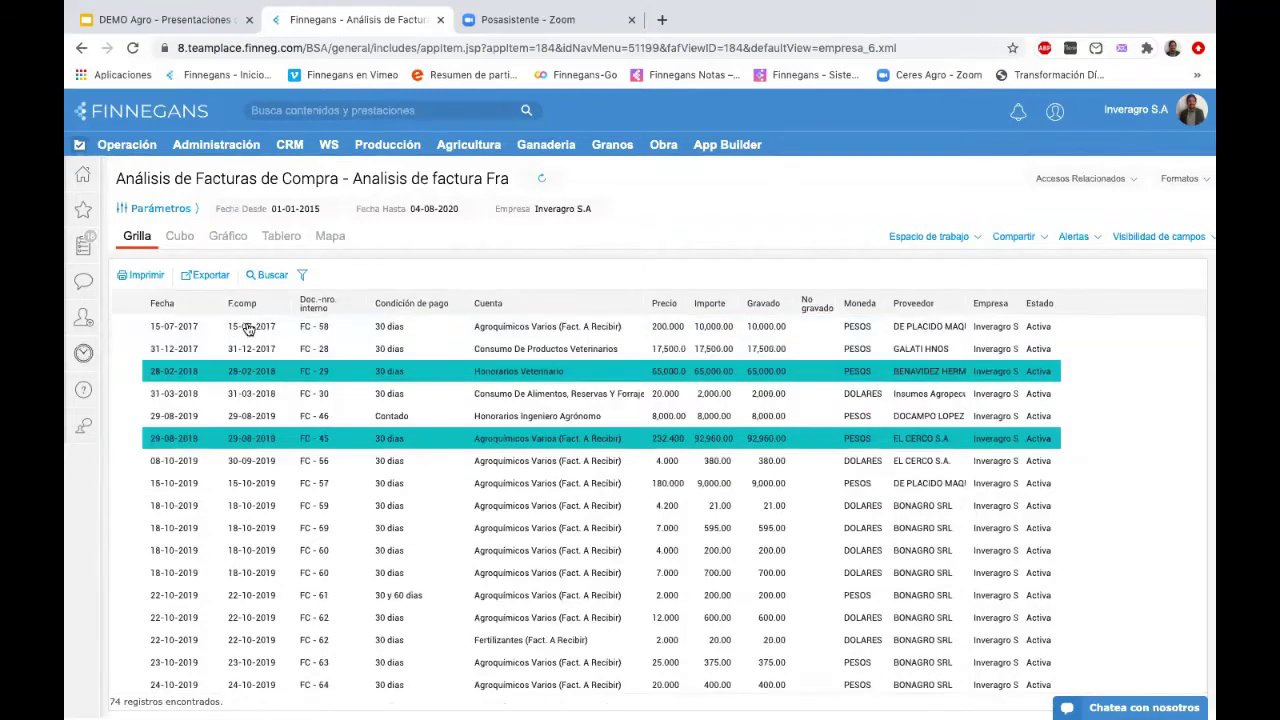
left_click(385, 378)
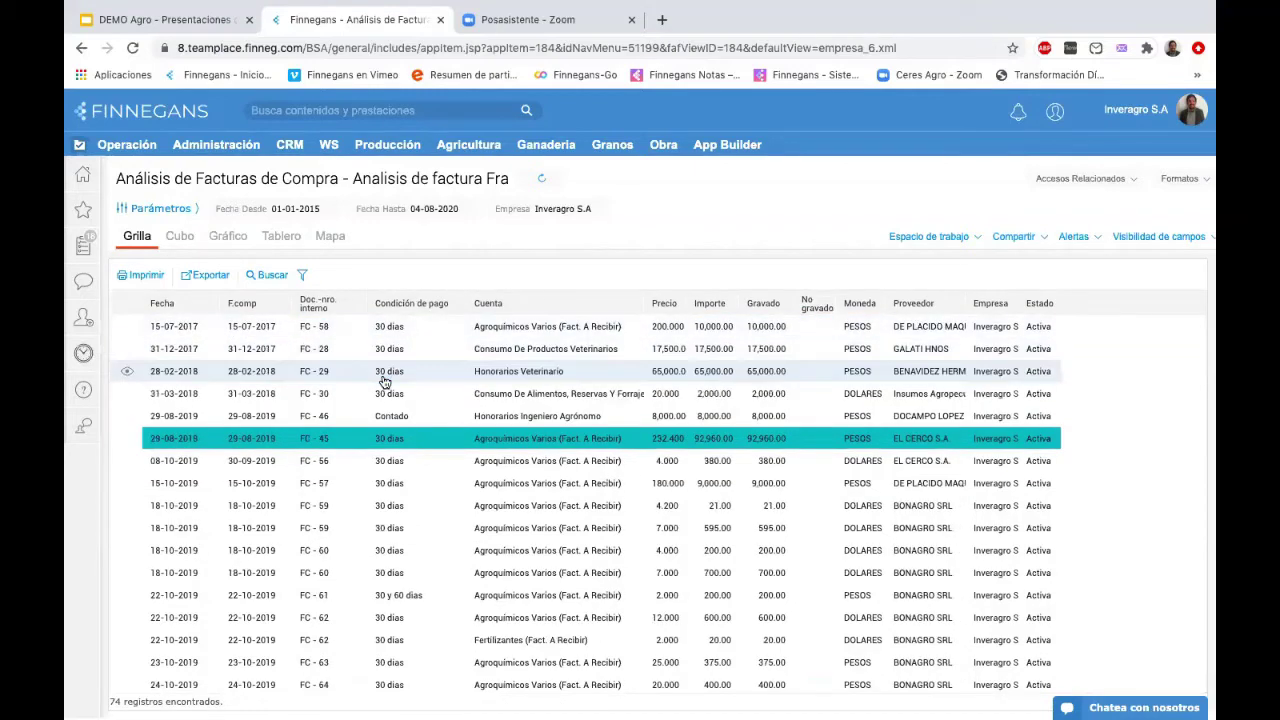
left_click(529, 375)
left_click(907, 308)
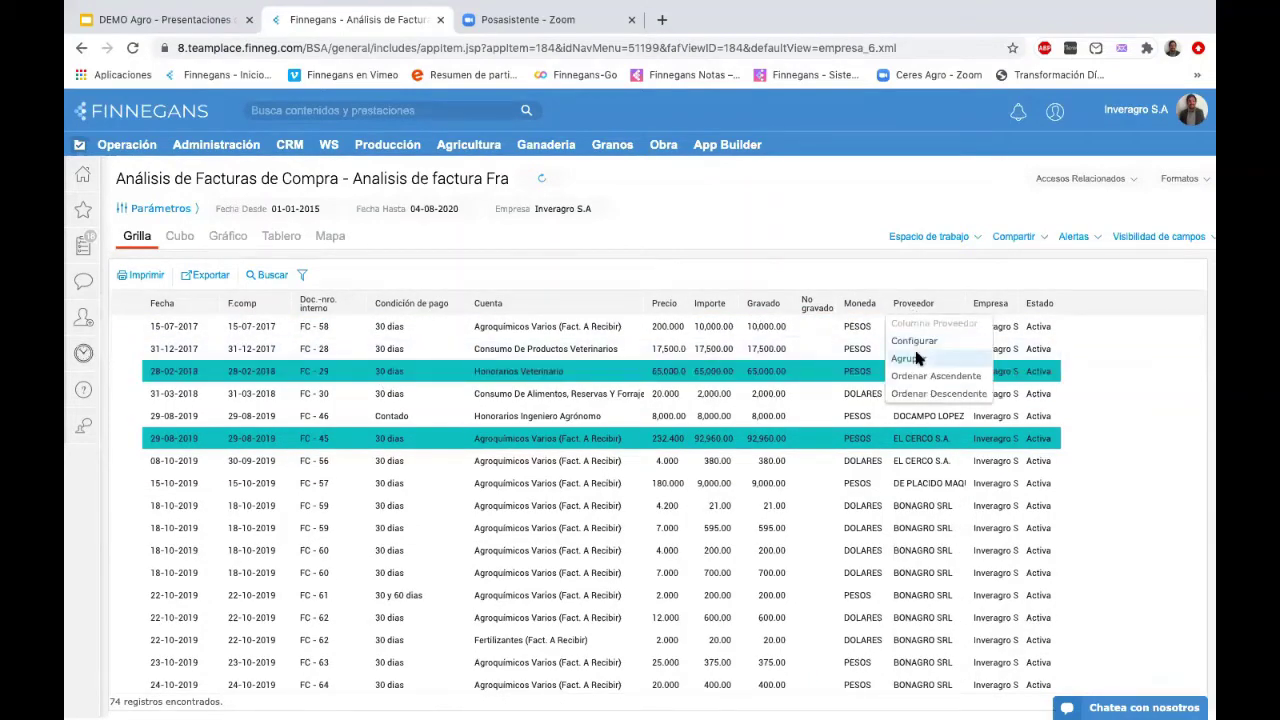
left_click(916, 356)
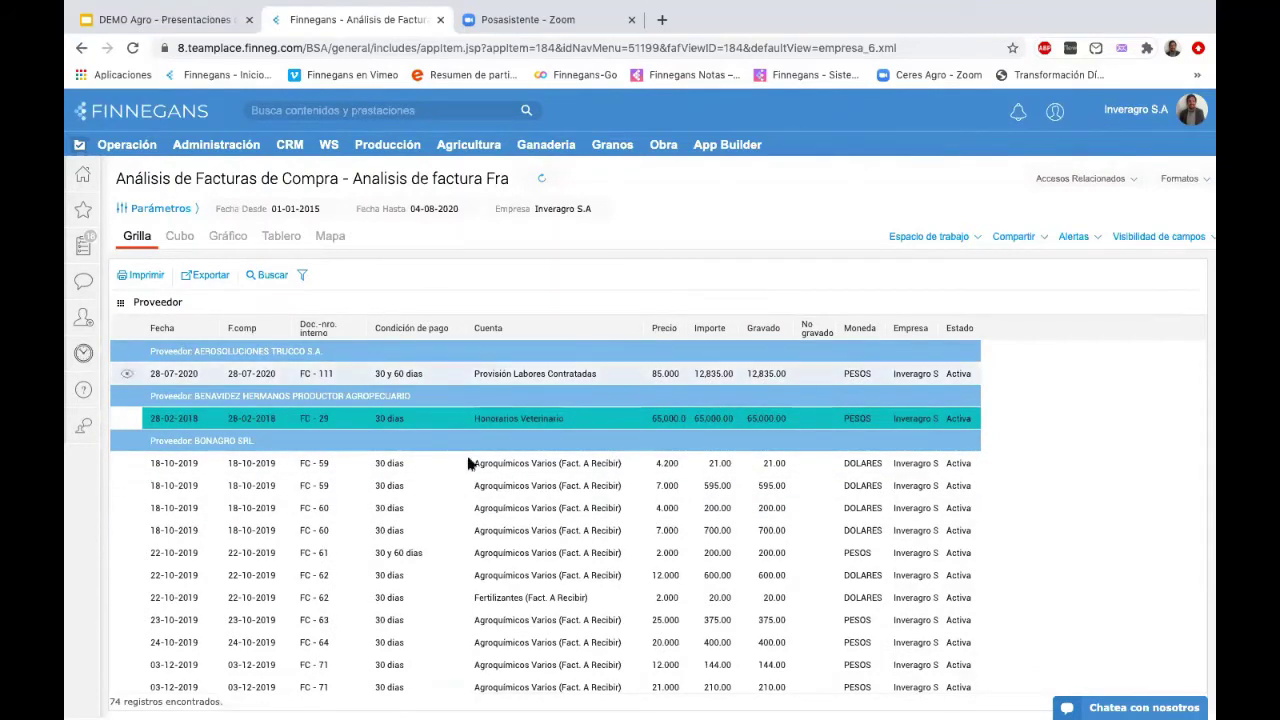
- Configure the Importe column to total its values by sum
left_click(712, 331)
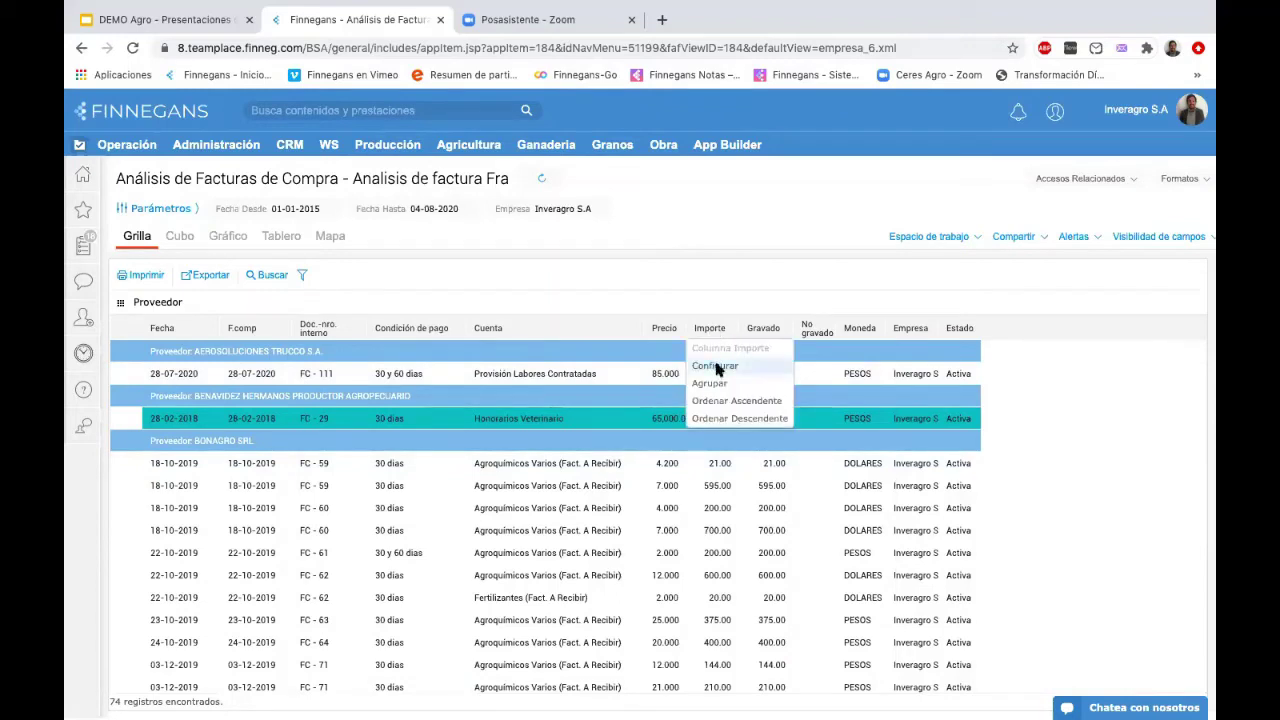
left_click(716, 369)
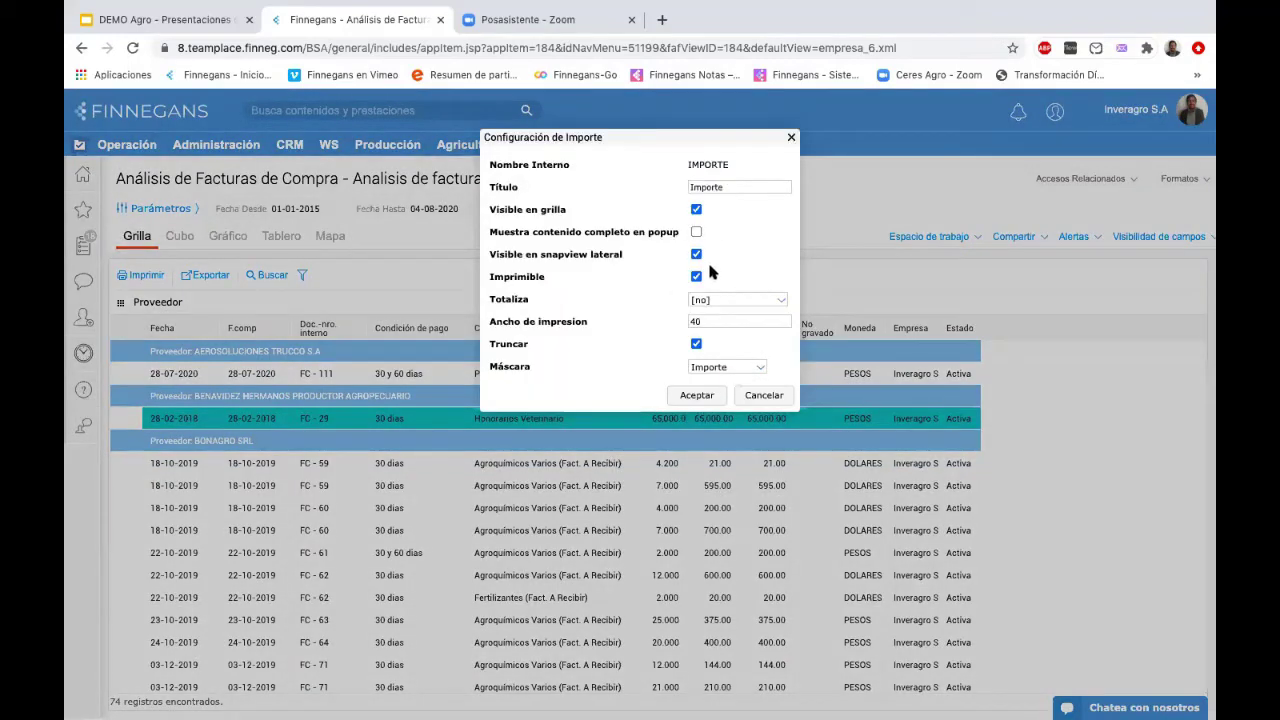
left_click(712, 300)
left_click(708, 322)
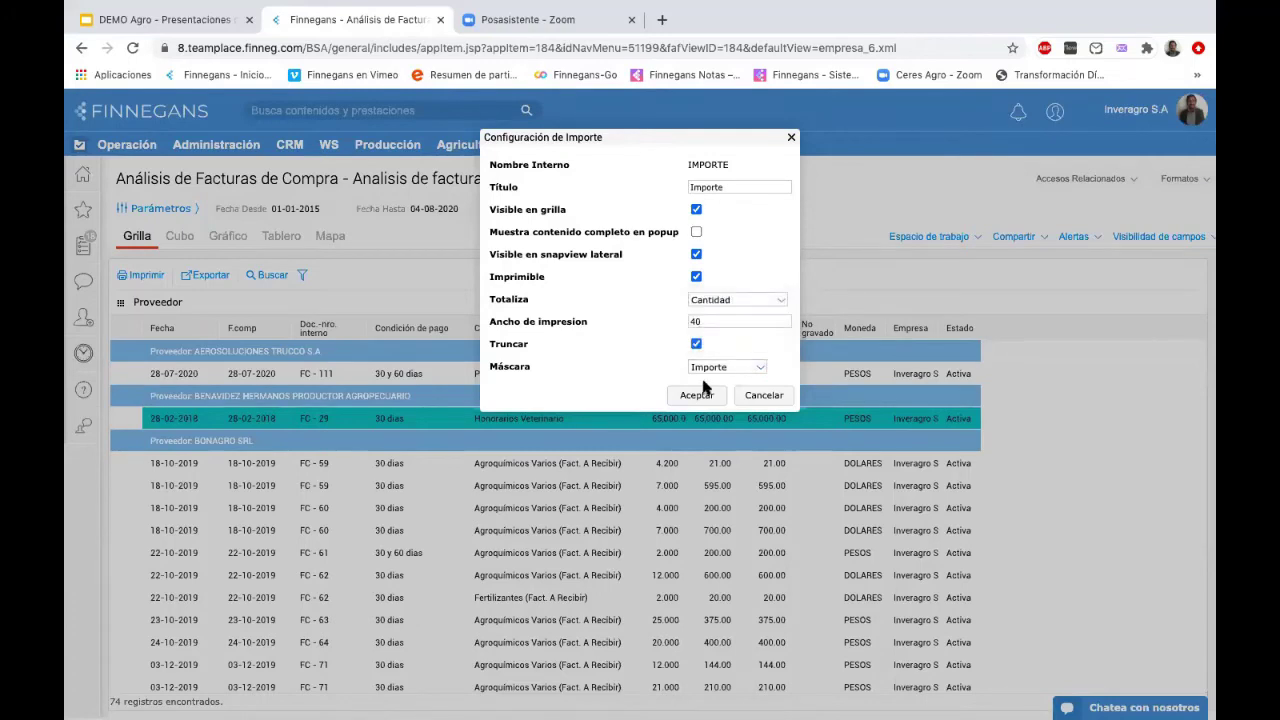
left_click(709, 300)
left_click(710, 311)
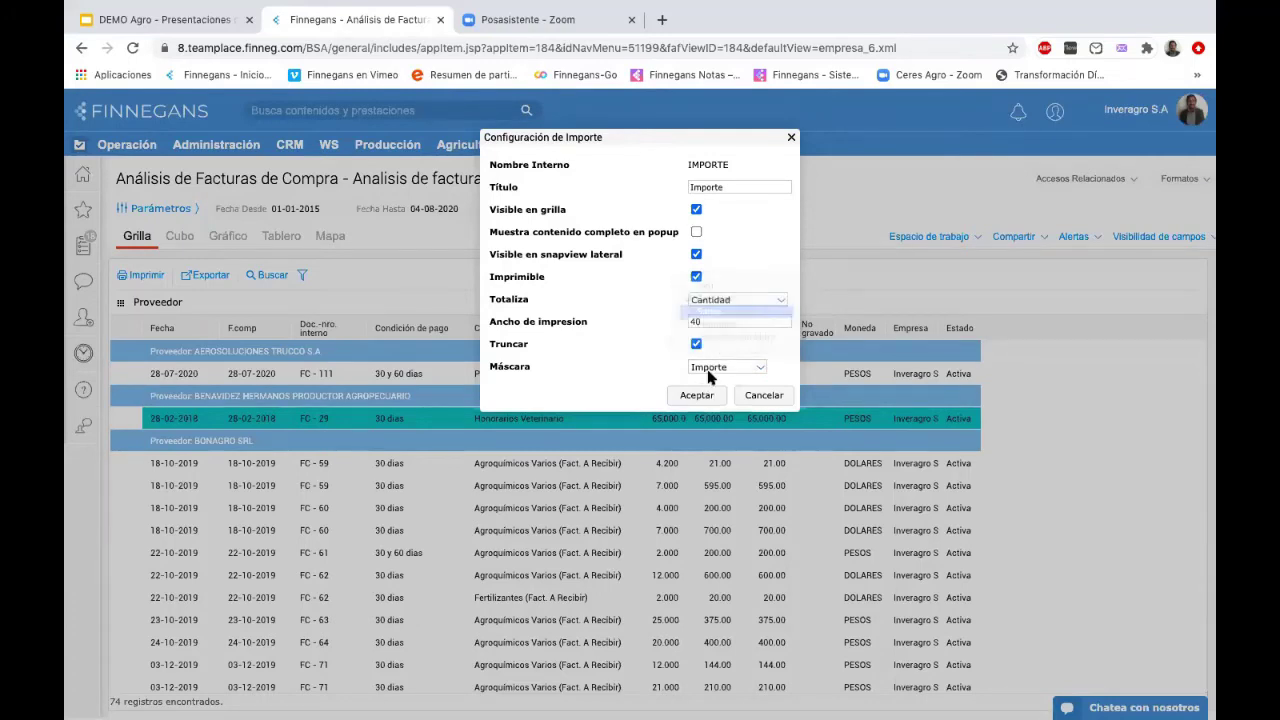
left_click(697, 395)
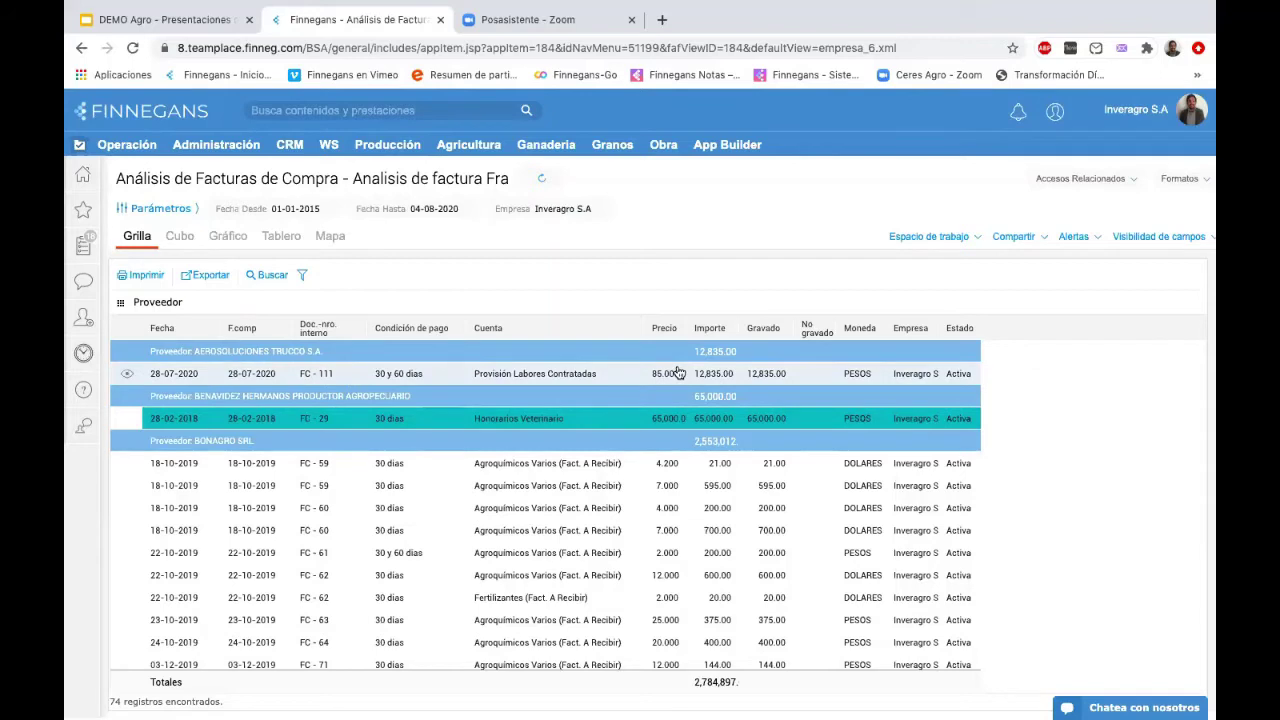
- Make the Producto field visible in the grid and hide the Cuenta field
left_click(1181, 243)
scroll(1150, 338, "down", 3)
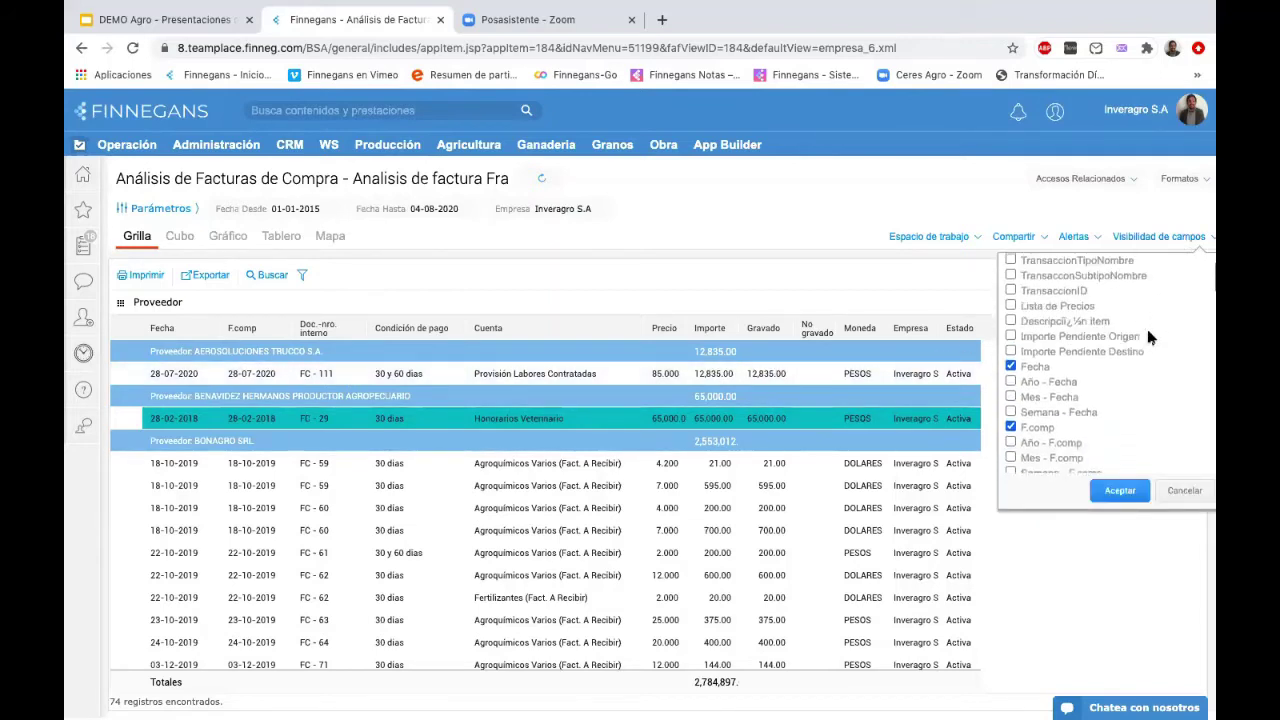
scroll(1148, 338, "down", 5)
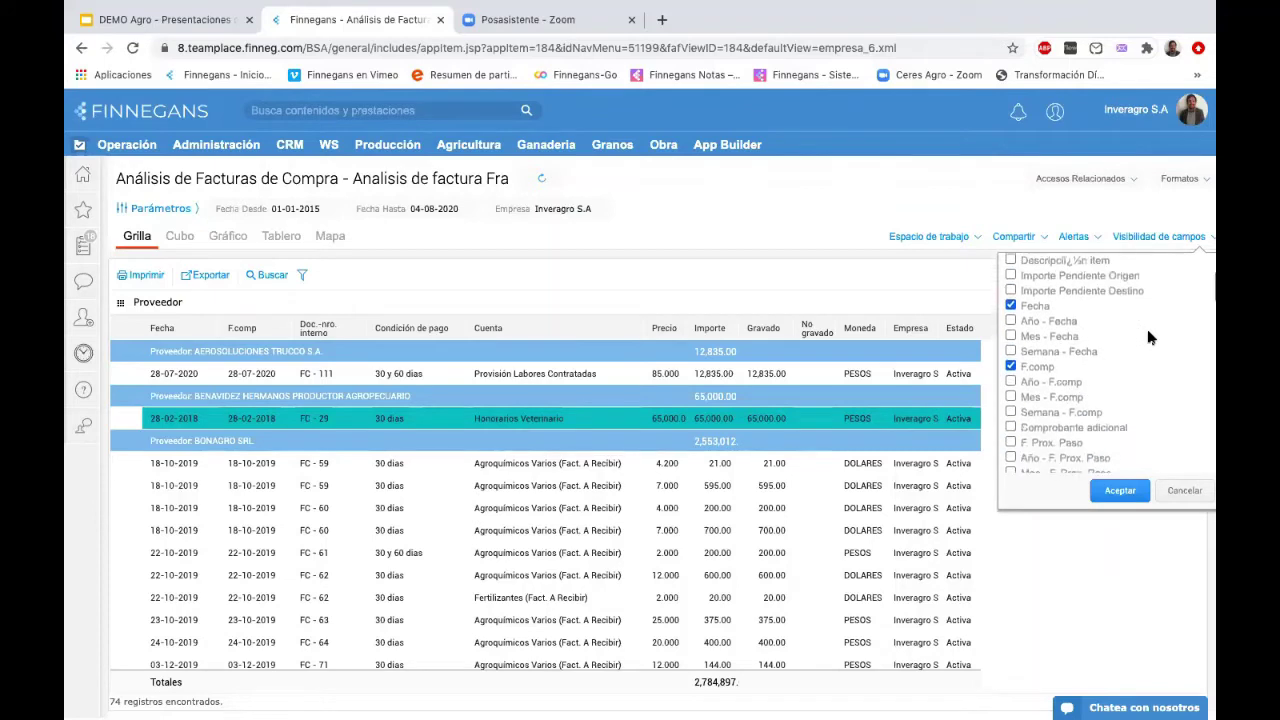
scroll(1148, 338, "down", 5)
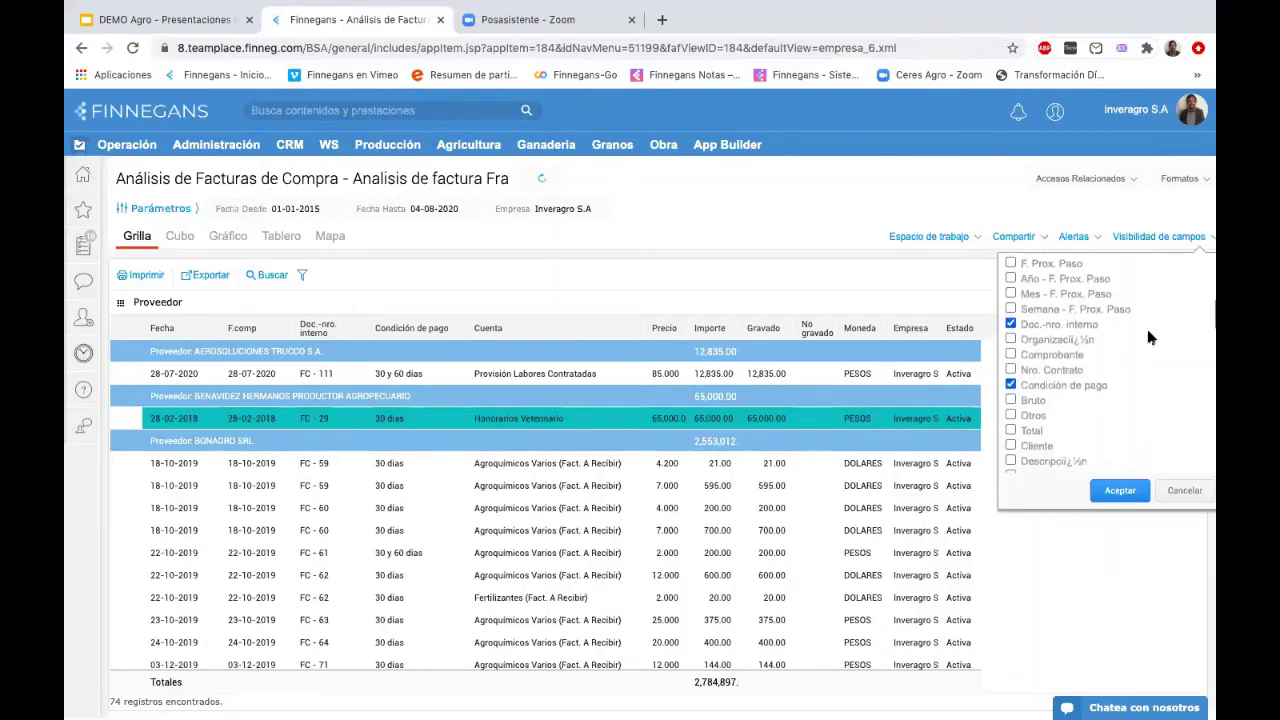
scroll(1148, 338, "down", 2)
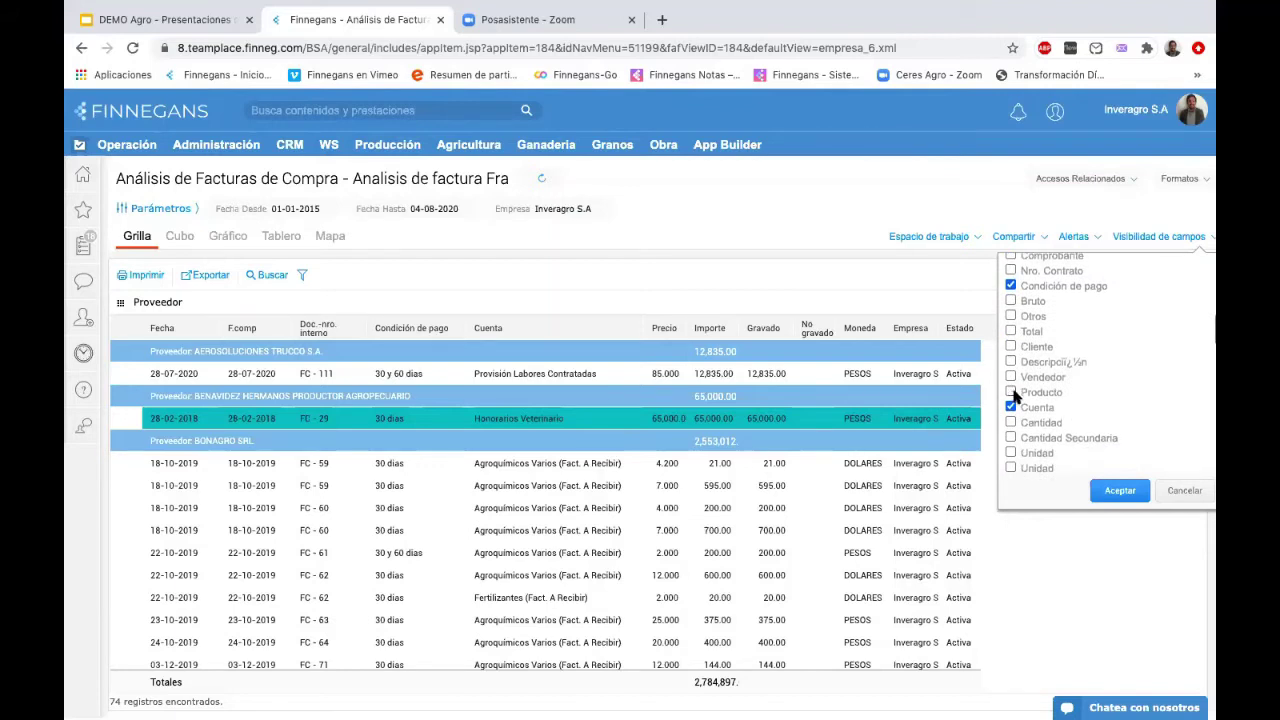
left_click(1012, 393)
left_click(1105, 490)
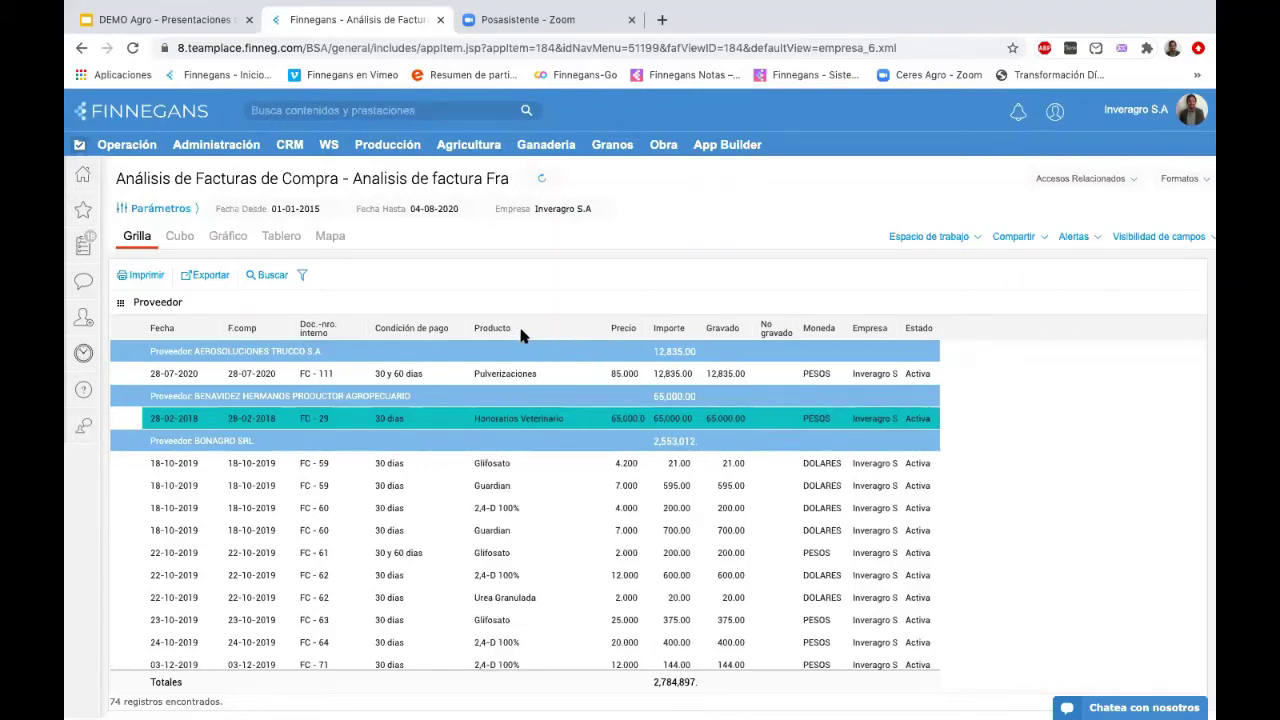
- Examine the grid's alert rule that colors rows by Importe, and close it without changes
left_click(1083, 237)
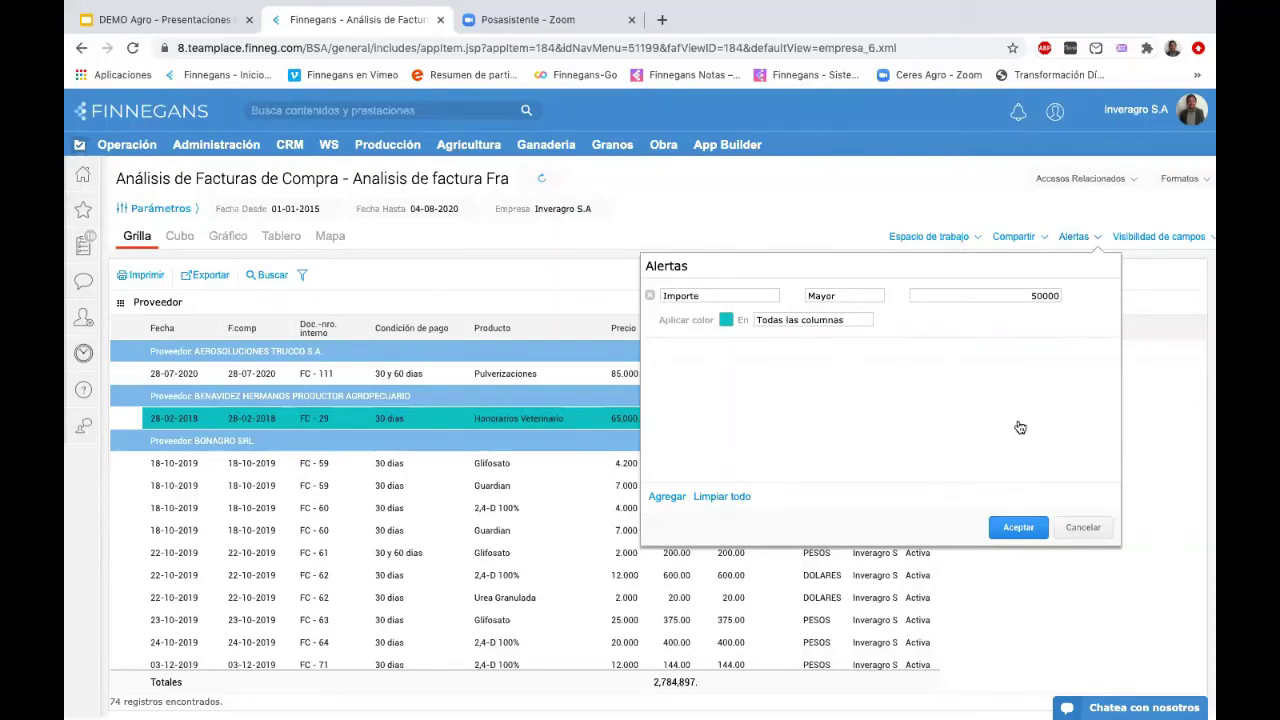
left_click(1088, 528)
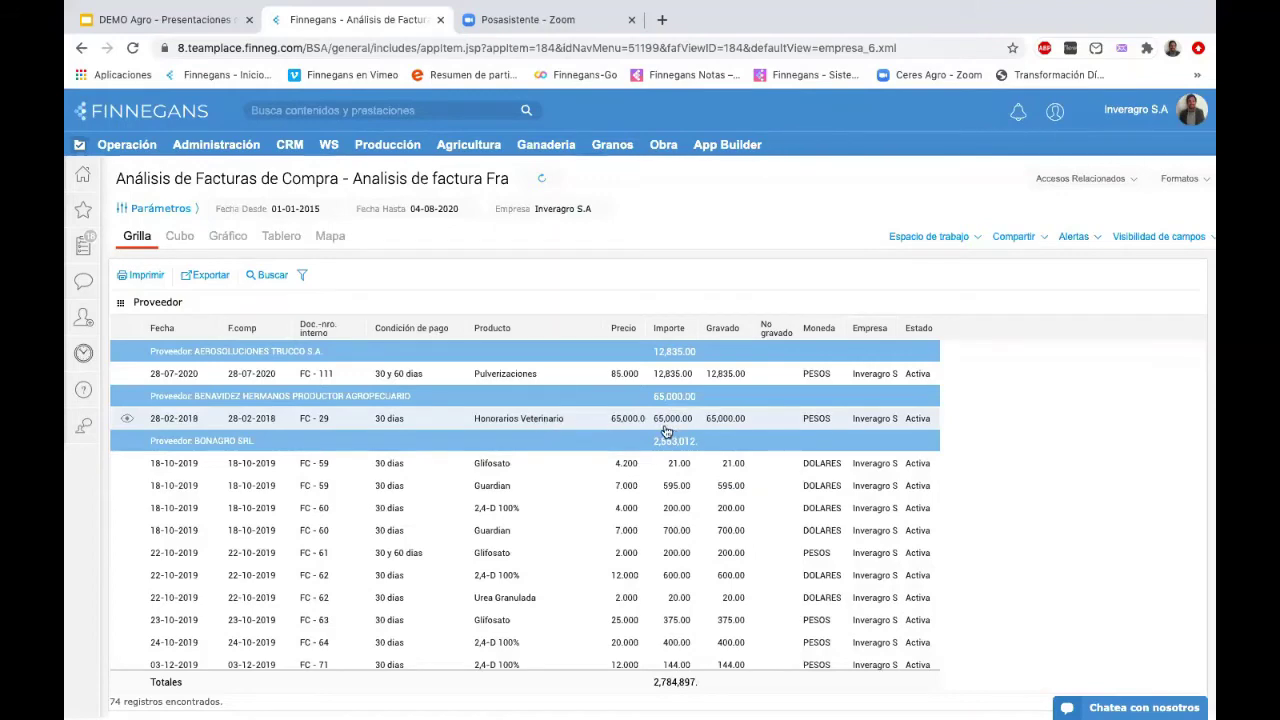
left_click(635, 424)
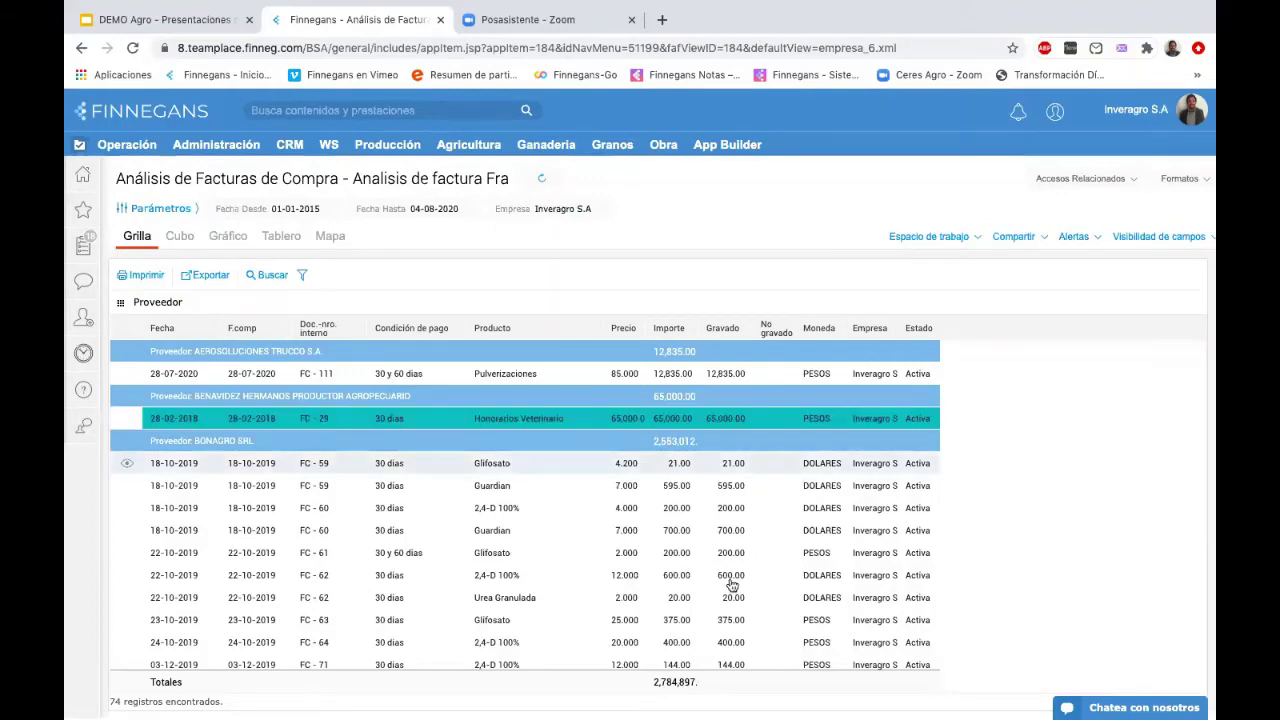
- Examine the rows colored by the Importe alert in the grid grouped by Proveedor
scroll(724, 485, "down", 10)
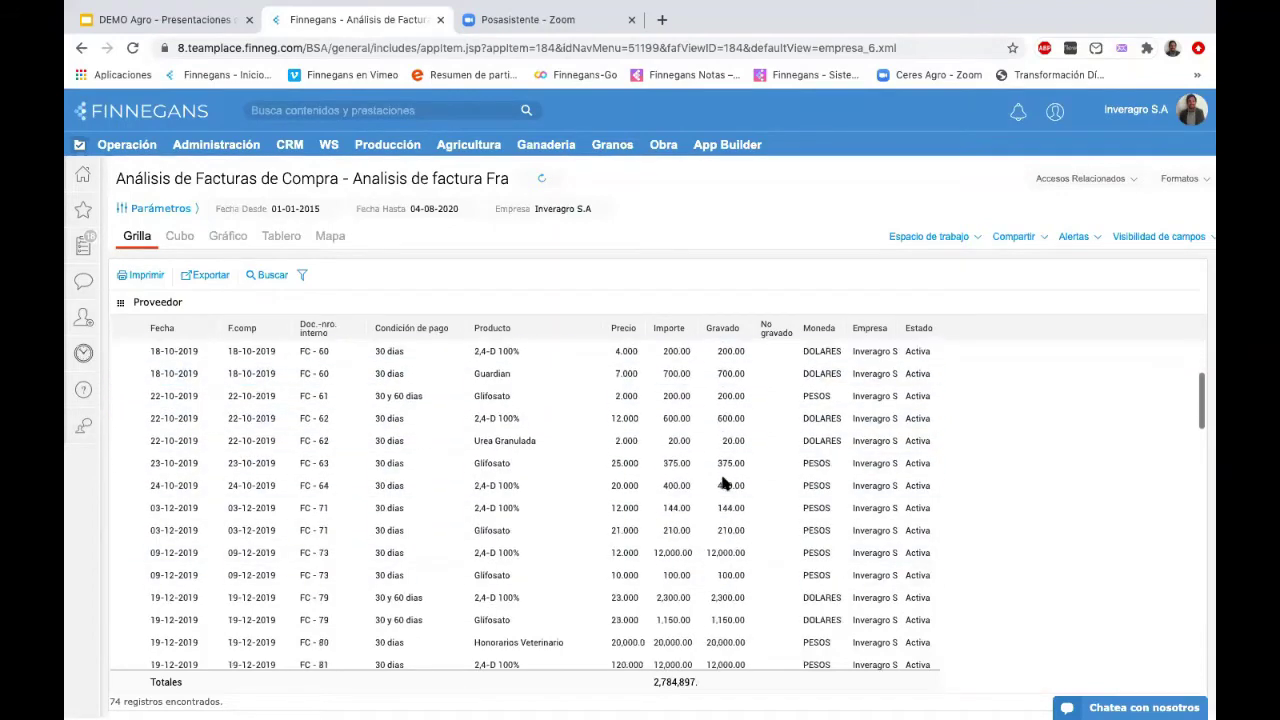
scroll(724, 485, "up", 1)
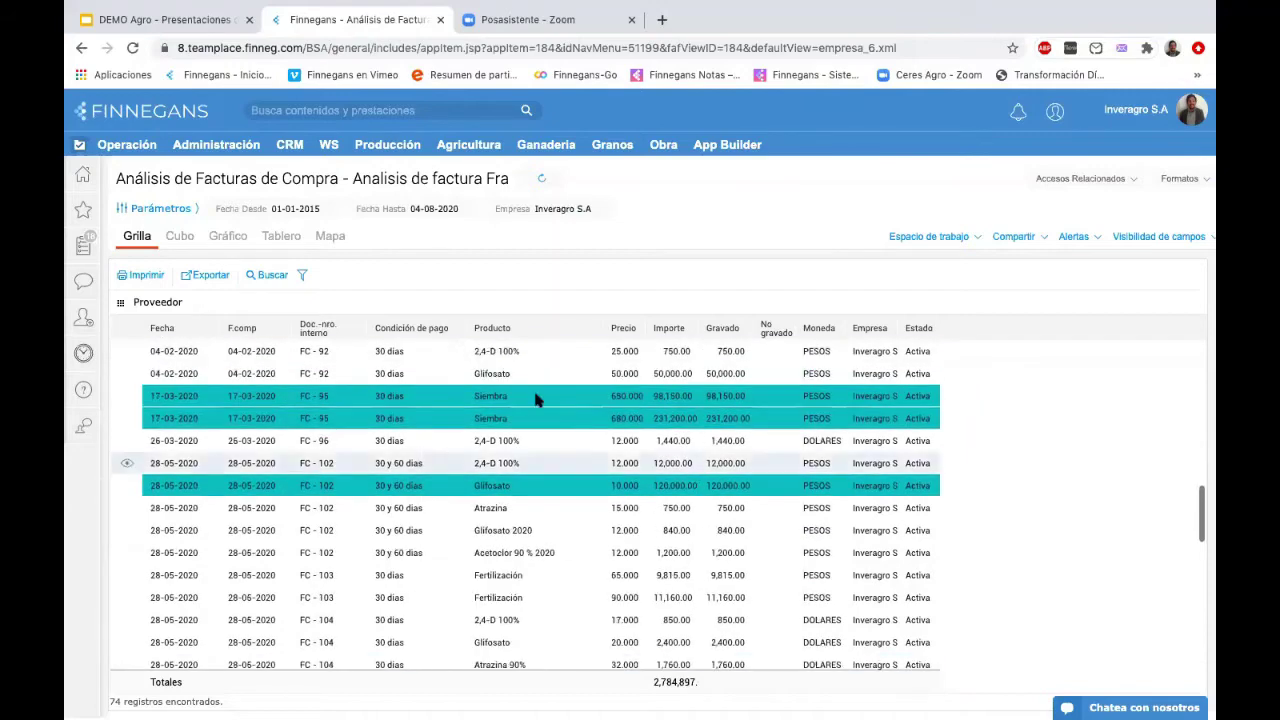
left_click(520, 396)
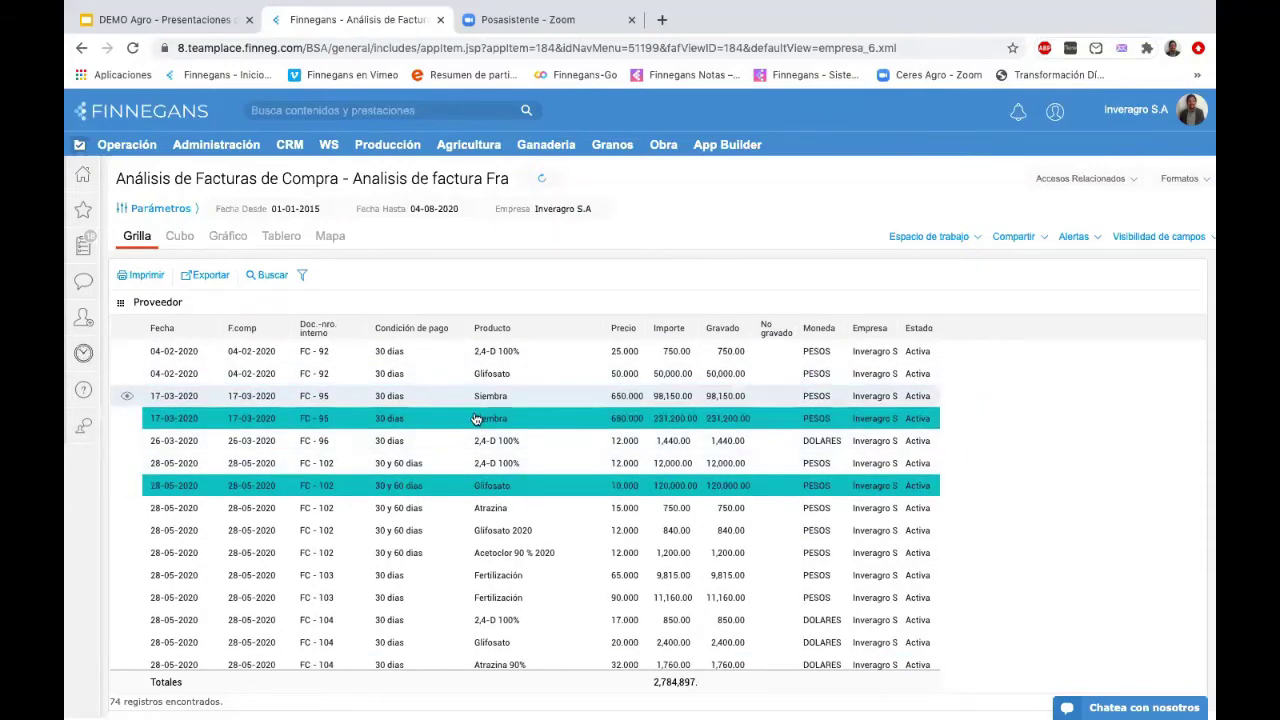
left_click(478, 400)
left_click(491, 485)
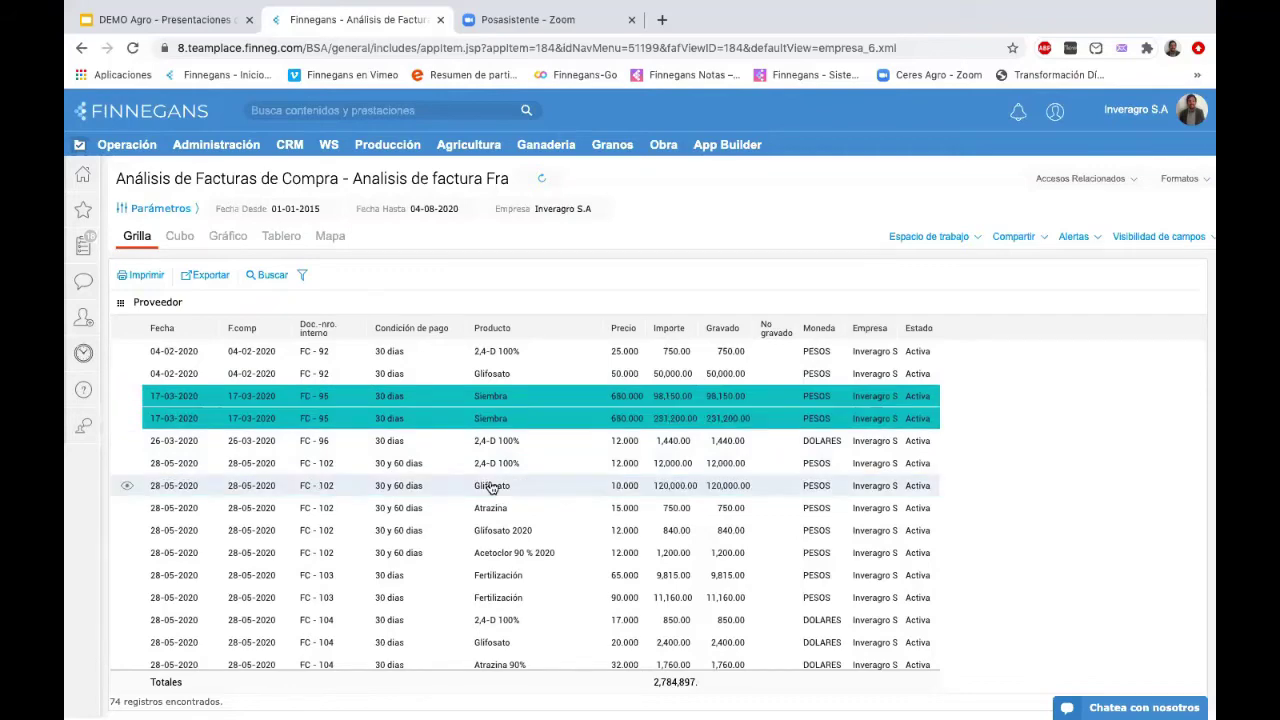
left_click(709, 417)
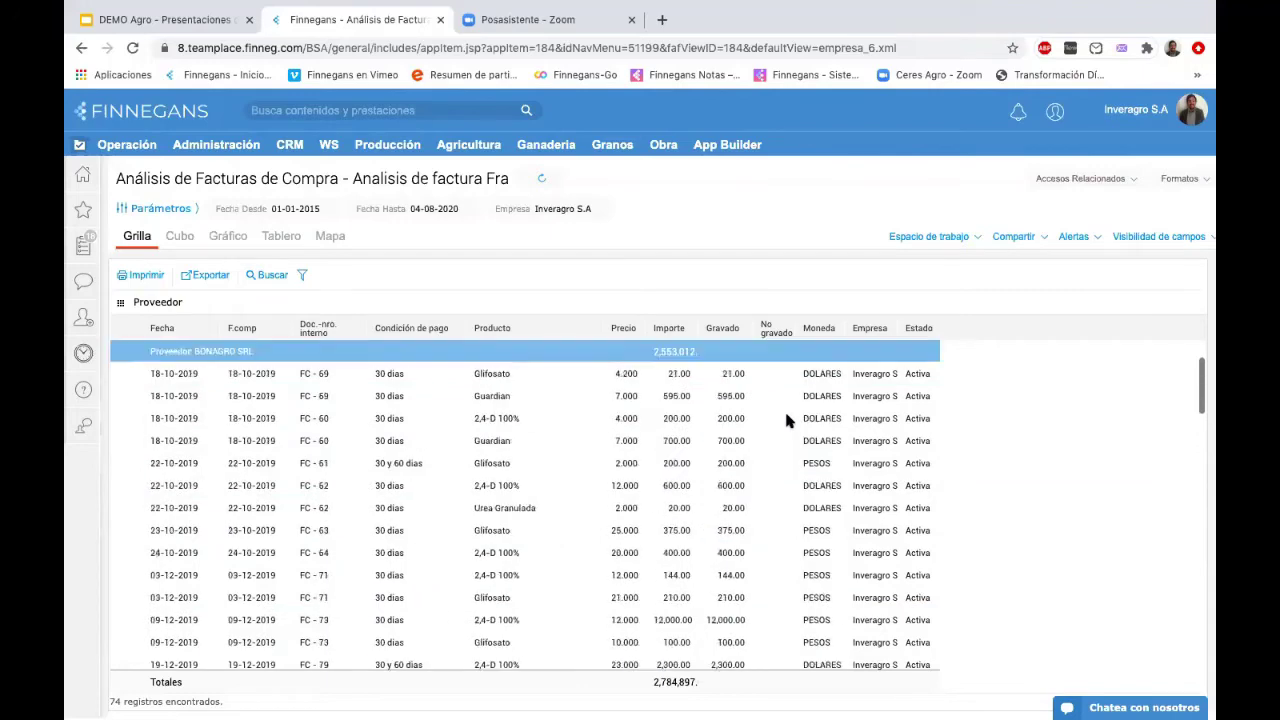
- Collapse all the Proveedor groups in the grid so that only the group rows show
left_click(138, 306)
left_click(150, 377)
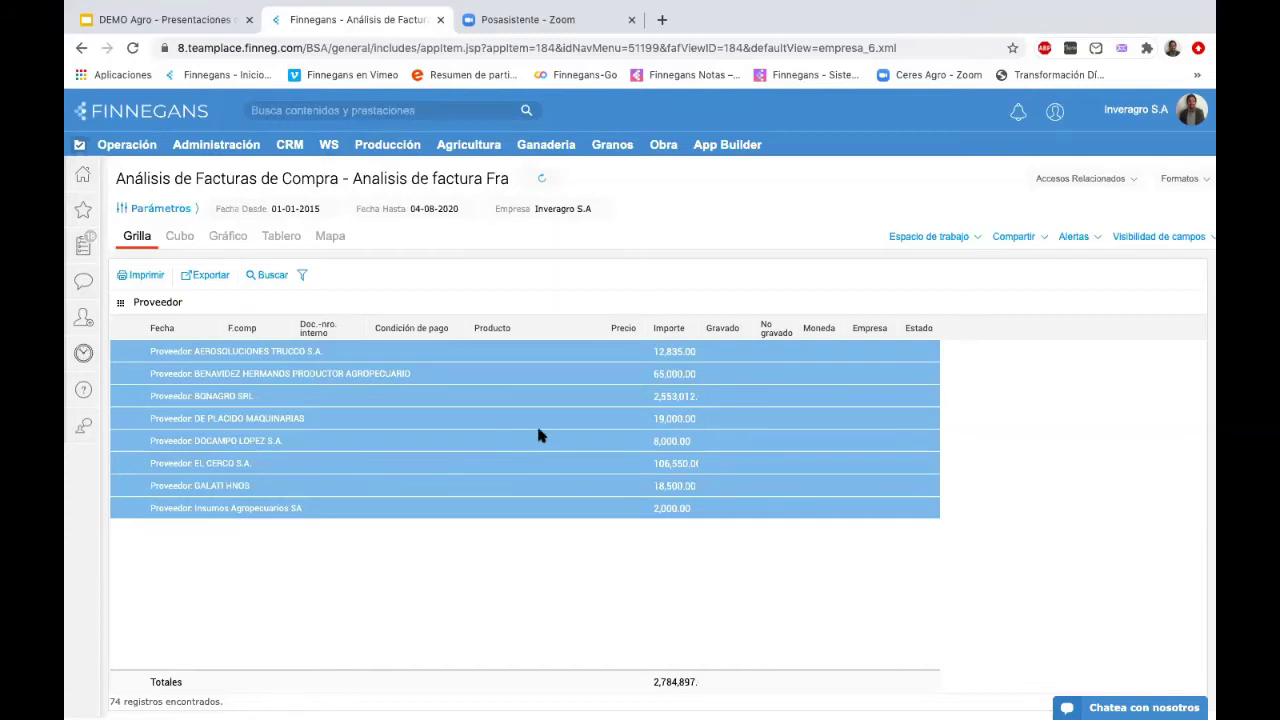
- Review the report's saved formats and its wall-sharing options, closing both without changes
left_click(1185, 184)
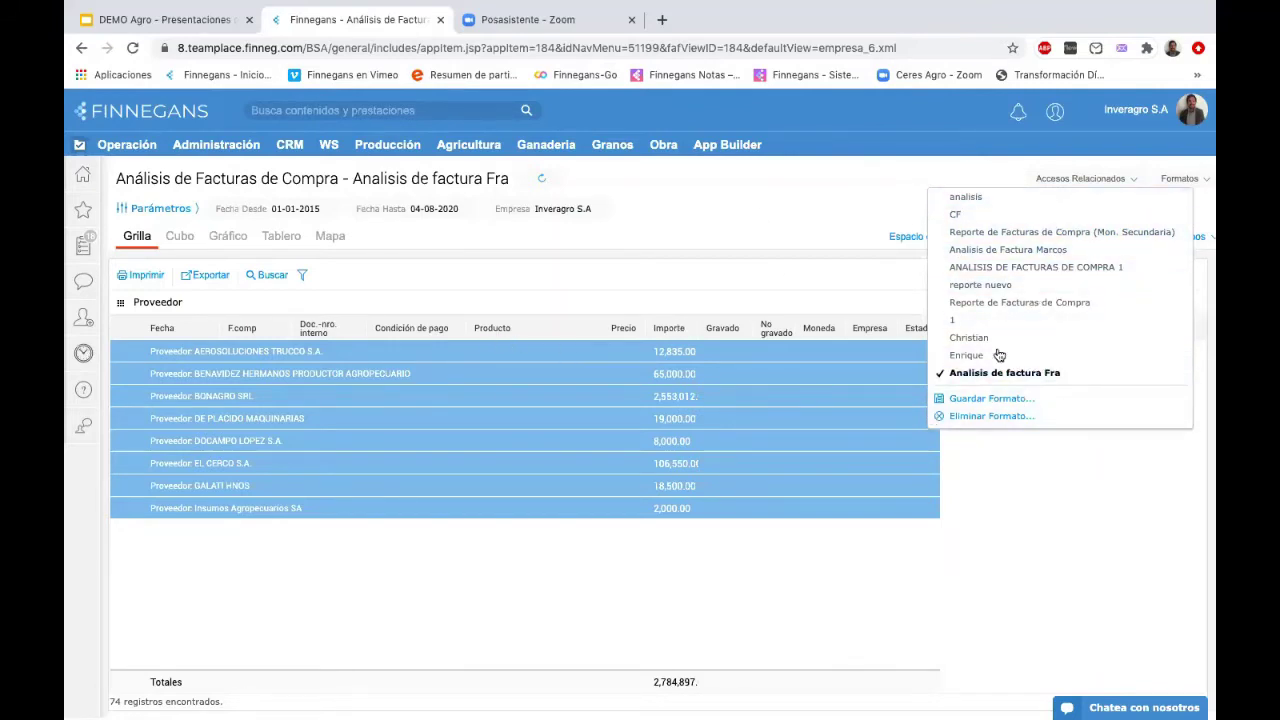
left_click(1064, 463)
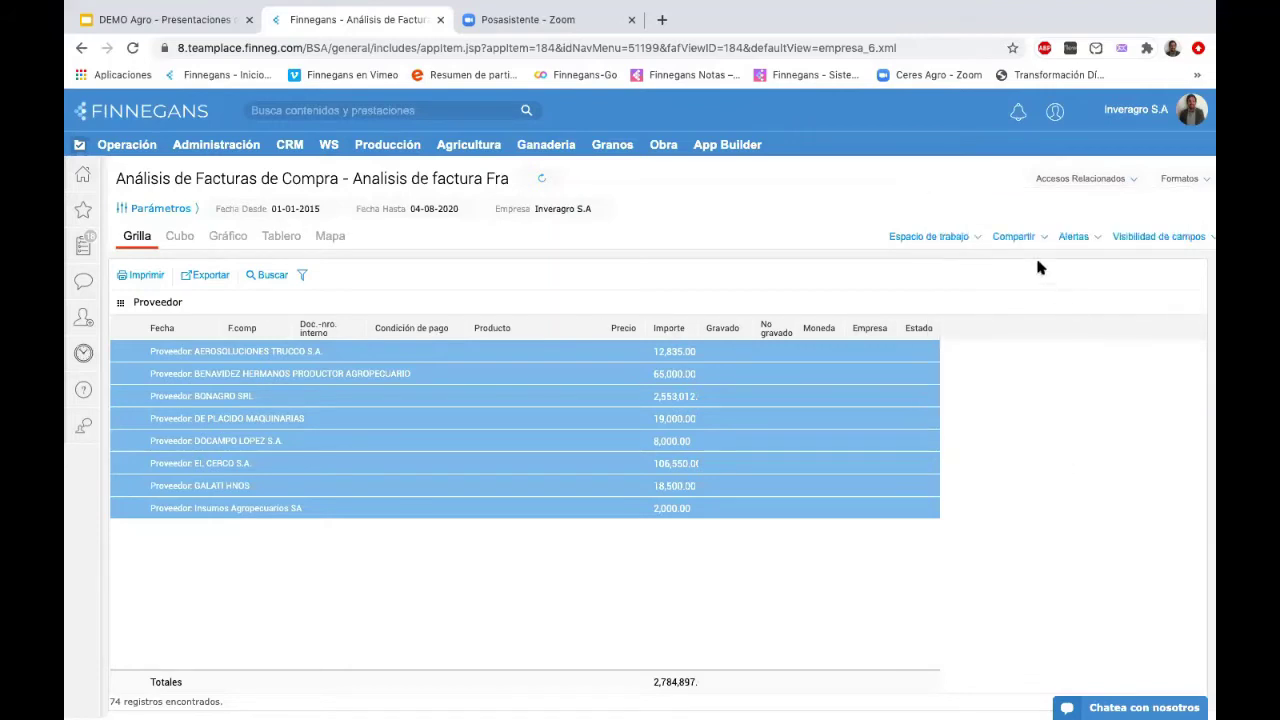
left_click(1014, 240)
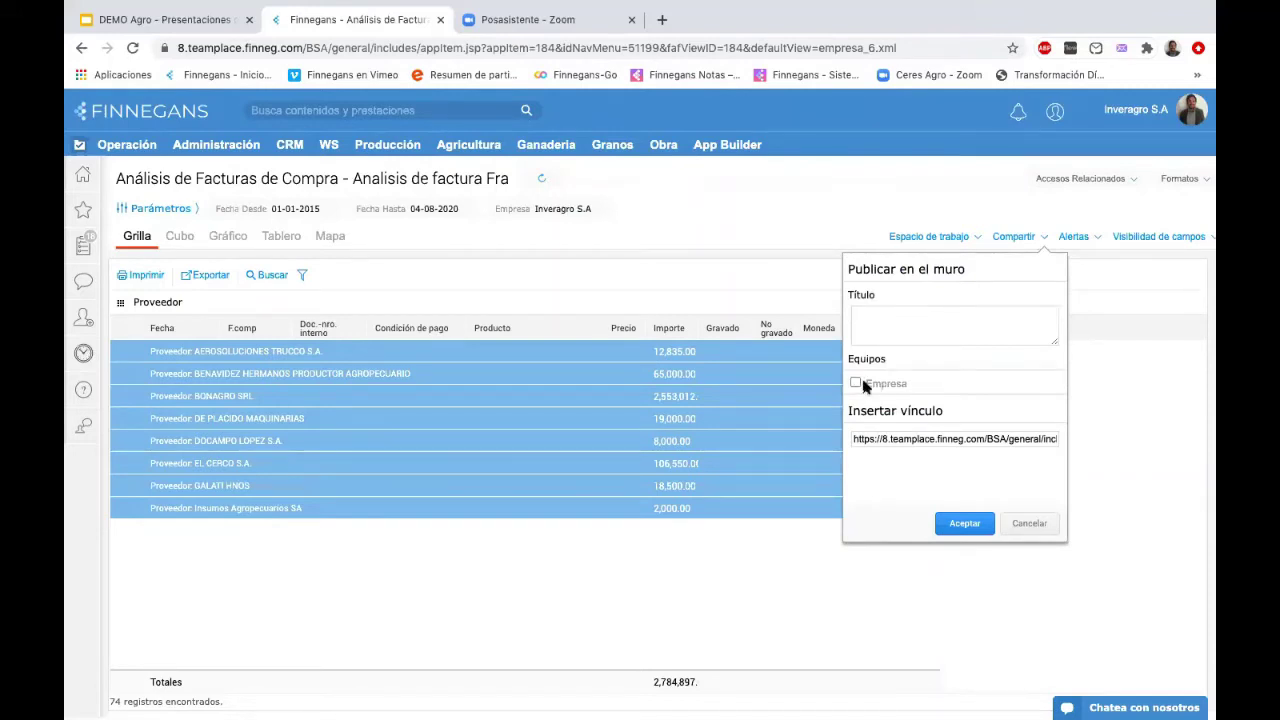
left_click(1028, 524)
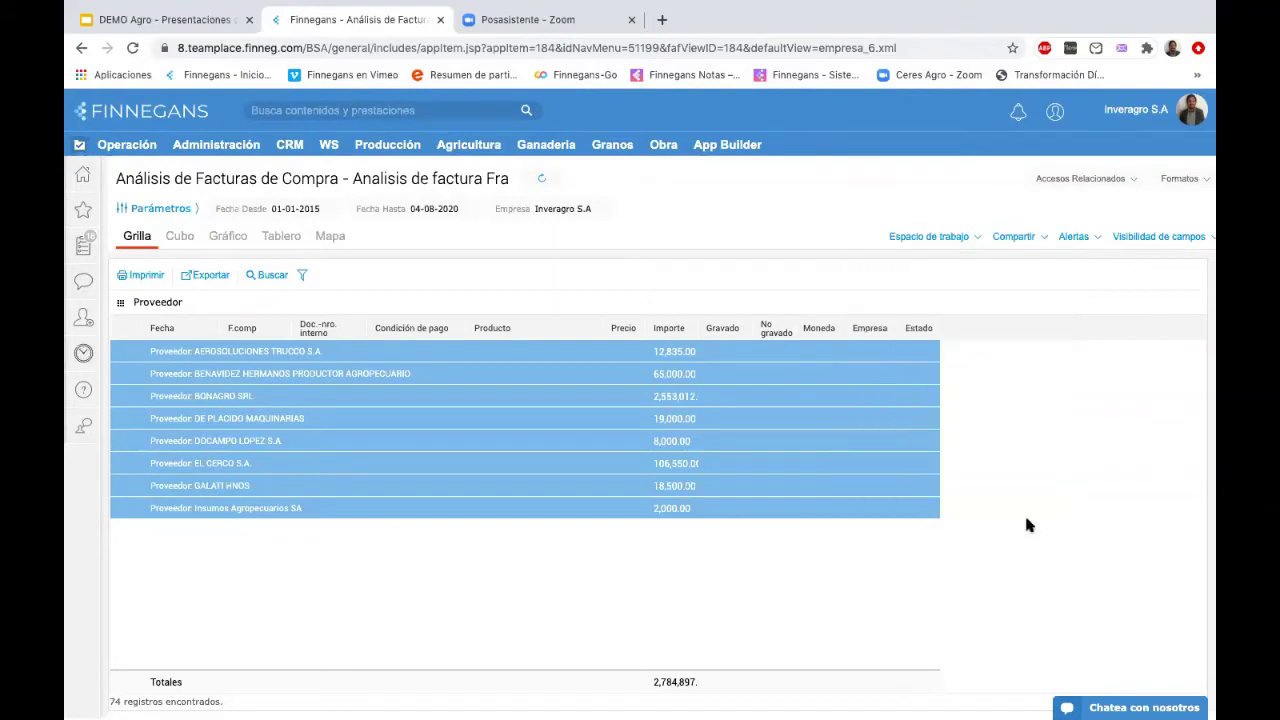
- Expand the AEROSOLUCIONES TRUCCO S.A. group in the grid, and add Producto below Proveedor in the rows of the cube view
left_click(301, 352)
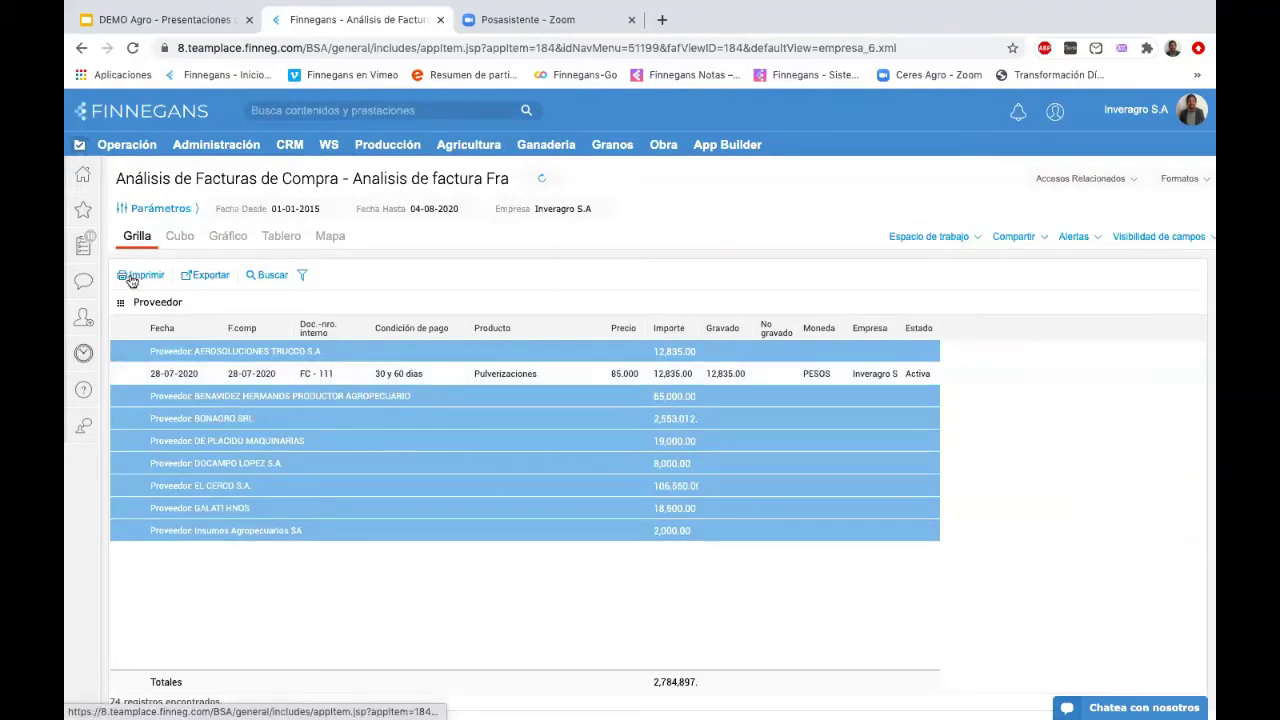
left_click(180, 237)
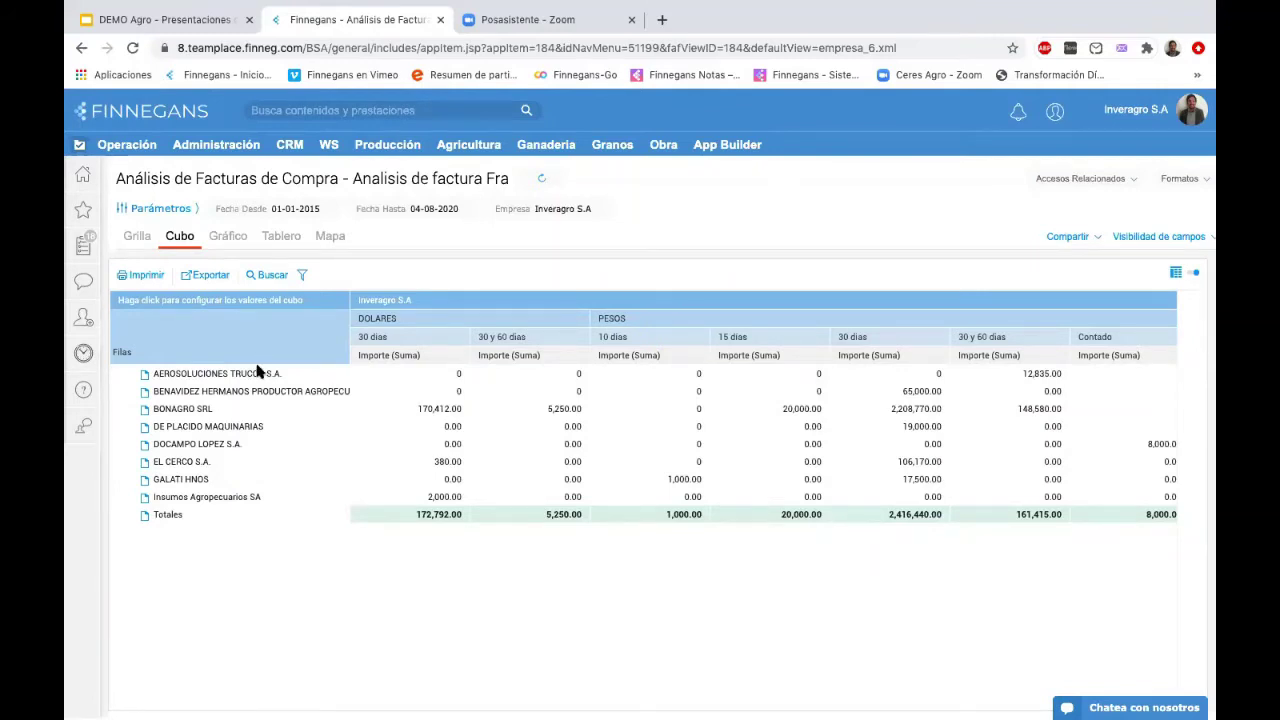
left_click(218, 302)
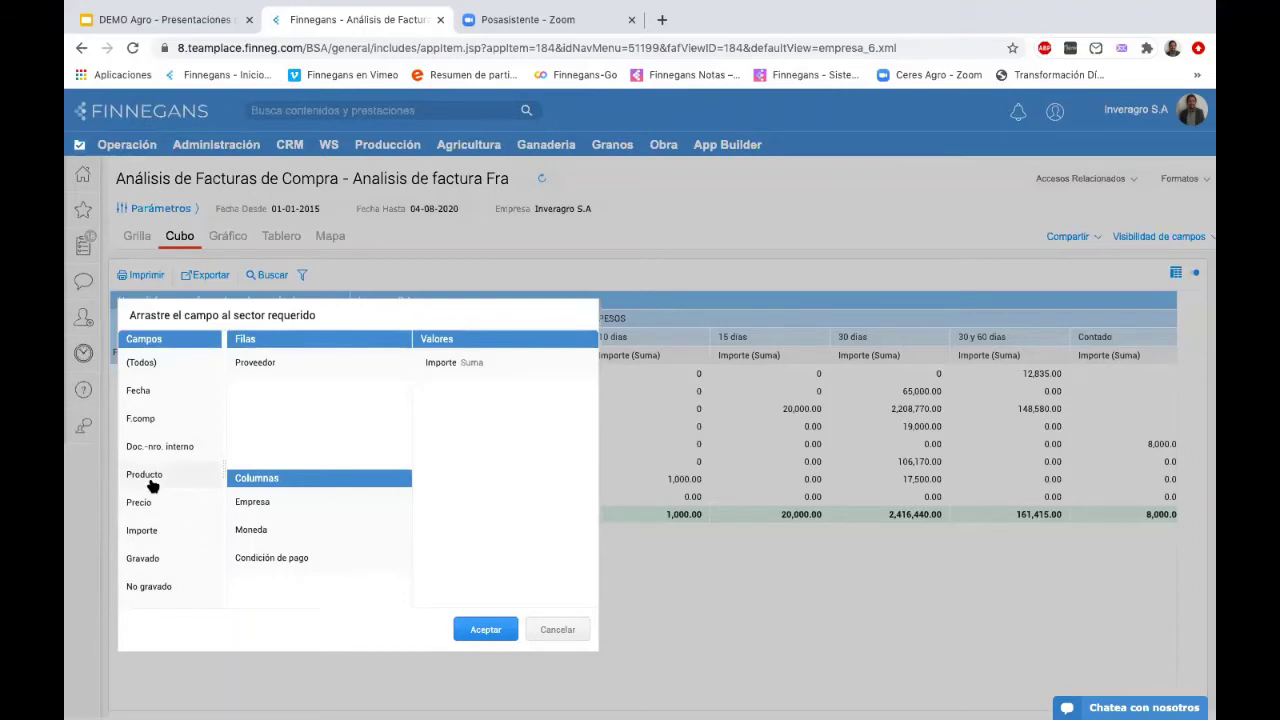
left_click_drag(152, 484, 253, 420)
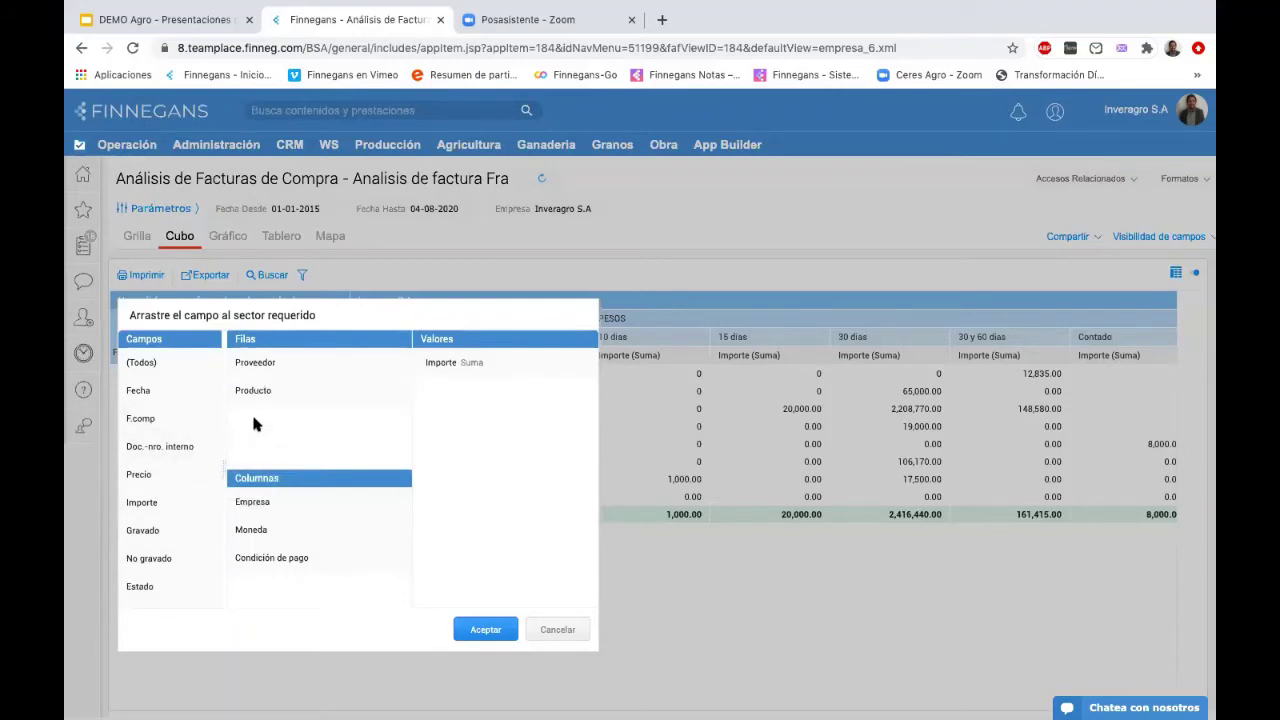
left_click(481, 637)
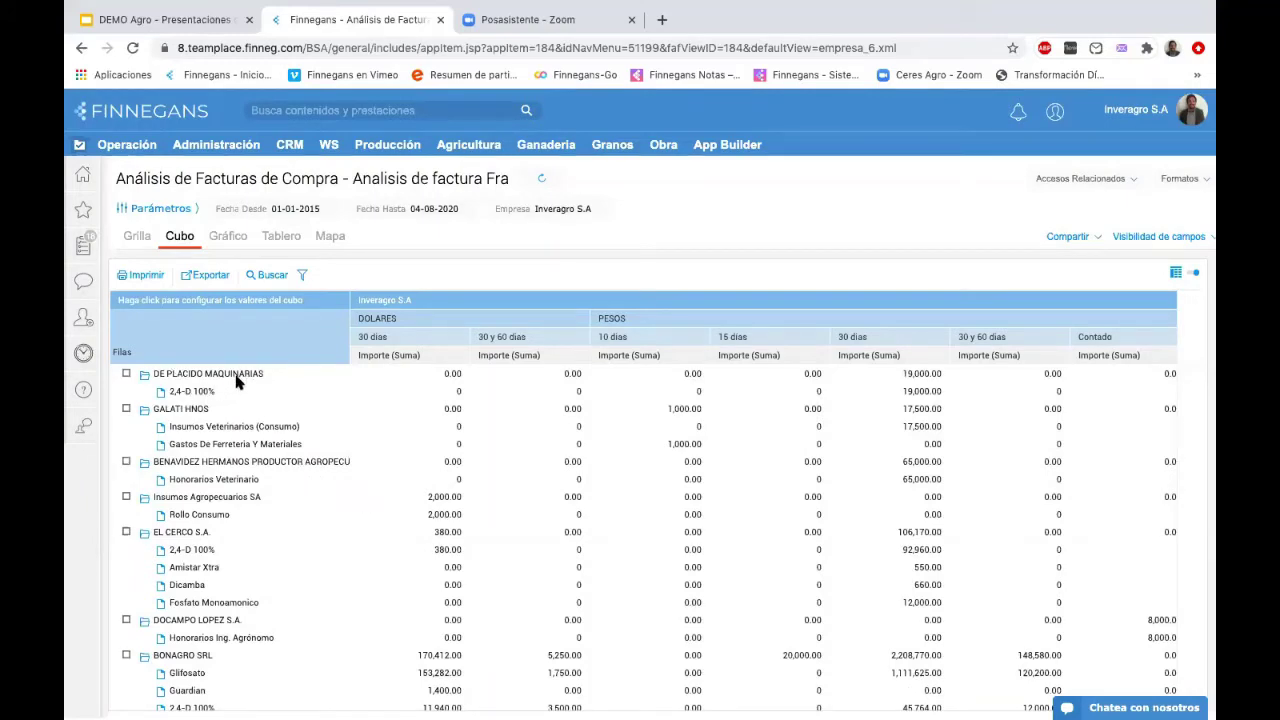
- Collapse every supplier row in the cube, from DE PLACIDO MAQUINARIAS to AEROSOLUCIONES TRUCCO S.A., and look over the amounts across its columns
scroll(590, 474, "down", 1)
scroll(590, 474, "up", 1)
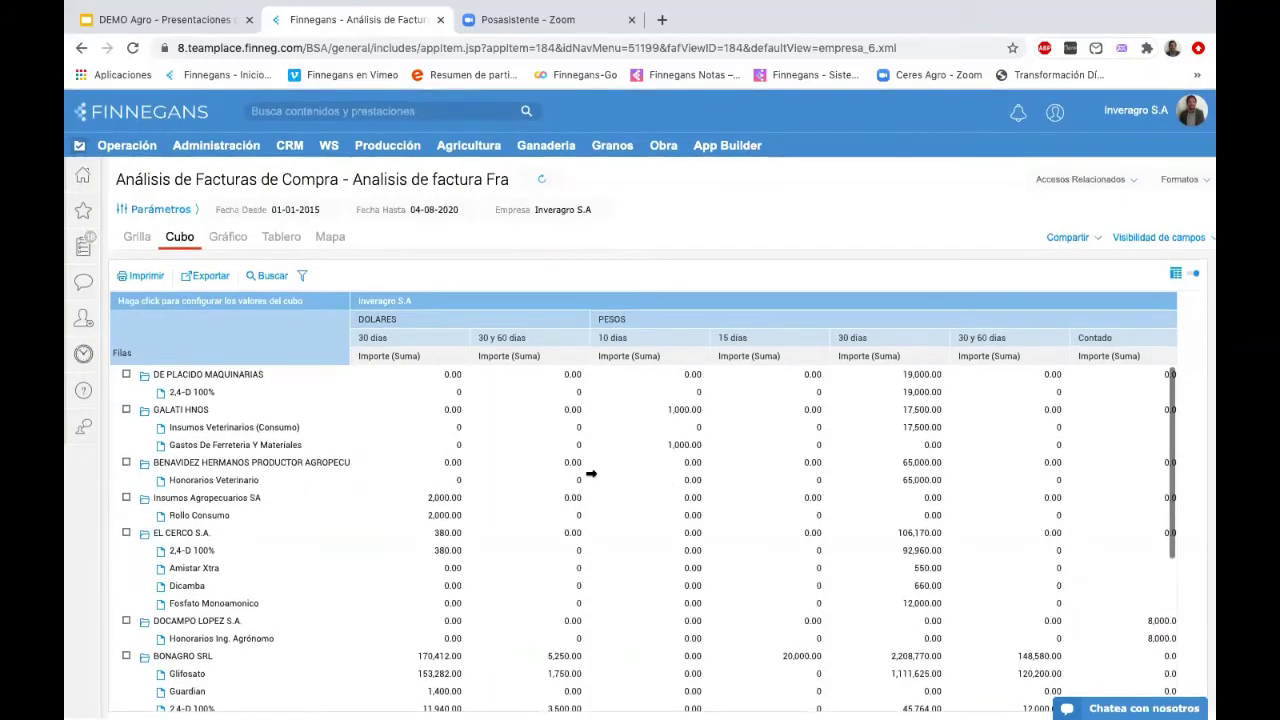
left_click(126, 376)
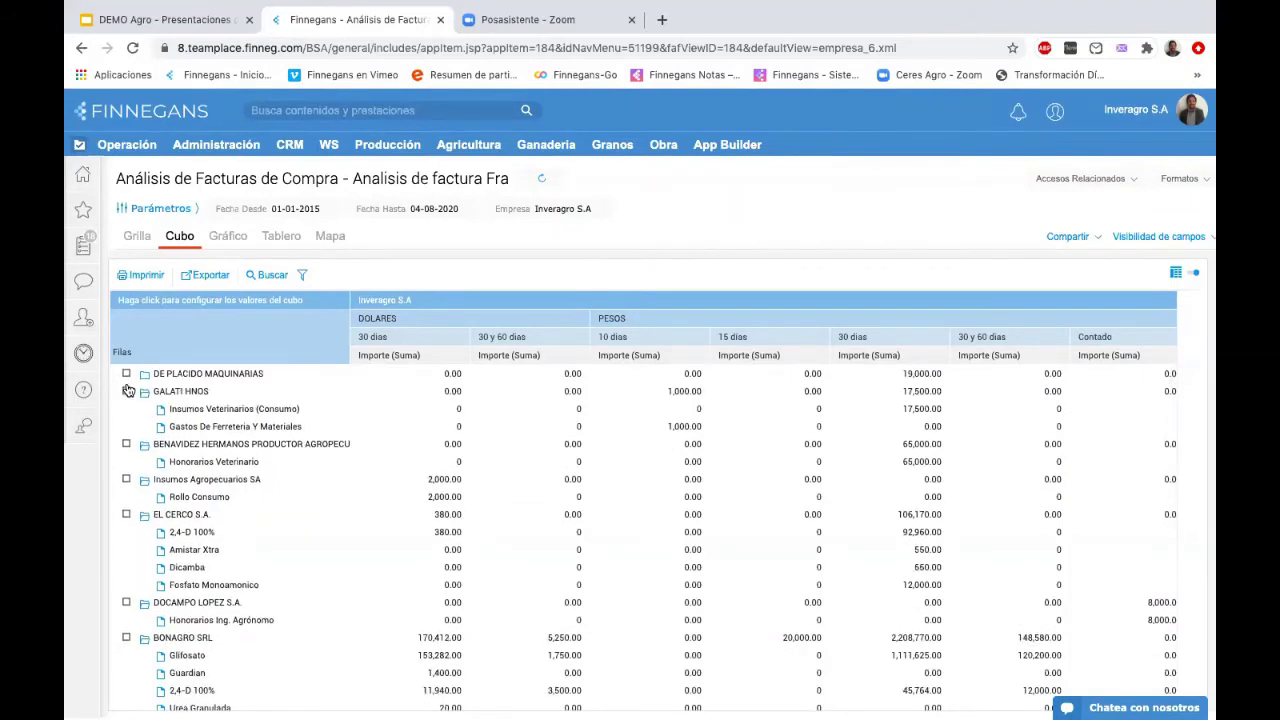
left_click(127, 392)
left_click(126, 409)
left_click(126, 426)
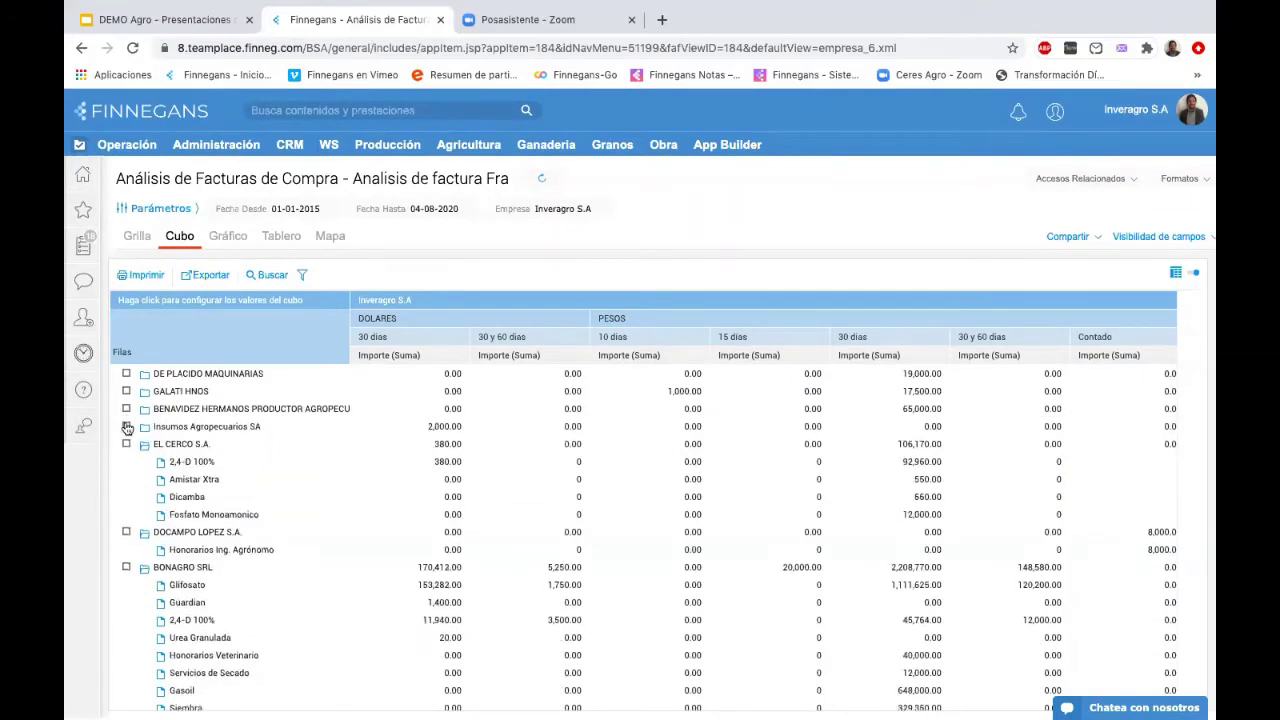
left_click(126, 444)
left_click(126, 461)
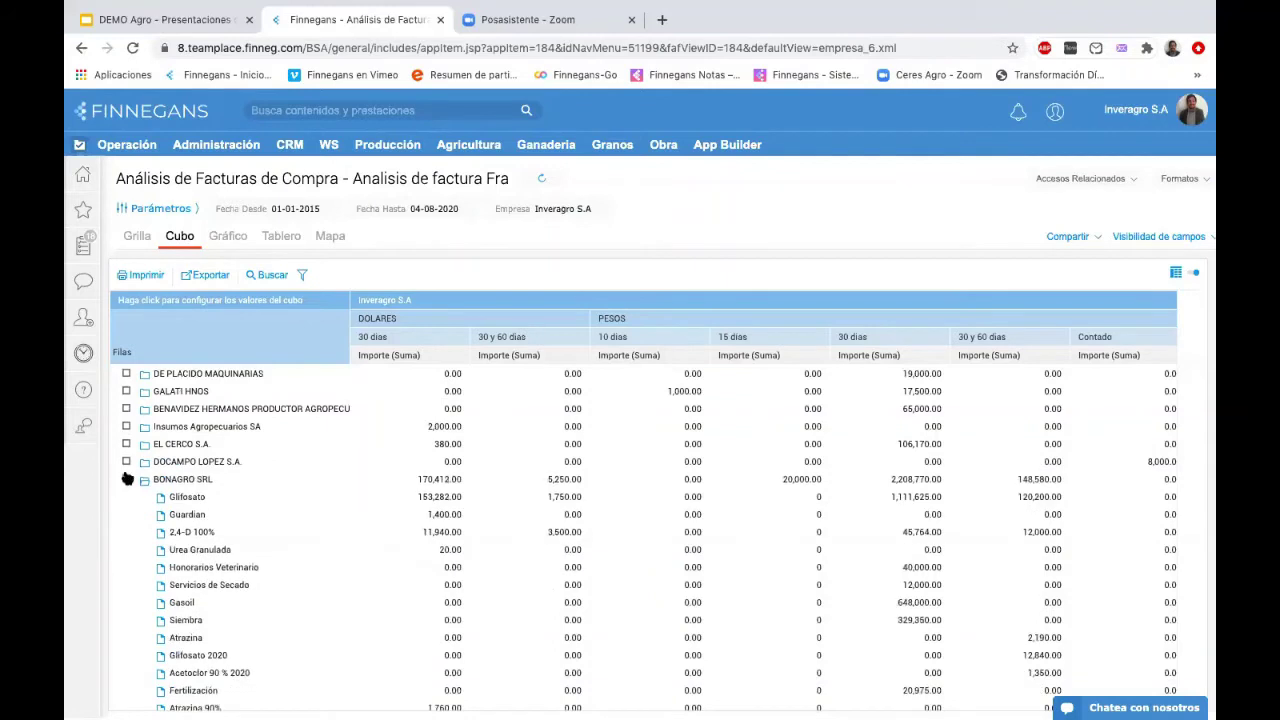
left_click(127, 479)
left_click(127, 497)
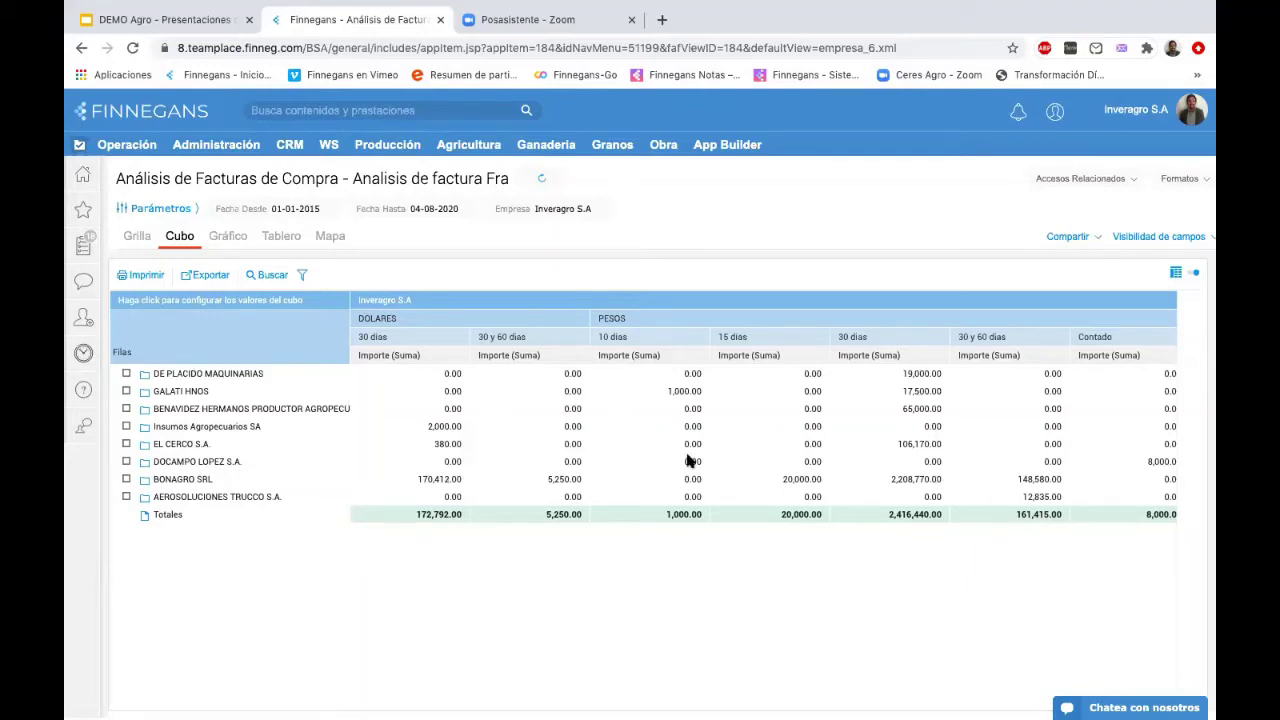
scroll(745, 470, "right", 5)
scroll(745, 470, "left", 4)
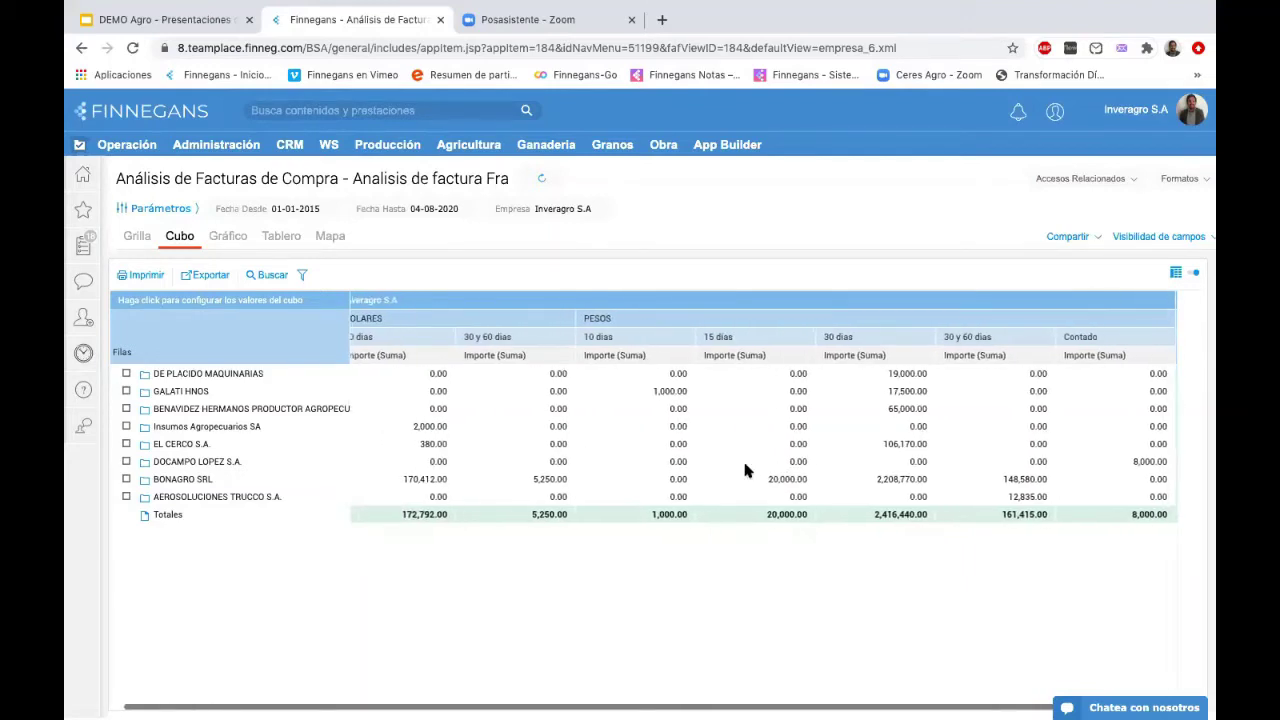
scroll(745, 470, "left", 1)
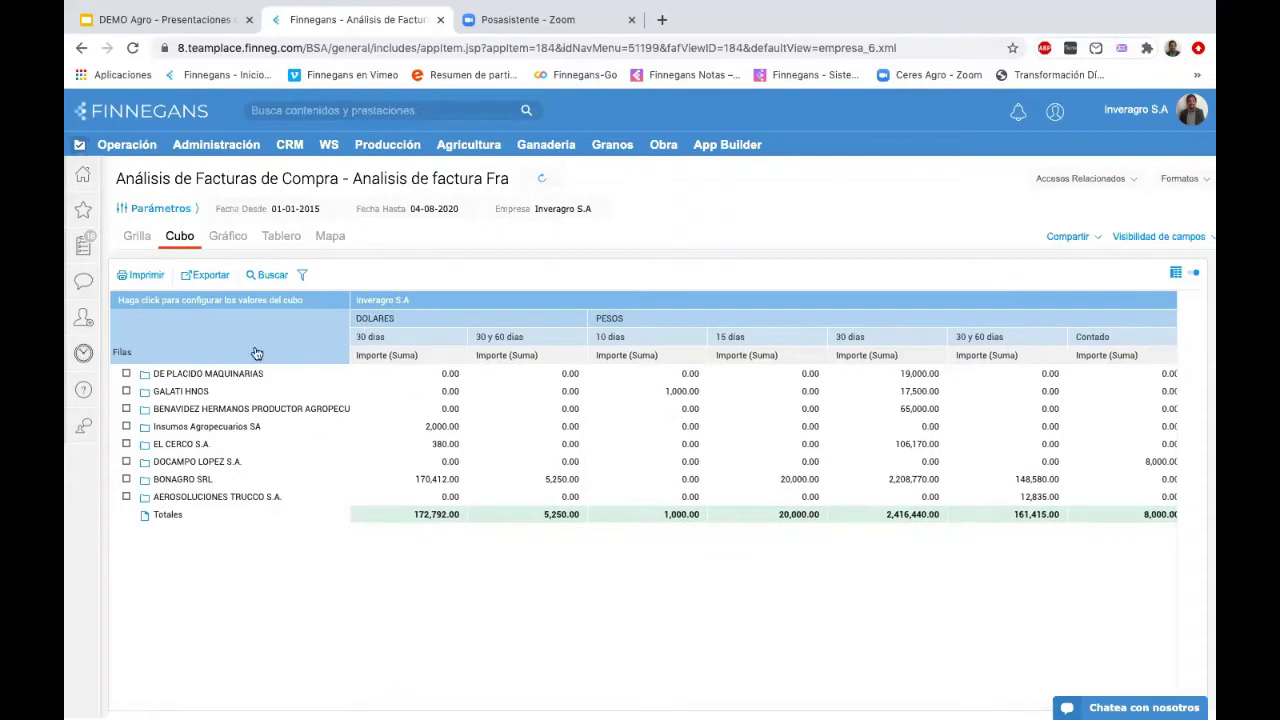
- Show the report as a pie chart grouped by Proveedor, with Importe as the charted value
left_click(237, 247)
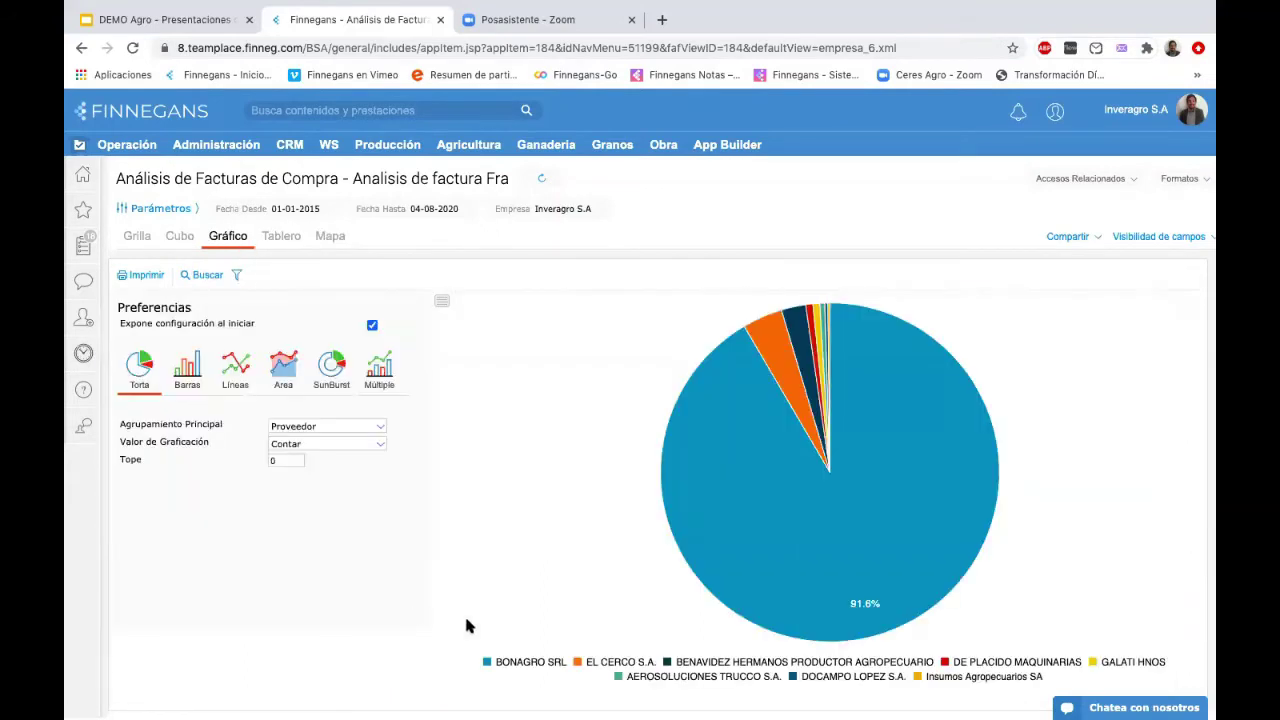
left_click(348, 454)
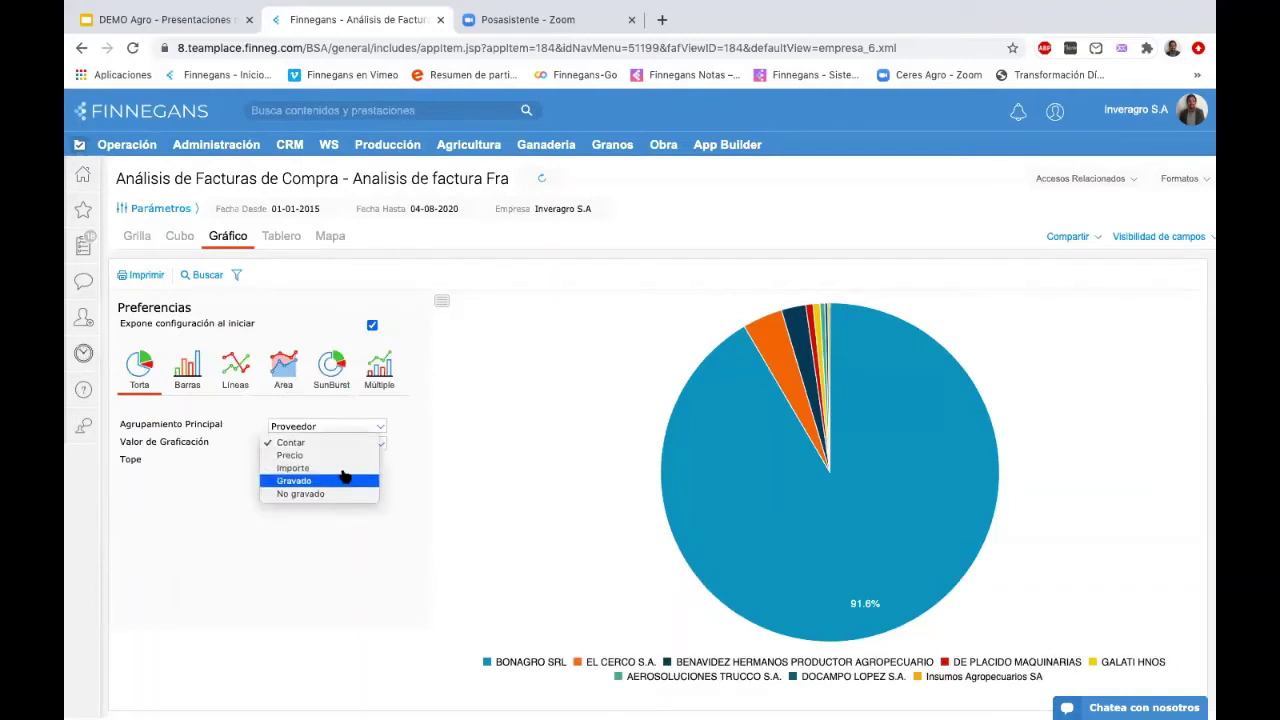
left_click(340, 462)
key("Down")
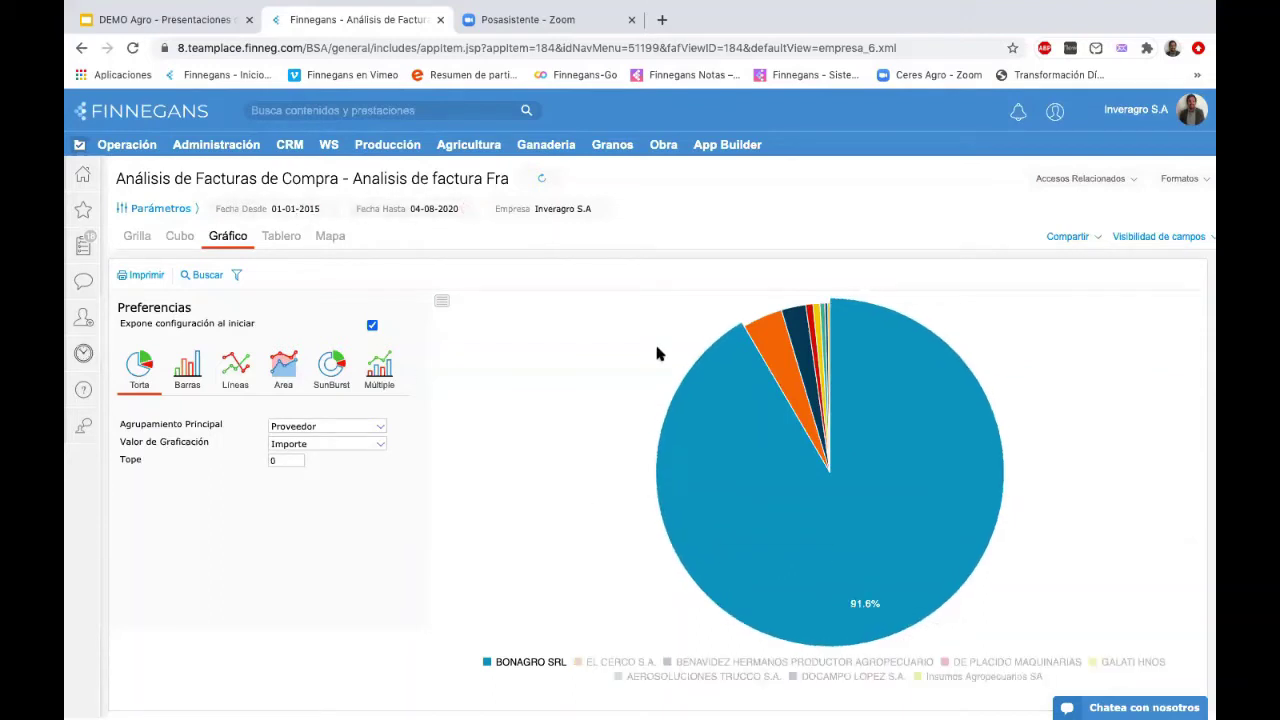
- Show the detail behind the BONAGRO SRL pie slice, and open its purchase invoice dated 27-01-2020 with Importe 648,000.00
mouse_move(873, 616)
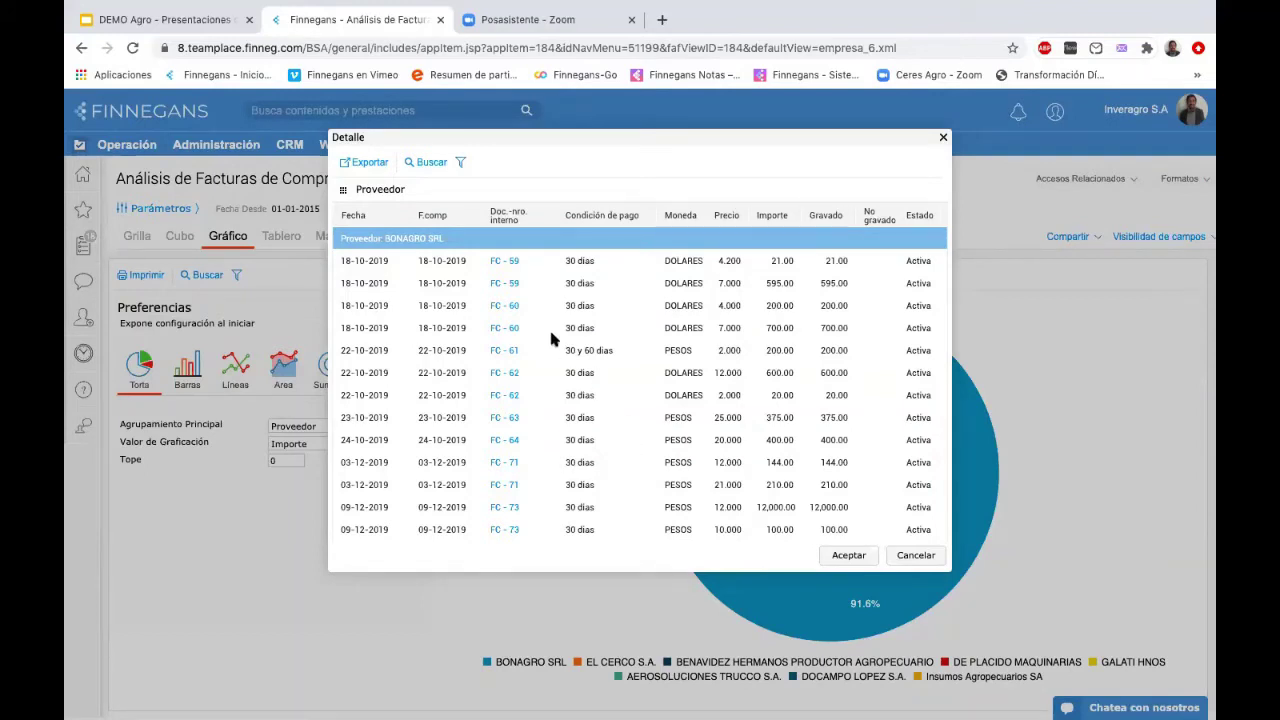
scroll(550, 340, "down", 10)
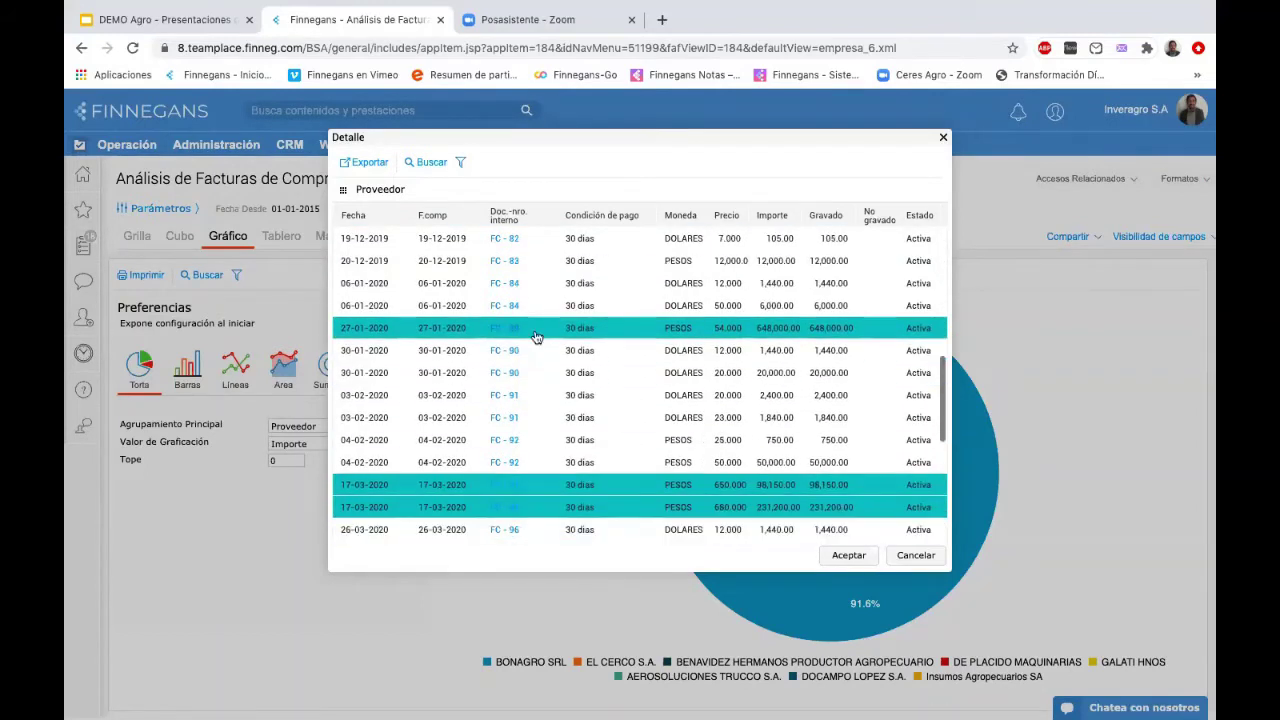
left_click(510, 331)
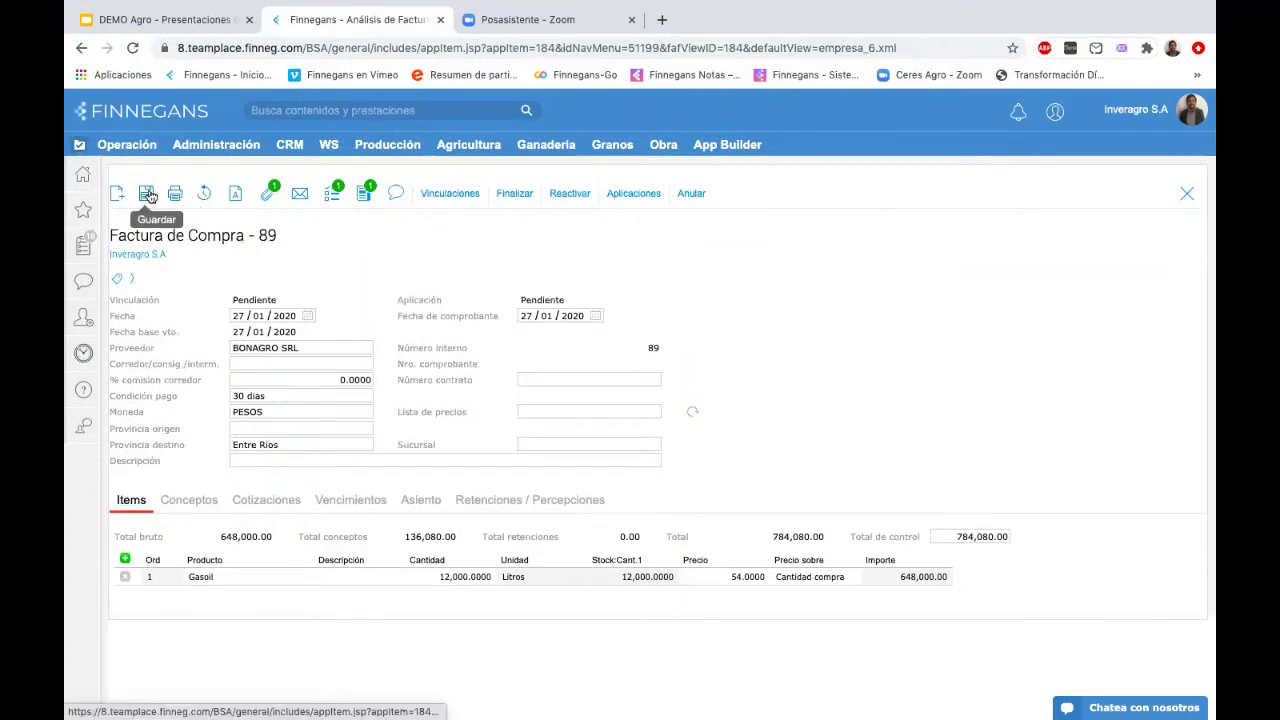
- Review the purchase invoice's history log, close it, and display the invoice's attachments
left_click(202, 193)
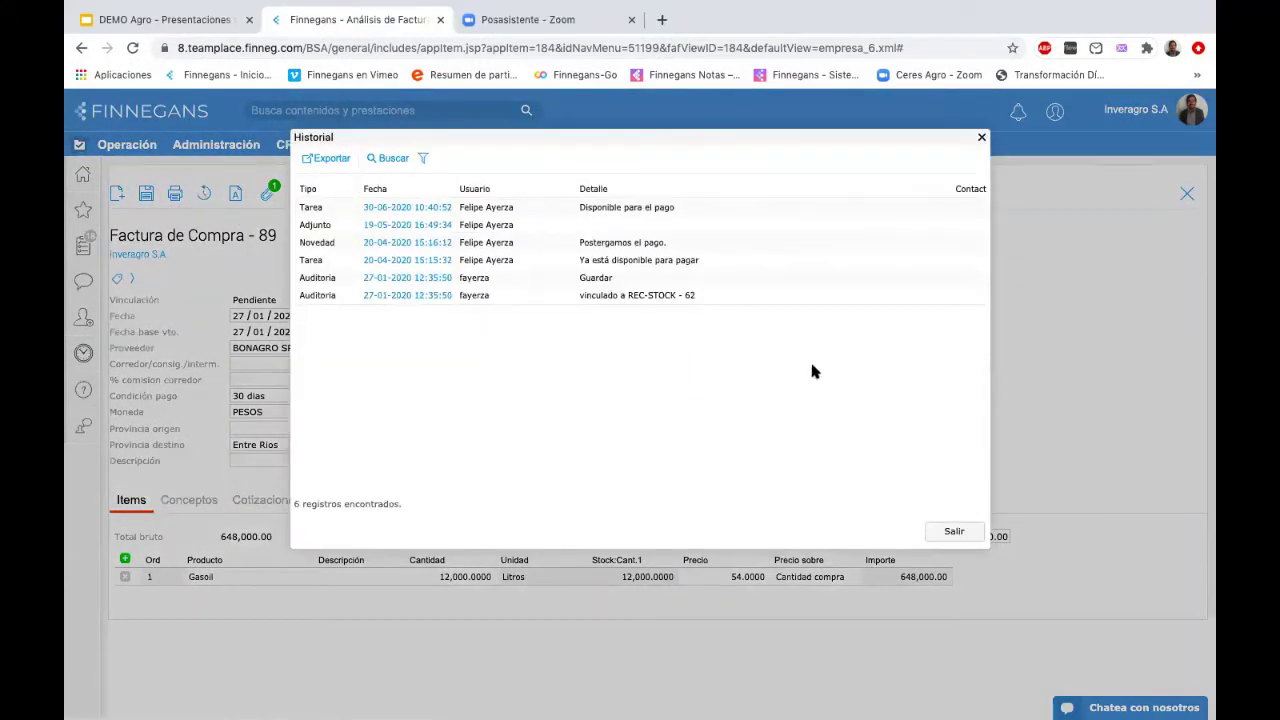
left_click(983, 139)
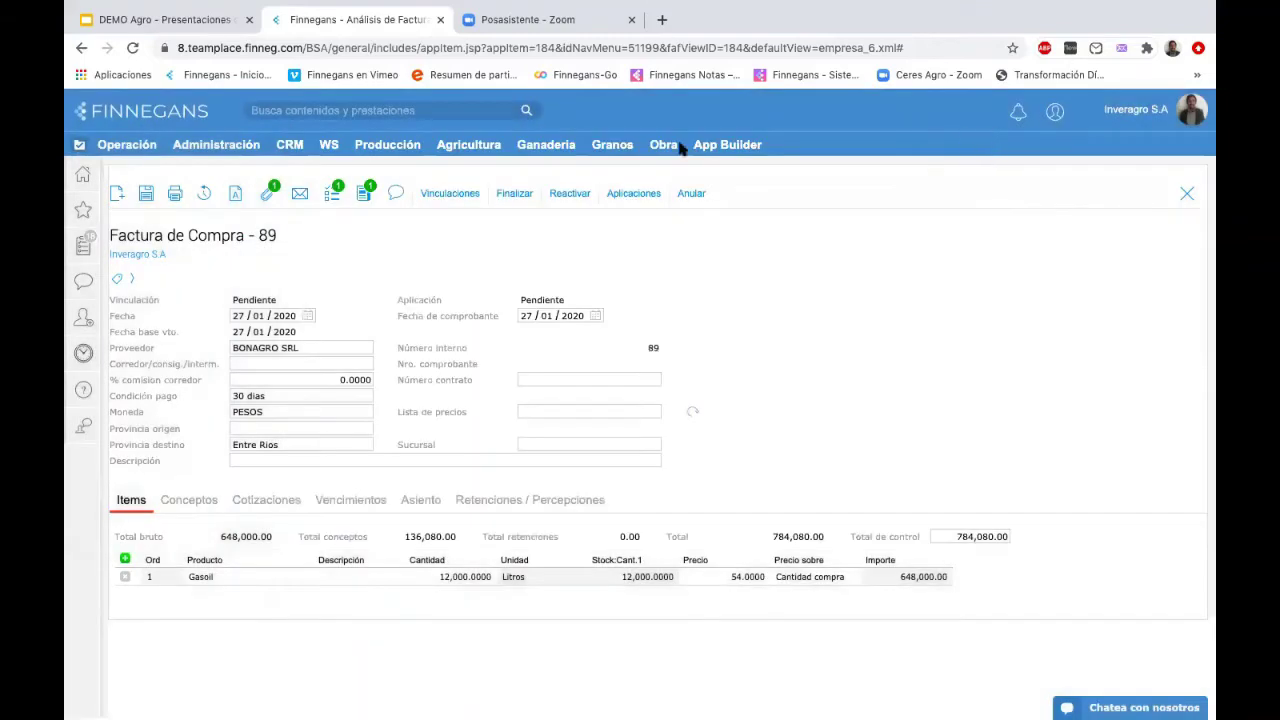
left_click(268, 194)
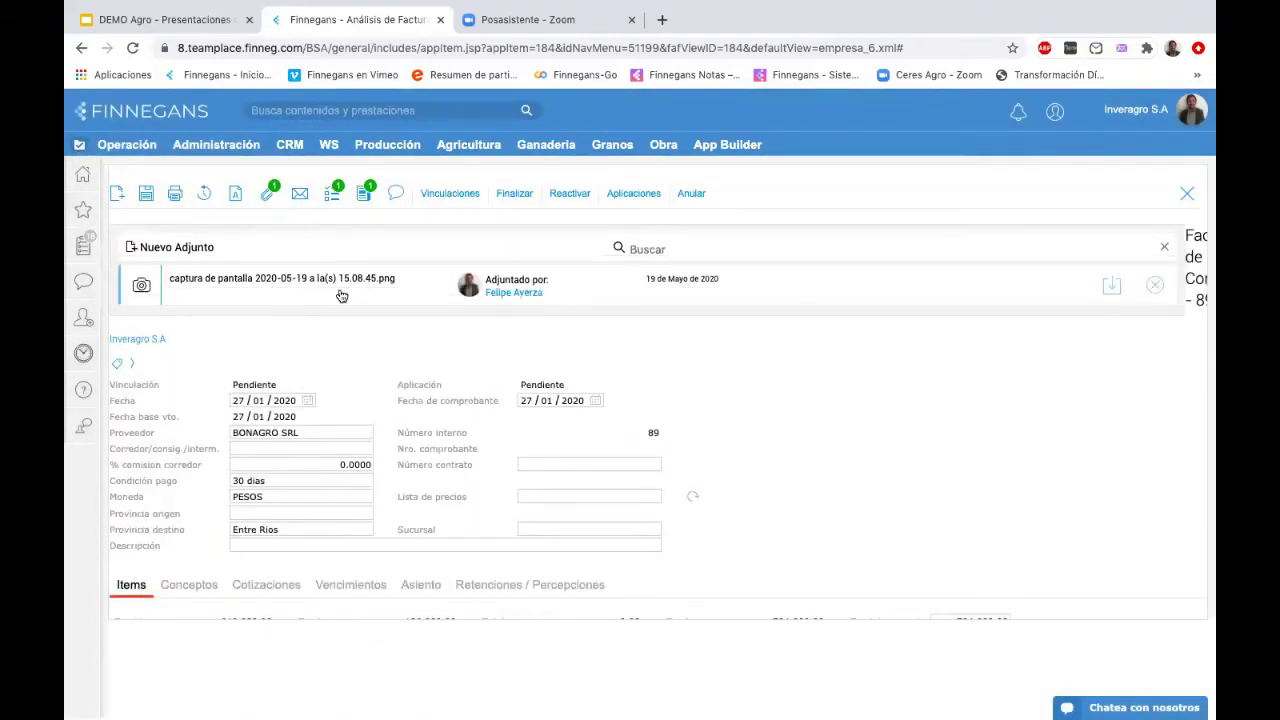
mouse_move(343, 296)
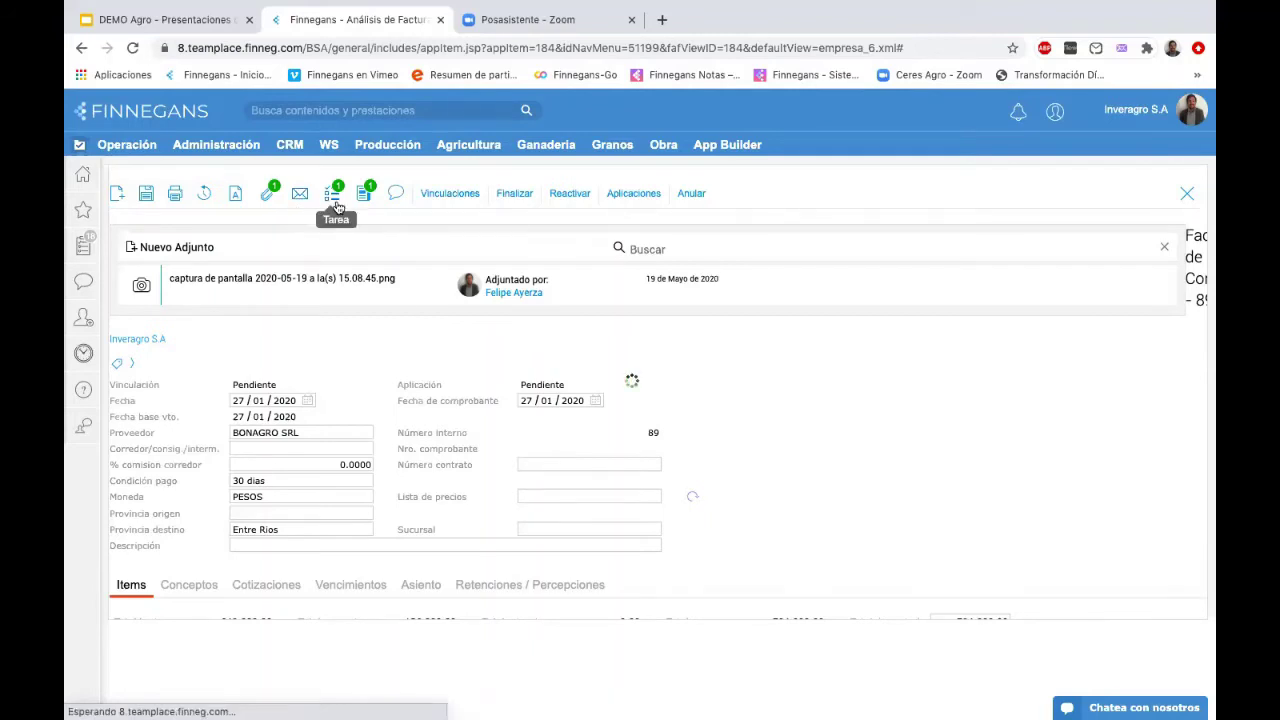
- Review the tasks and the news entries (Novedad) recorded on the purchase invoice
left_click(332, 193)
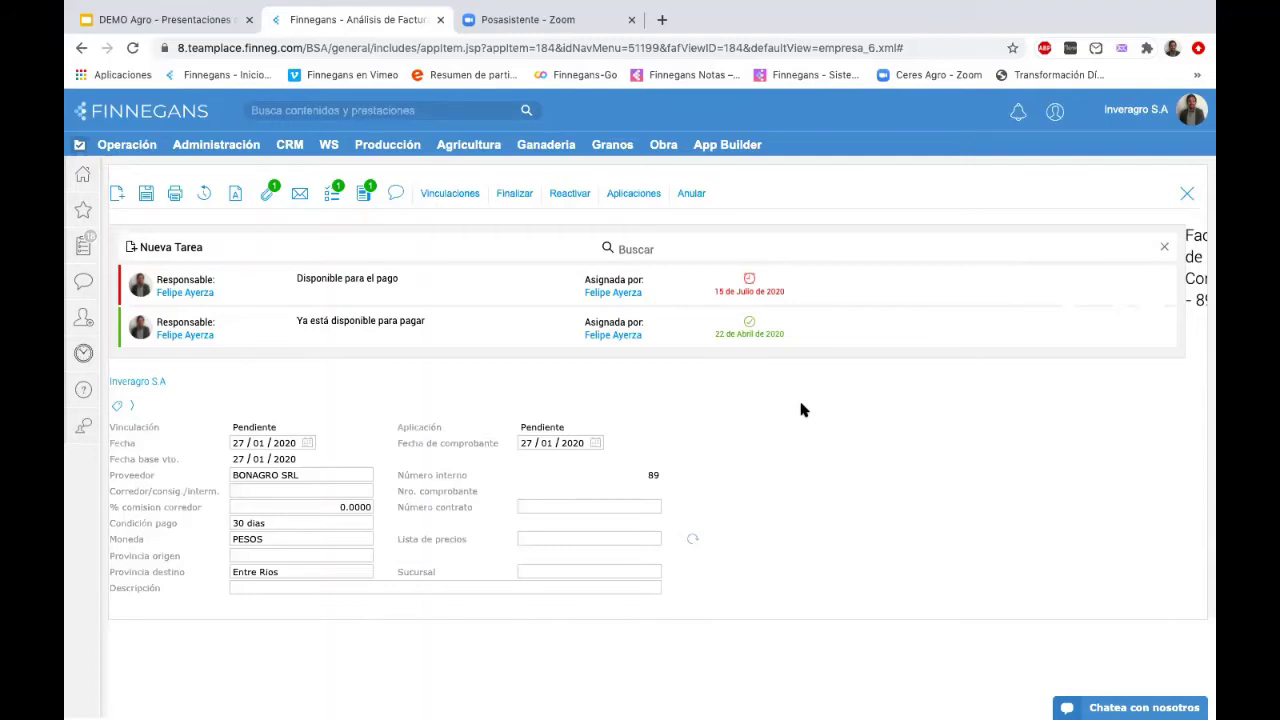
left_click(363, 200)
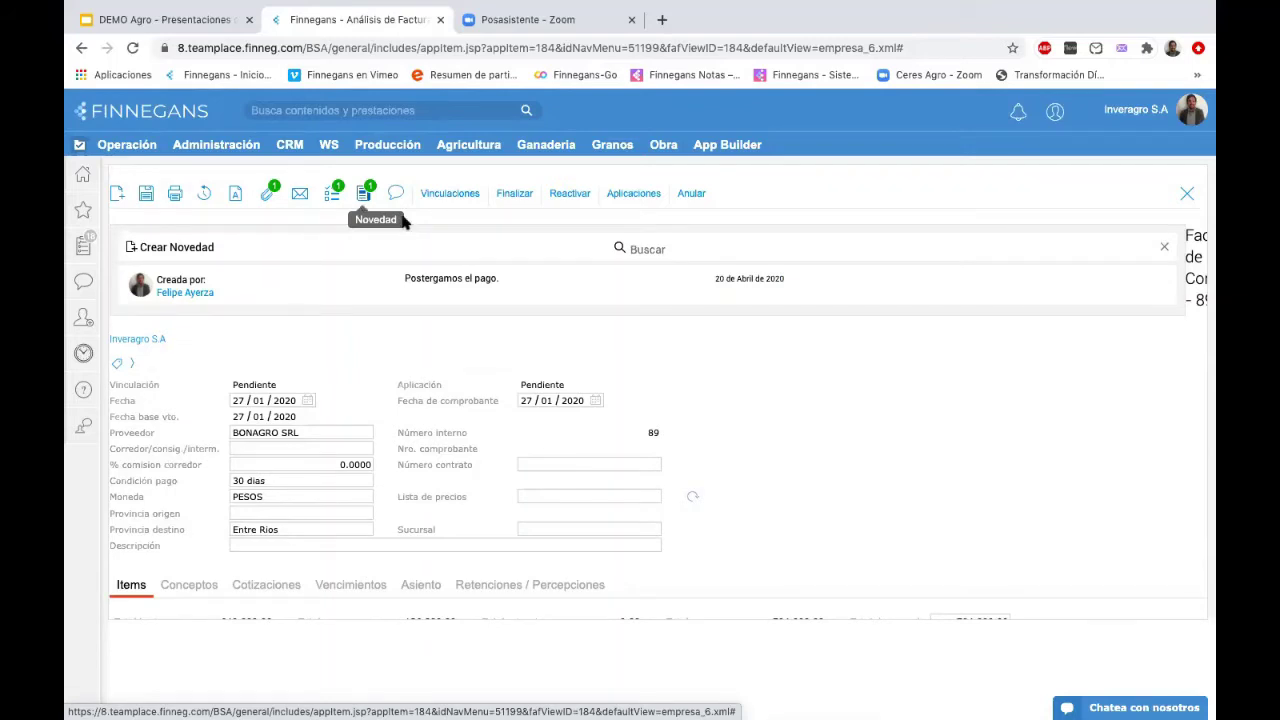
mouse_move(506, 286)
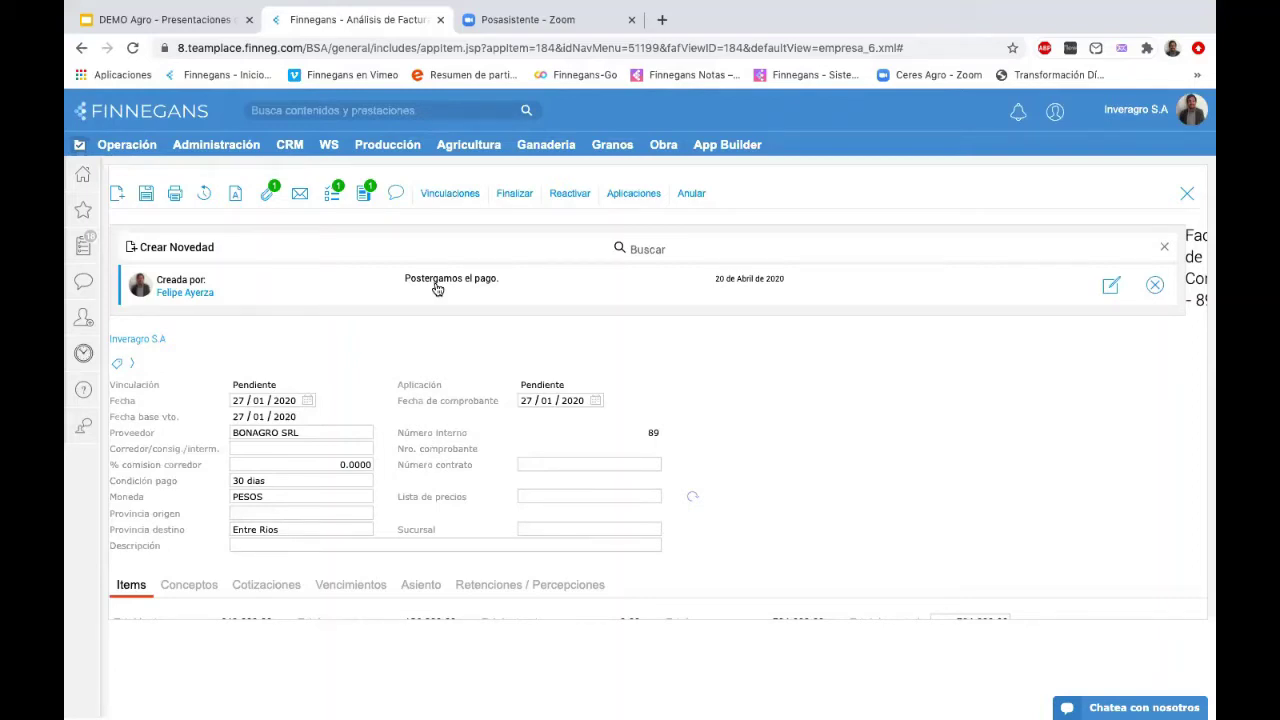
- Display the invoice's linked items by Origen, and open the stock receipt REC-STOCK - 62 linked to the Gasoil item
left_click(455, 195)
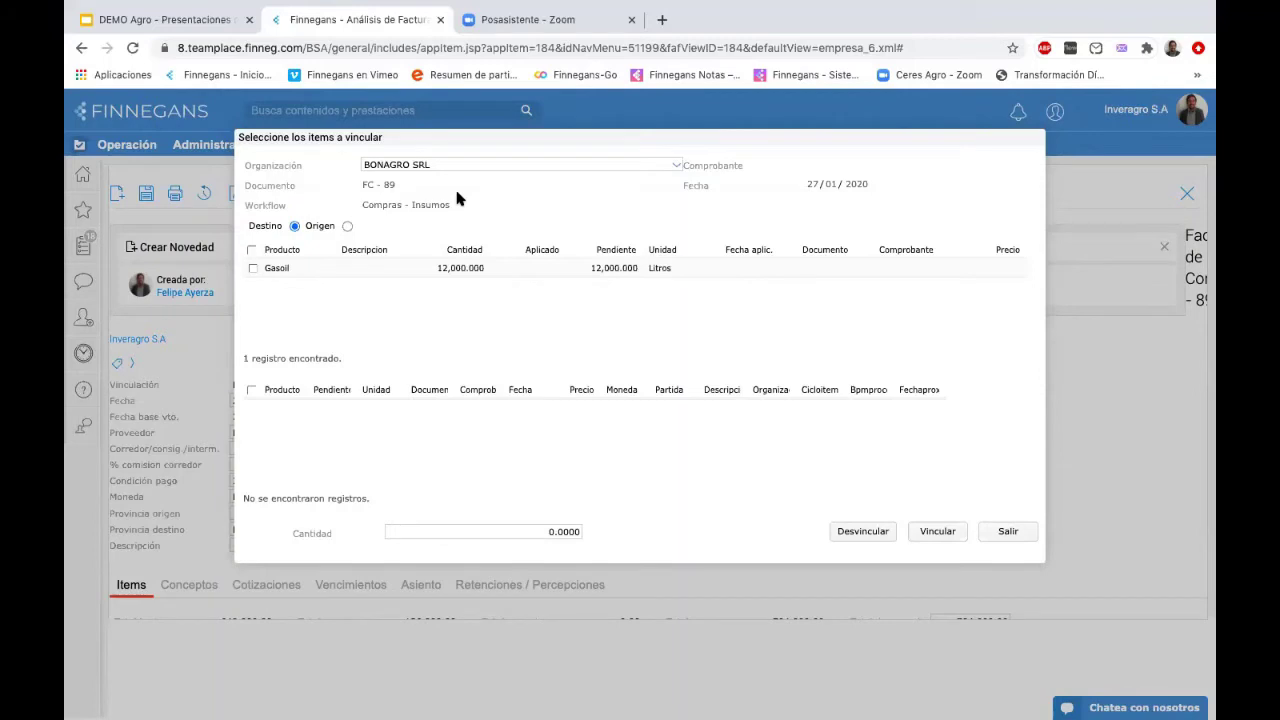
left_click(347, 226)
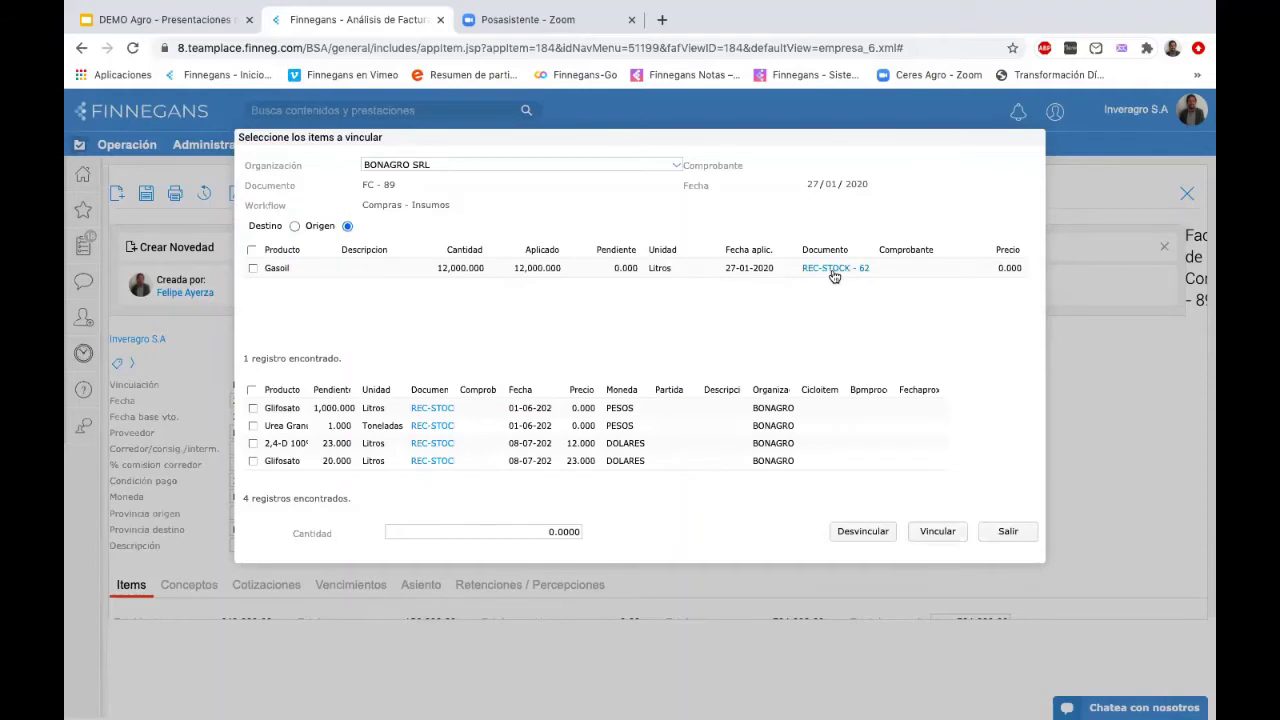
left_click(834, 268)
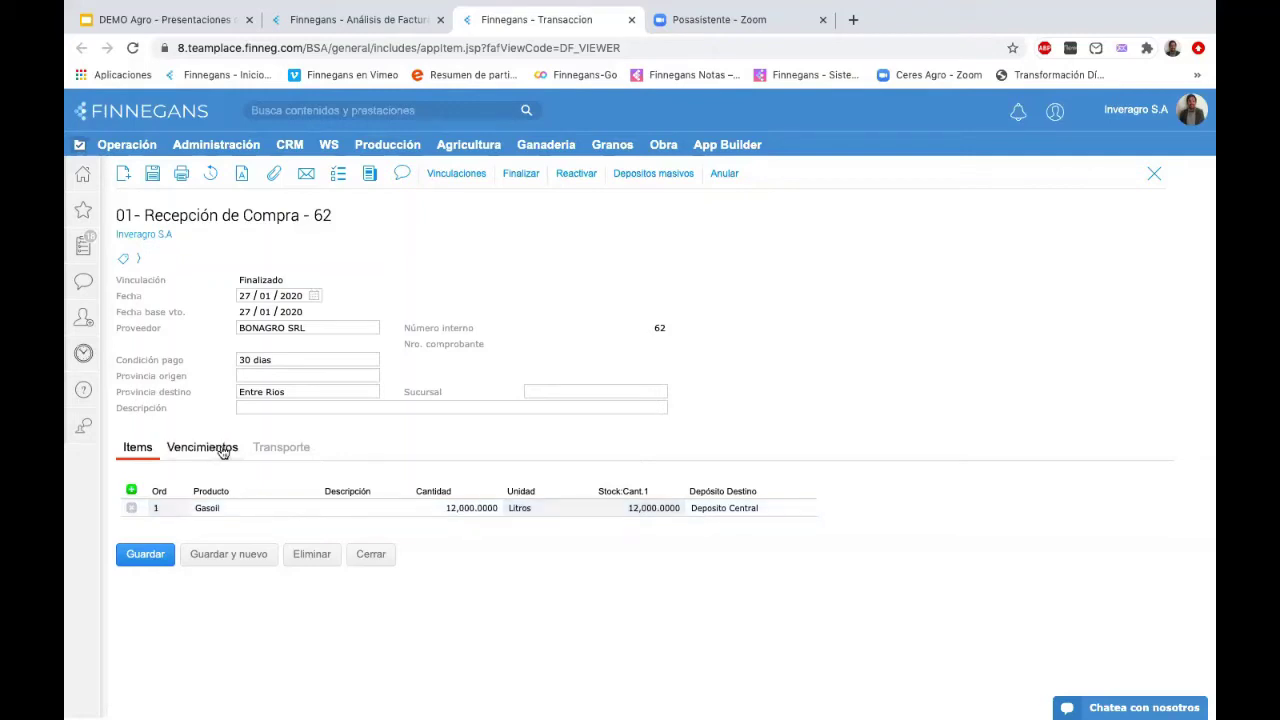
- Try Flete a Pagar as the Condición flete in the receipt's transport data, and set it back to Flete Pagado
left_click(271, 450)
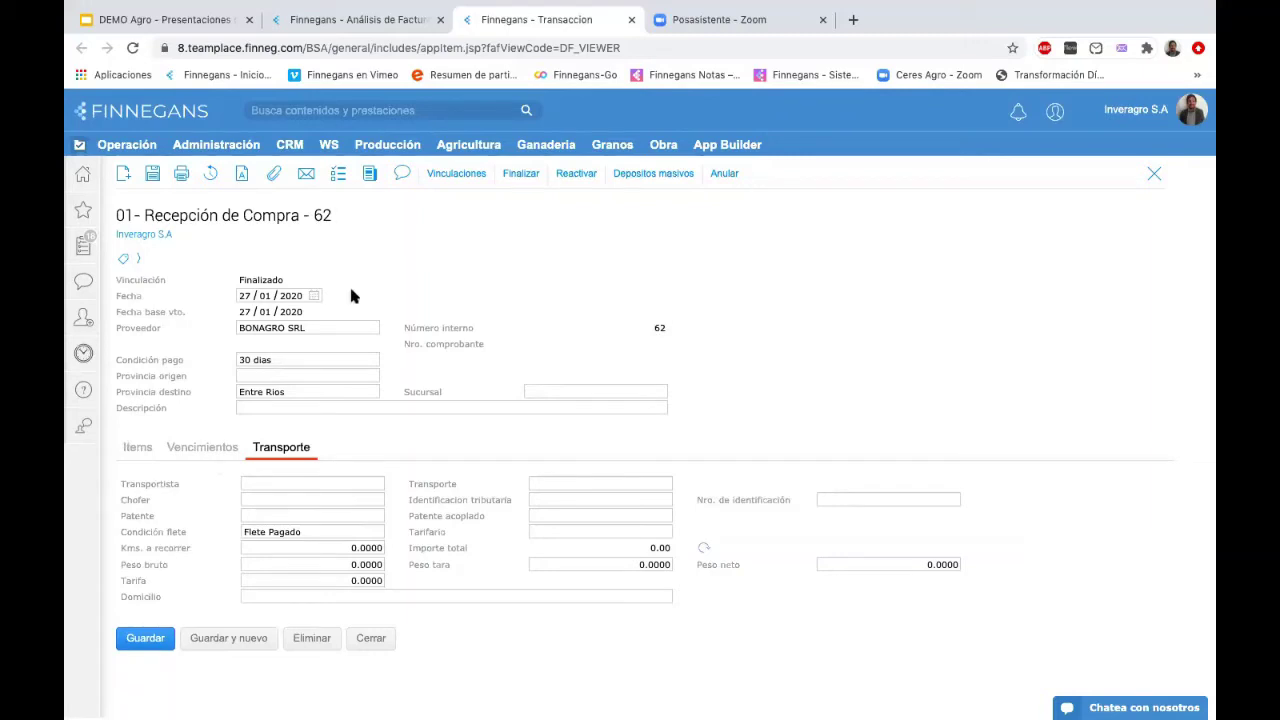
left_click(277, 534)
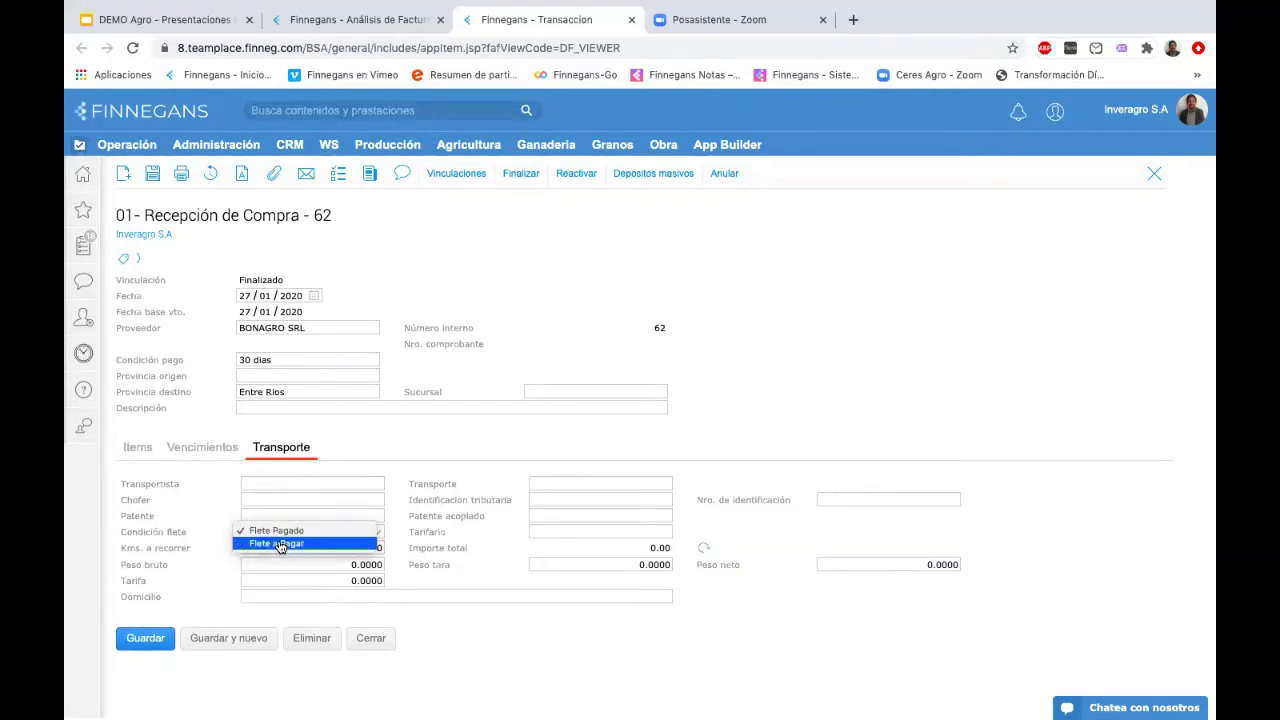
left_click(280, 545)
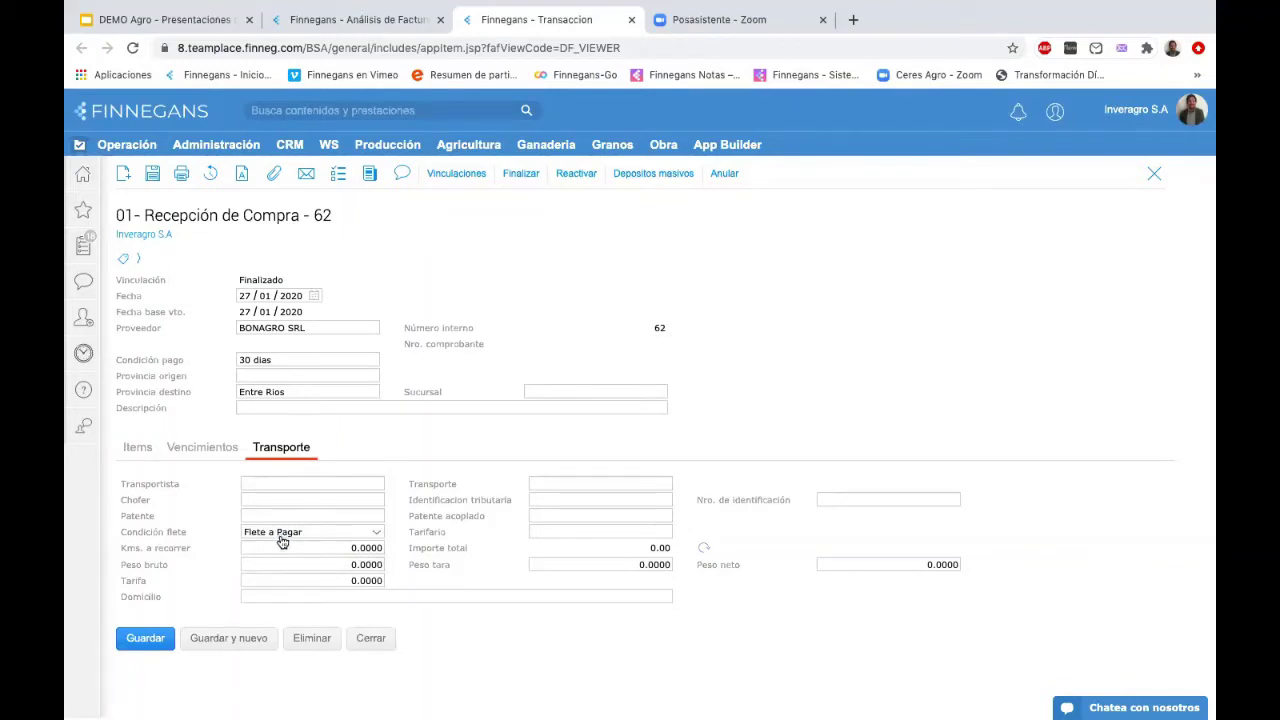
left_click(283, 538)
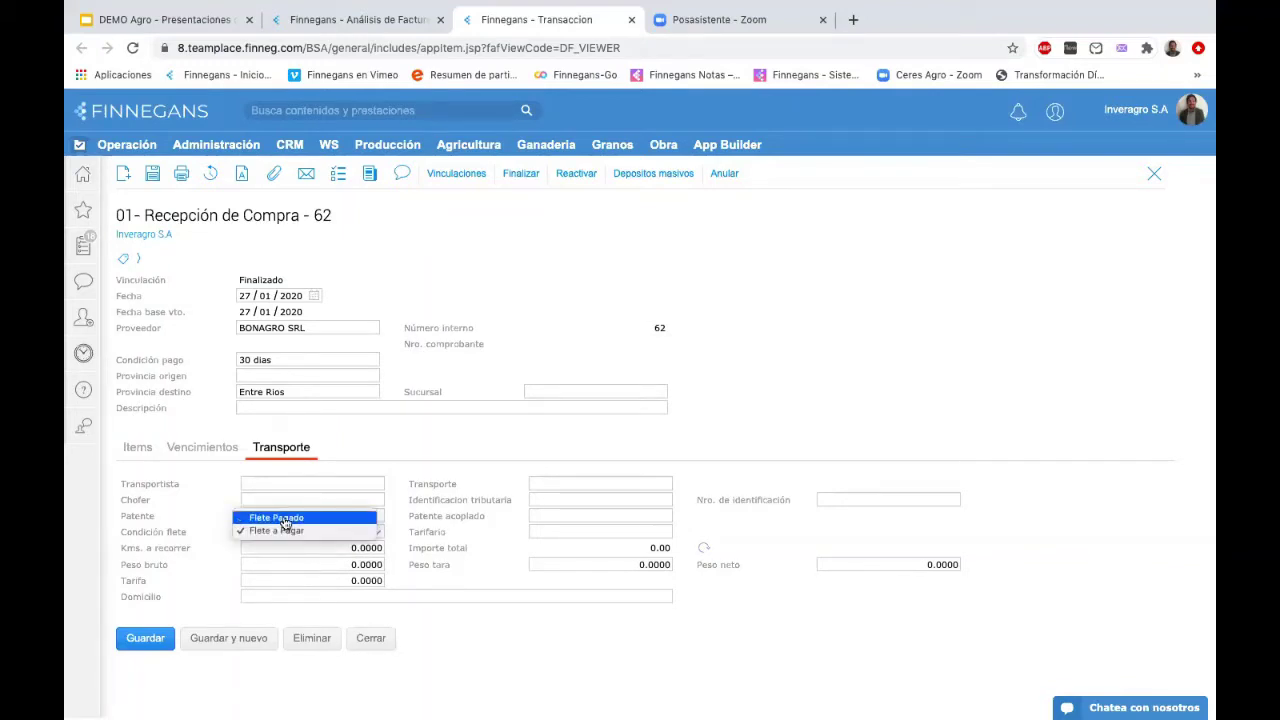
left_click(285, 518)
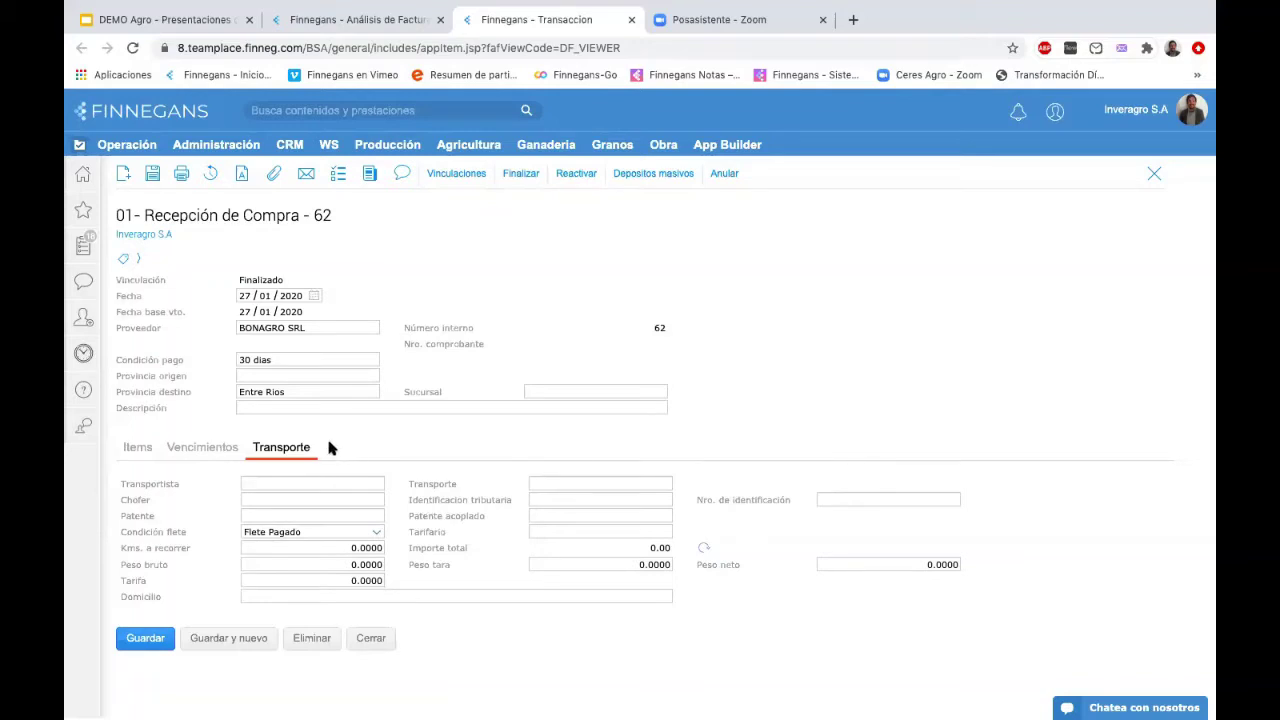
- Review the receipt's items, and close both the receipt and the invoice's item linking dialog without changes
left_click(138, 446)
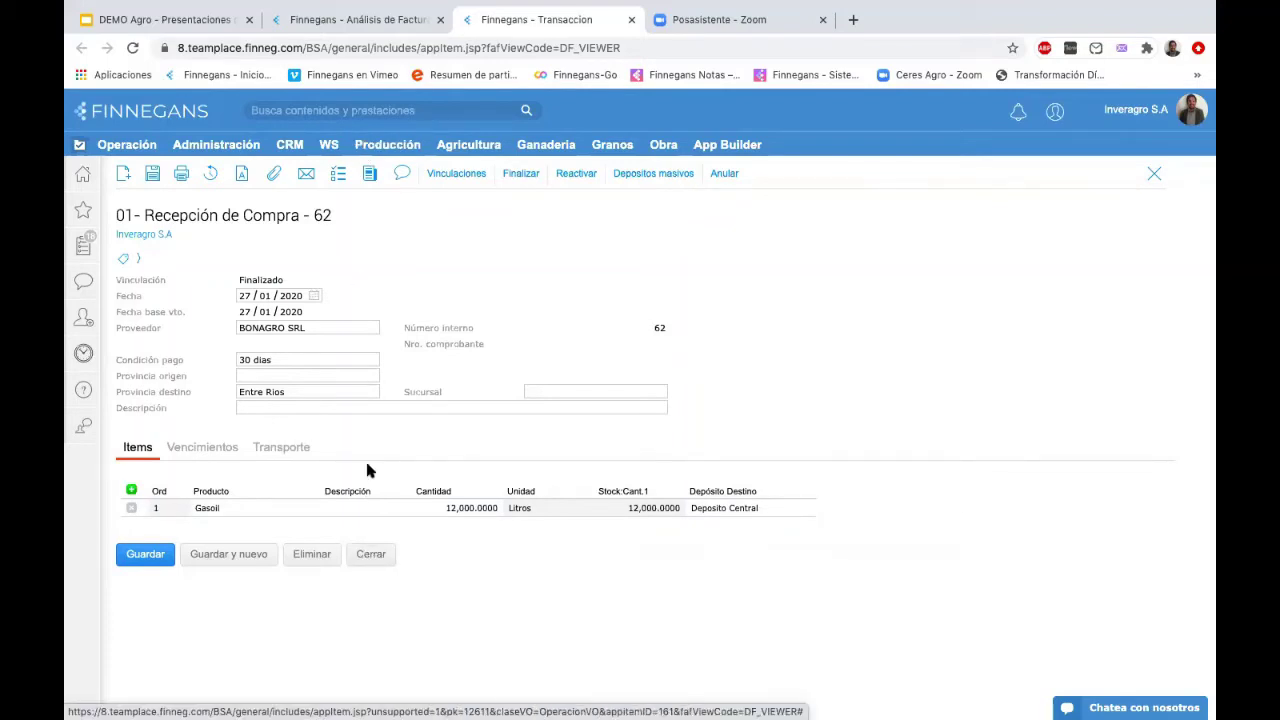
left_click(362, 556)
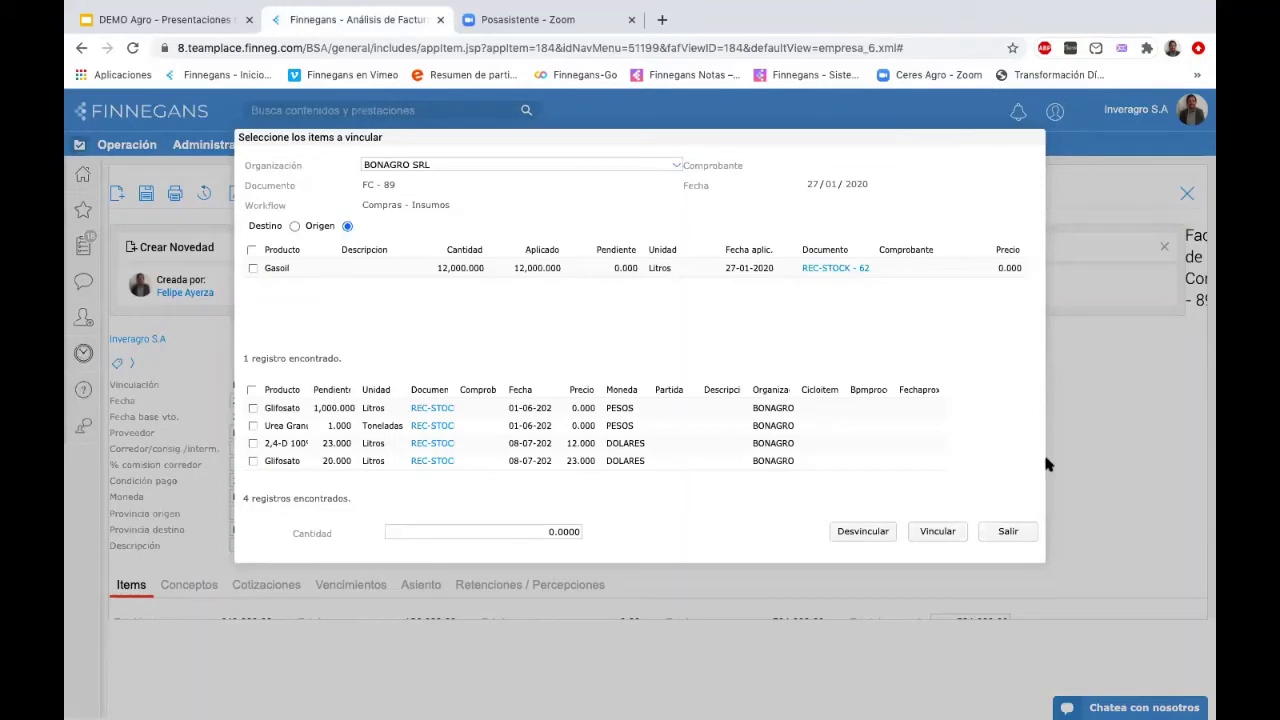
left_click(1007, 531)
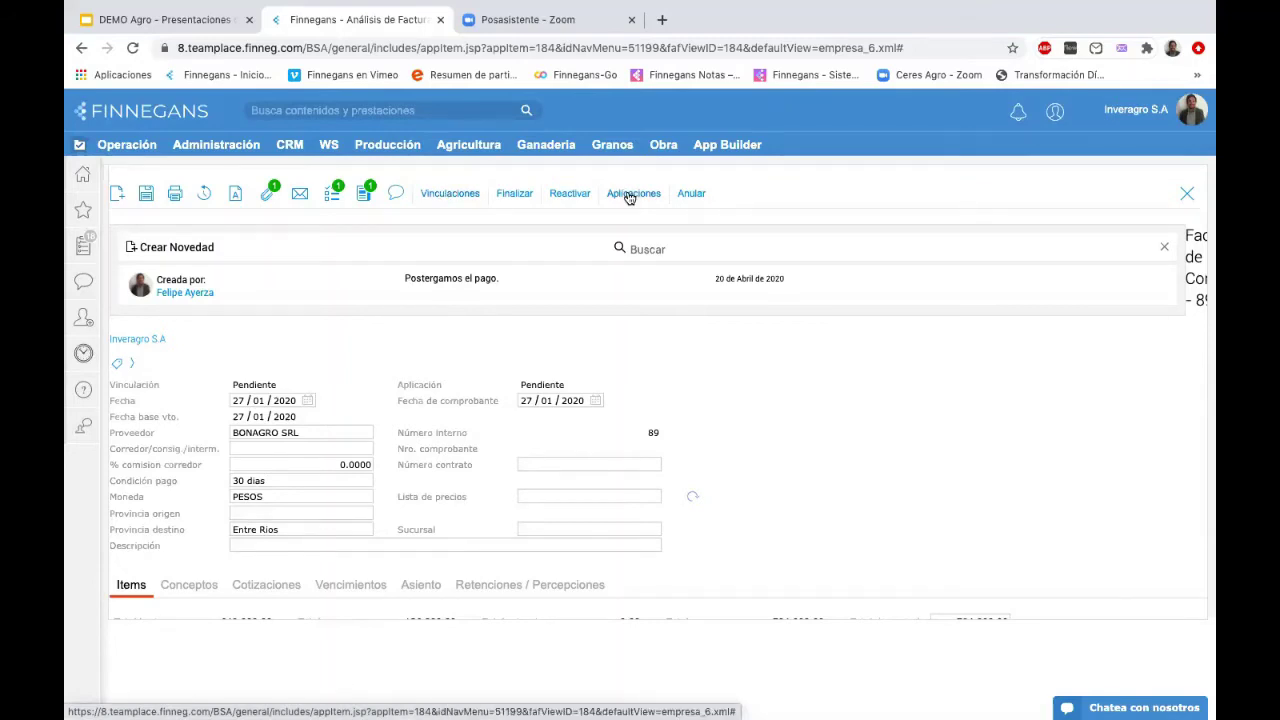
- Review the purchase invoice's supplier, voucher number field, due dates (Vencimientos) and items
scroll(334, 479, "down", 2)
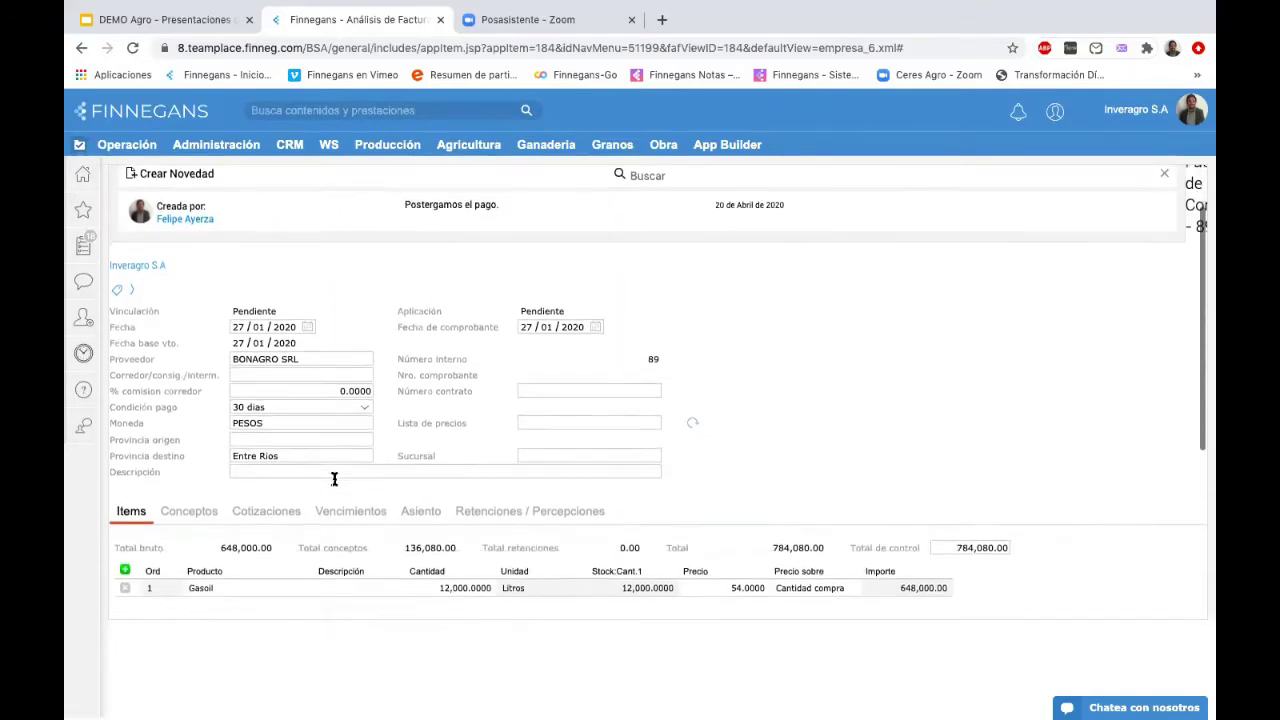
scroll(334, 479, "down", 3)
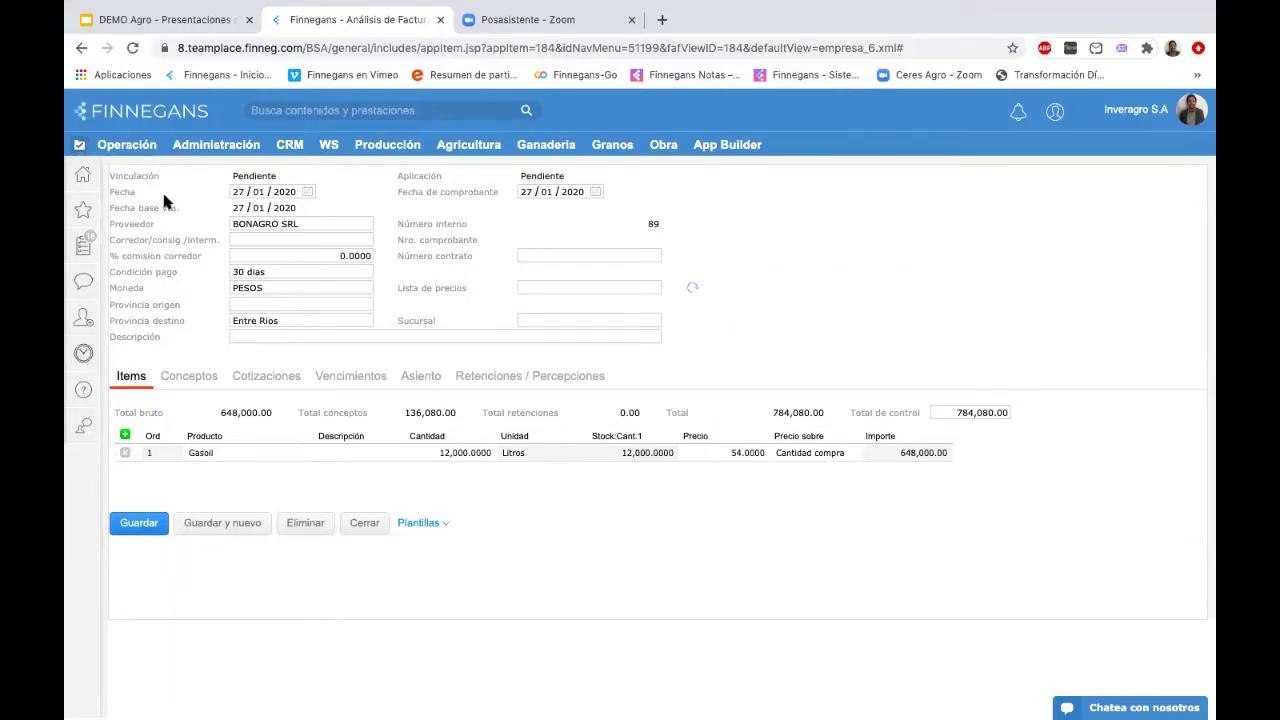
left_click(278, 224)
left_click(337, 386)
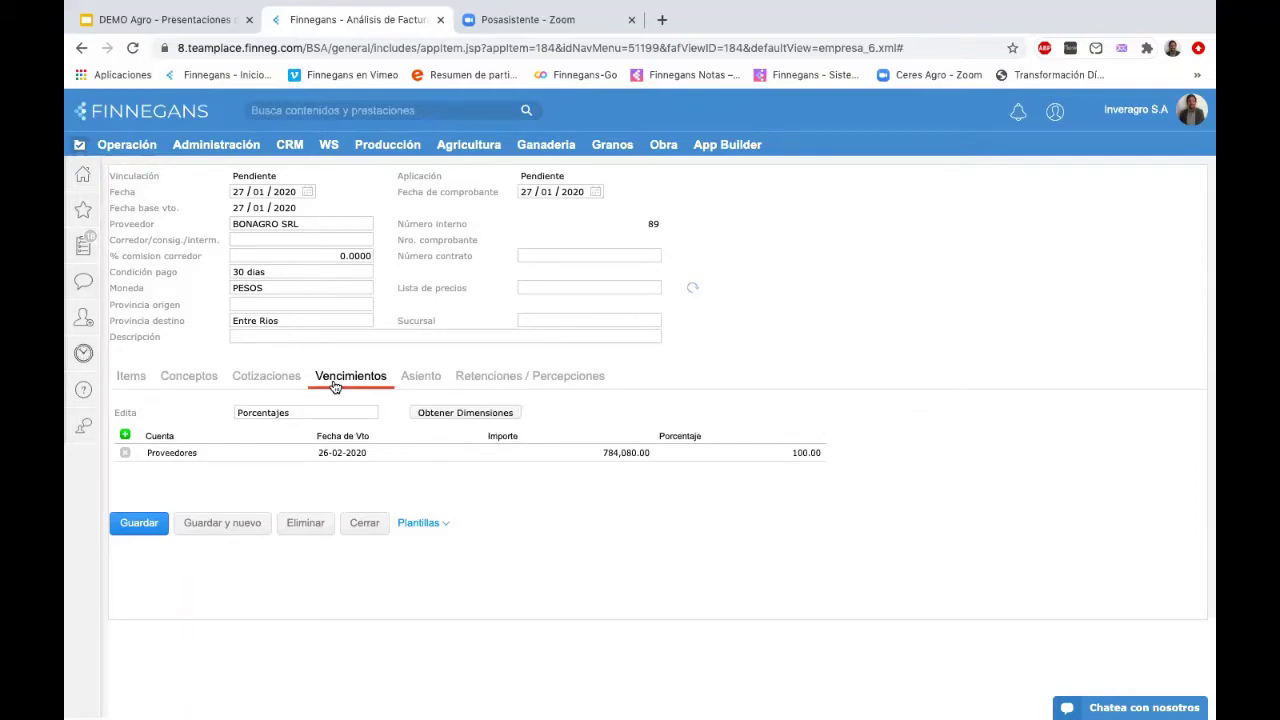
left_click(127, 382)
triple_click(459, 241)
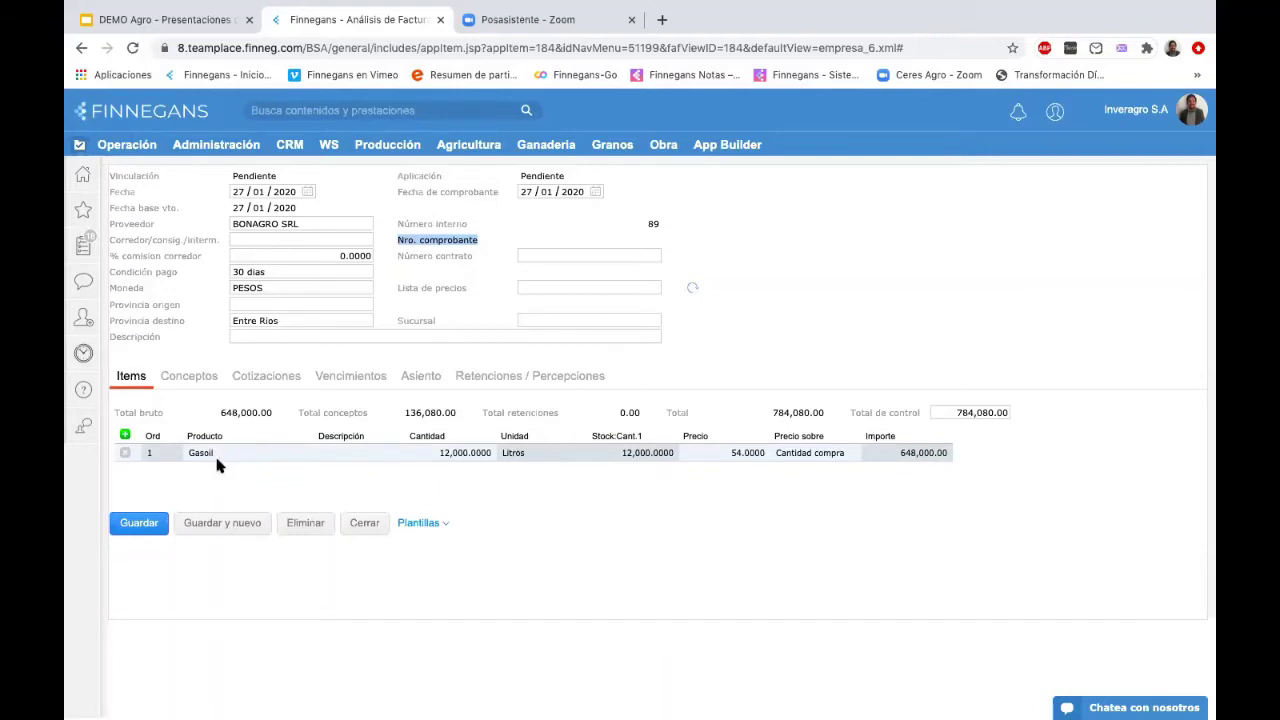
- Review the invoice's tax concepts (Conceptos) and accounting entry (Asiento), and return to its items
left_click(197, 381)
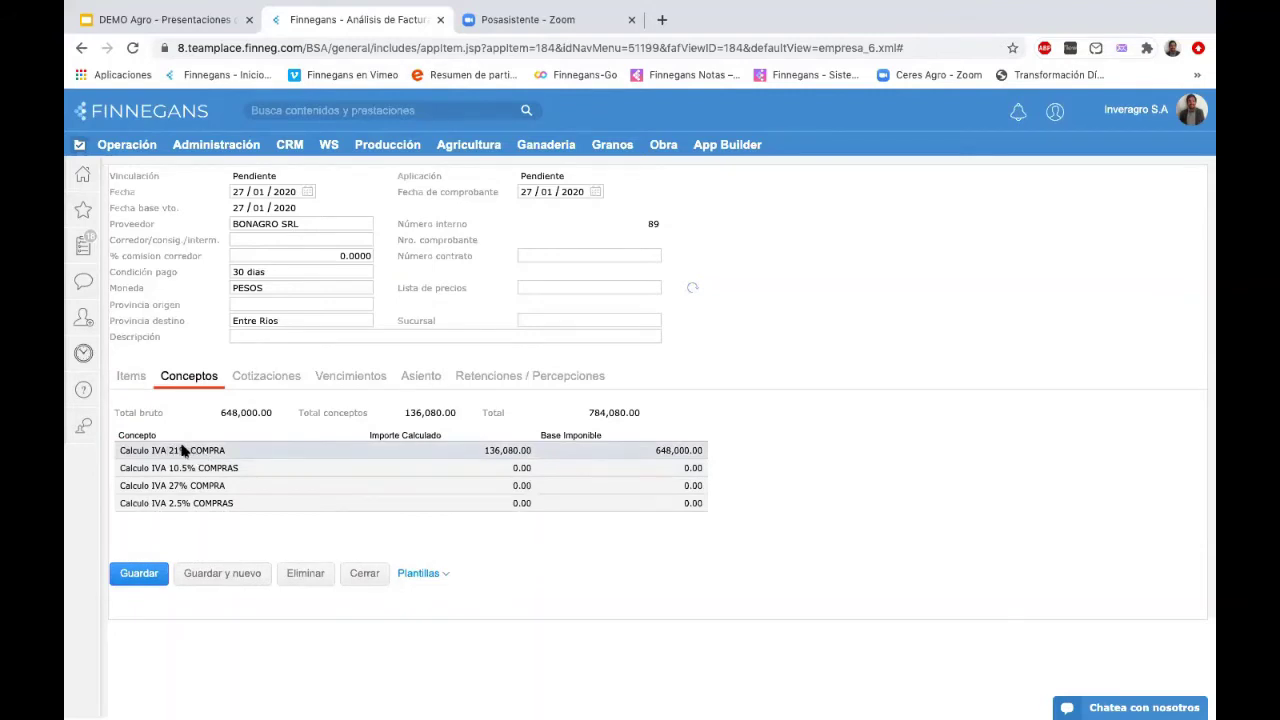
left_click(131, 377)
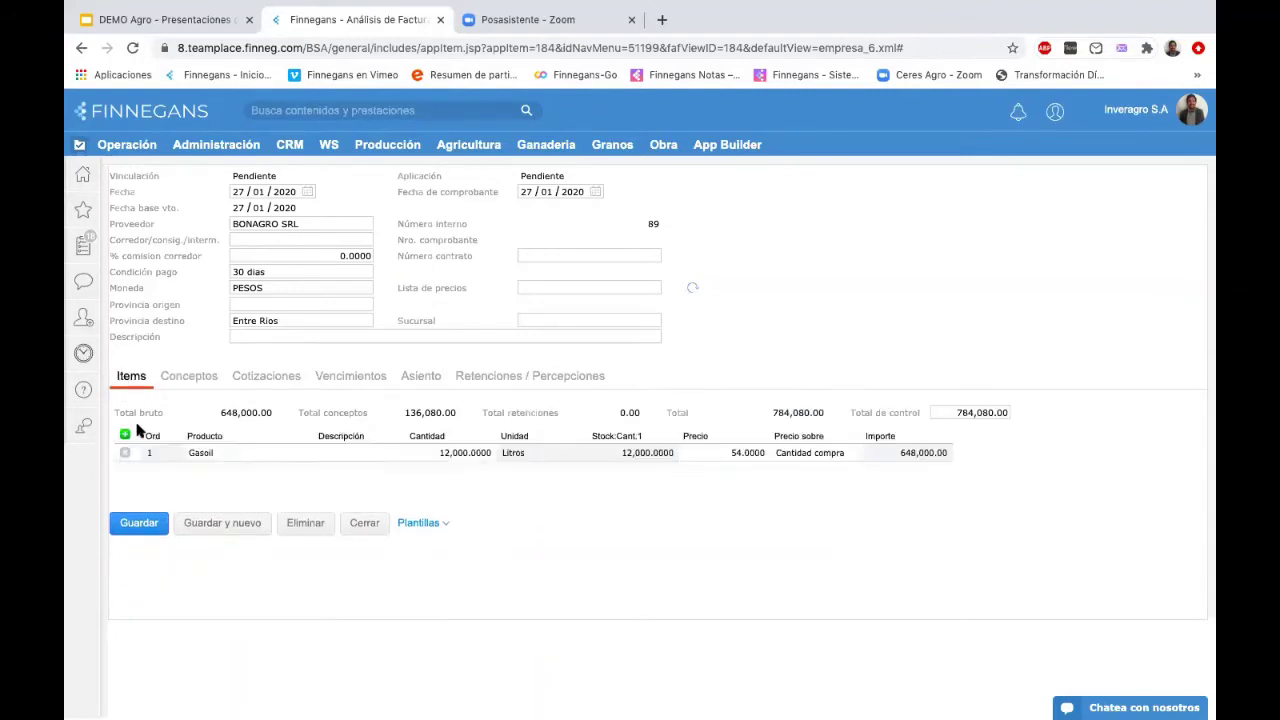
left_click(412, 380)
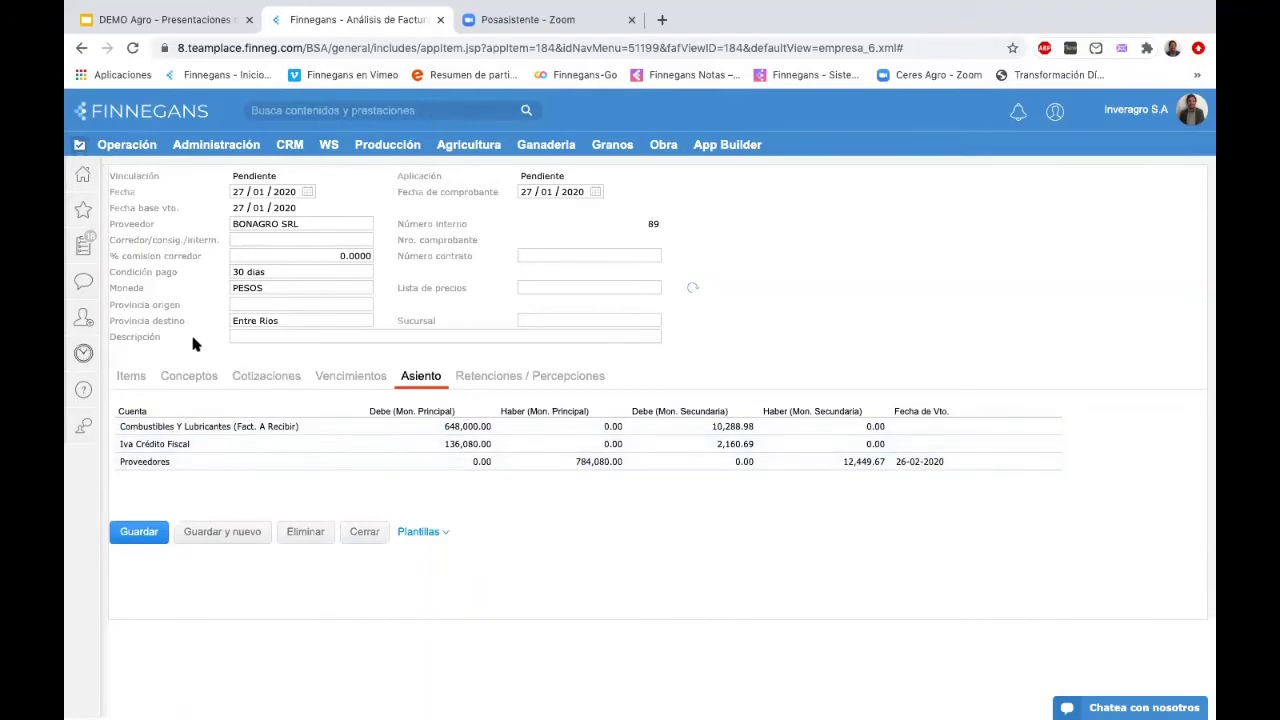
left_click(139, 386)
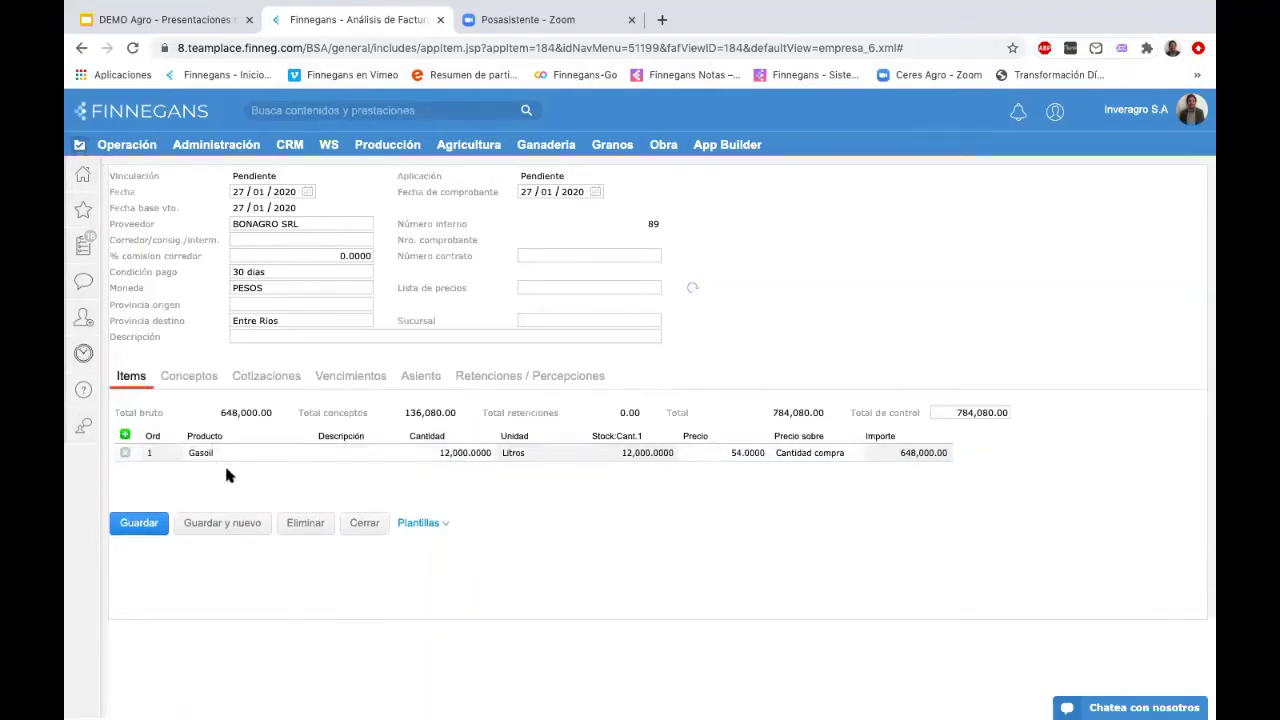
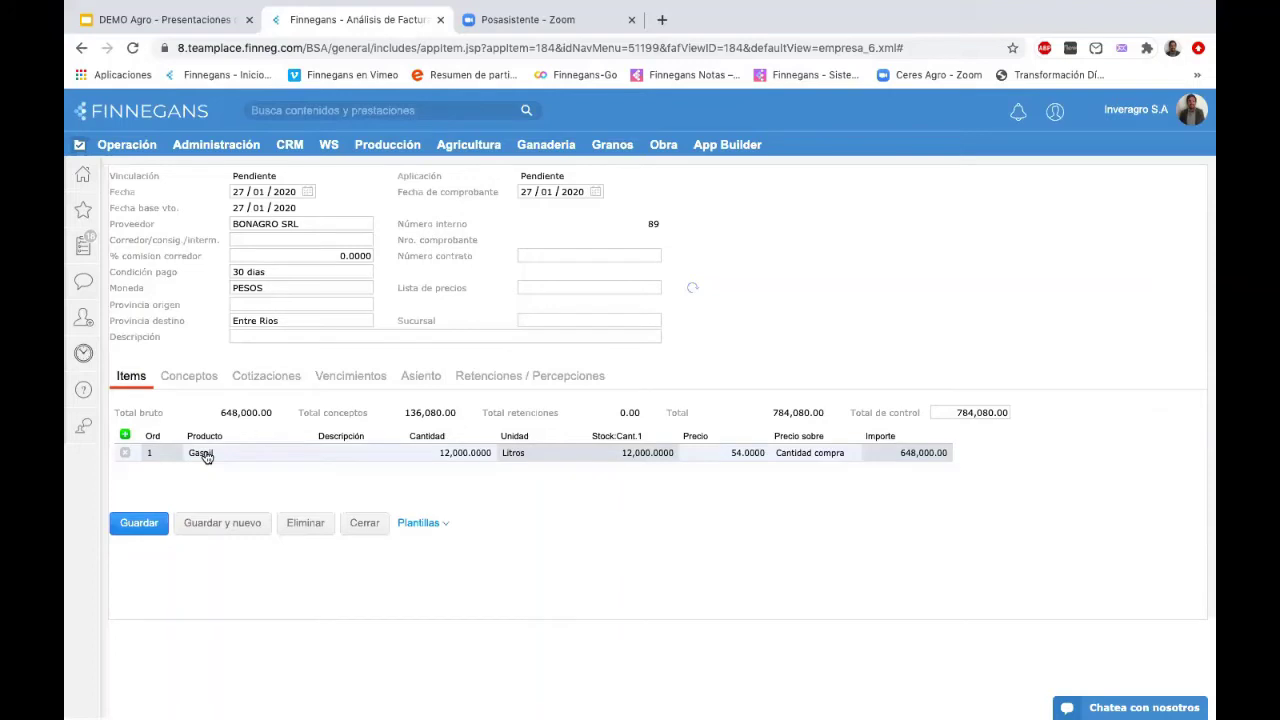
- Check the Gasoil item's general data and dimensions, close it, and display the templates available for the invoice
left_click(203, 454)
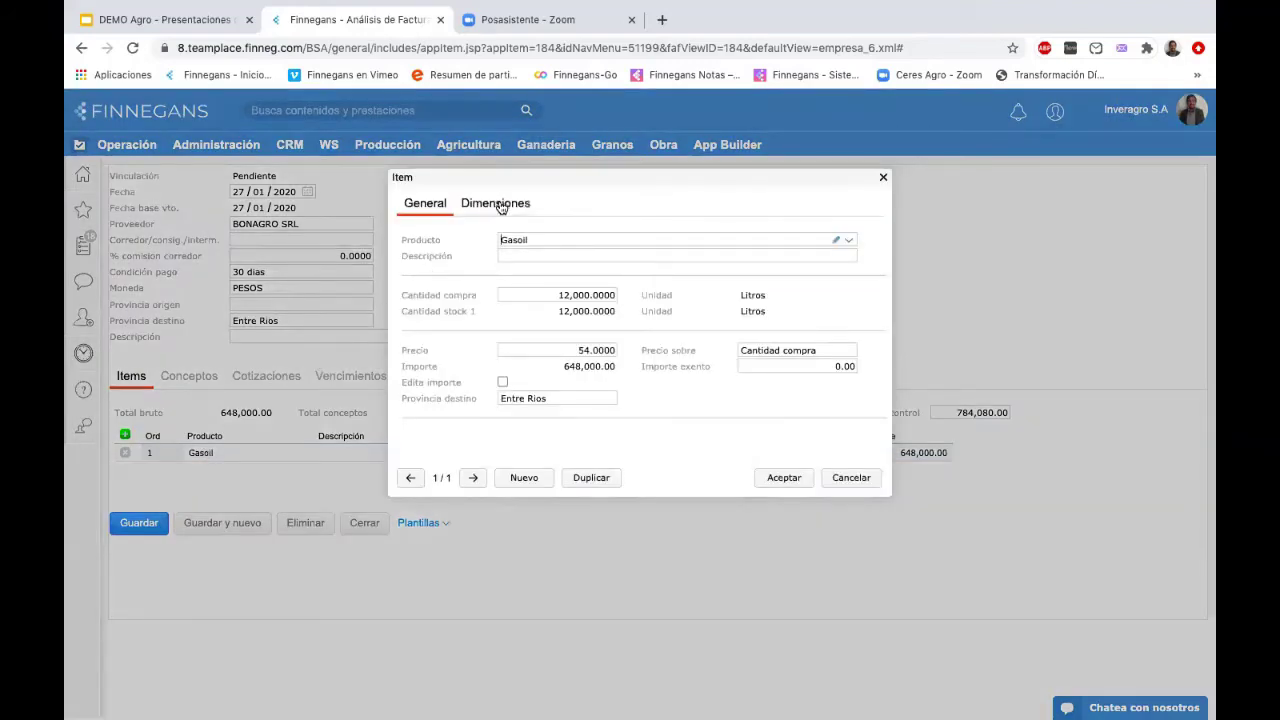
left_click(500, 205)
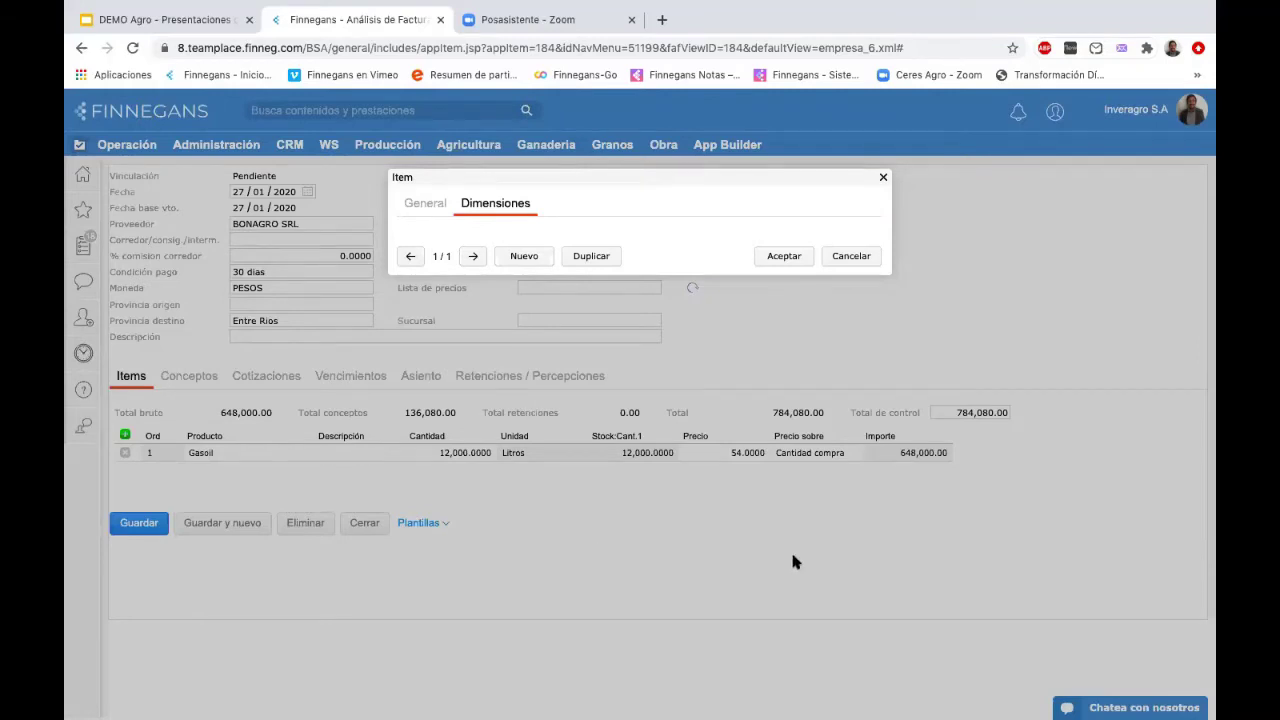
left_click(883, 178)
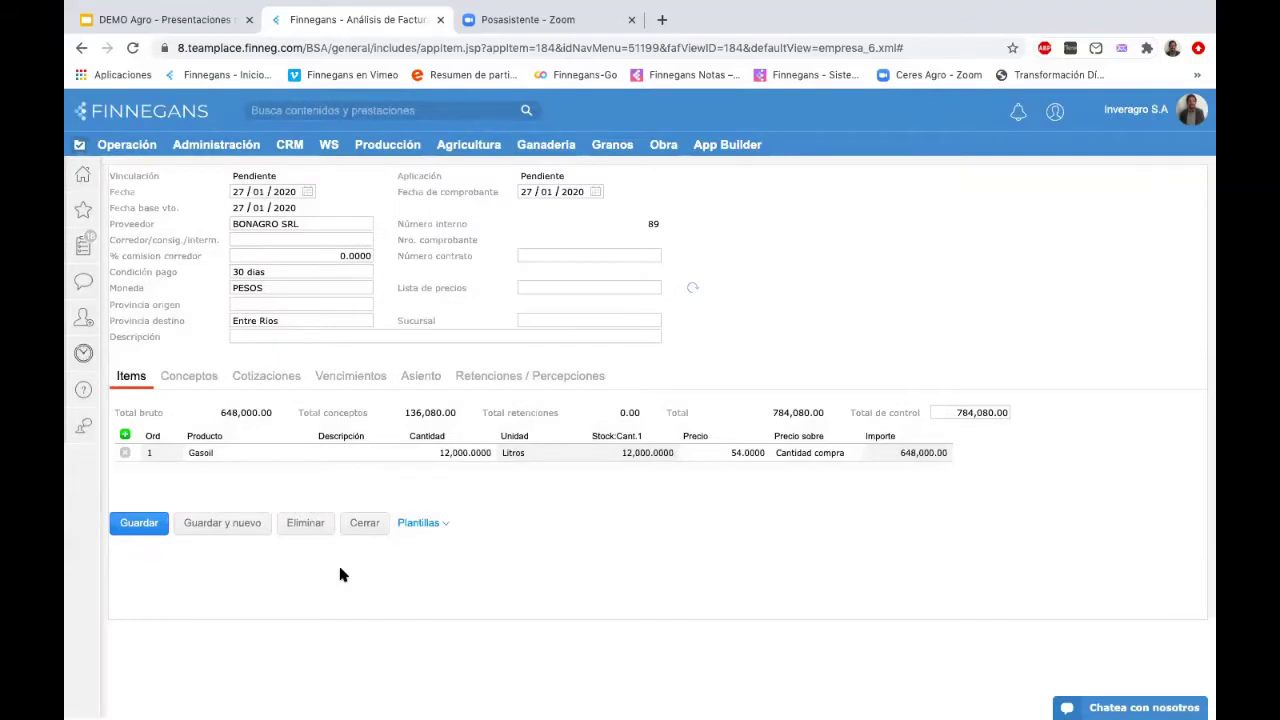
left_click(434, 526)
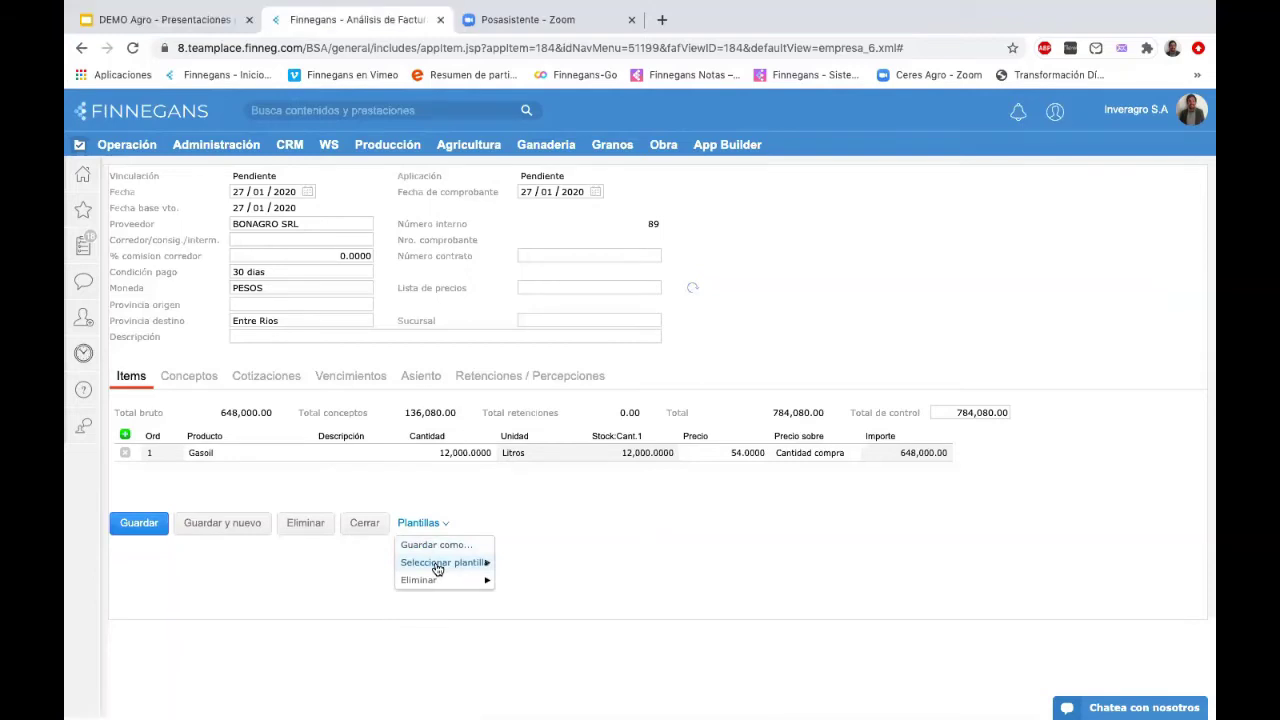
mouse_move(438, 569)
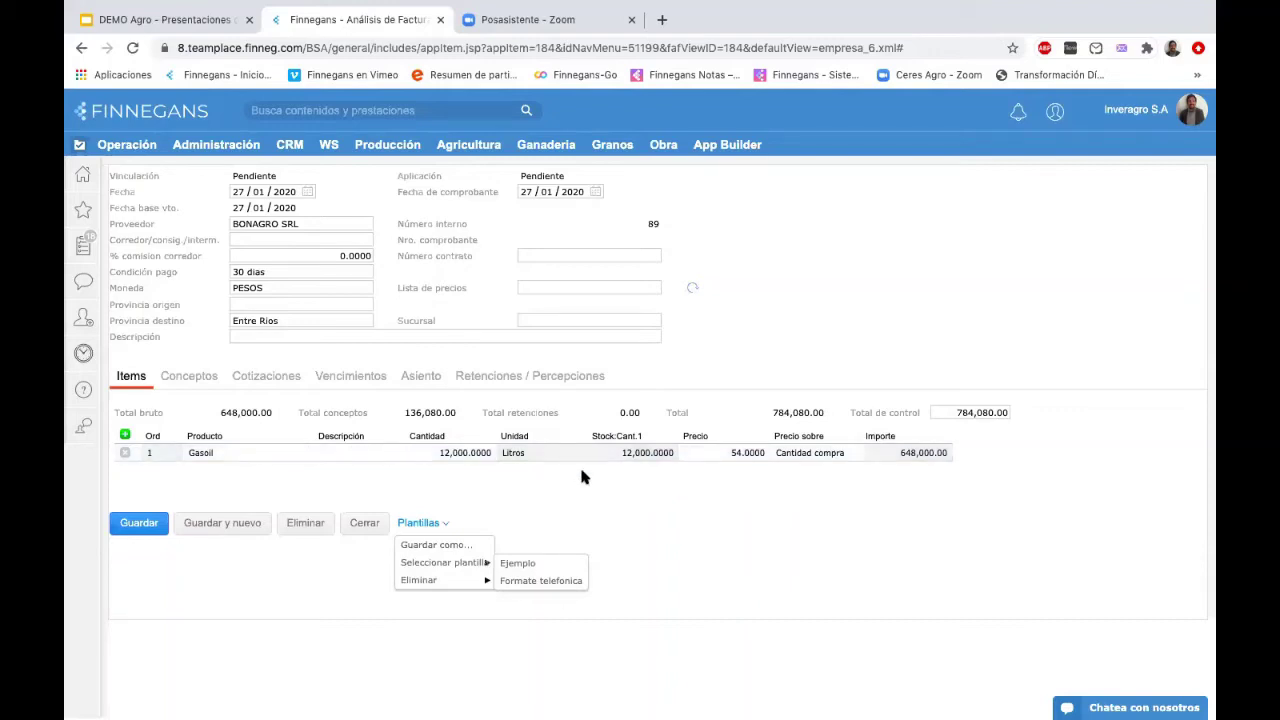
- Review the invoice's Retenciones / Percepciones and Cotizaciones, and close the invoice from its items view without saving
left_click(519, 378)
left_click(519, 378)
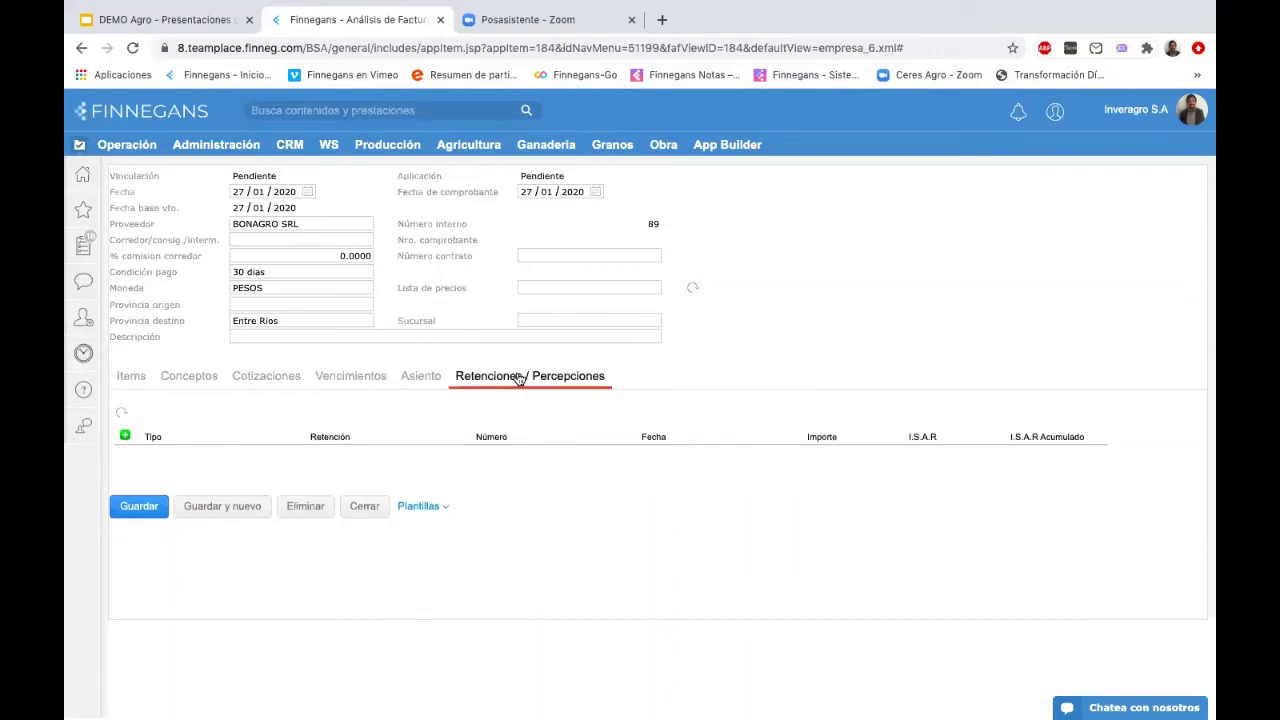
left_click(267, 376)
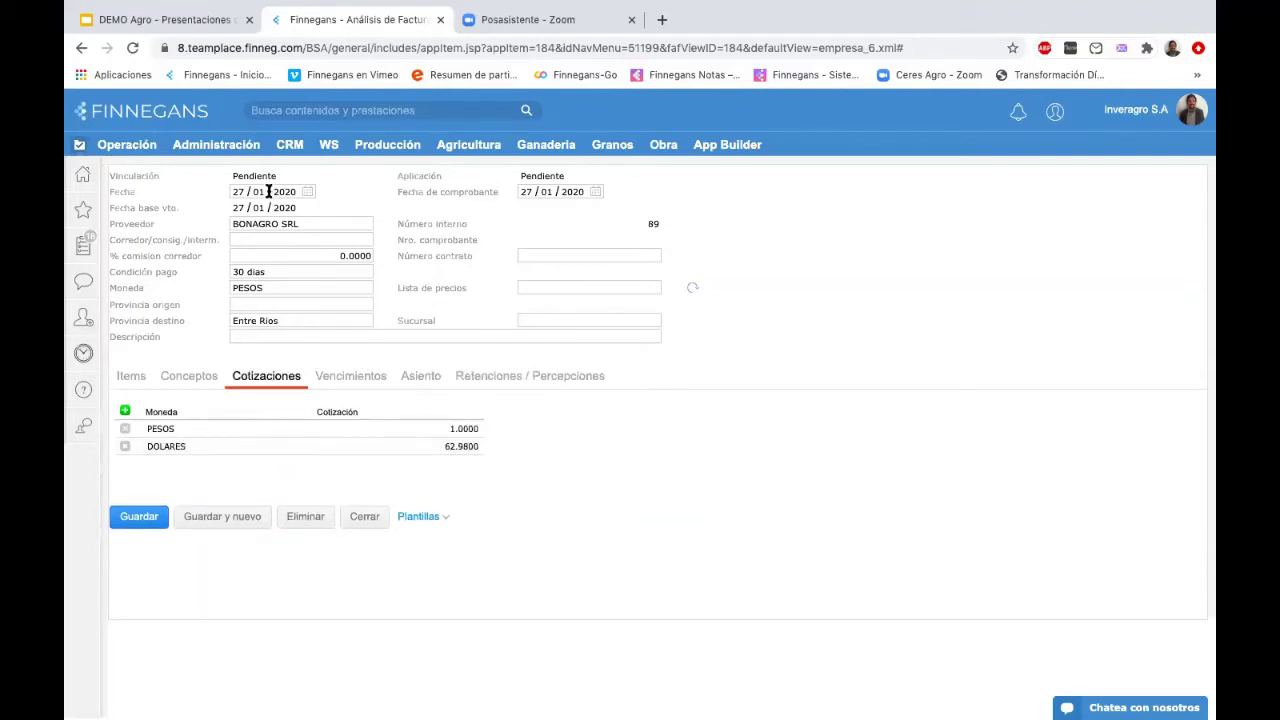
scroll(400, 466, "up", 2)
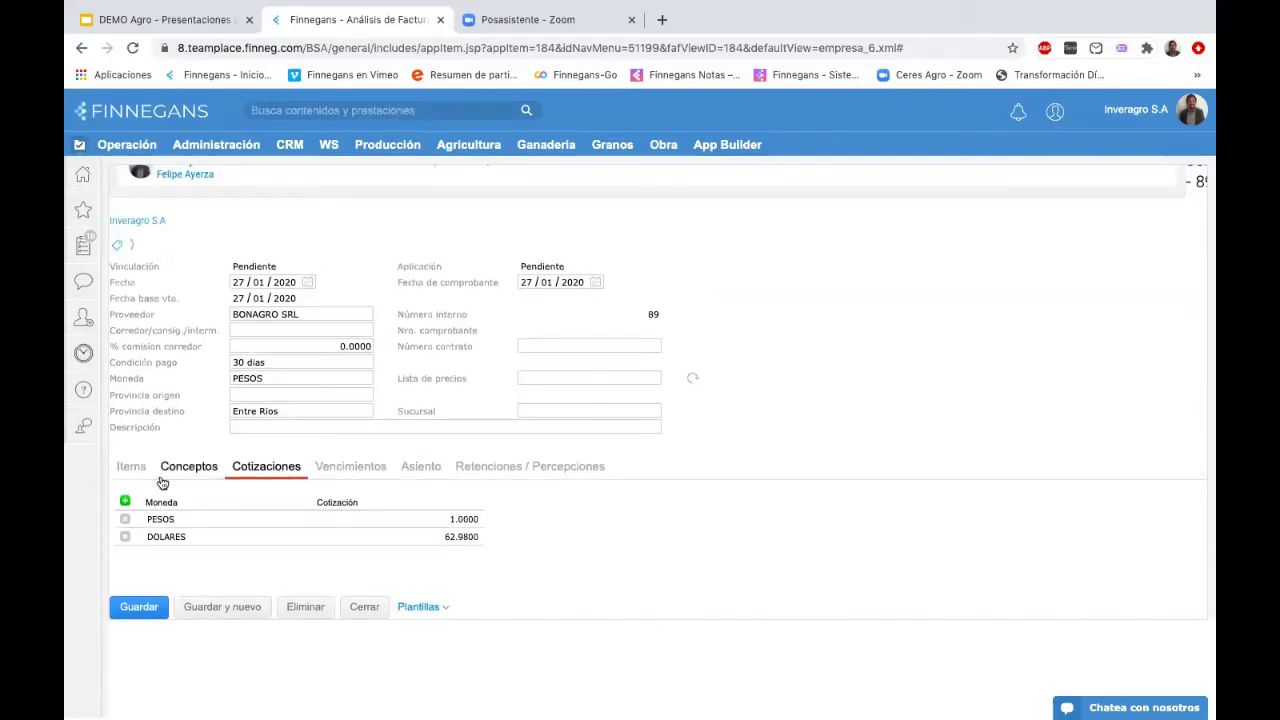
left_click(131, 466)
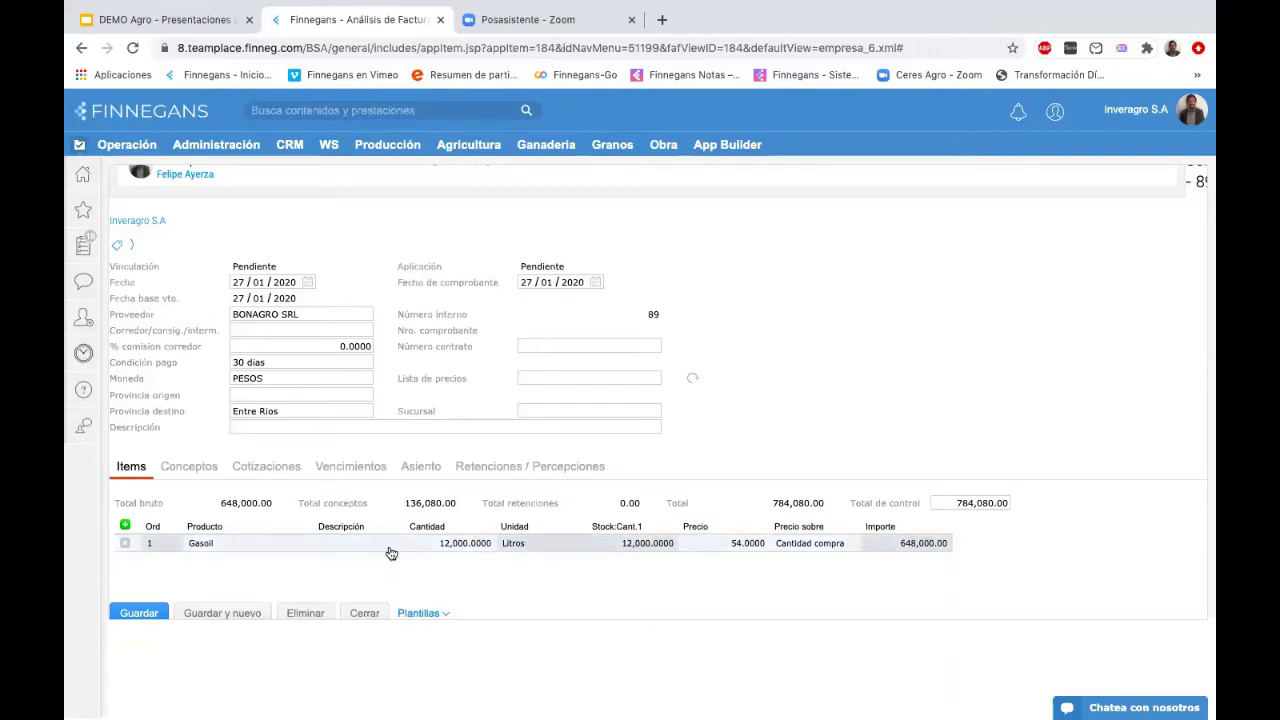
scroll(390, 550, "down", 2)
mouse_move(600, 4)
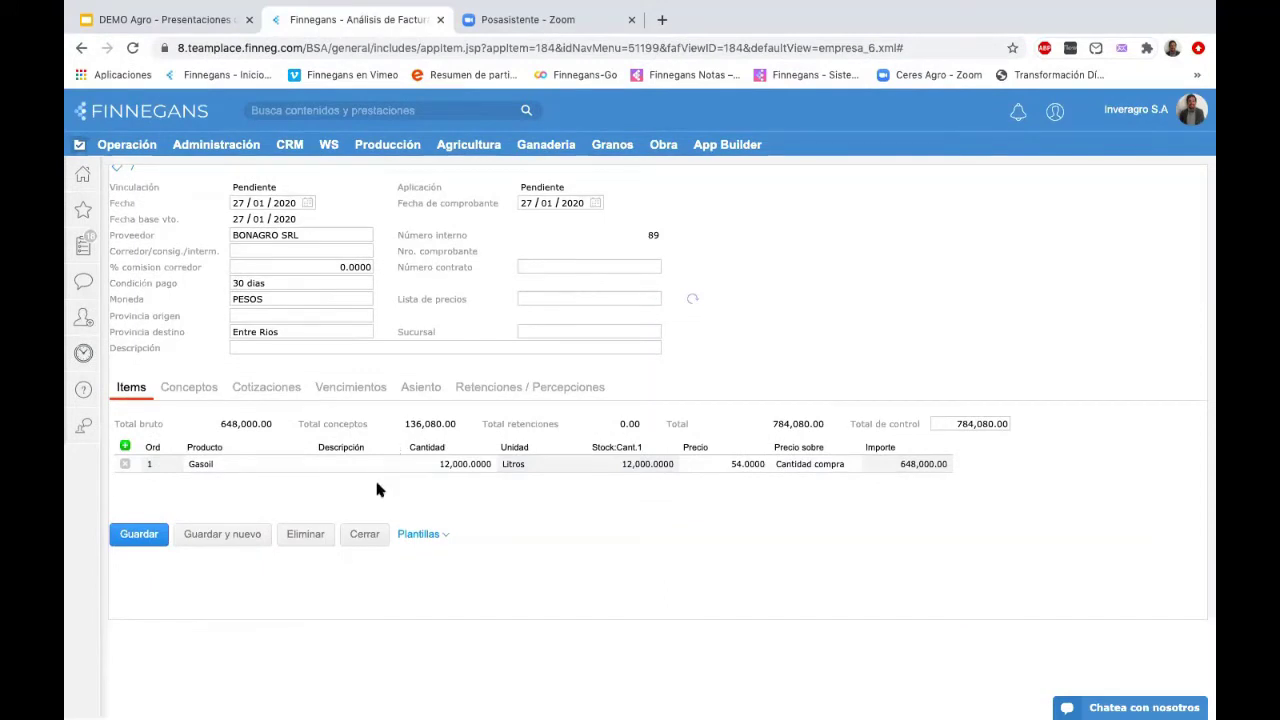
left_click(368, 543)
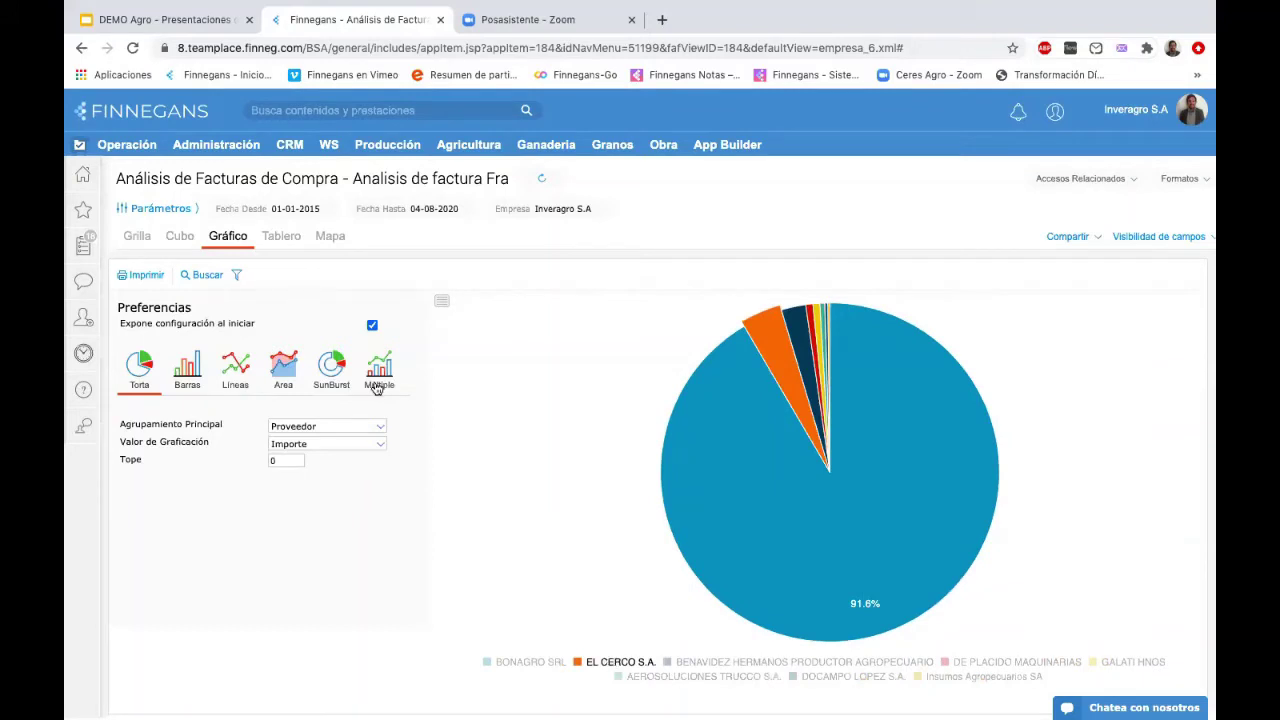
- Show the report as a dashboard (Tablero), look through its chart, cube and grid, and leave it for the Novedades wall
left_click(276, 240)
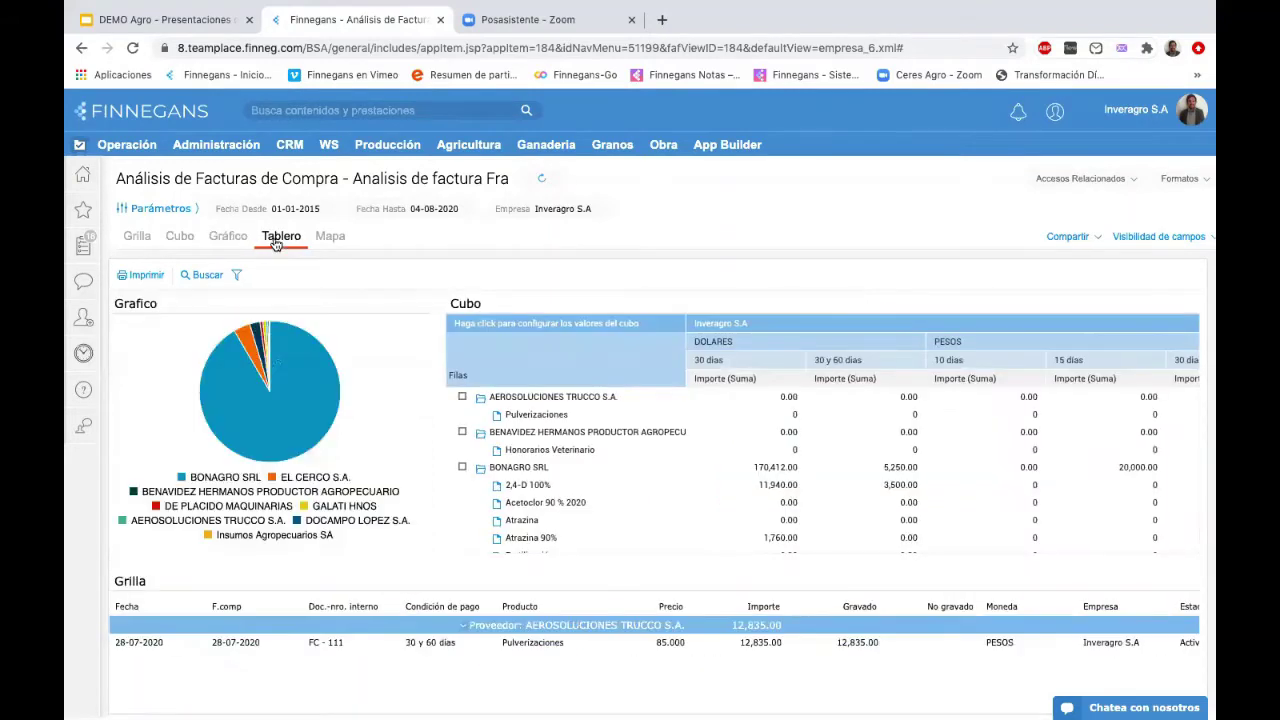
scroll(677, 458, "down", 1)
scroll(677, 458, "down", 10)
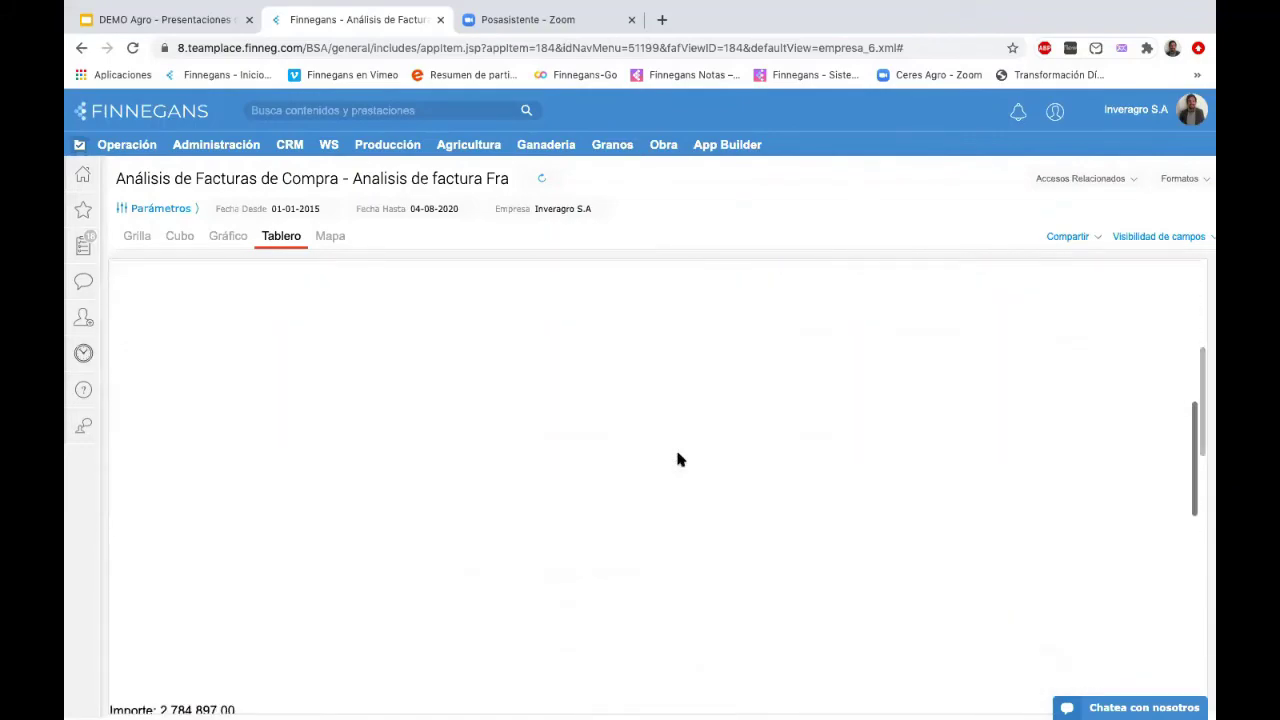
scroll(677, 457, "up", 5)
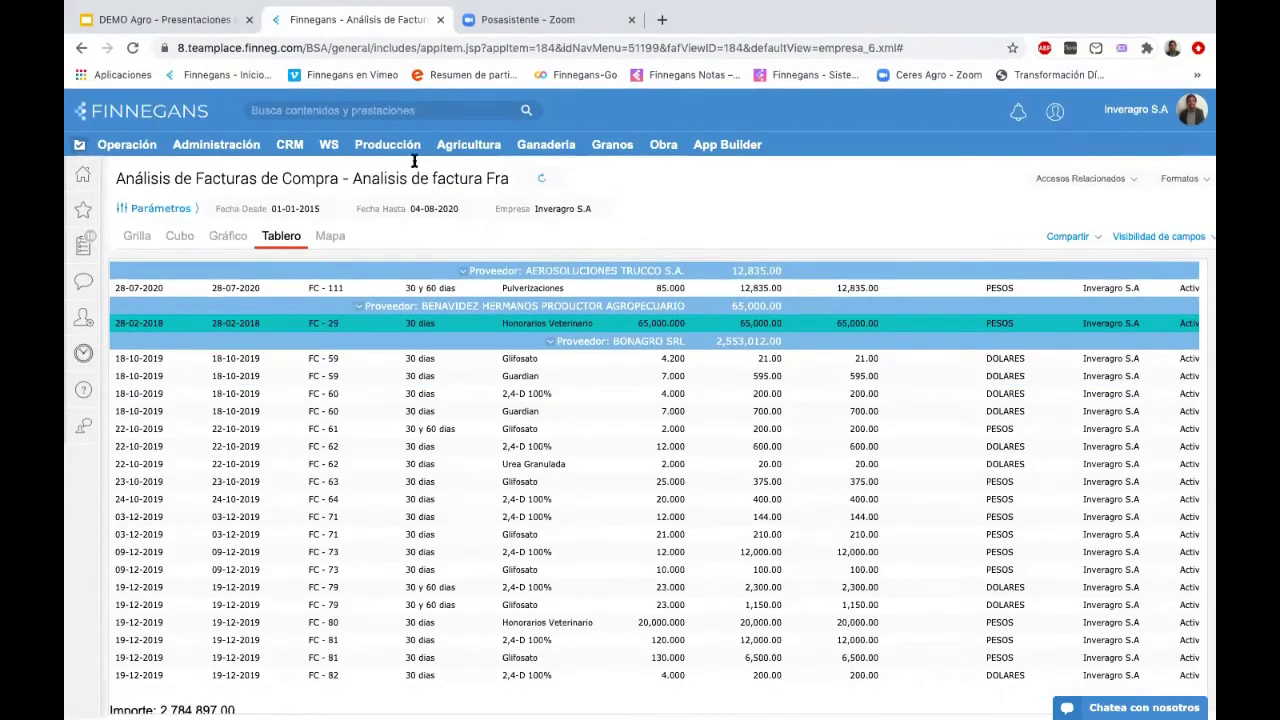
left_click(468, 144)
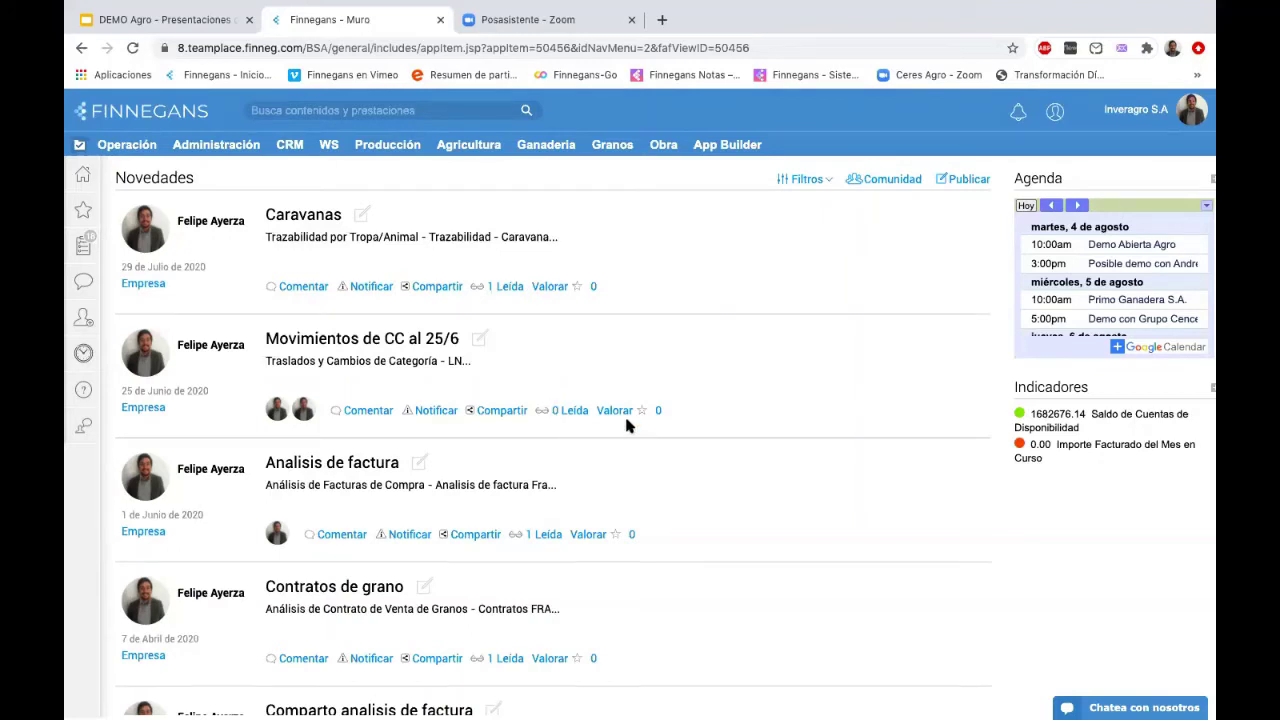
- Open the Soja 1º model from the agricultural planning models and review its activity and description fields
left_click(469, 146)
left_click(470, 146)
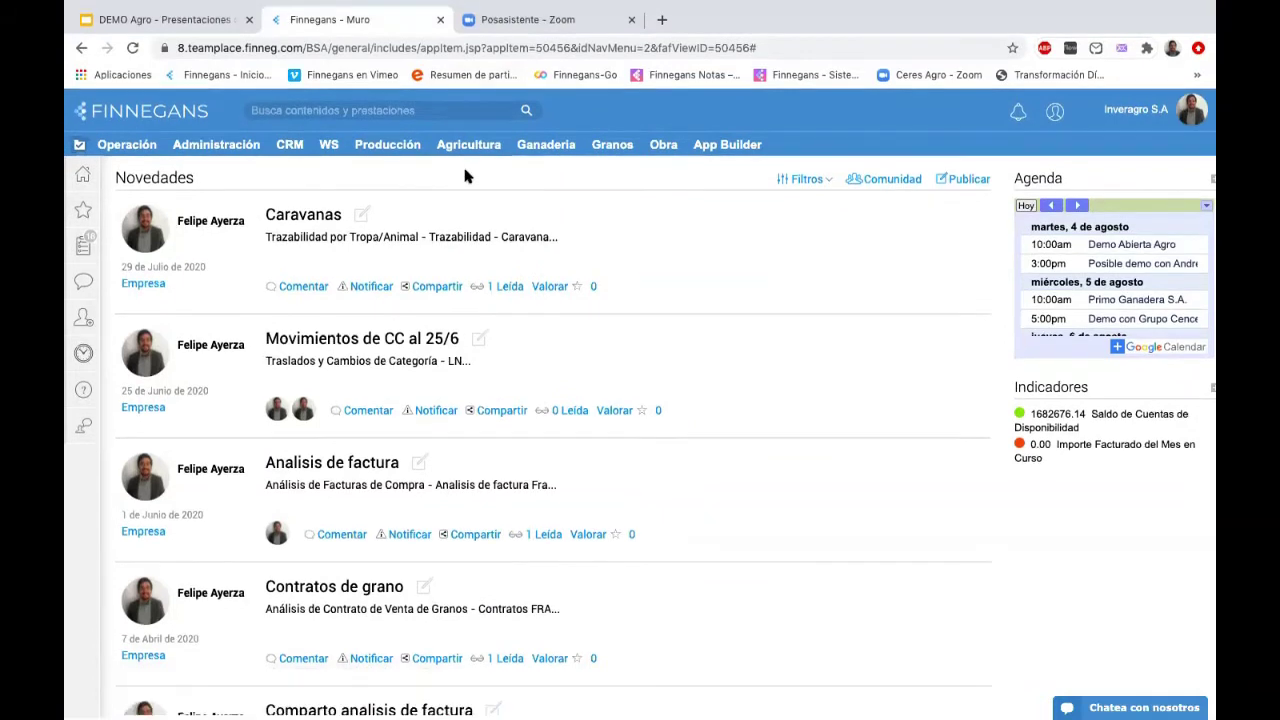
left_click(469, 150)
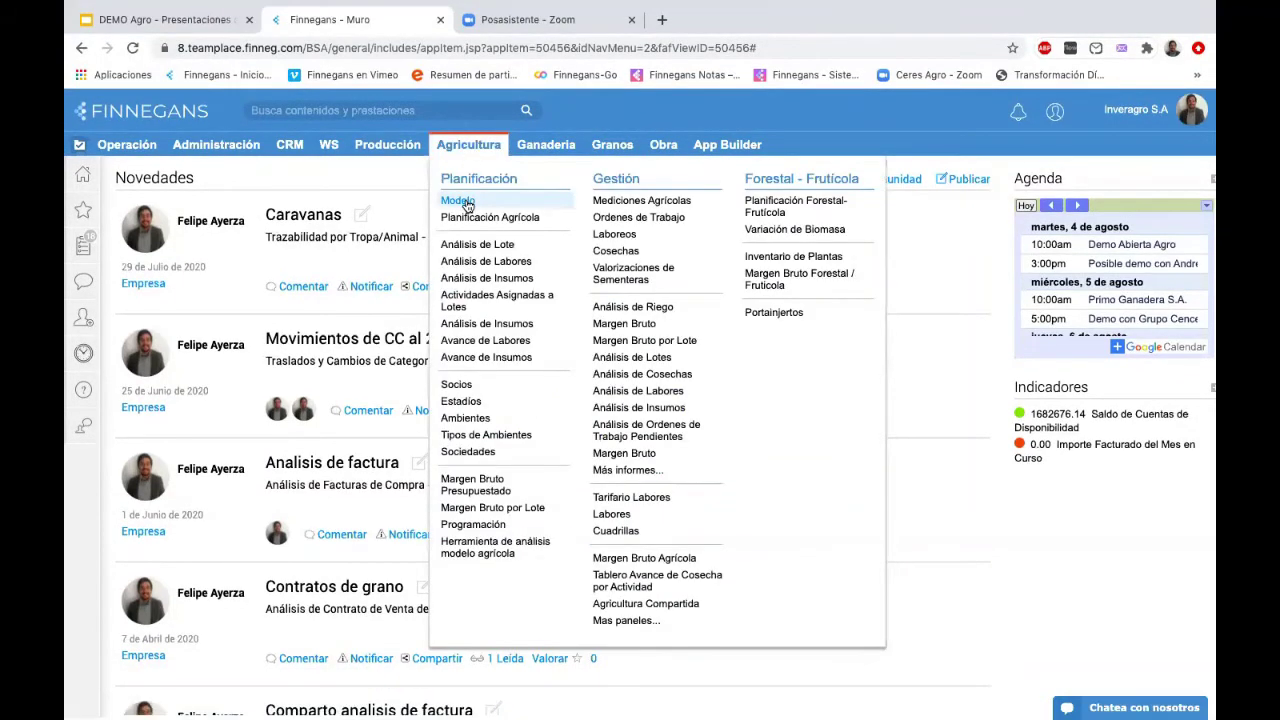
left_click(466, 205)
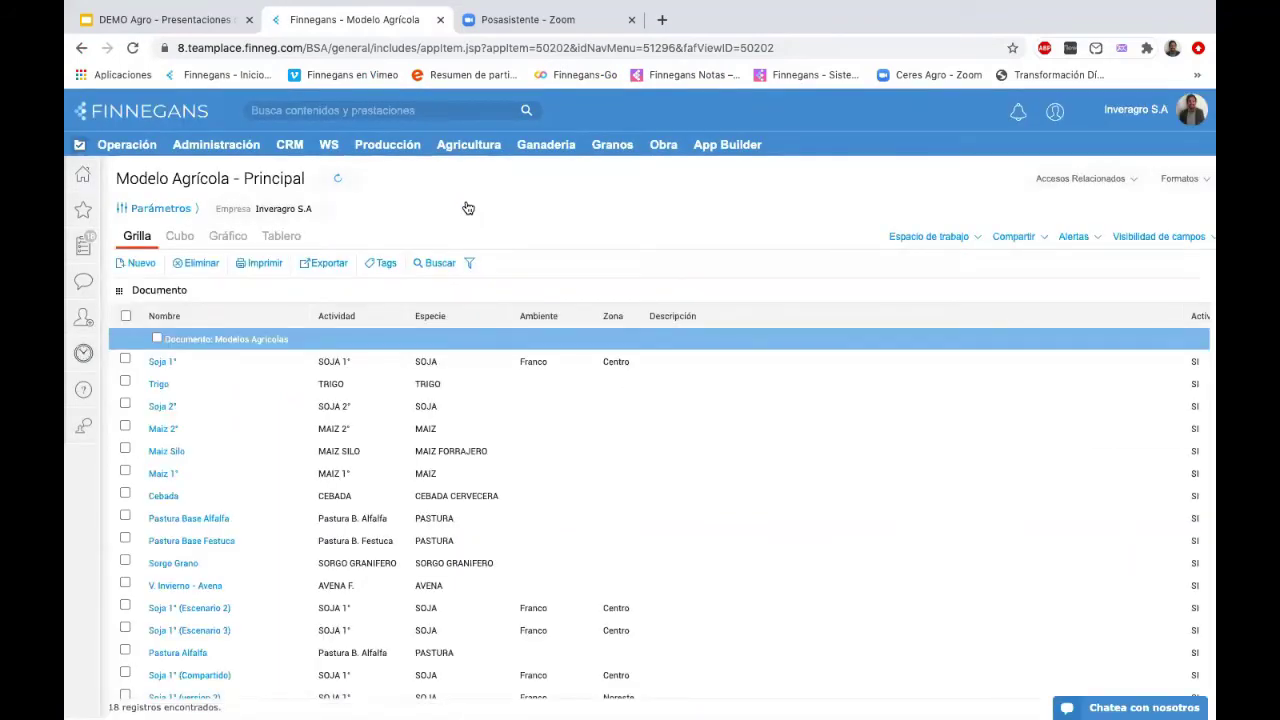
left_click(163, 362)
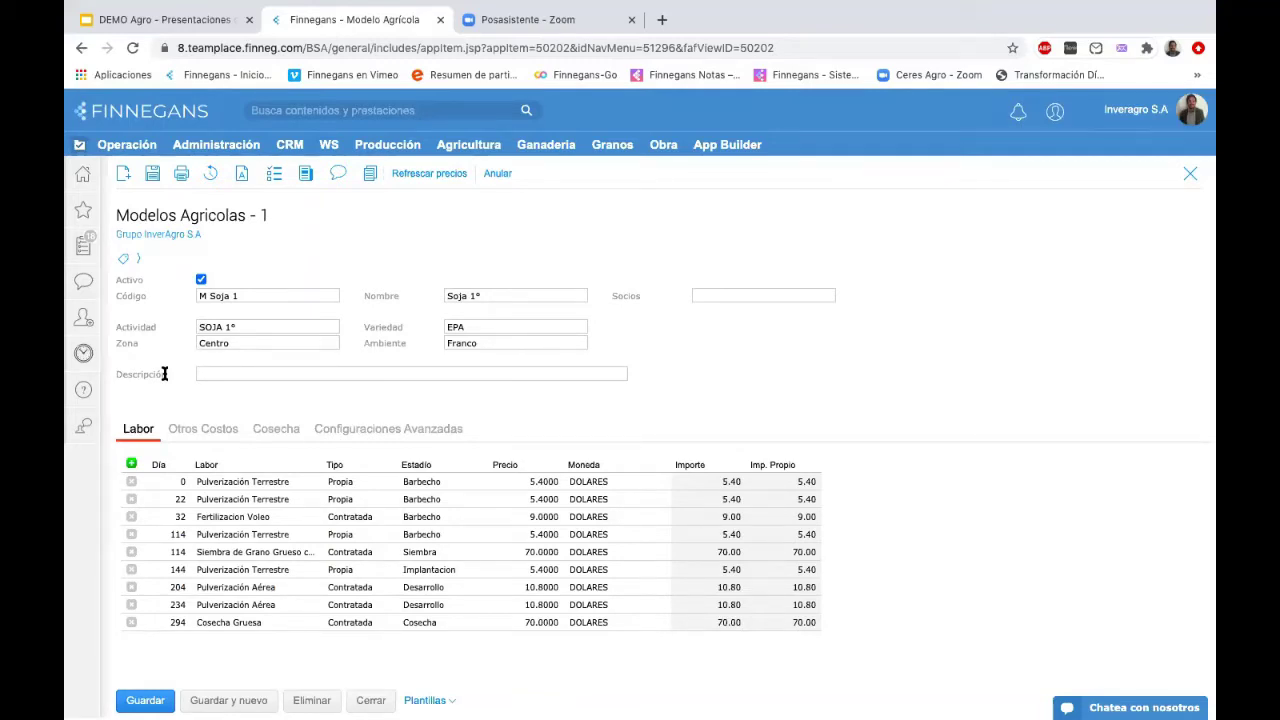
left_click(235, 327)
double_click(132, 328)
left_click(237, 373)
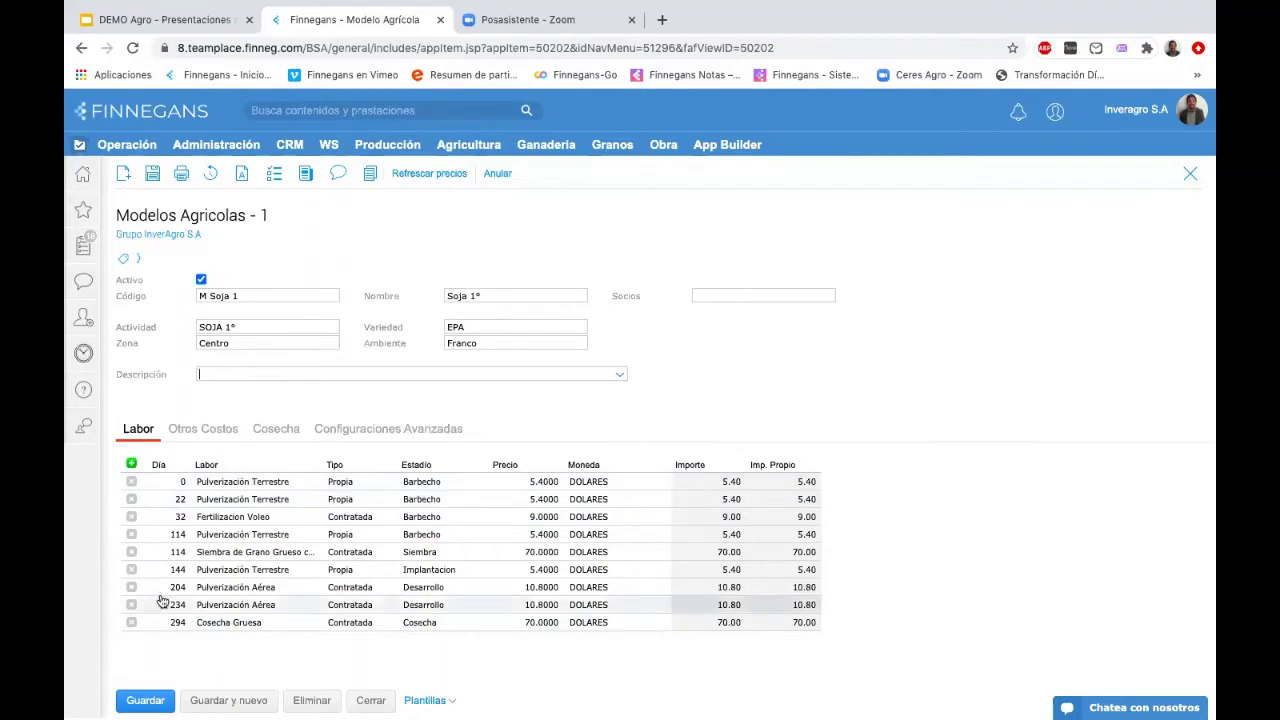
- Open the model's day 0 Pulverización Terrestre labor and check its Tipo options and price
left_click(234, 487)
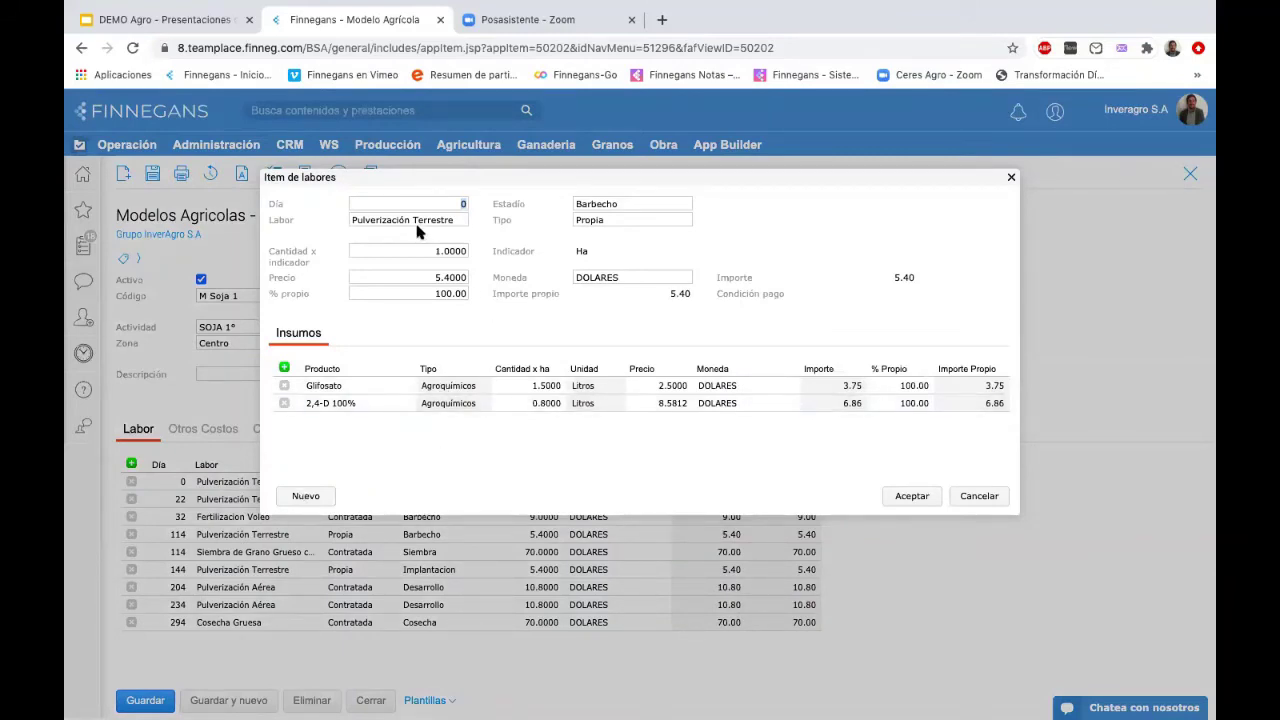
left_click(612, 224)
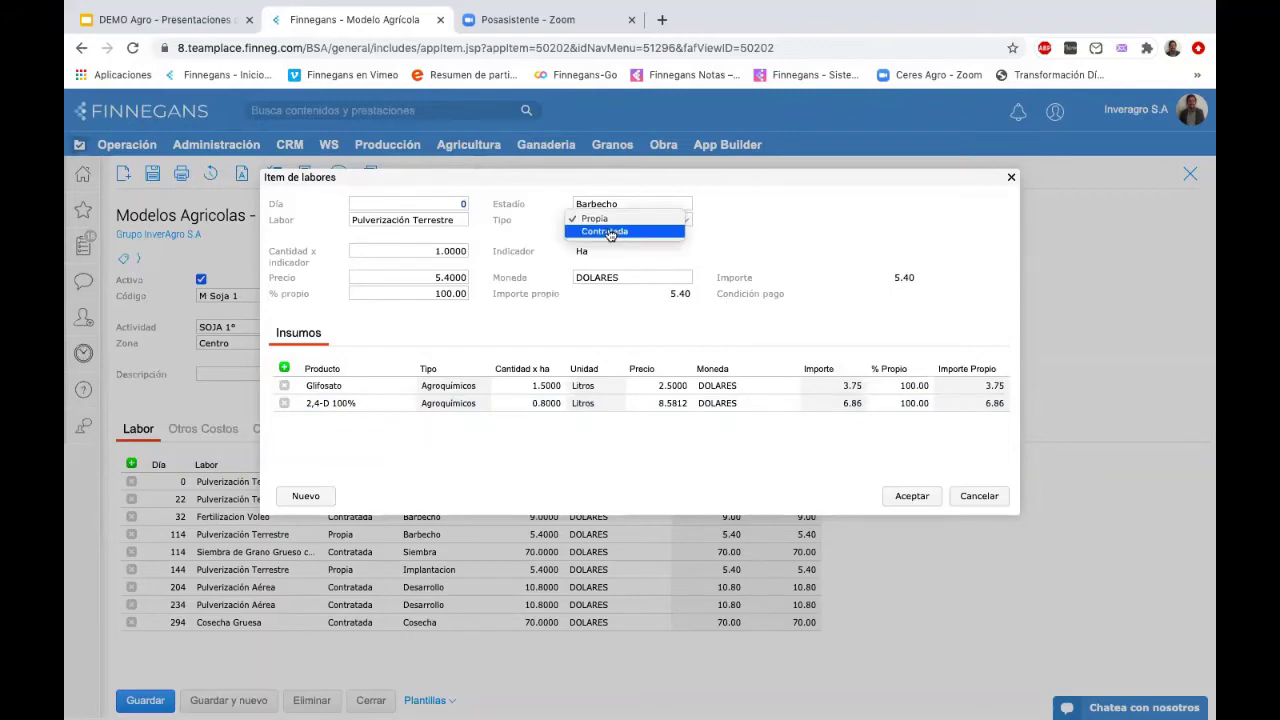
left_click(512, 230)
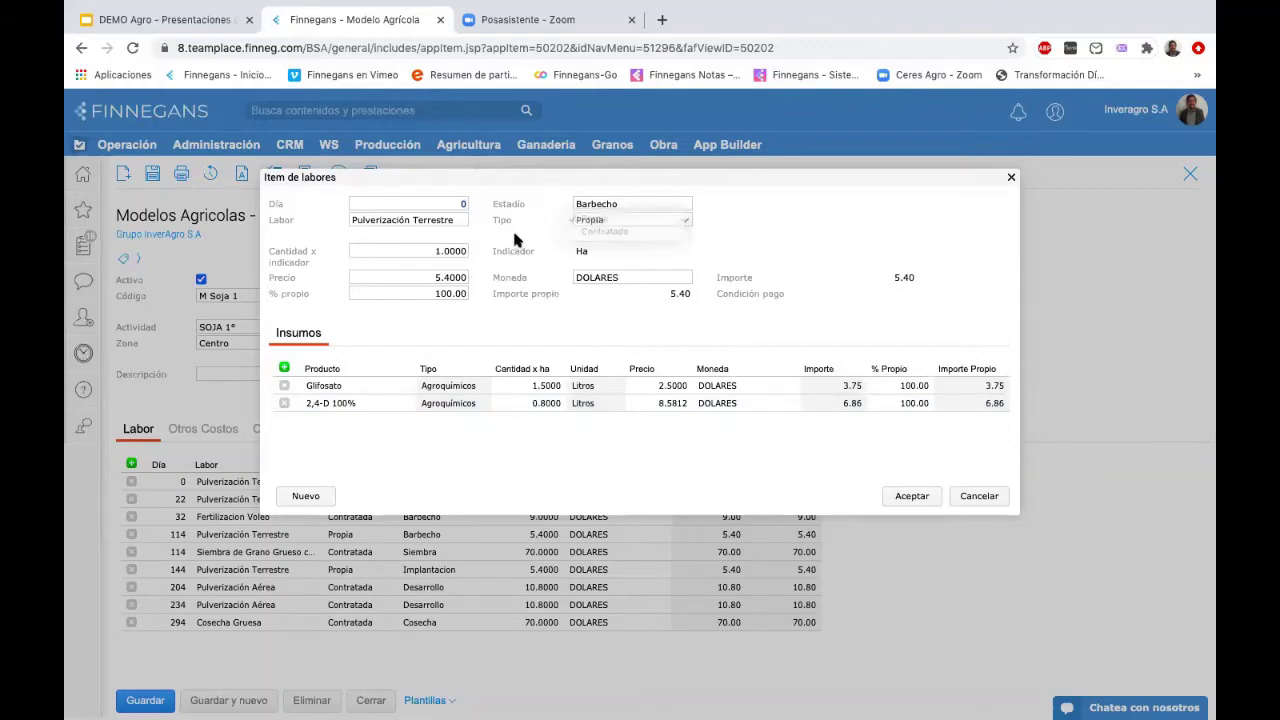
left_click(401, 276)
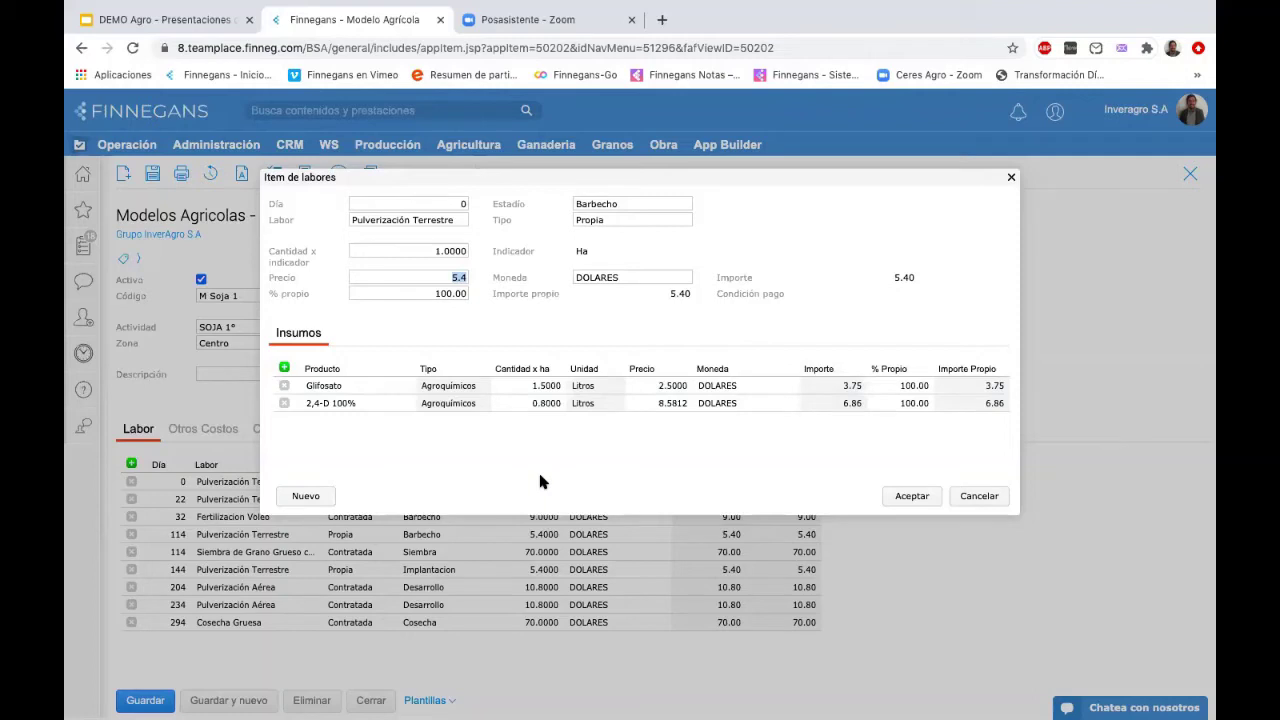
- Try adding Karate Zeon to the labor's Insumos, remove that row, and close the labor without accepting changes
left_click(285, 369)
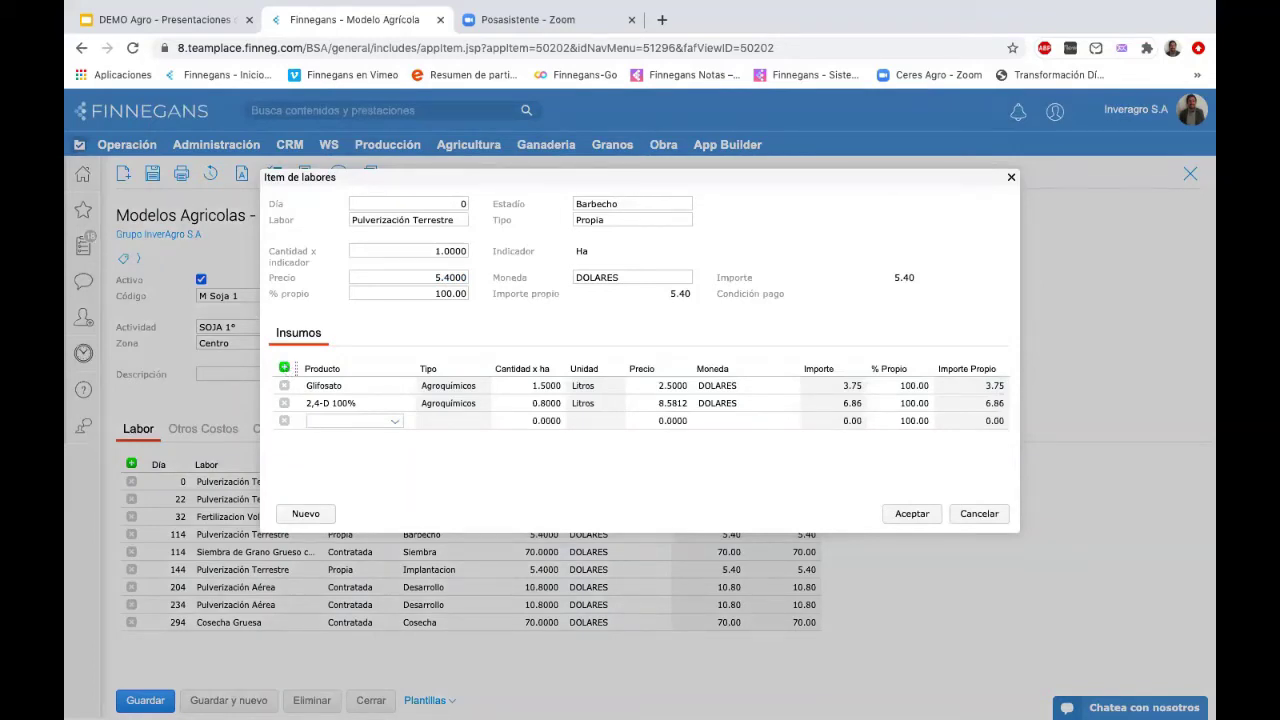
type("kar")
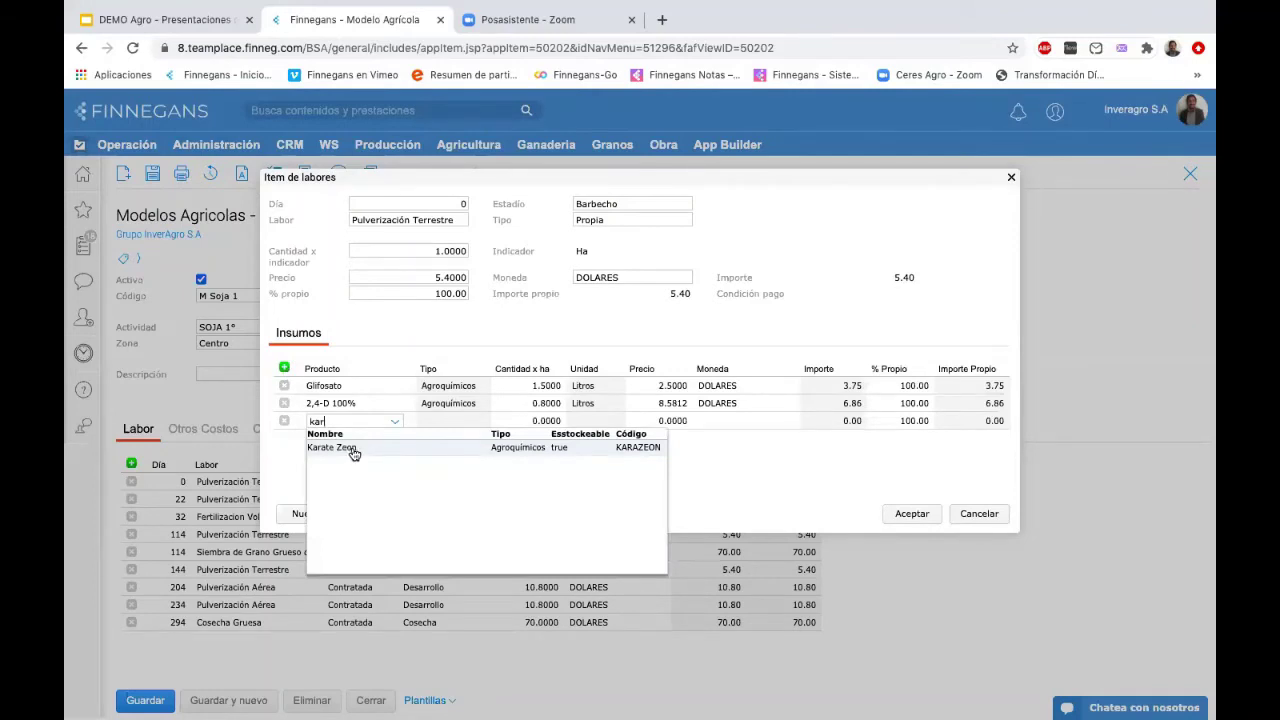
left_click(351, 449)
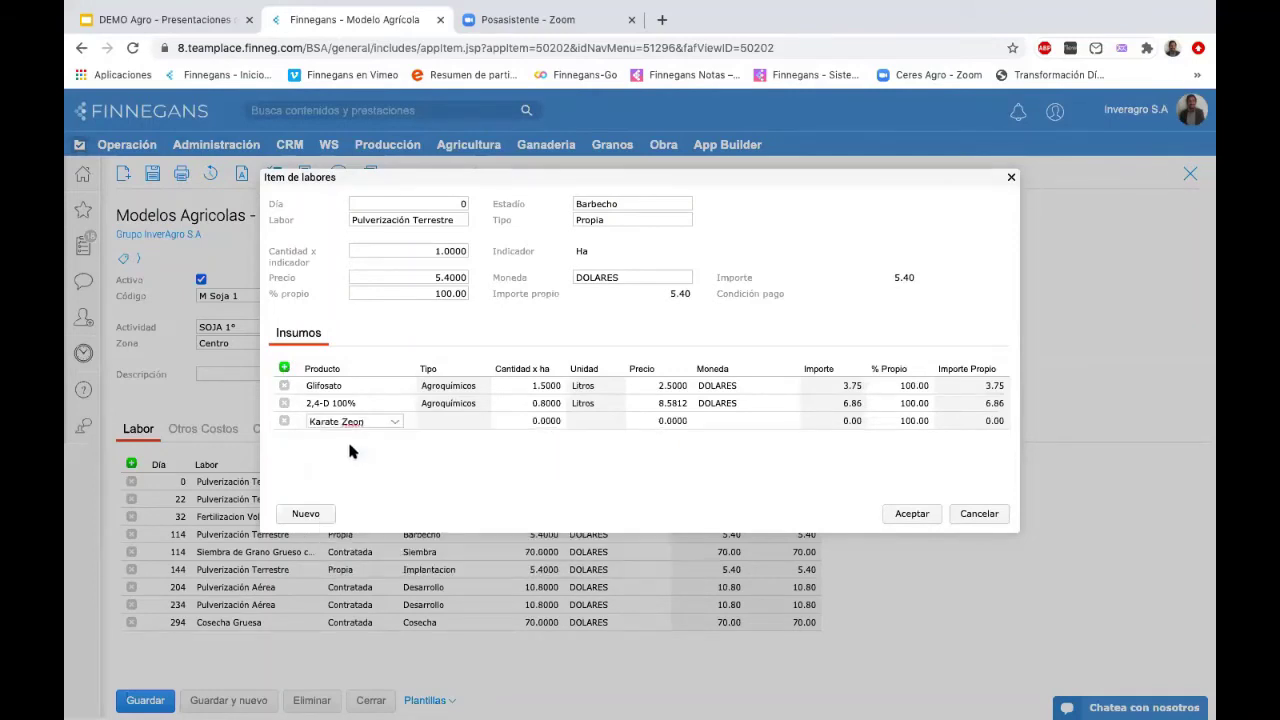
left_click(441, 427)
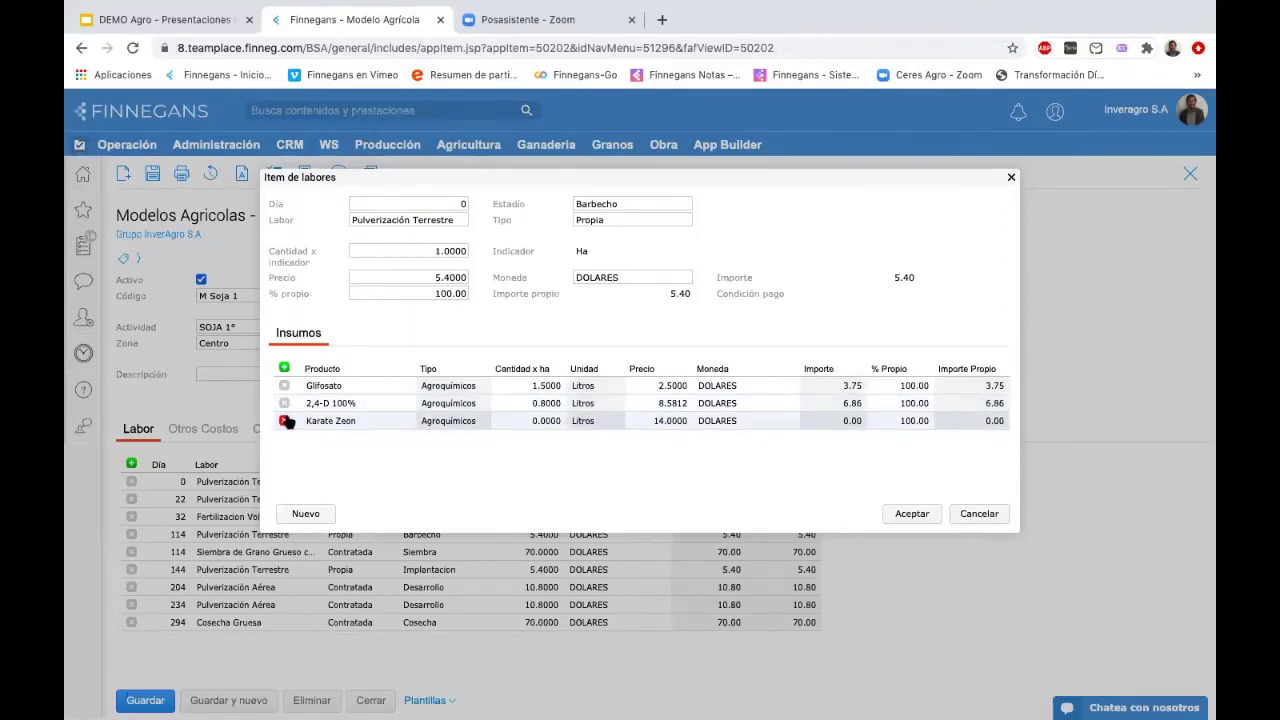
left_click(286, 421)
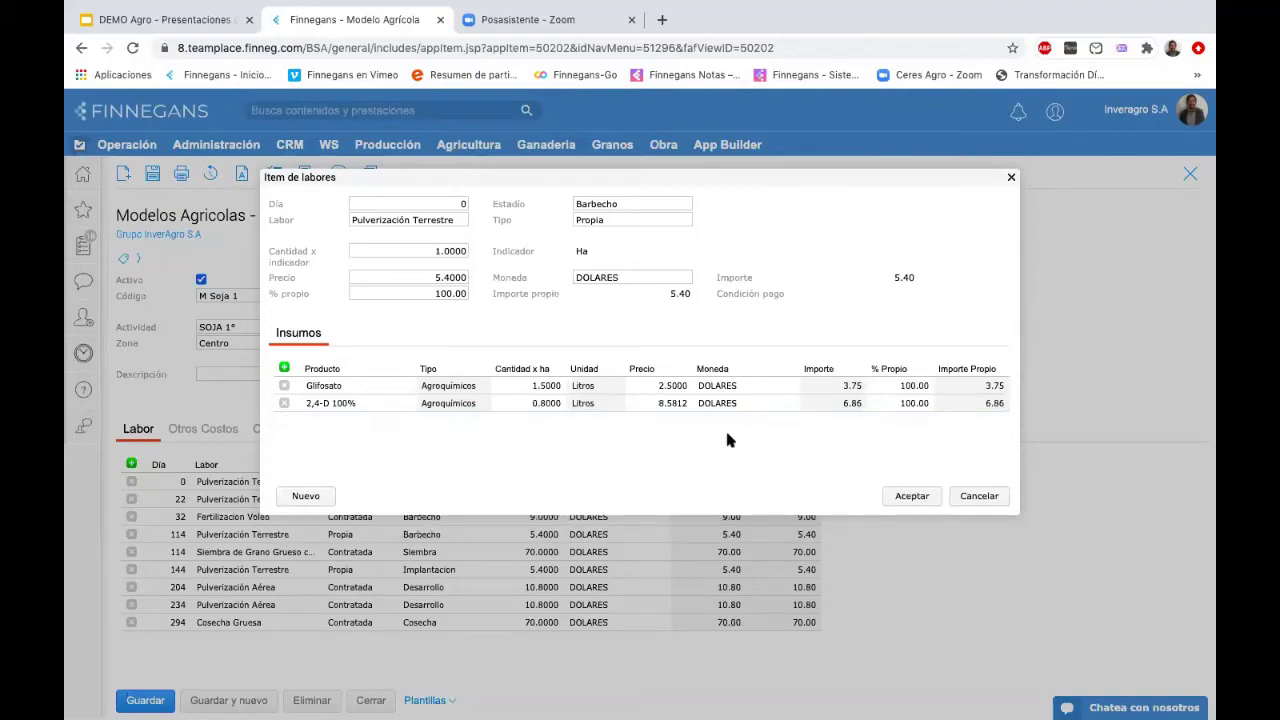
left_click(978, 497)
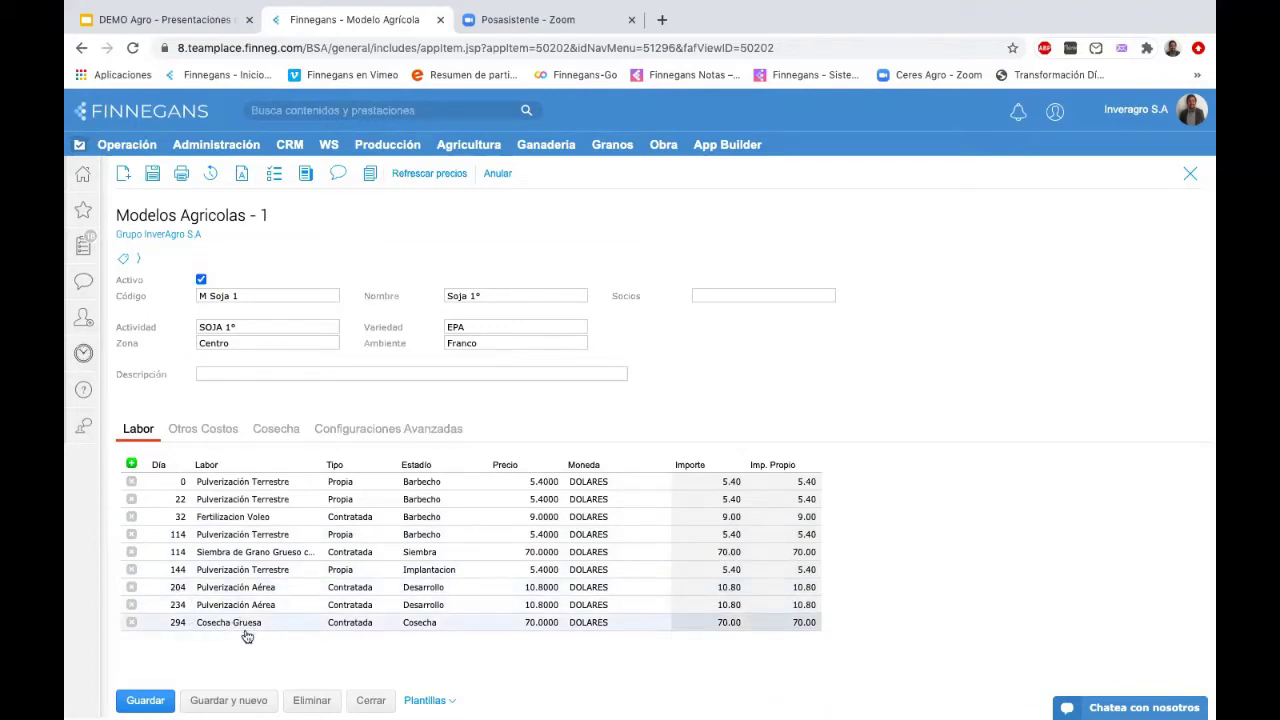
- Check the production and price details of the Cosecha Gruesa labor and close it without accepting changes
double_click(281, 625)
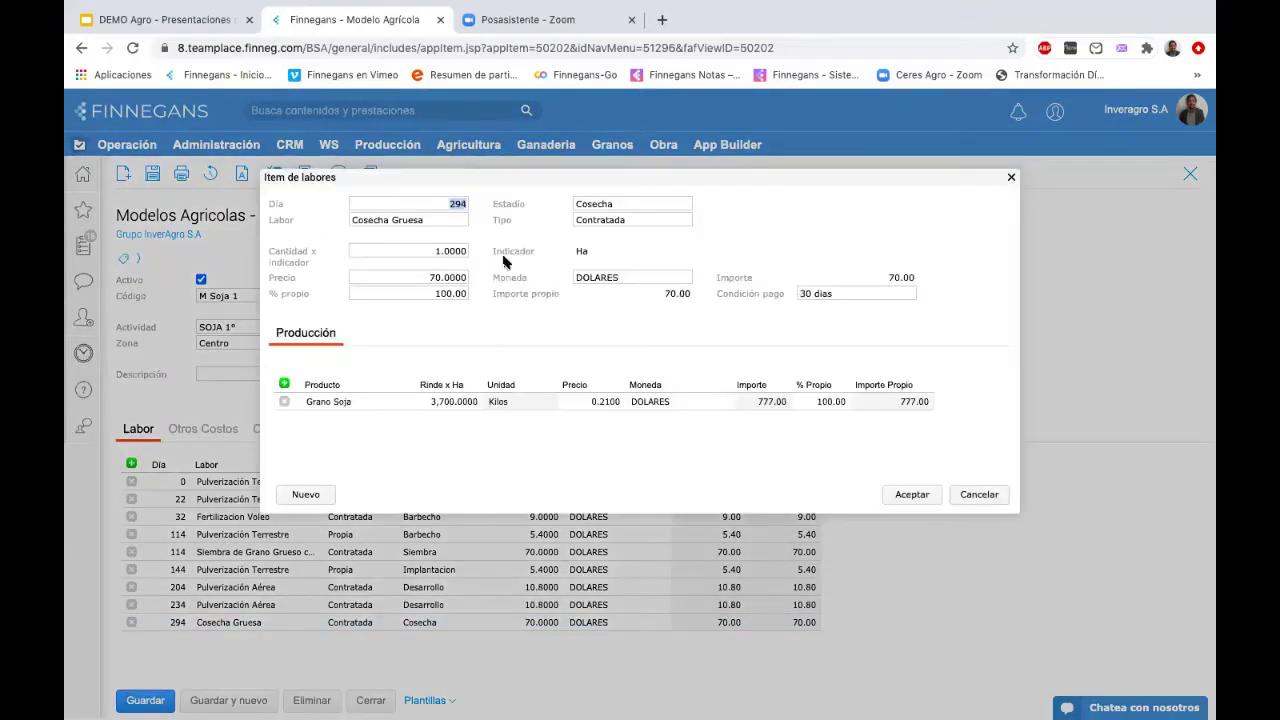
left_click(422, 272)
left_click(977, 495)
- Review the model's Otros Costos, checking the details of the Arrendamiento De Campo item and closing it
left_click(205, 432)
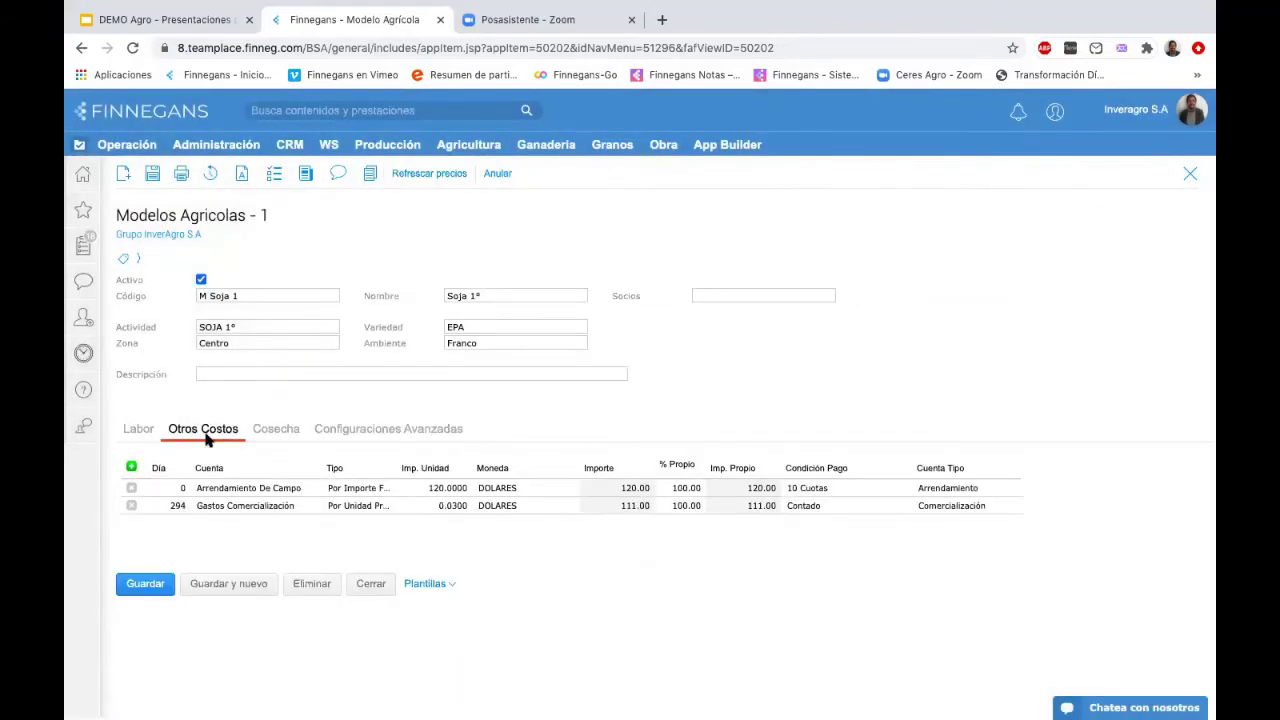
double_click(242, 490)
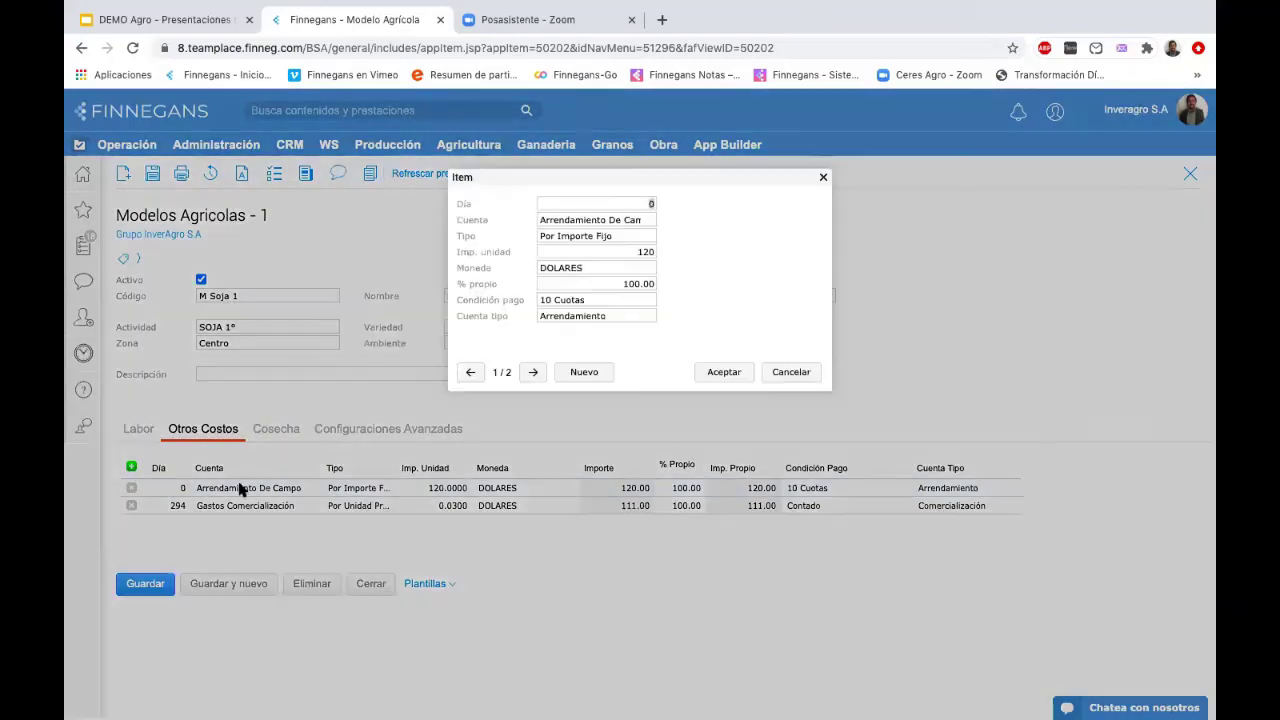
left_click(822, 179)
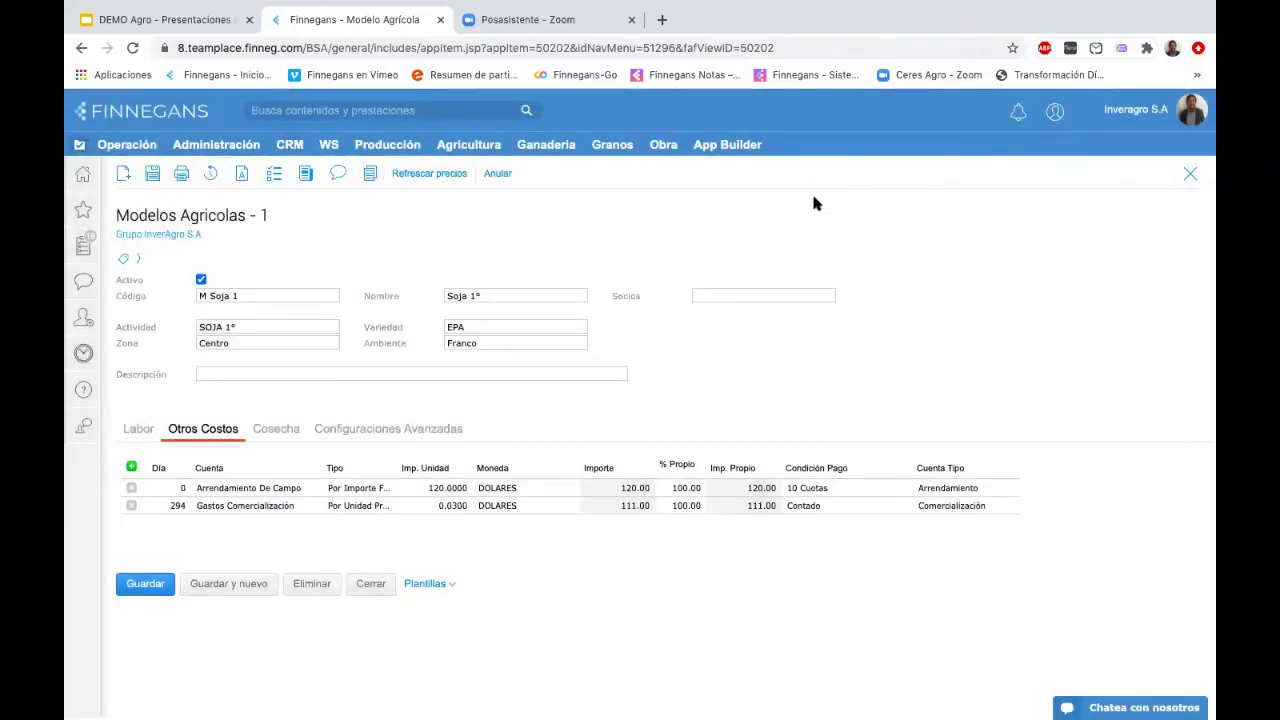
- Review the model's Cosecha and Configuraciones Avanzadas, and close the model without saving
left_click(277, 429)
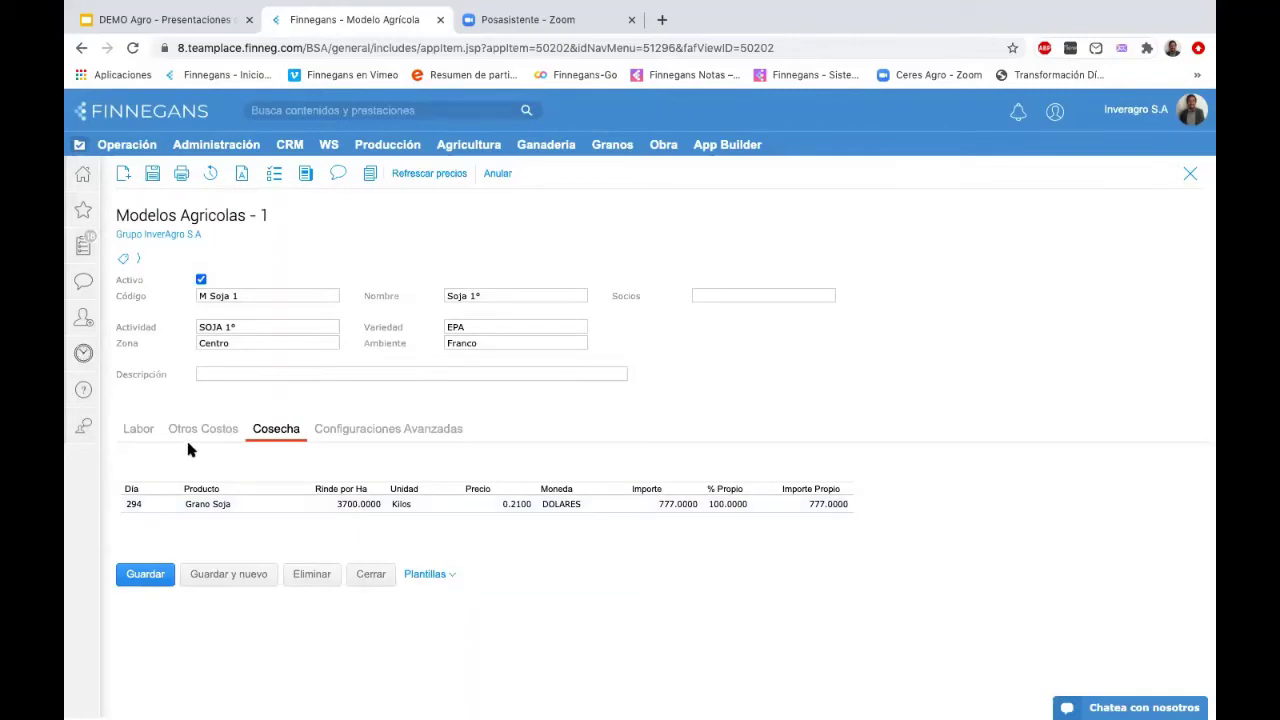
left_click(397, 438)
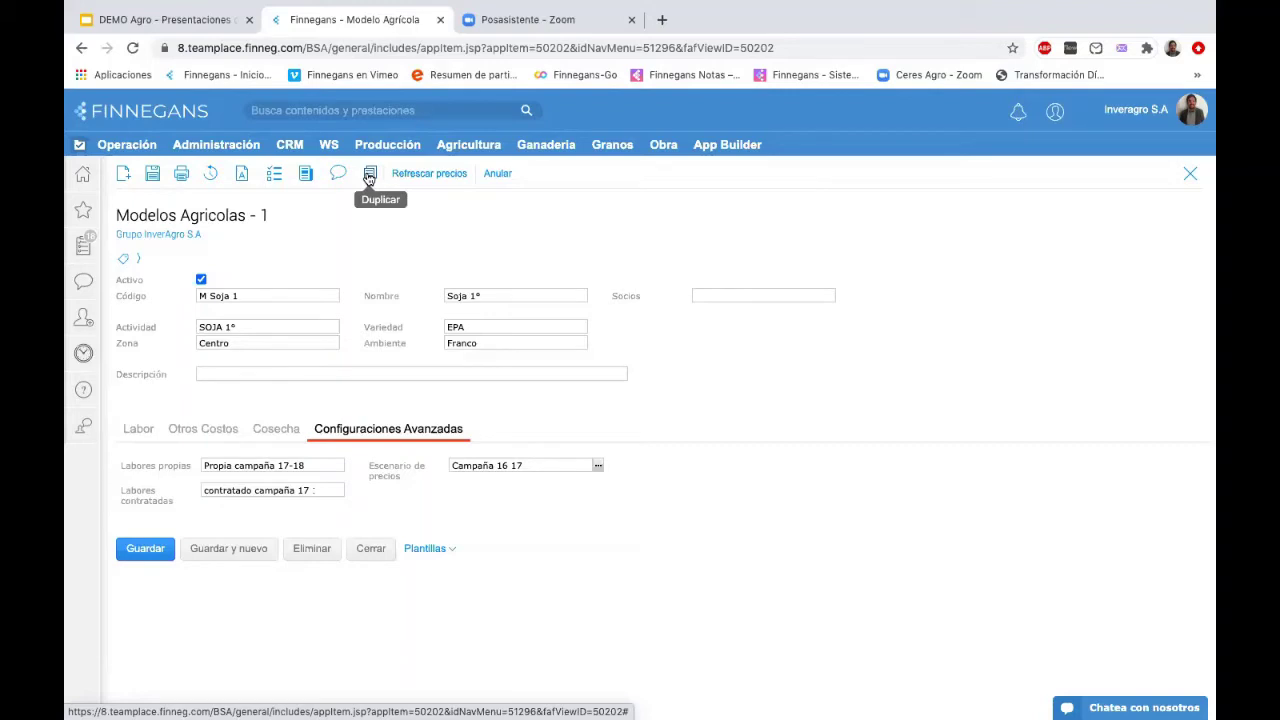
left_click(369, 550)
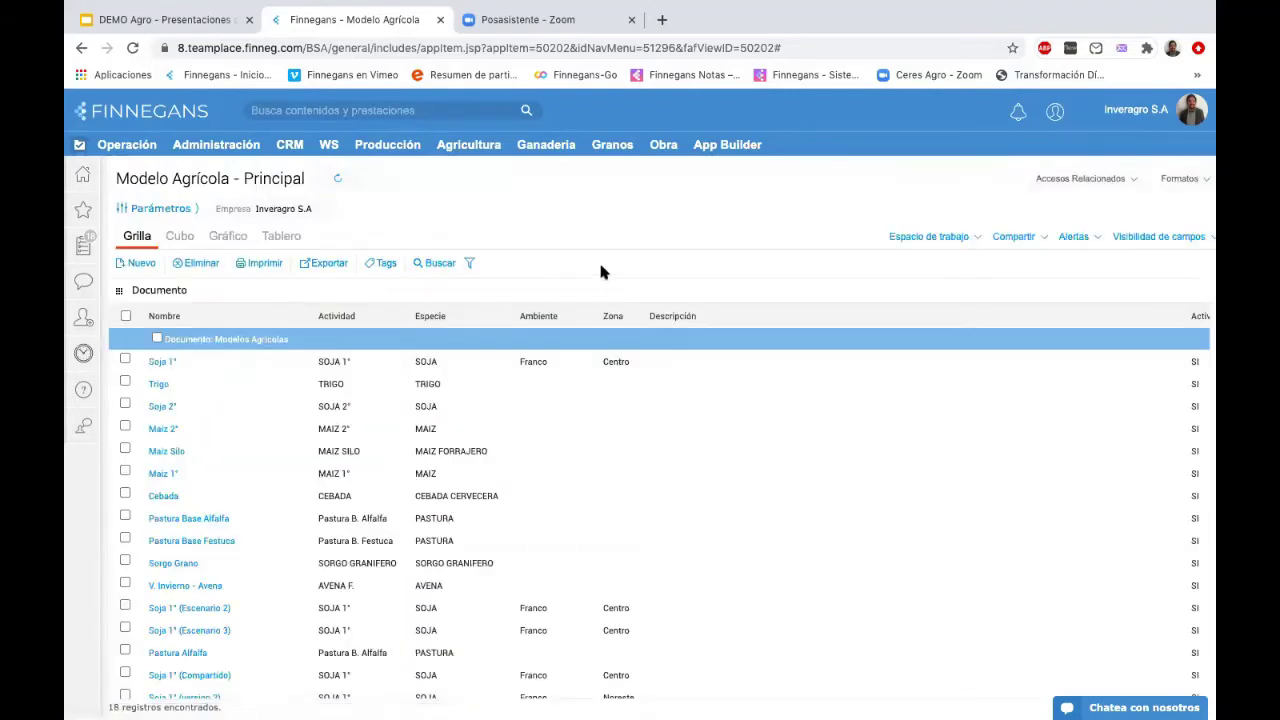
- Open the agricultural model analysis tool (Herramienta de análisis modelo agrícola) and set its currency to DOLARES
mouse_move(463, 156)
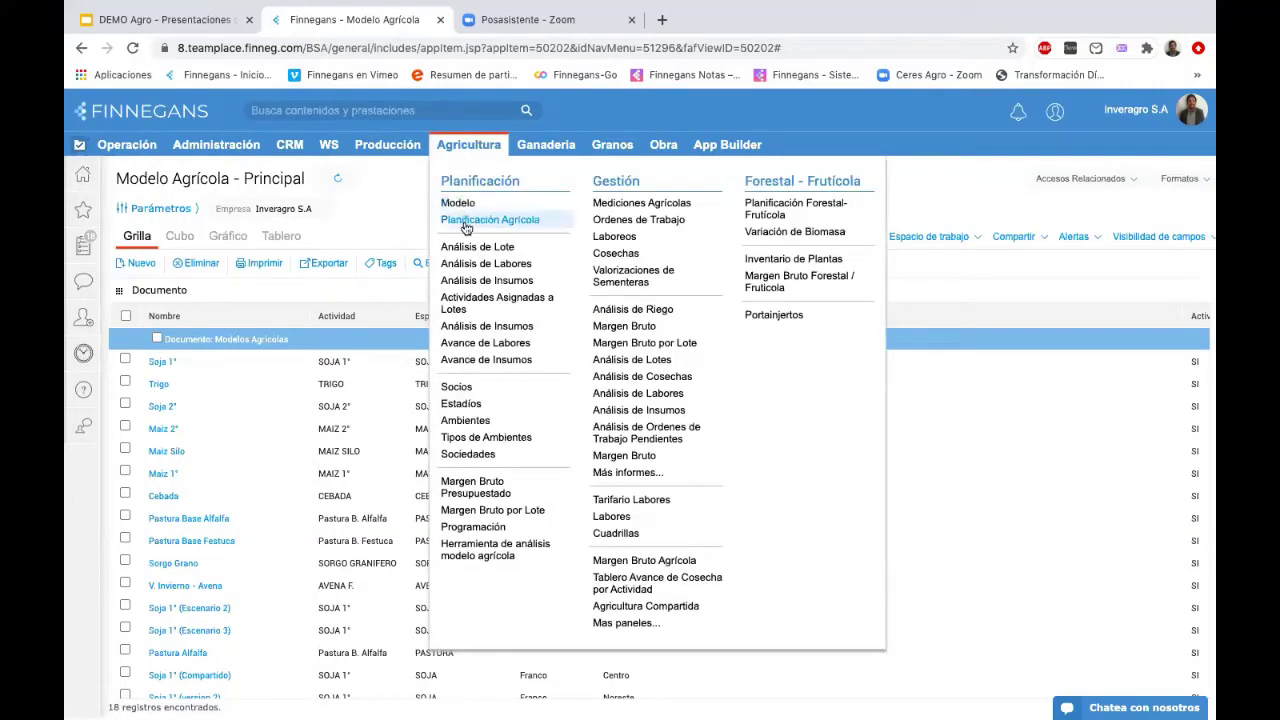
left_click(498, 552)
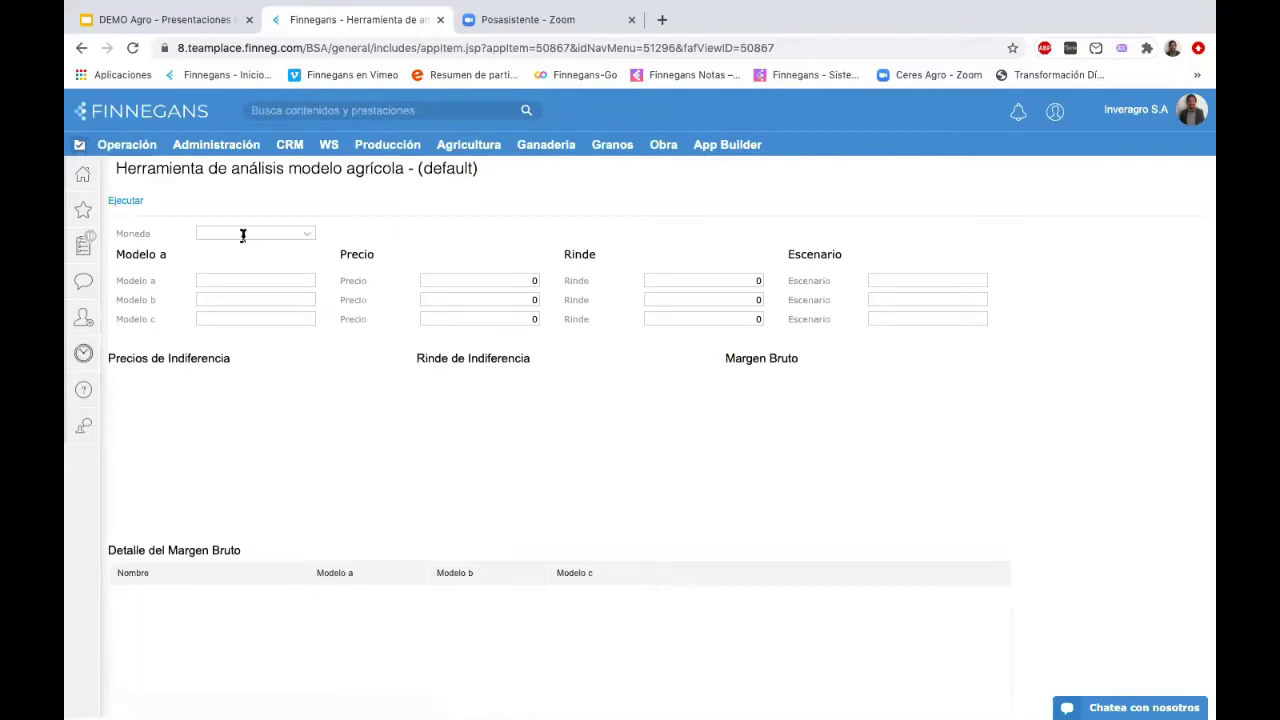
type("dola")
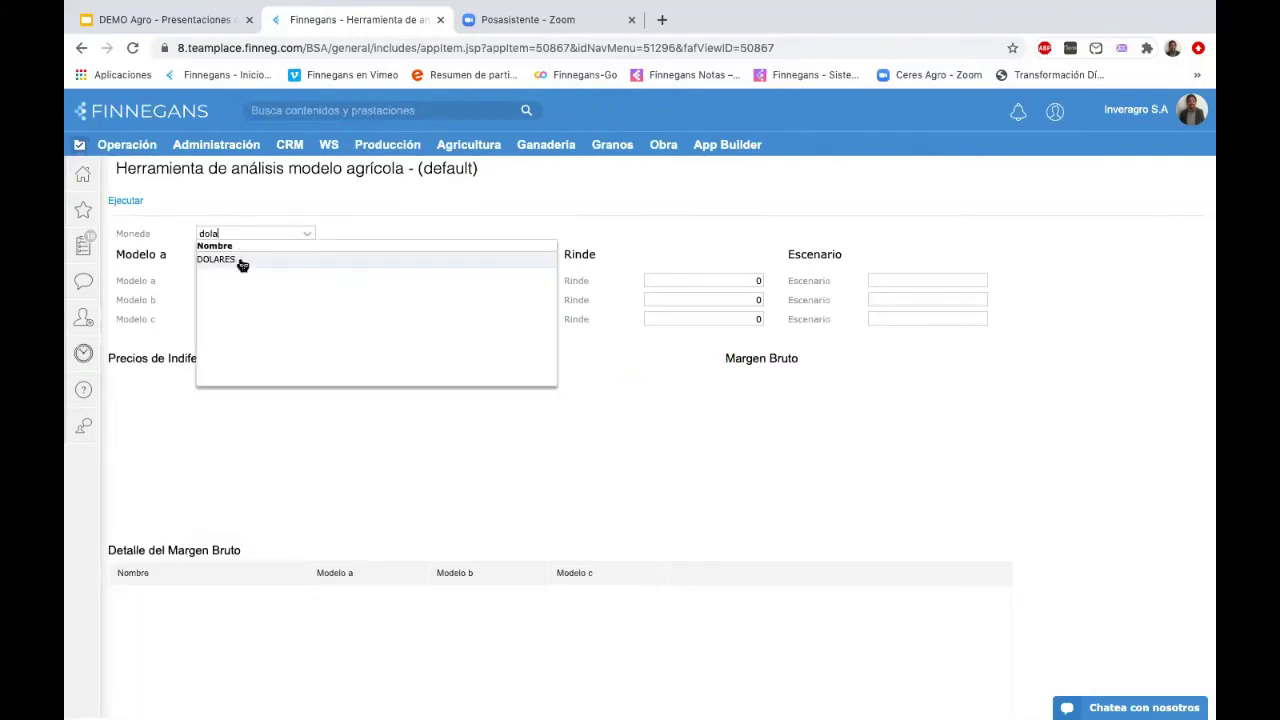
left_click(241, 261)
- Run the comparison with Soja 1º as Modelo a, Soja 1º (Escenario 2) as Modelo b and Maiz 1º as Modelo c
left_click(240, 279)
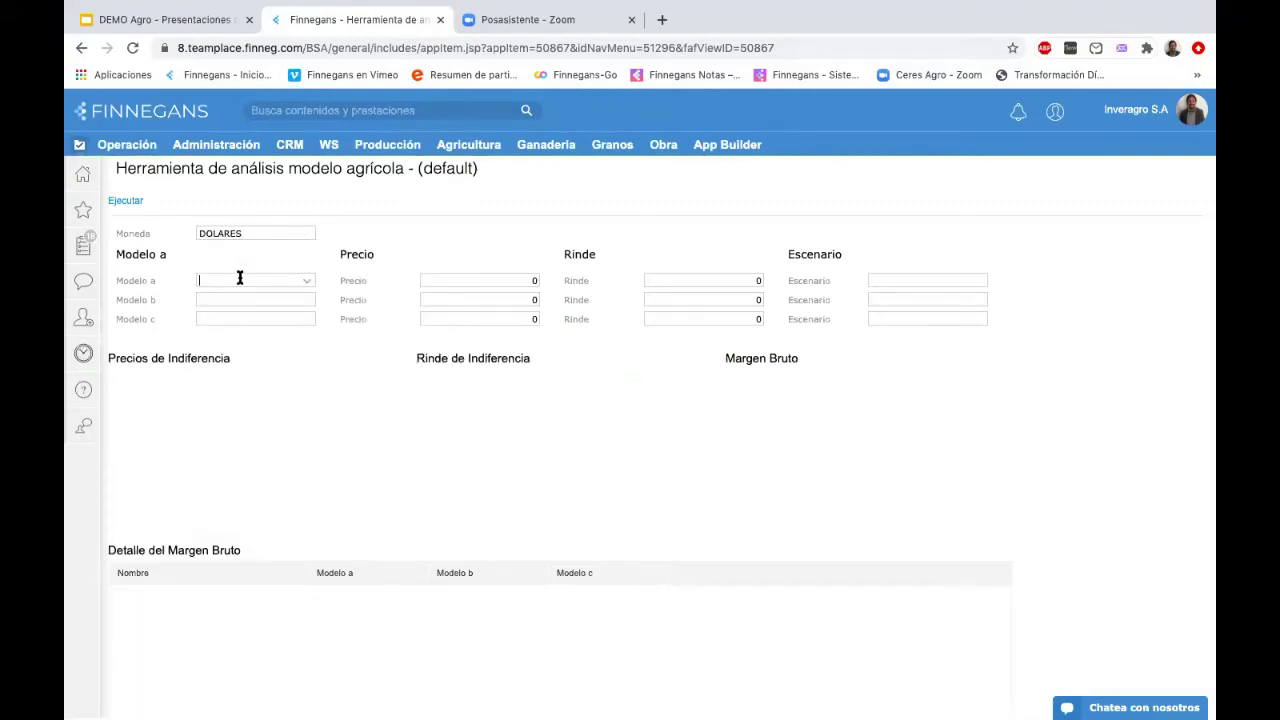
type("soja")
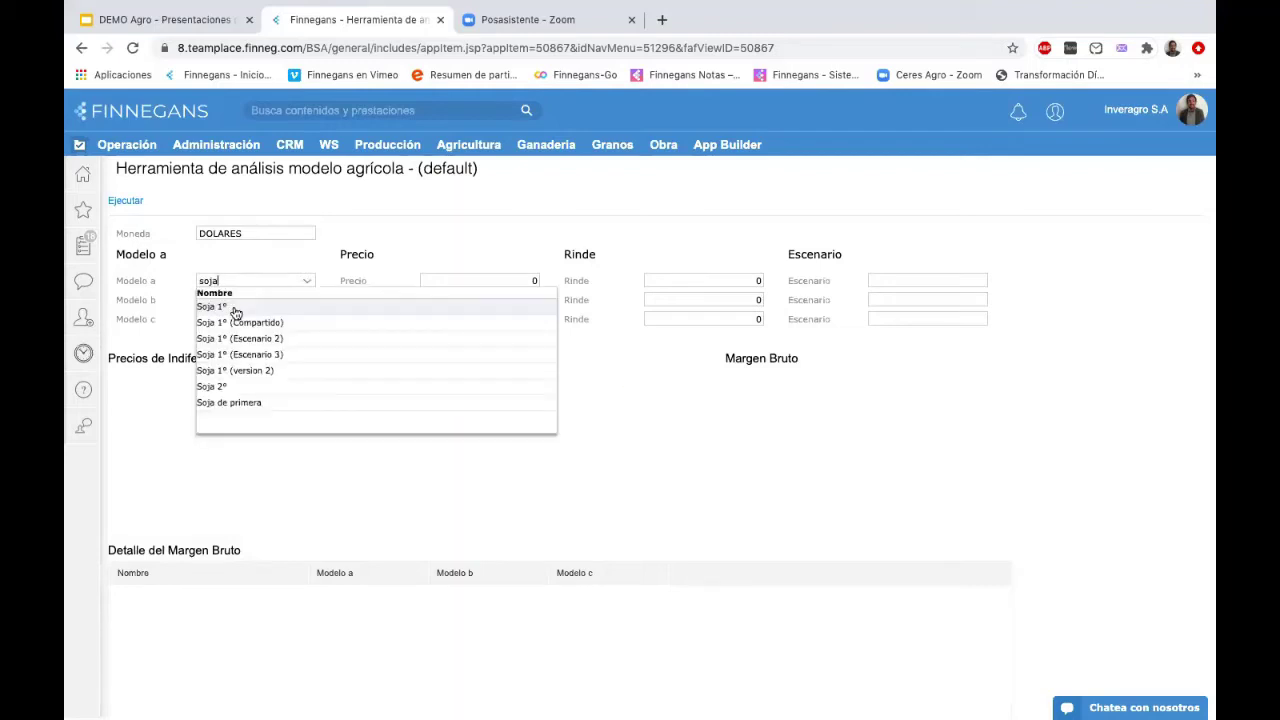
left_click(234, 307)
type("s")
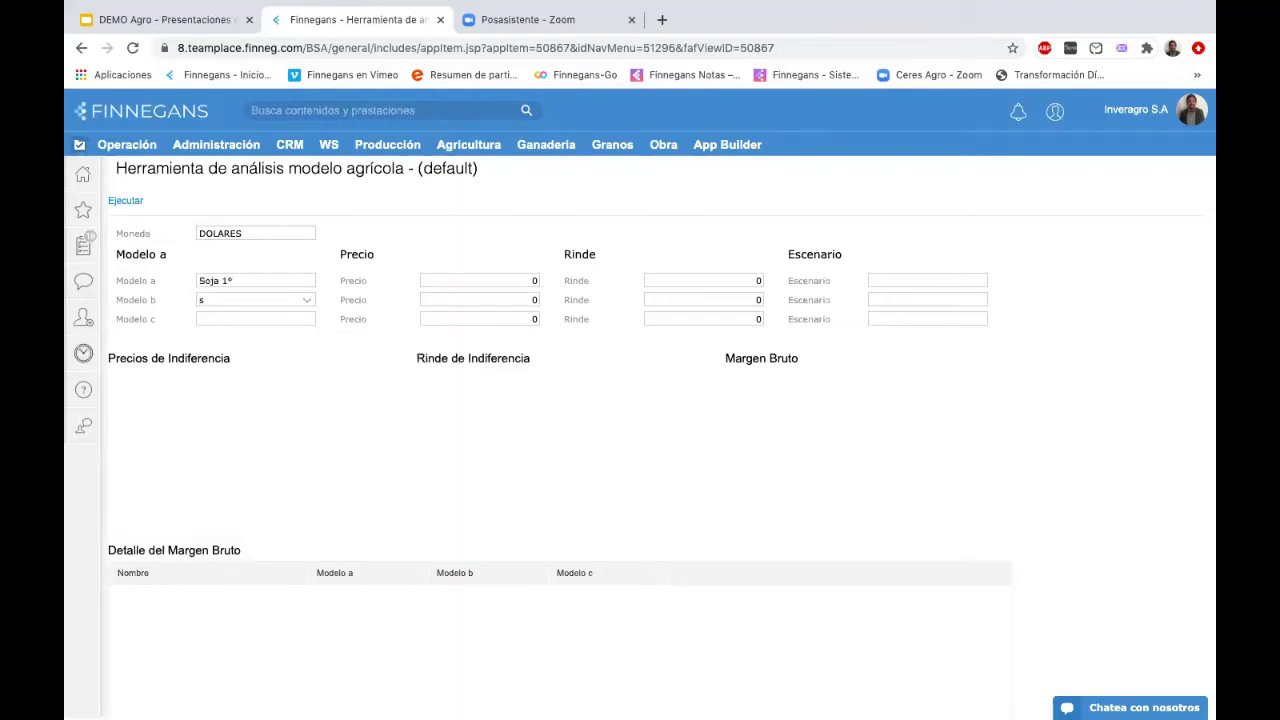
type("oja")
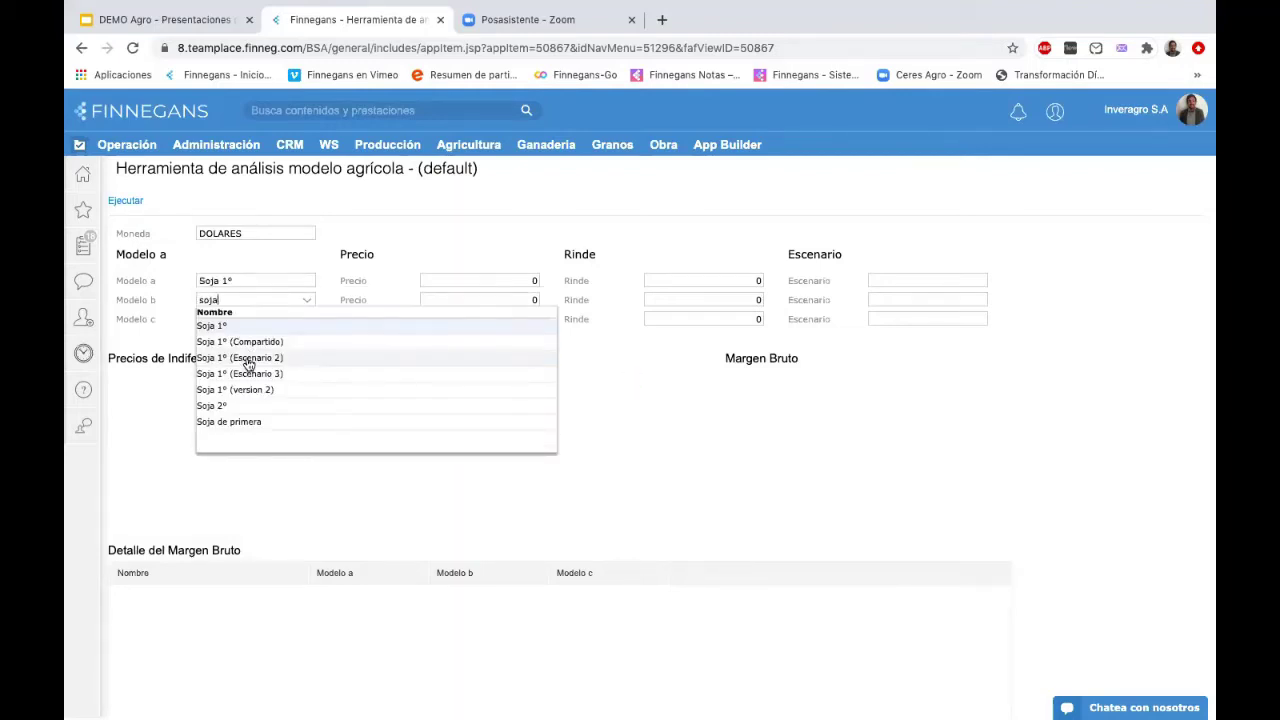
left_click(248, 360)
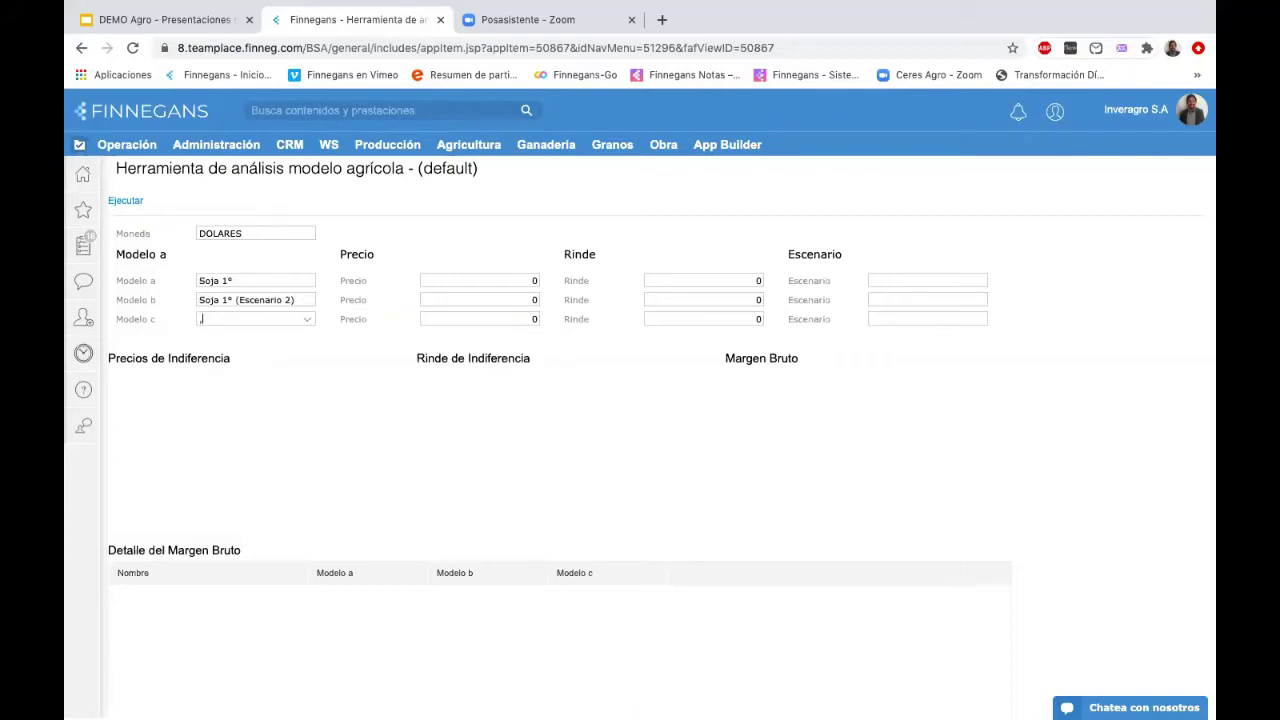
type("maiz")
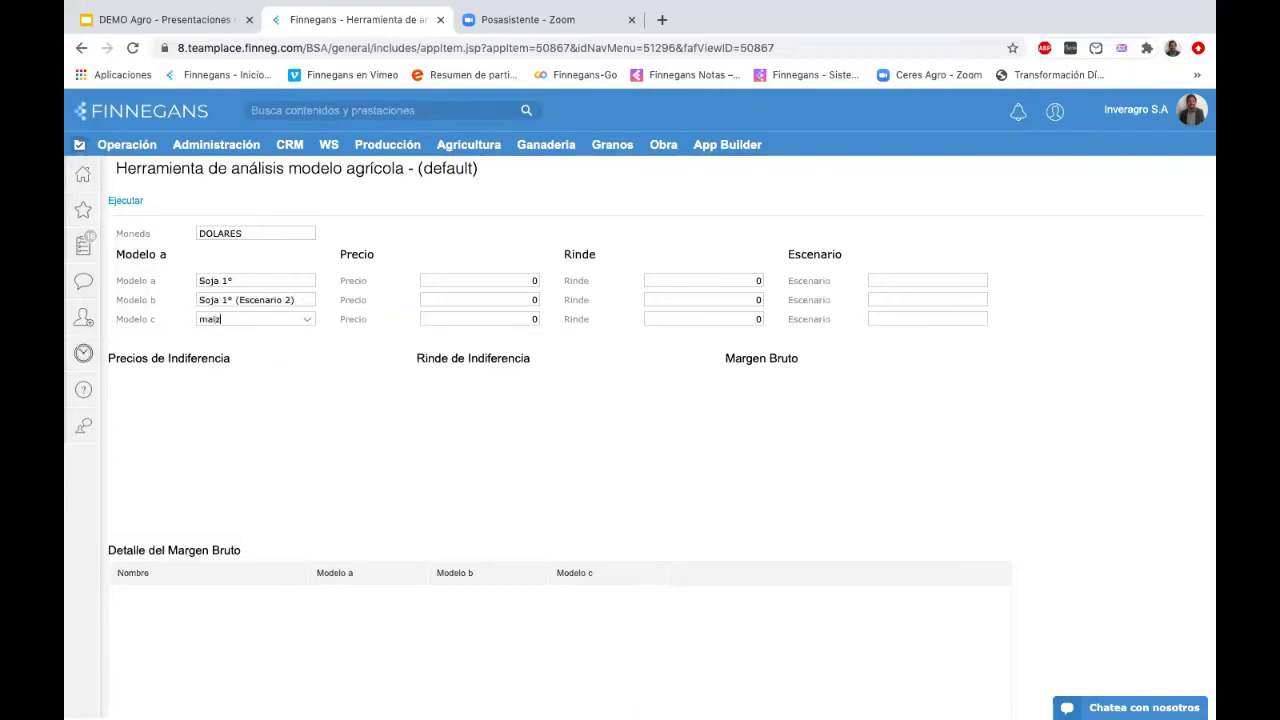
left_click(238, 343)
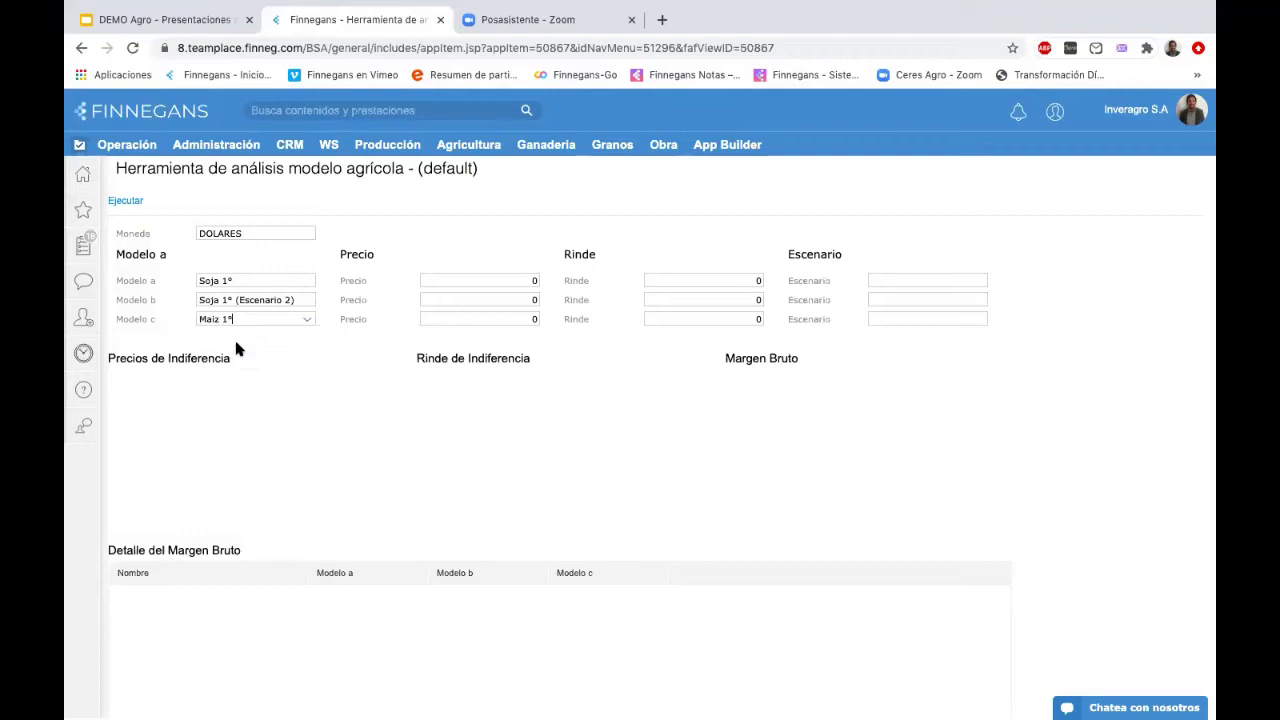
left_click(121, 203)
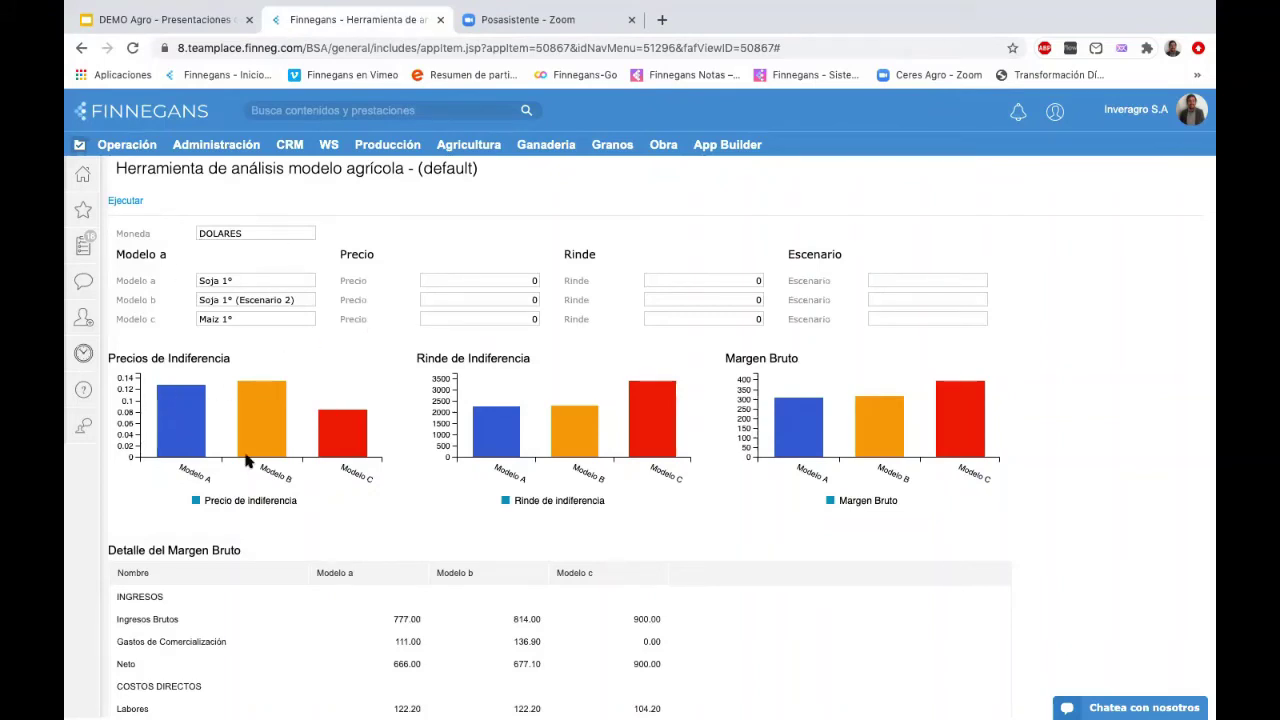
- Examine the three models' values in the Precios de Indiferencia, Rinde de Indiferencia and Margen Bruto charts
mouse_move(330, 442)
mouse_move(580, 388)
mouse_move(776, 384)
mouse_move(558, 452)
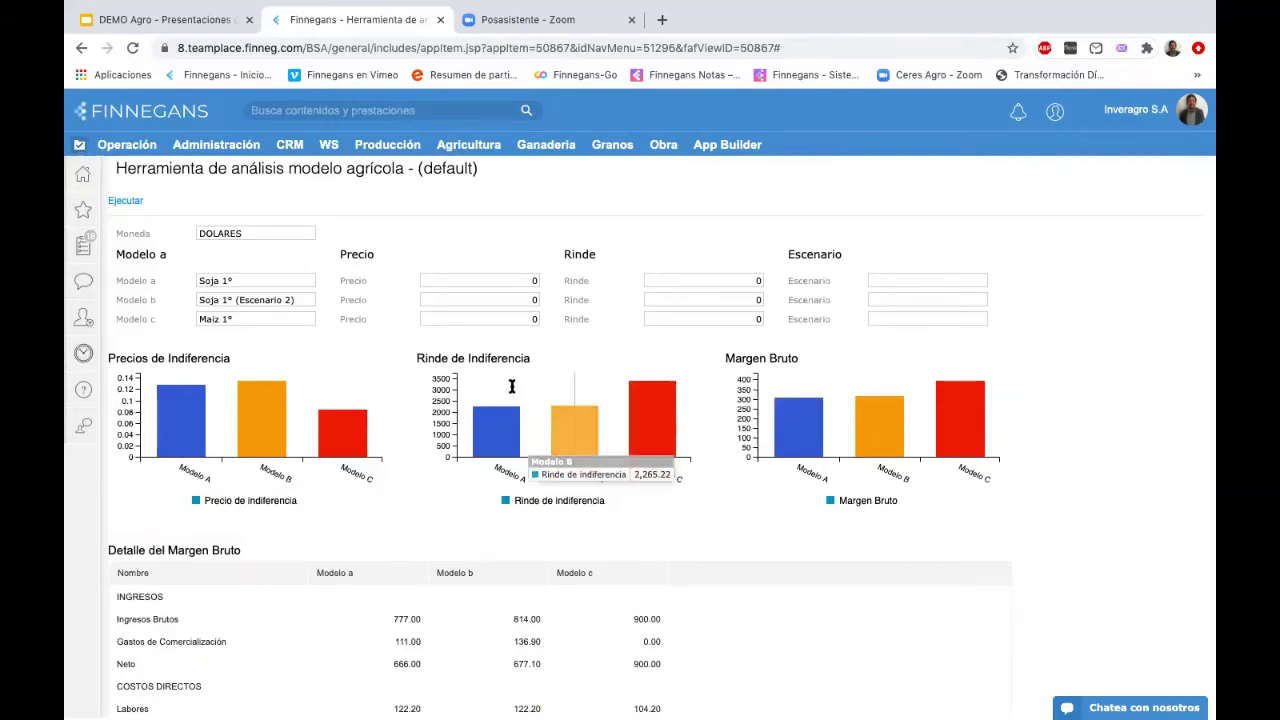
- Look over the comparison's Precio and Escenario inputs and examine the Detalle del Margen Bruto table through MARGEN BRUTO FINAL
left_click(446, 285)
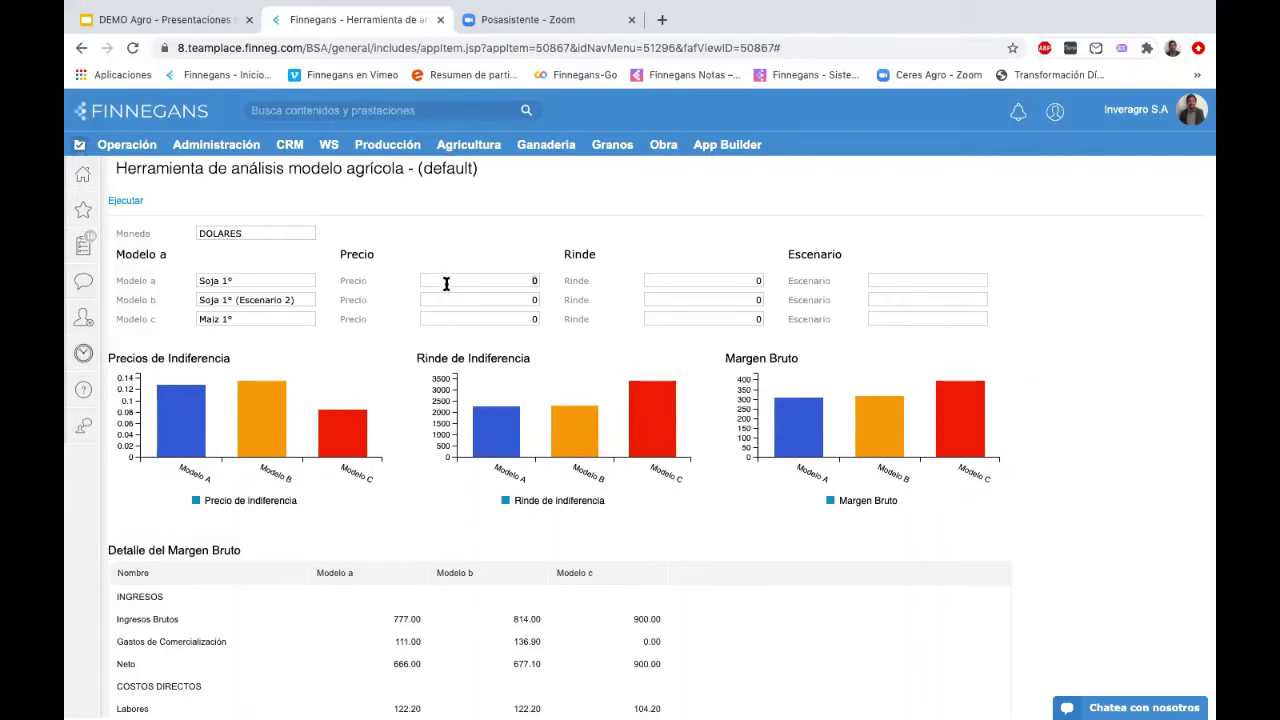
double_click(446, 283)
left_click(936, 279)
scroll(1043, 350, "down", 1)
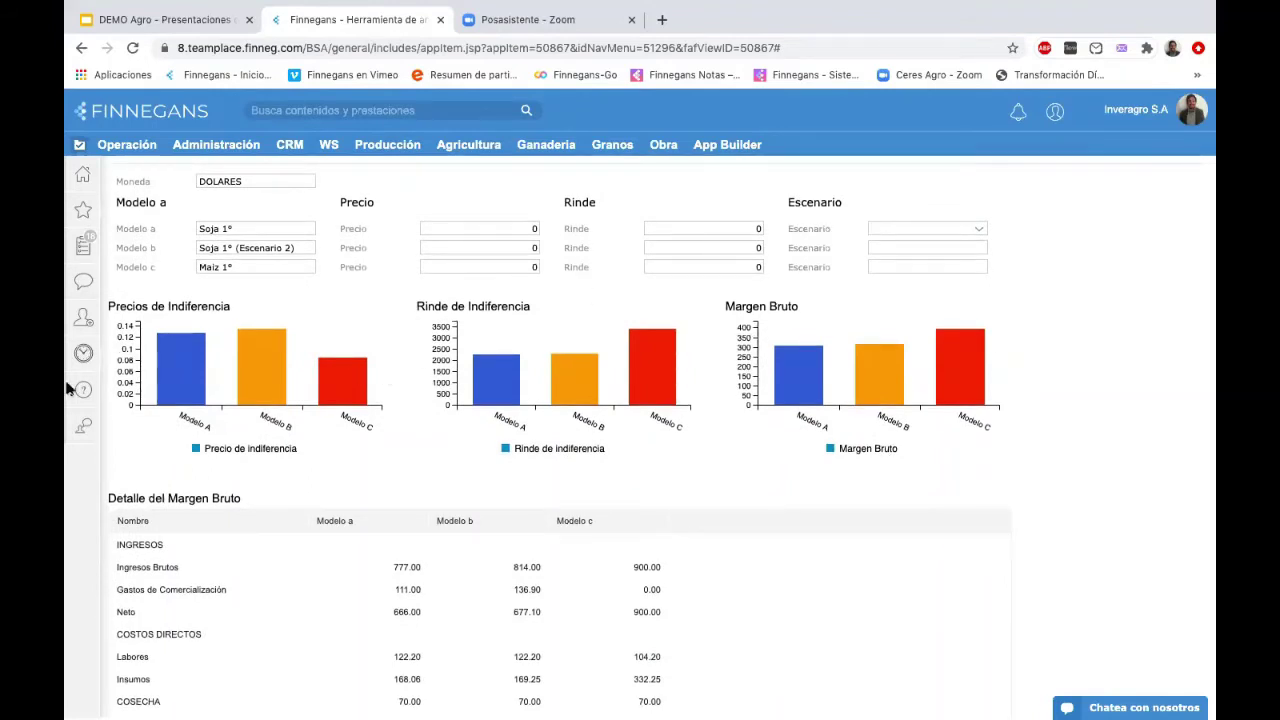
scroll(211, 466, "down", 3)
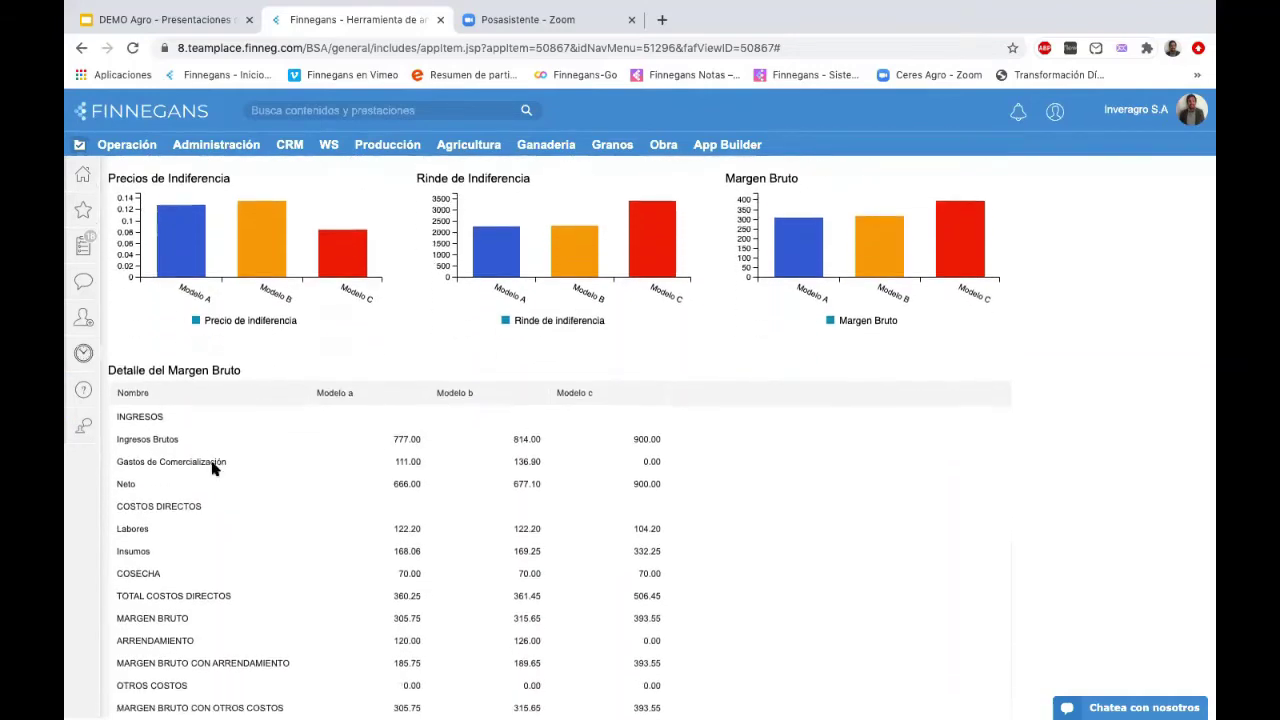
scroll(212, 466, "down", 2)
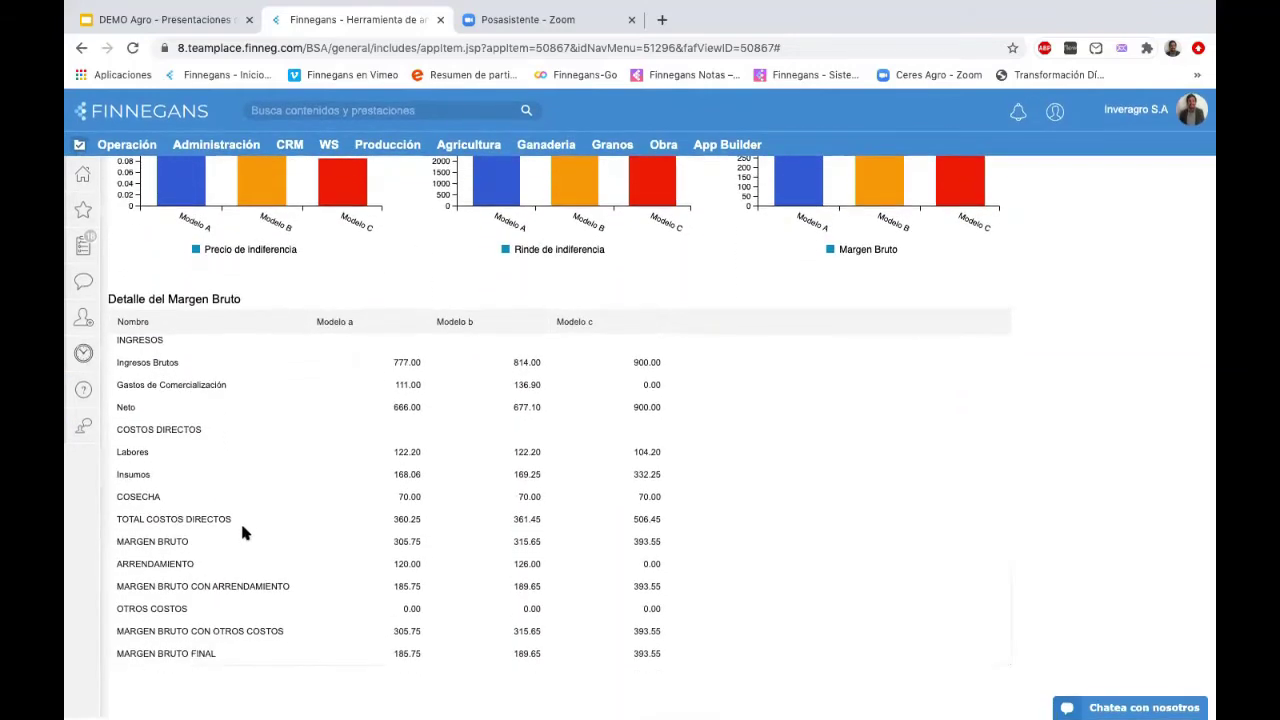
scroll(242, 533, "up", 1)
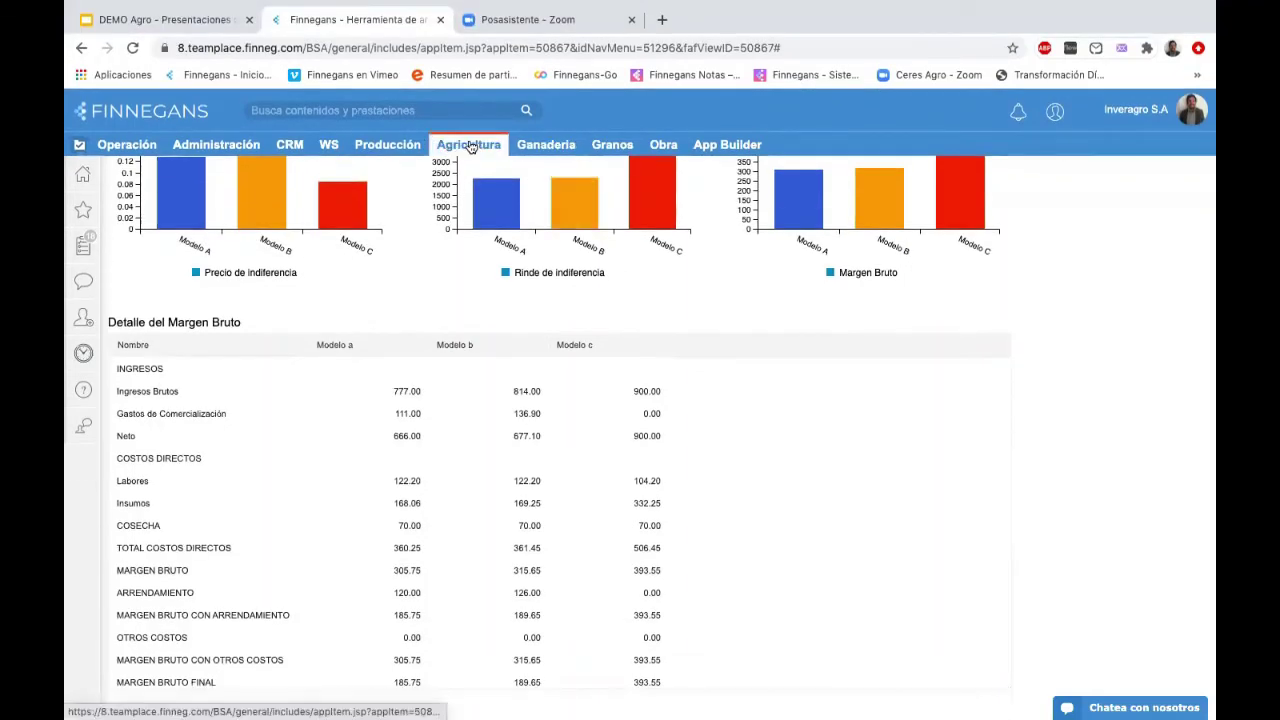
- Open Planificación Agrícola FRA 1718 for CAMPAÑA 17-18 at Epoge and additionally group the grid by Modelo
left_click(476, 146)
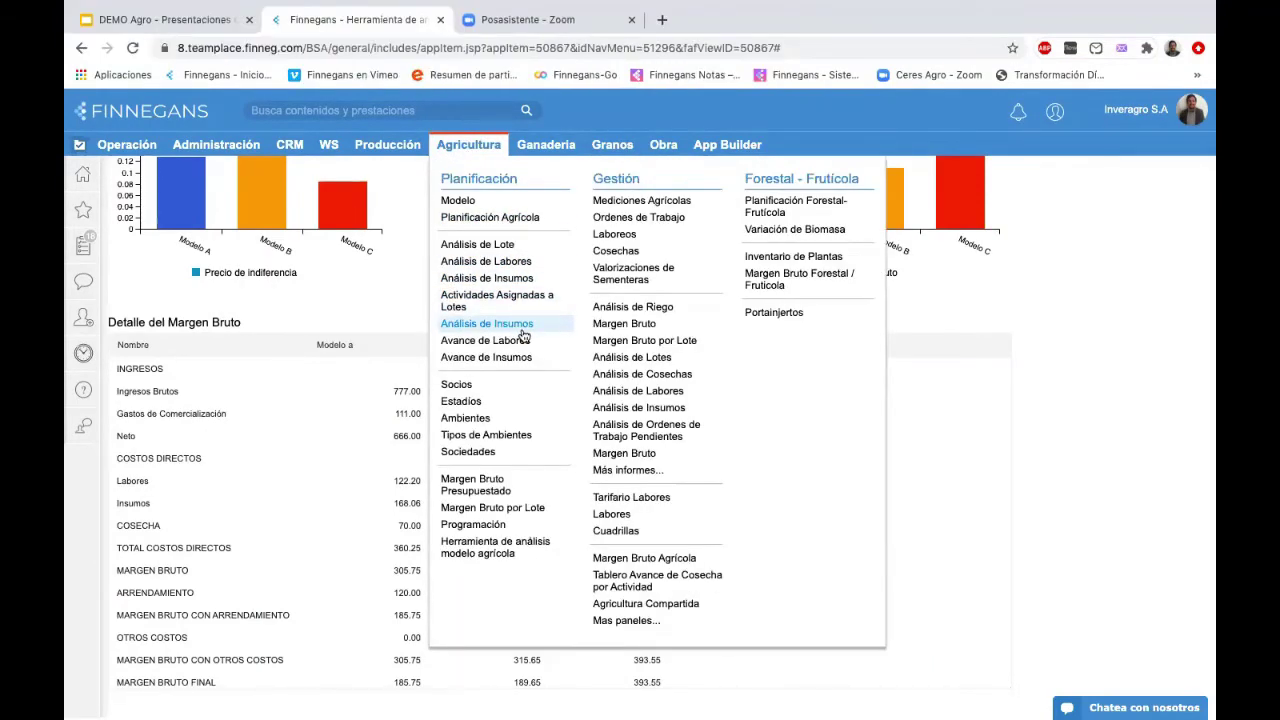
left_click(530, 228)
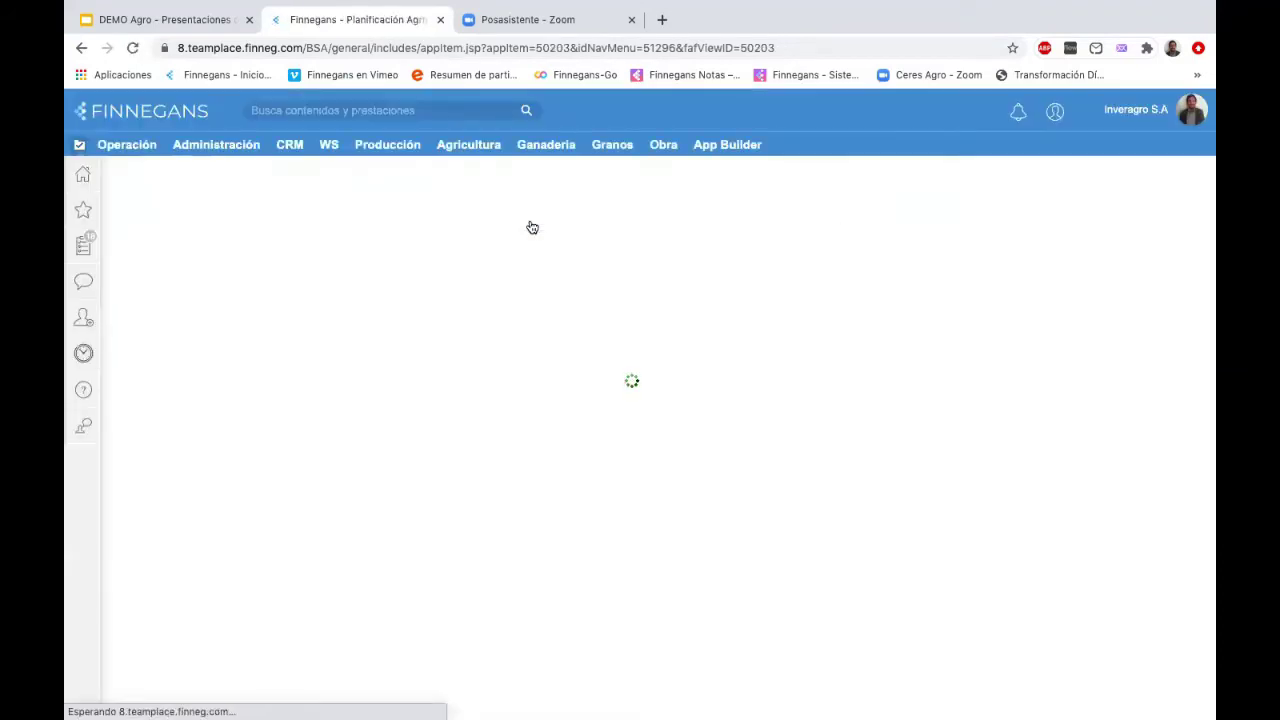
left_click(553, 373)
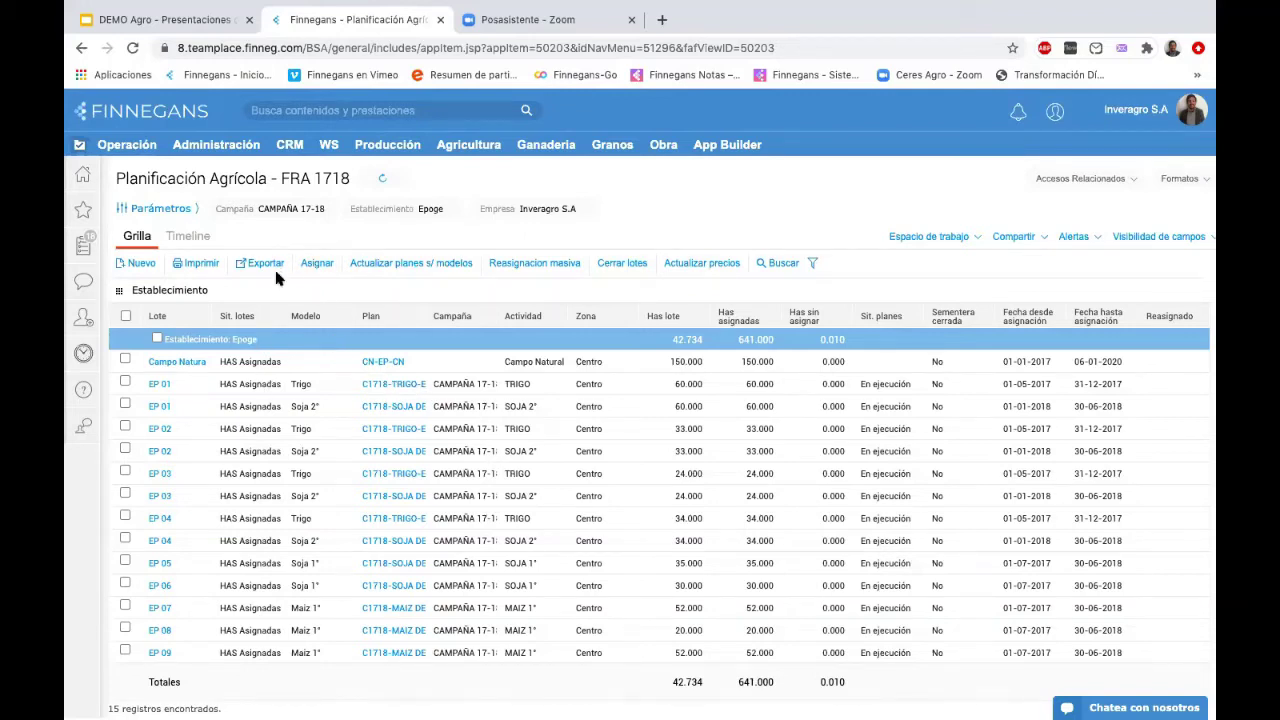
left_click(305, 318)
left_click(314, 371)
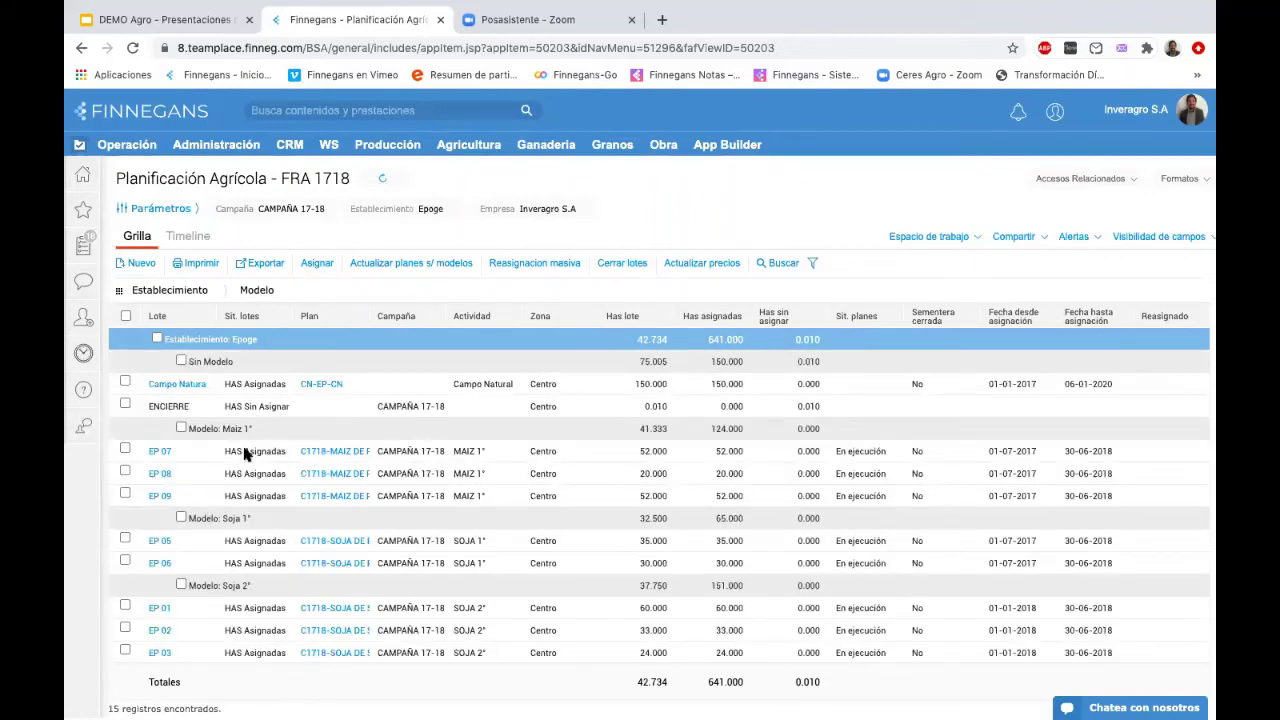
- Select lots EP 07, EP 08 and EP 09 under Maiz 1° and lots EP 05 and EP 06 under Soja 1°
left_click(125, 448)
left_click(125, 470)
left_click(125, 493)
left_click(125, 538)
left_click(125, 560)
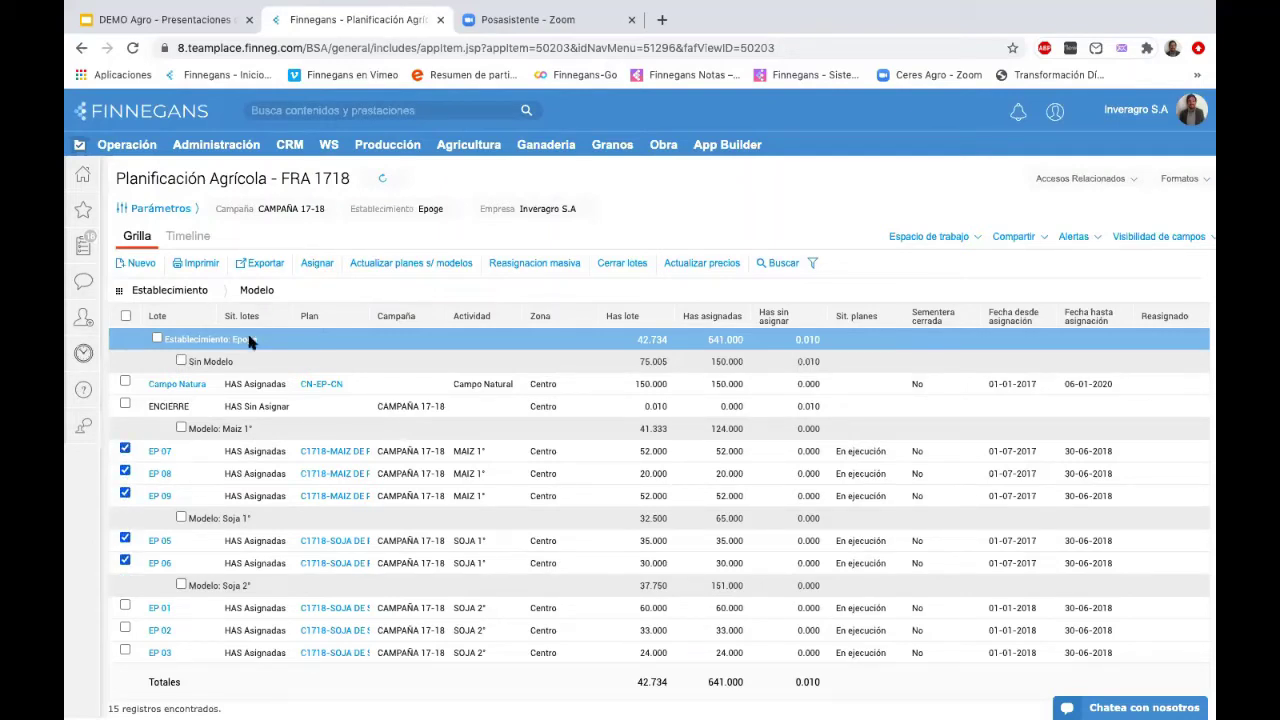
- Start the agricultural plan assignment for the selected lots, choose Soja 1° as Modelo agrícola, and cancel the assistant
left_click(317, 263)
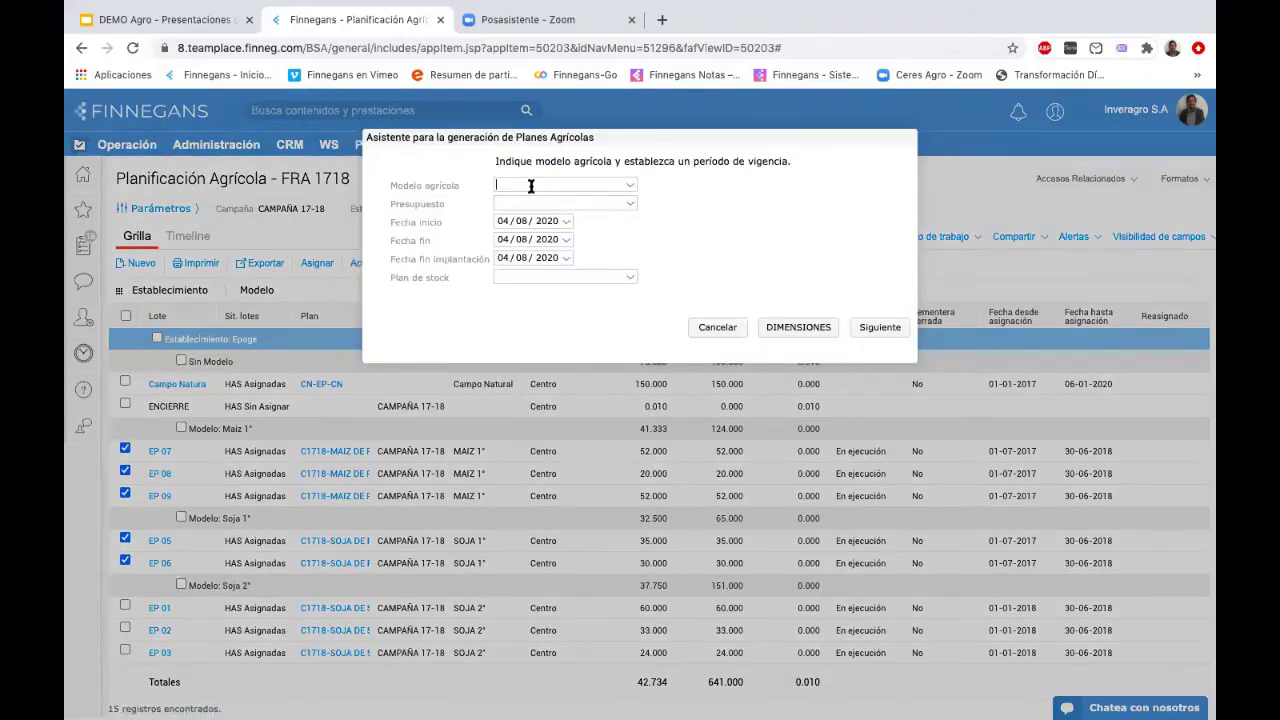
left_click(530, 186)
type("mode")
key("BackSpace")
key("BackSpace")
key("BackSpace")
key("BackSpace")
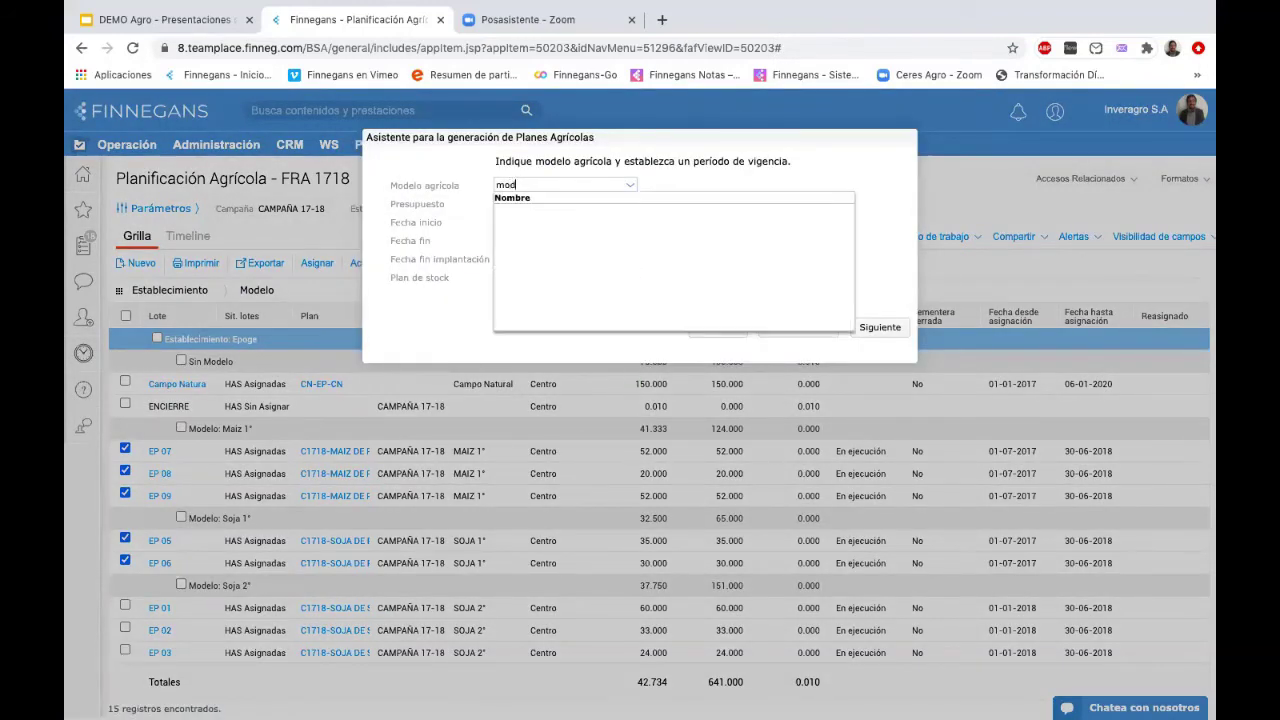
type("soja")
left_click(552, 215)
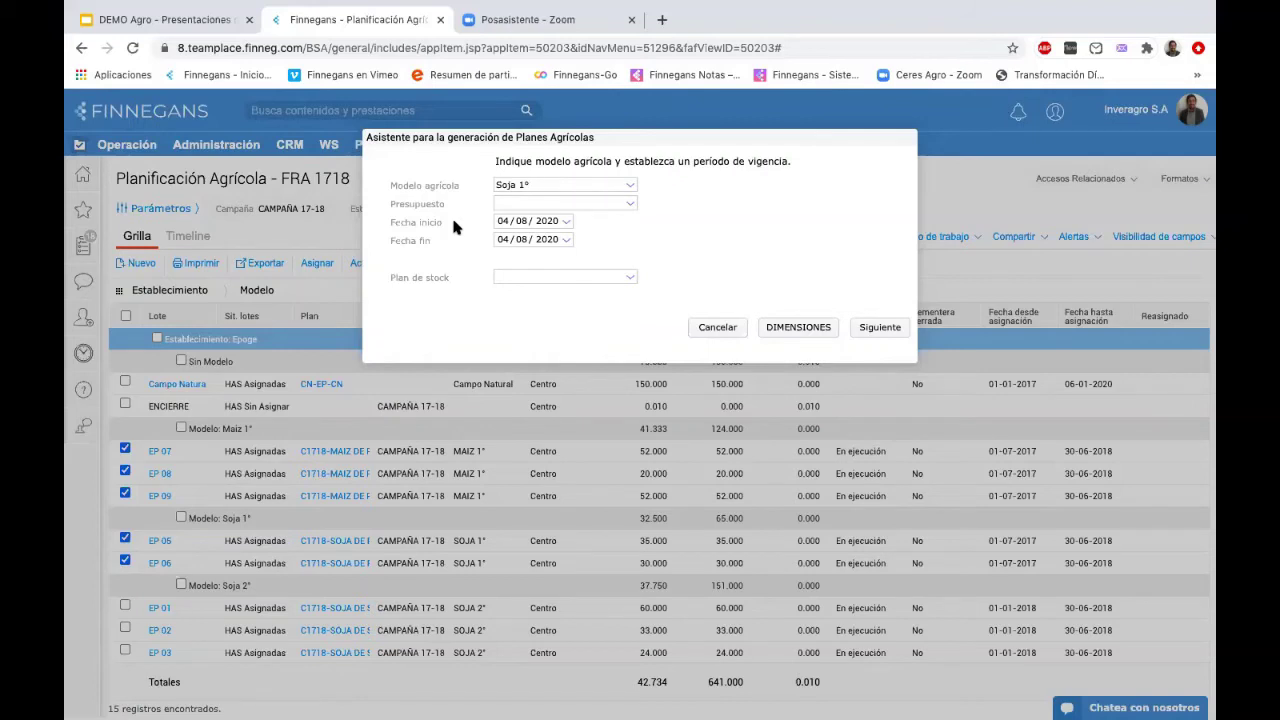
left_click(718, 327)
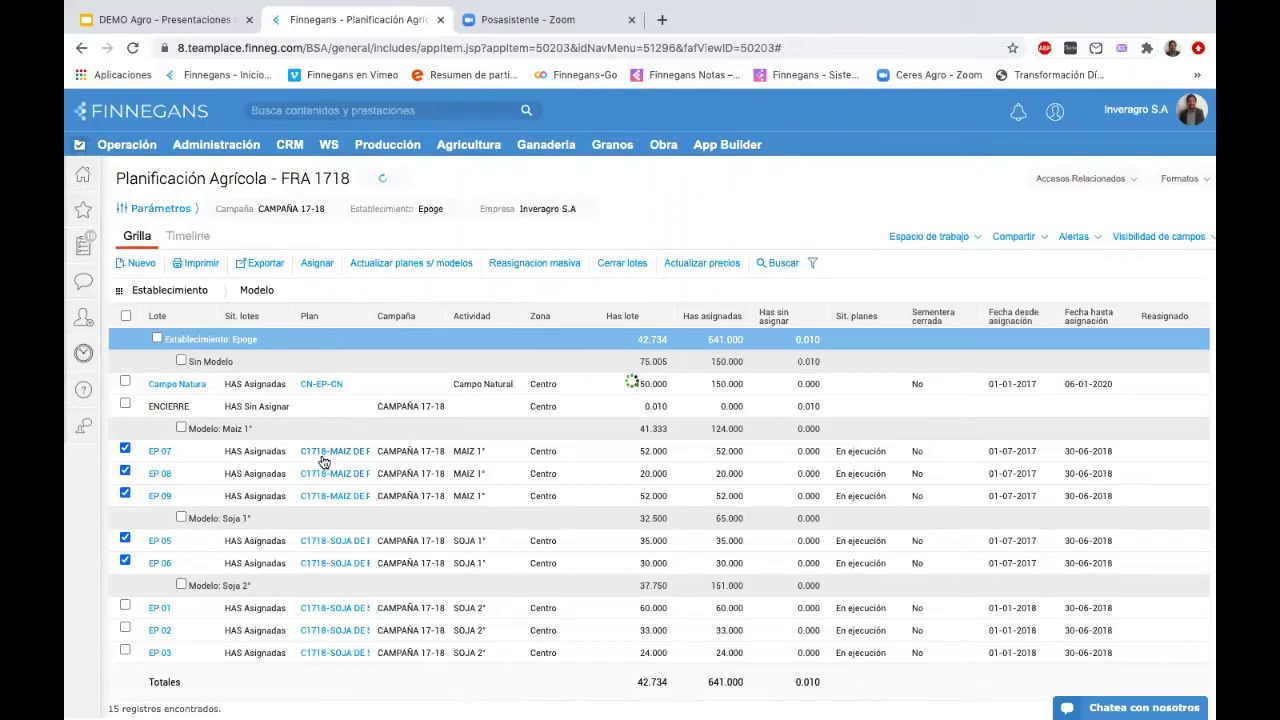
- Open lot EP 07's agricultural plan and review its Otros Costos, Cosecha and Labores
left_click(323, 455)
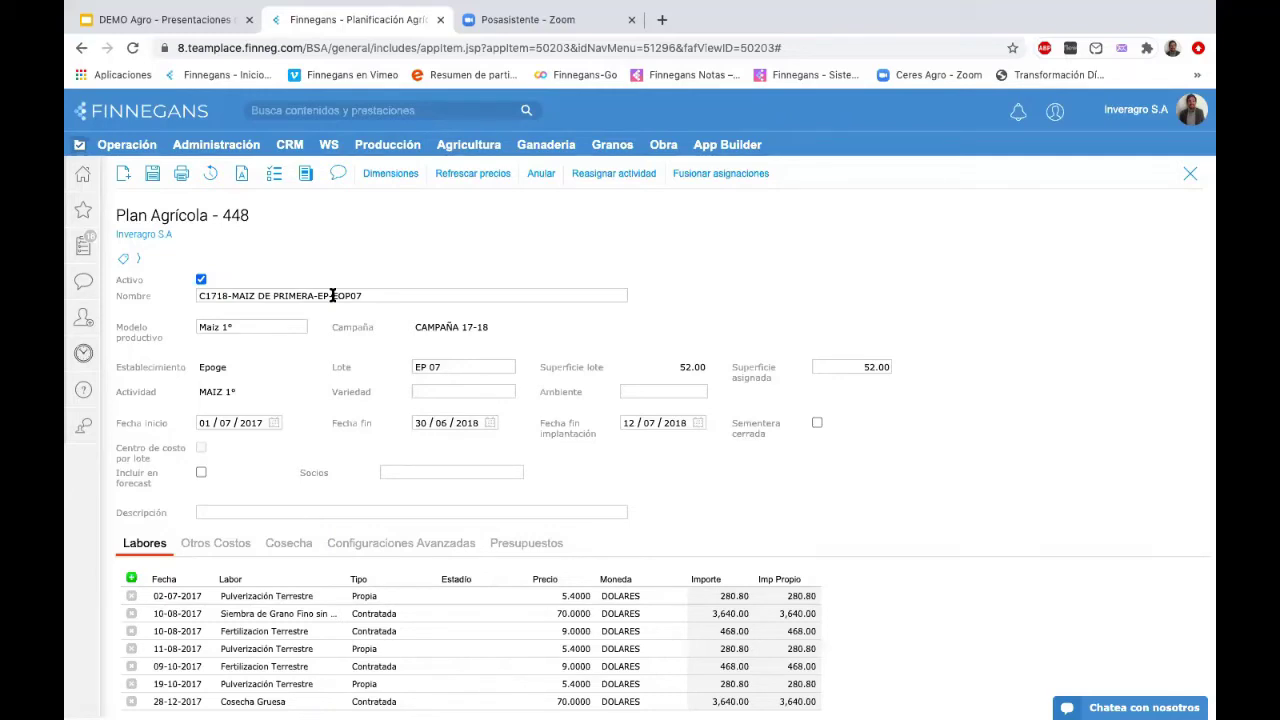
scroll(332, 295, "down", 2)
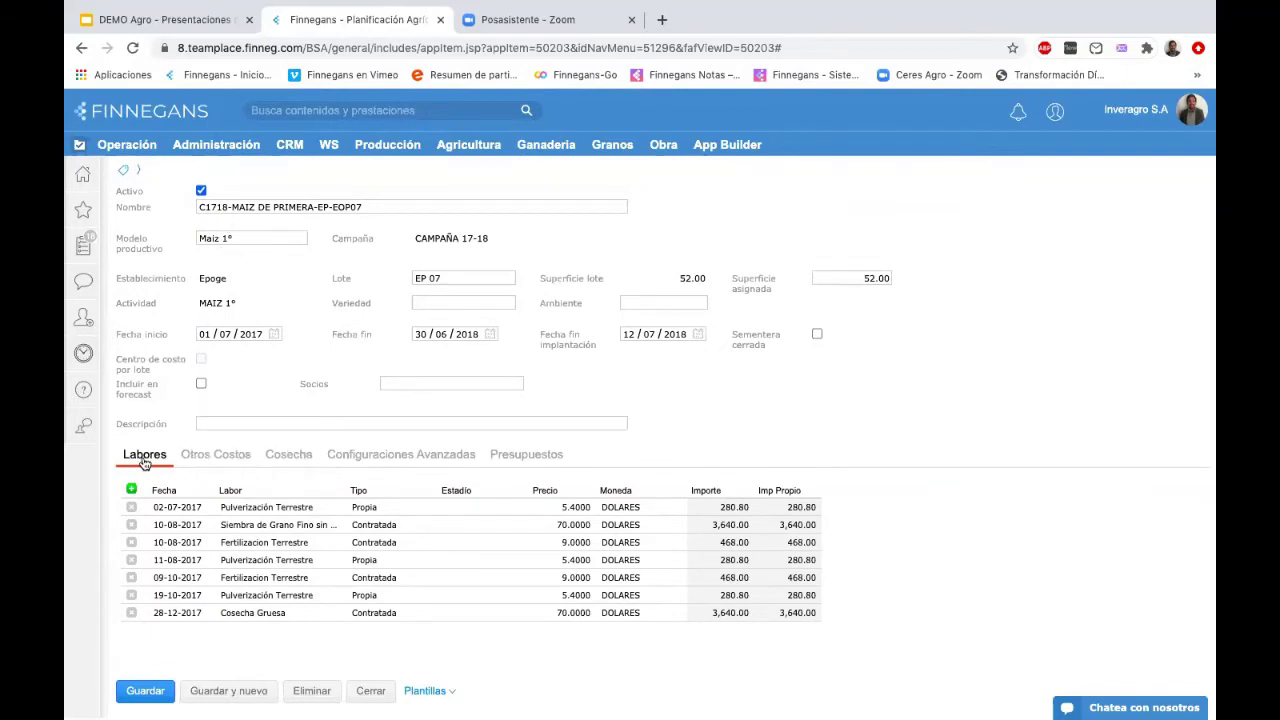
left_click(214, 456)
left_click(285, 456)
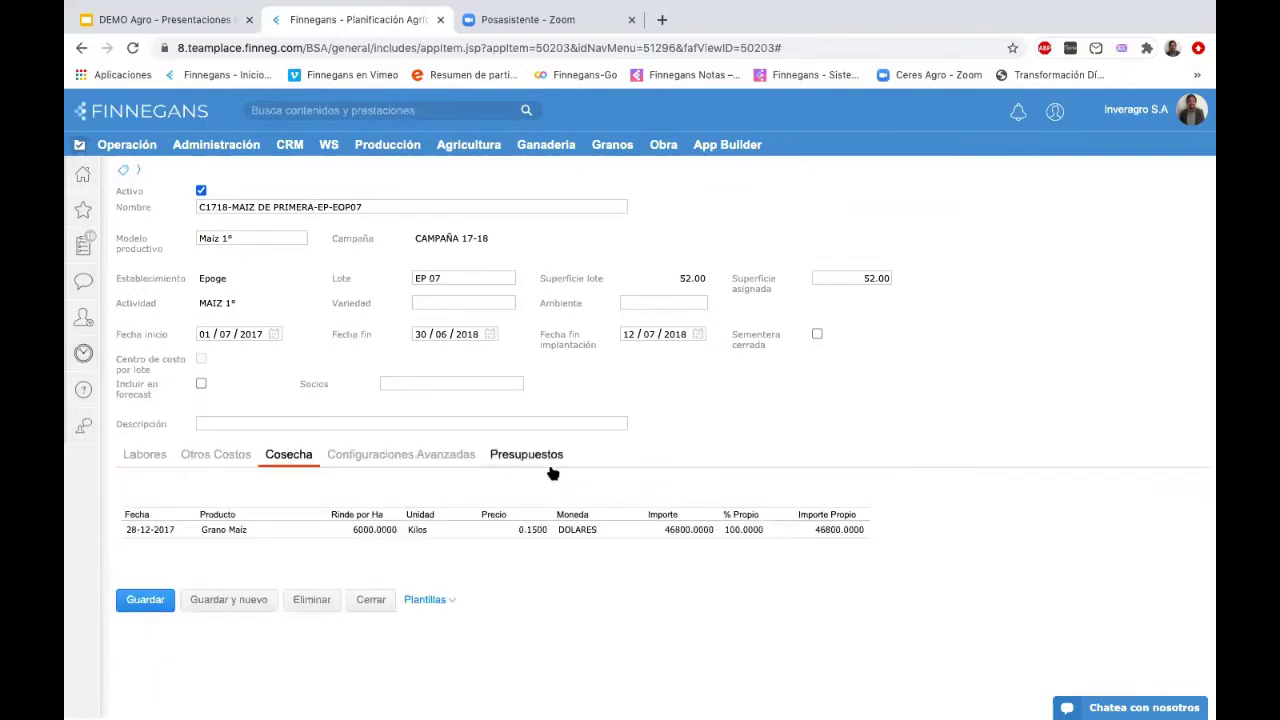
left_click(147, 456)
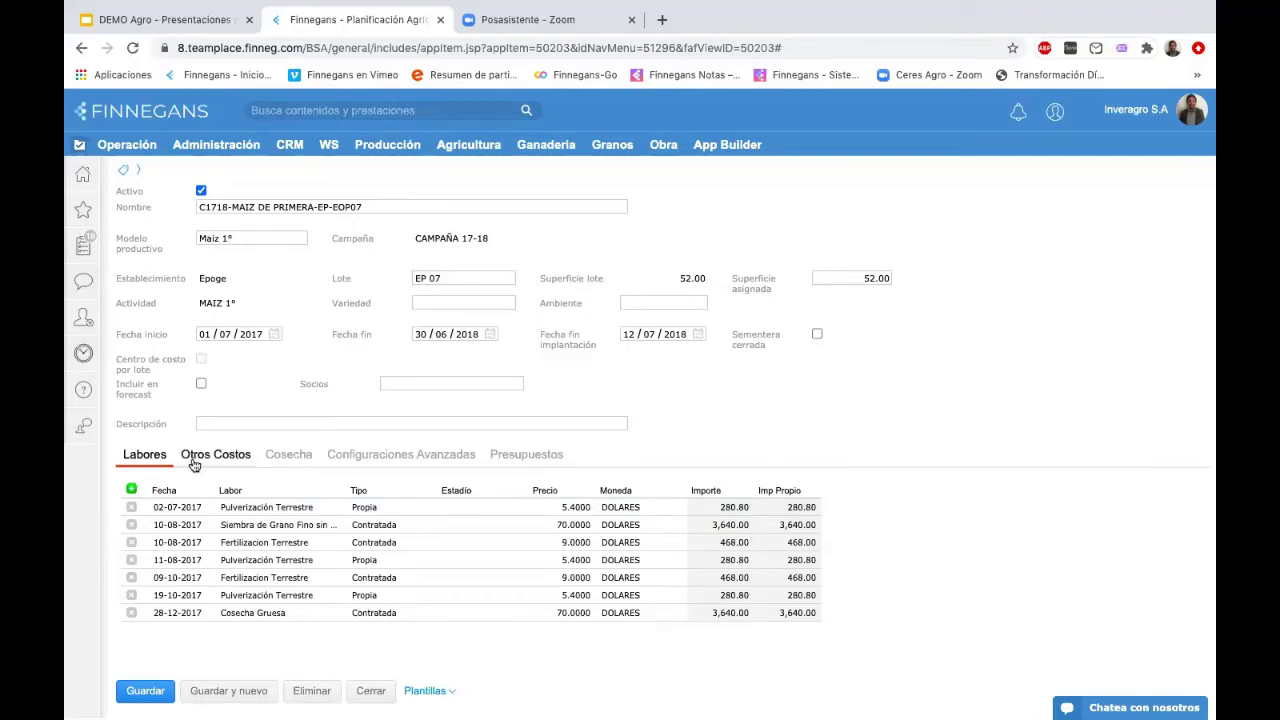
- Open a blank labores item, cancel it, and inspect the plan's Modelo productivo and Superficie asignada
left_click(131, 489)
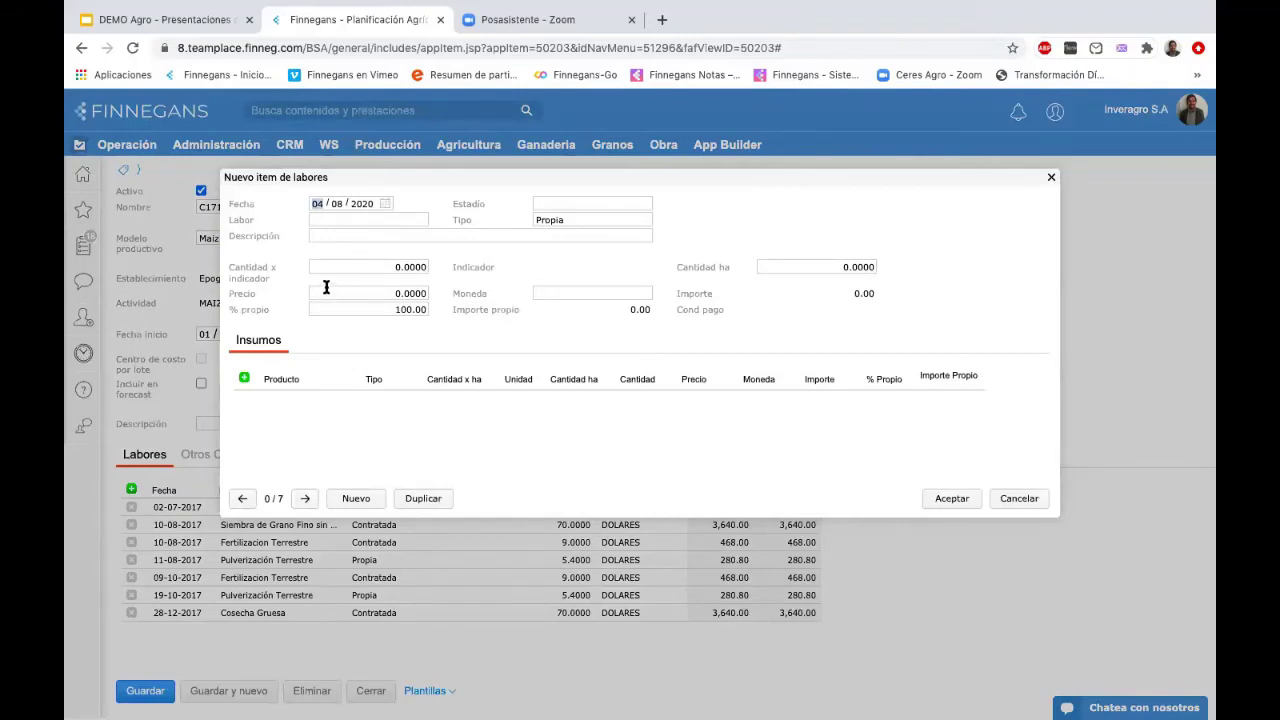
left_click(1014, 498)
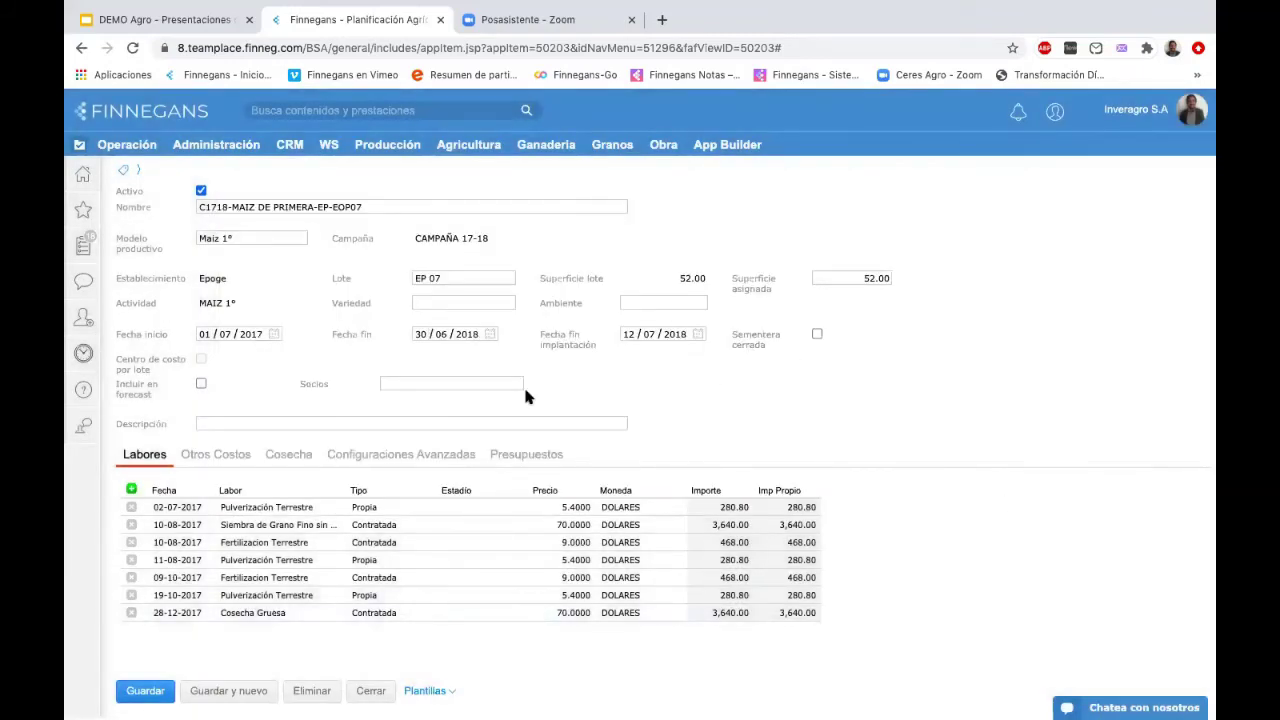
left_click(215, 239)
left_click(860, 276)
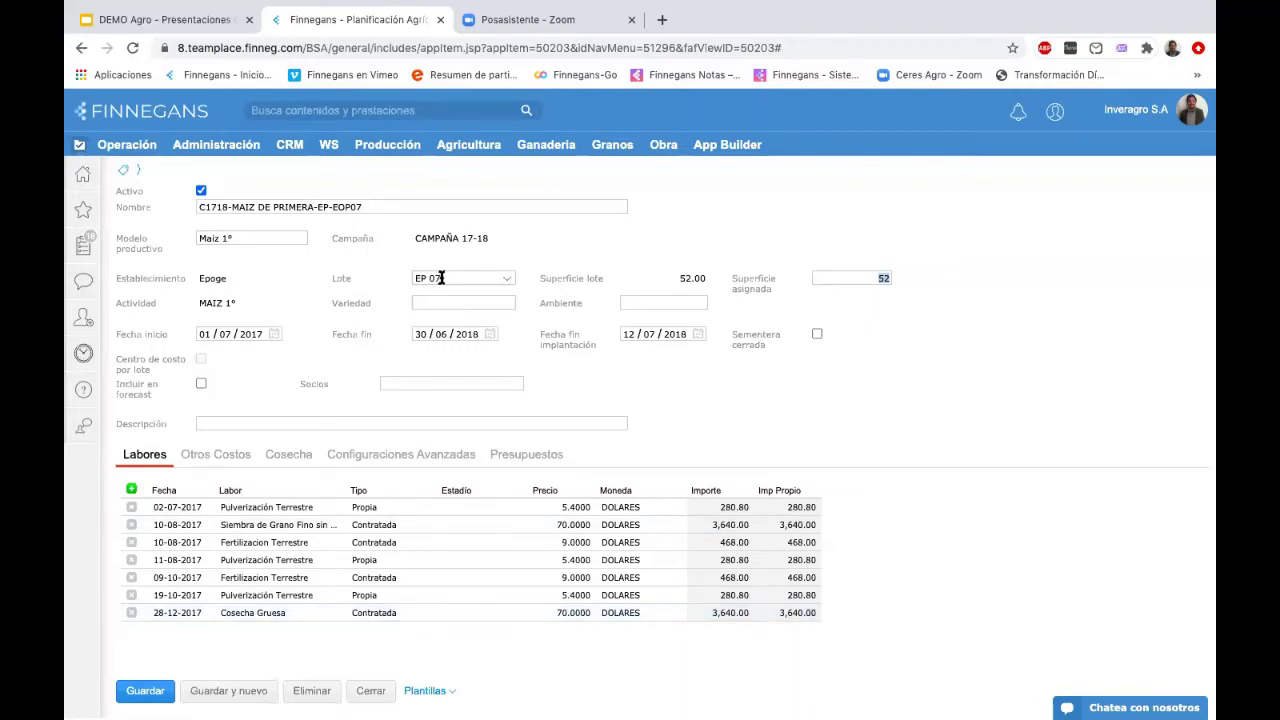
- Open the plan's Cosecha Gruesa labor, inspect the Rinde x ha of Grano Maiz, and cancel the item
left_click(372, 615)
double_click(372, 615)
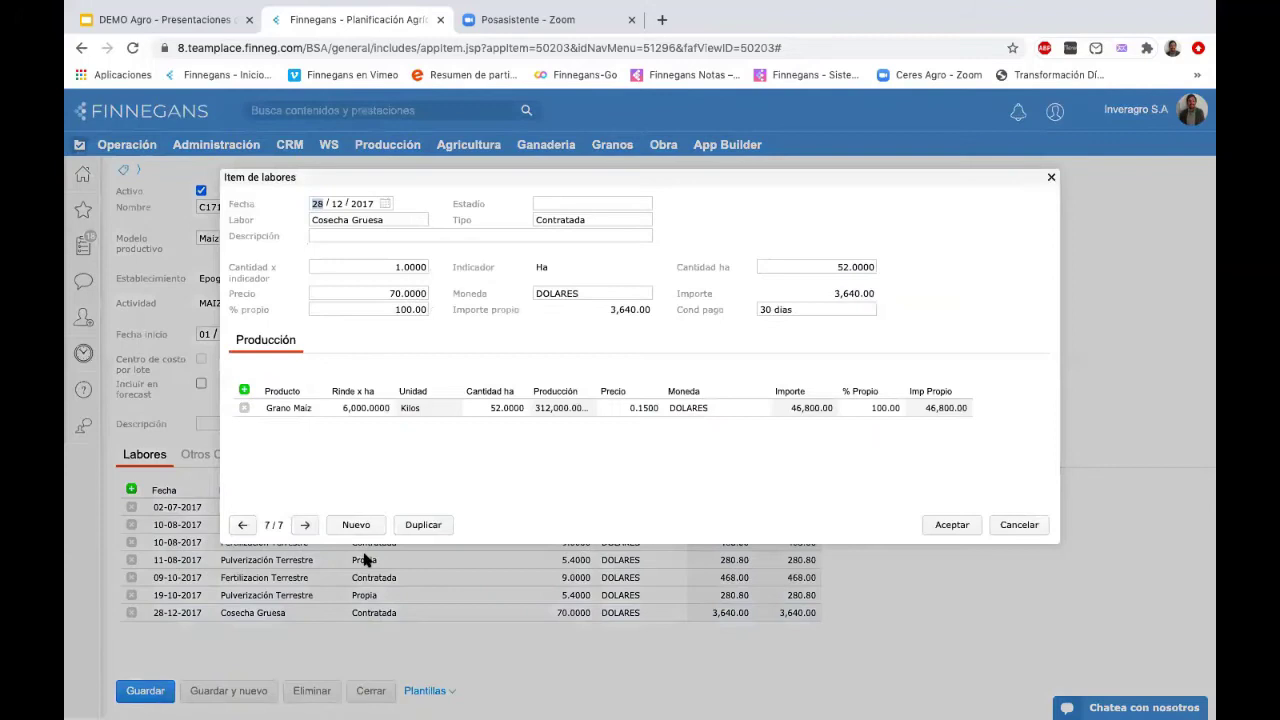
left_click(360, 410)
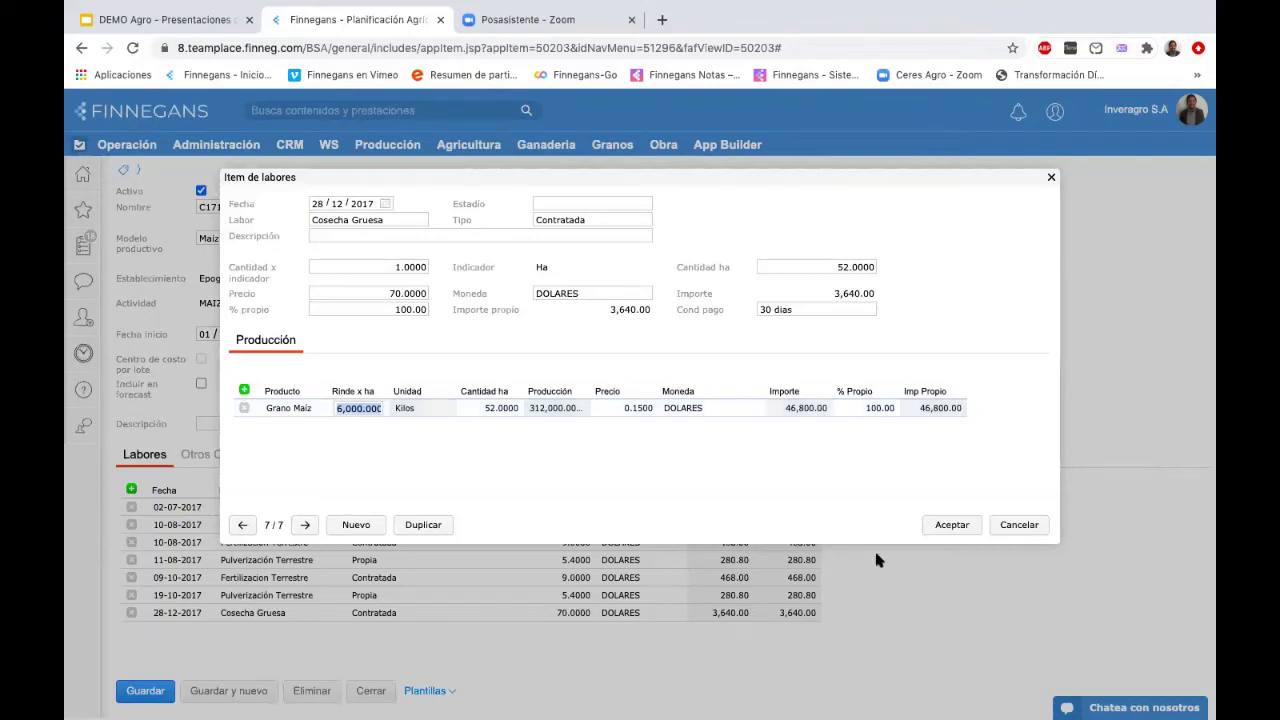
left_click(1020, 525)
left_click(1040, 525)
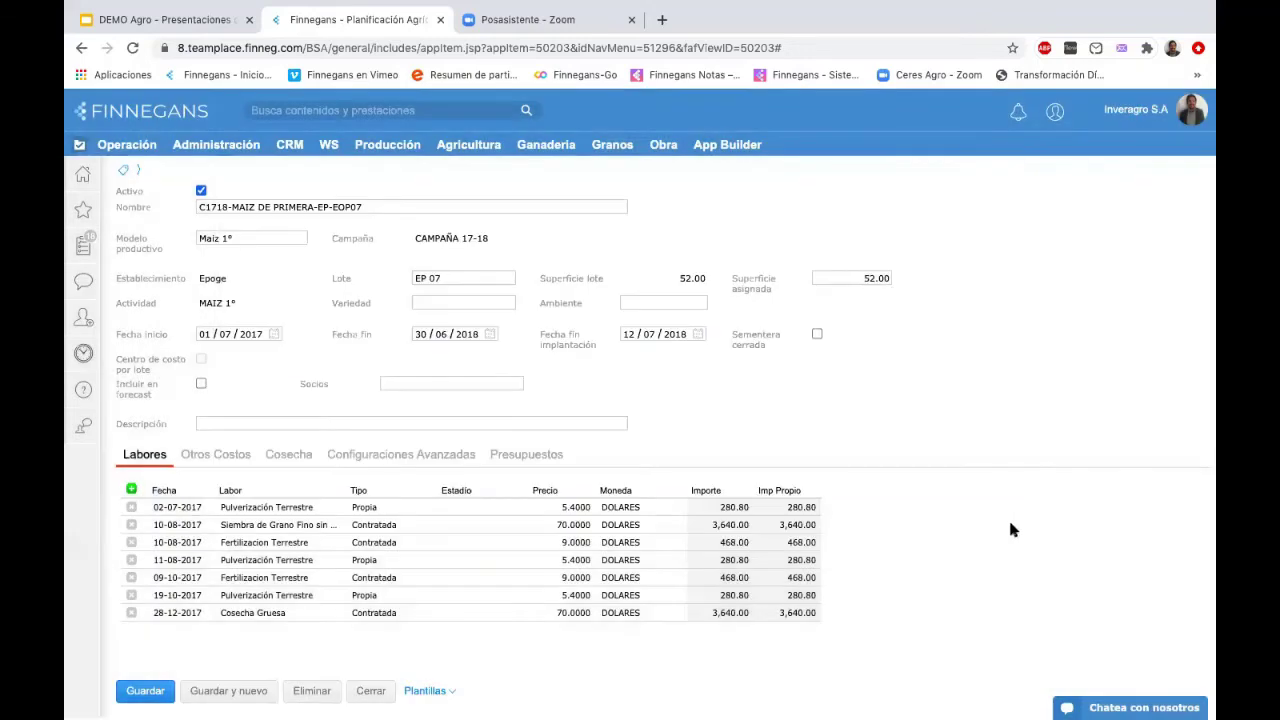
- Review the budget assigned under the plan's Presupuestos and close the plan without saving
left_click(546, 460)
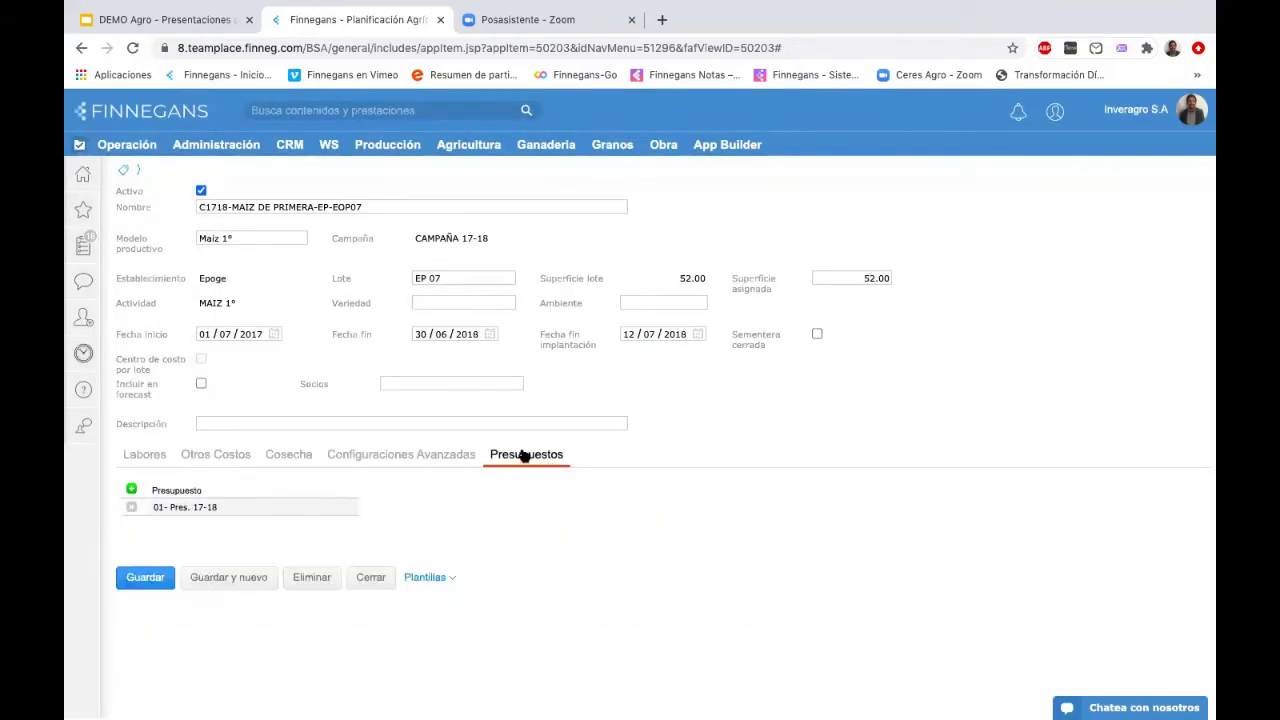
left_click(186, 510)
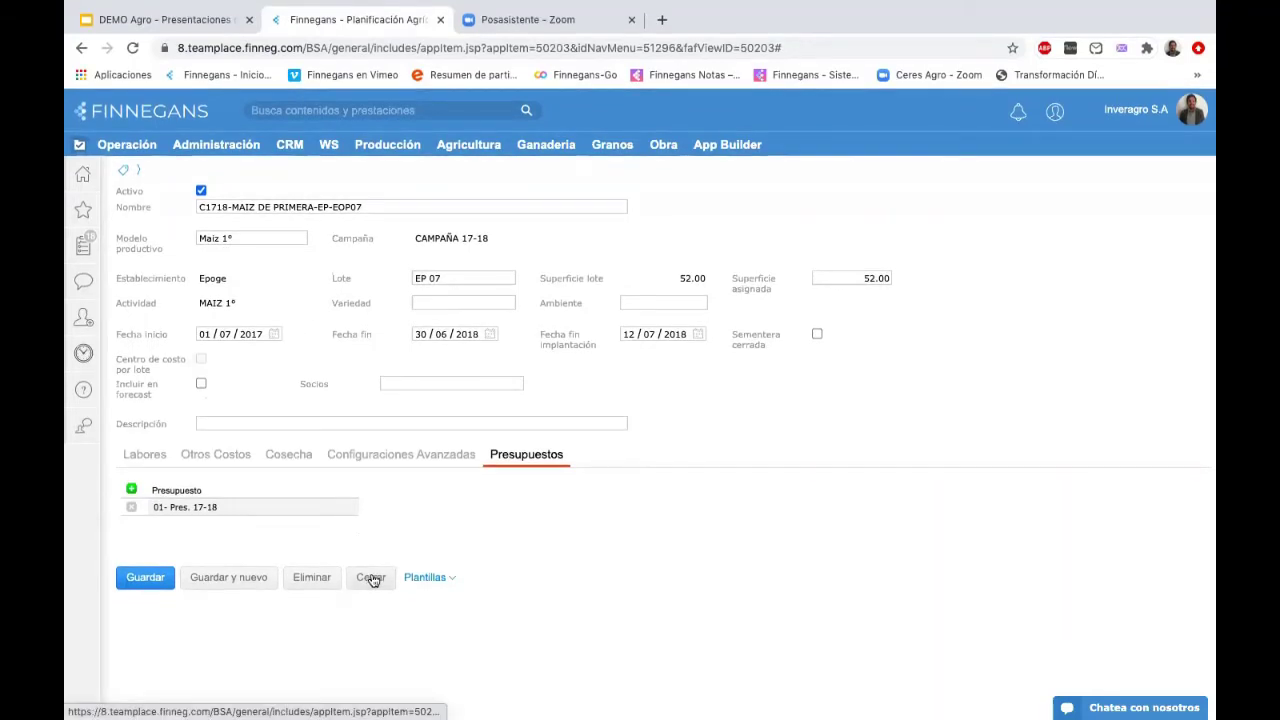
left_click(371, 579)
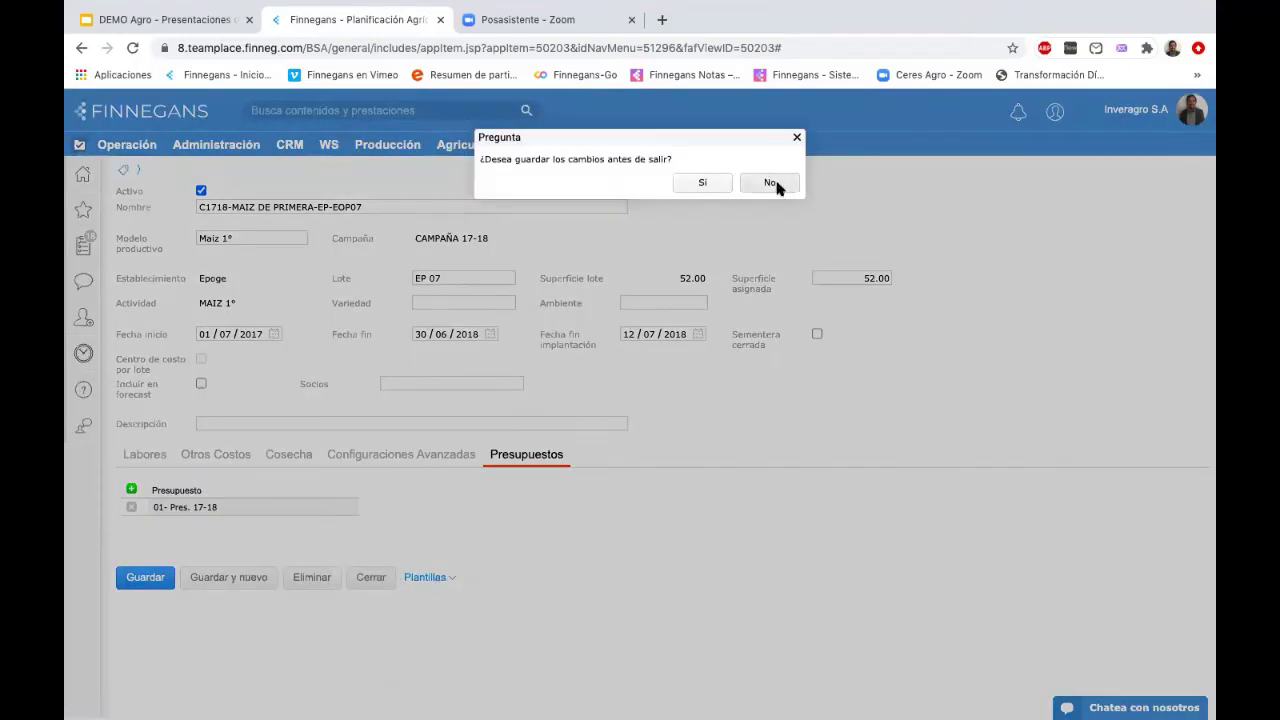
left_click(777, 185)
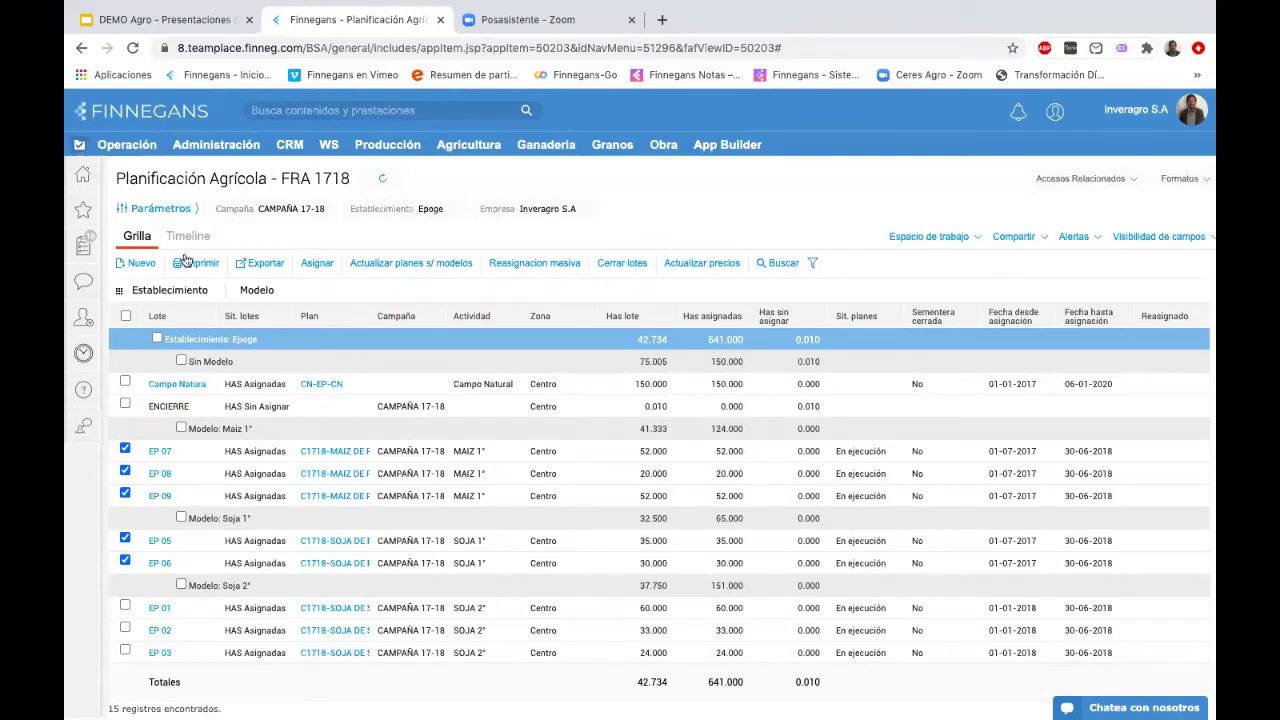
- Run the favourite report Análisis de Insumos Presupuestados - Insumos 1819 with its preset parameters and review its Grilla and Cubo views
left_click(85, 213)
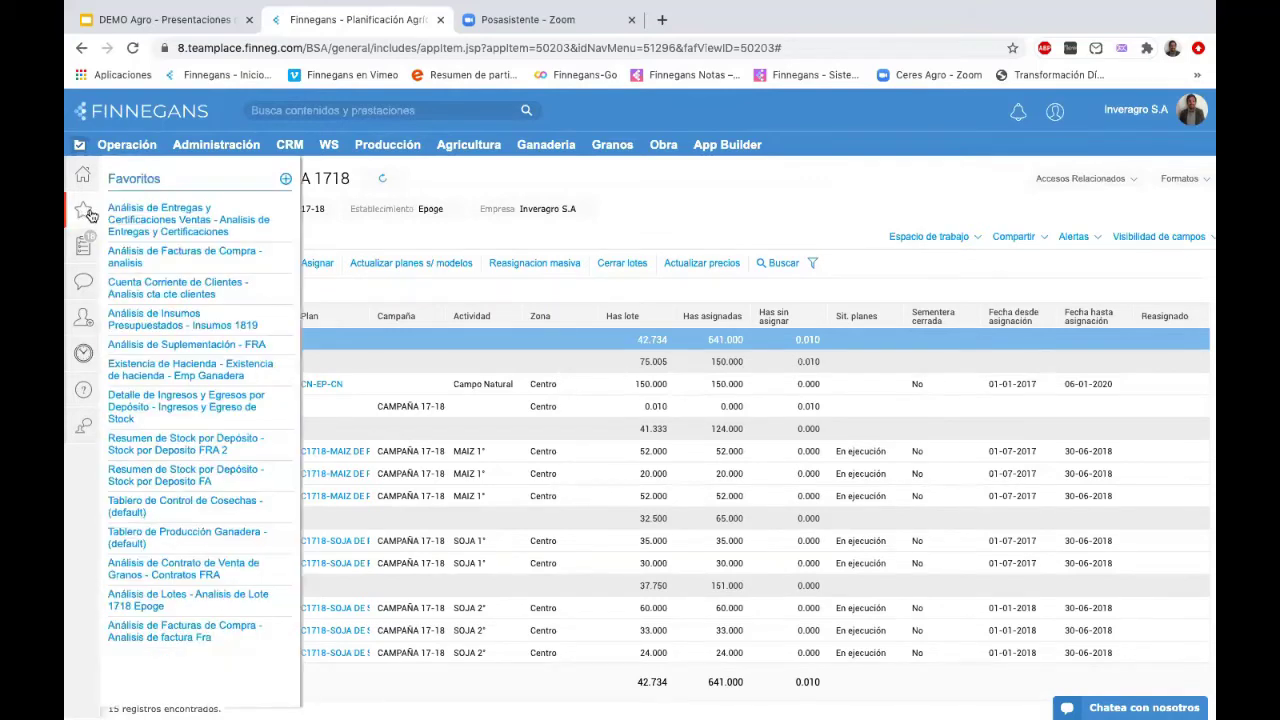
left_click(212, 336)
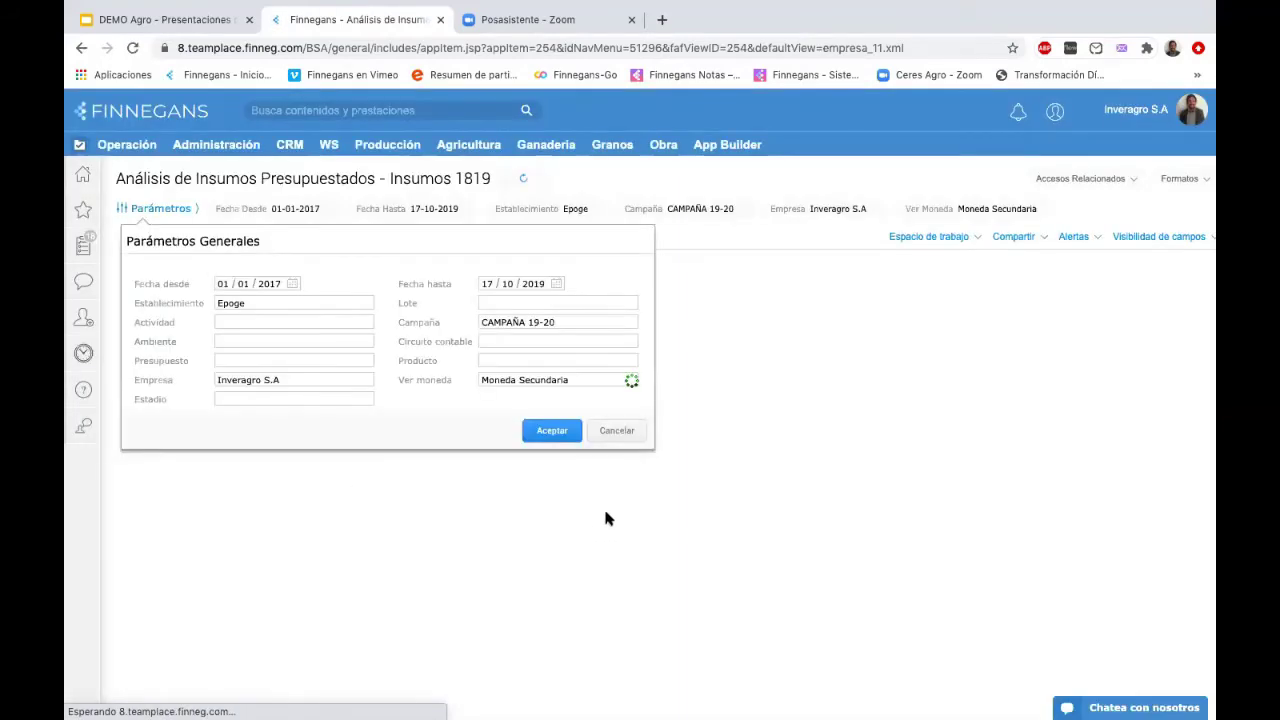
left_click(552, 431)
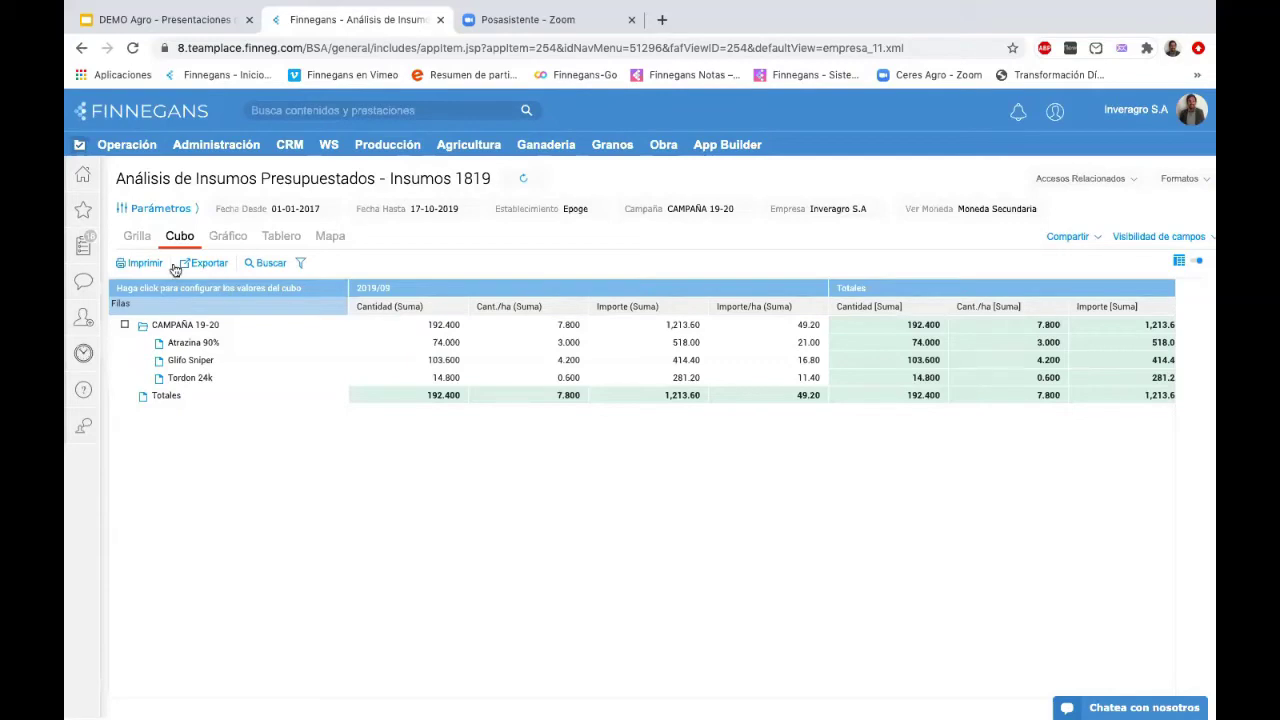
left_click(136, 237)
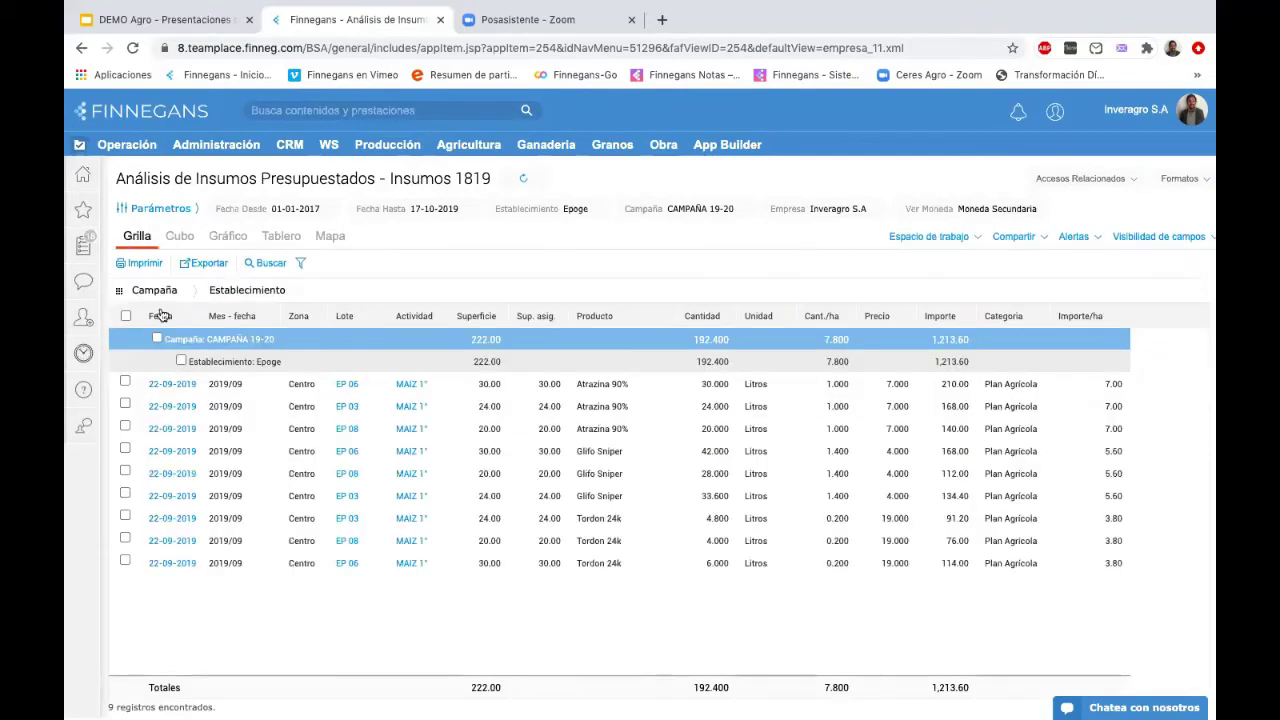
left_click(179, 237)
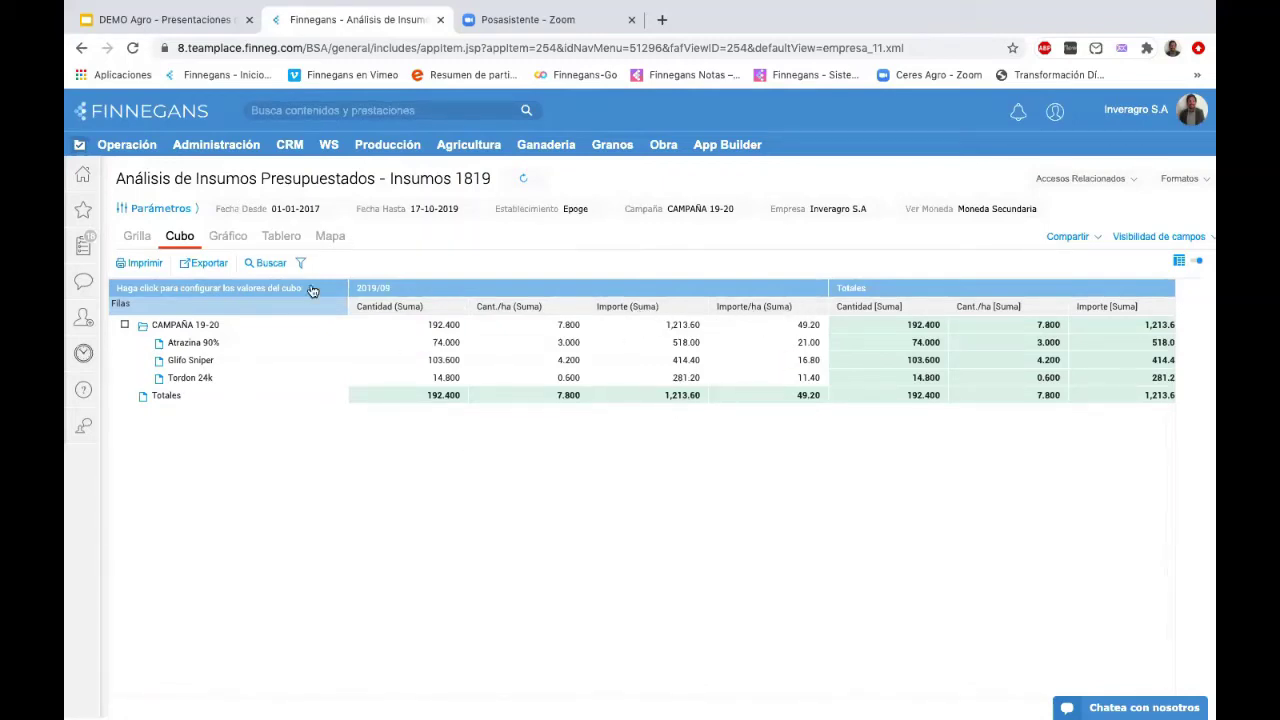
- Break the cube's columns down by Establecimiento, Lote and Actividad, in that order above Mes - fecha, and review the figures for every lot
left_click(237, 289)
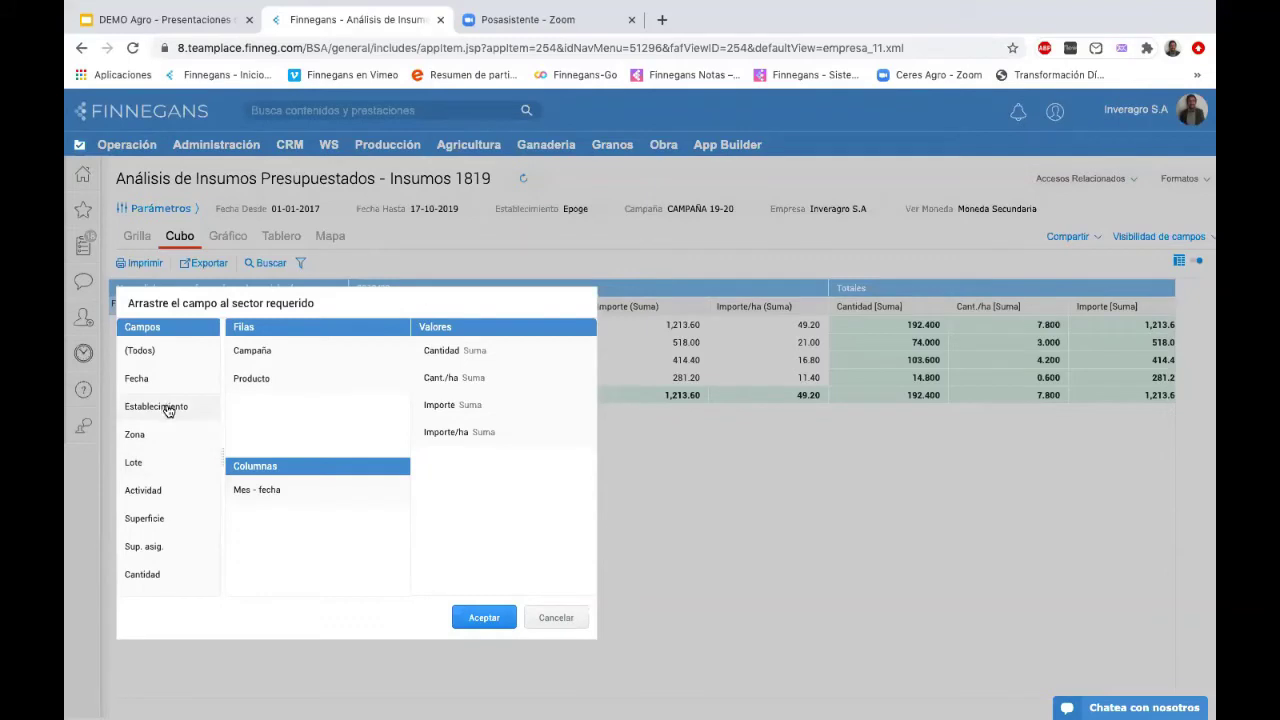
left_click_drag(167, 410, 246, 489)
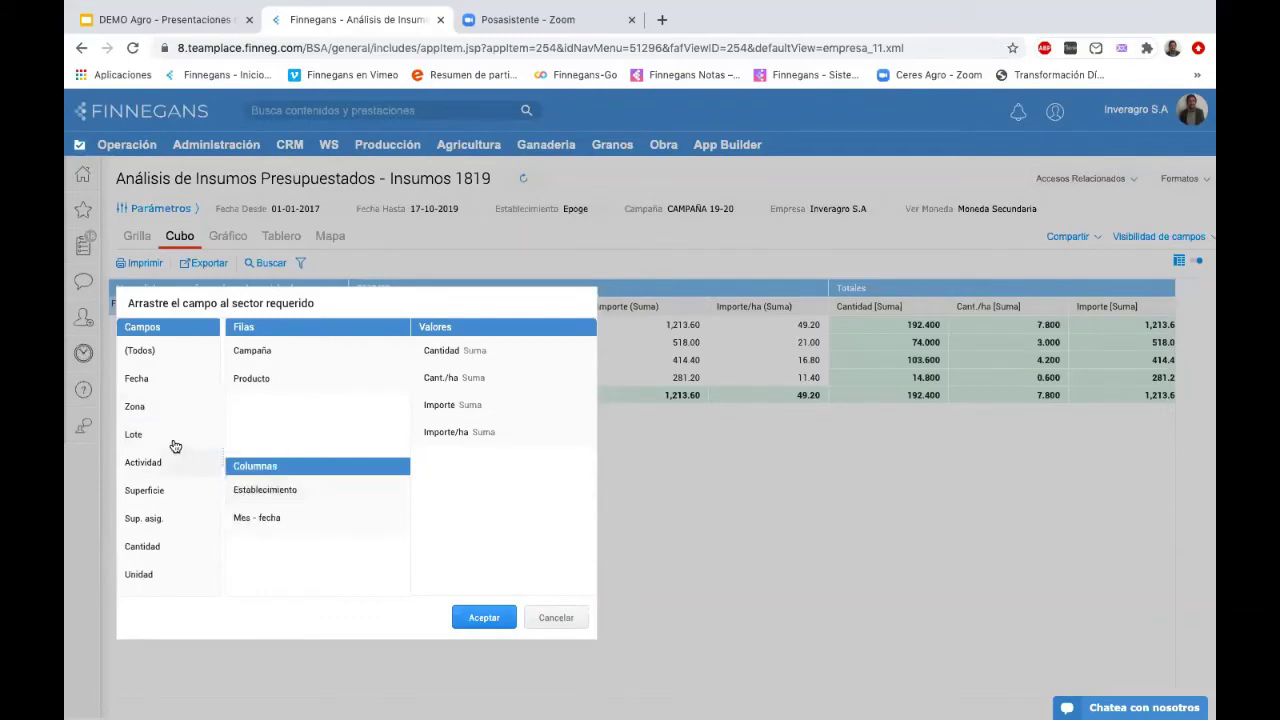
left_click_drag(155, 462, 254, 503)
left_click_drag(154, 440, 229, 487)
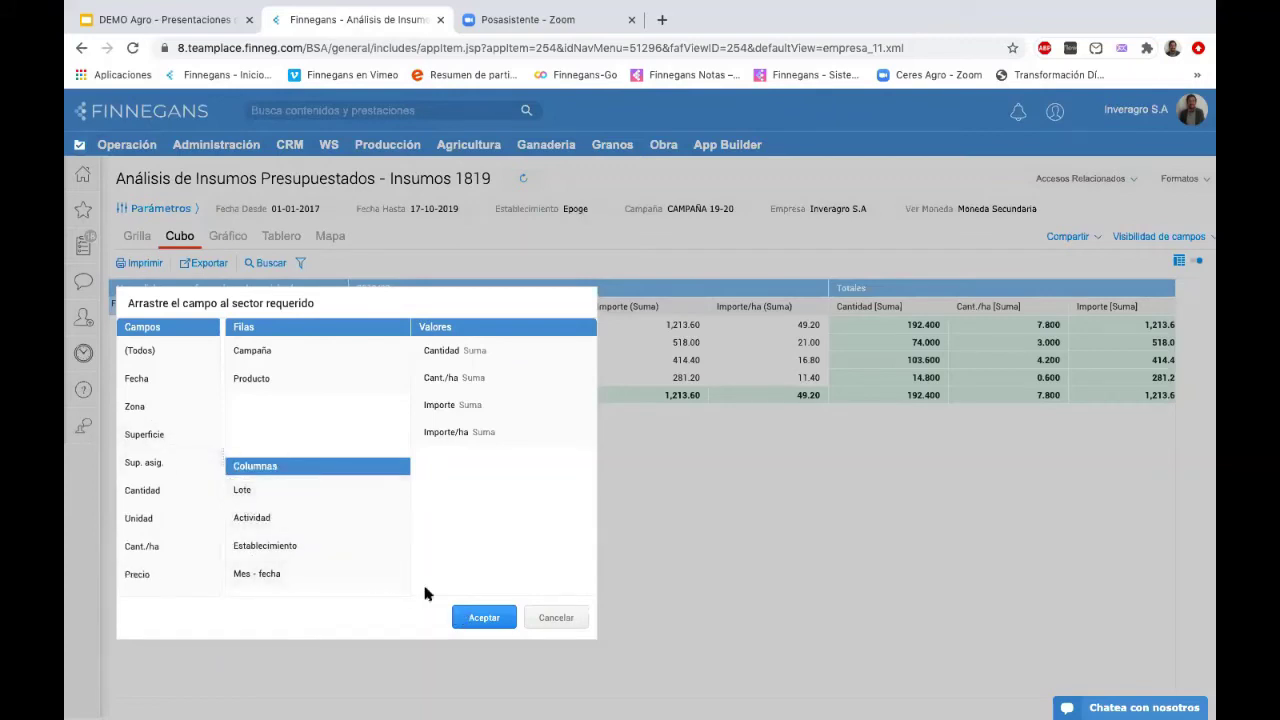
left_click_drag(312, 546, 305, 490)
left_click(484, 617)
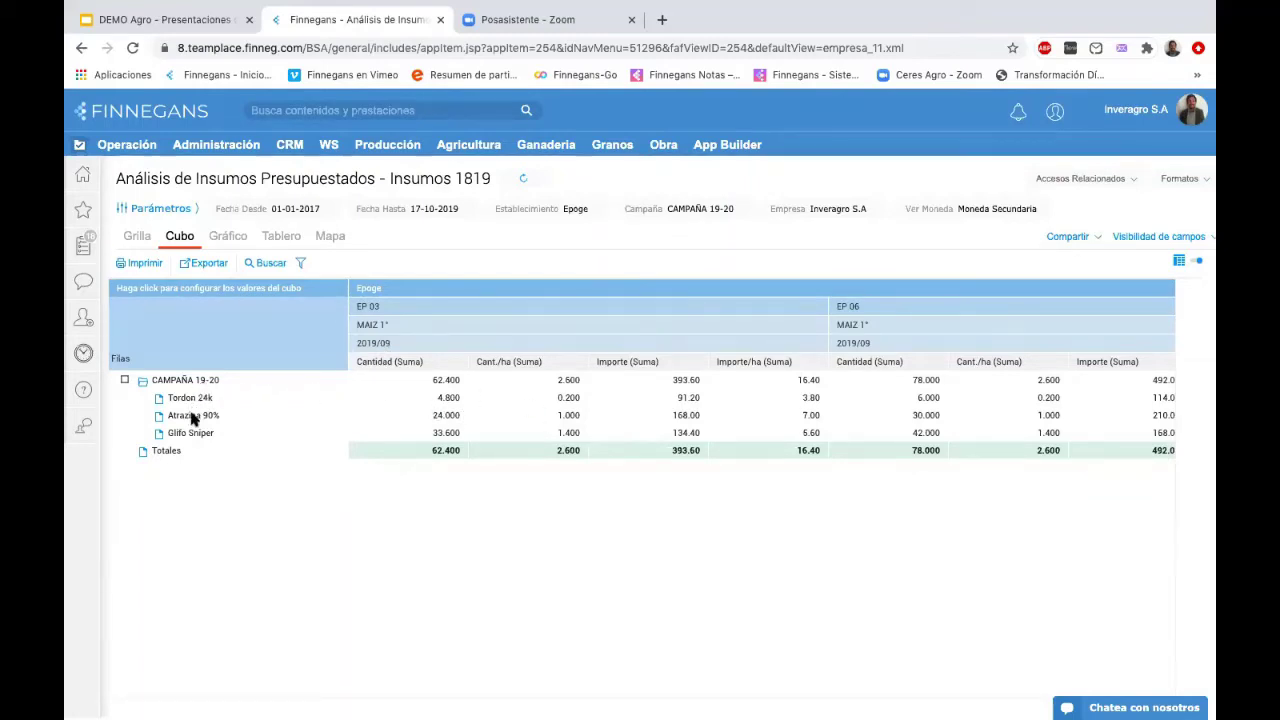
scroll(518, 440, "right", 1)
scroll(518, 440, "right", 10)
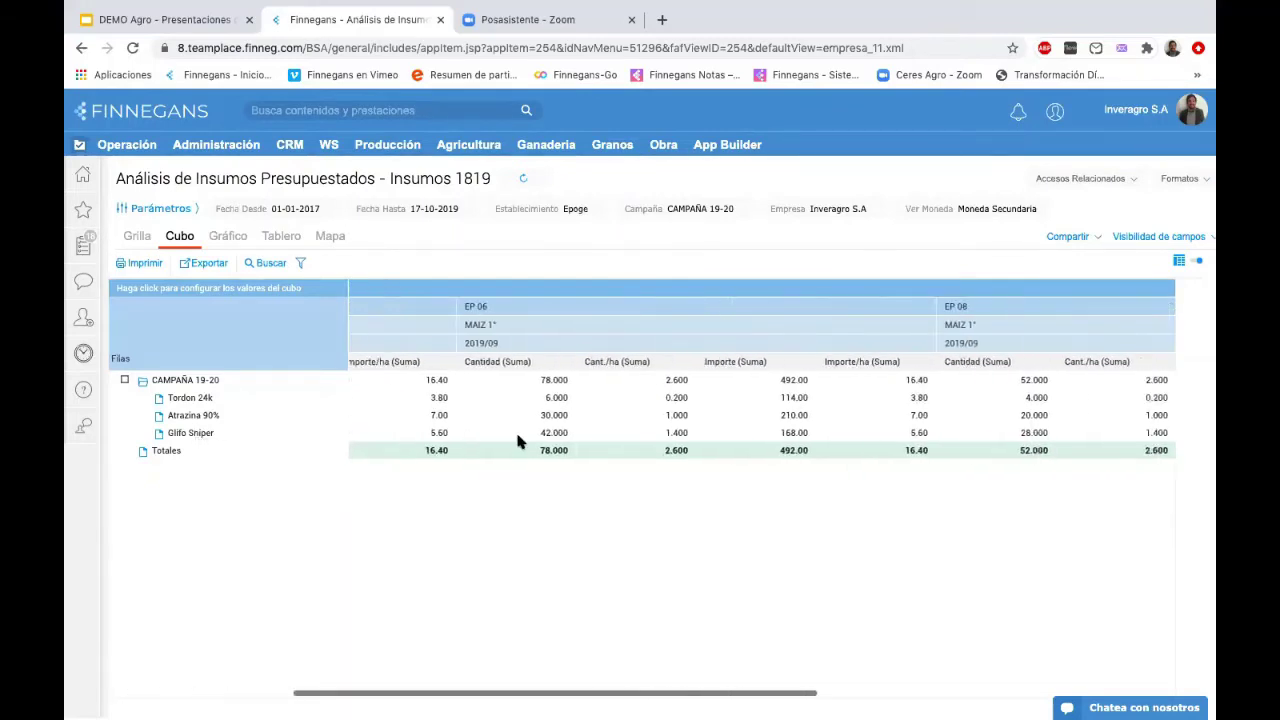
scroll(518, 441, "right", 10)
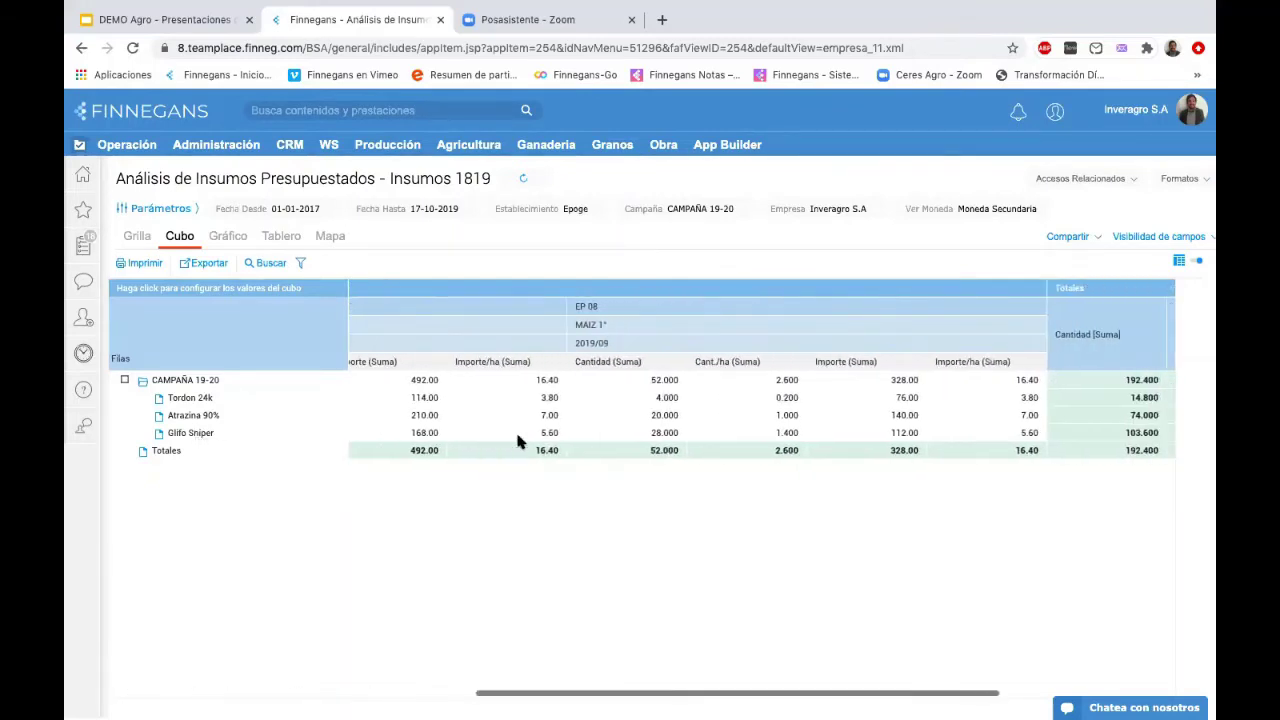
scroll(518, 440, "right", 1)
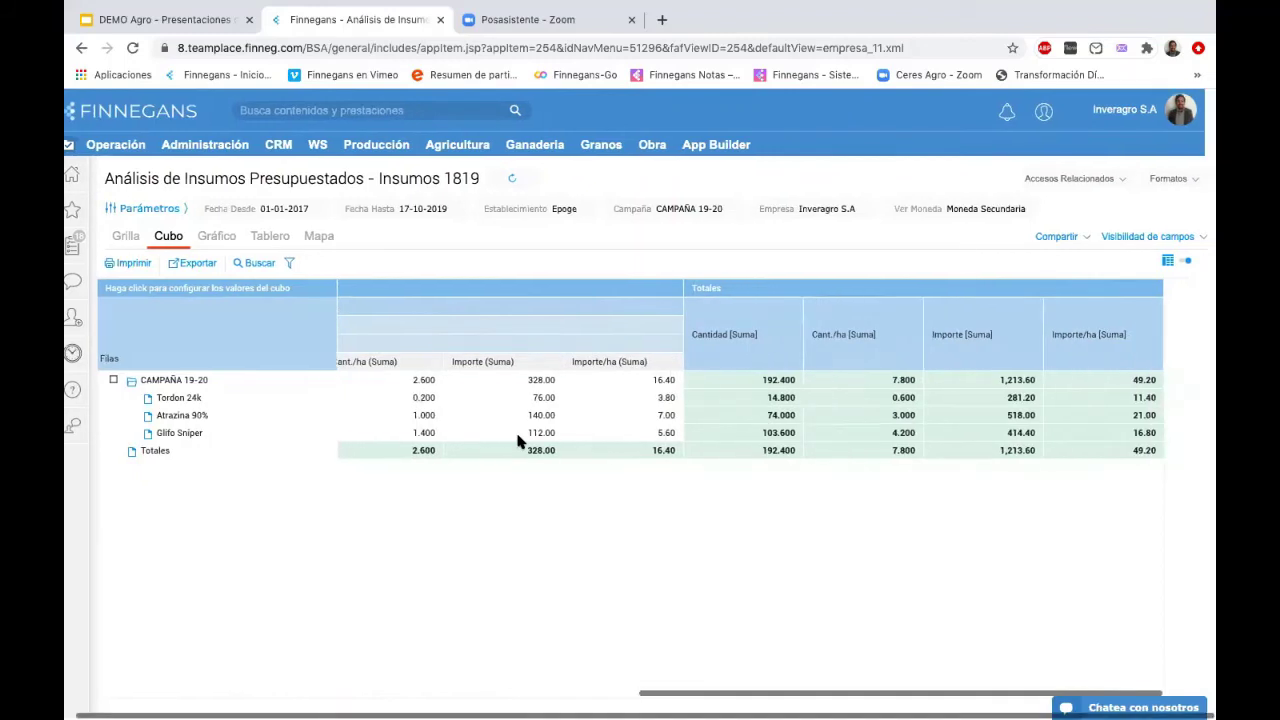
scroll(518, 440, "left", 10)
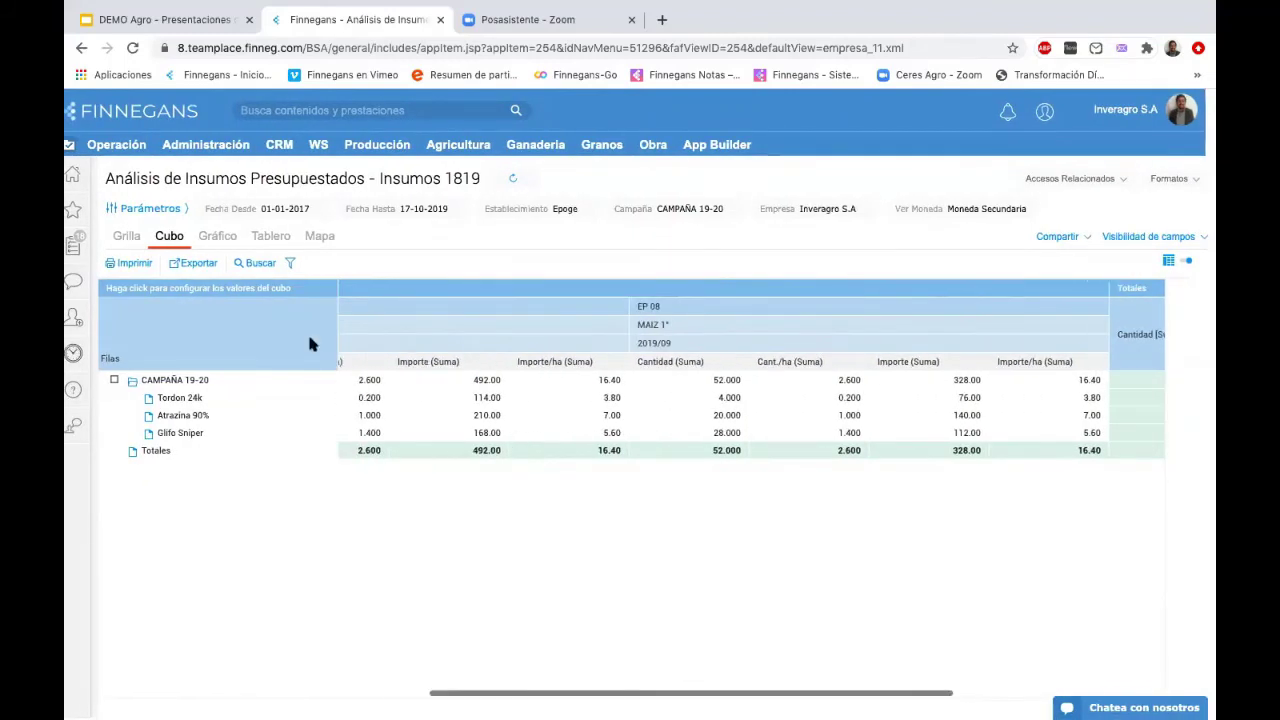
- Show the report's Gráfico view and inspect the detail records behind the Glifo Sniper slice of the pie
left_click(219, 240)
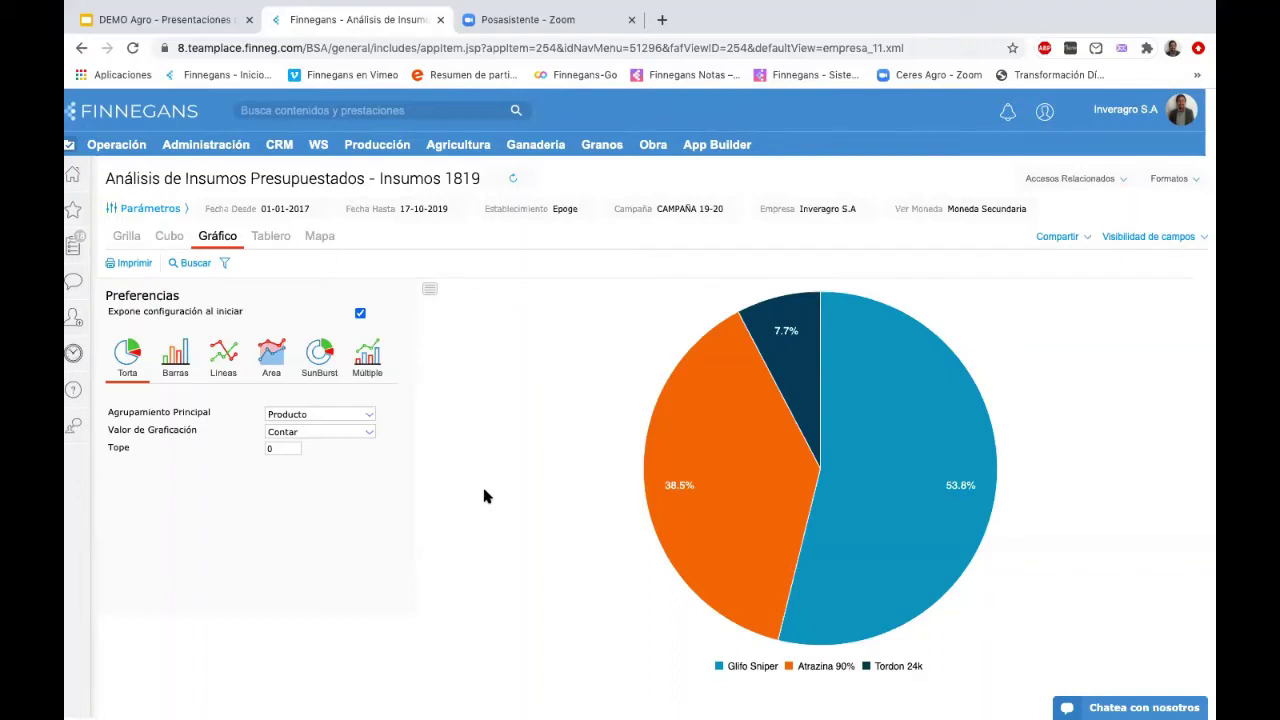
left_click(874, 532)
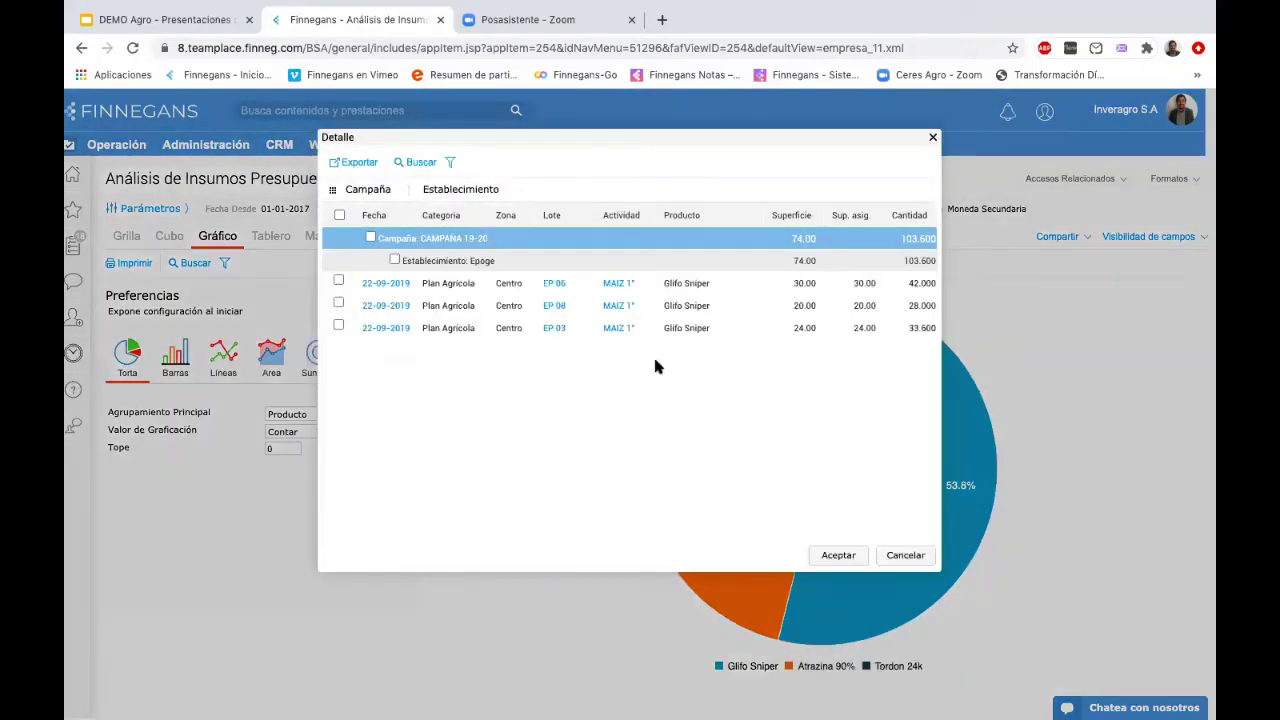
scroll(655, 367, "right", 6)
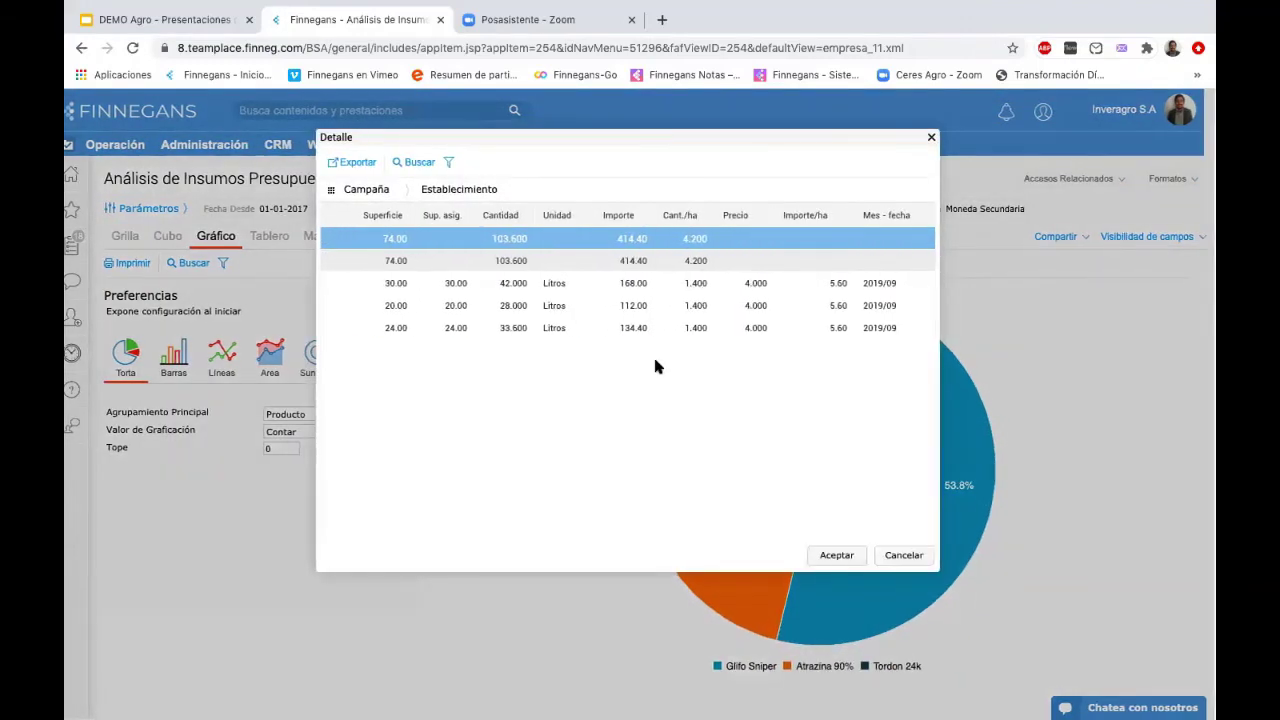
scroll(655, 367, "left", 6)
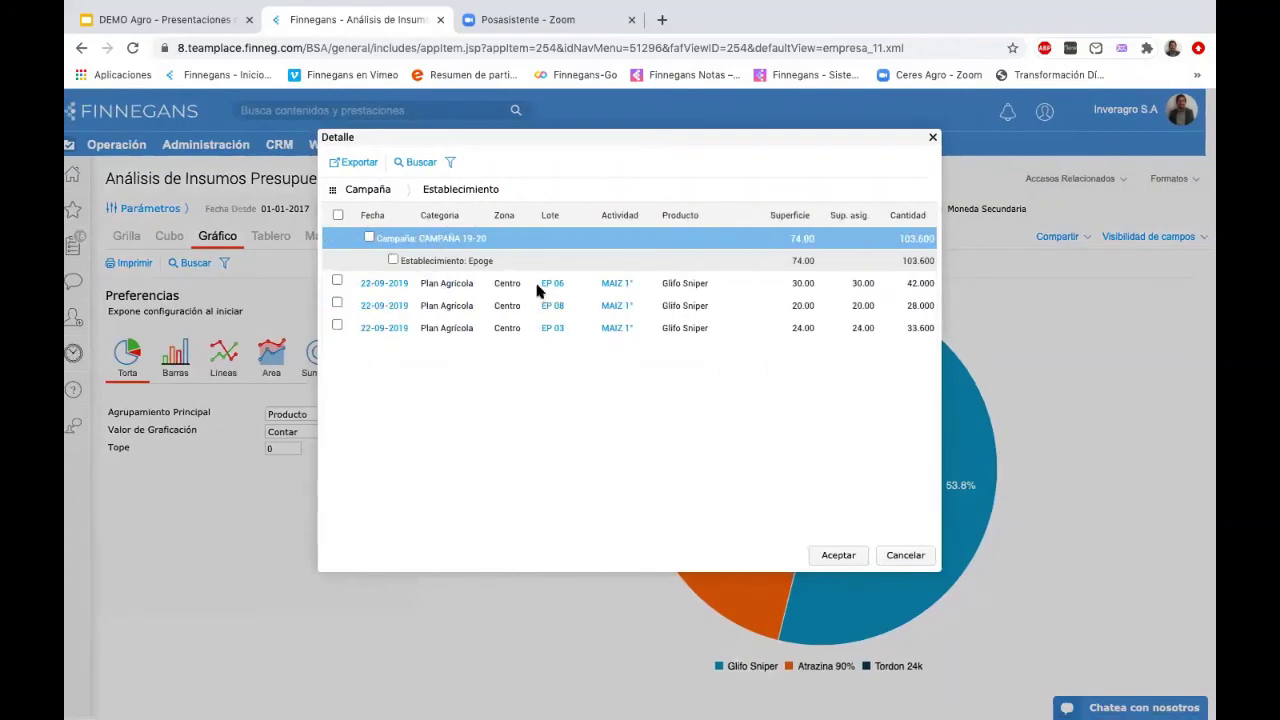
- Open the agricultural plan for lot EP 06 from the detail list, review its labores, and close it without saving
left_click(547, 283)
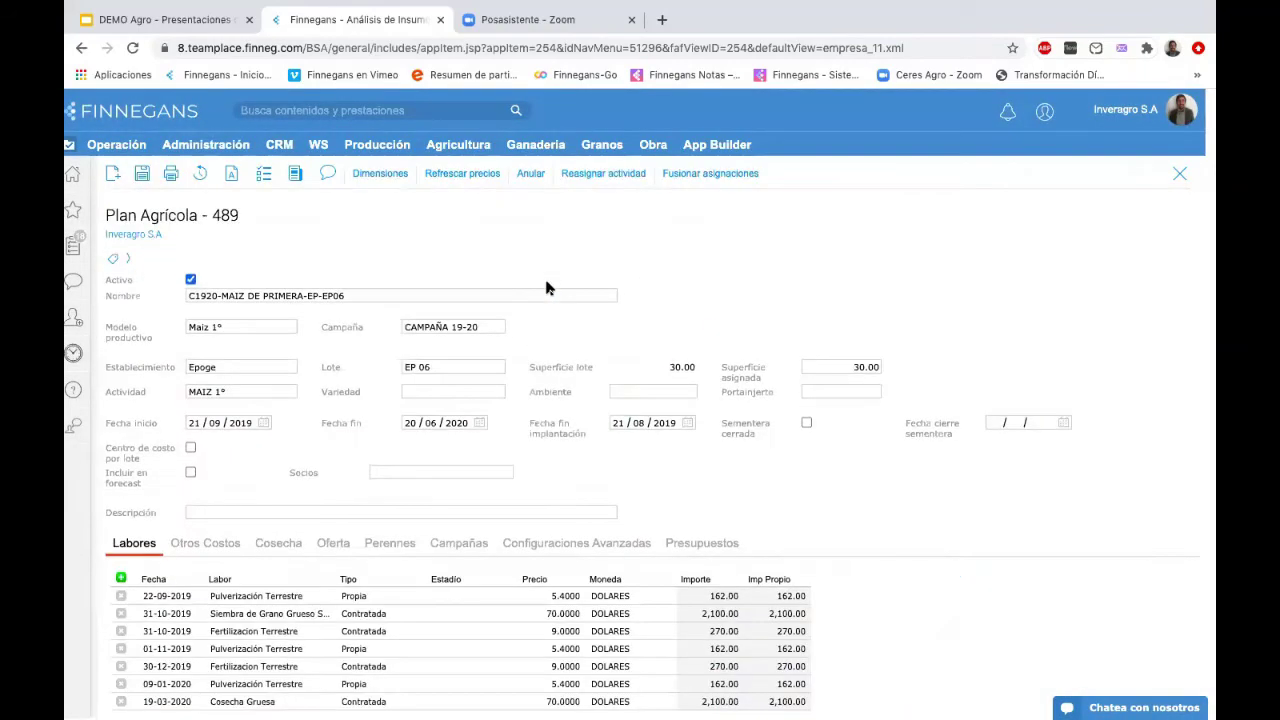
scroll(546, 288, "down", 3)
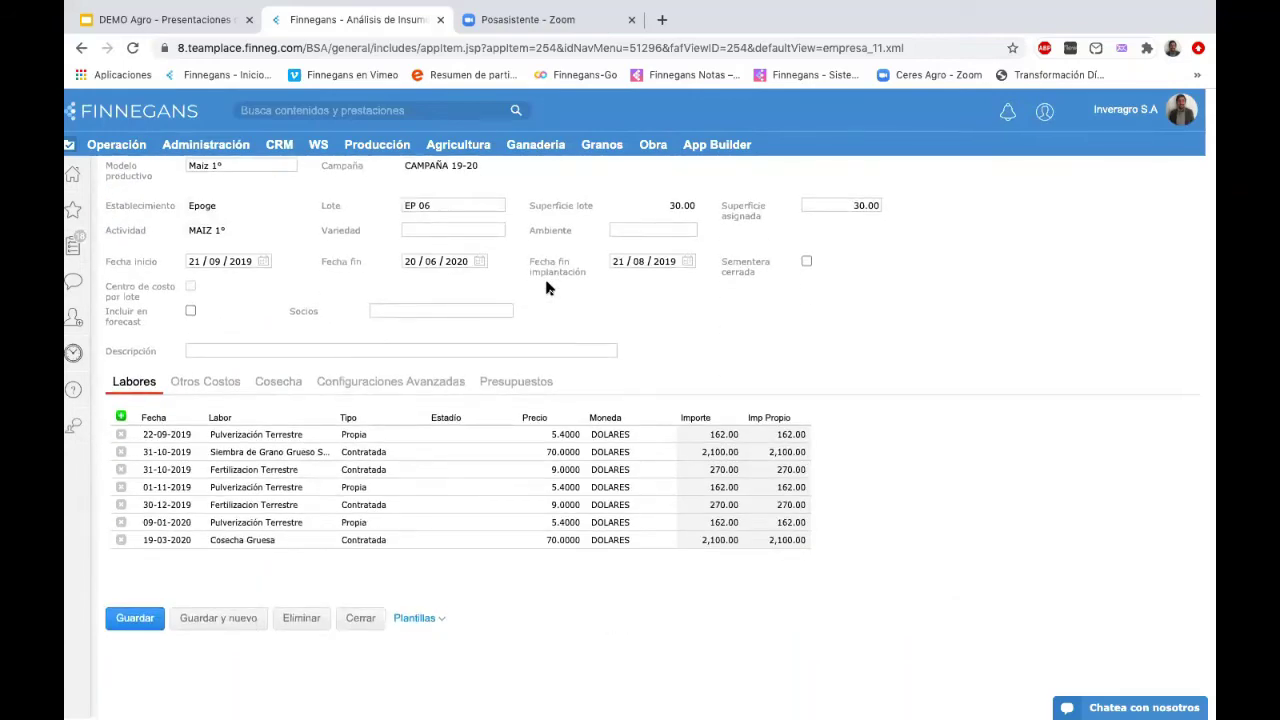
scroll(546, 288, "up", 2)
scroll(546, 288, "up", 1)
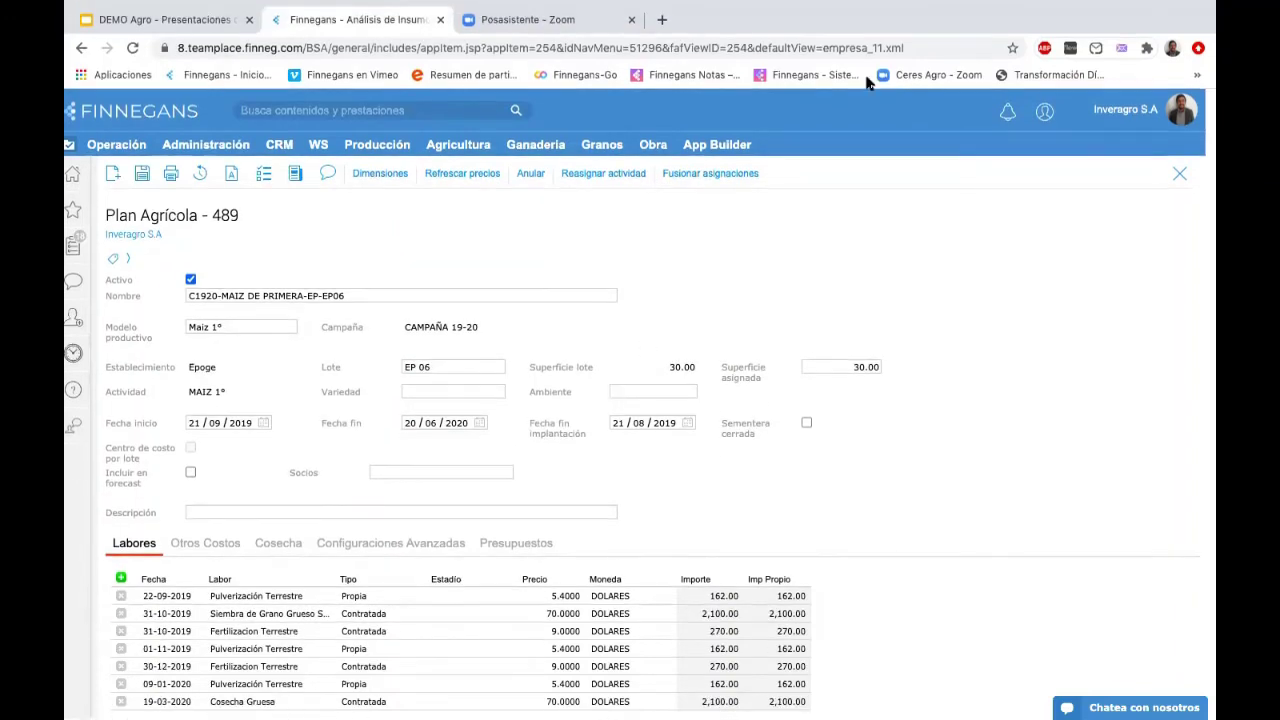
scroll(886, 176, "down", 5)
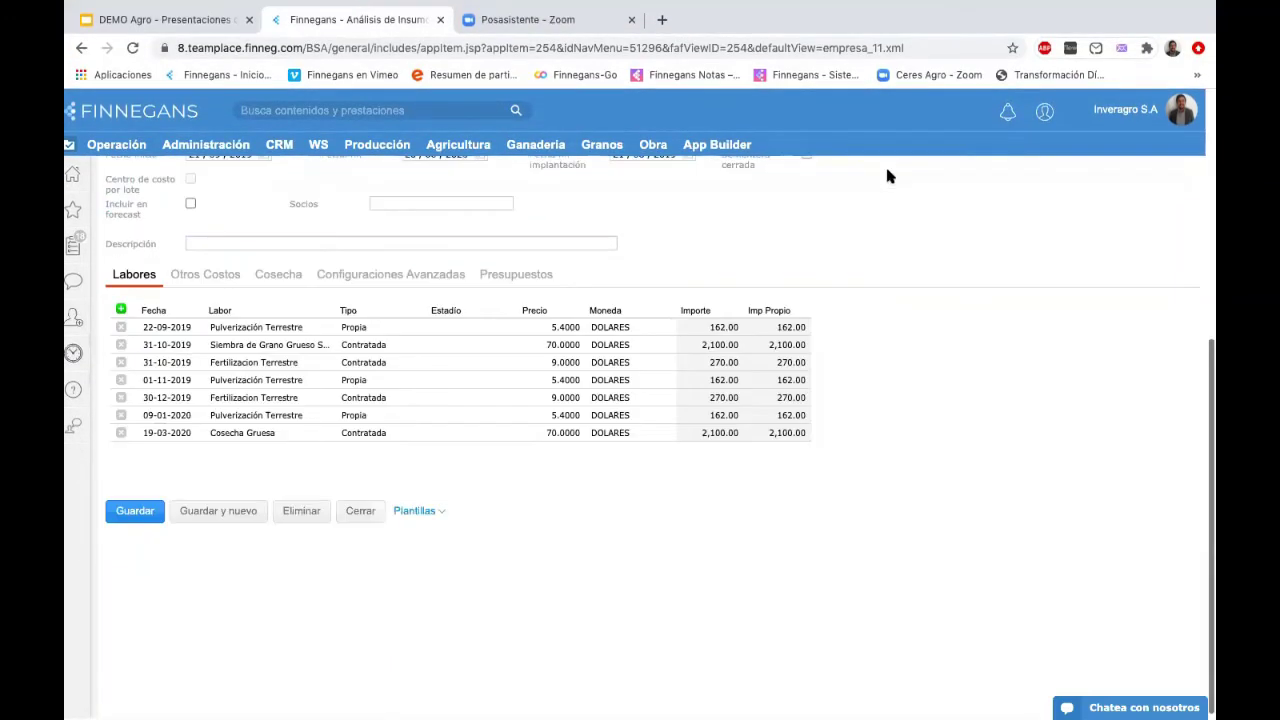
left_click(358, 514)
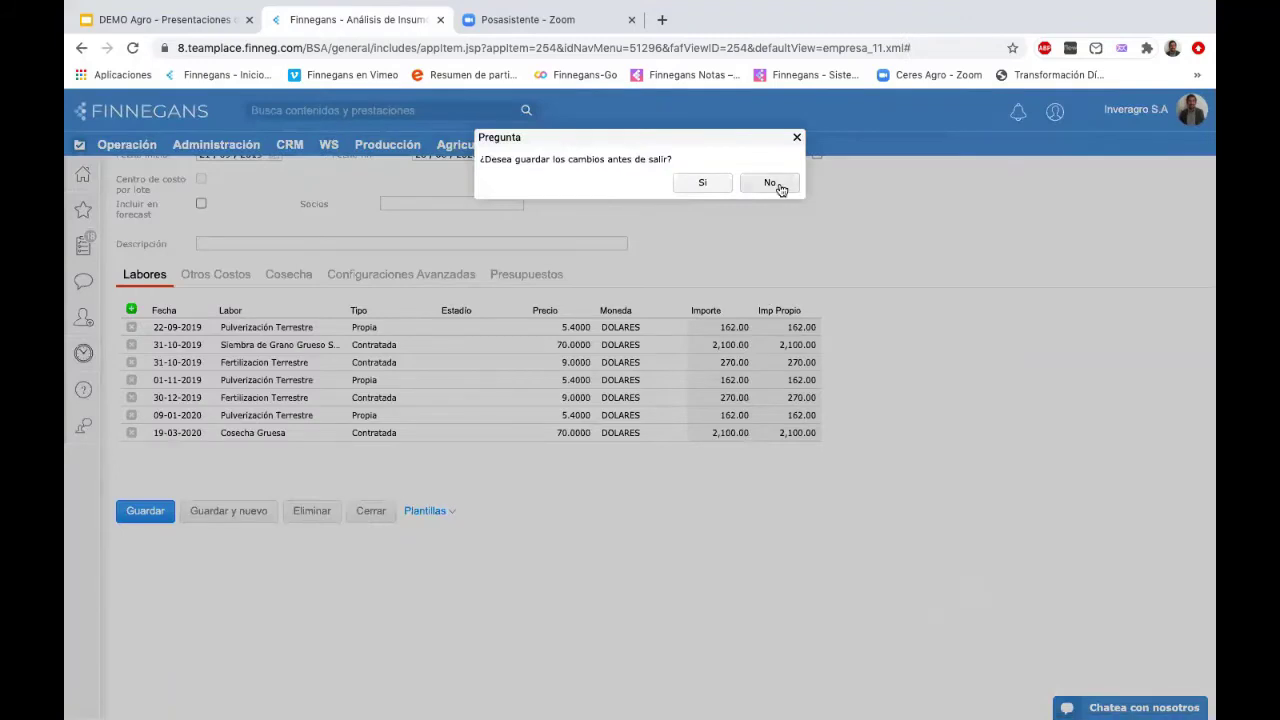
left_click(771, 184)
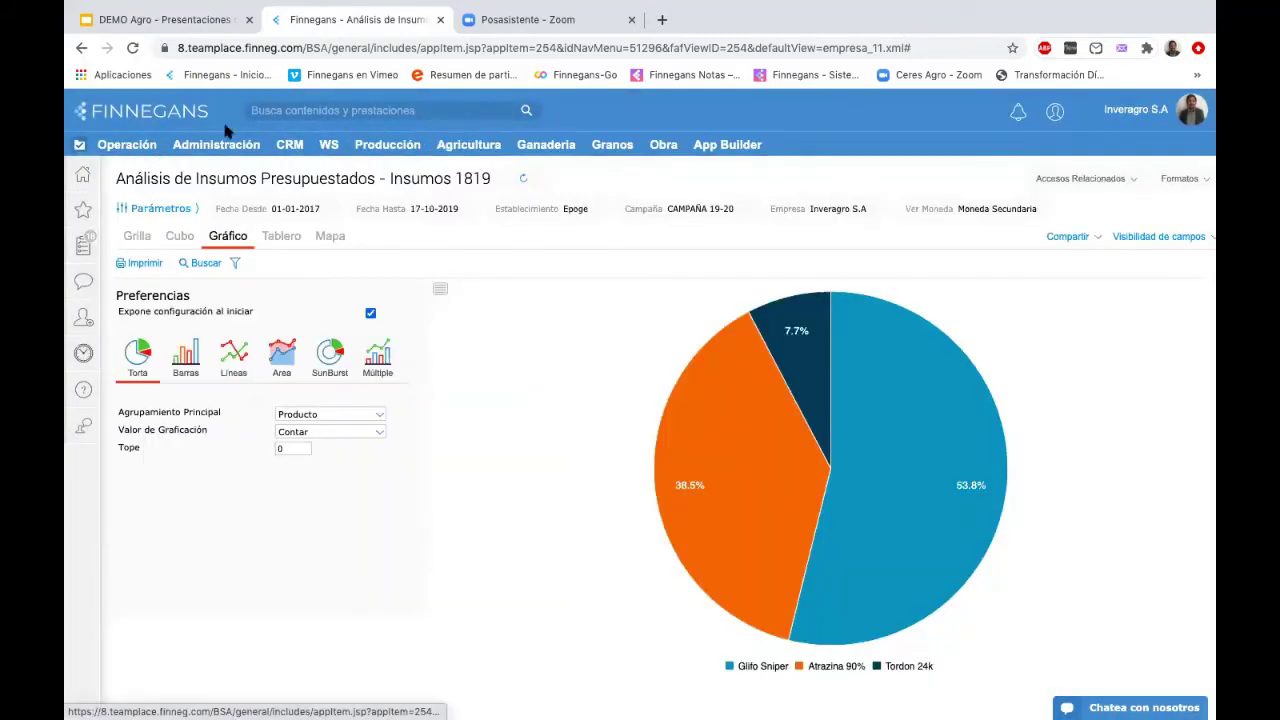
- Run the Agricultura panel Margen Bruto Agrícola with its preset parameters, keeping Moneda Secundaria as the currency
left_click(150, 112)
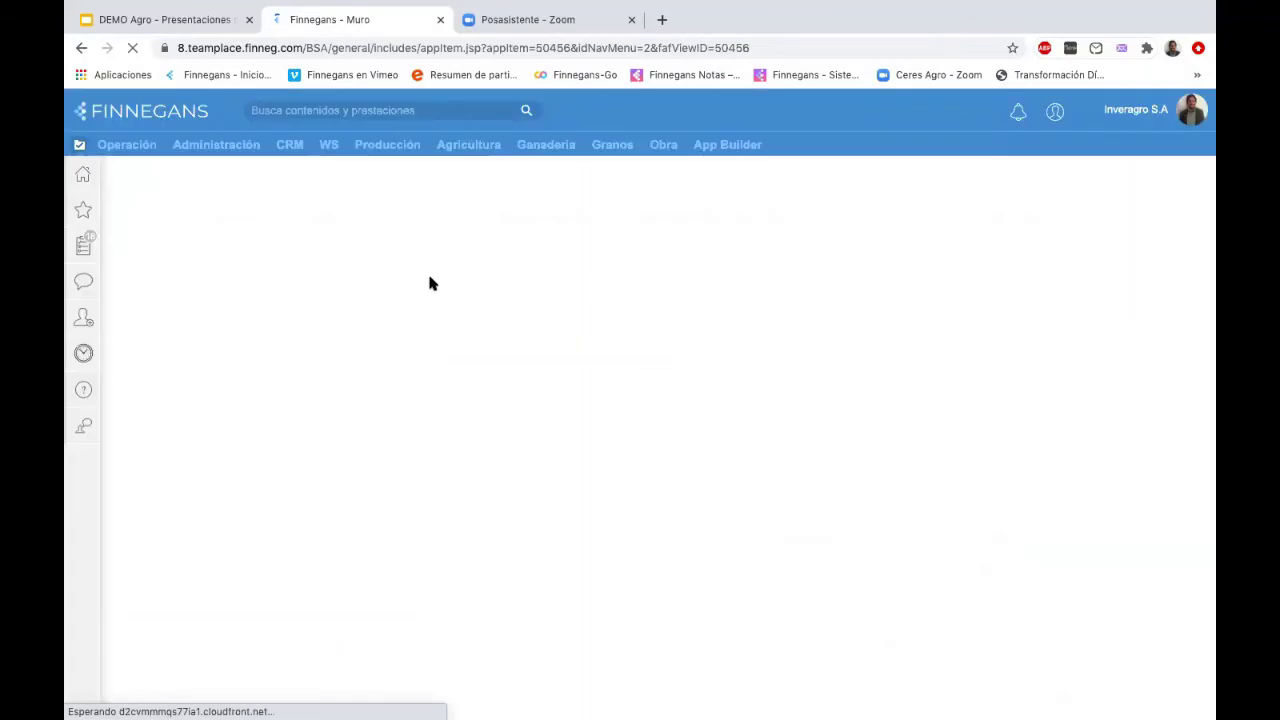
left_click(466, 157)
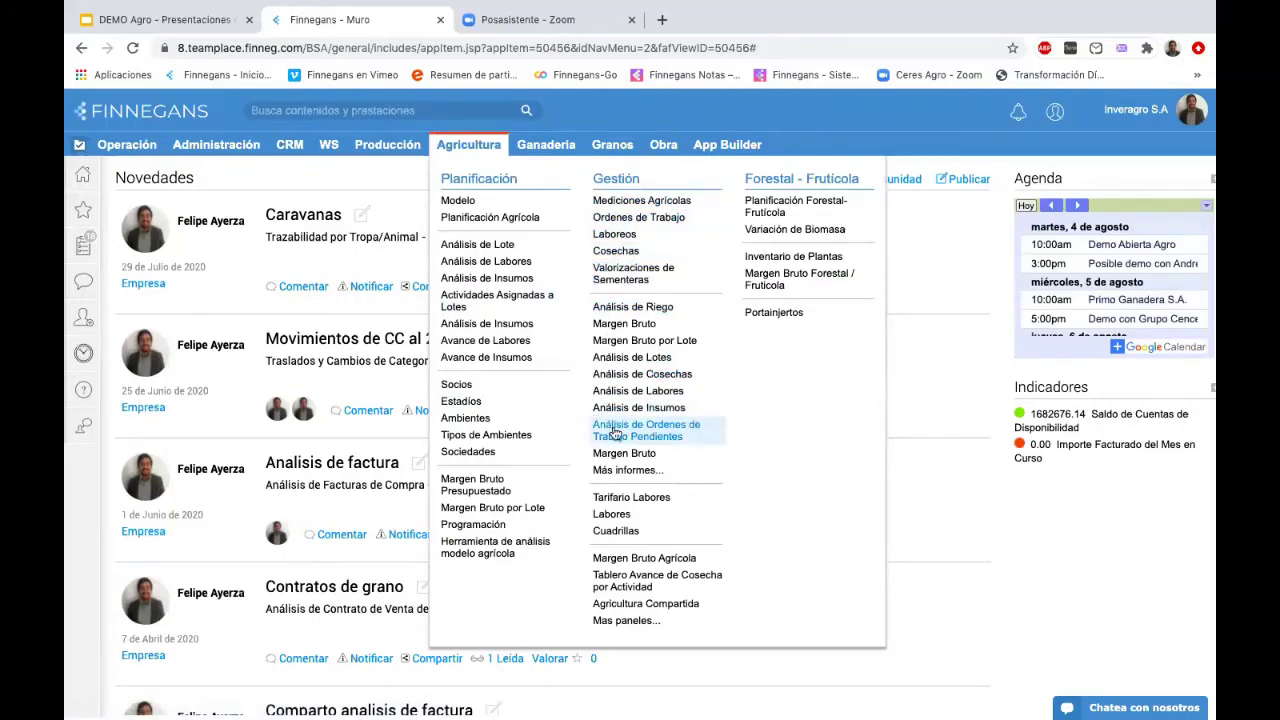
left_click(647, 560)
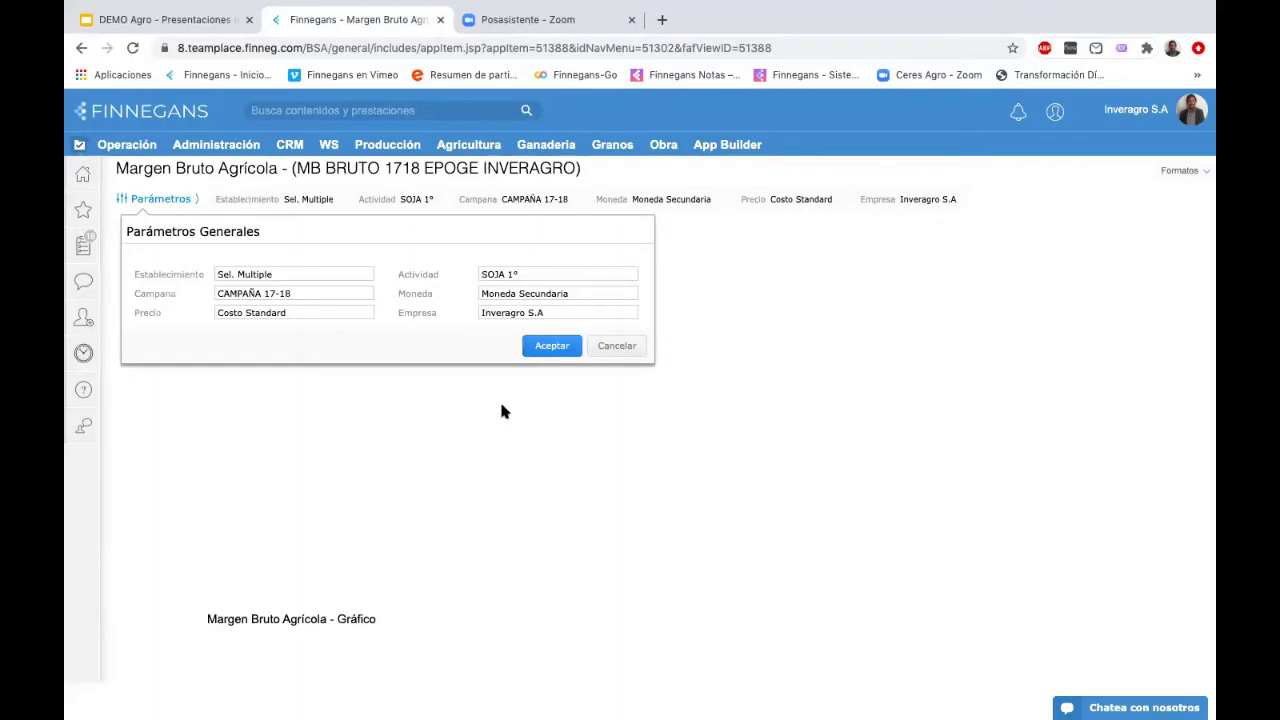
left_click(535, 295)
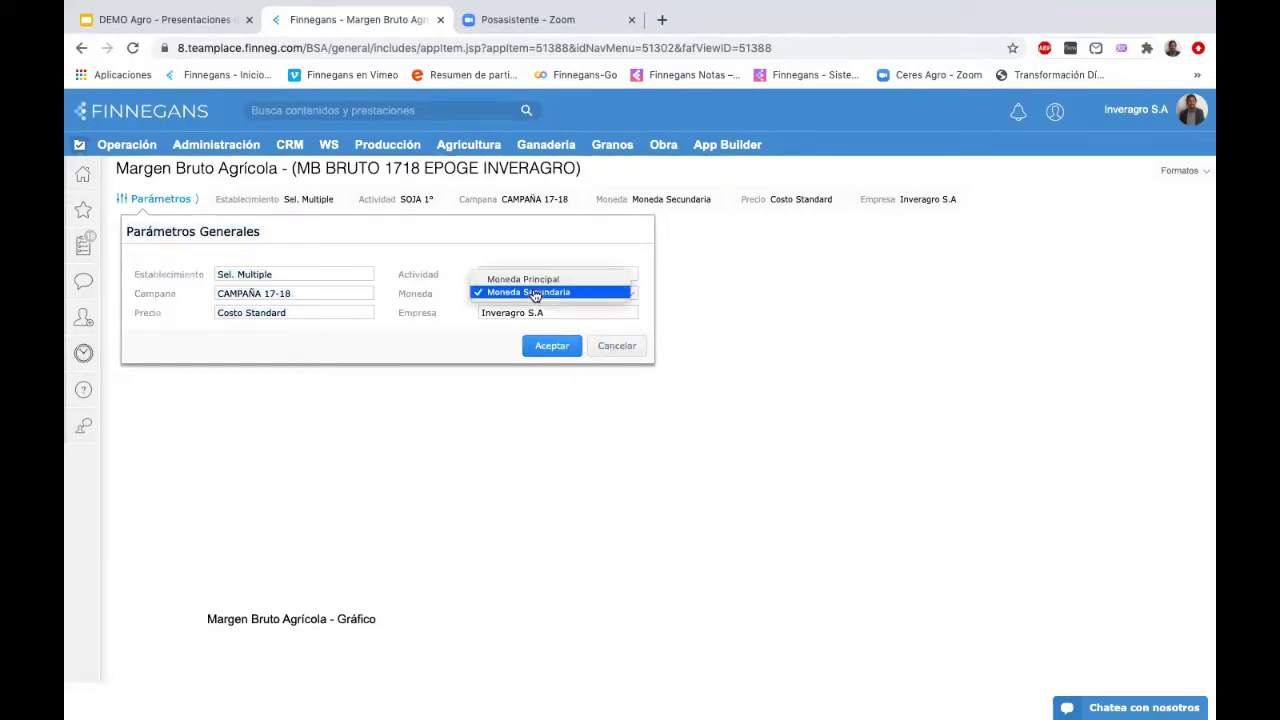
left_click(530, 292)
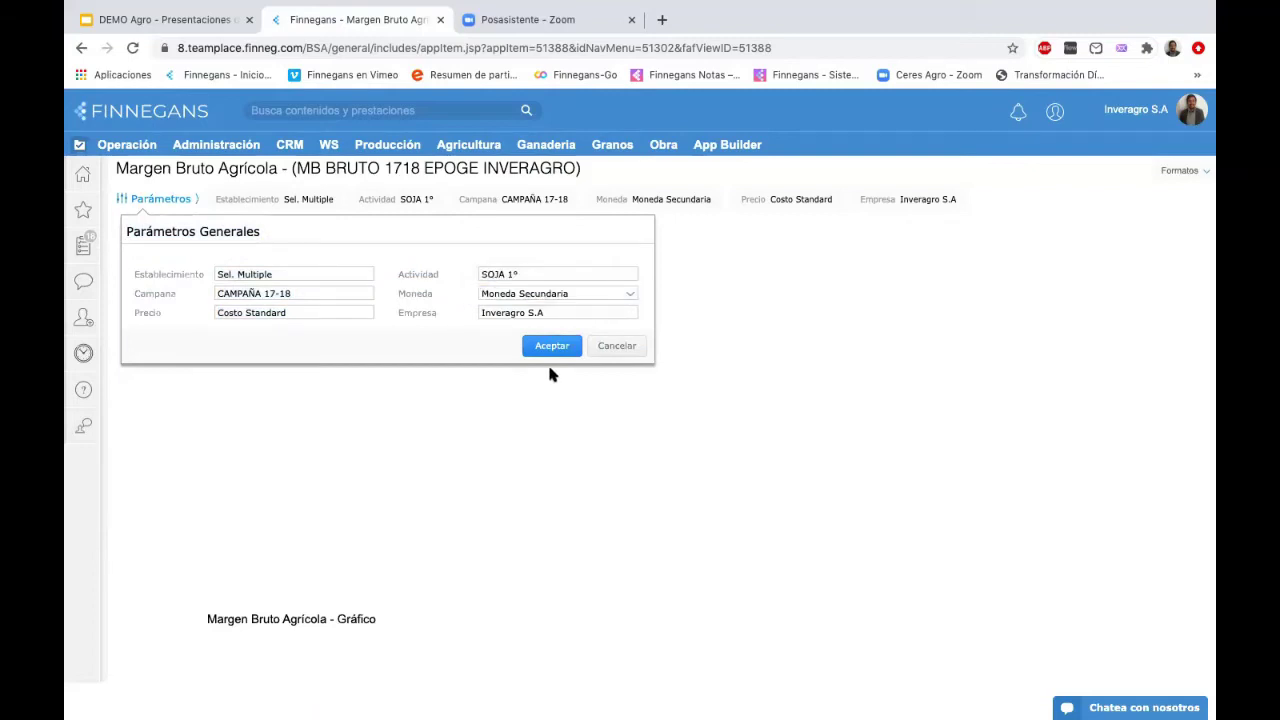
left_click(553, 346)
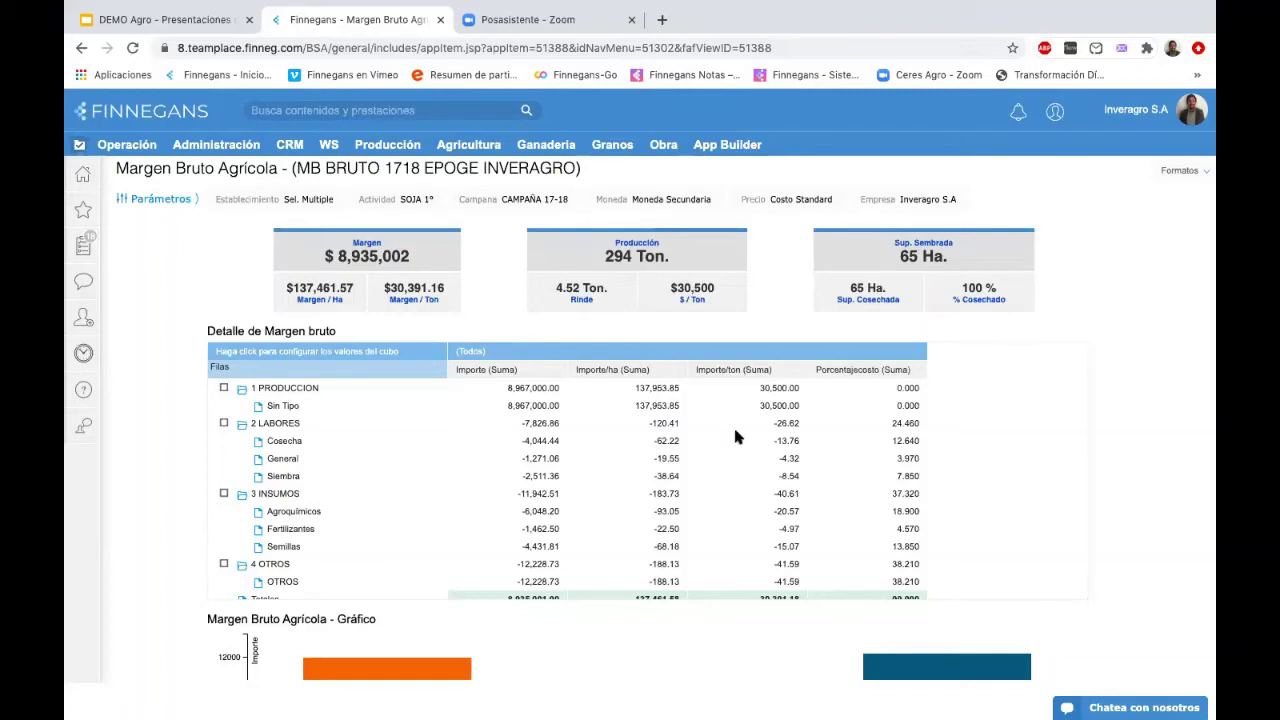
- Collapse the PRODUCCION, LABORES, INSUMOS and OTROS groups in Detalle de Margen bruto
left_click(223, 389)
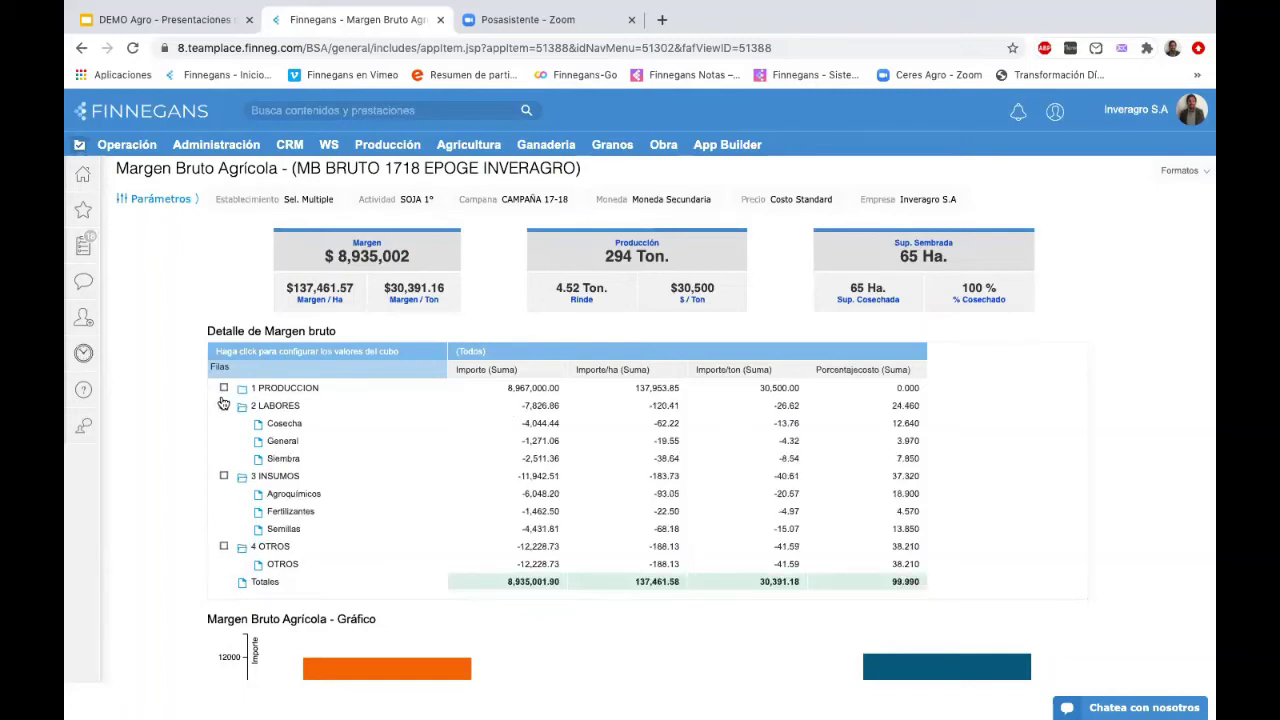
left_click(223, 405)
left_click(223, 423)
left_click(223, 441)
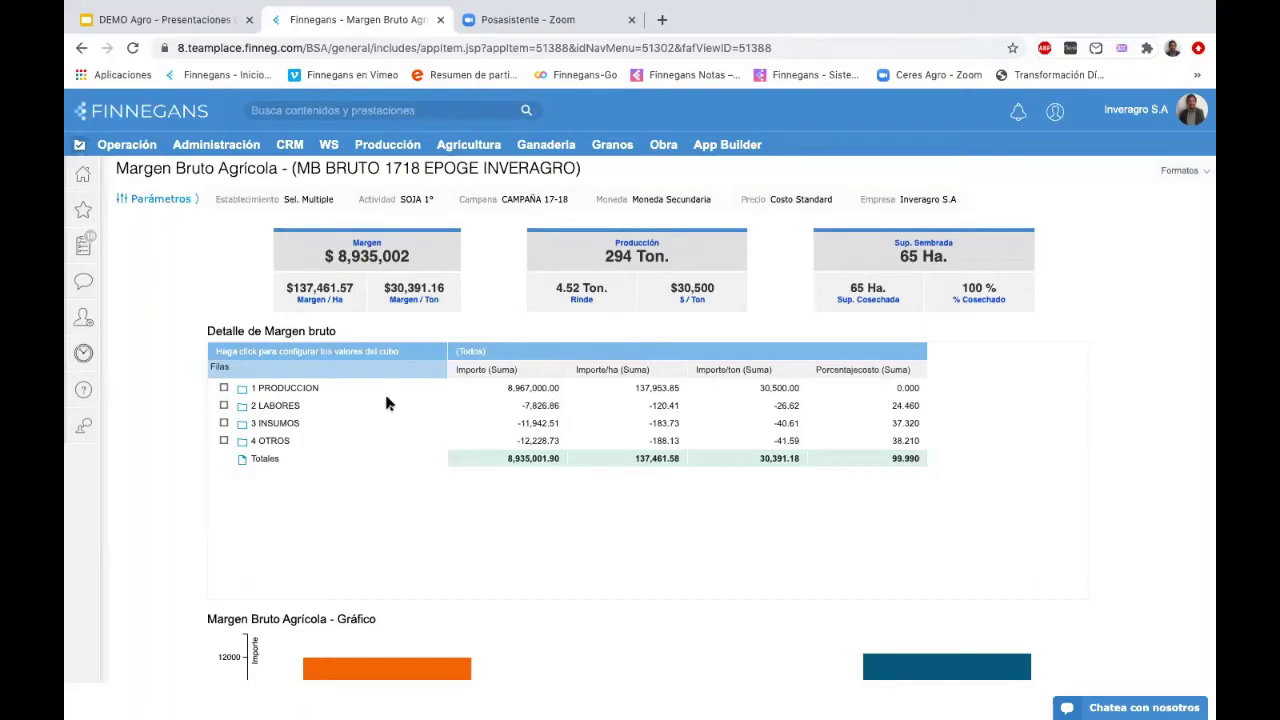
- Expand the four groups of Detalle de Margen bruto one by one and examine the gross margin chart below
left_click(223, 388)
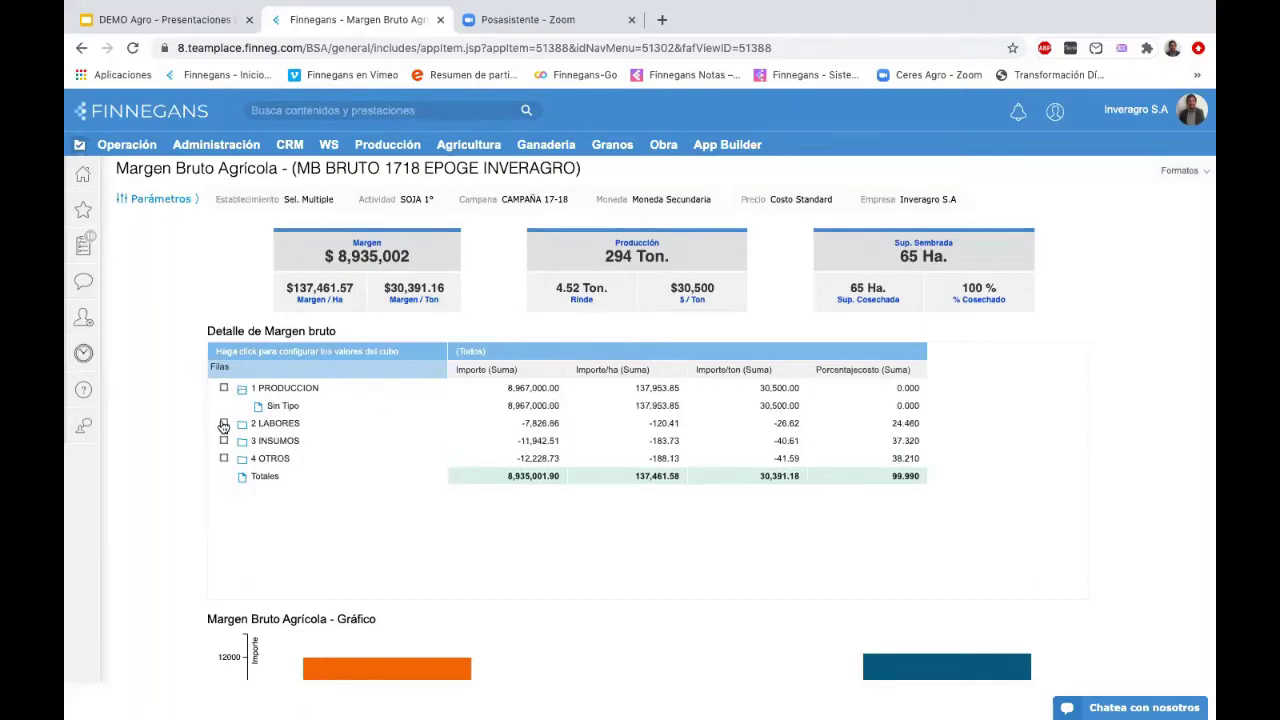
left_click(224, 423)
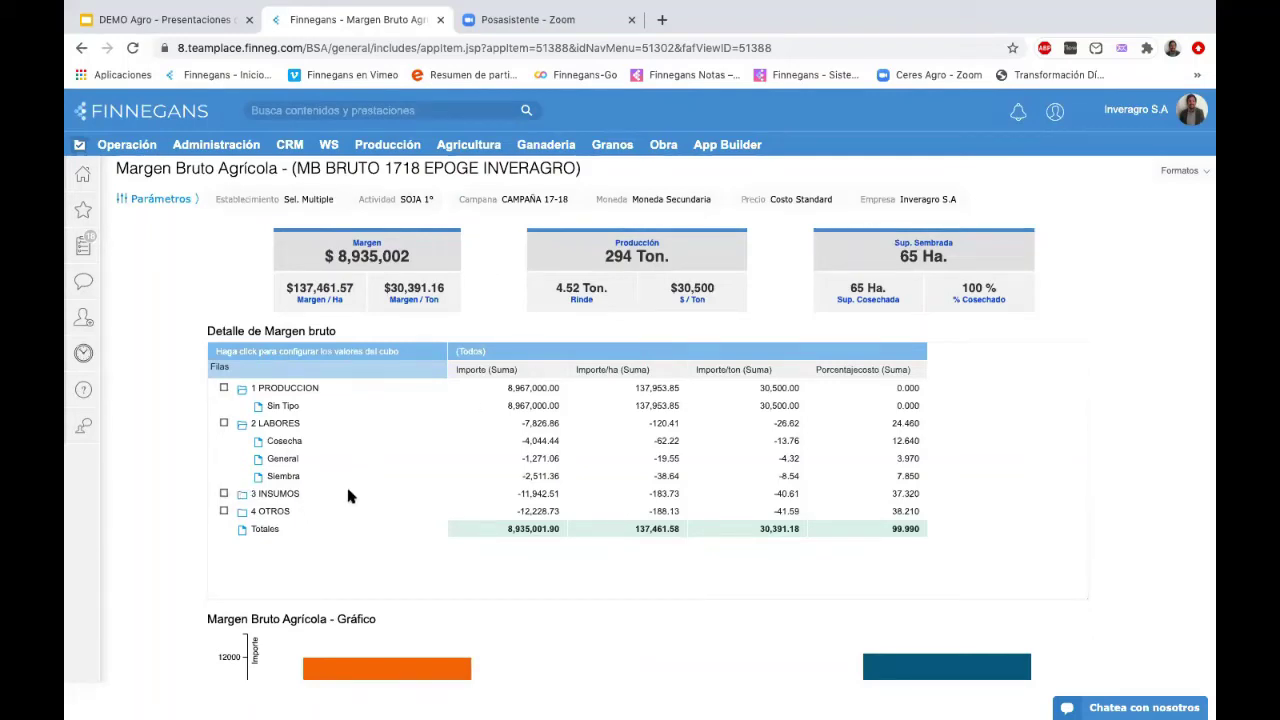
left_click(241, 494)
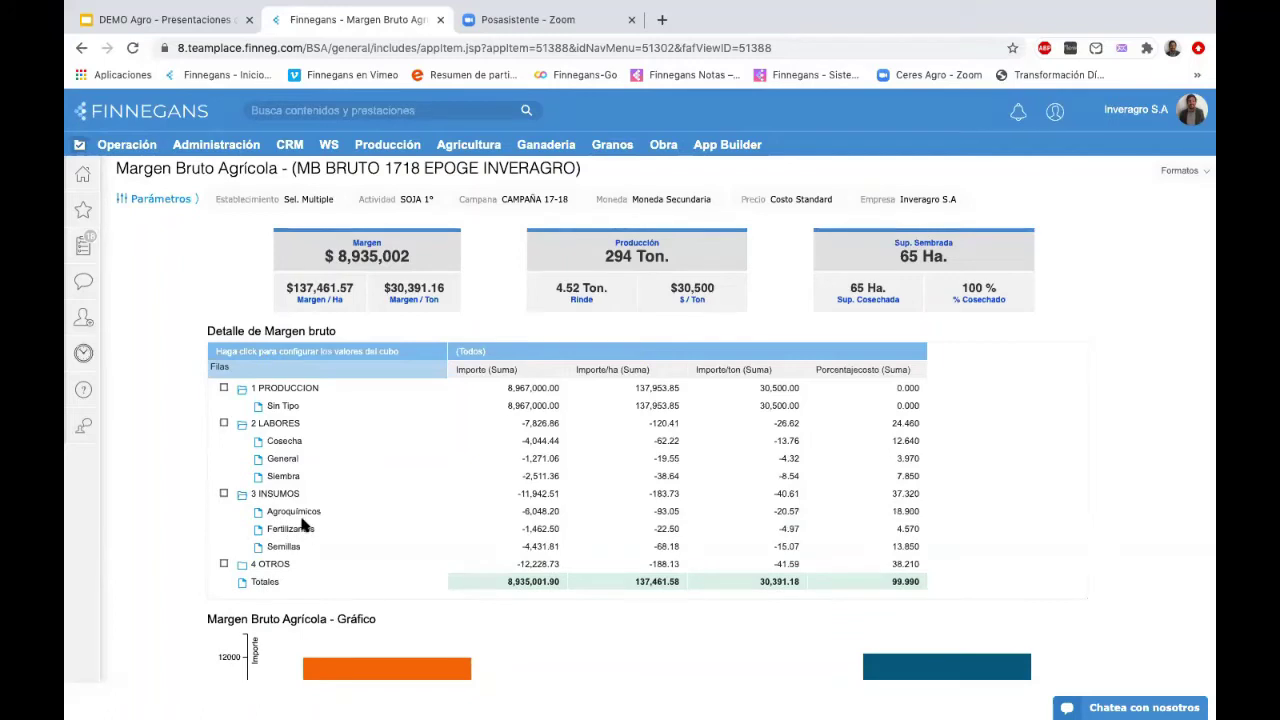
left_click(223, 565)
scroll(566, 460, "down", 3)
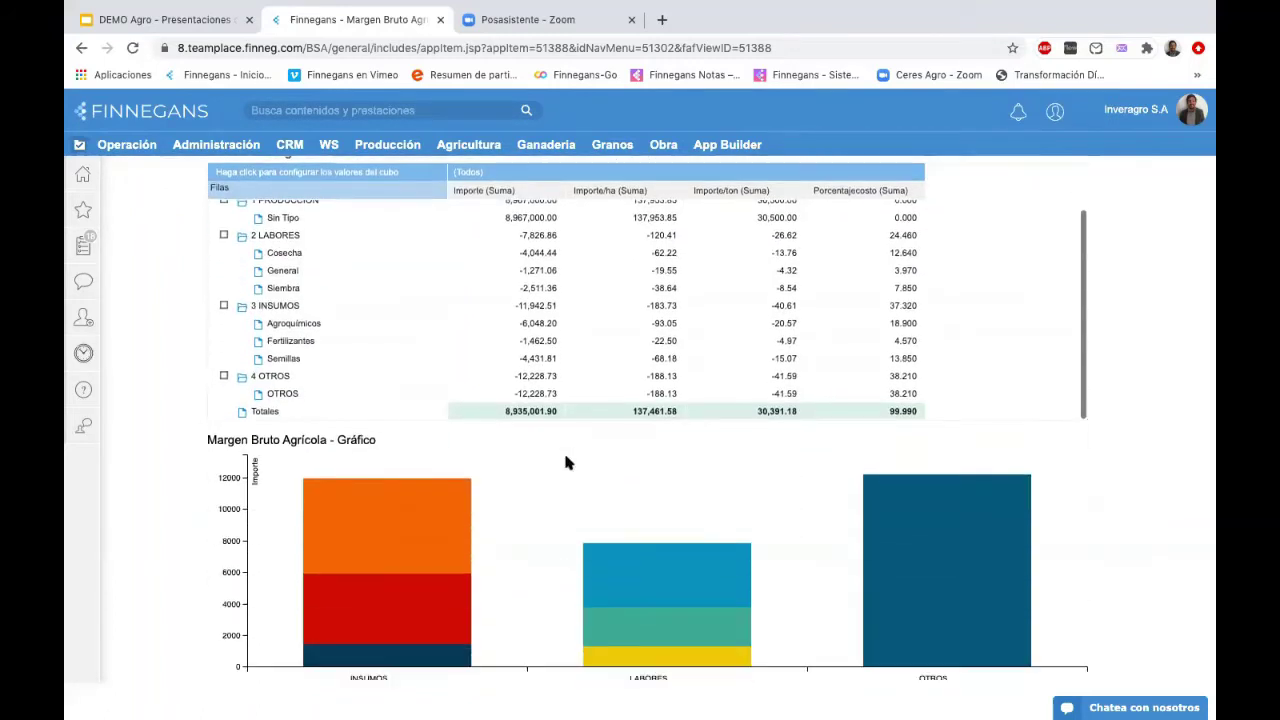
mouse_move(651, 9)
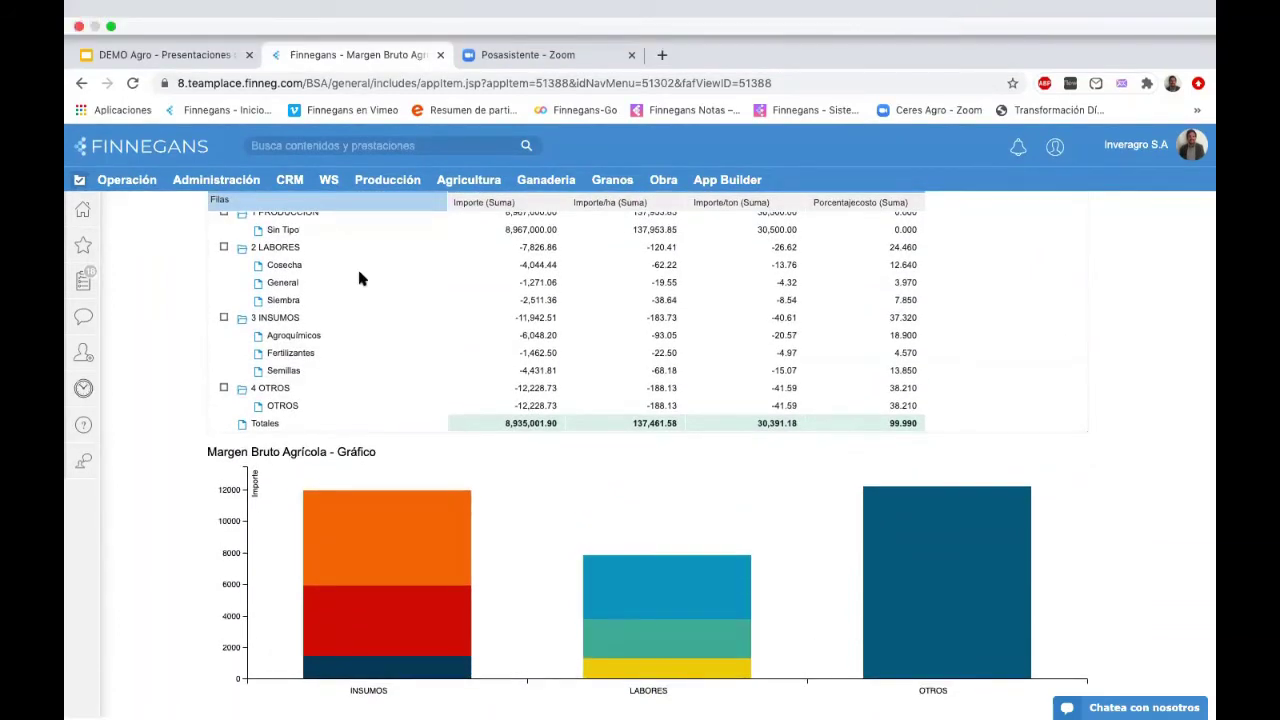
- Open the Tablero Avance de Cosecha por Actividad dashboard from the agriculture management area
scroll(170, 321, "up", 3)
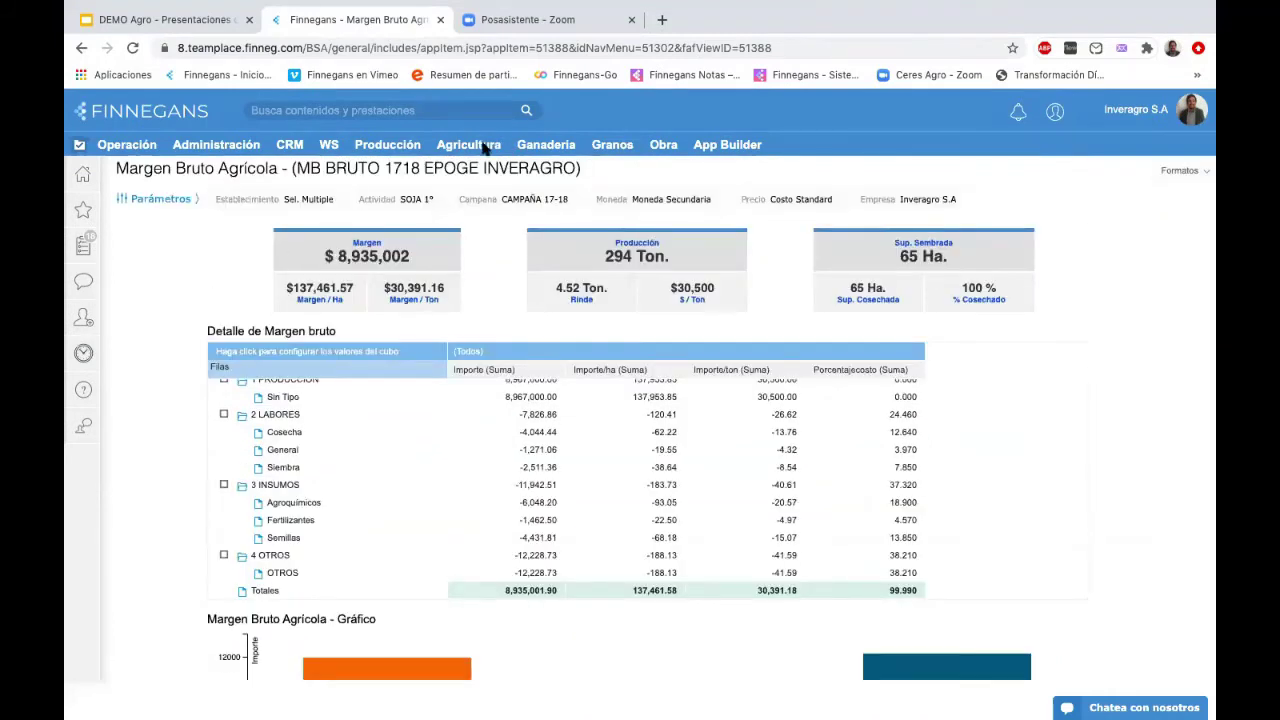
scroll(505, 292, "down", 2)
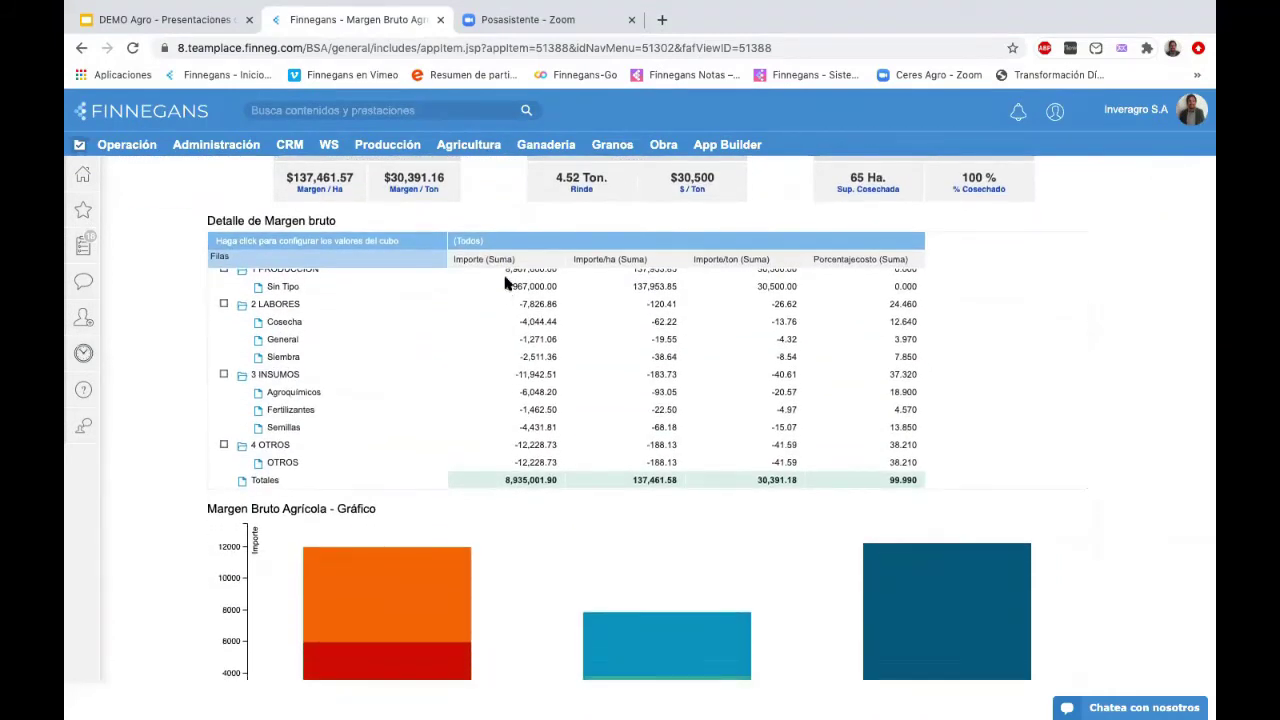
left_click(468, 148)
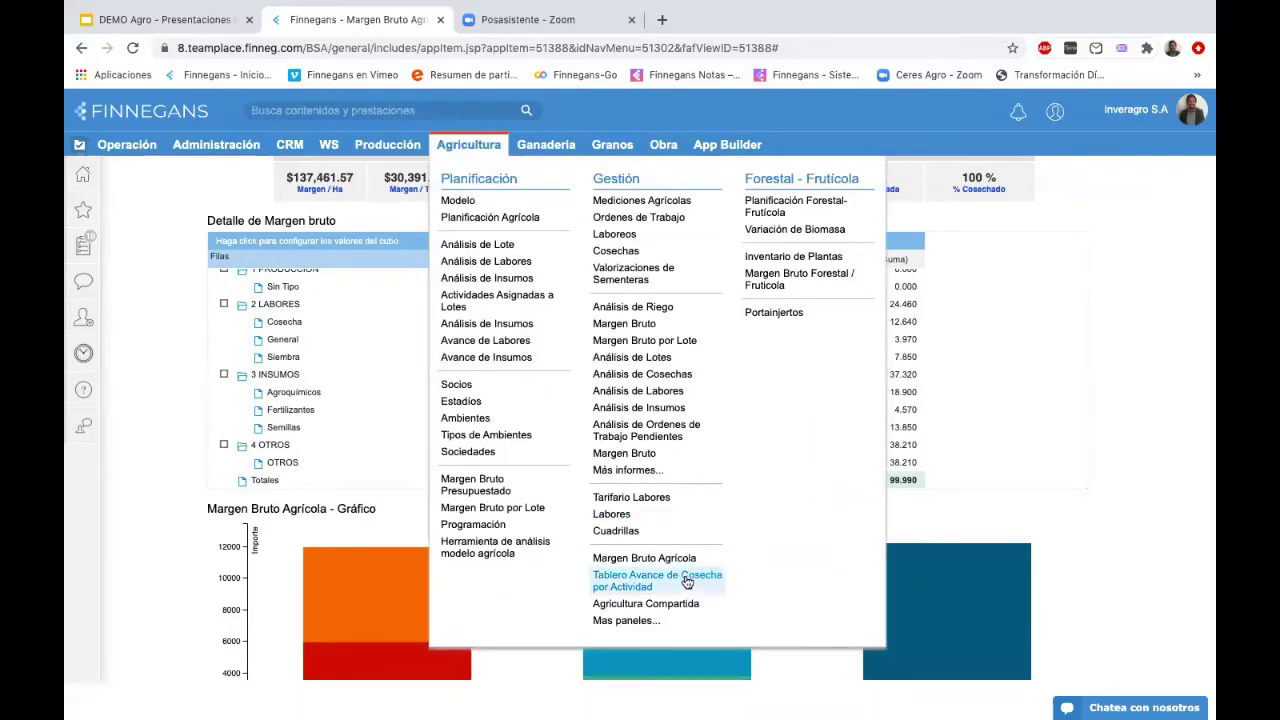
left_click(687, 582)
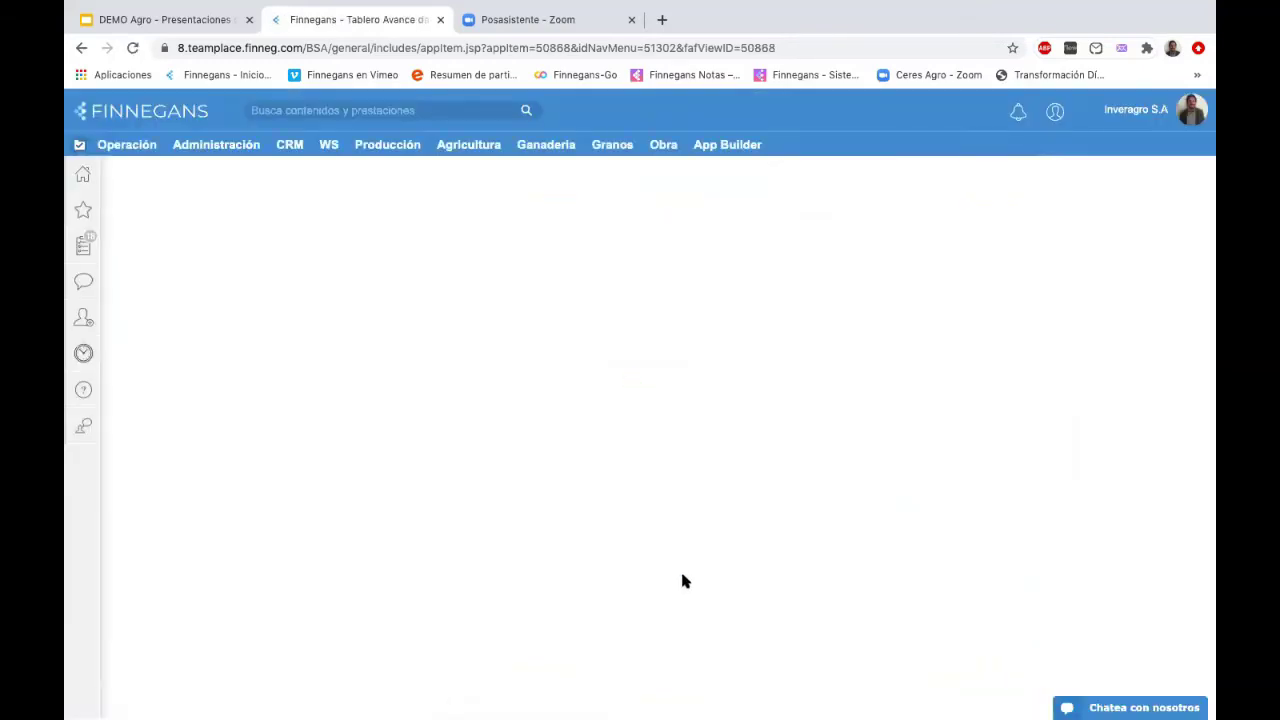
- Run the harvest progress dashboard for activity SOJA 1° and campaign CAMPAÑA 17-18
left_click(241, 235)
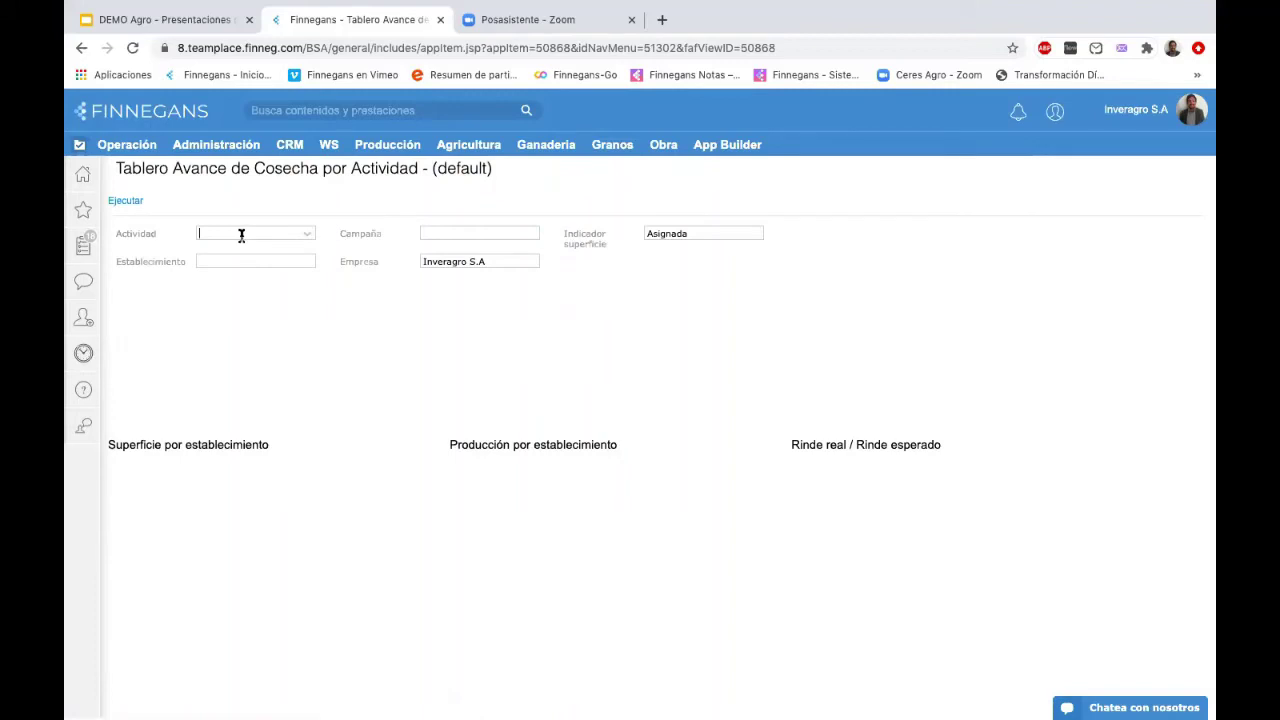
type("soja")
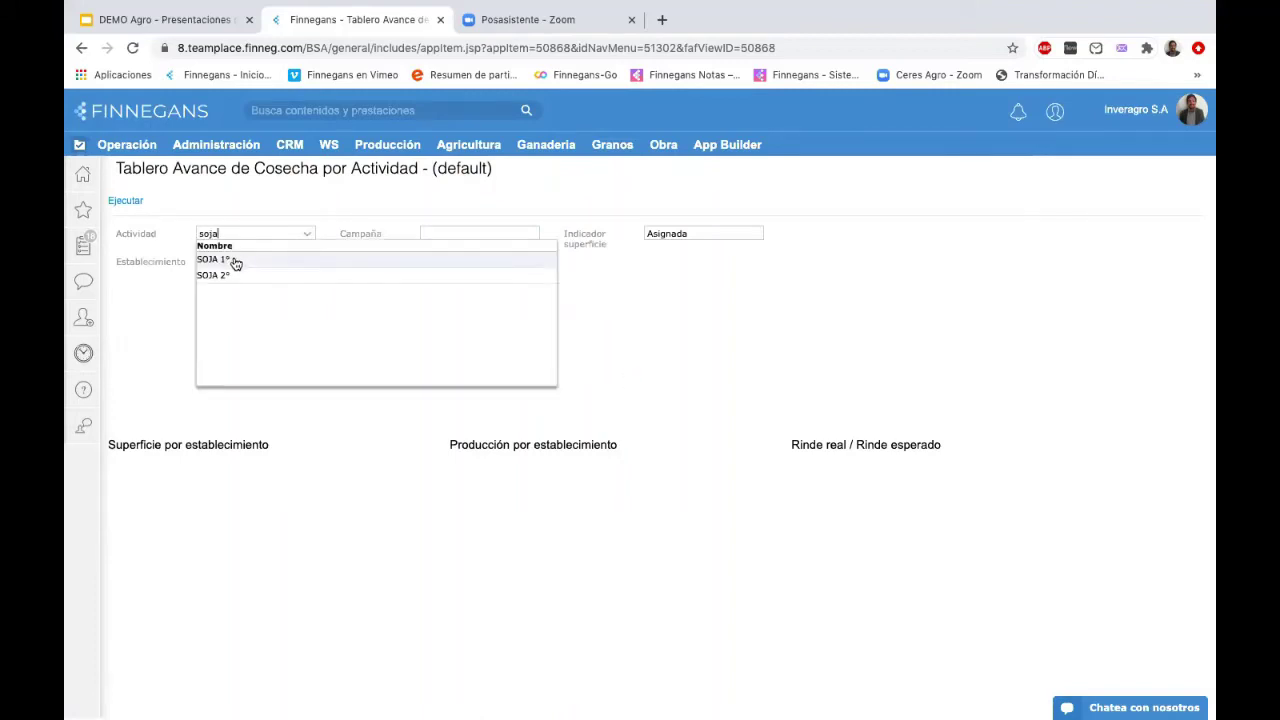
left_click(233, 258)
type("17")
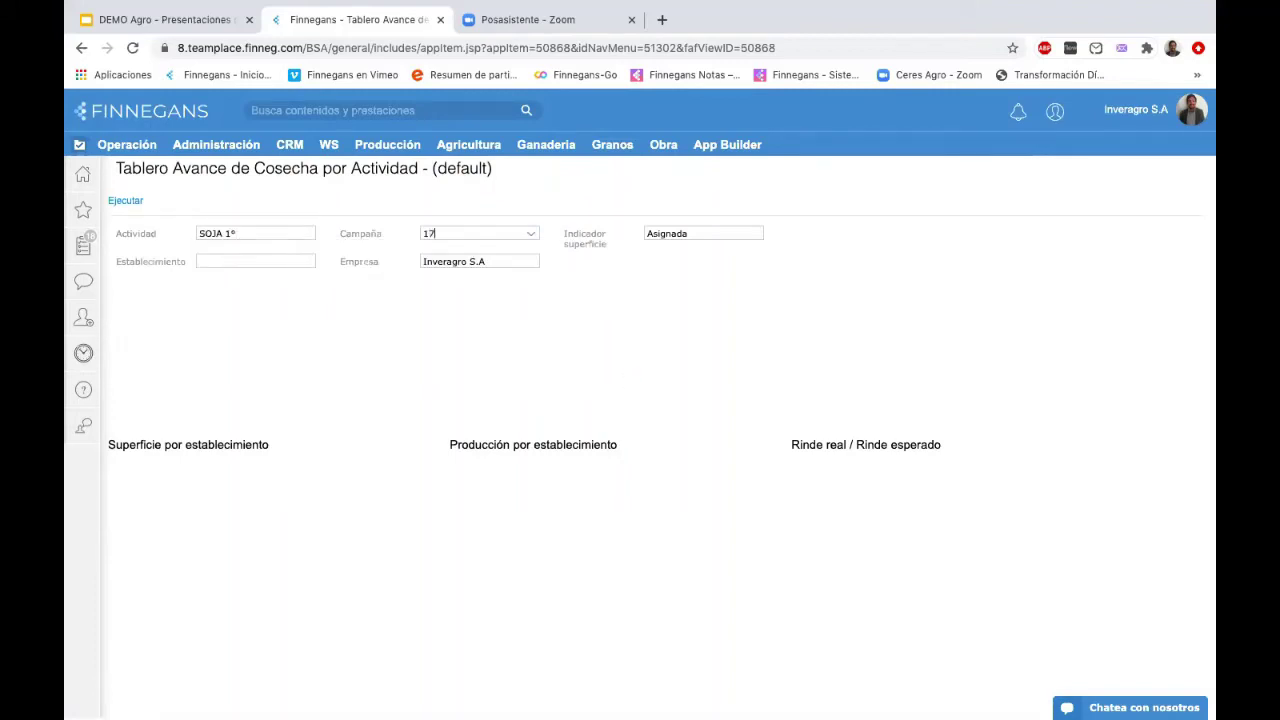
left_click(461, 276)
left_click(125, 201)
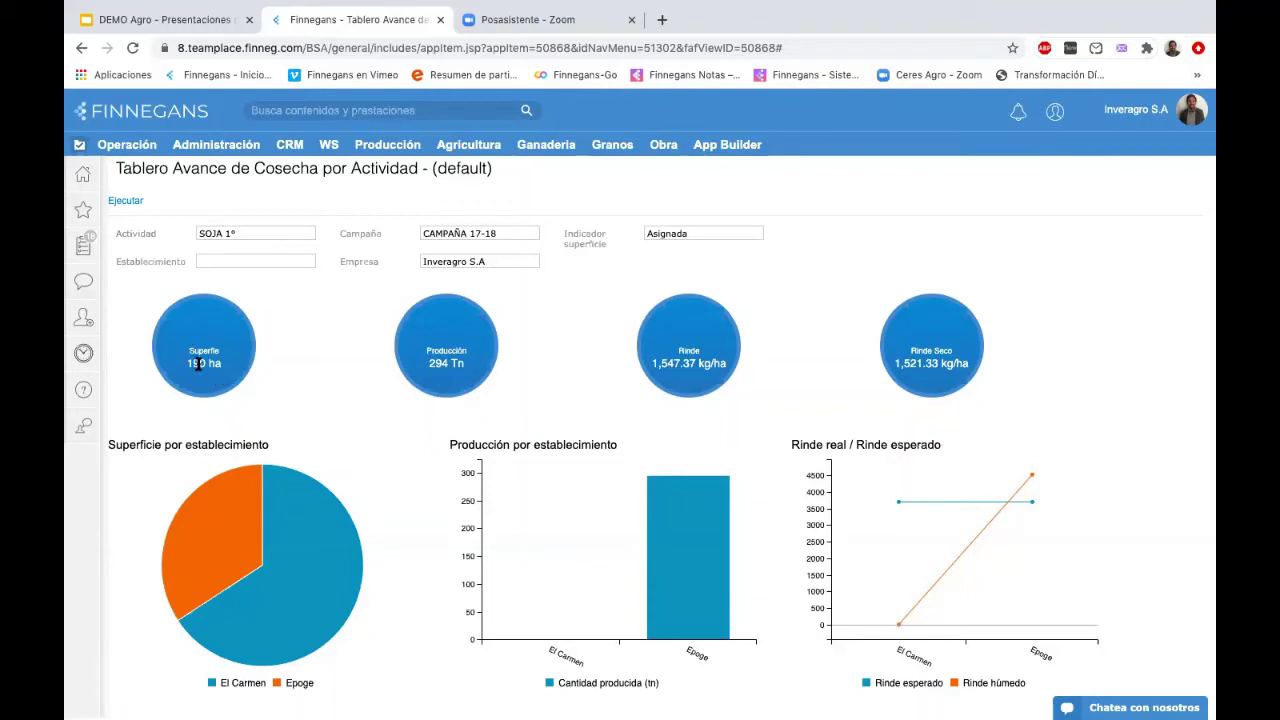
- Examine the surface and production charts by establishment, comparing El Carmen and Epoge
scroll(336, 458, "down", 1)
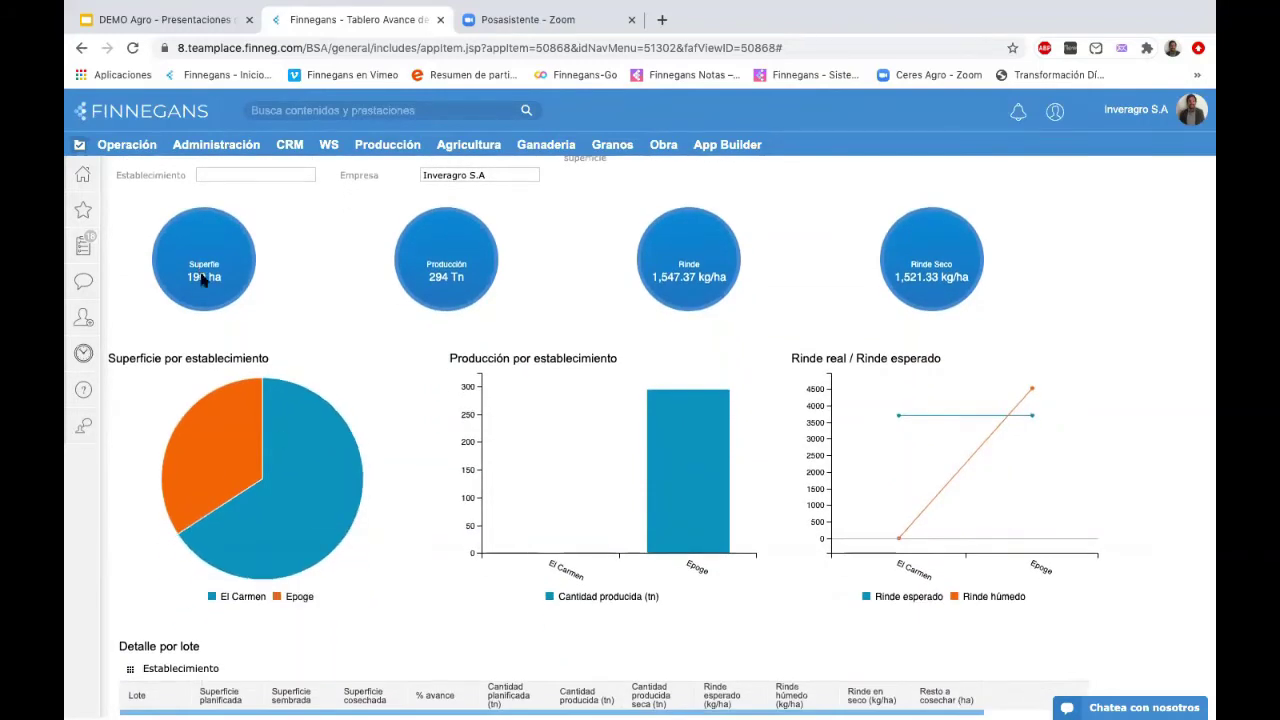
mouse_move(229, 461)
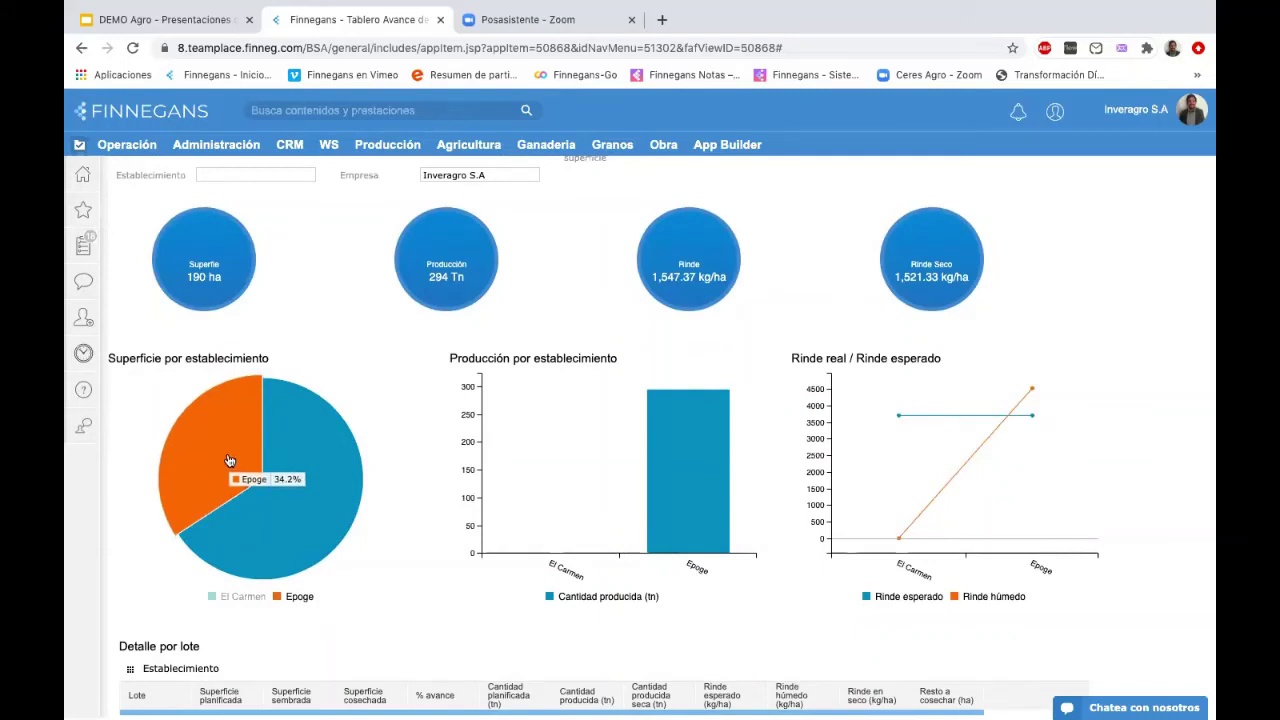
mouse_move(311, 460)
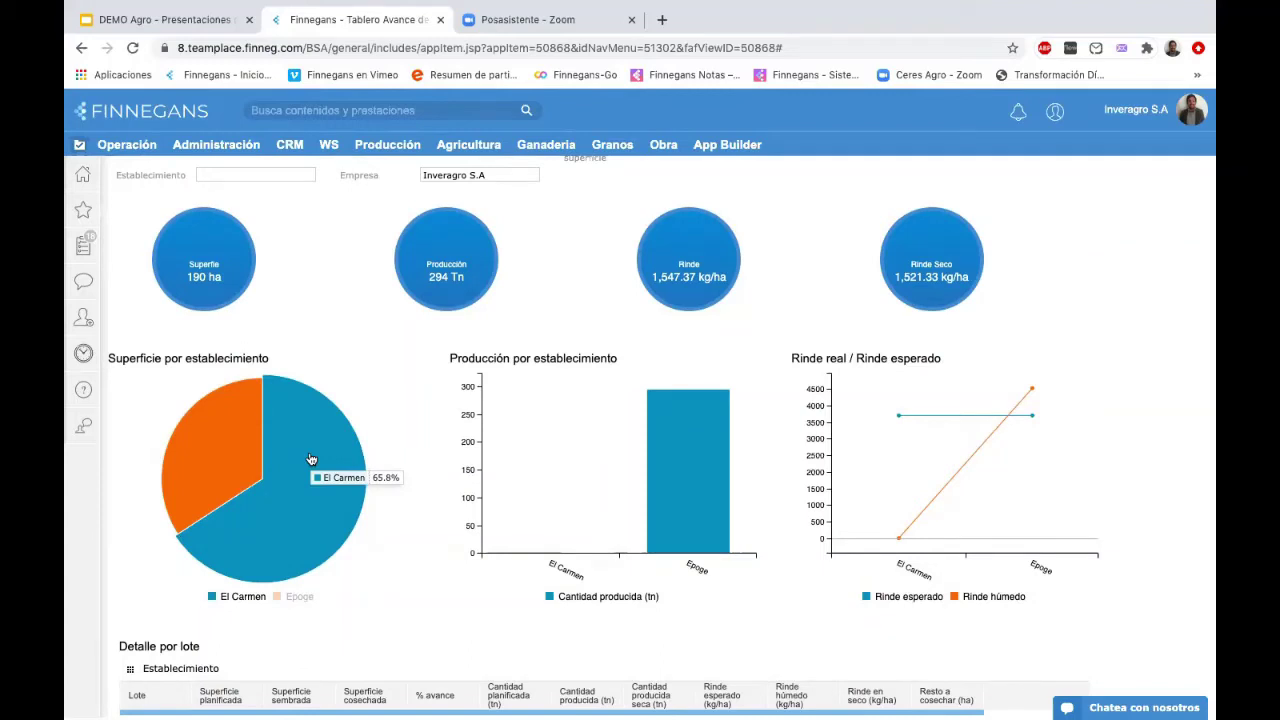
mouse_move(555, 467)
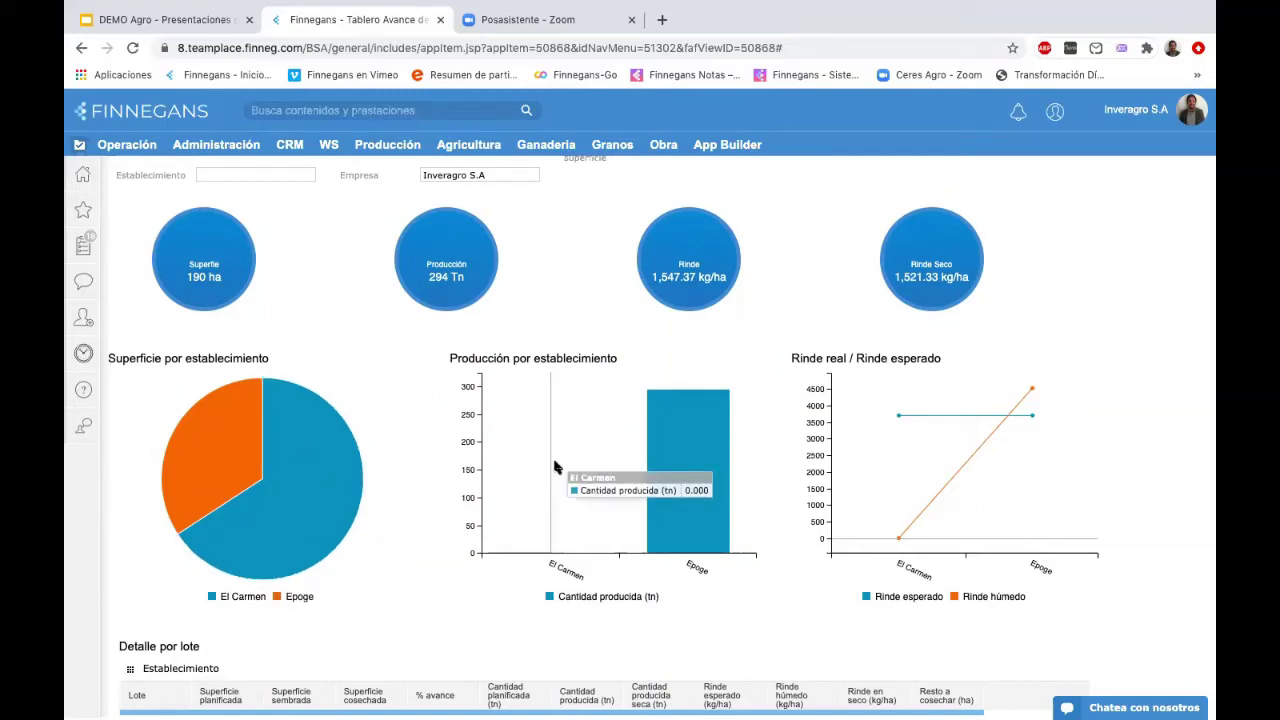
mouse_move(714, 463)
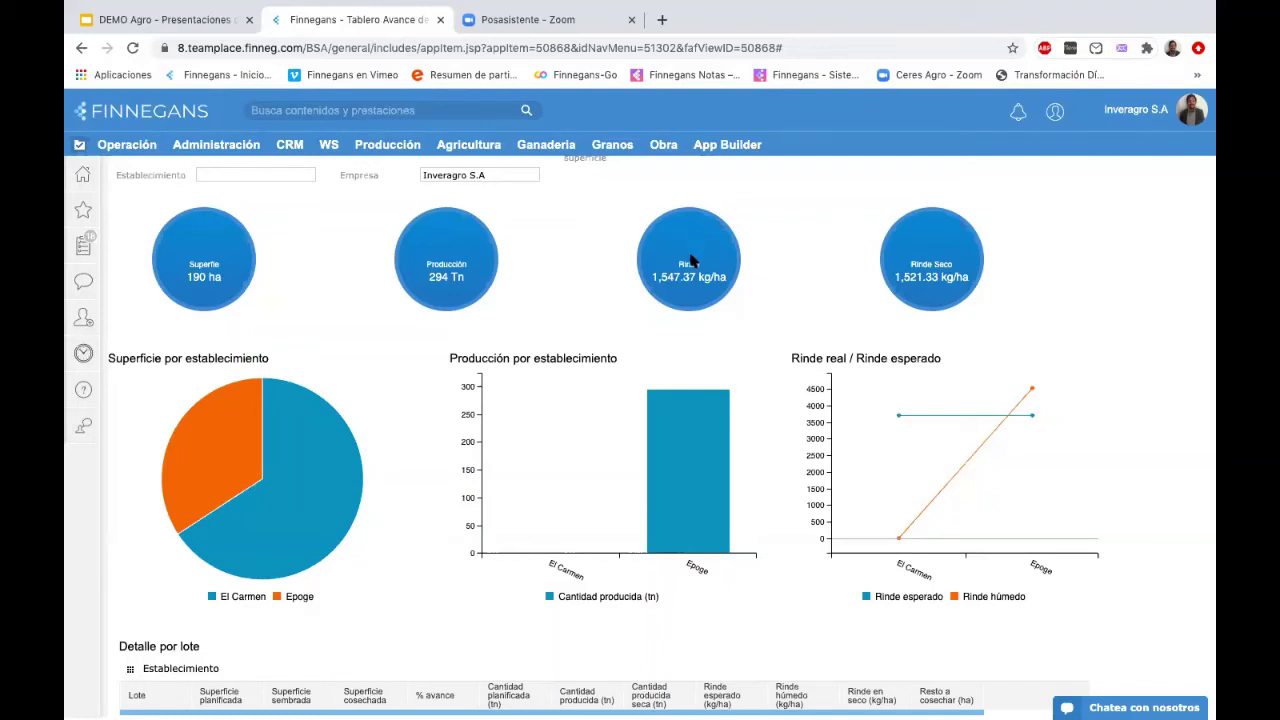
- Collapse the El Carmen group in the Detalle por lote table and widen the Lote column to show the full establishment names
scroll(806, 311, "down", 2)
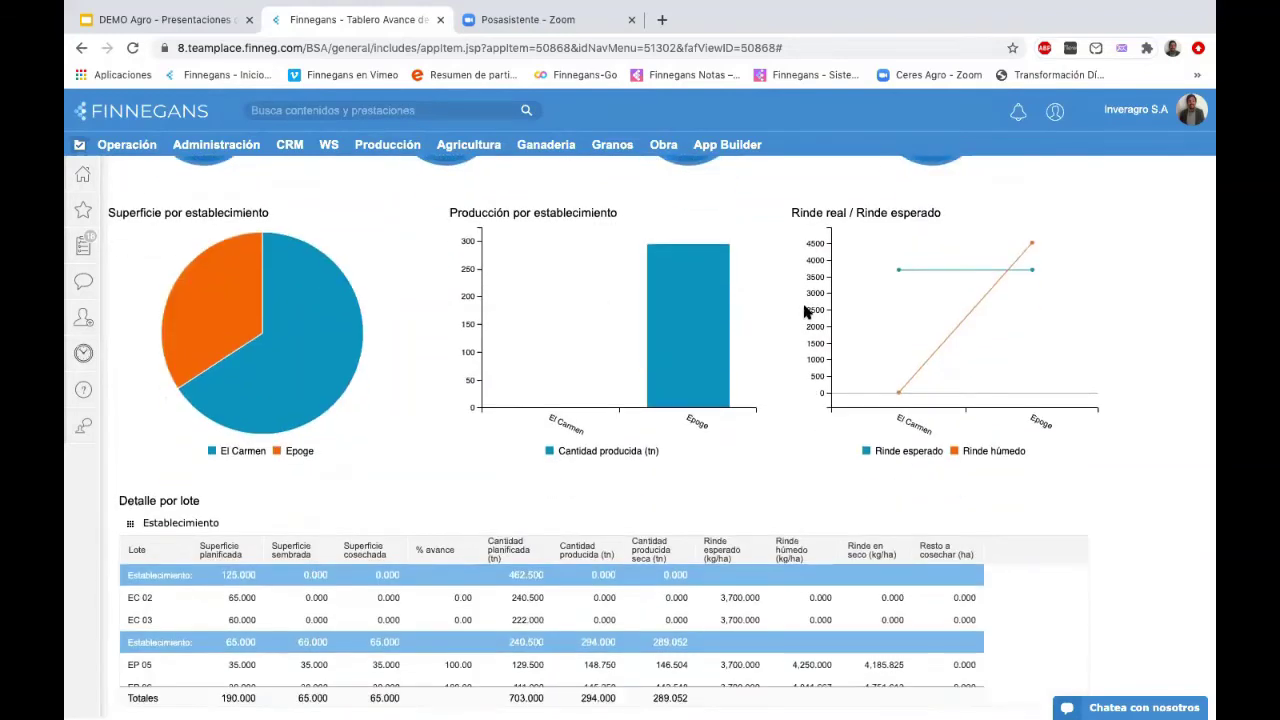
left_click(192, 575)
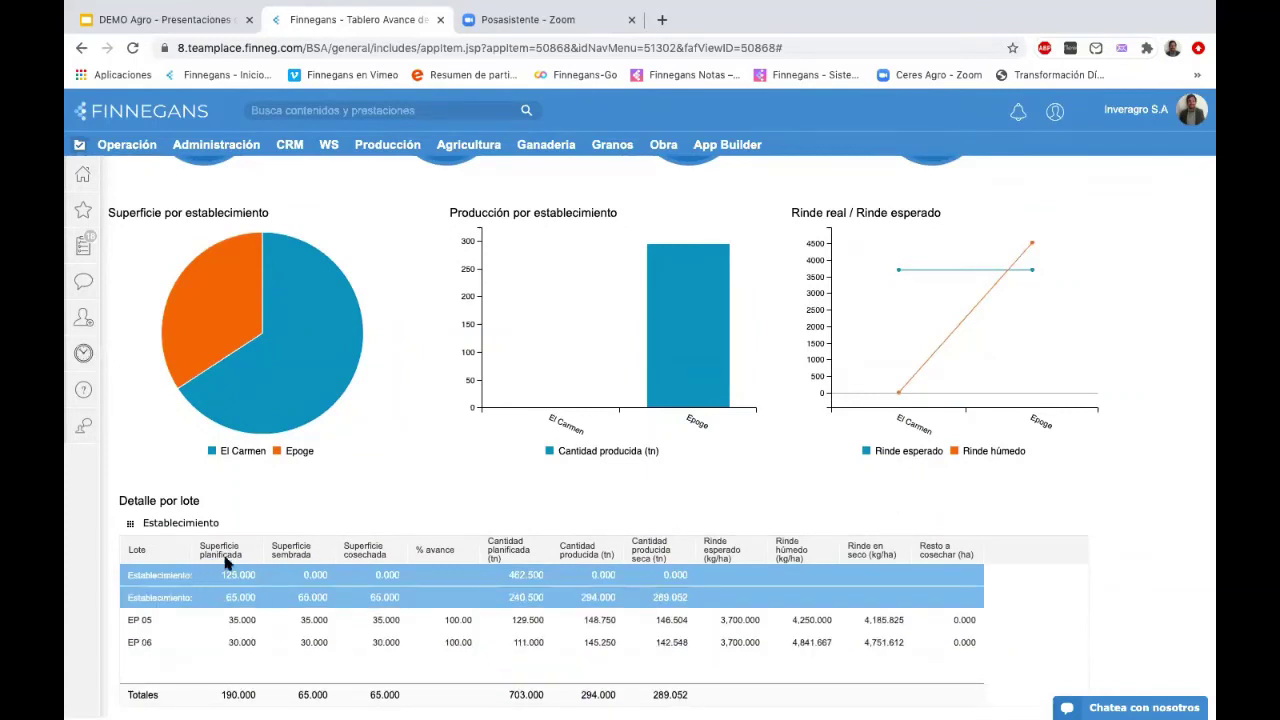
right_click(193, 549)
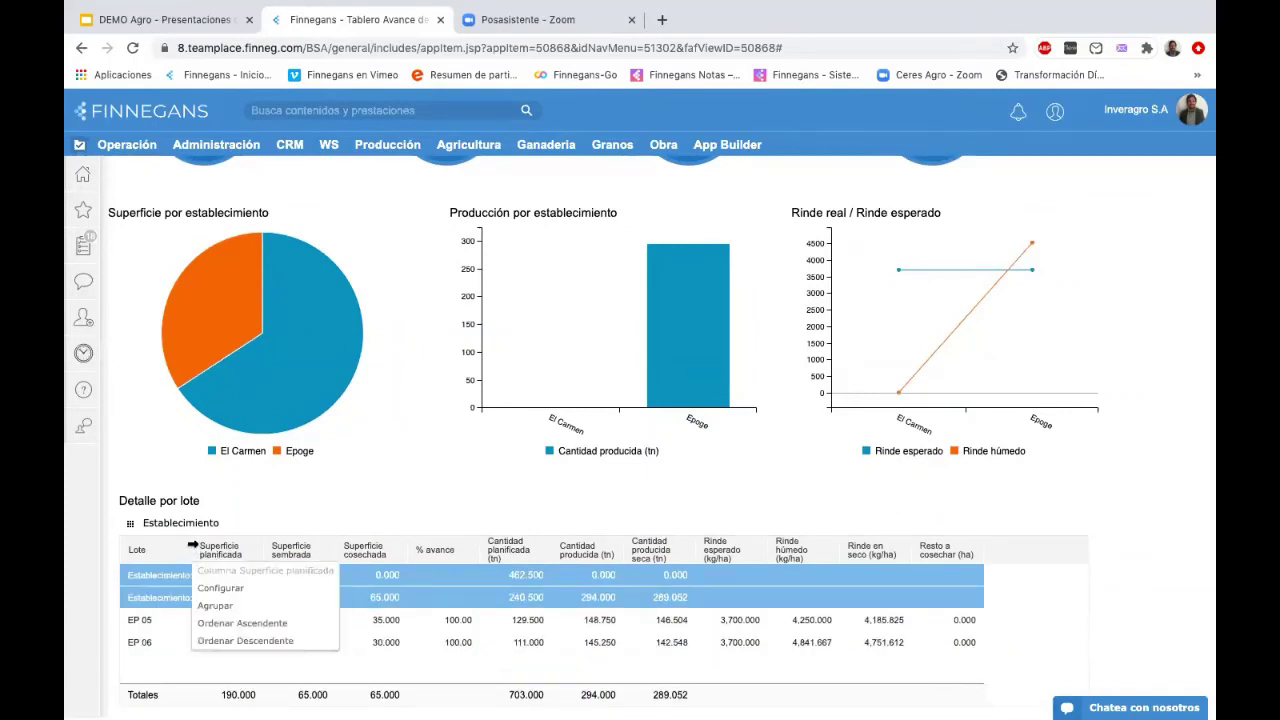
left_click_drag(193, 549, 264, 549)
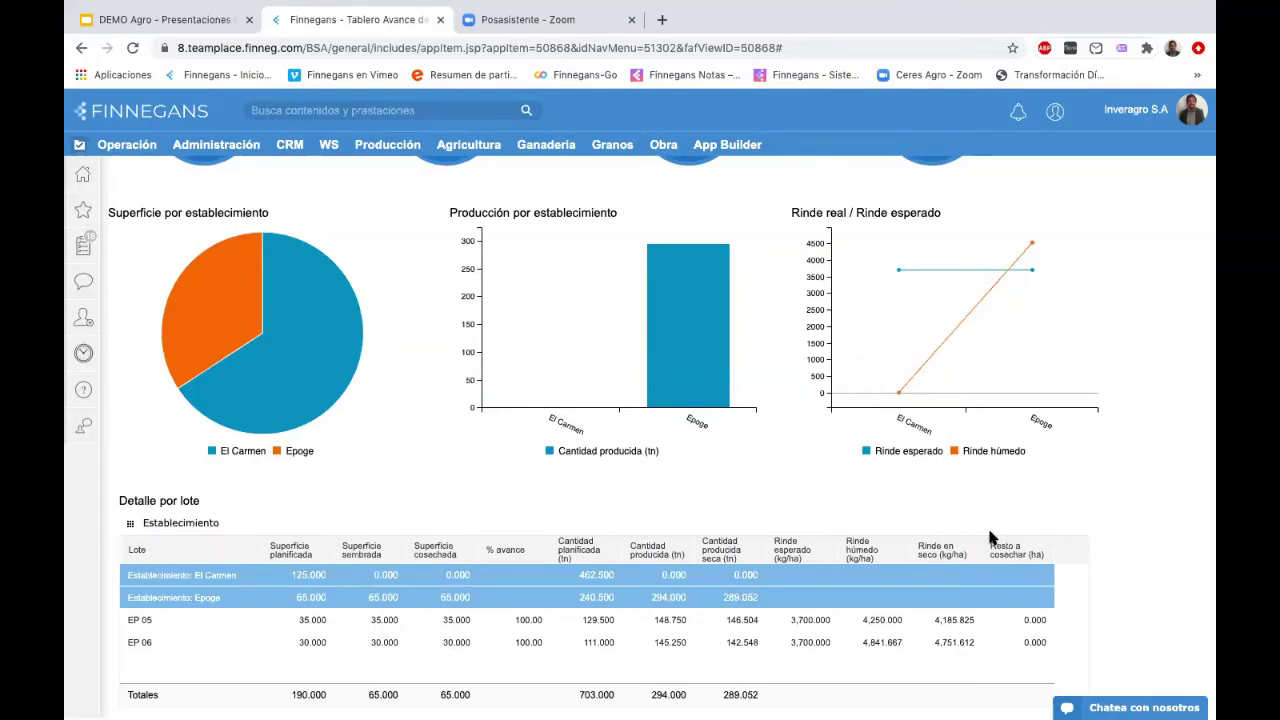
- Open the agriculture management Margen Bruto report with the MB COMPARATIVO TRIGO 1718 view
mouse_move(620, 6)
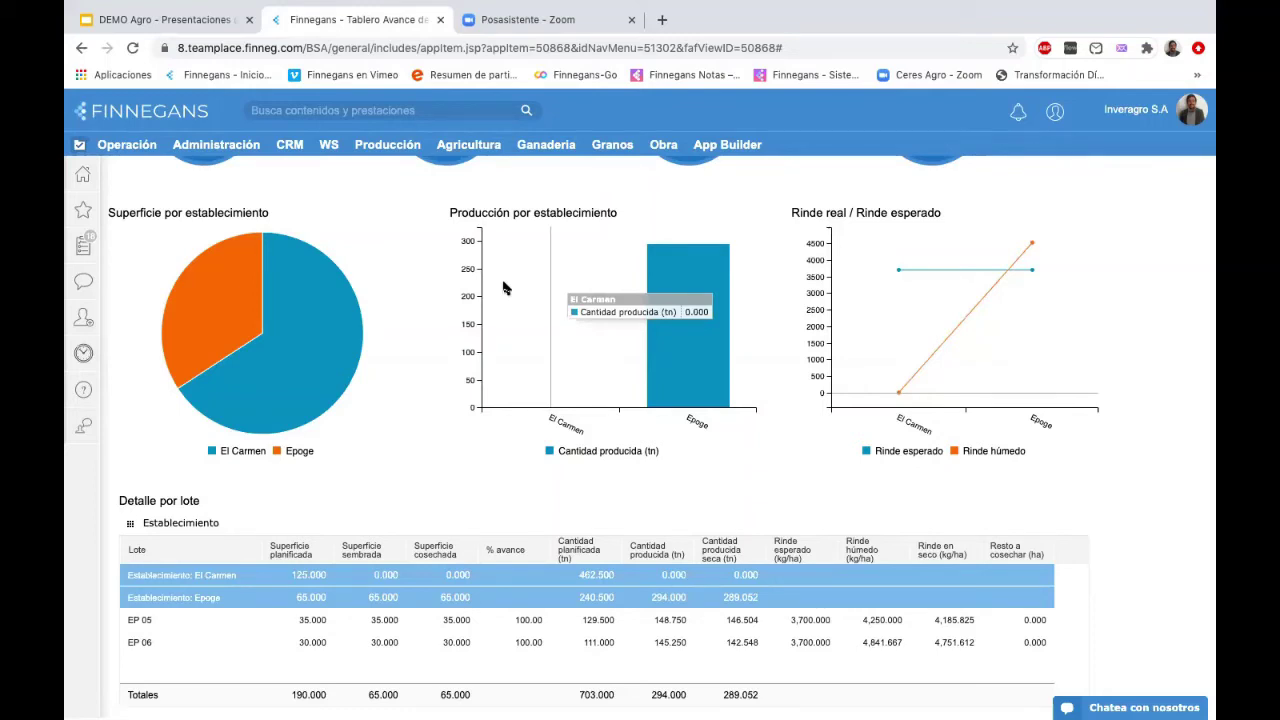
left_click(467, 145)
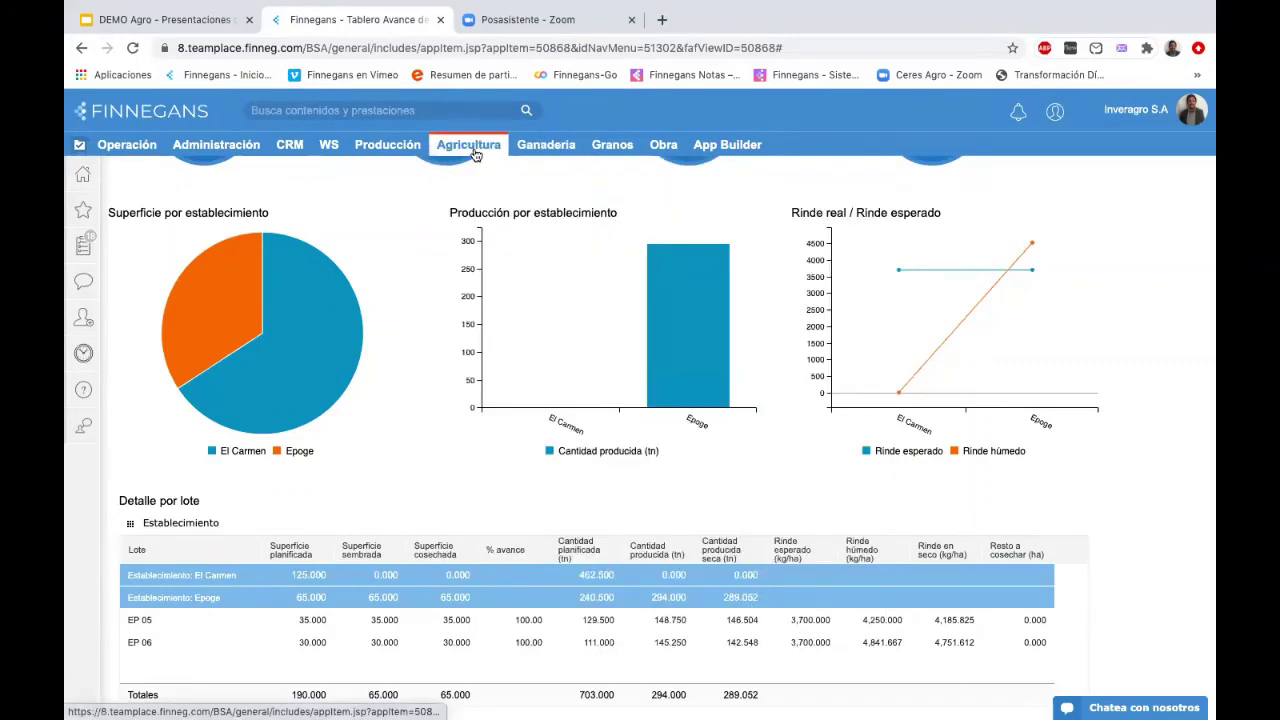
left_click(471, 145)
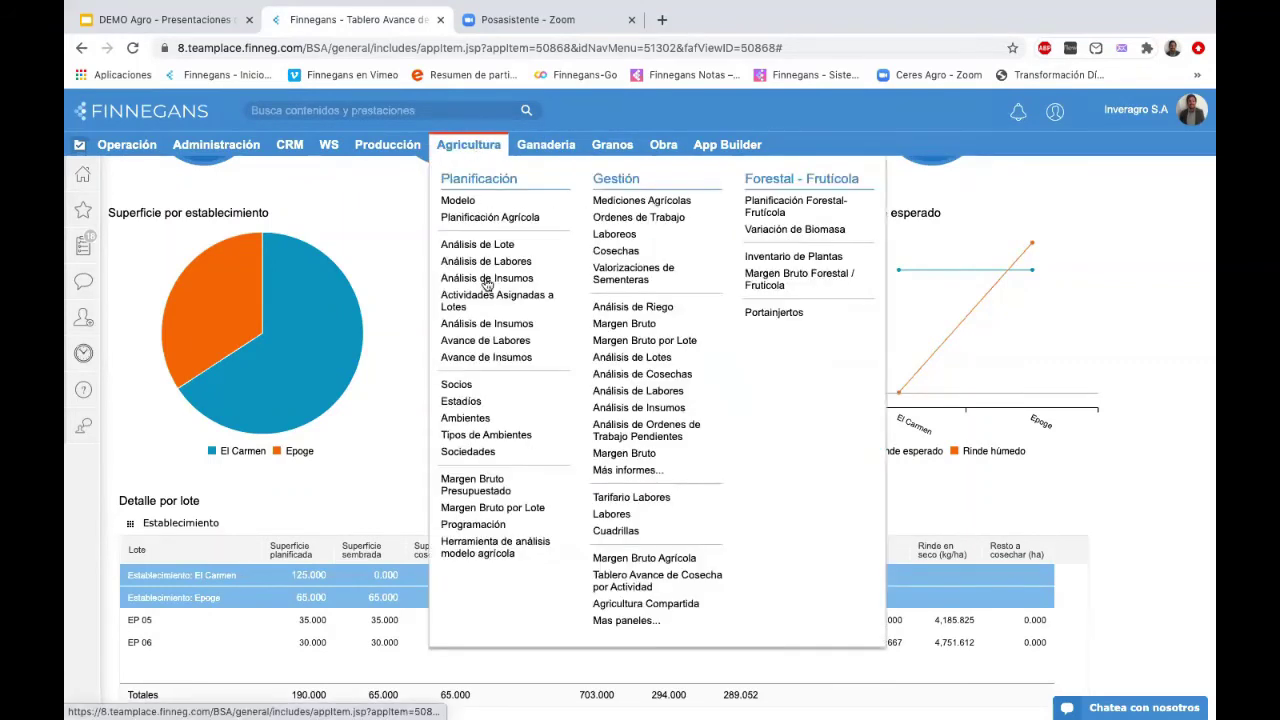
left_click(672, 327)
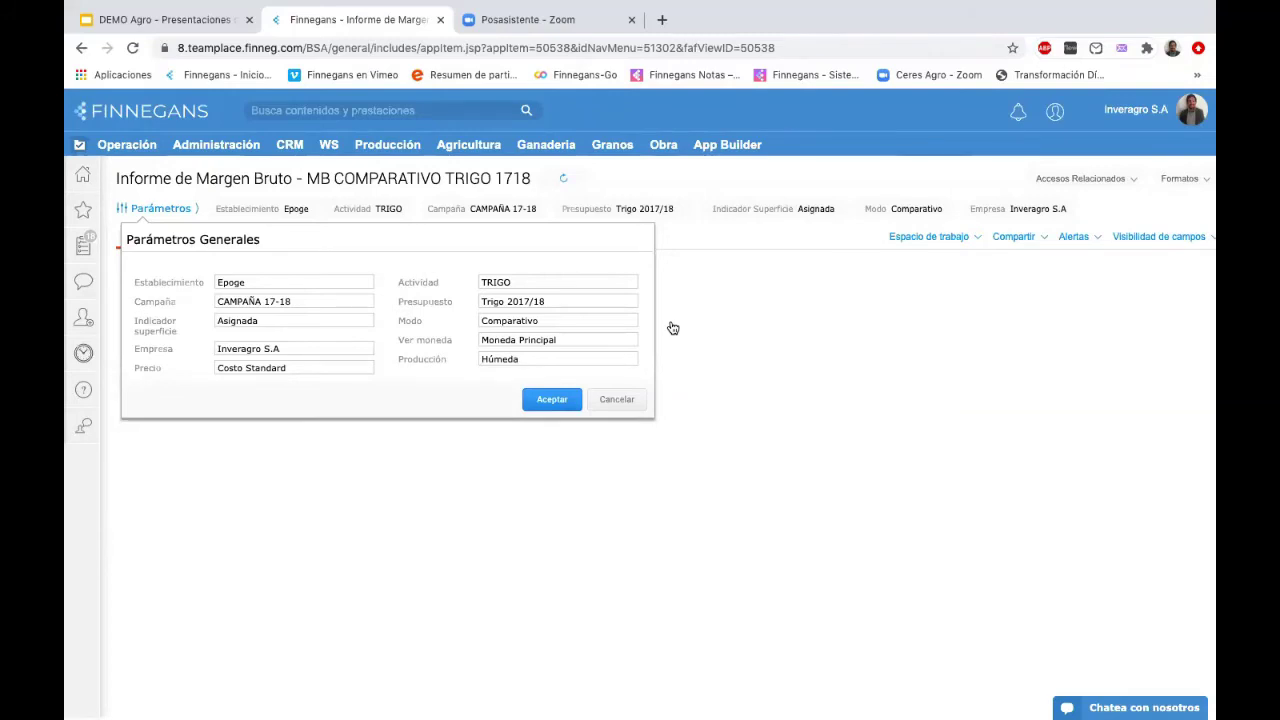
- Set the report's display currency to Moneda Secundaria and run it with the Trigo 2017/18 budget
left_click(580, 301)
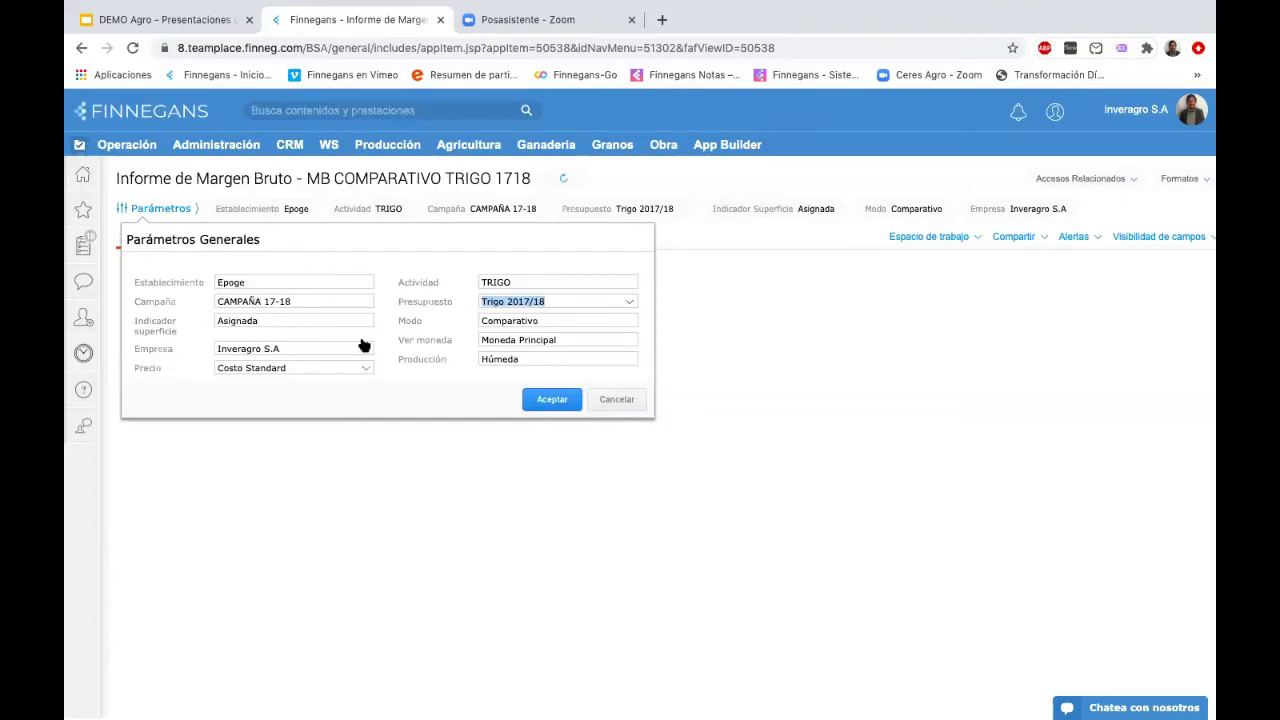
left_click(561, 351)
left_click(563, 356)
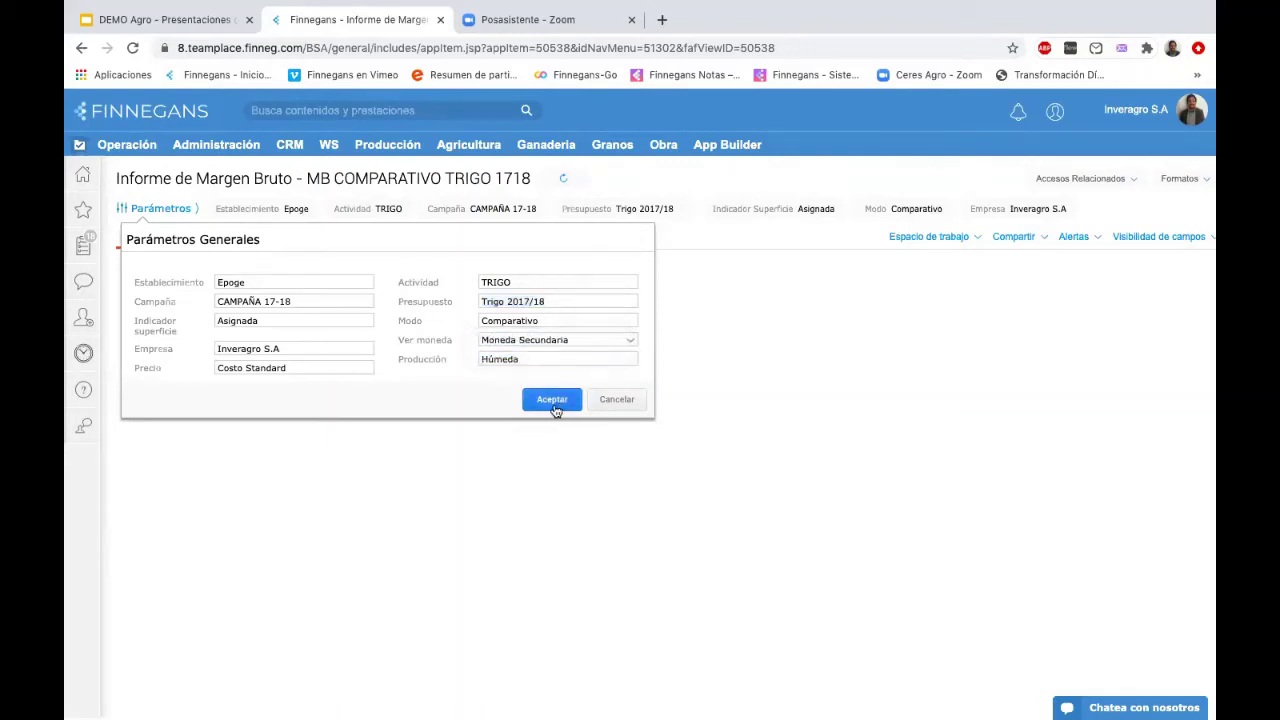
left_click(554, 400)
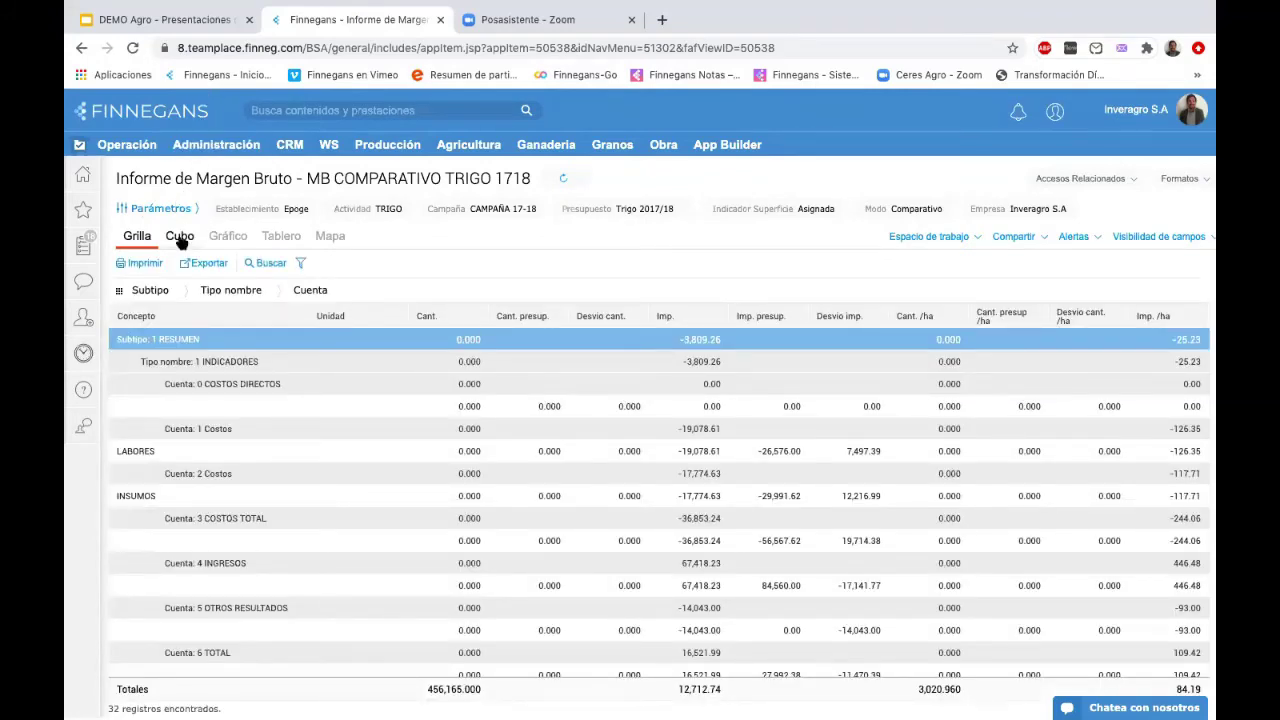
left_click(180, 238)
left_click(183, 289)
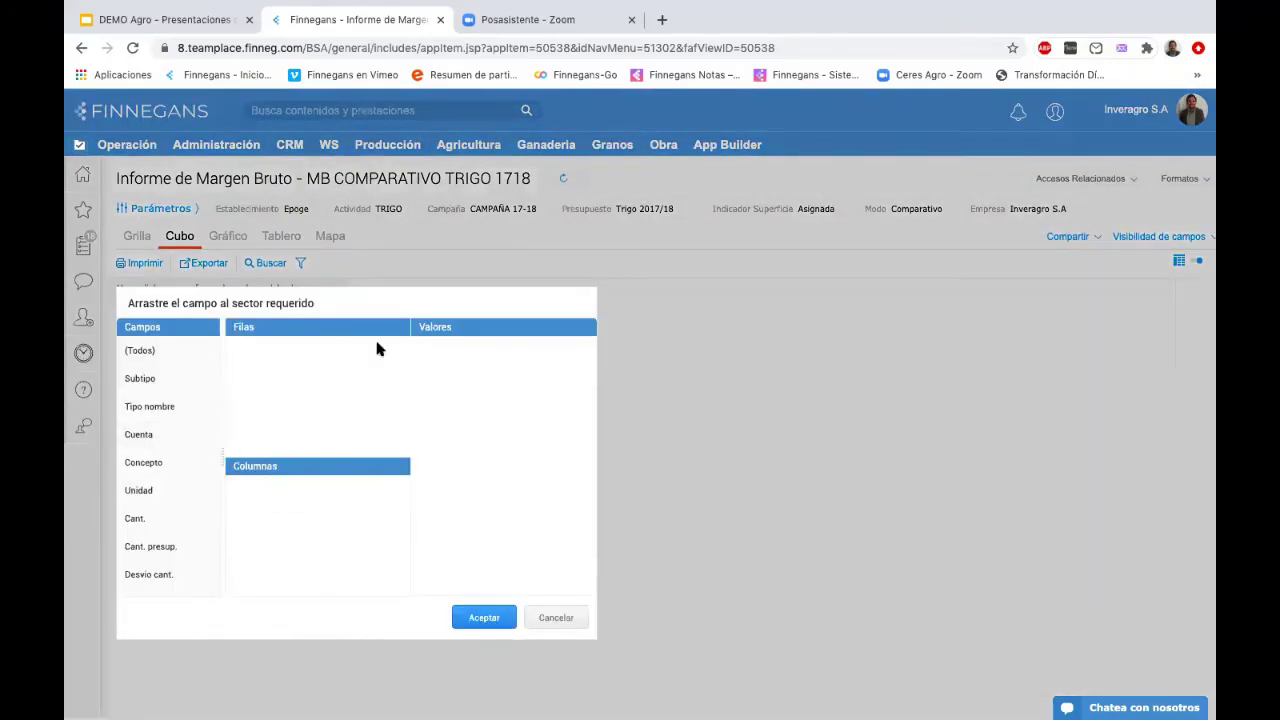
left_click(546, 619)
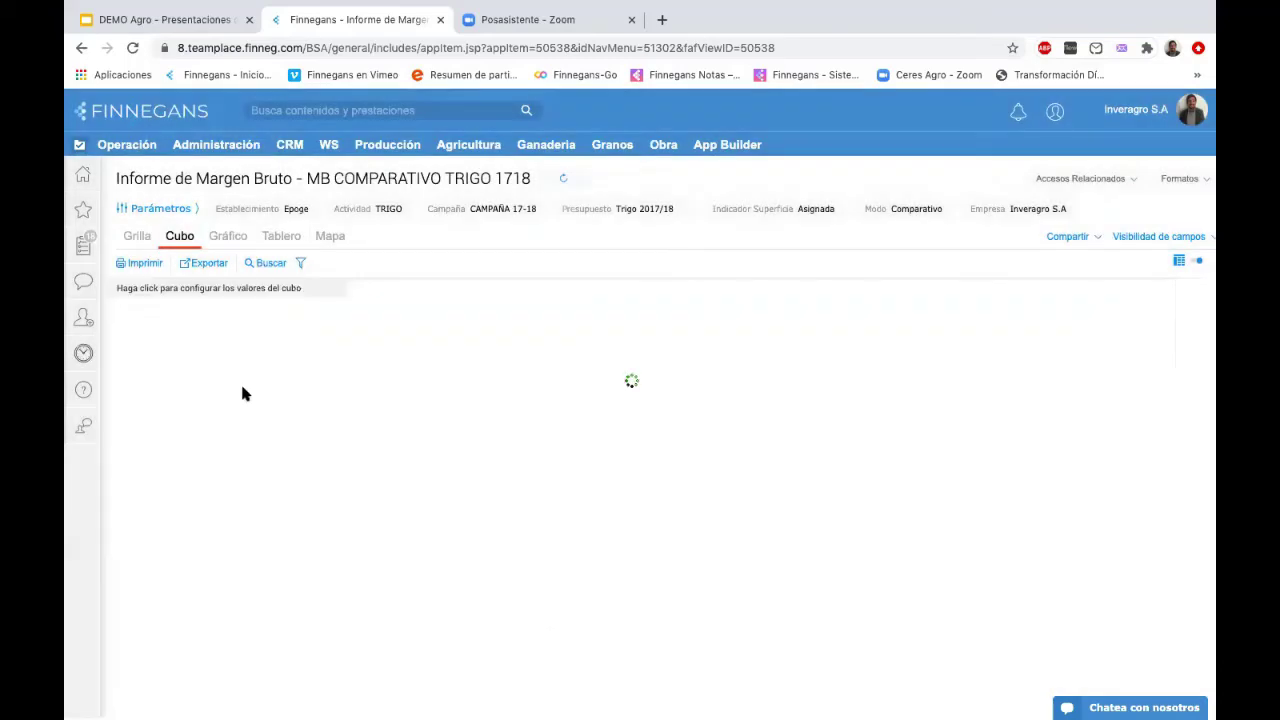
left_click(136, 236)
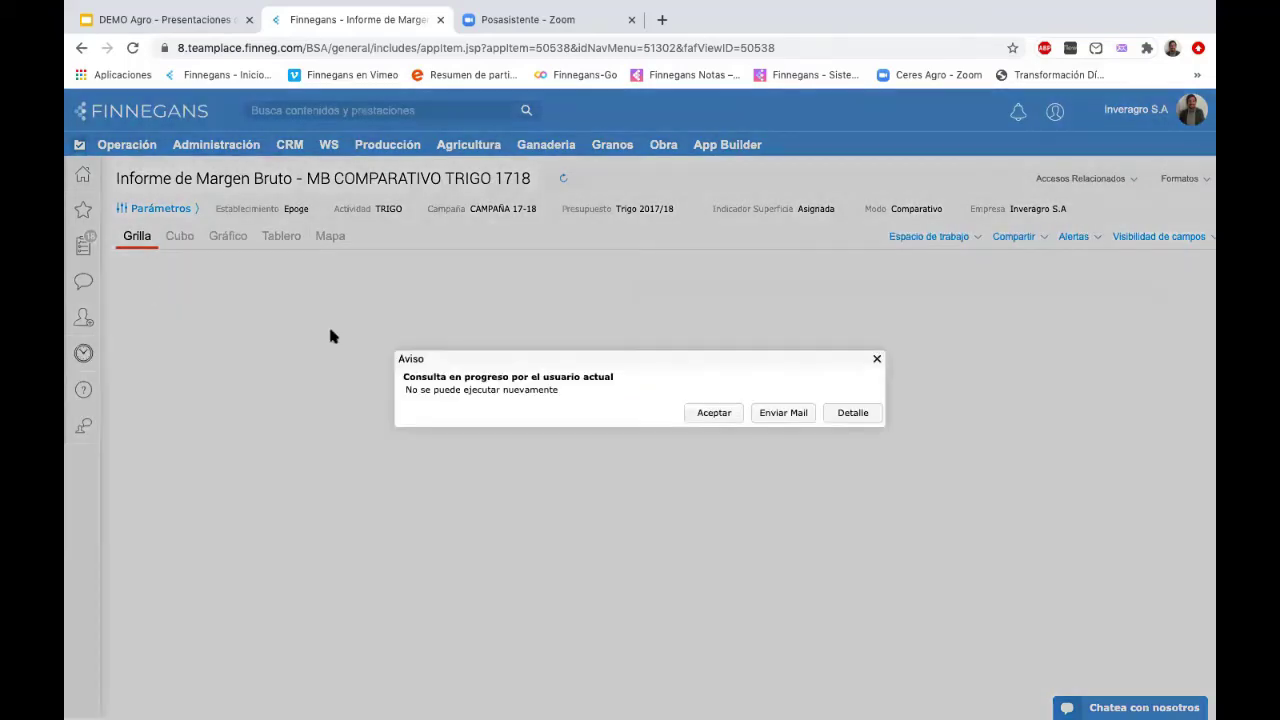
left_click(872, 356)
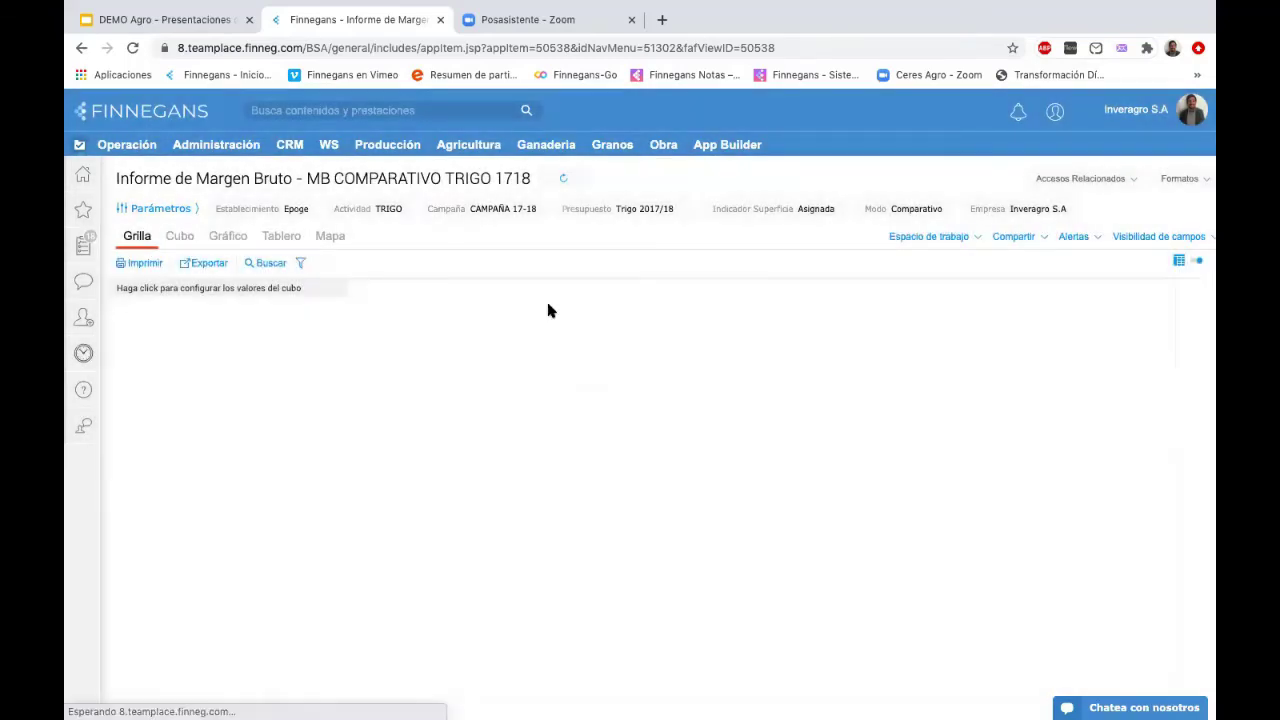
- Try to print the gross margin report, closing each print preview
left_click(140, 262)
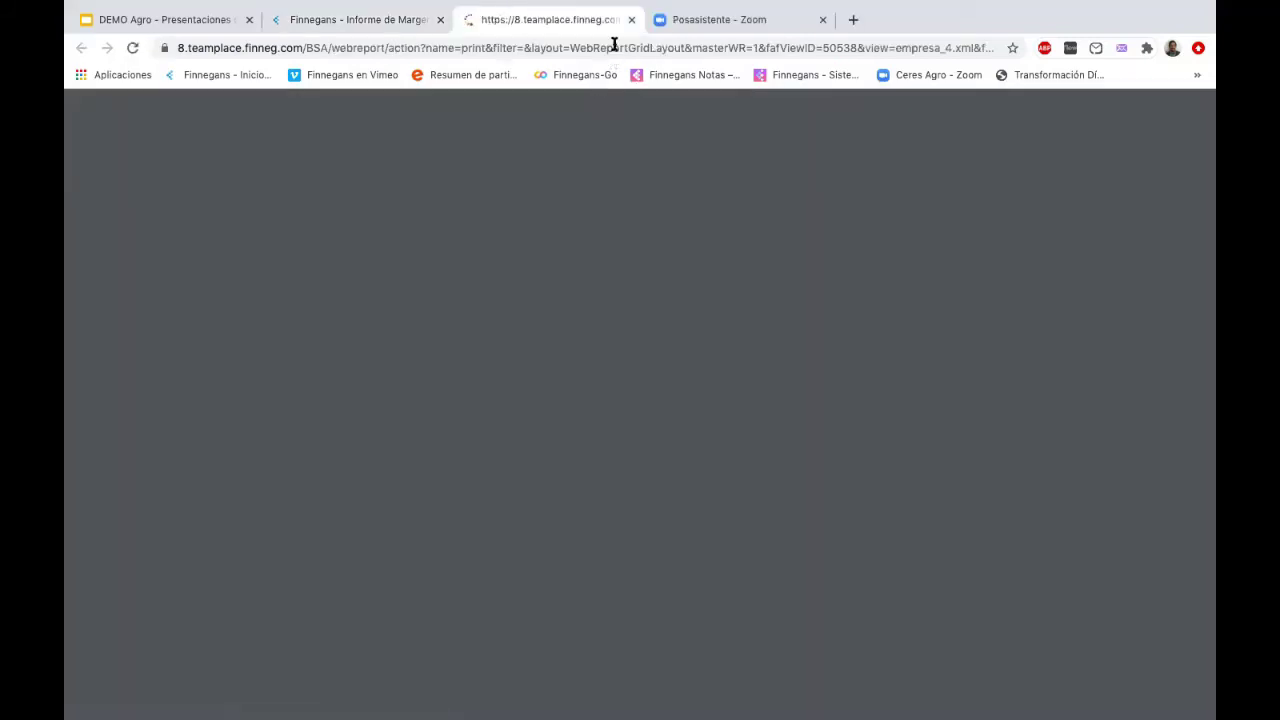
left_click(631, 20)
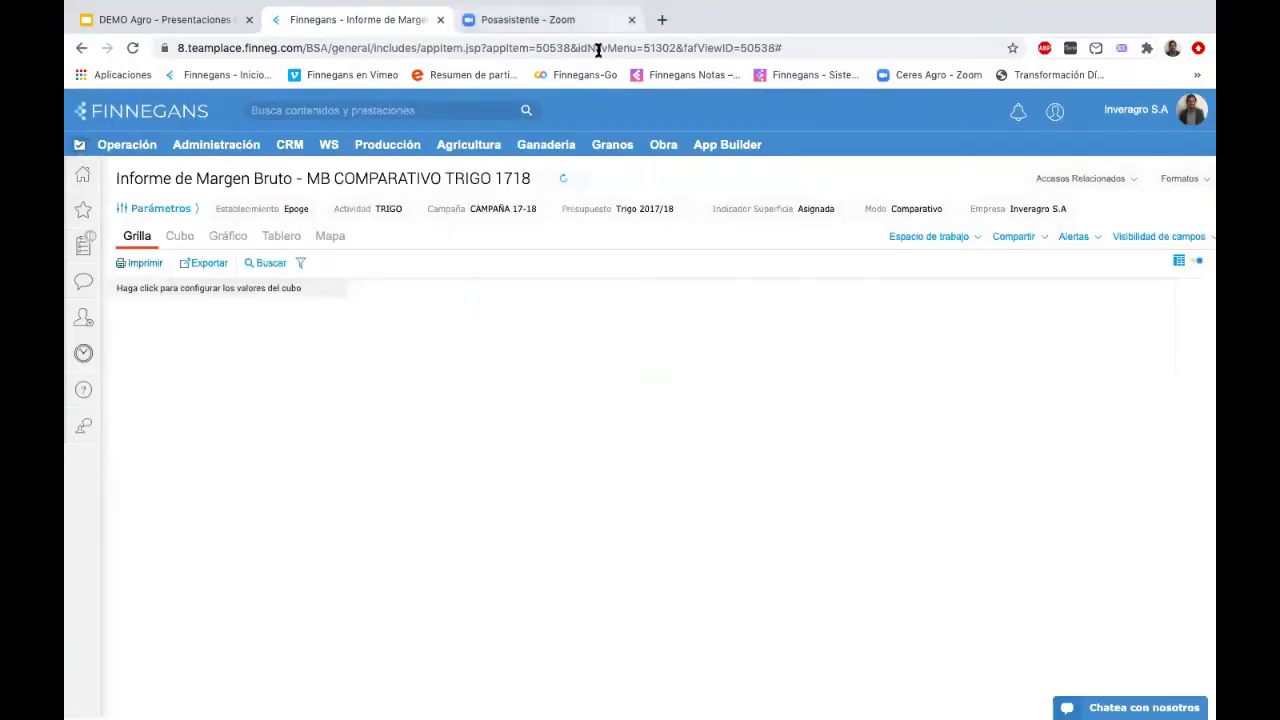
left_click(122, 265)
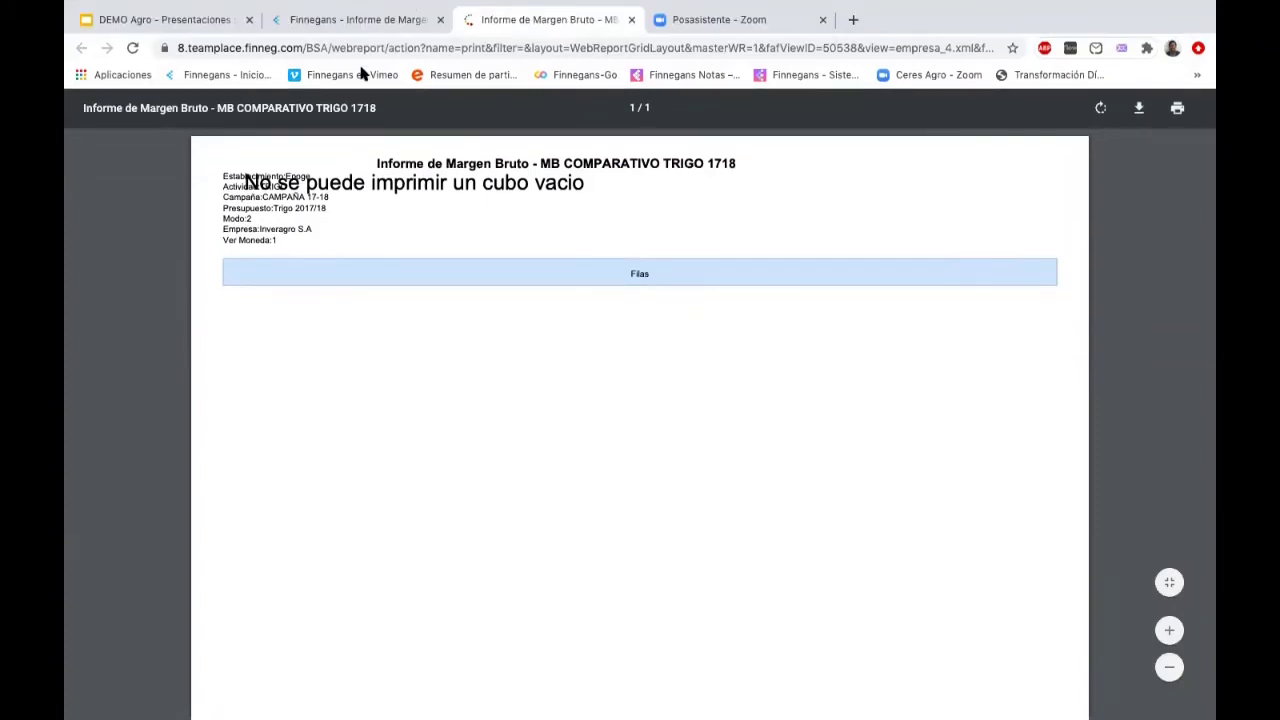
left_click(631, 20)
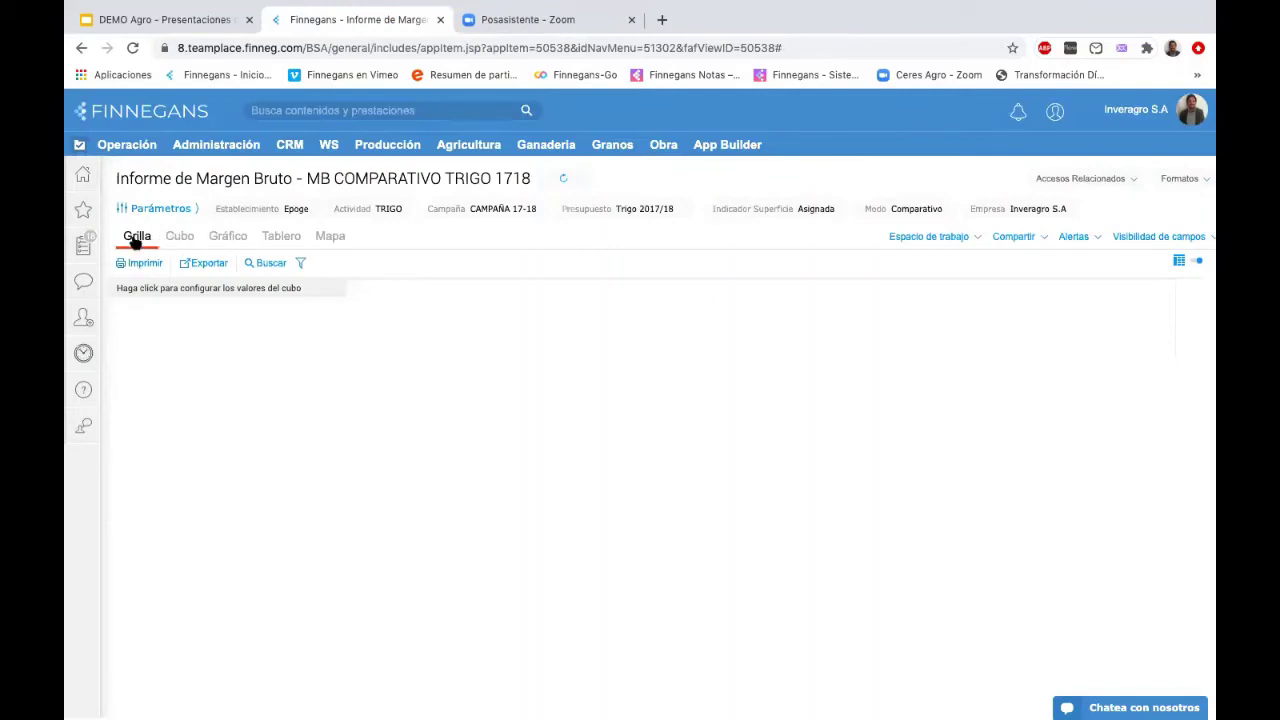
- Refresh the gross margin report, generate its Margen Bruto Agrícola Comparativo print version and enlarge the preview
left_click(563, 178)
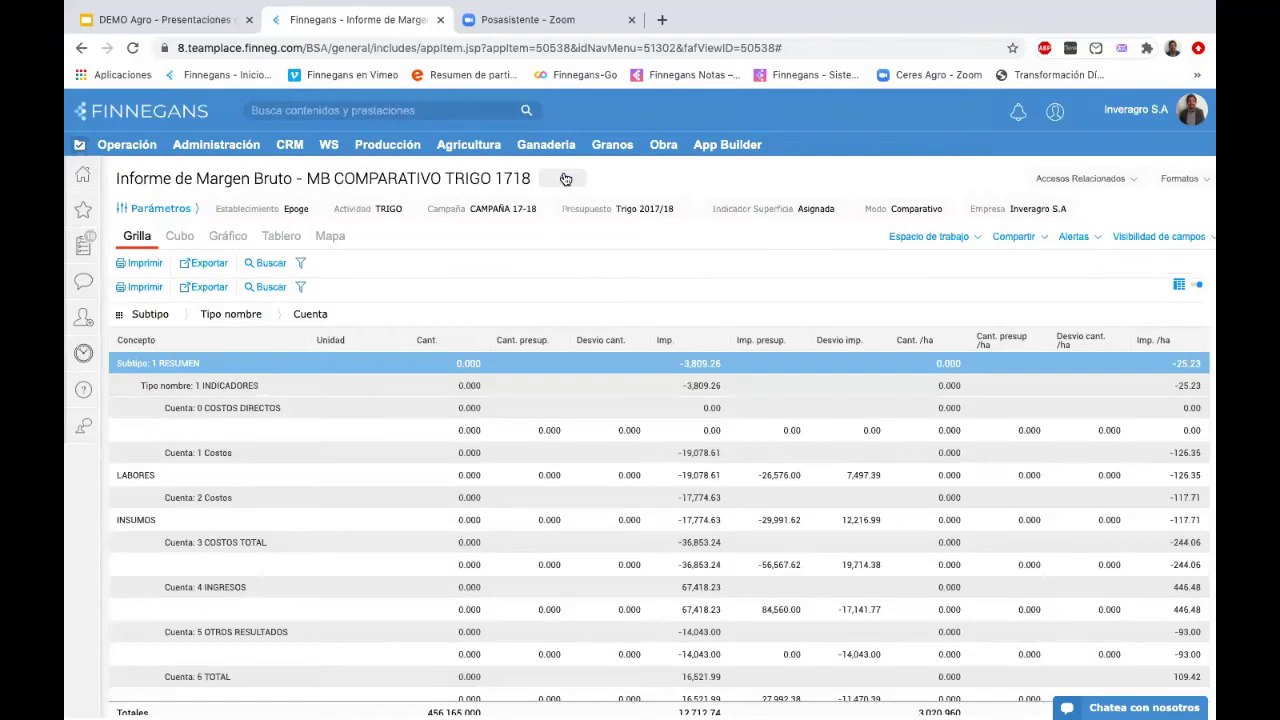
left_click(147, 264)
left_click(155, 301)
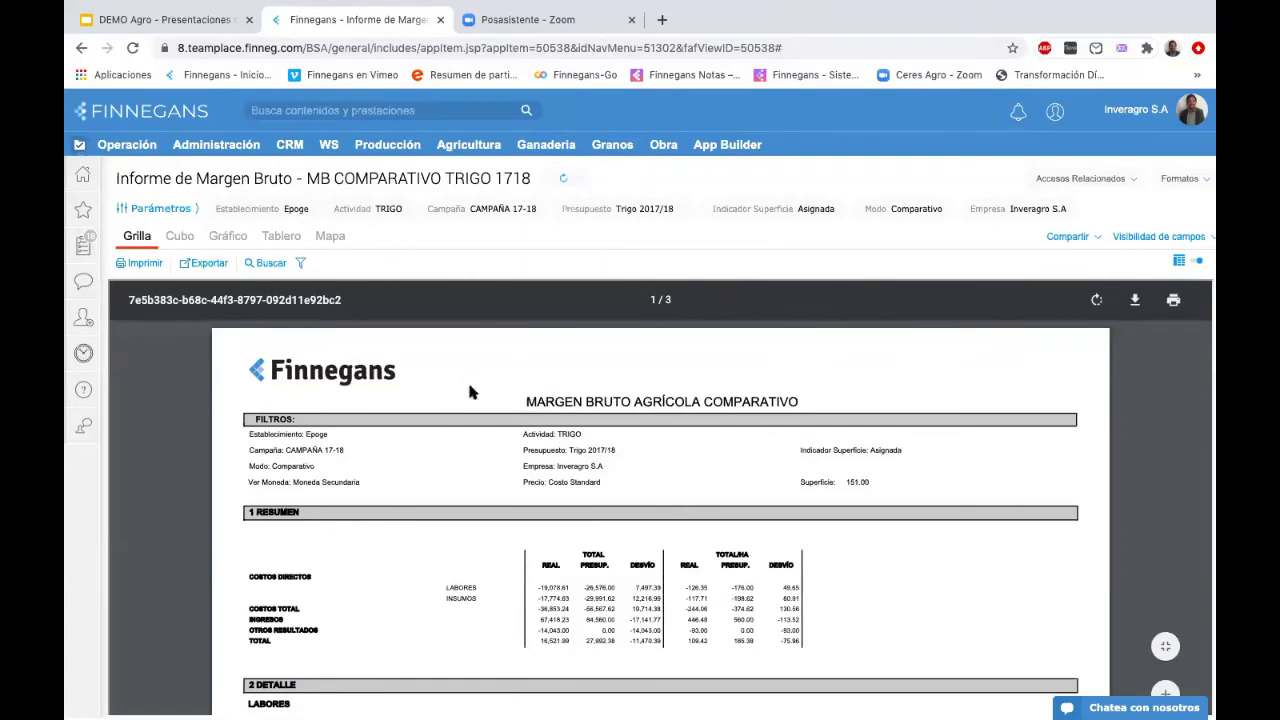
left_click(1166, 691)
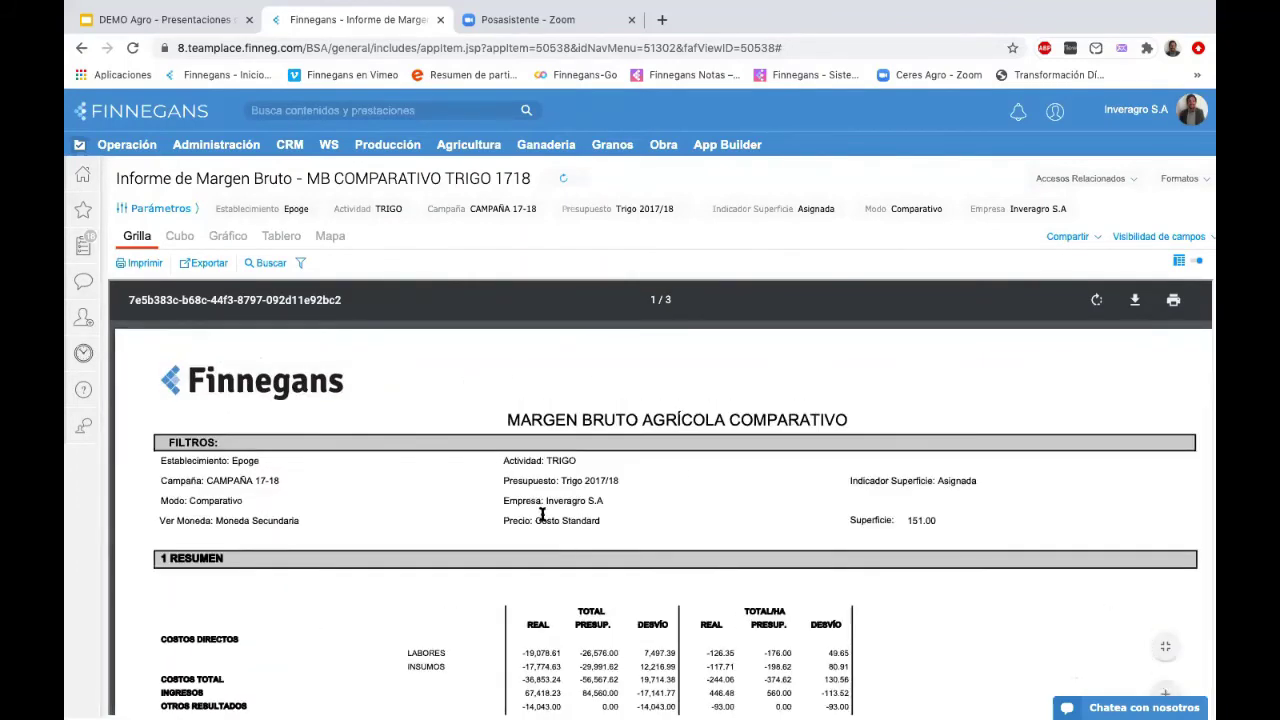
- Examine the filters and the Resumen section of the comparative gross margin preview, enlarging it to read the Labores and Insumos direct costs
scroll(589, 420, "down", 1)
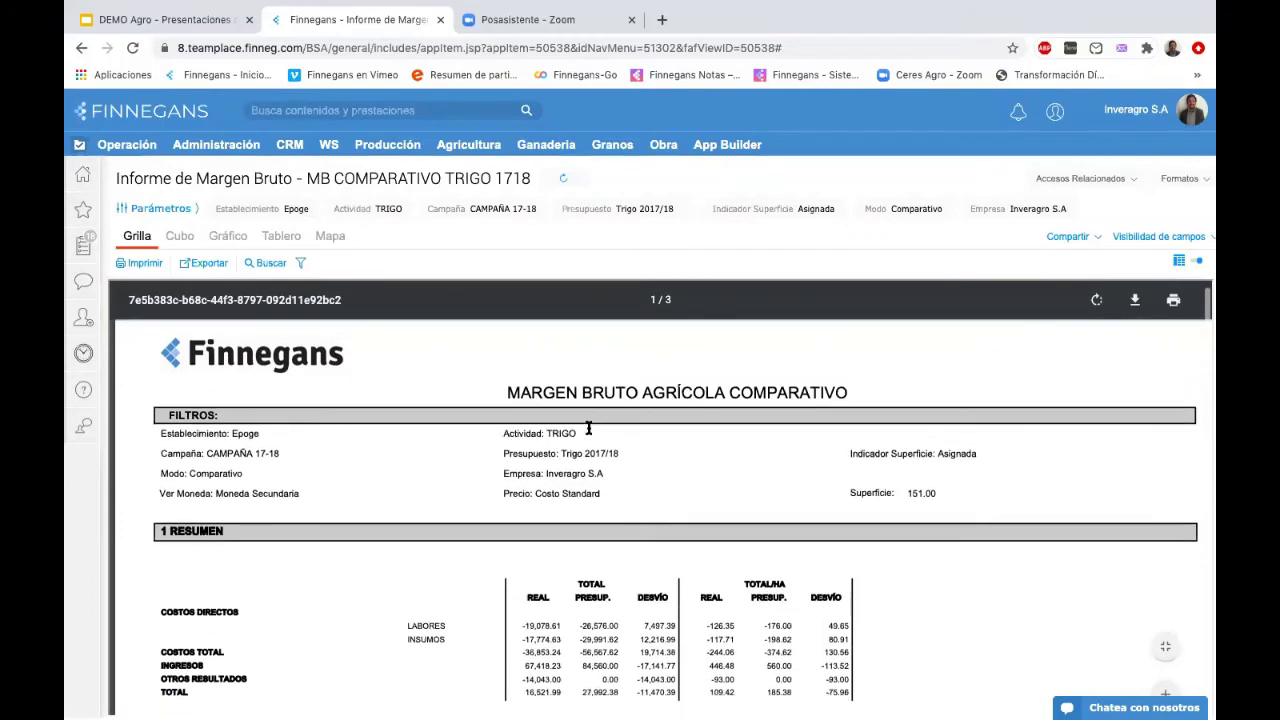
scroll(589, 427, "up", 1)
scroll(588, 425, "down", 1)
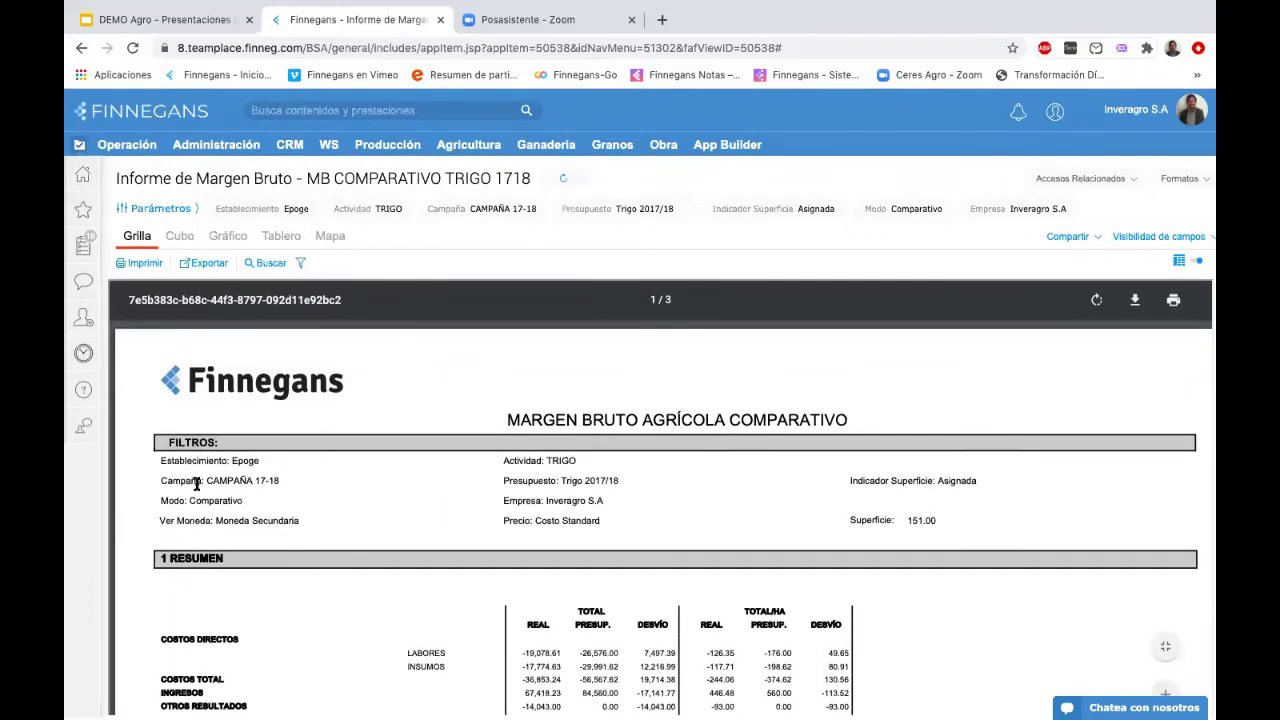
triple_click(919, 520)
scroll(779, 502, "down", 3)
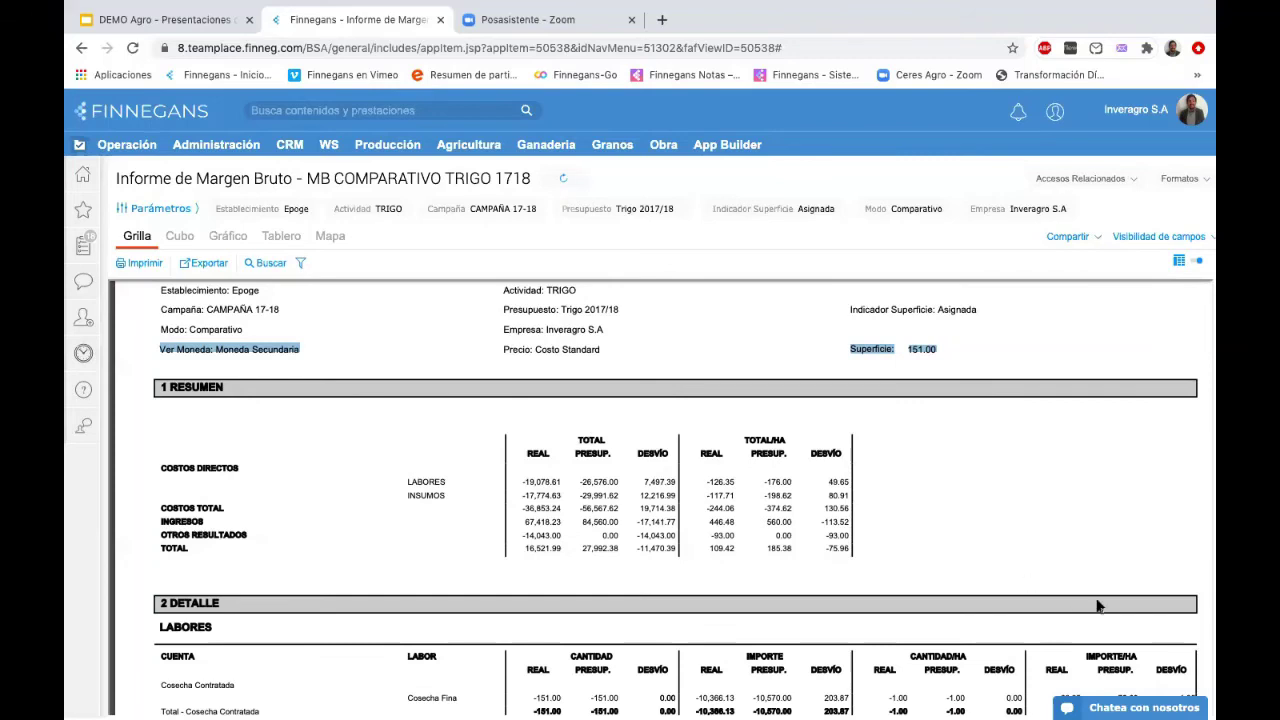
left_click(1168, 692)
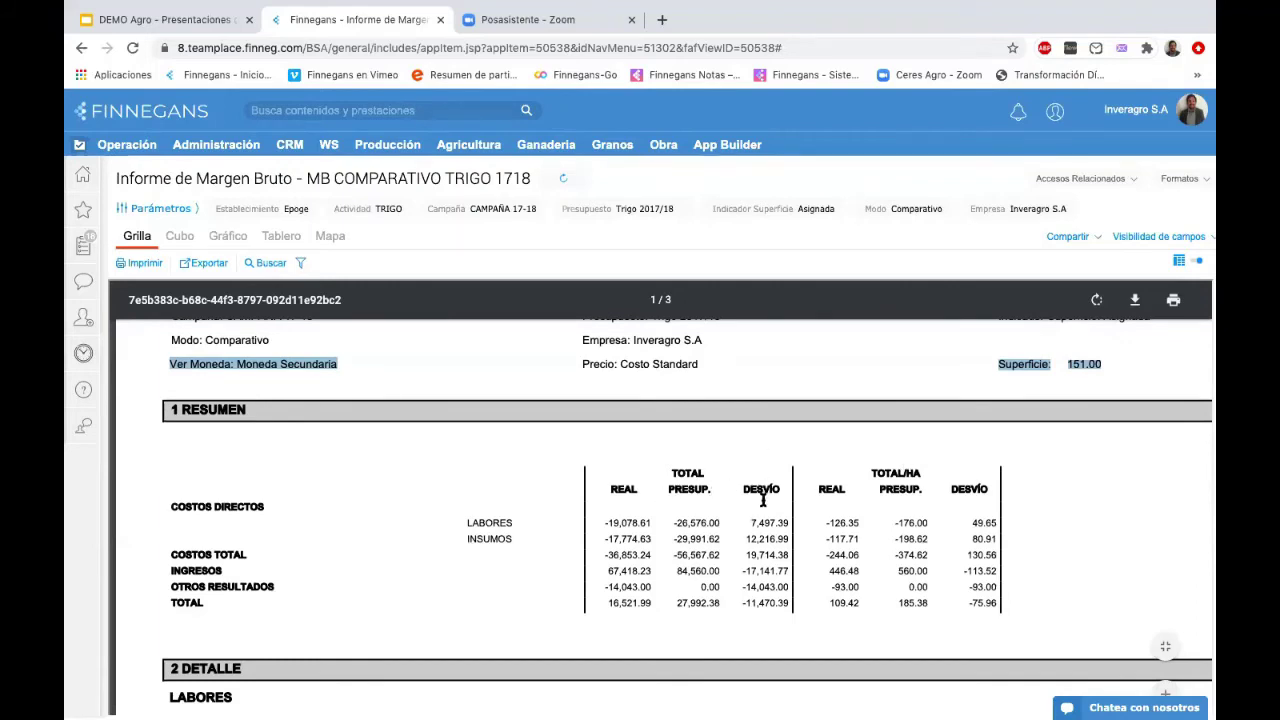
left_click(497, 522)
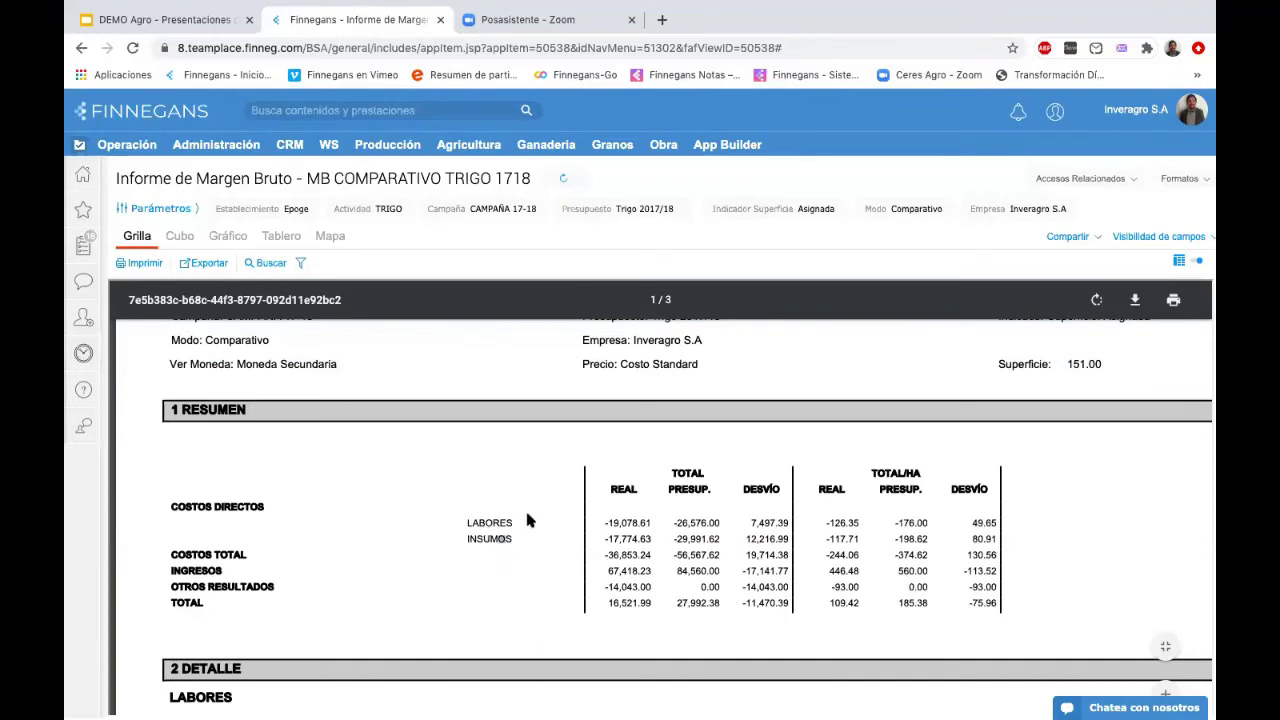
double_click(490, 523)
left_click(425, 538)
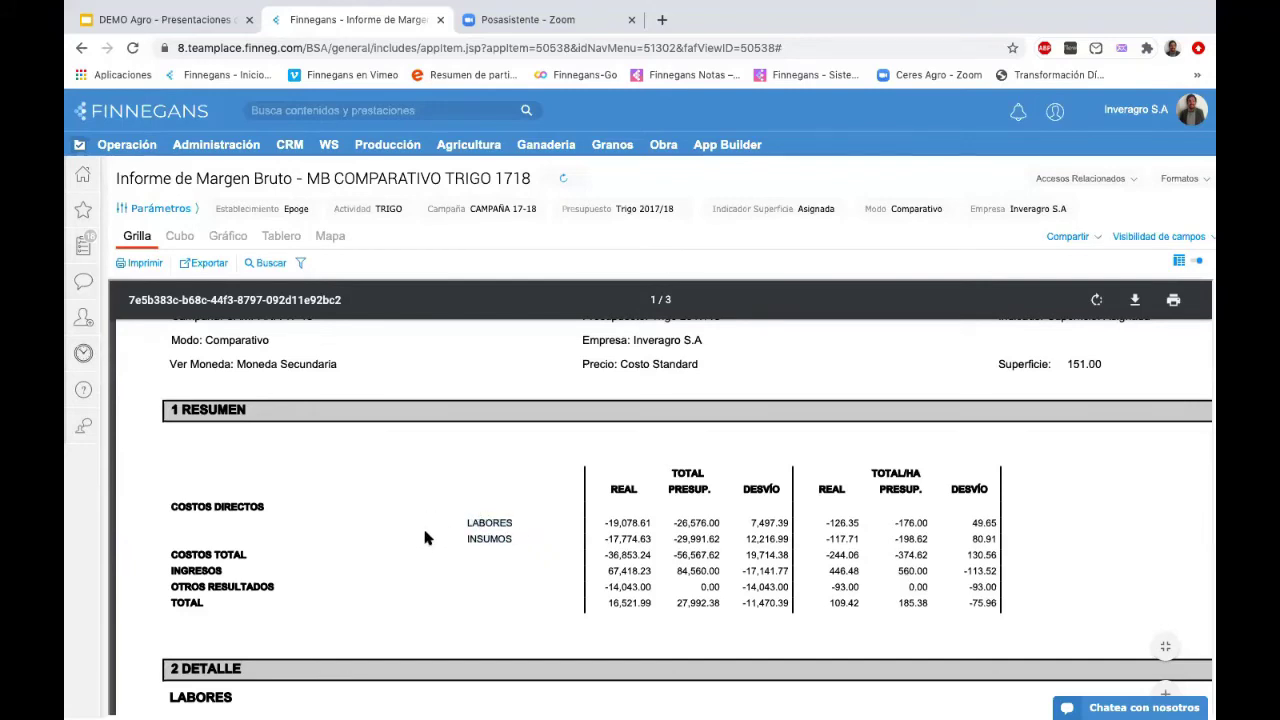
- Examine the Labores detail table by account, comparing real, budgeted and deviation figures for quantity, amount and per-hectare values
scroll(425, 538, "down", 2)
scroll(425, 538, "down", 4)
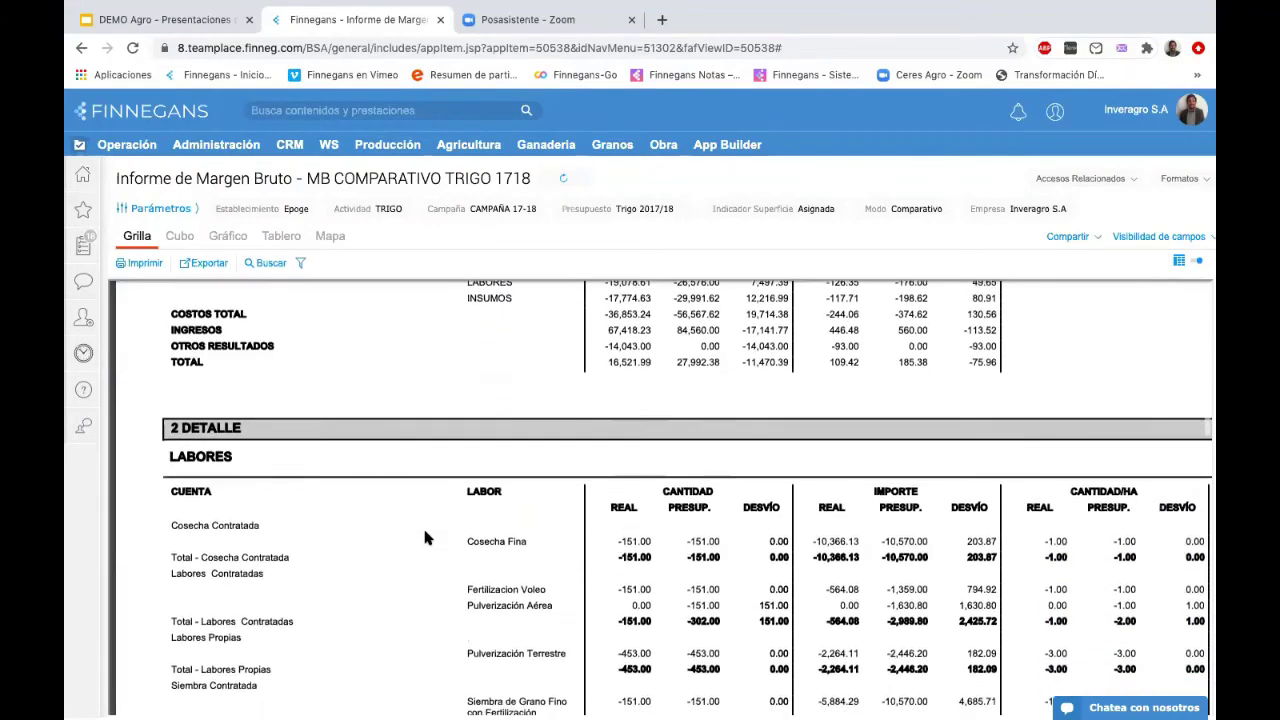
scroll(425, 538, "down", 2)
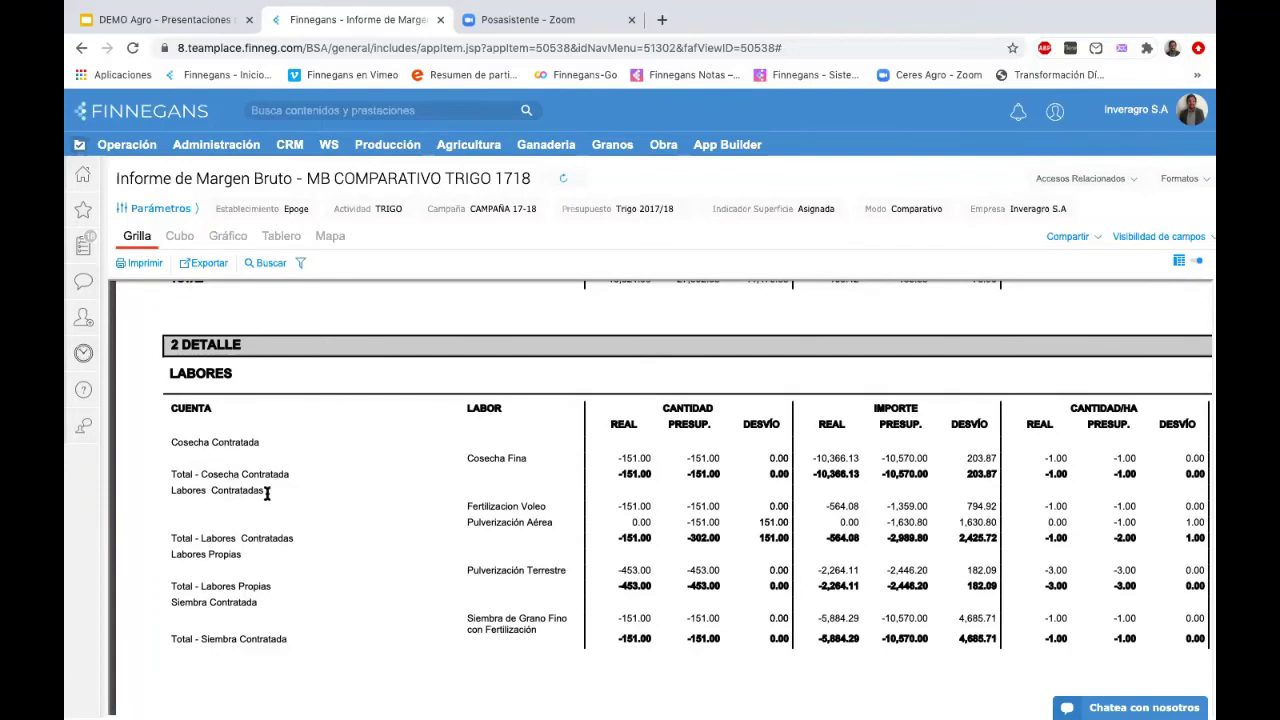
left_click_drag(264, 490, 174, 473)
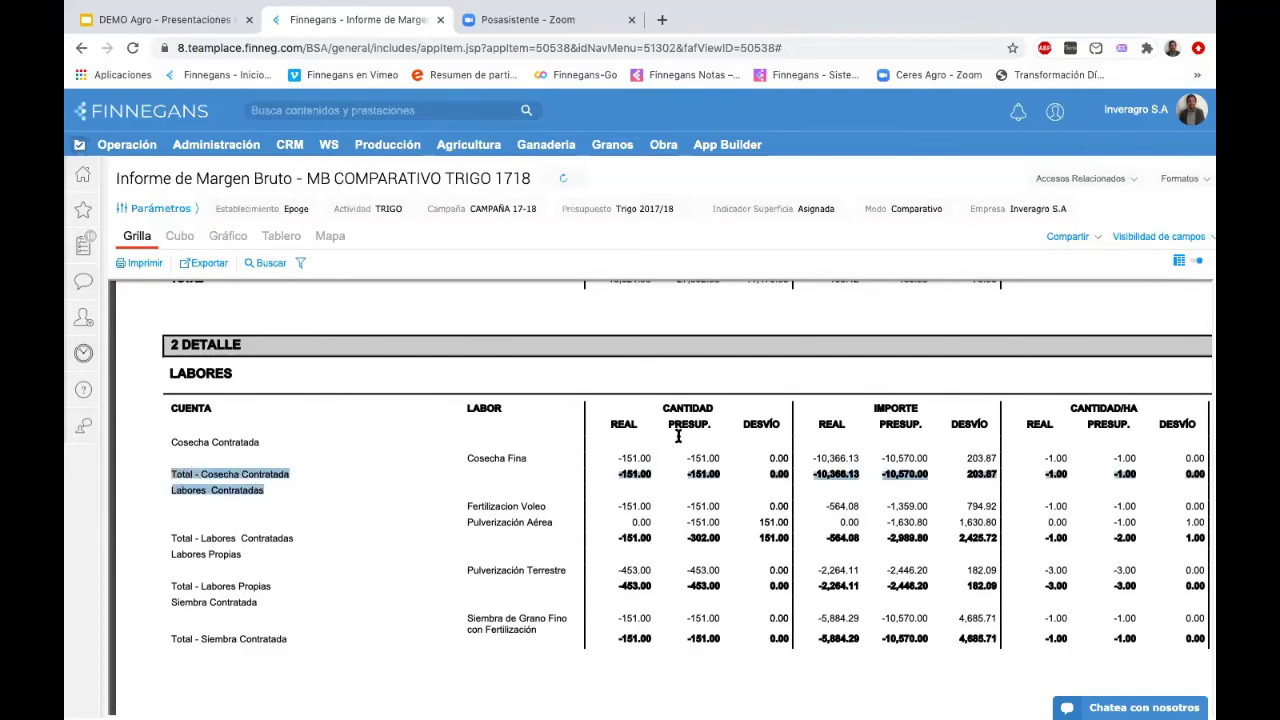
scroll(678, 436, "right", 3)
scroll(678, 436, "right", 3)
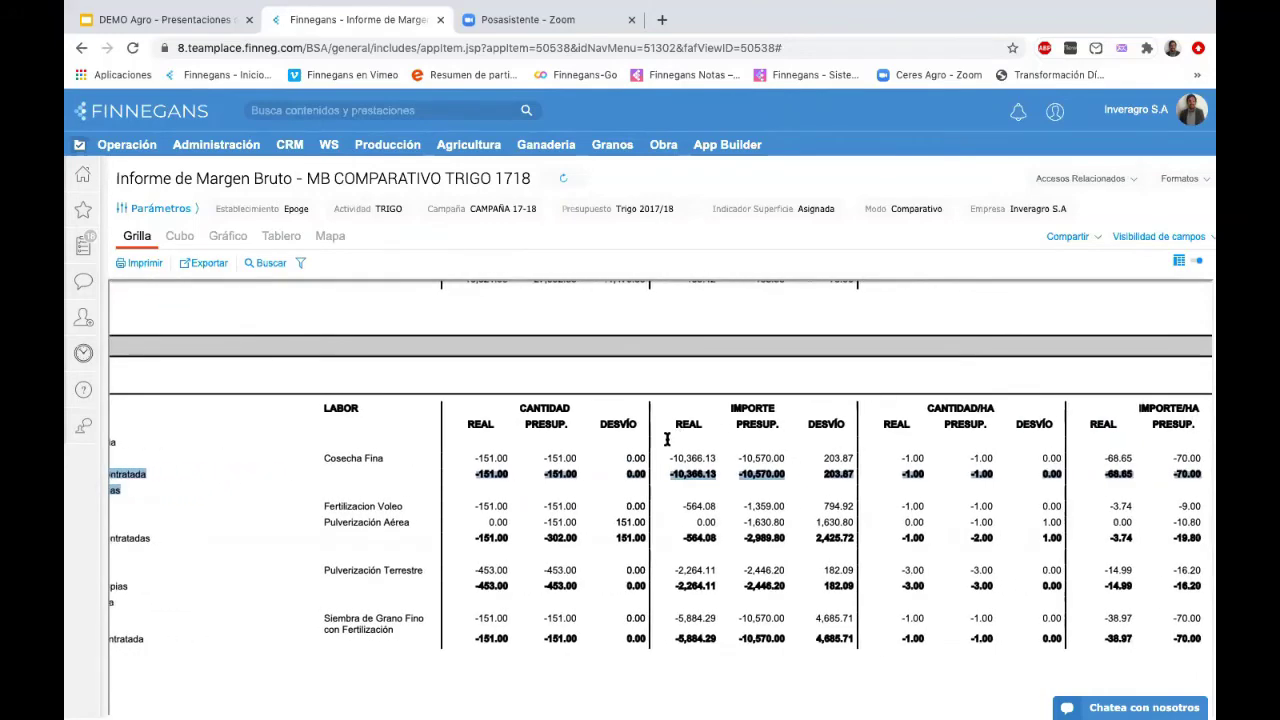
scroll(755, 430, "right", 1)
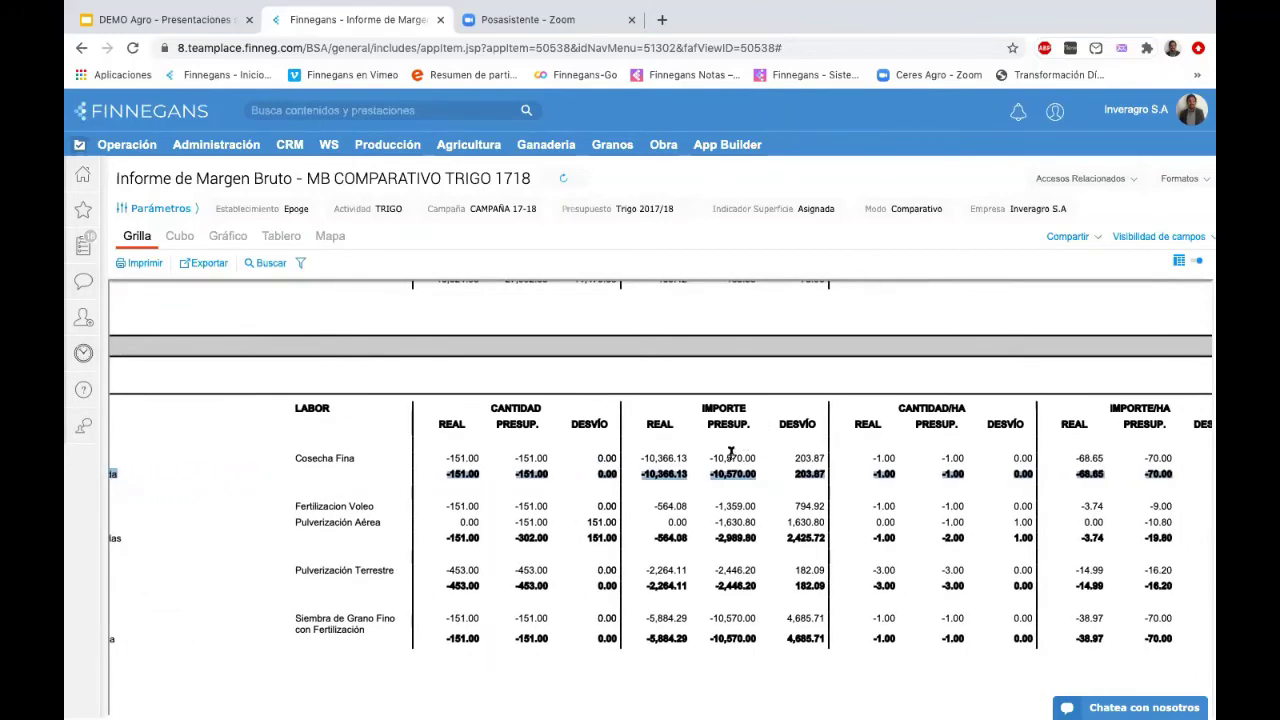
scroll(914, 437, "right", 2)
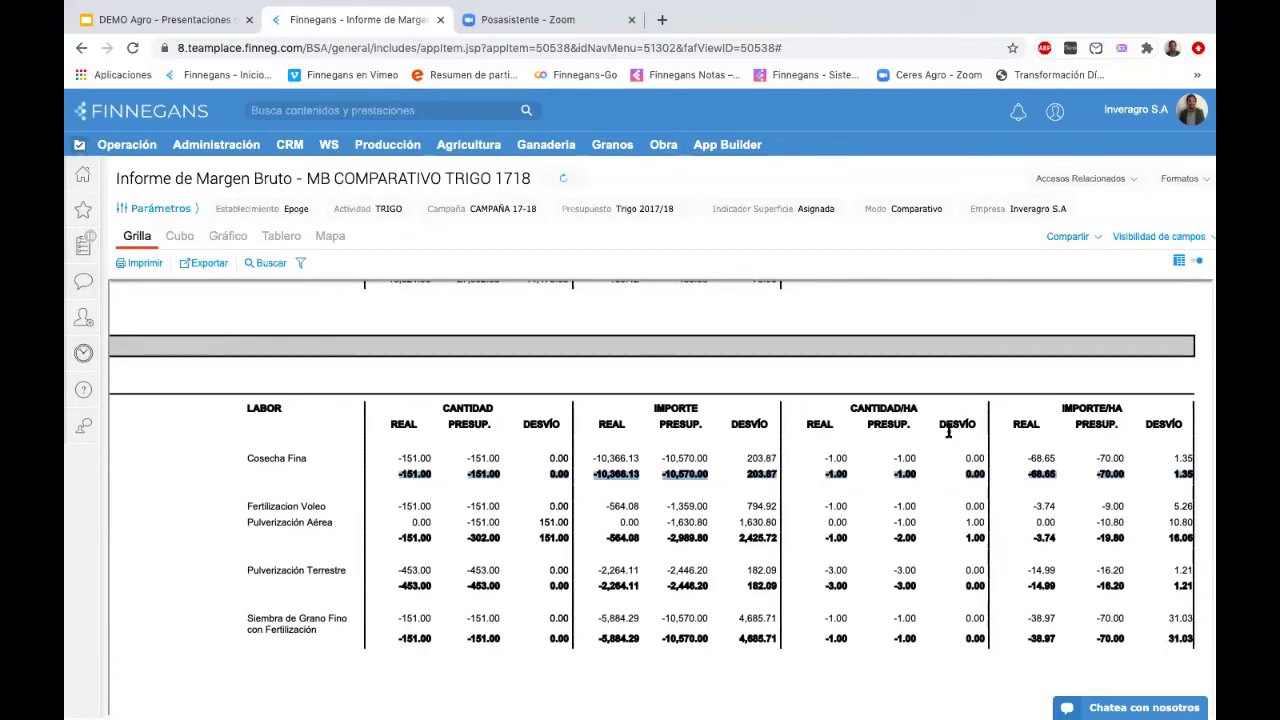
scroll(1038, 420, "right", 1)
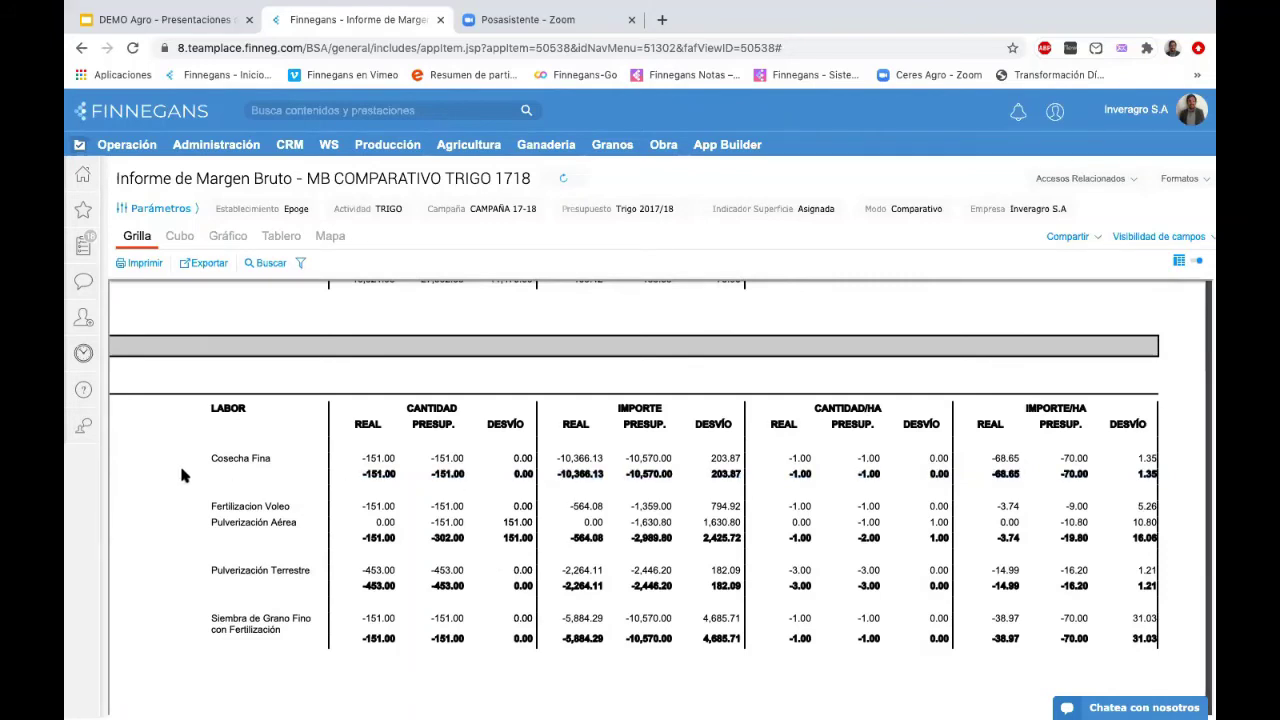
scroll(185, 476, "left", 3)
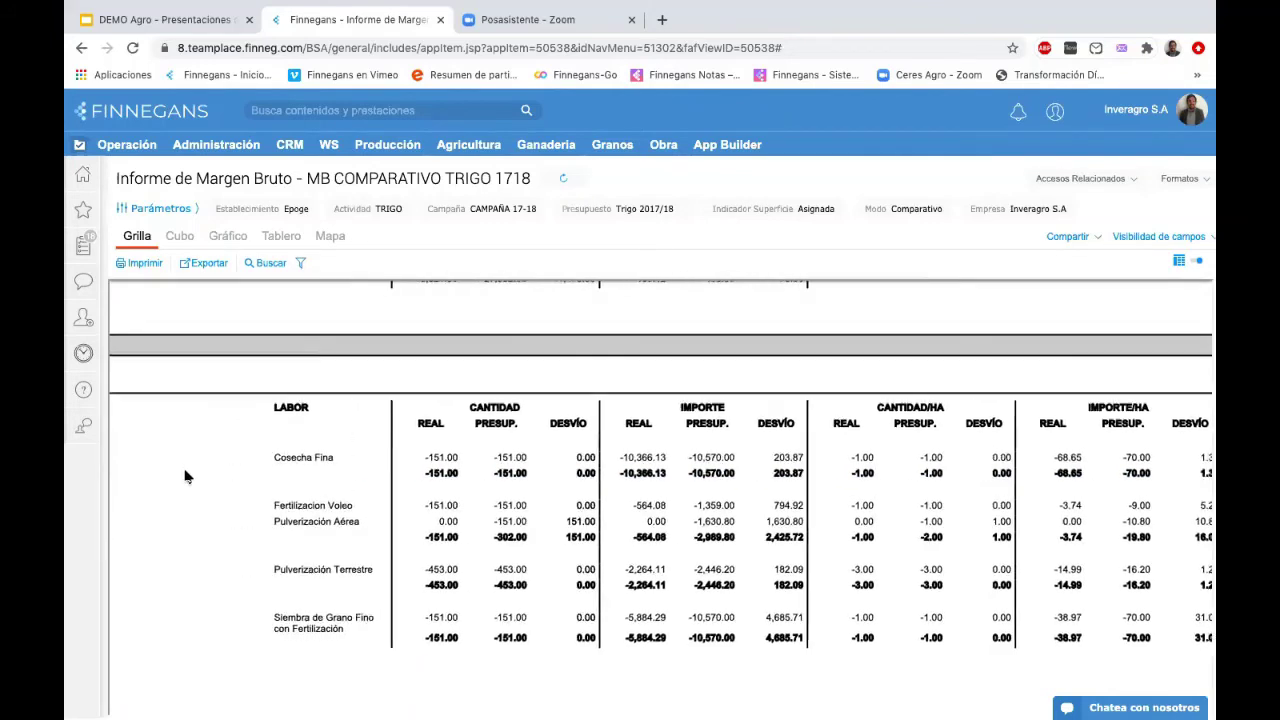
scroll(185, 476, "left", 2)
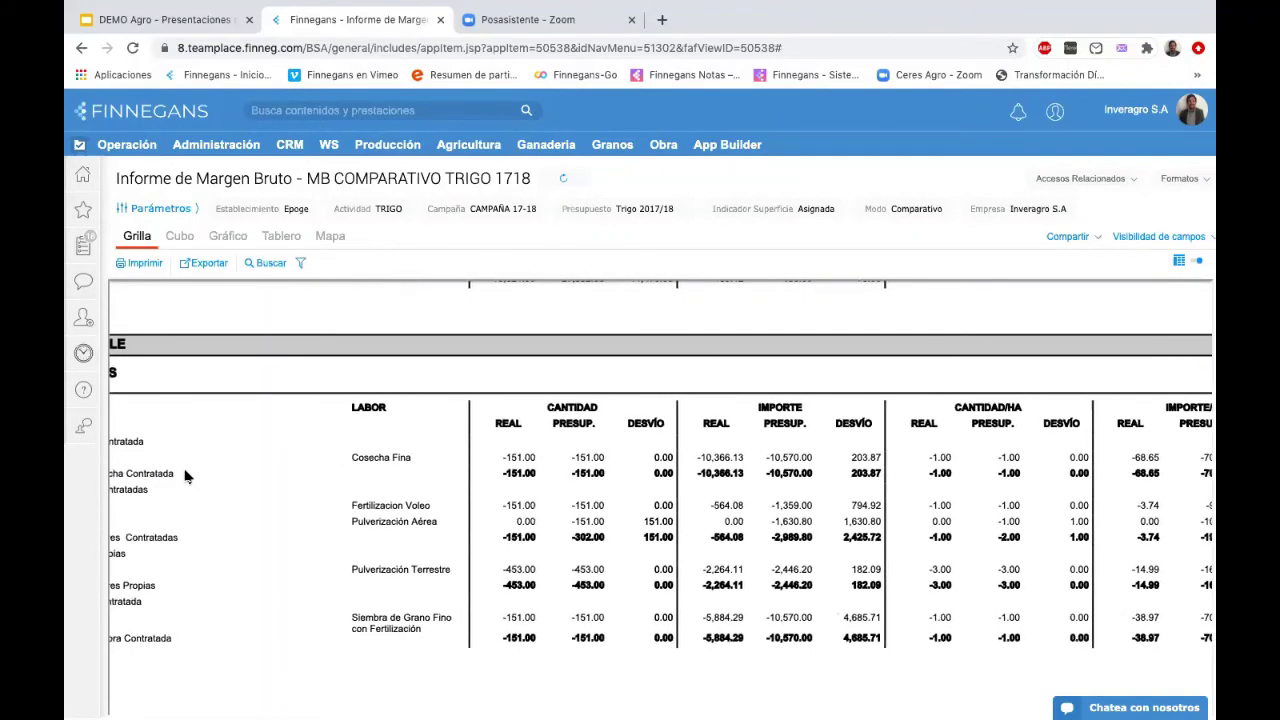
scroll(185, 476, "left", 1)
scroll(185, 476, "down", 1)
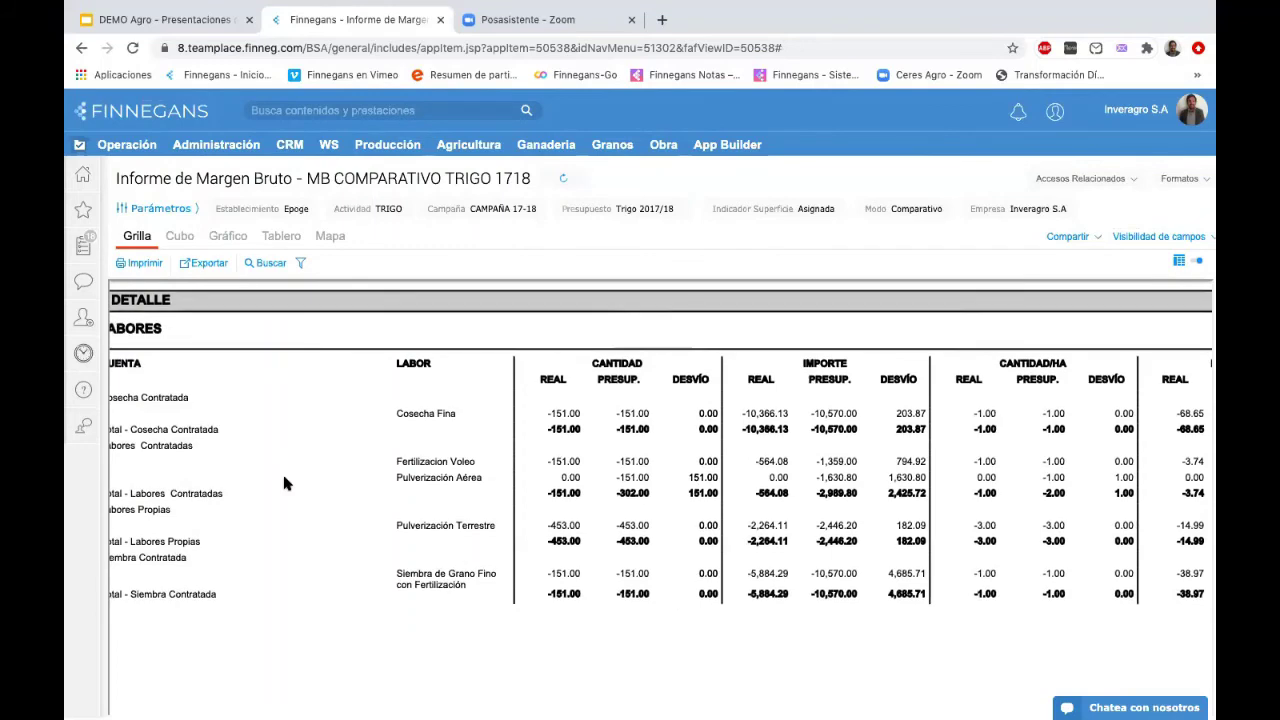
scroll(284, 483, "down", 1)
scroll(282, 471, "left", 1)
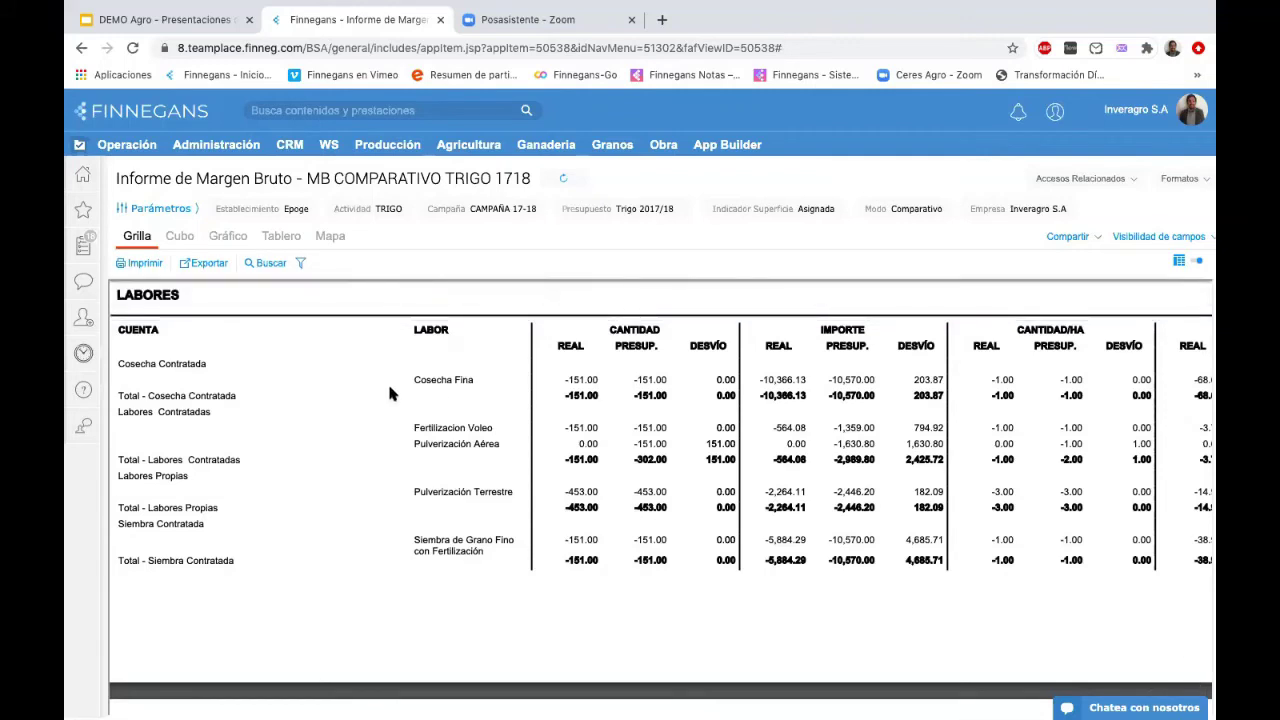
scroll(452, 393, "right", 1)
scroll(452, 393, "right", 2)
scroll(452, 393, "left", 3)
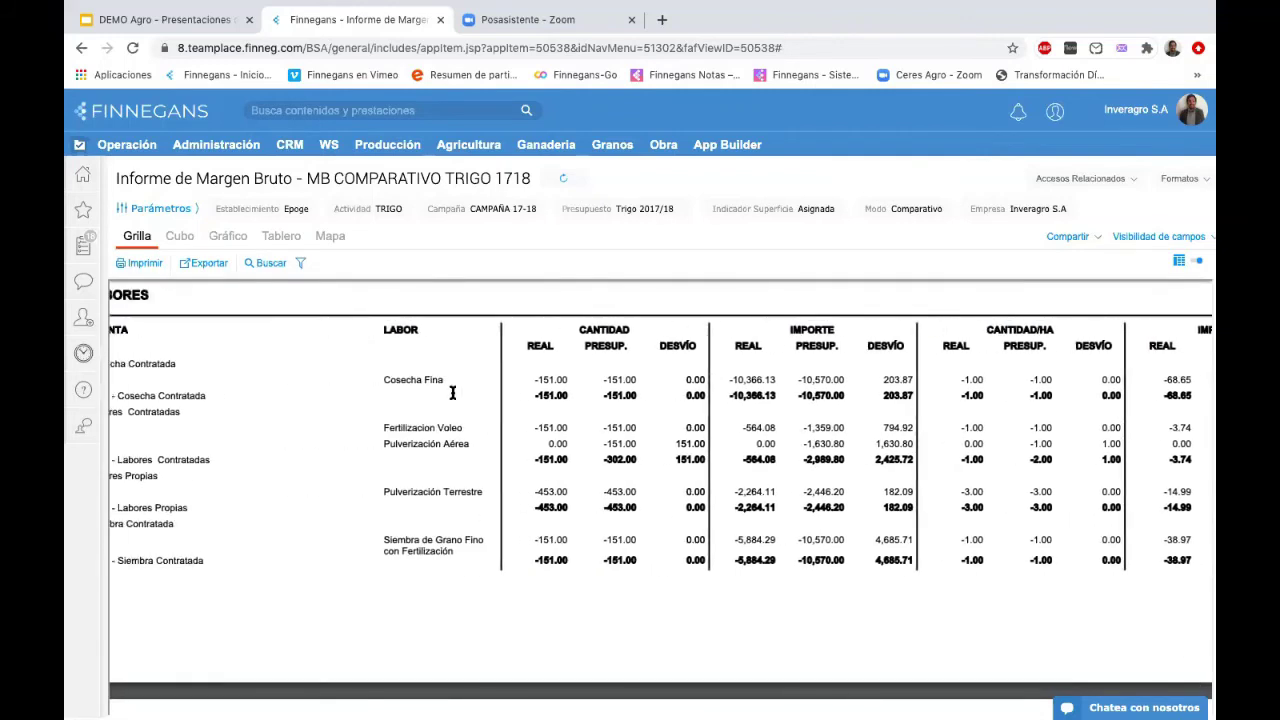
- Examine the Insumos, Producción and Otros detail tables through the end of the gross margin report
scroll(452, 393, "down", 5)
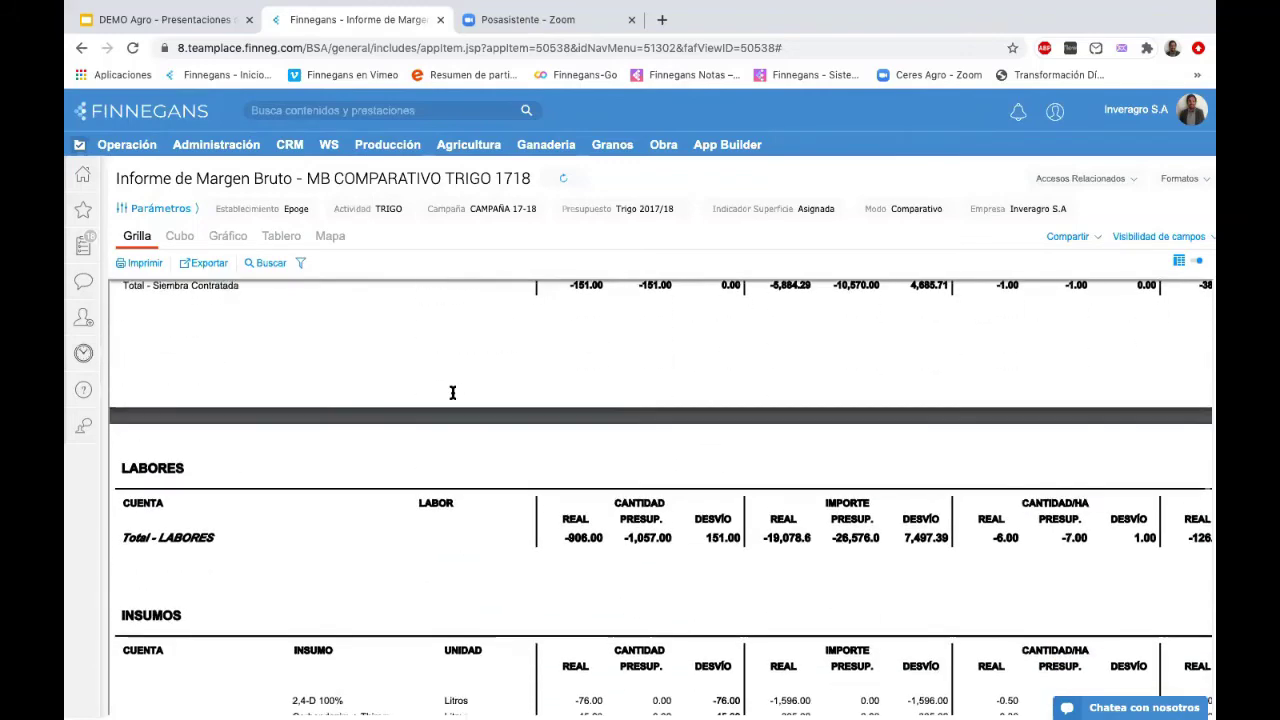
scroll(452, 393, "down", 2)
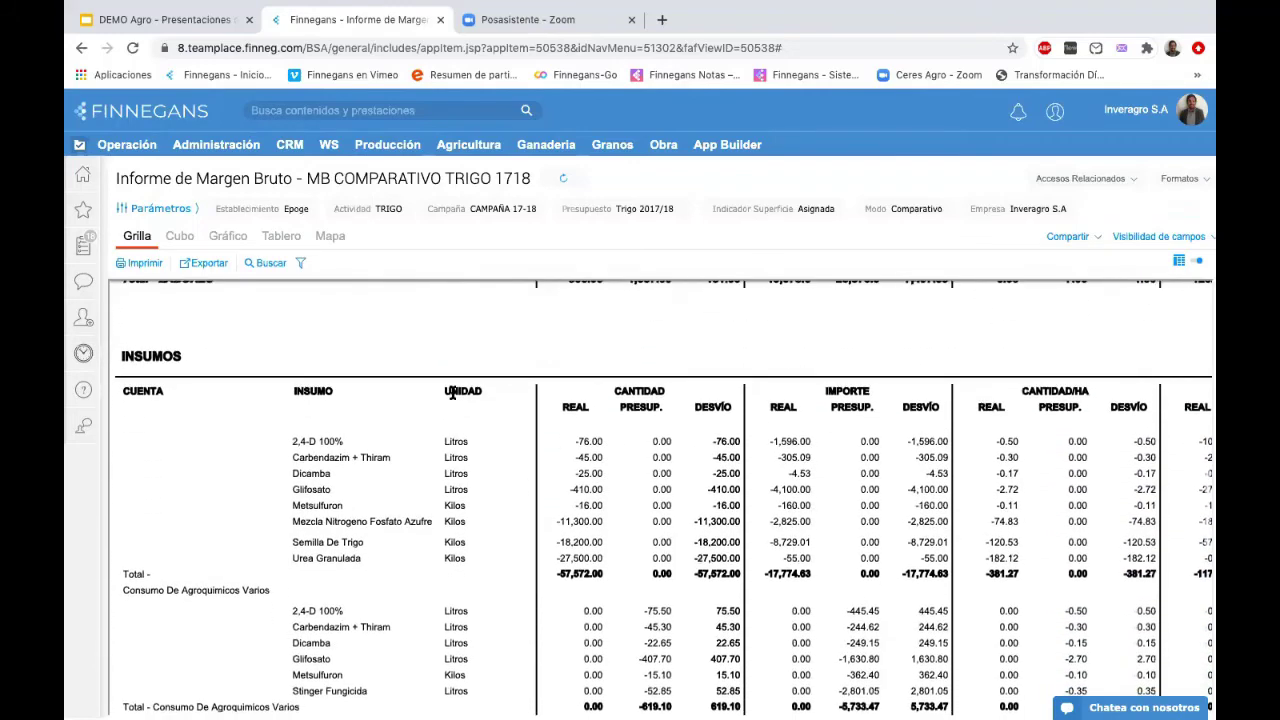
scroll(452, 393, "down", 1)
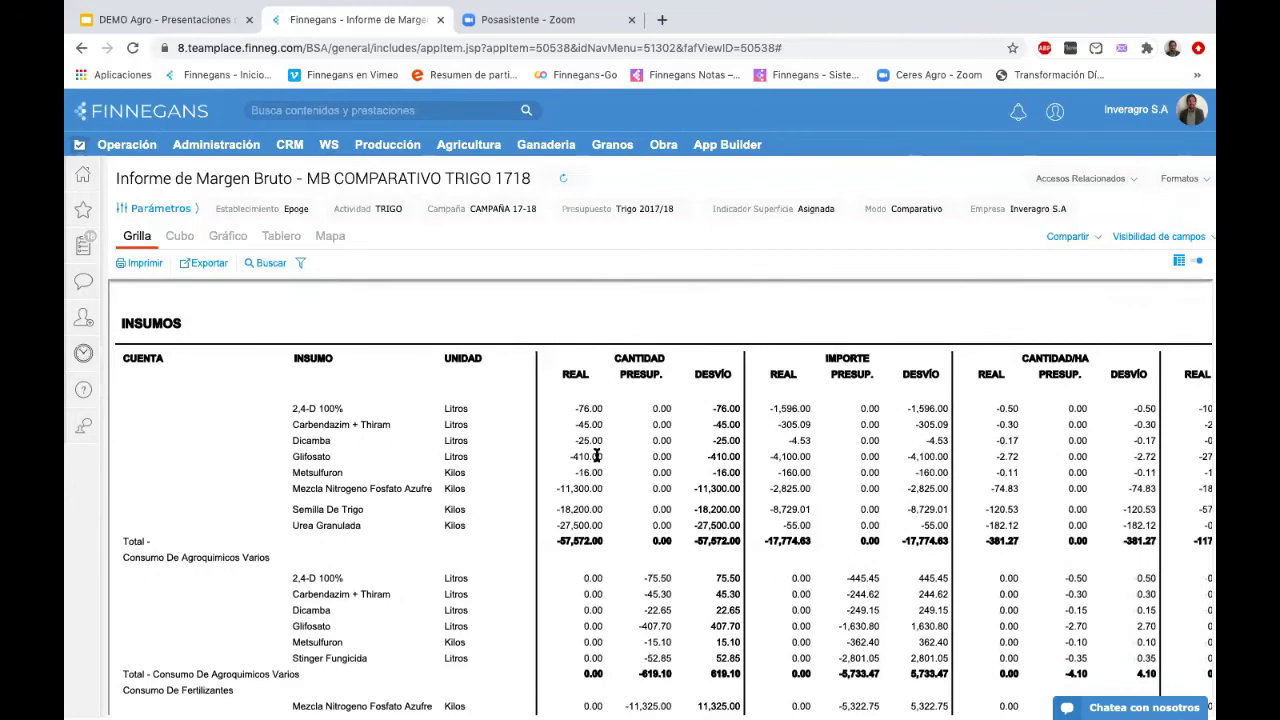
scroll(596, 456, "right", 3)
scroll(594, 456, "left", 3)
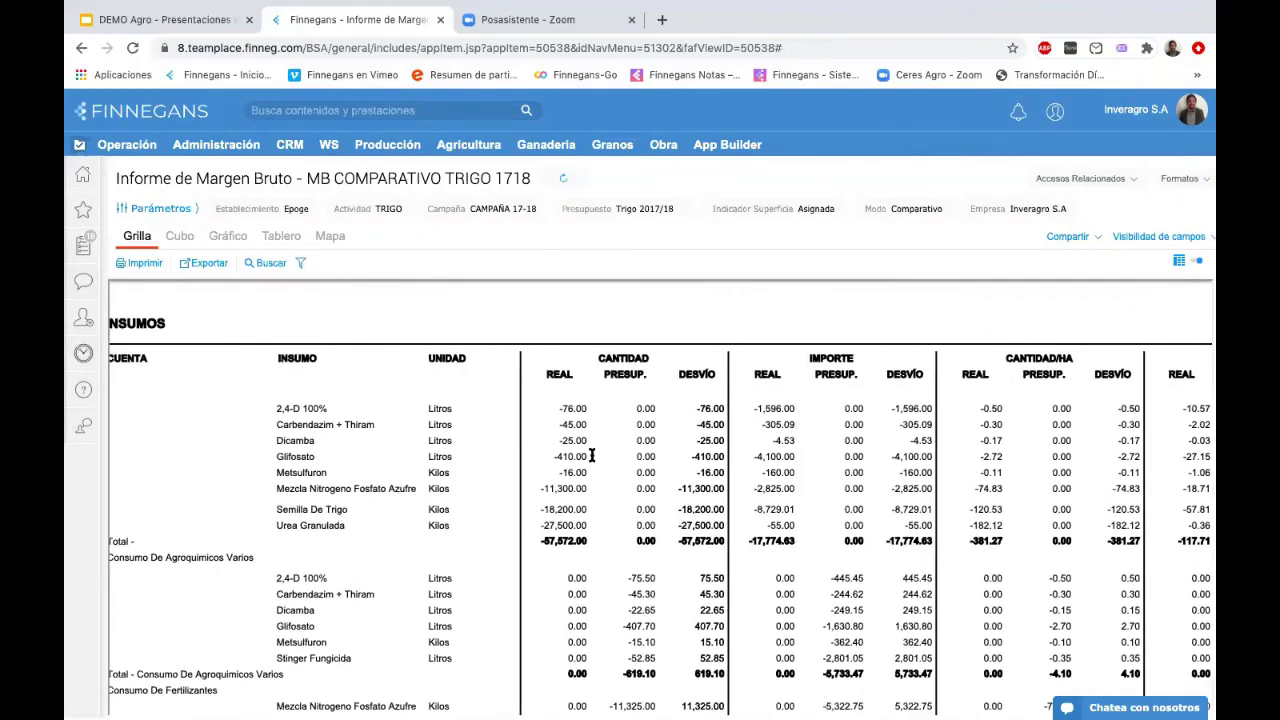
scroll(470, 471, "left", 1)
scroll(466, 471, "down", 5)
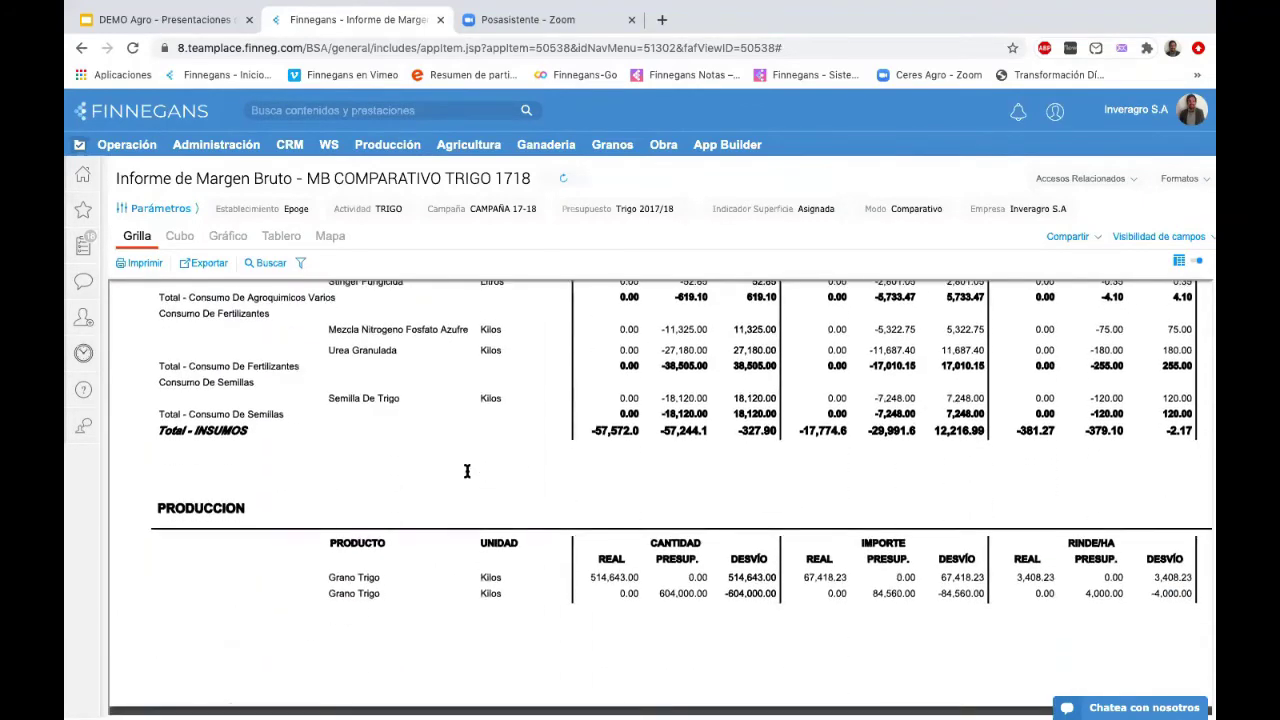
scroll(466, 471, "down", 2)
scroll(466, 471, "down", 5)
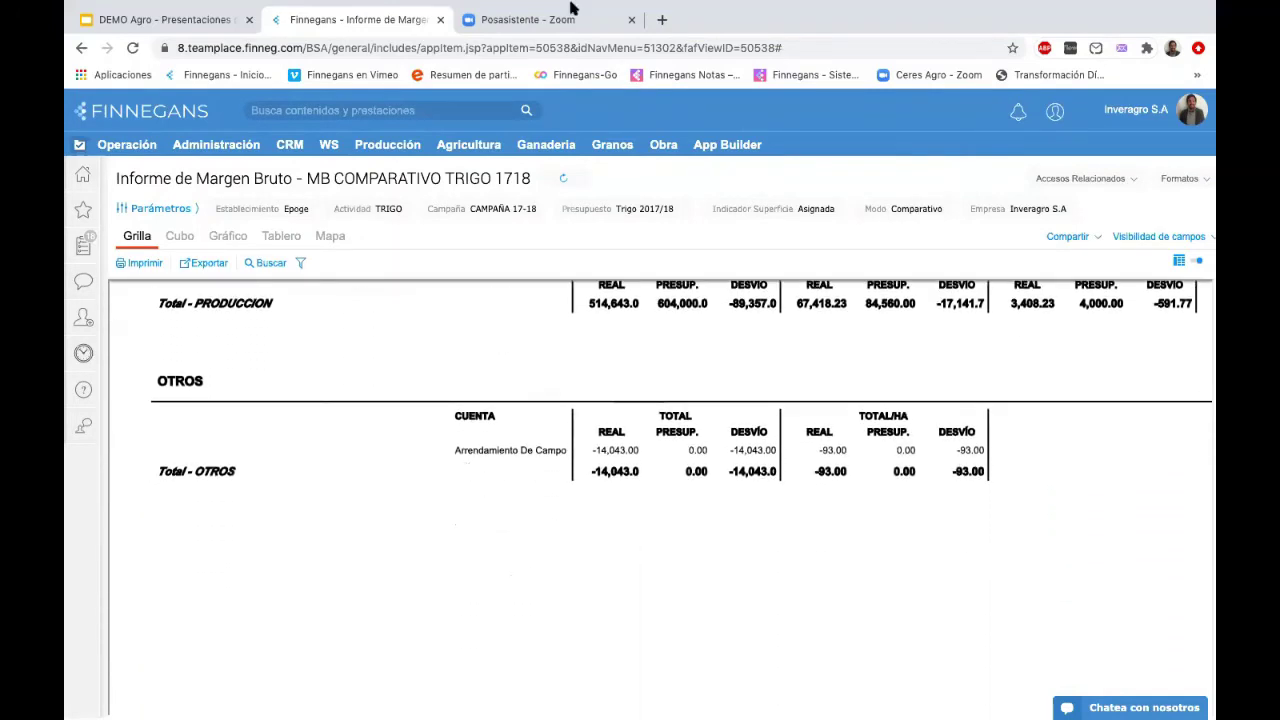
mouse_move(634, 8)
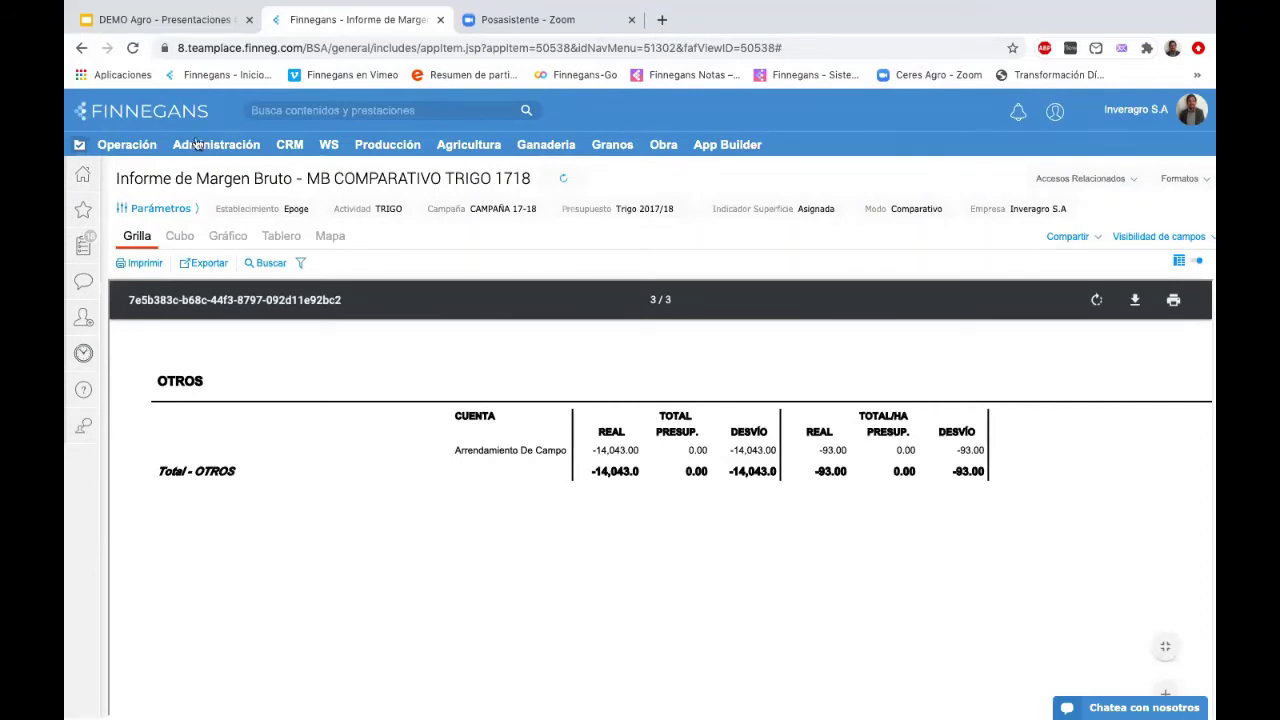
- Leave the report for the home page and open the list of grain sales contracts
left_click(152, 113)
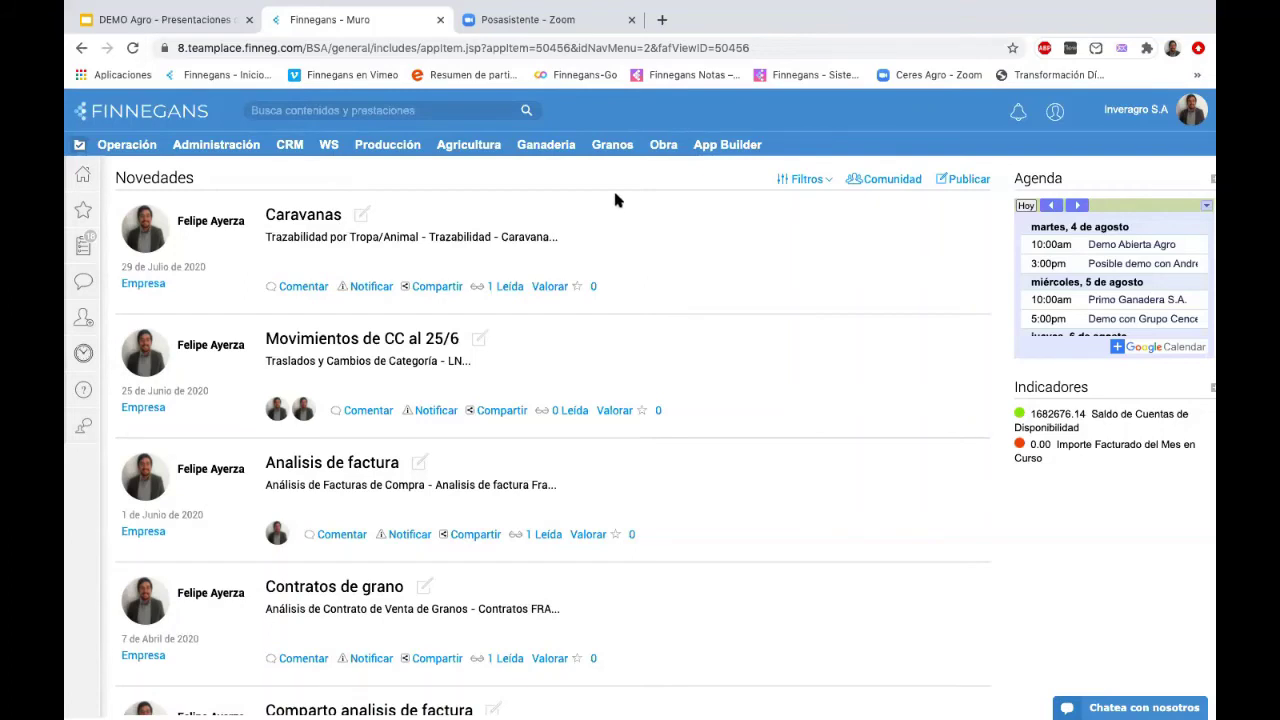
left_click(612, 150)
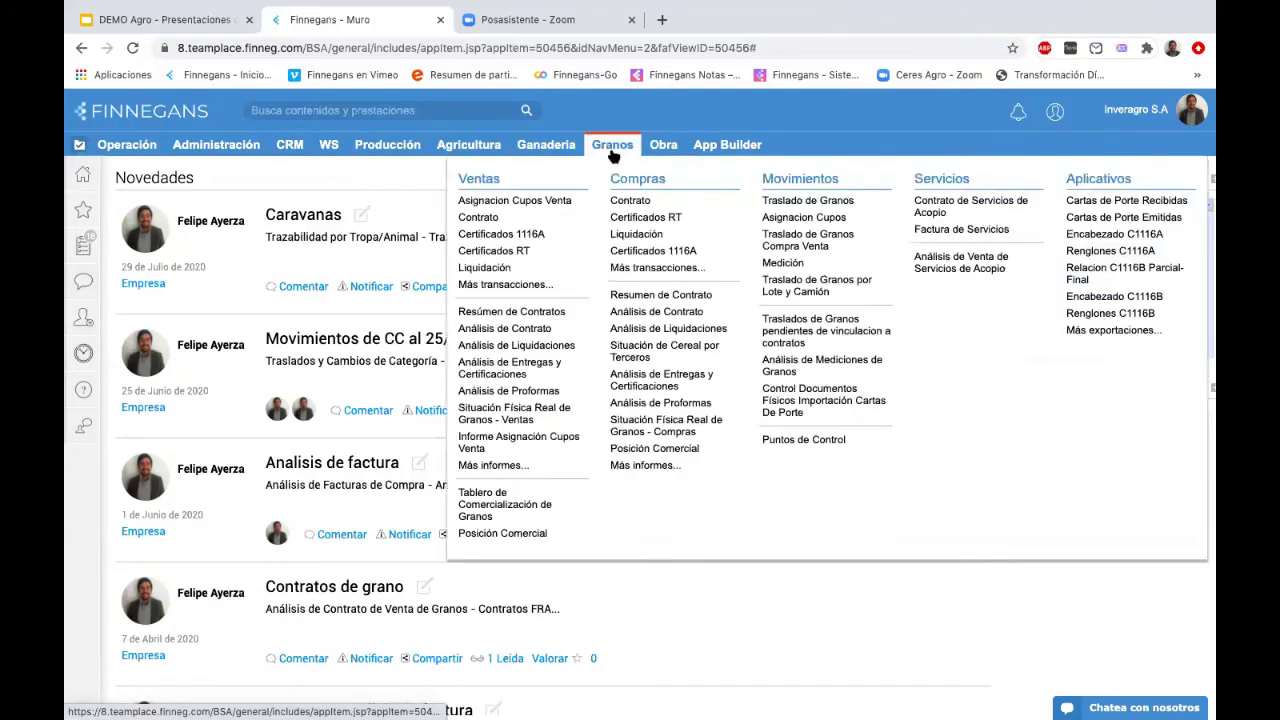
left_click(566, 224)
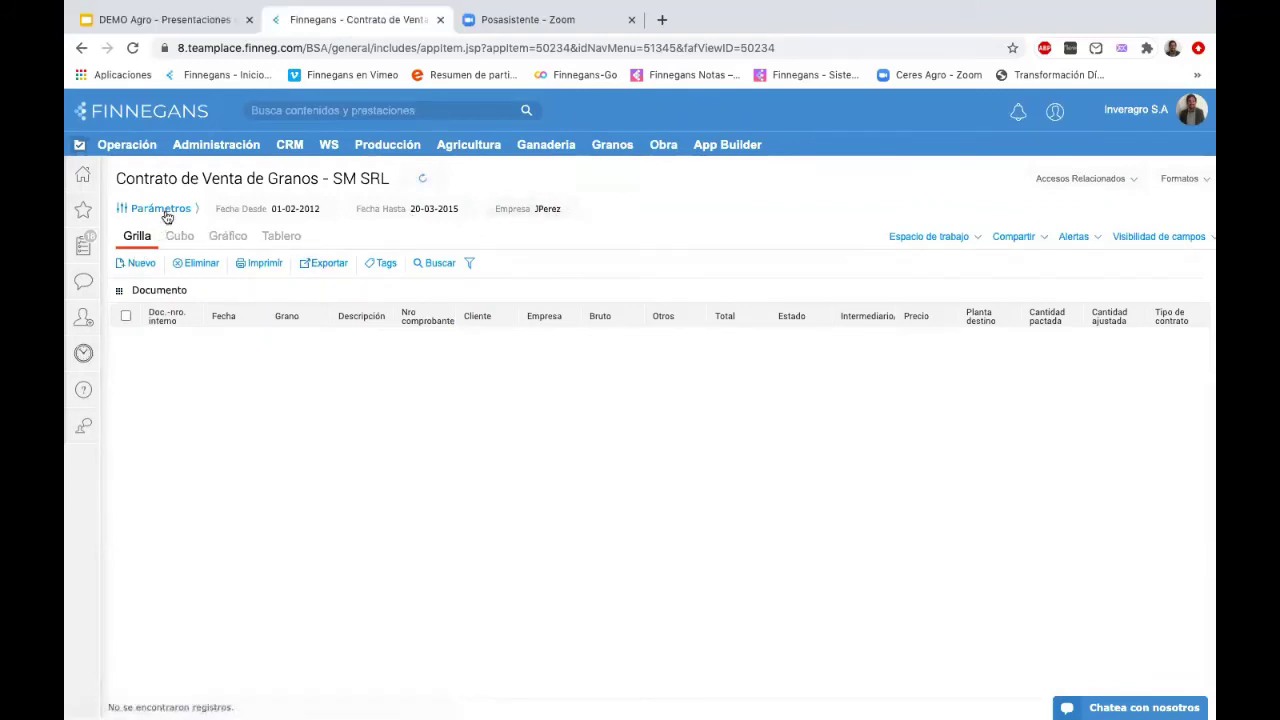
- Set the contract list's Fecha hasta to 20/03/2020 and run it for Inveragro S.A
left_click(193, 218)
left_click(271, 303)
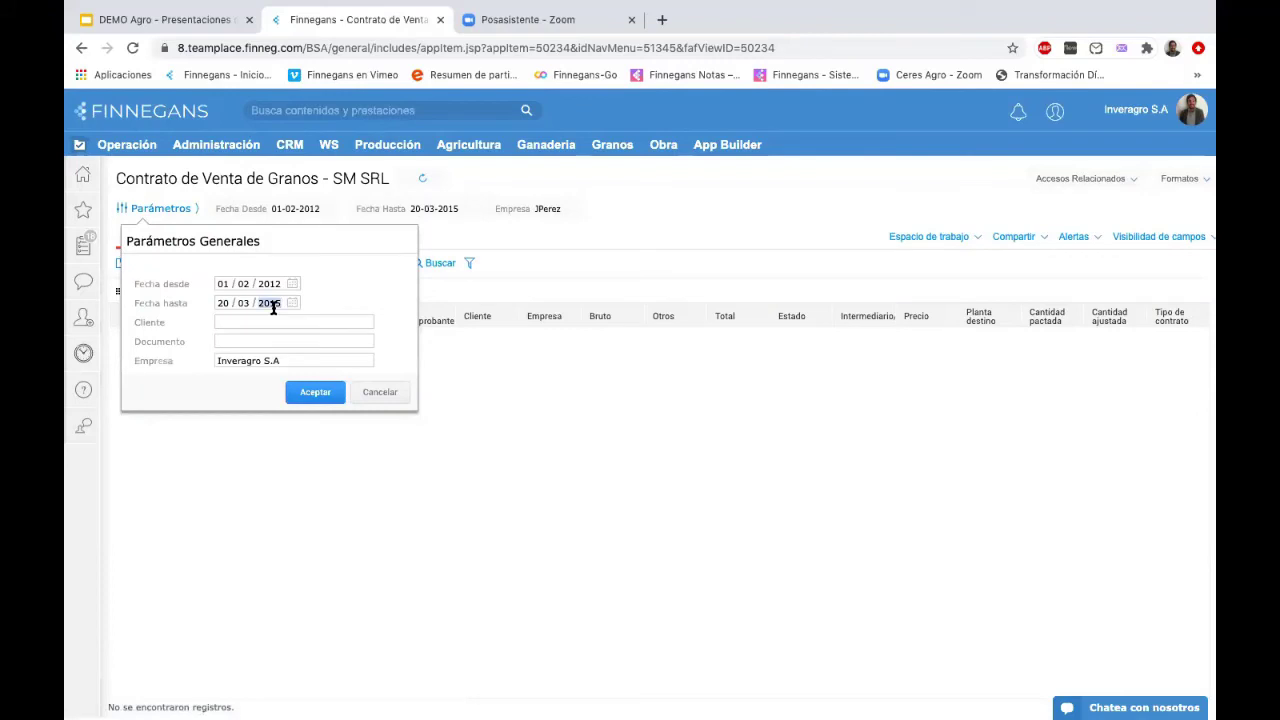
type("201")
key("BackSpace")
key("BackSpace")
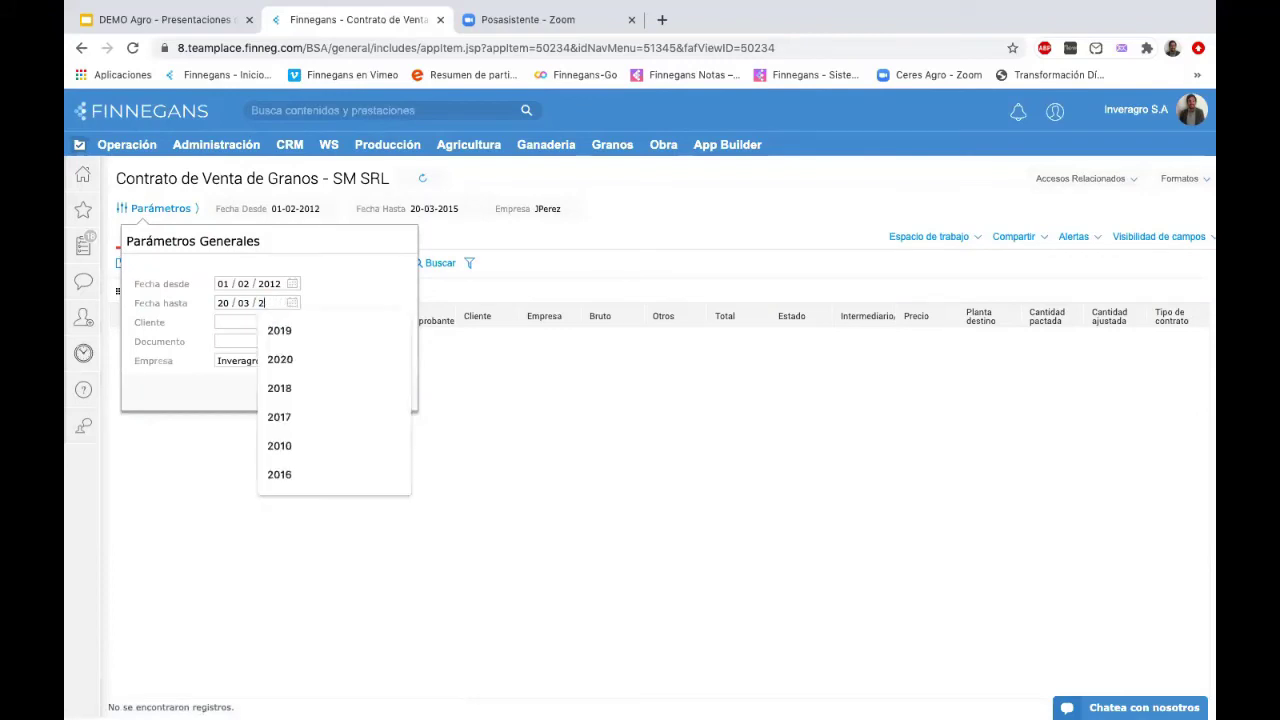
type("020")
left_click(322, 395)
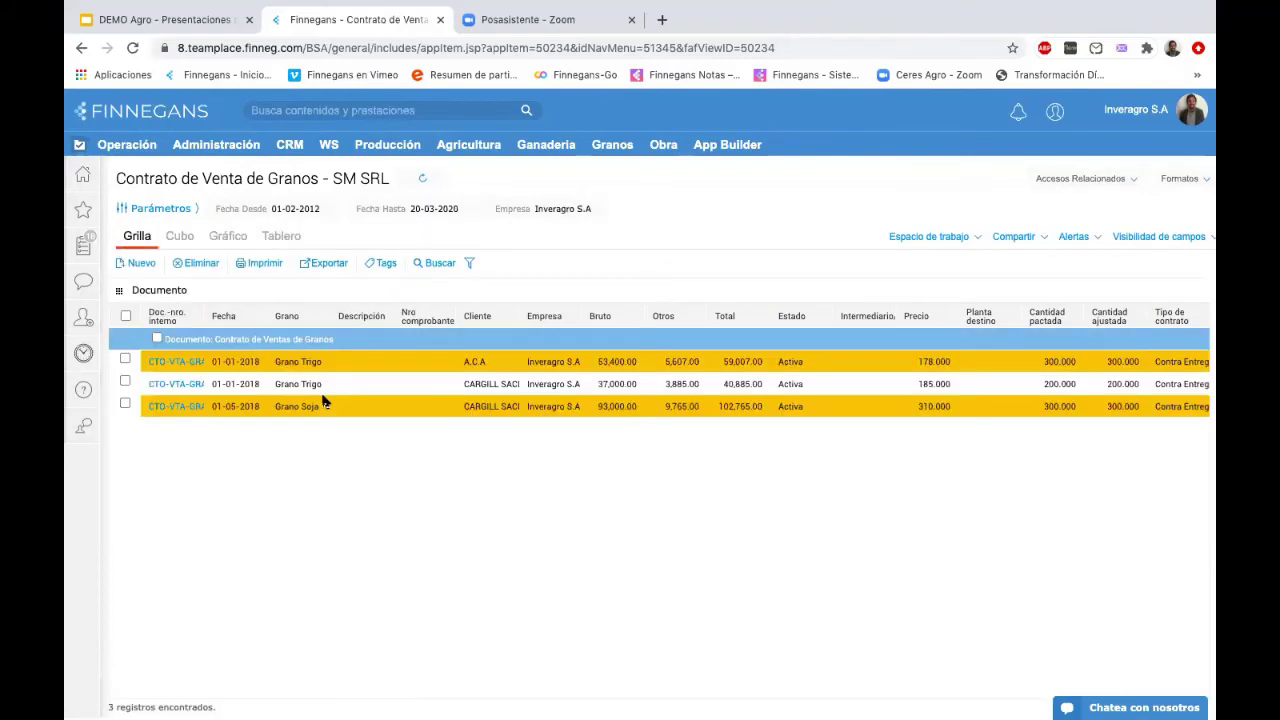
- Open the A.C.A Grano Trigo sales contract and review its commercial and delivery conditions
left_click(175, 366)
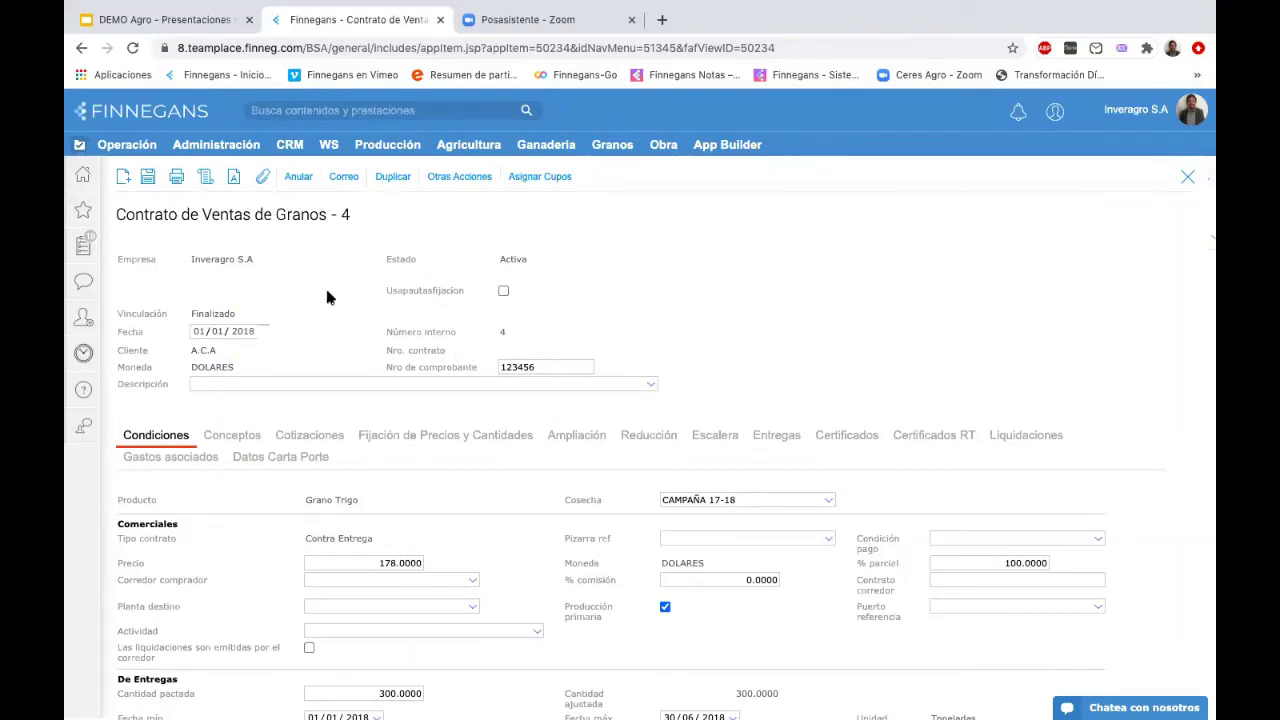
scroll(367, 327, "down", 1)
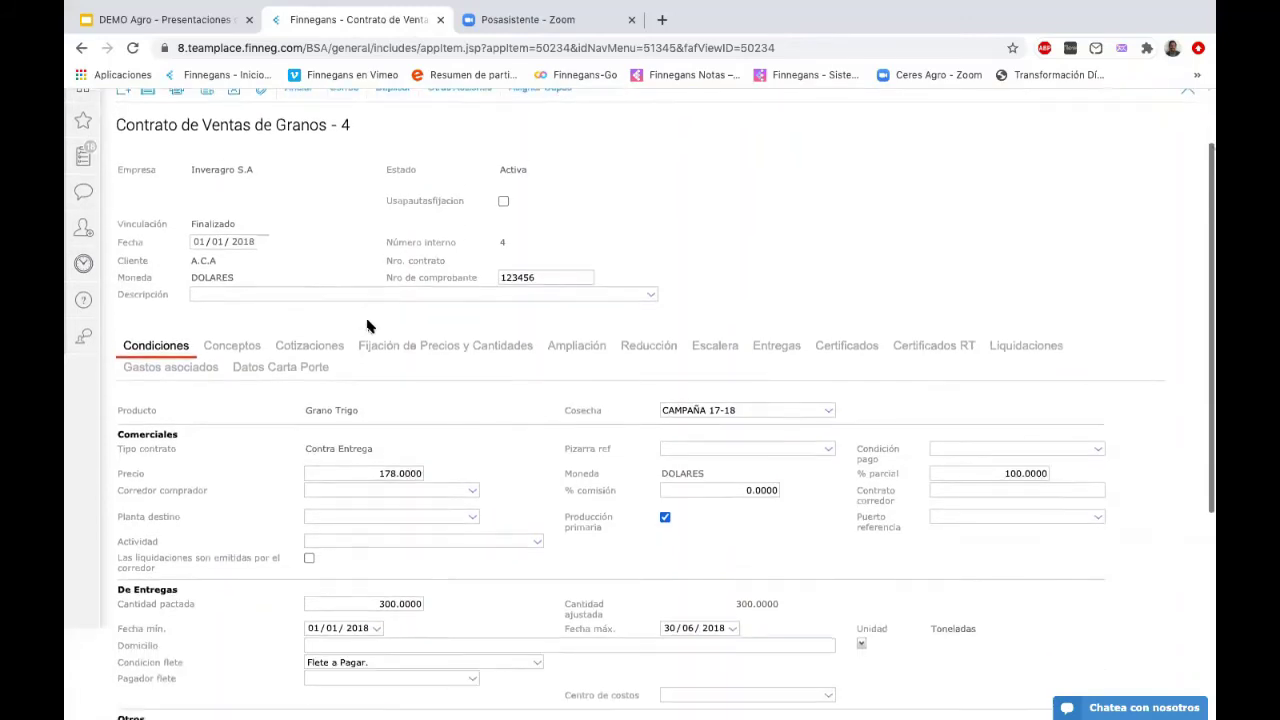
scroll(367, 327, "down", 1)
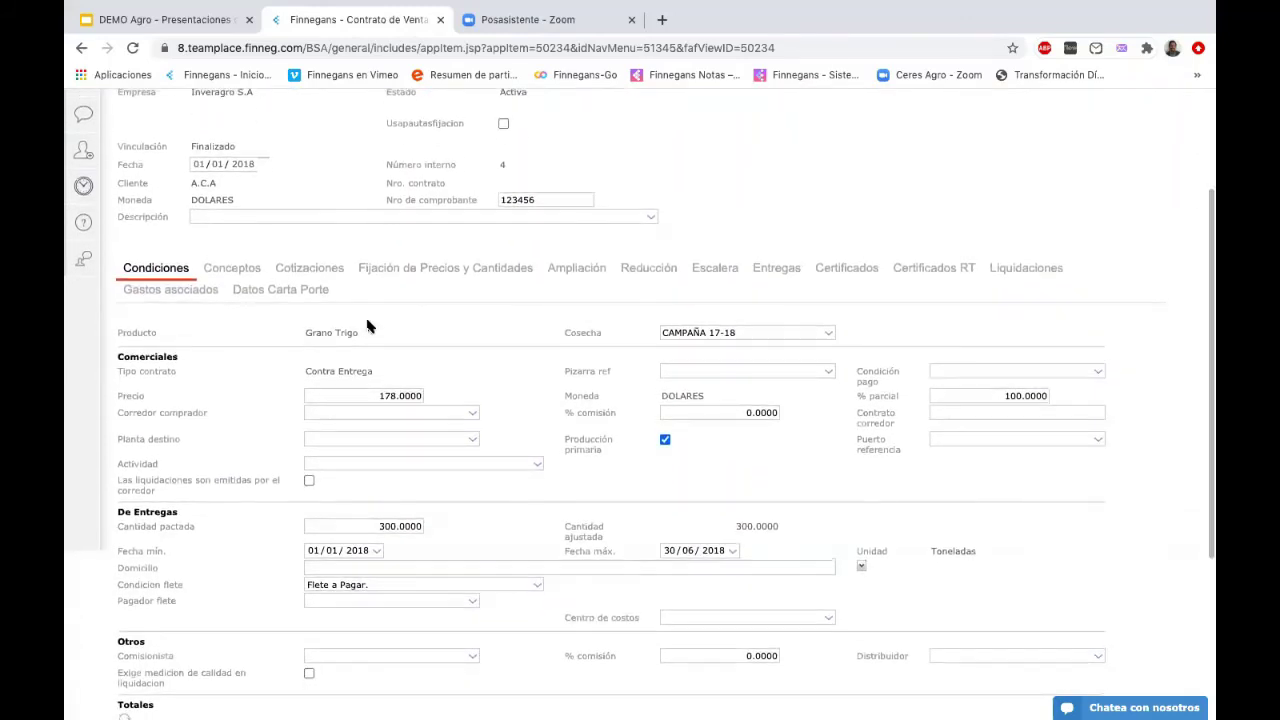
scroll(367, 327, "down", 1)
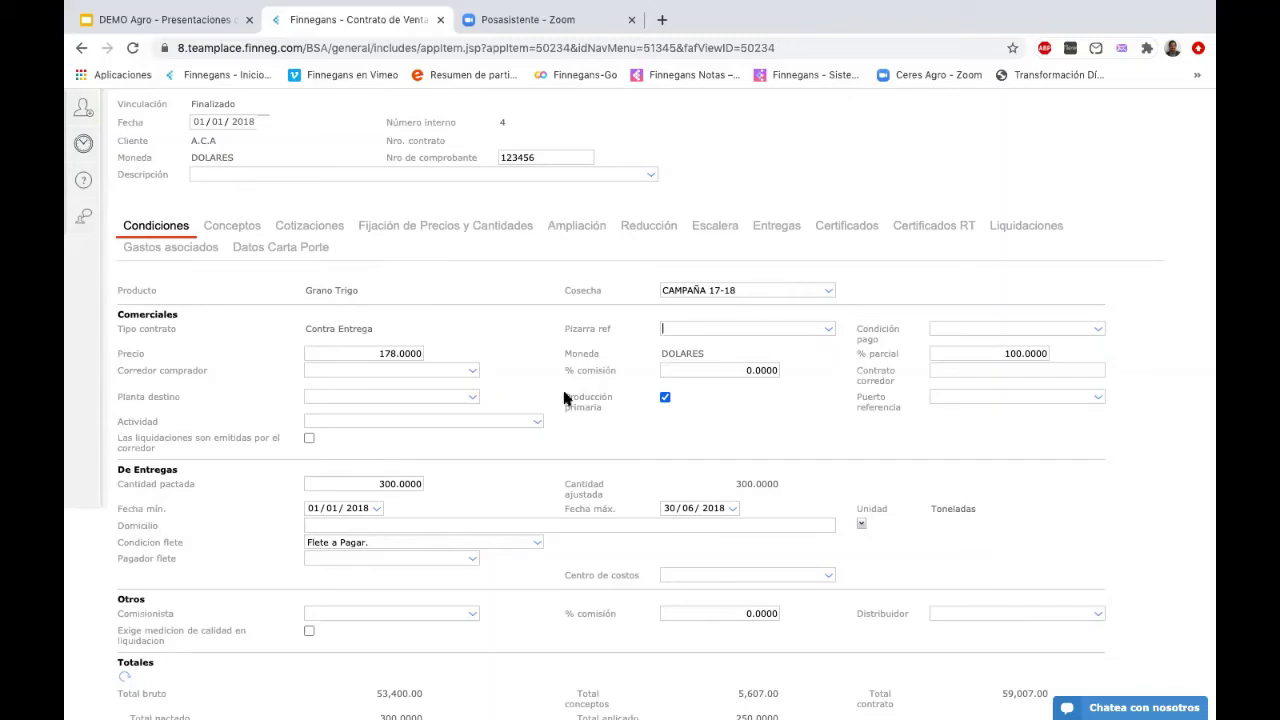
- Switch the contract's delivery freight condition to Flete Pagado and back to Flete a Pagar
scroll(237, 385, "down", 1)
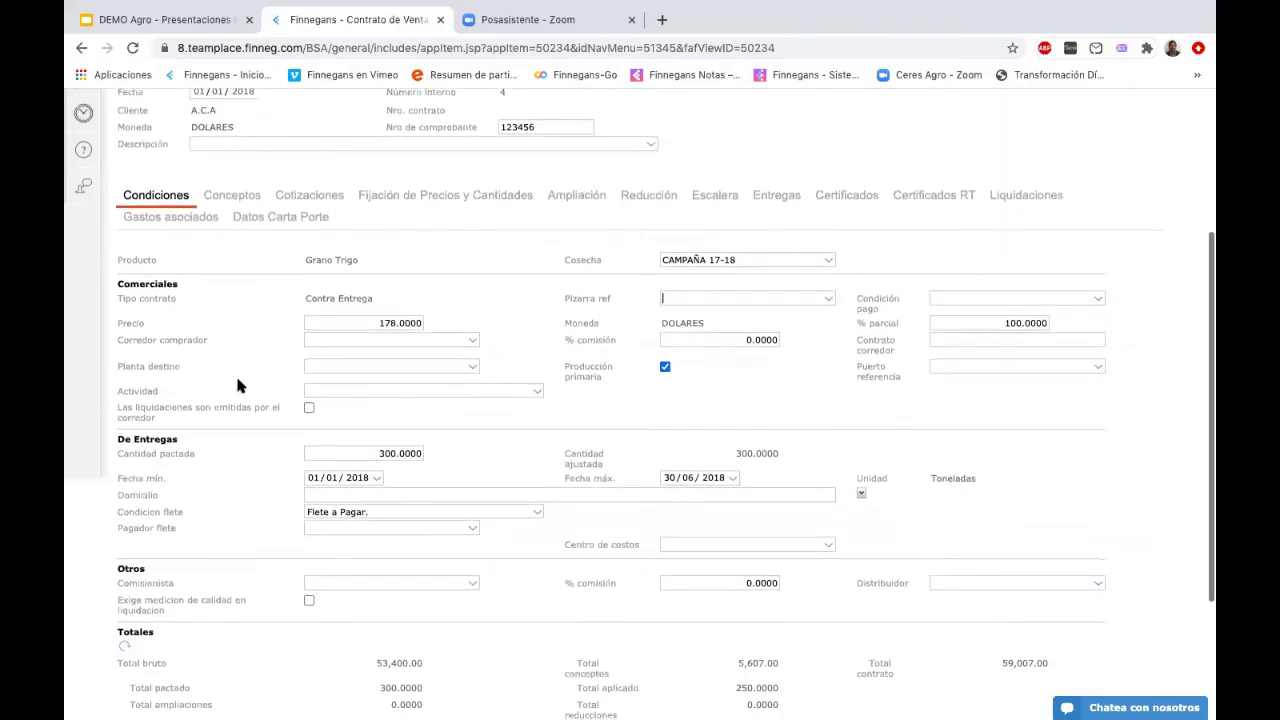
scroll(239, 378, "down", 2)
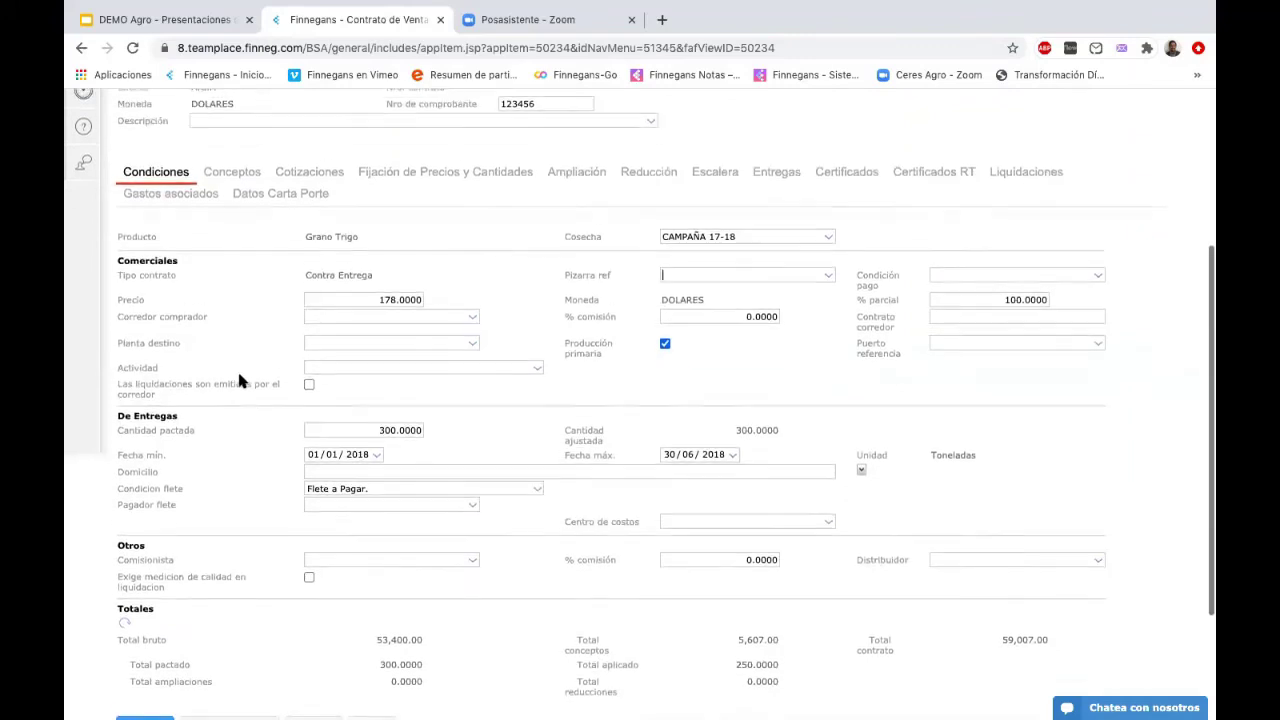
scroll(239, 375, "down", 1)
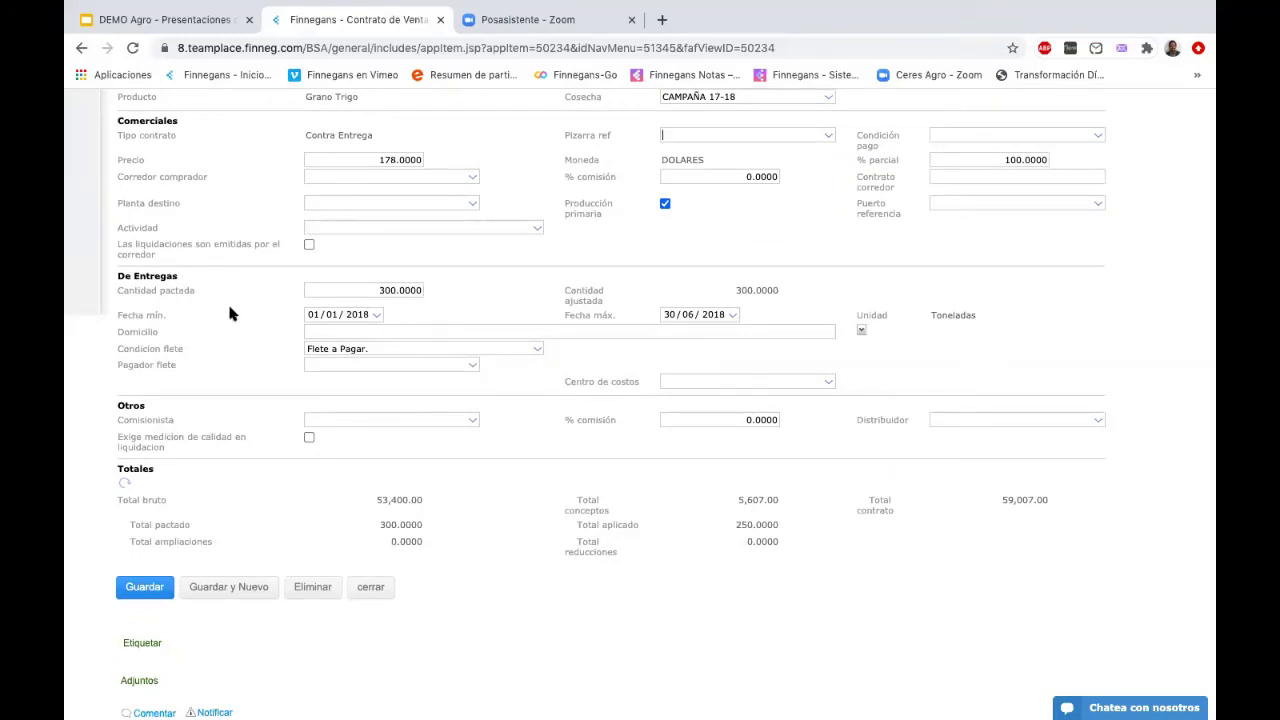
left_click(433, 351)
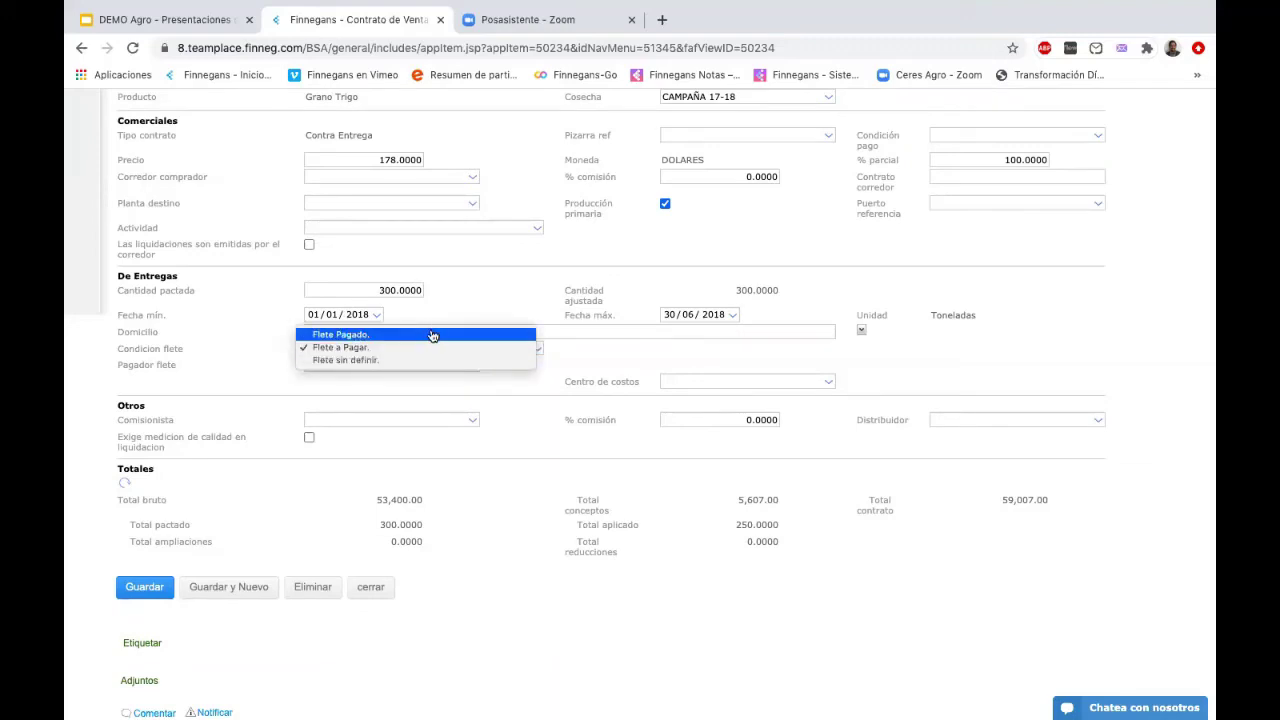
left_click(429, 334)
left_click(431, 350)
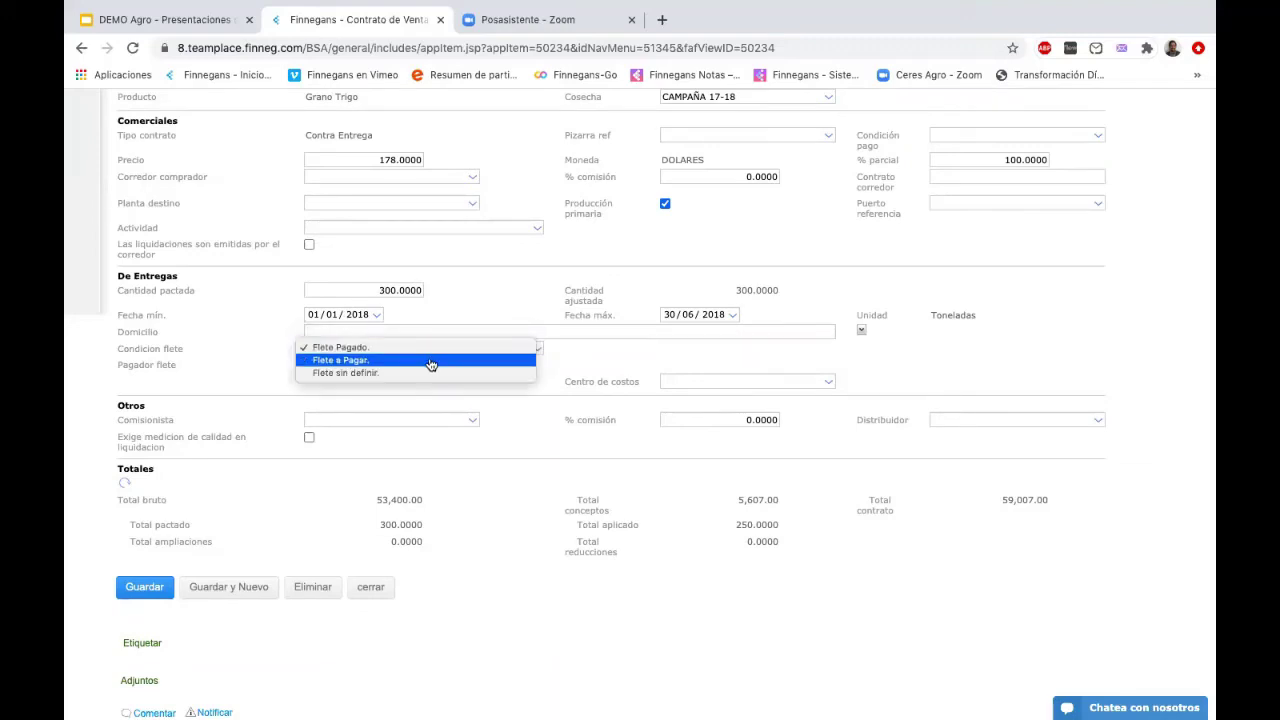
left_click(431, 362)
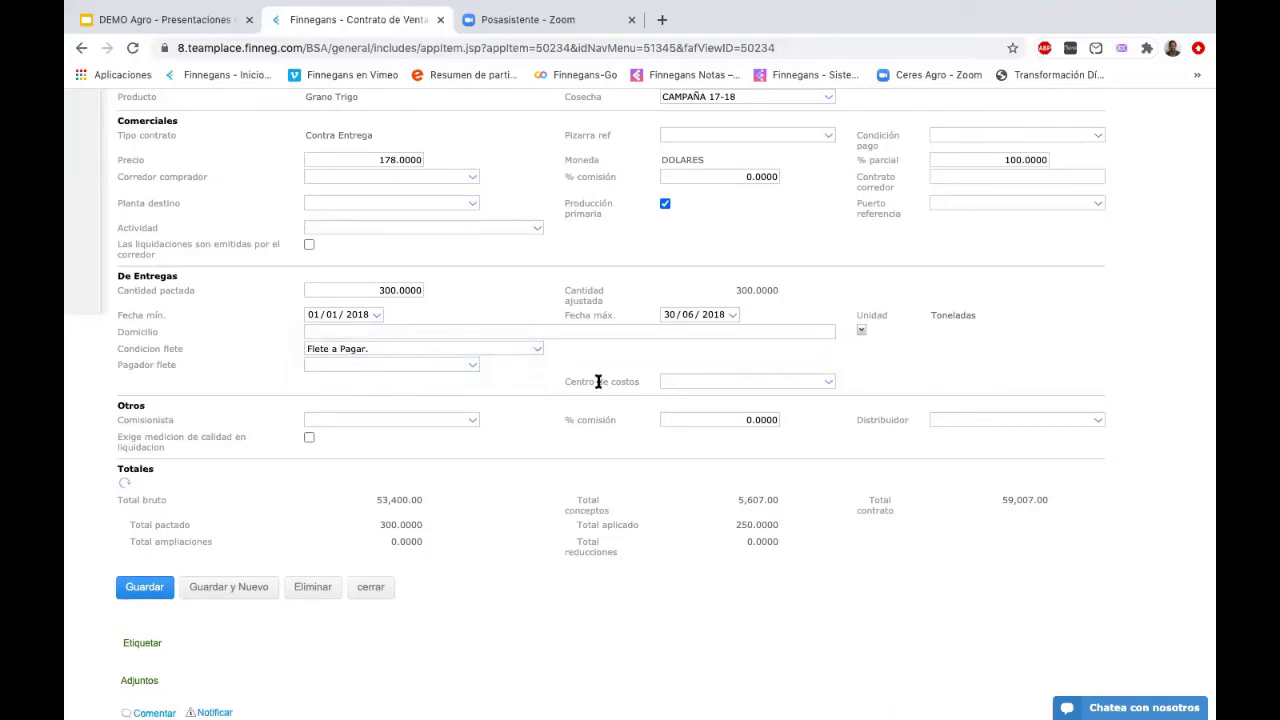
- Set the contract's cost centre to COM TRIGO and check the contract totals
left_click(681, 381)
type("com")
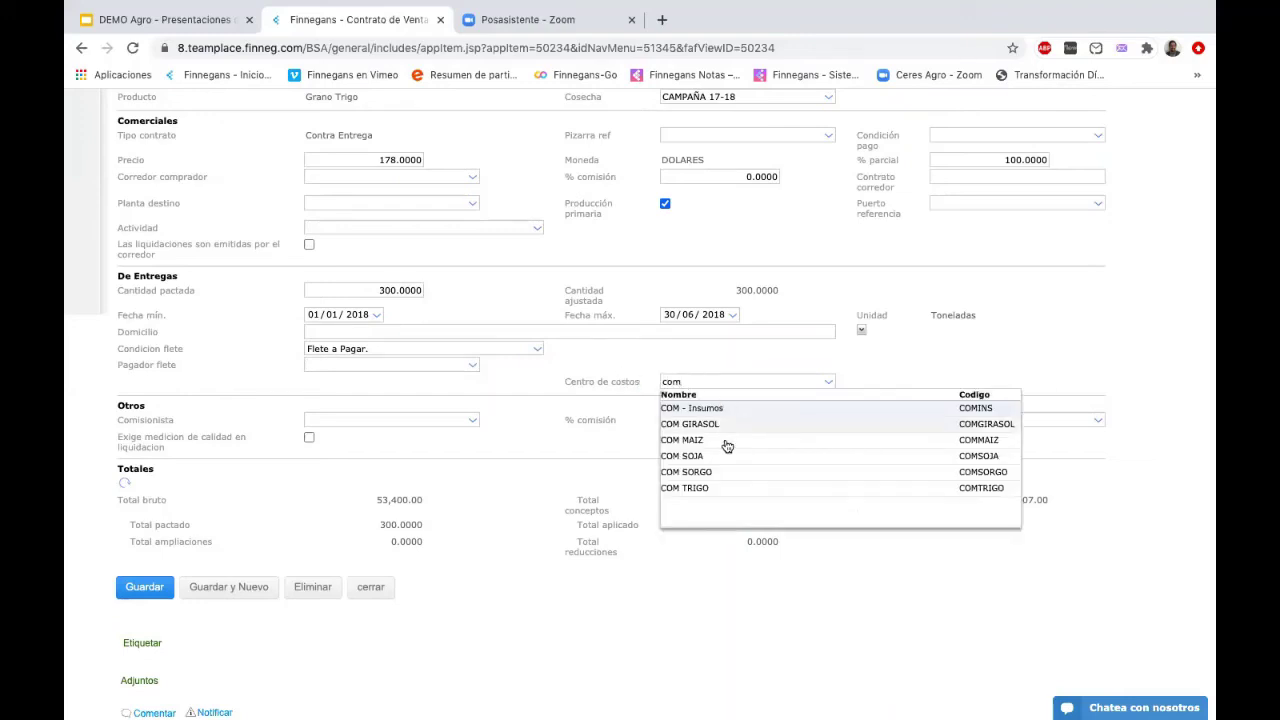
left_click(708, 487)
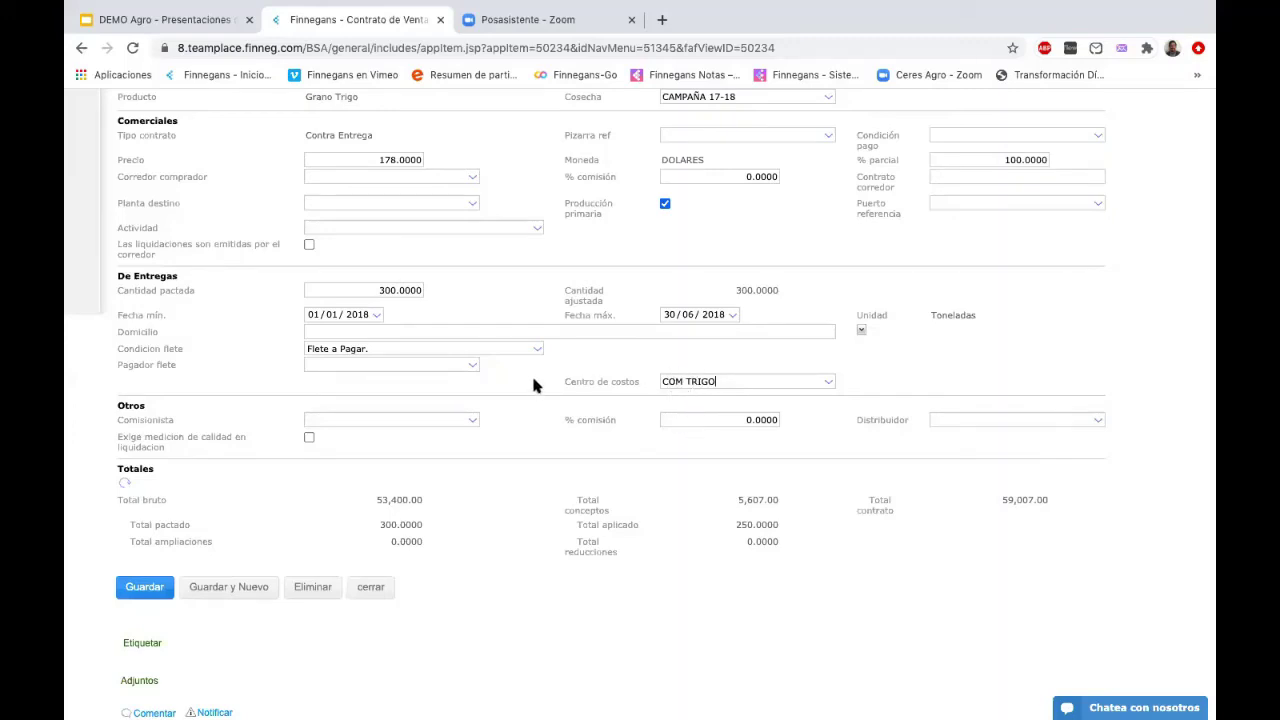
scroll(533, 381, "down", 1)
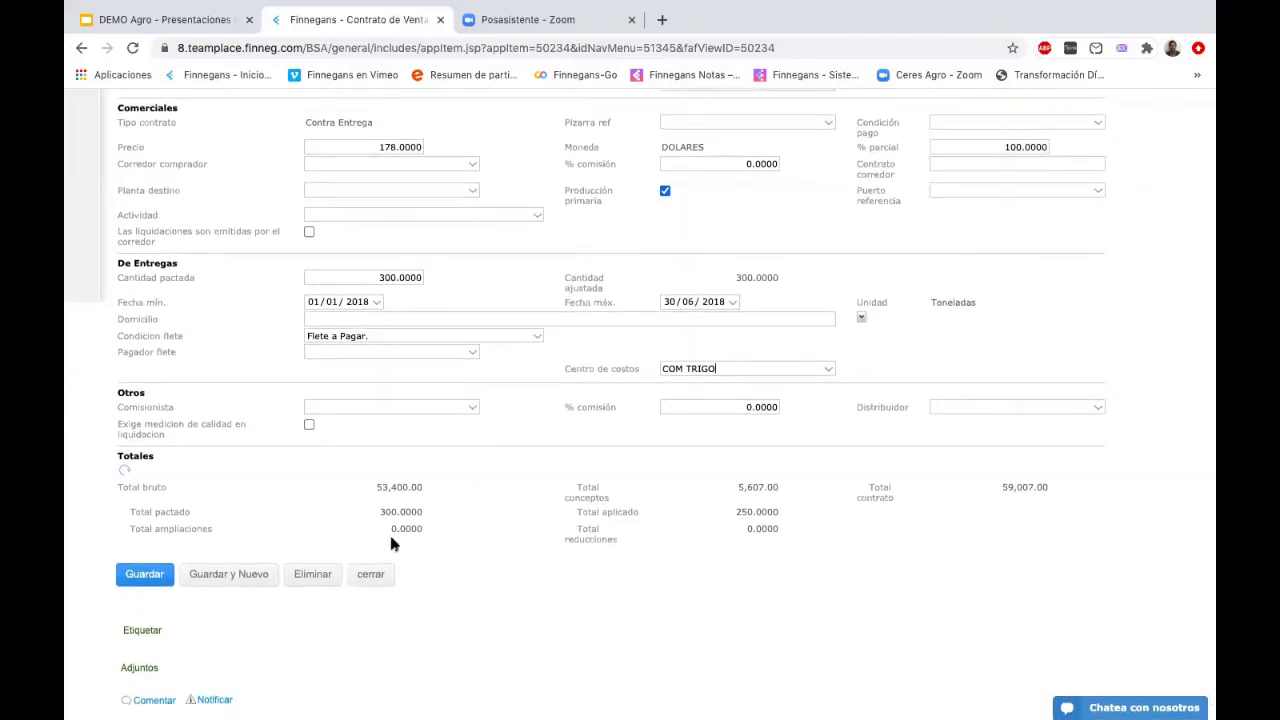
scroll(385, 530, "up", 1)
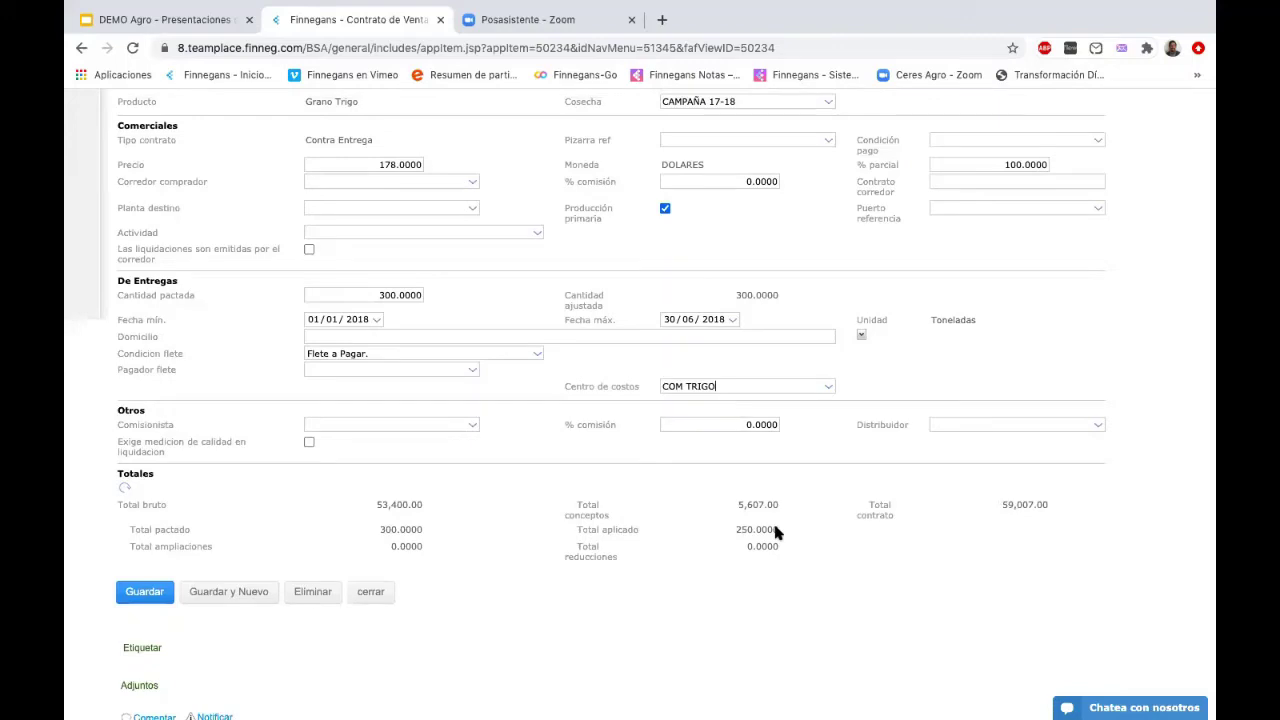
scroll(776, 533, "down", 1)
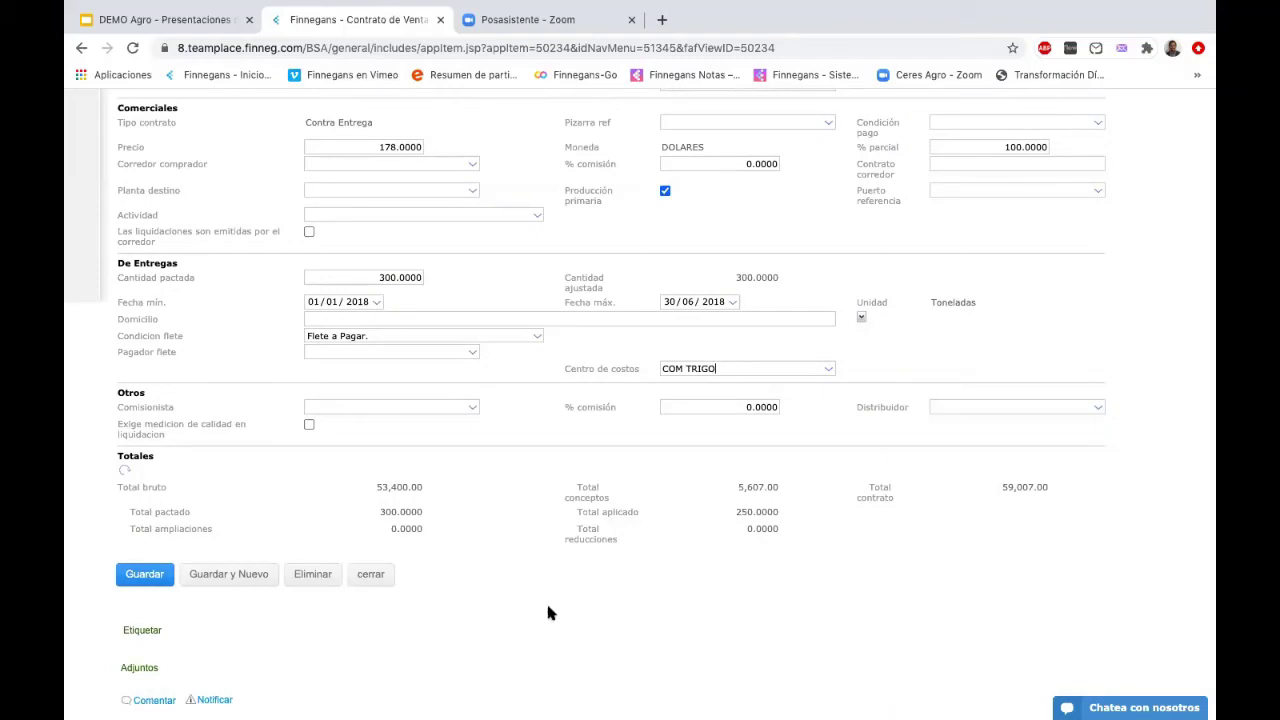
- Review the contract's concepts, quotations, price and quantity fixing, extension and reduction sections
scroll(548, 612, "up", 5)
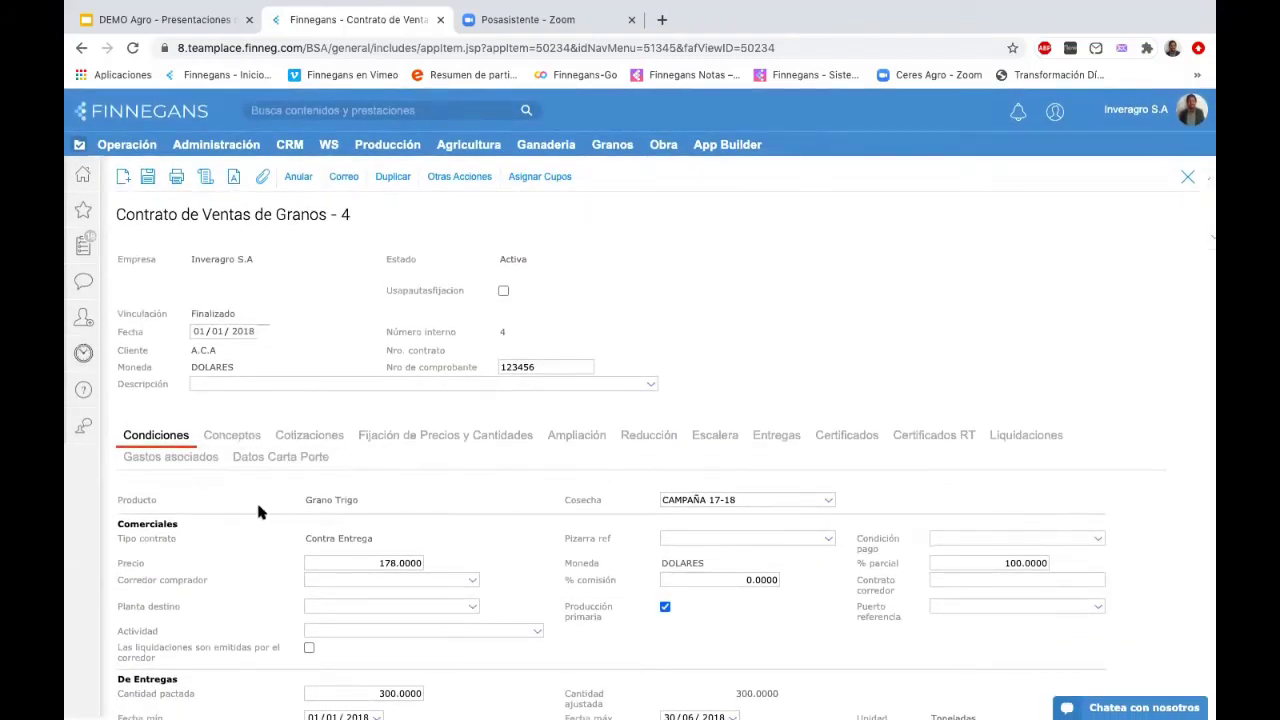
left_click(232, 437)
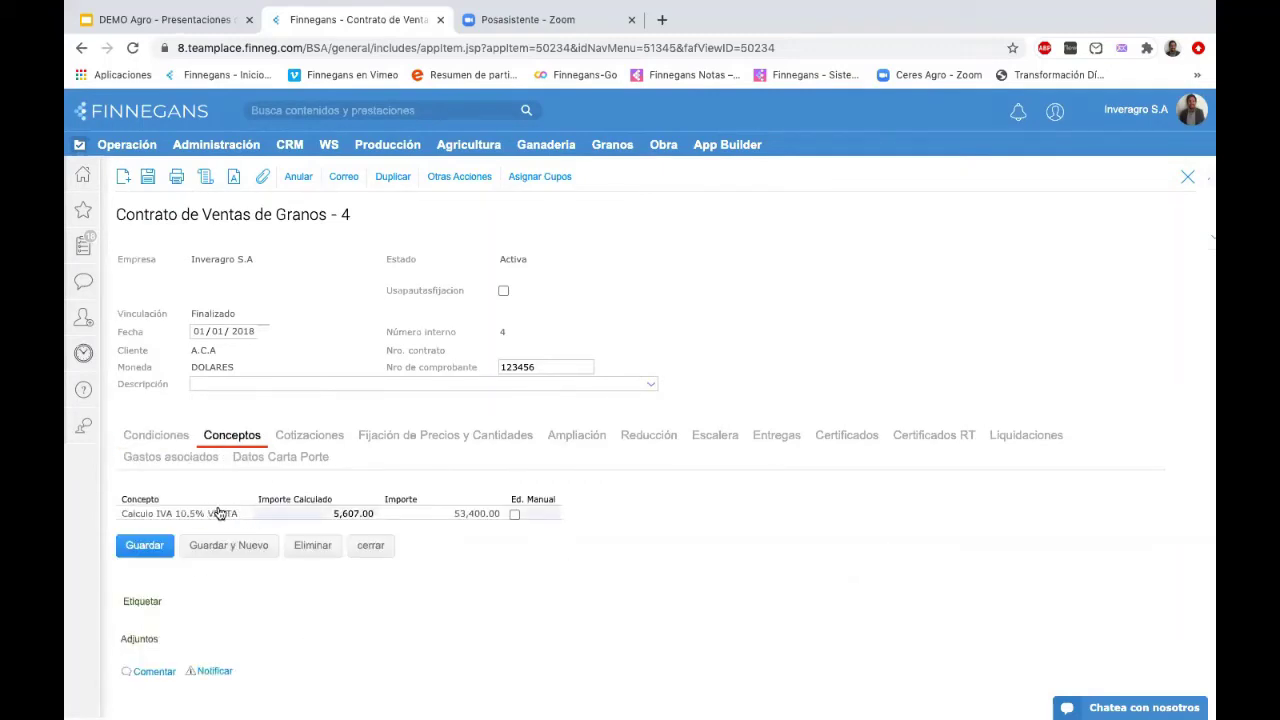
left_click(321, 442)
left_click(393, 438)
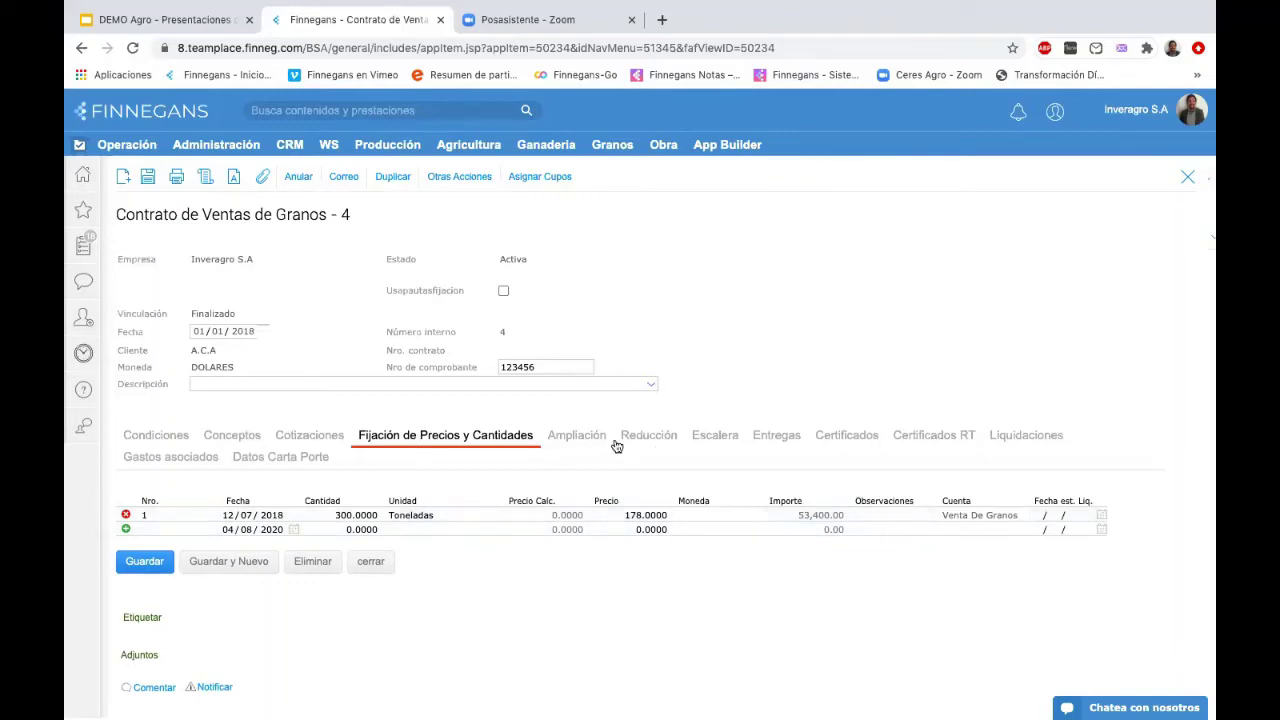
left_click(576, 438)
left_click(638, 437)
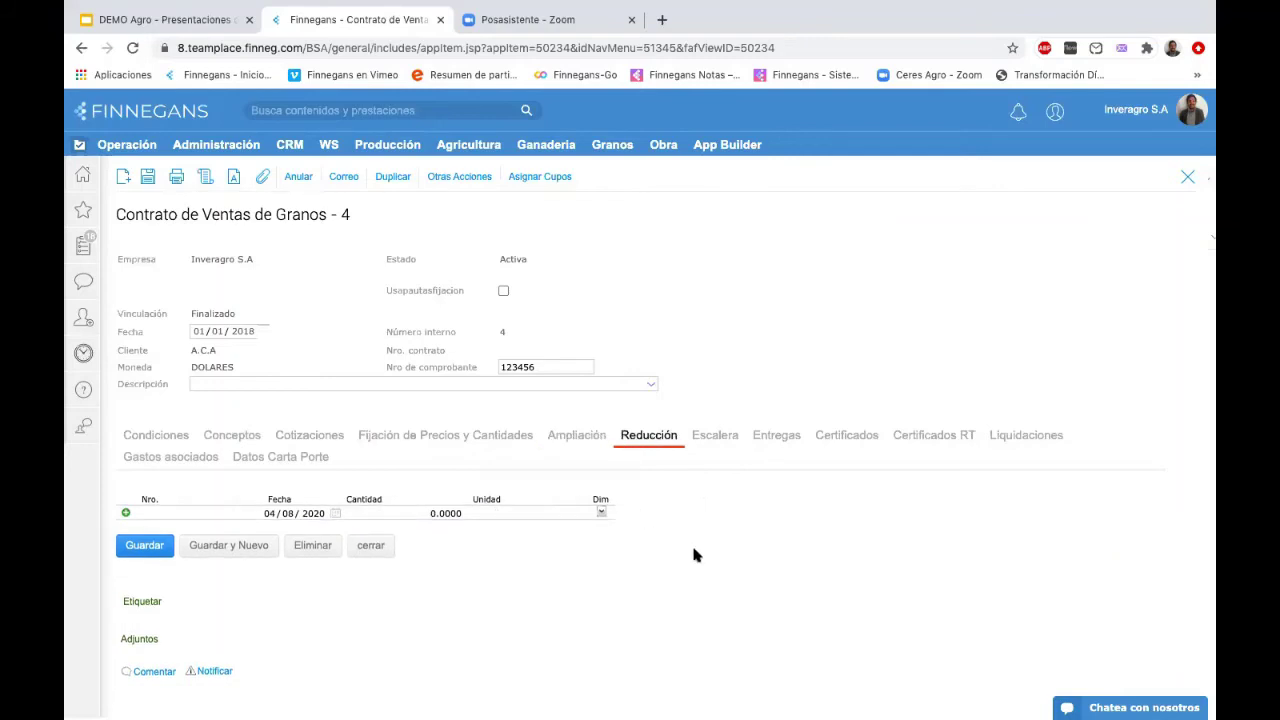
left_click(584, 443)
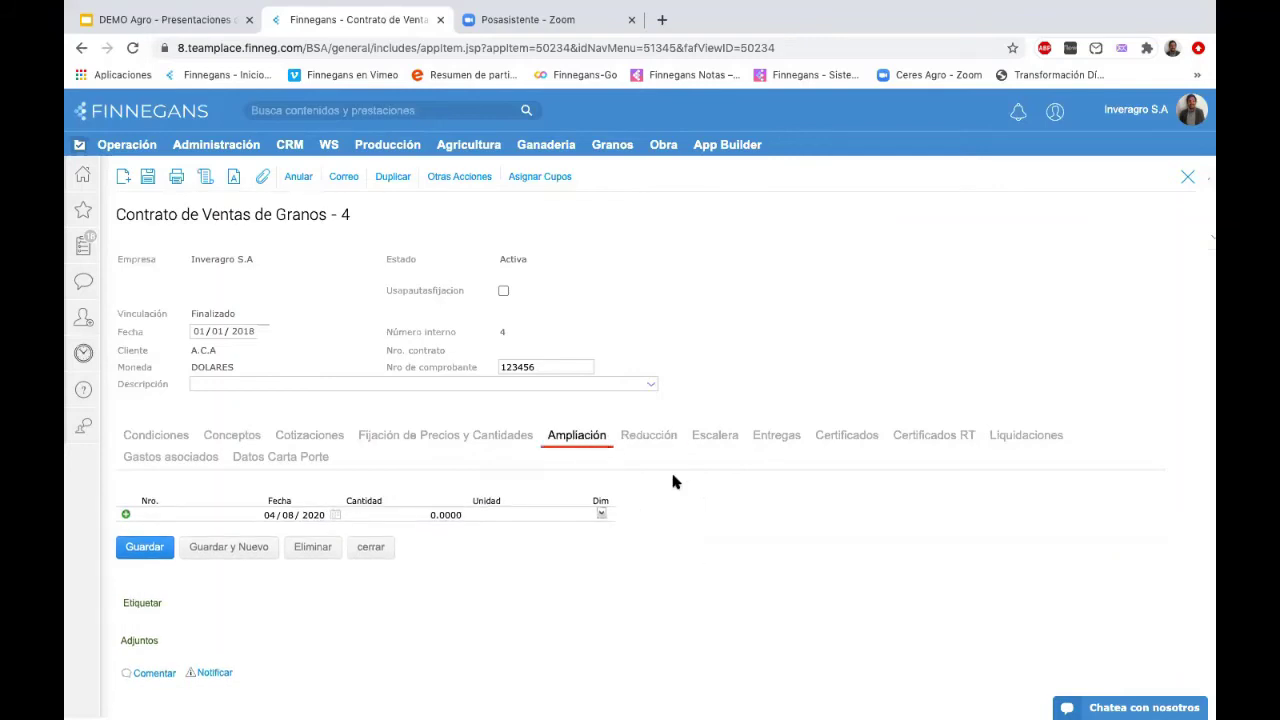
- Open the 10/02/2018 waybill from the contract's deliveries and view its CTG and print options
left_click(770, 437)
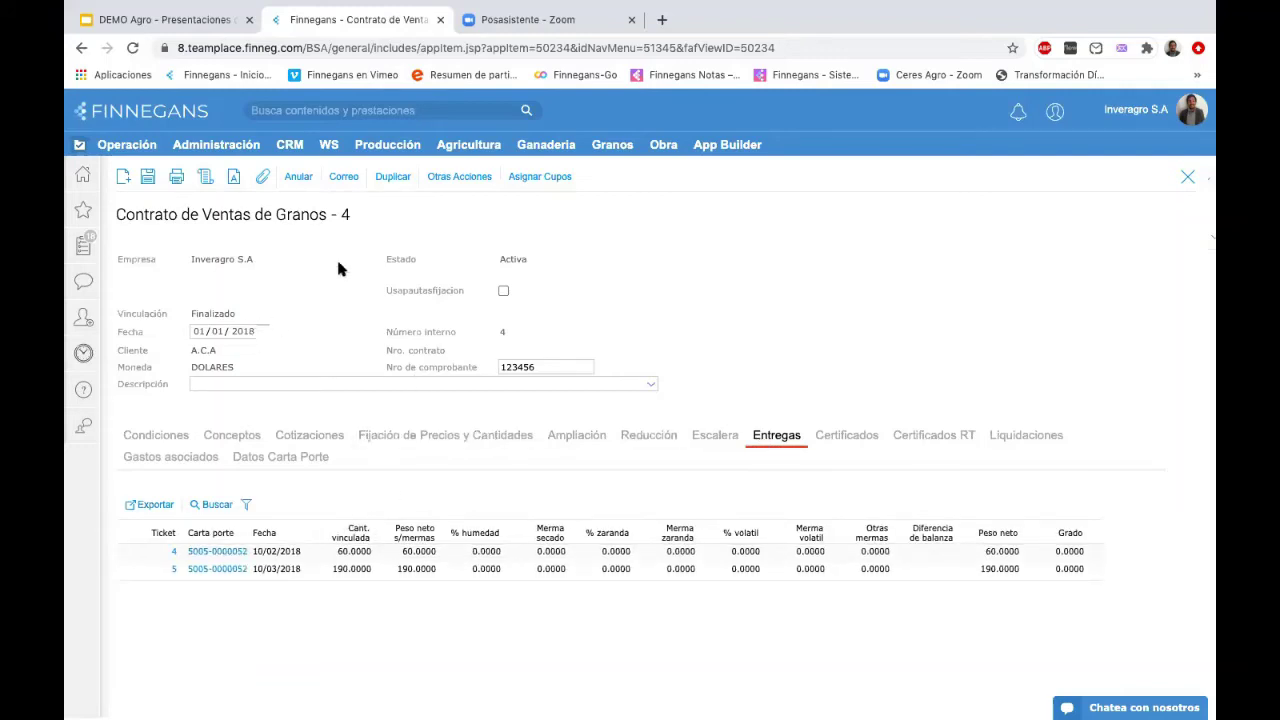
left_click(222, 551)
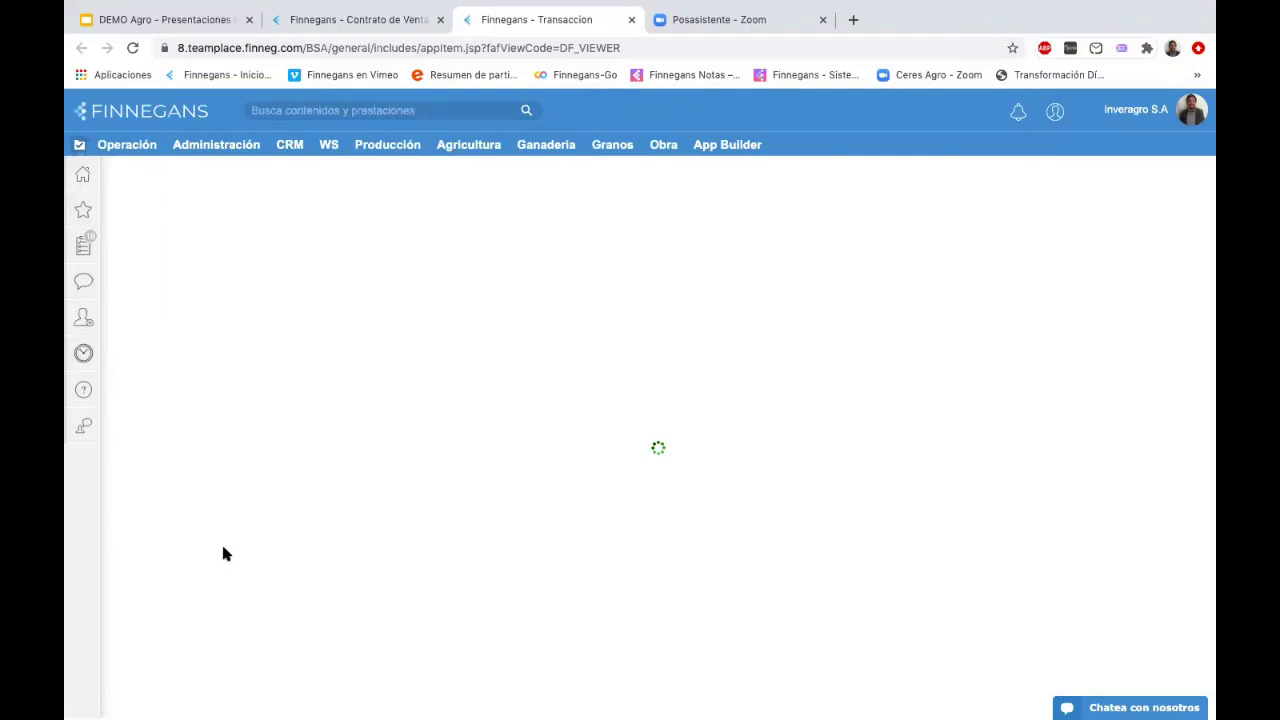
mouse_move(640, 4)
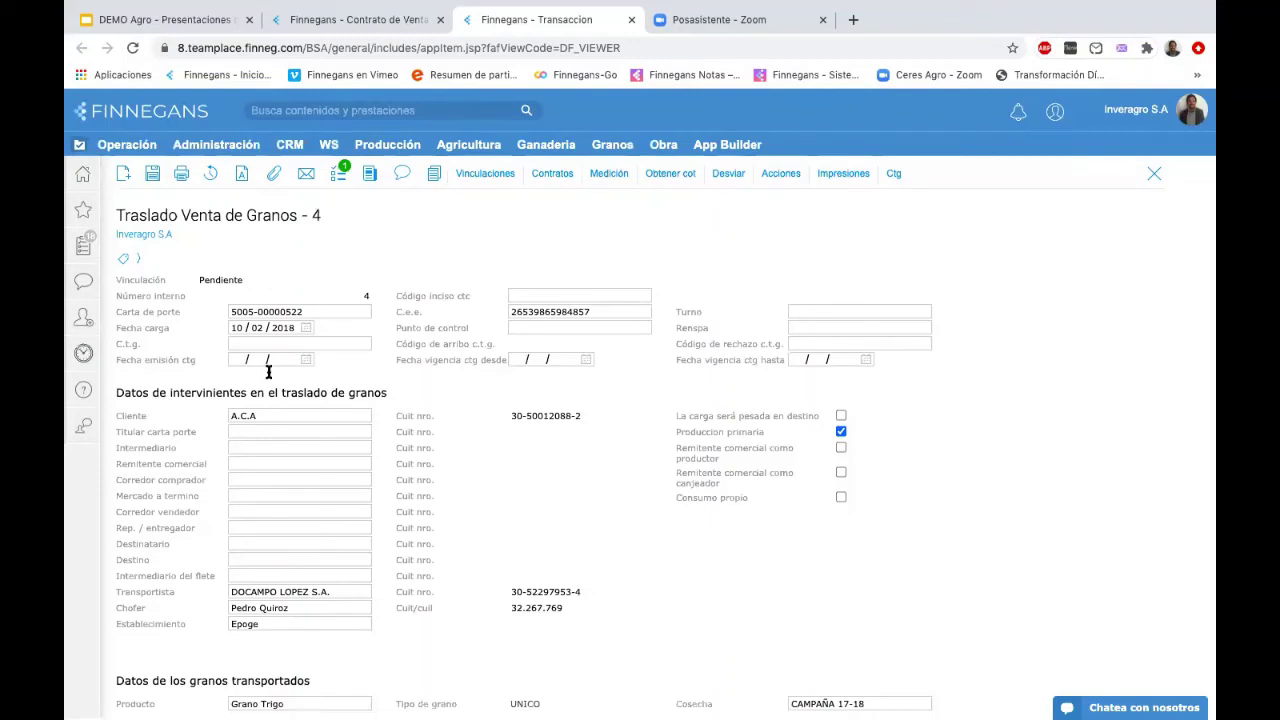
left_click(894, 175)
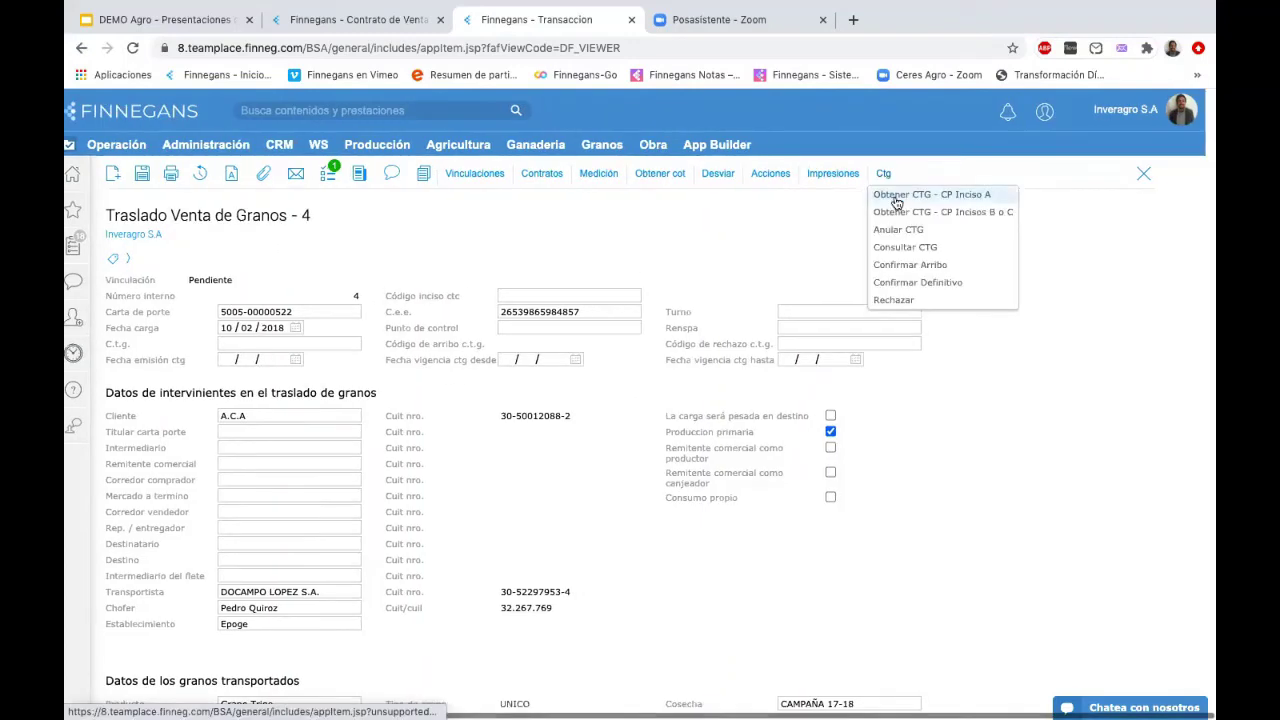
left_click(833, 174)
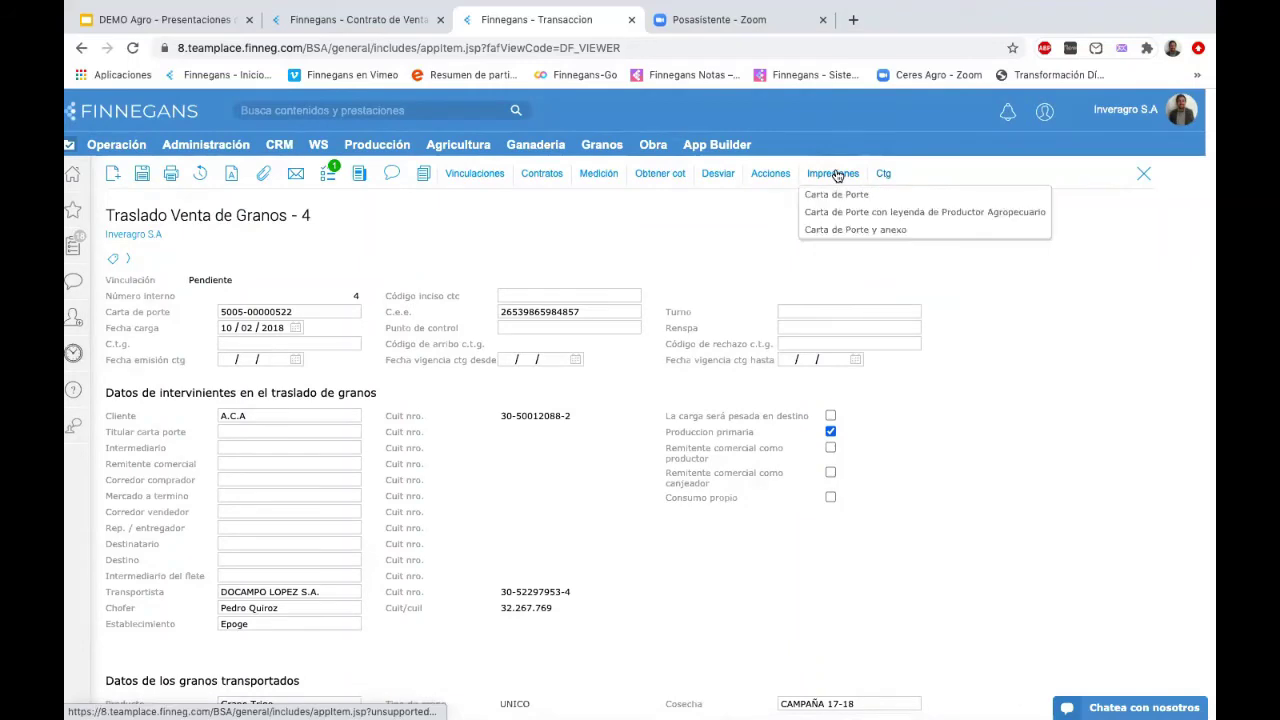
left_click(715, 190)
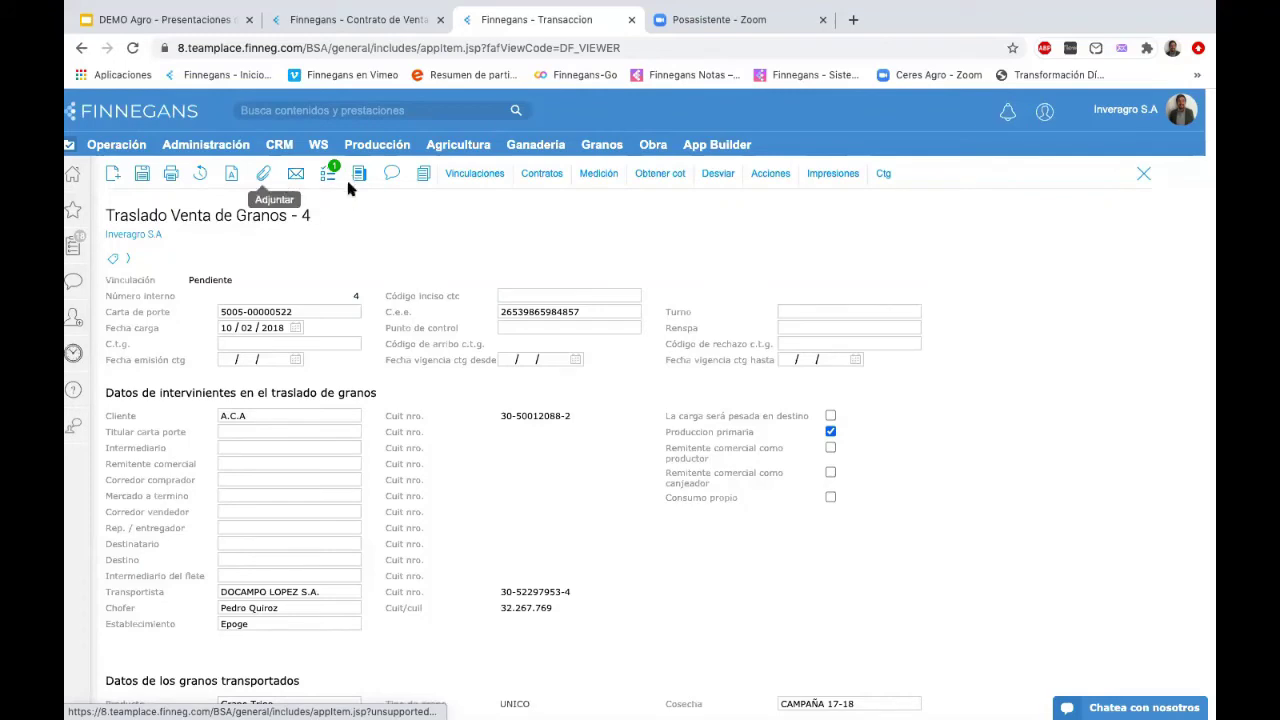
- Review the waybill's participants and transported grain data, including the linked contract and 1116A certificate
scroll(293, 244, "down", 1)
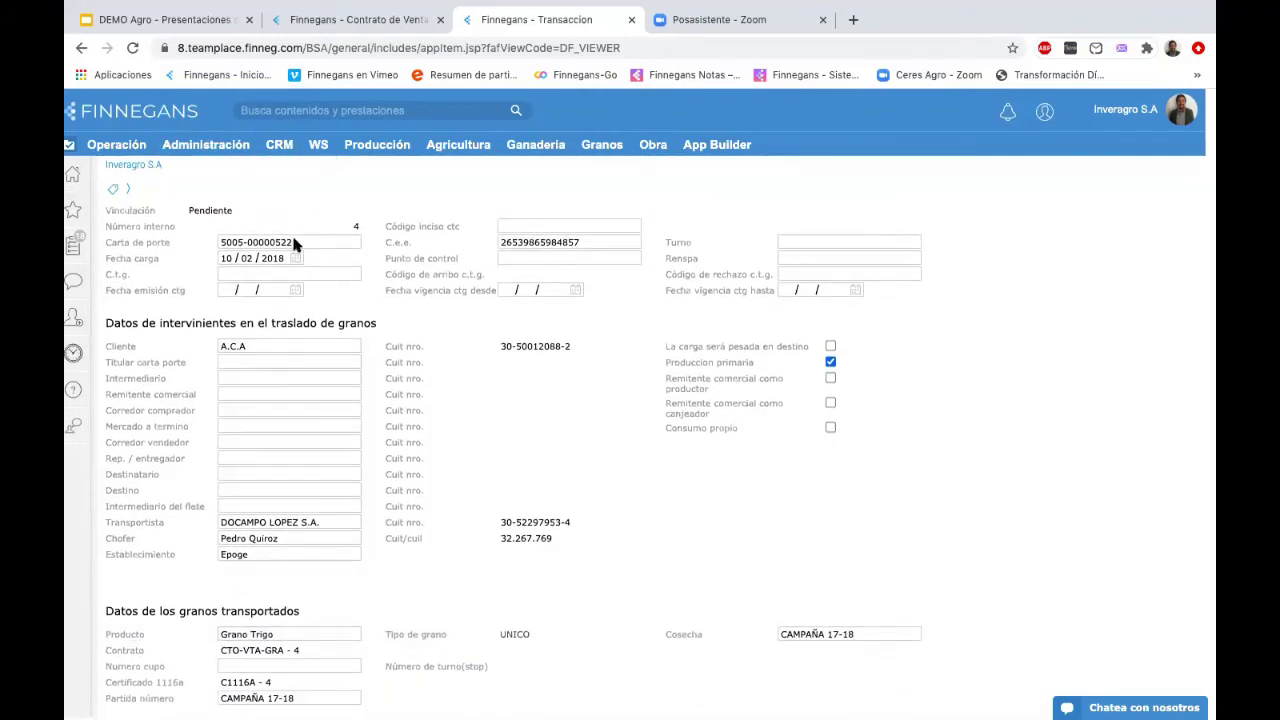
scroll(294, 244, "down", 1)
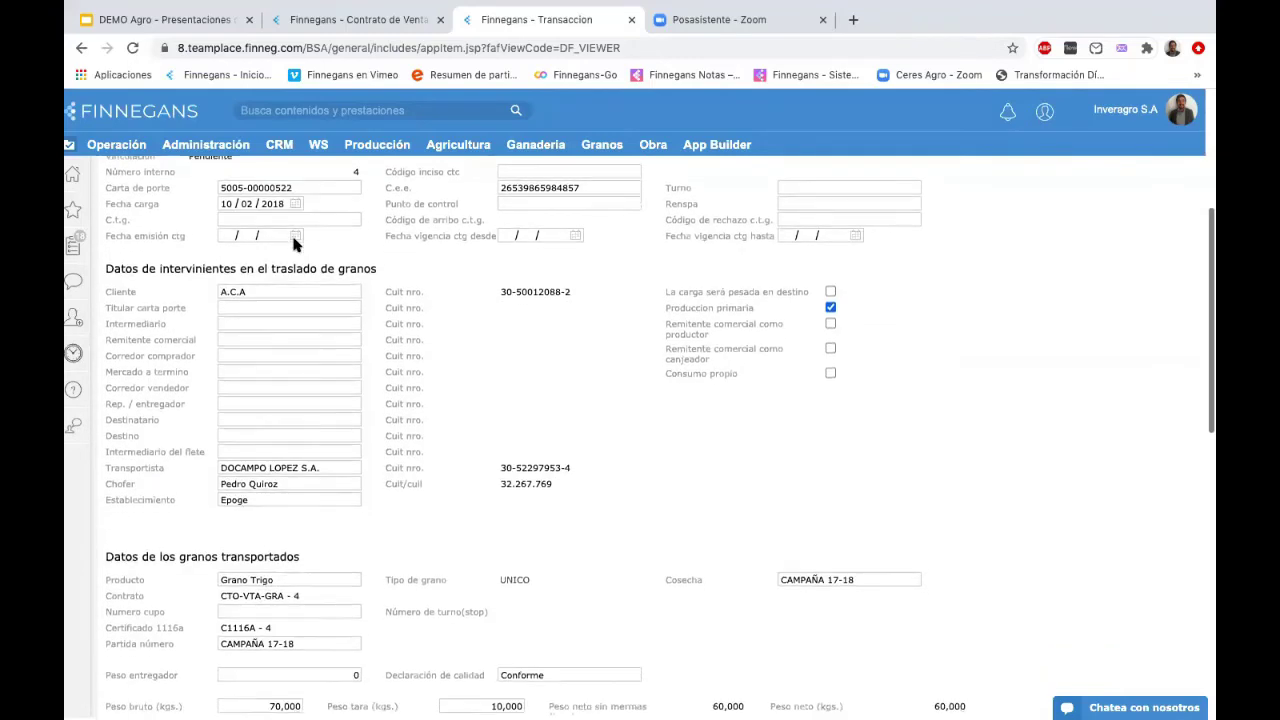
scroll(295, 245, "down", 1)
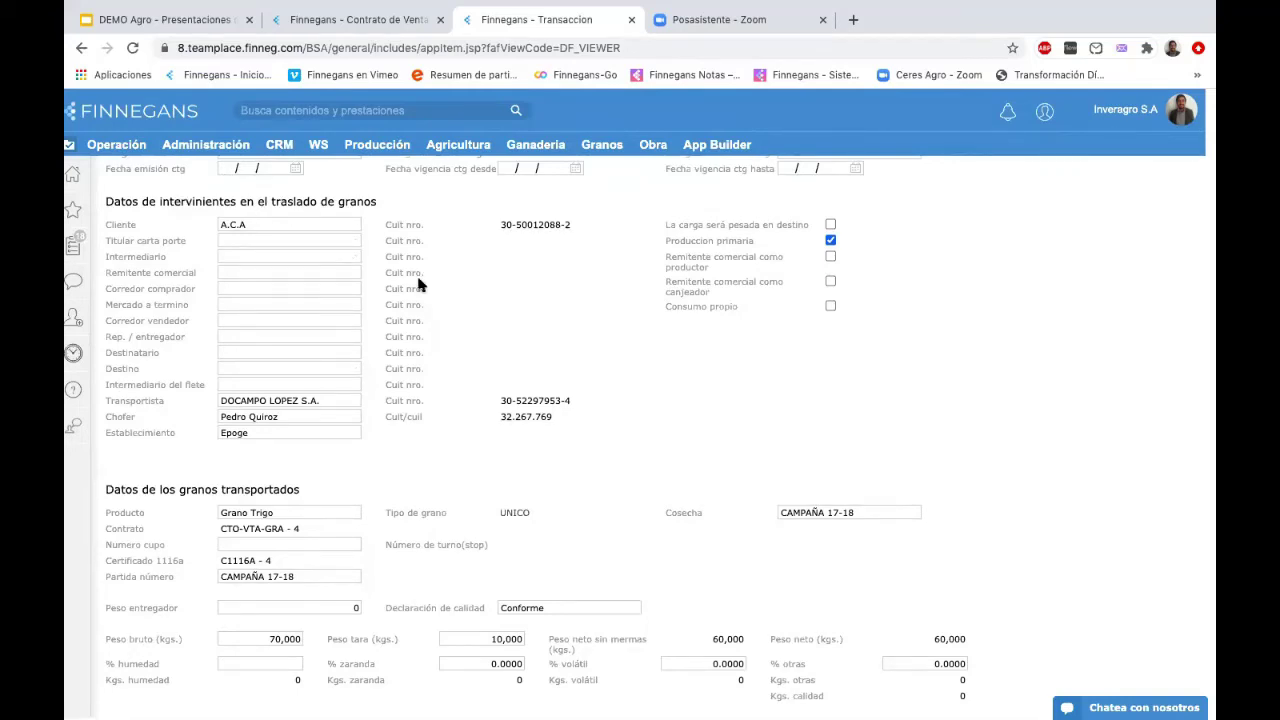
scroll(418, 285, "down", 2)
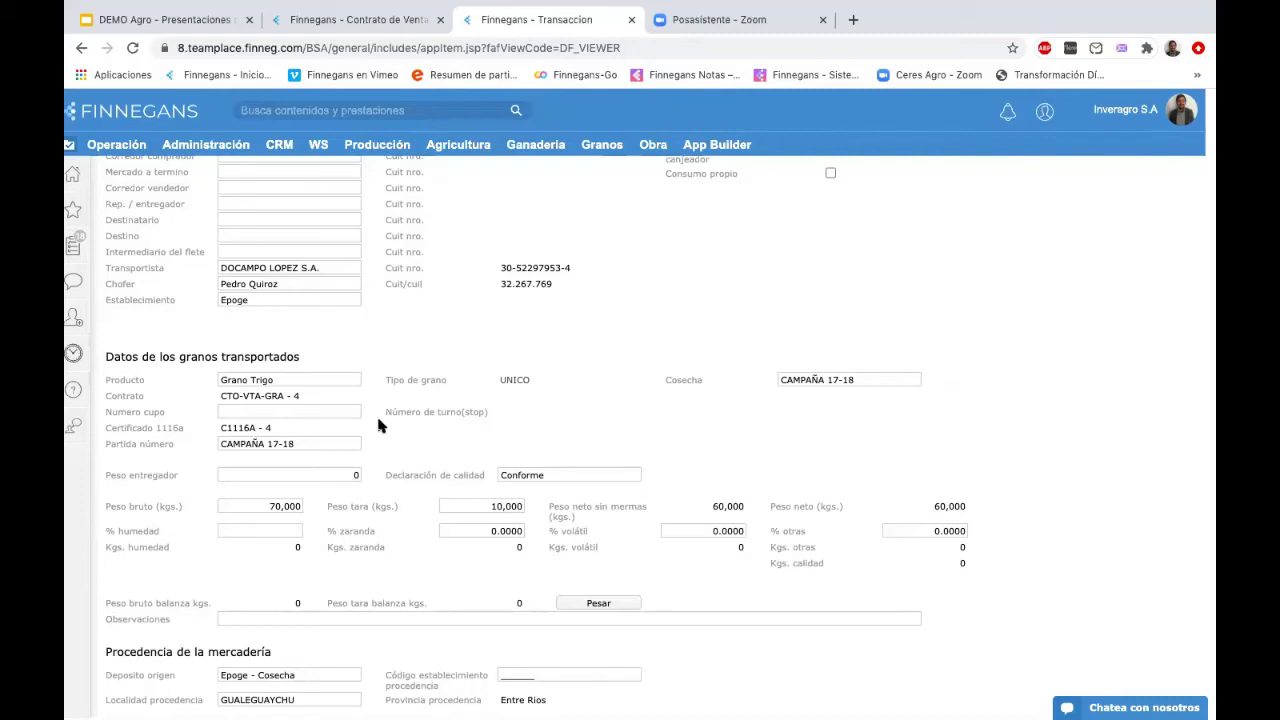
triple_click(275, 400)
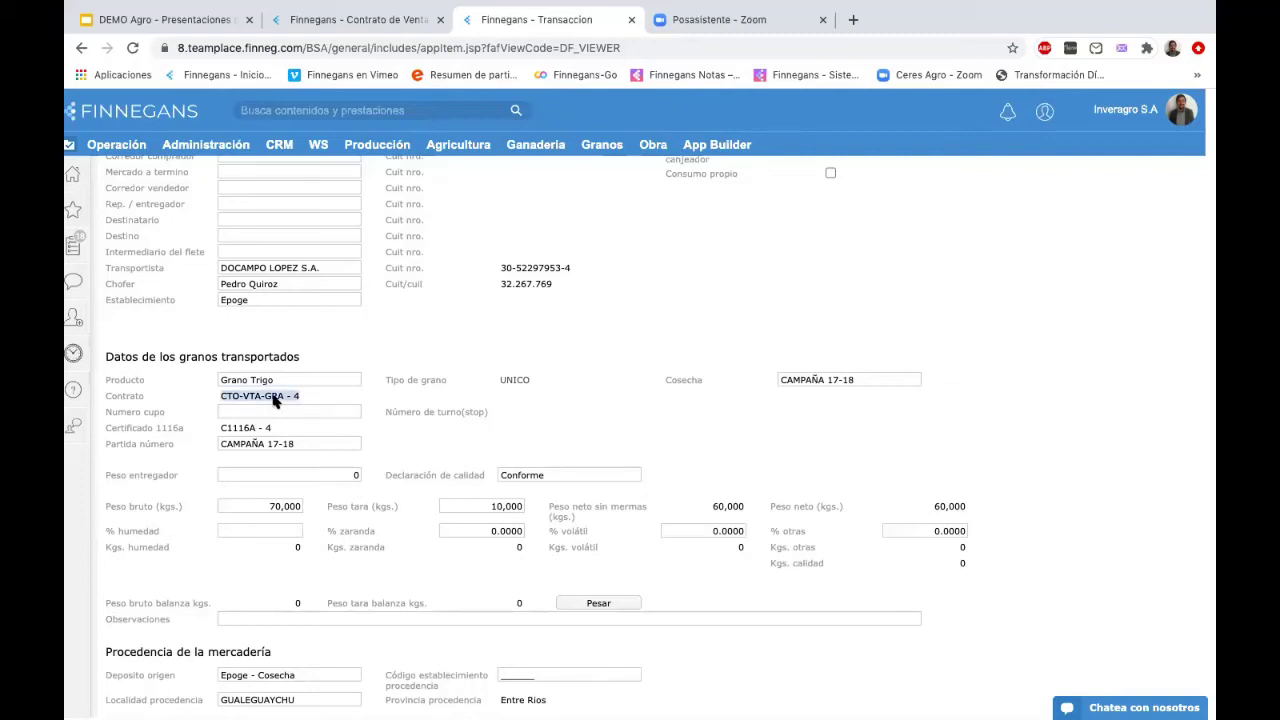
left_click(255, 434)
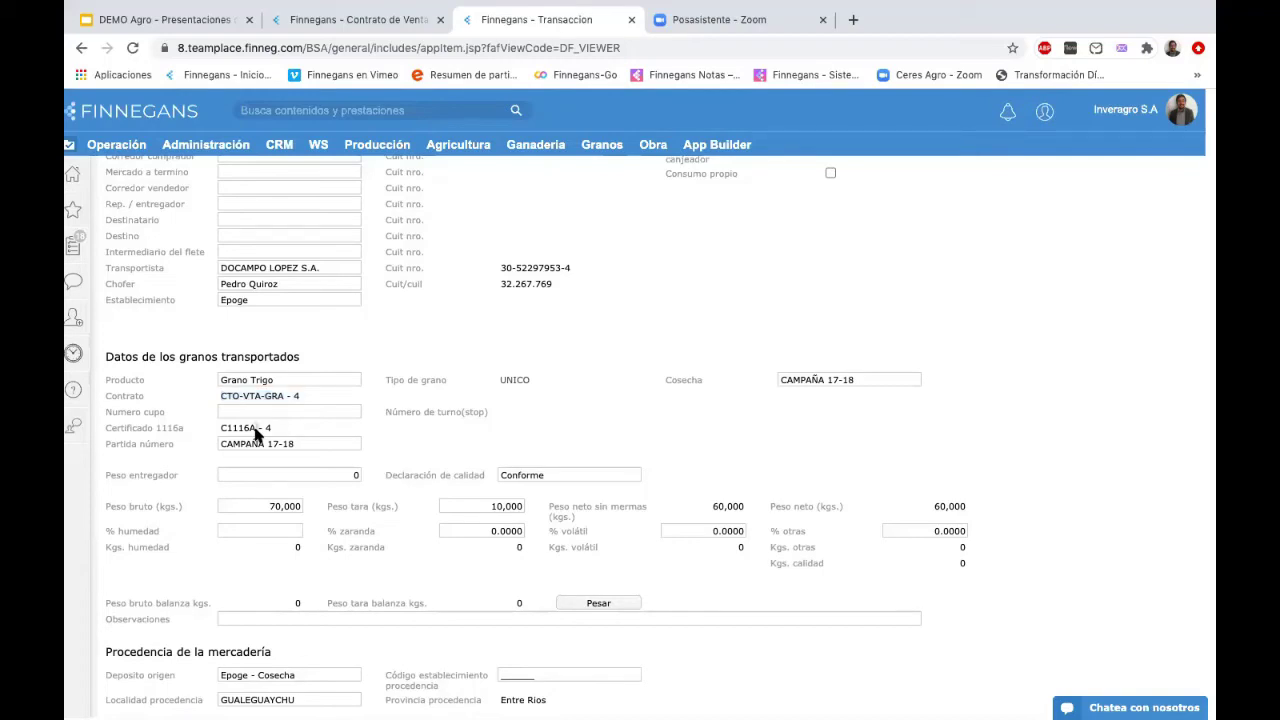
- Examine the waybill's grain weights, origin, destination, transport and unloading data through the end of the form
scroll(255, 430, "down", 3)
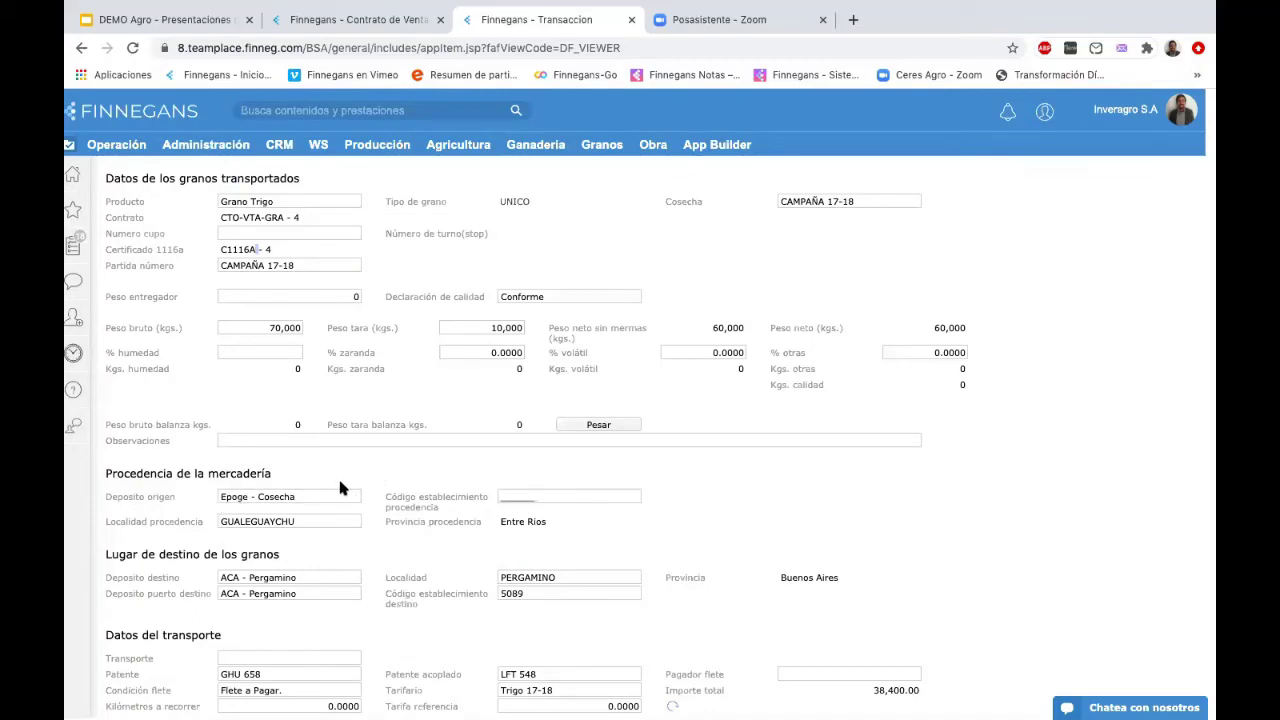
scroll(339, 487, "down", 1)
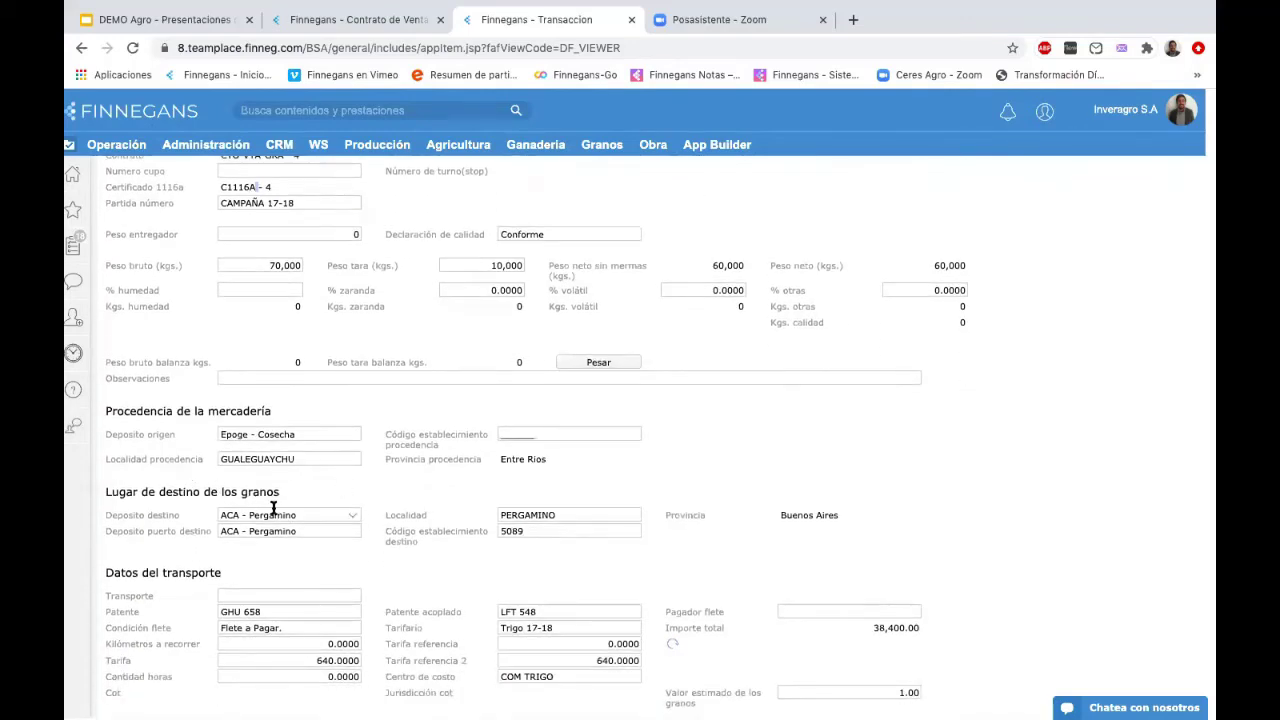
scroll(273, 508, "down", 2)
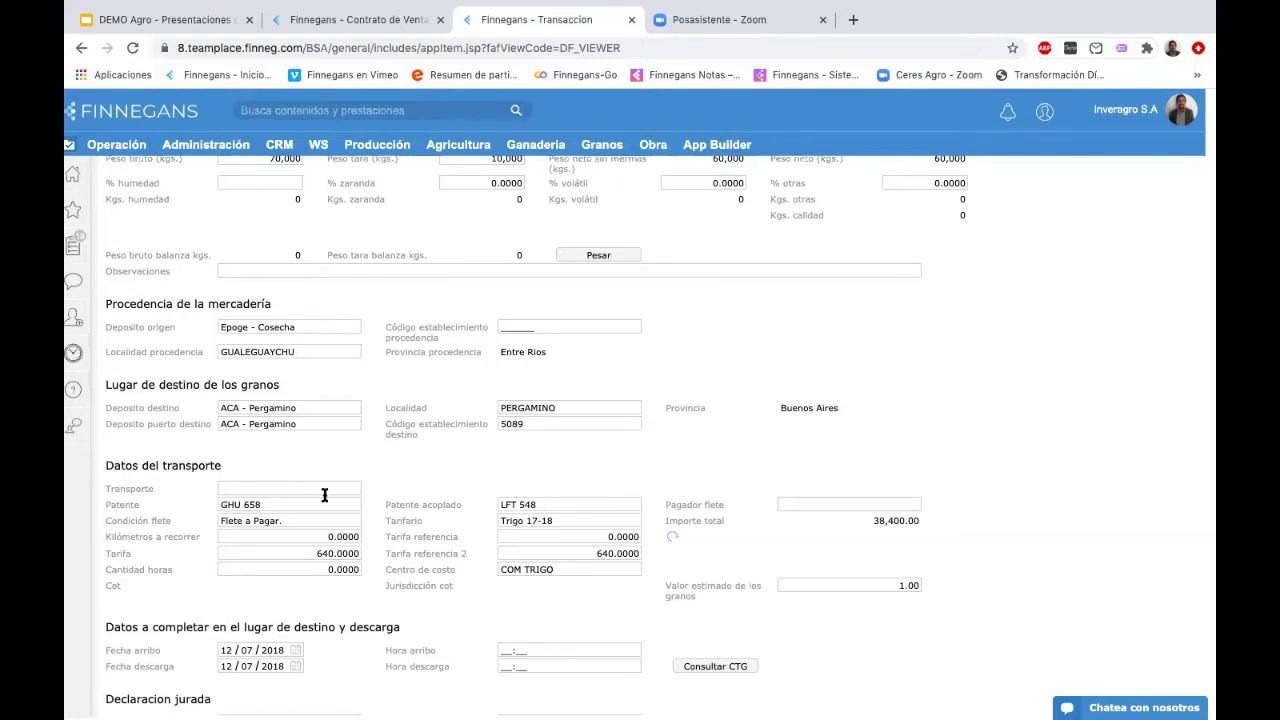
scroll(324, 495, "down", 3)
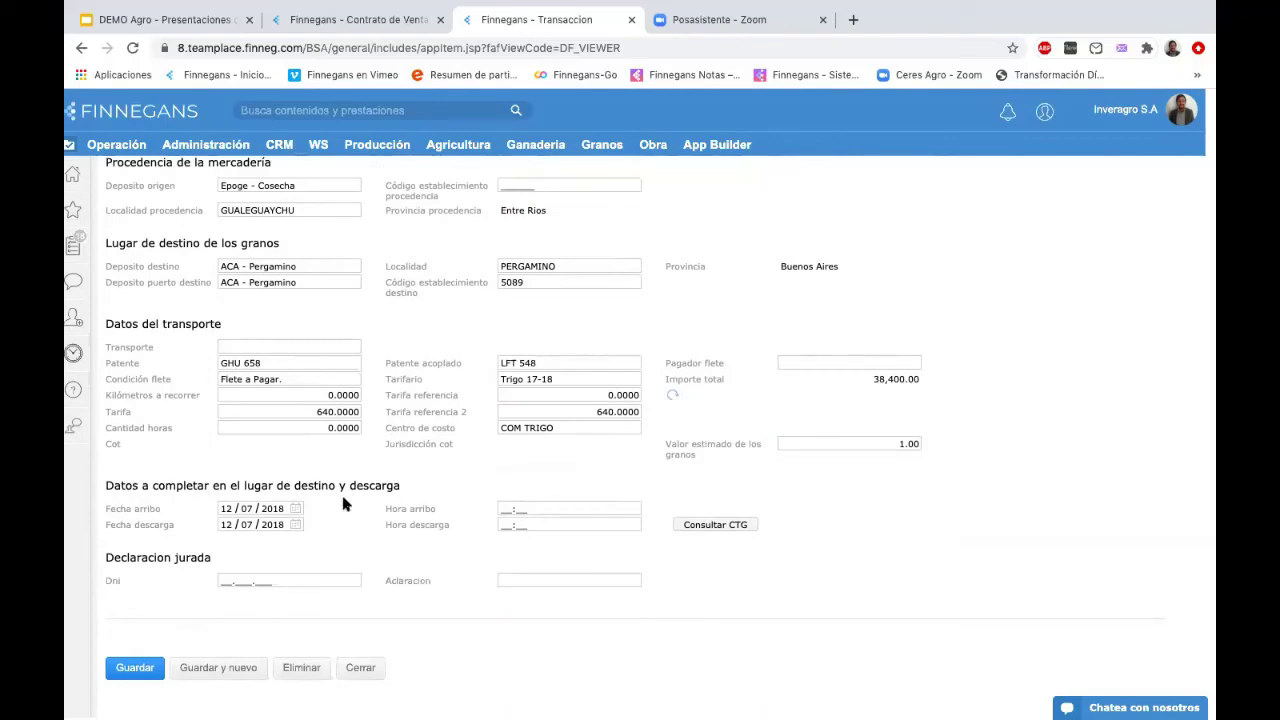
- Close the waybill without saving changes and show the certificates linked to the sales contract
left_click(360, 674)
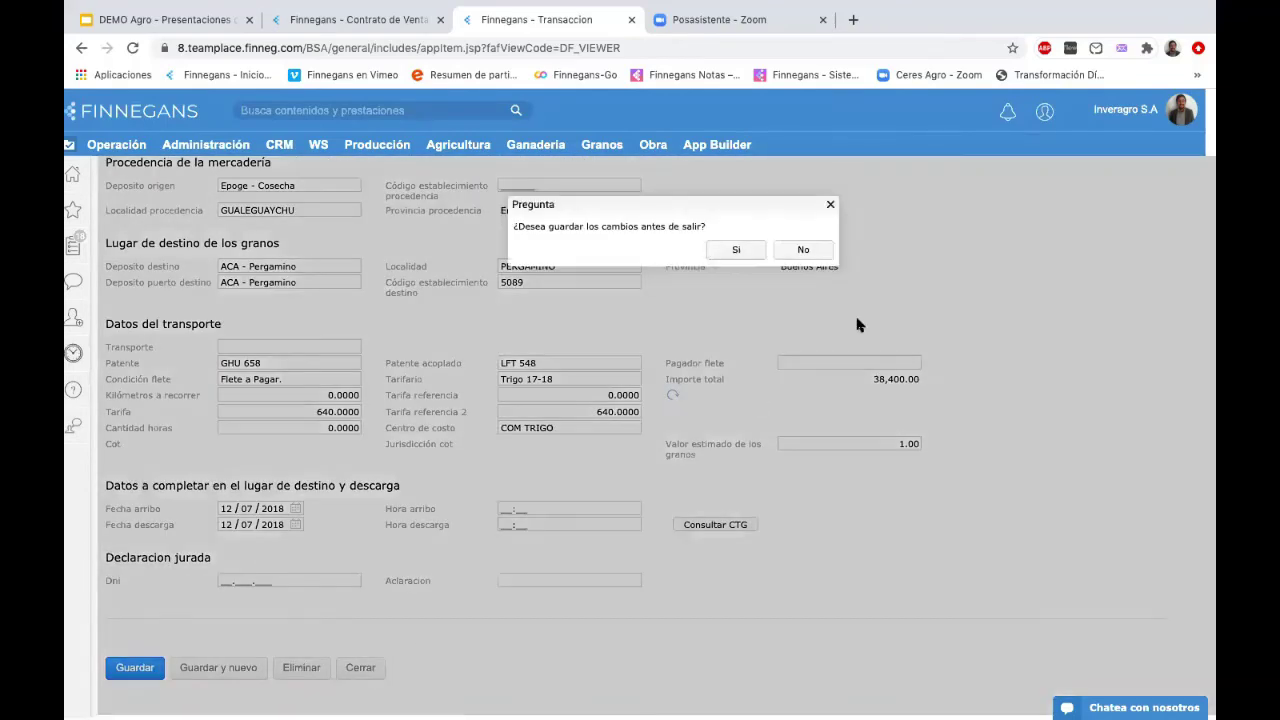
left_click(803, 250)
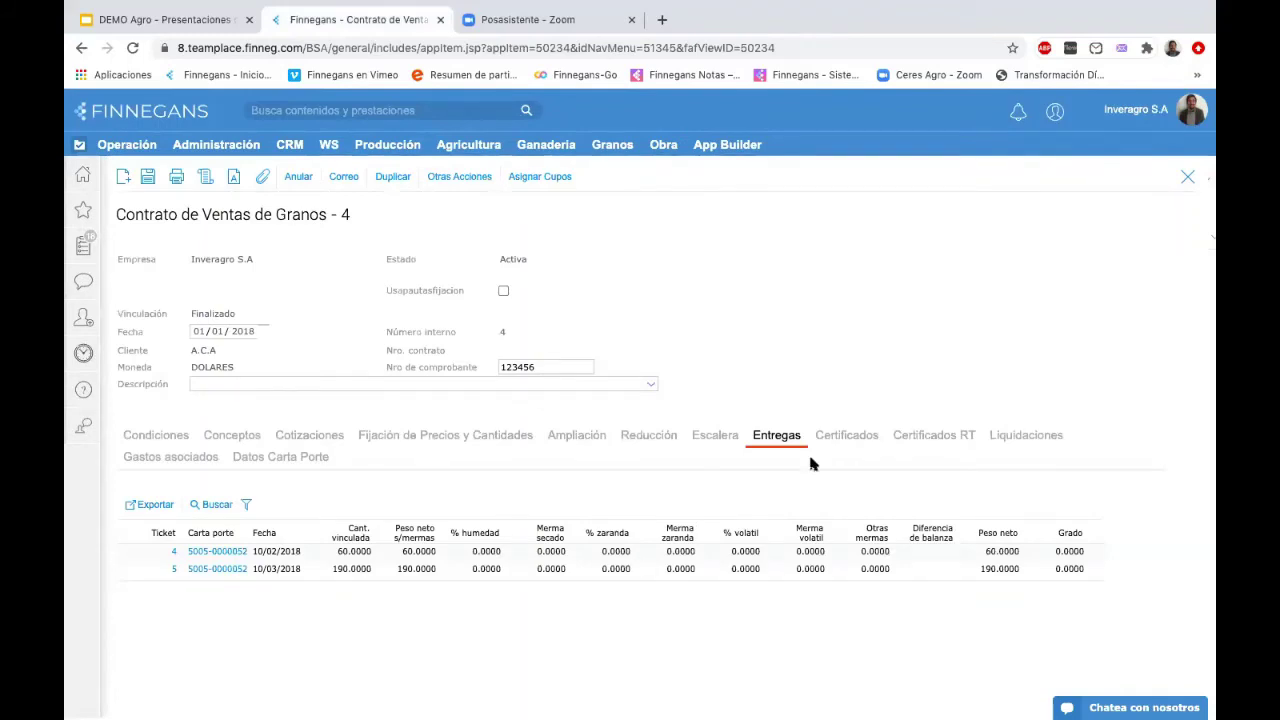
left_click(859, 440)
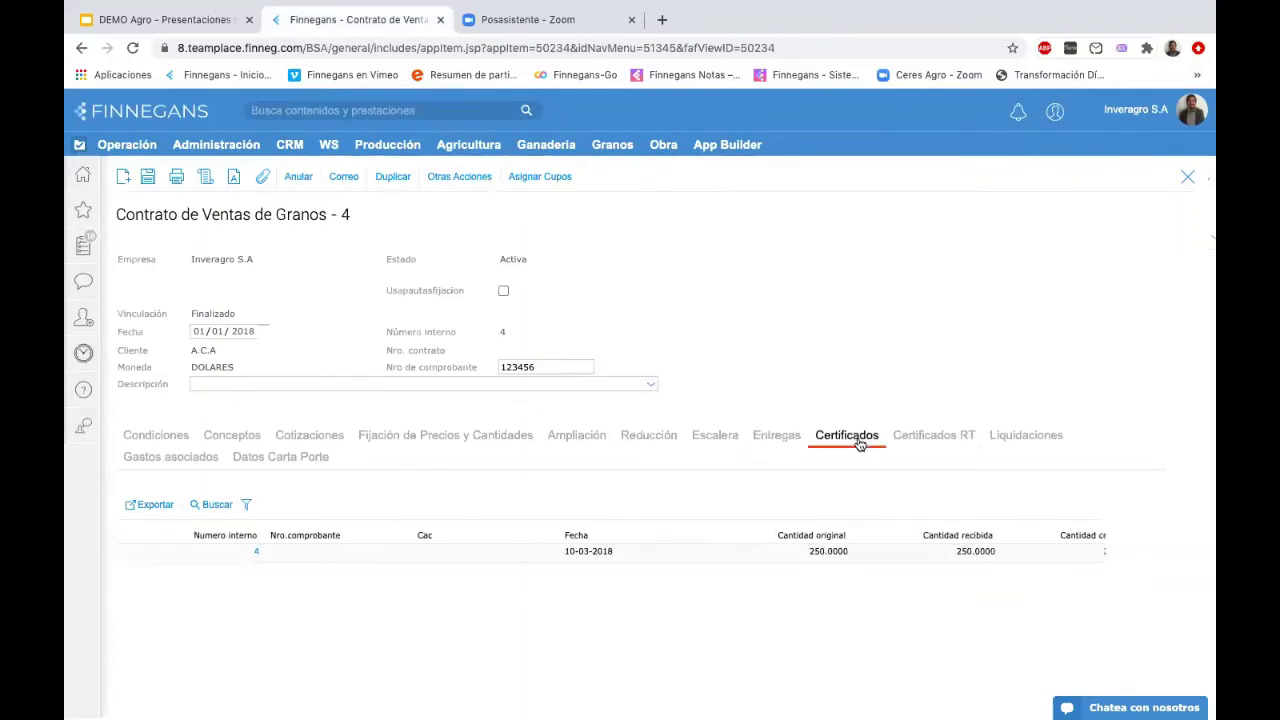
- Review the sales contract's RT certificates, settlements, associated expenses and Carta Porte data
left_click(929, 440)
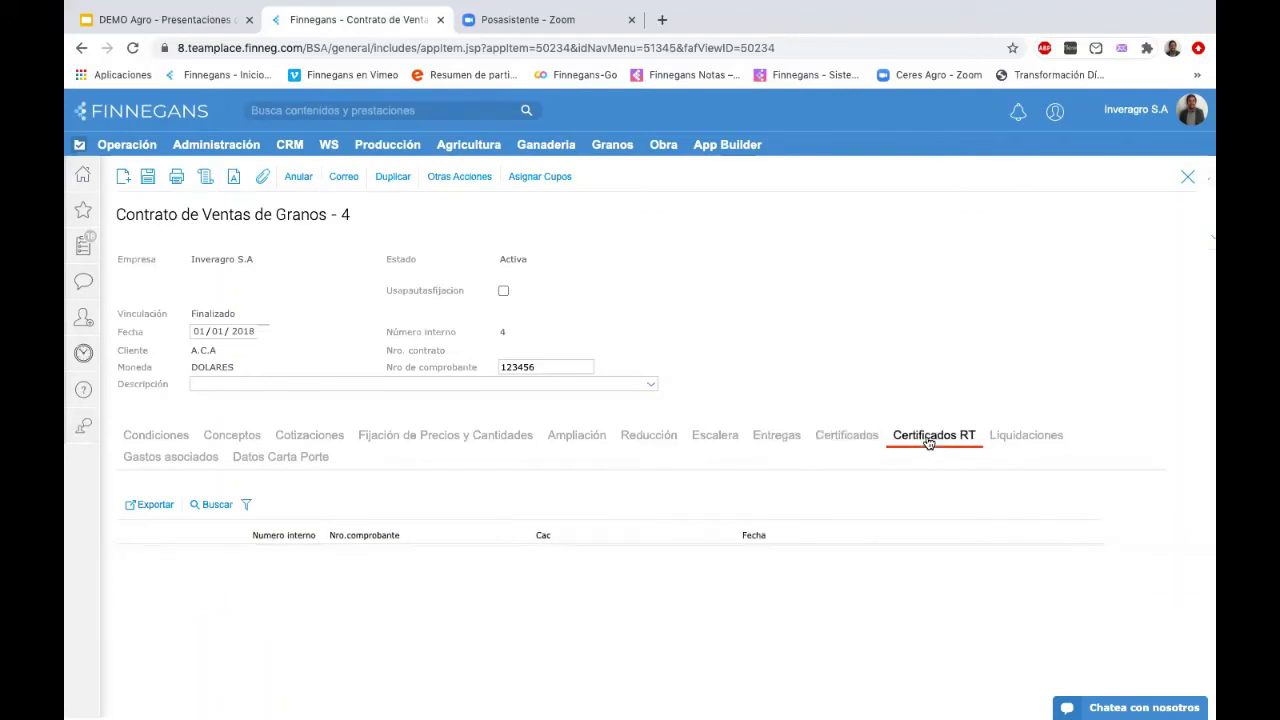
left_click(1032, 436)
left_click(172, 460)
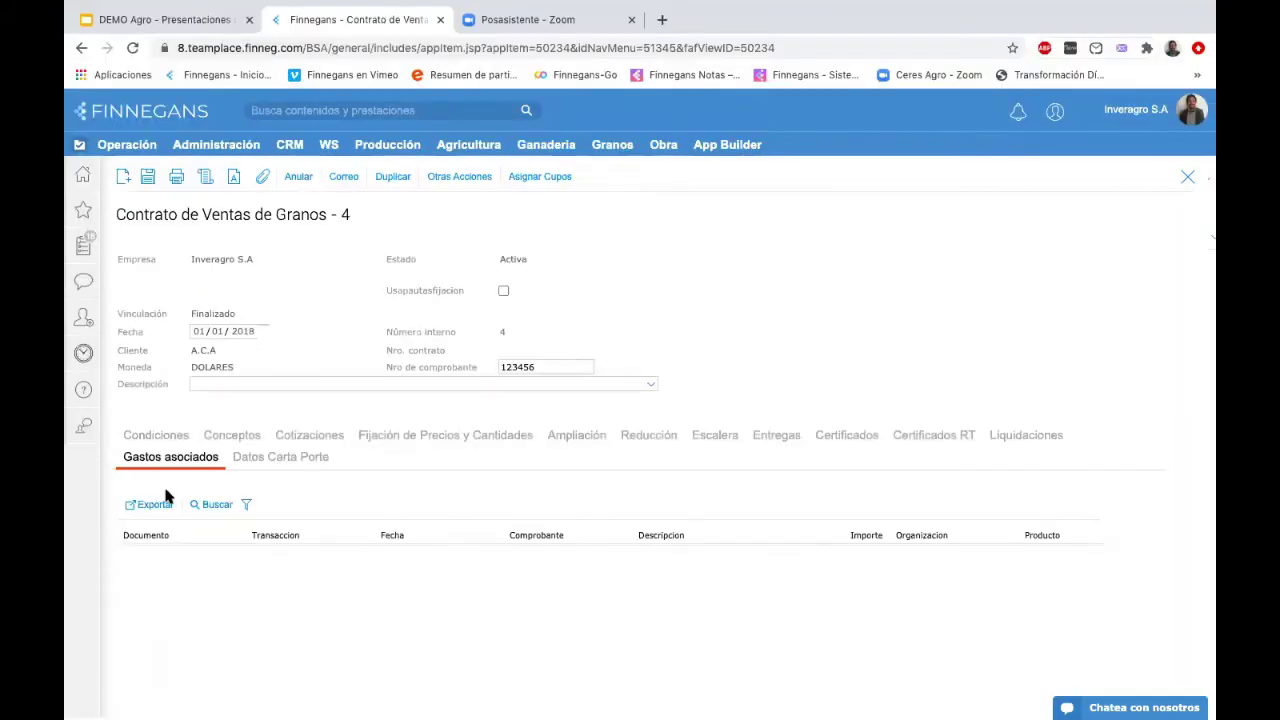
left_click(278, 456)
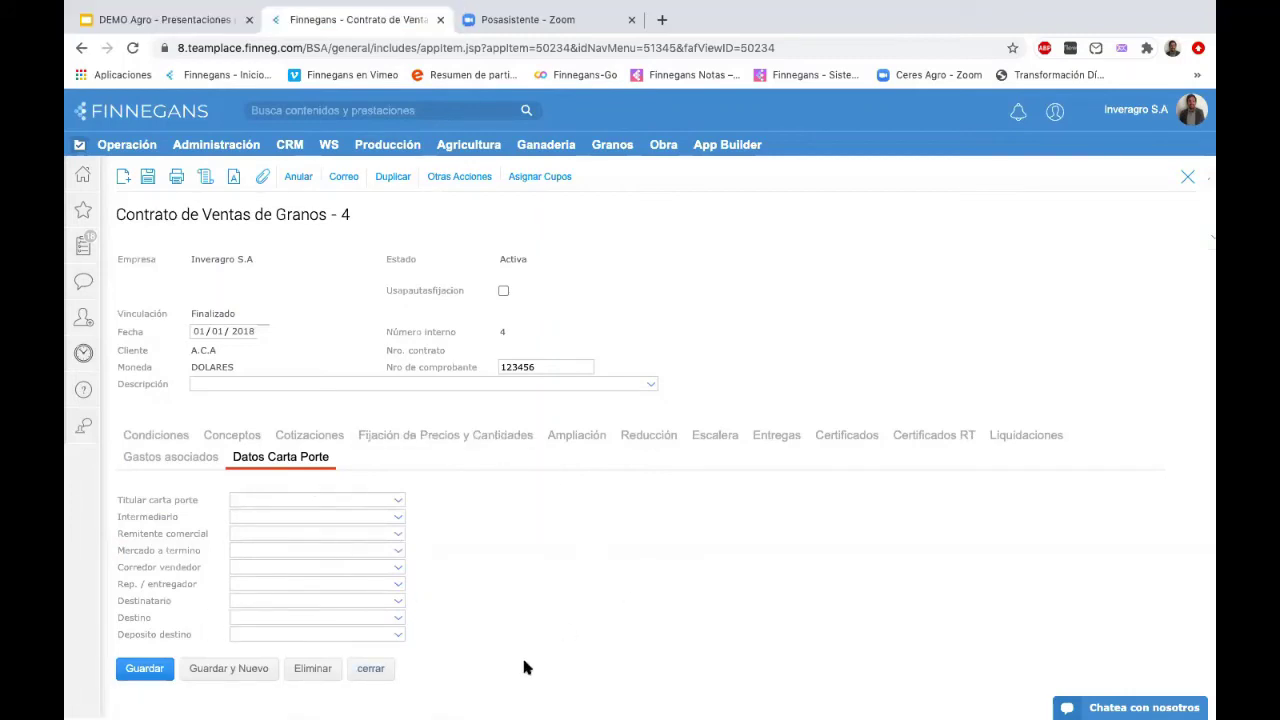
scroll(524, 667, "down", 1)
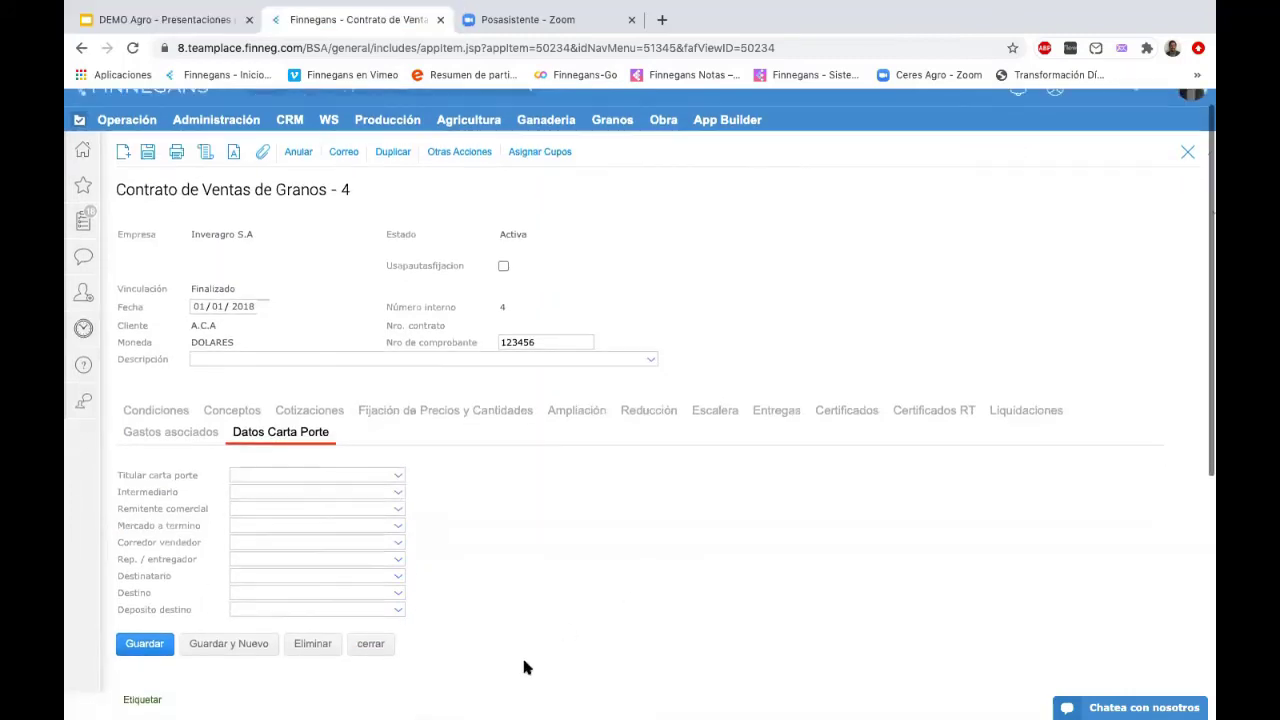
- Close the grain sales contract without saving changes and return to the contract list
left_click(371, 646)
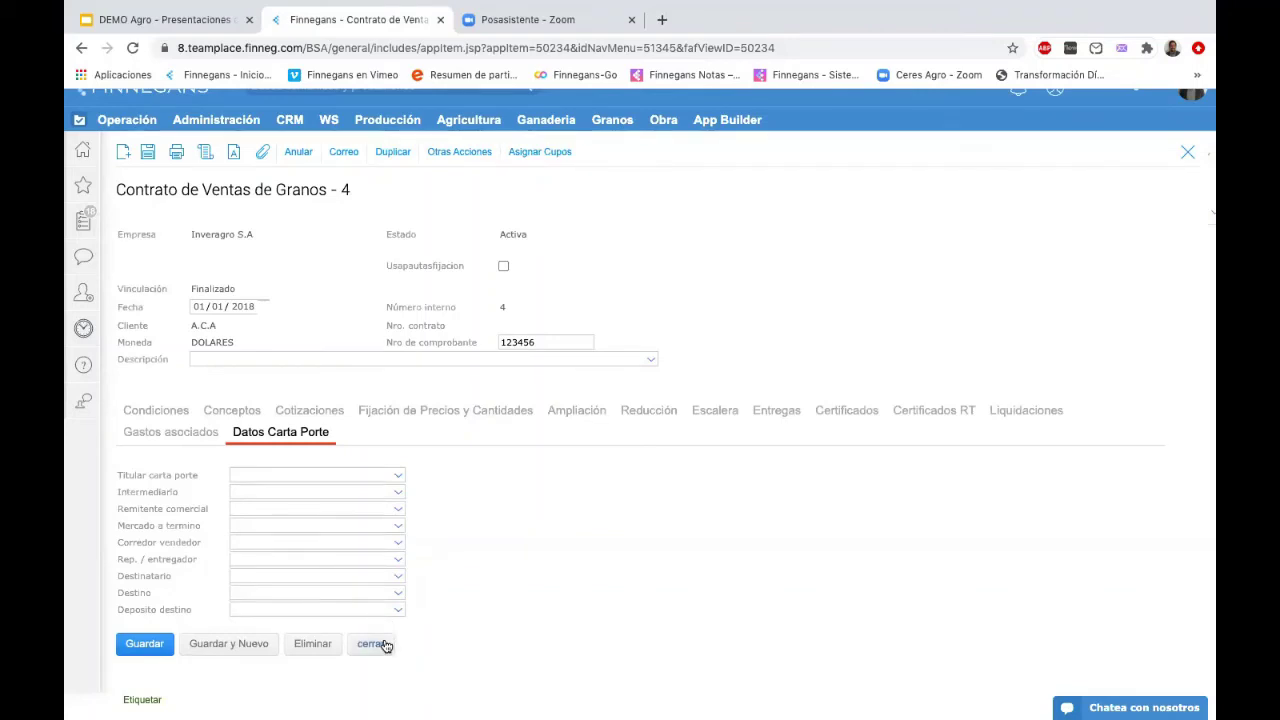
left_click(386, 646)
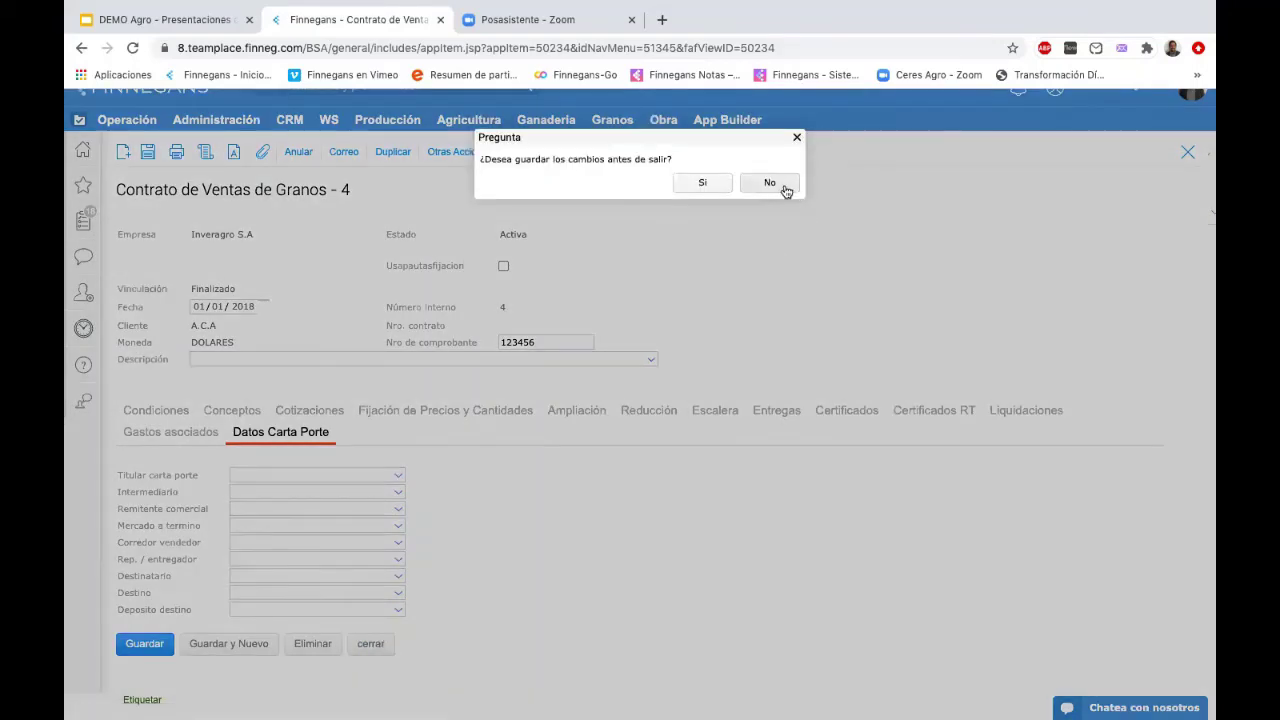
left_click(784, 188)
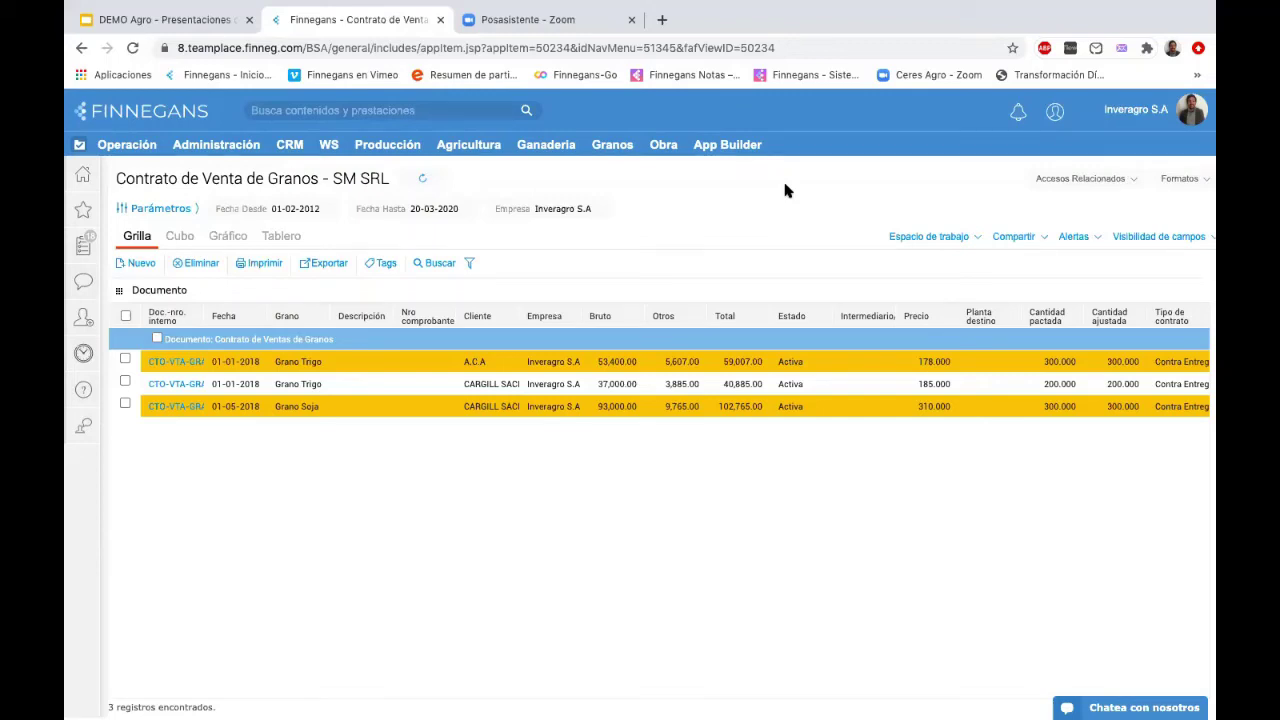
- Run the grain sales contract analysis (Análisis de Contrato, Ventas) with its default parameters
left_click(611, 147)
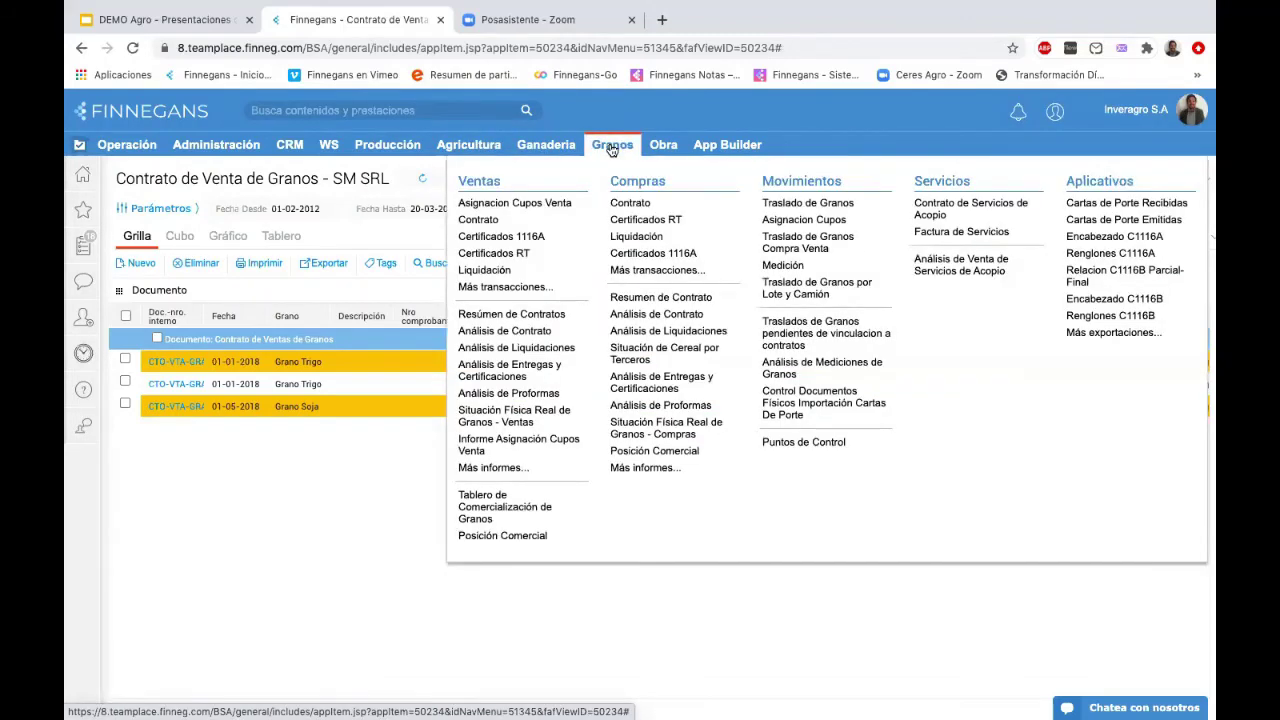
left_click(565, 341)
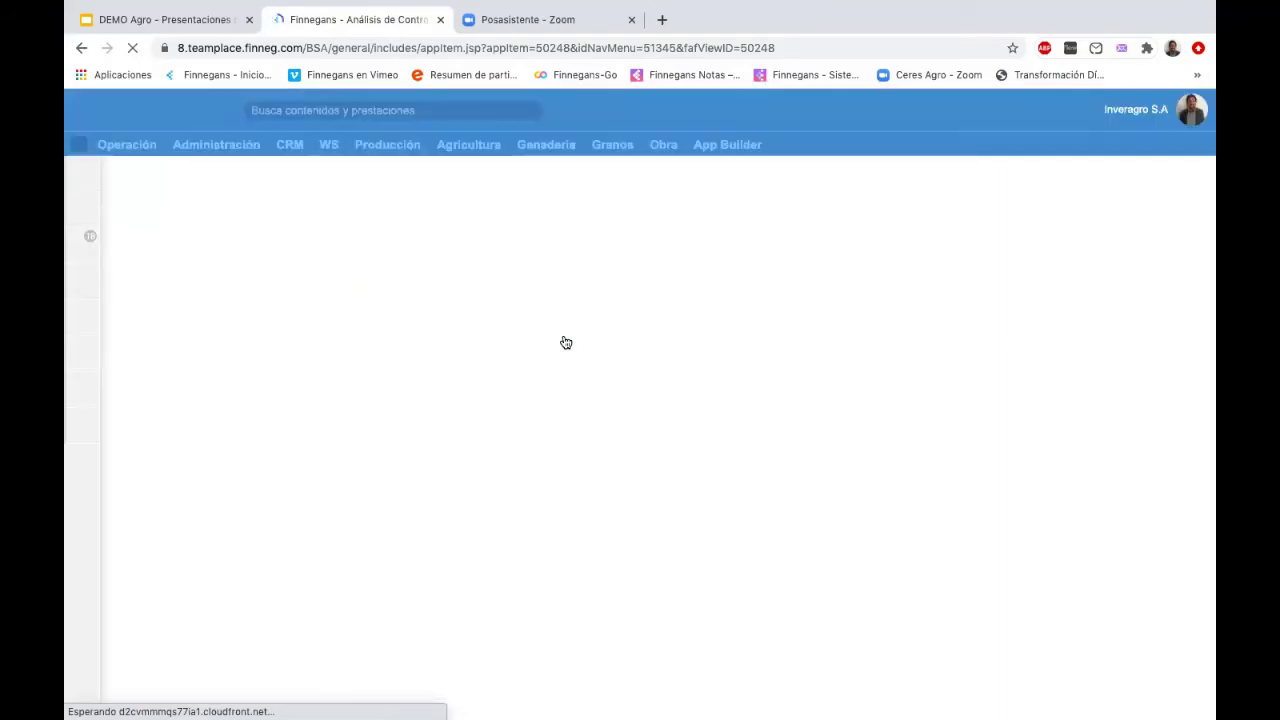
mouse_move(797, 7)
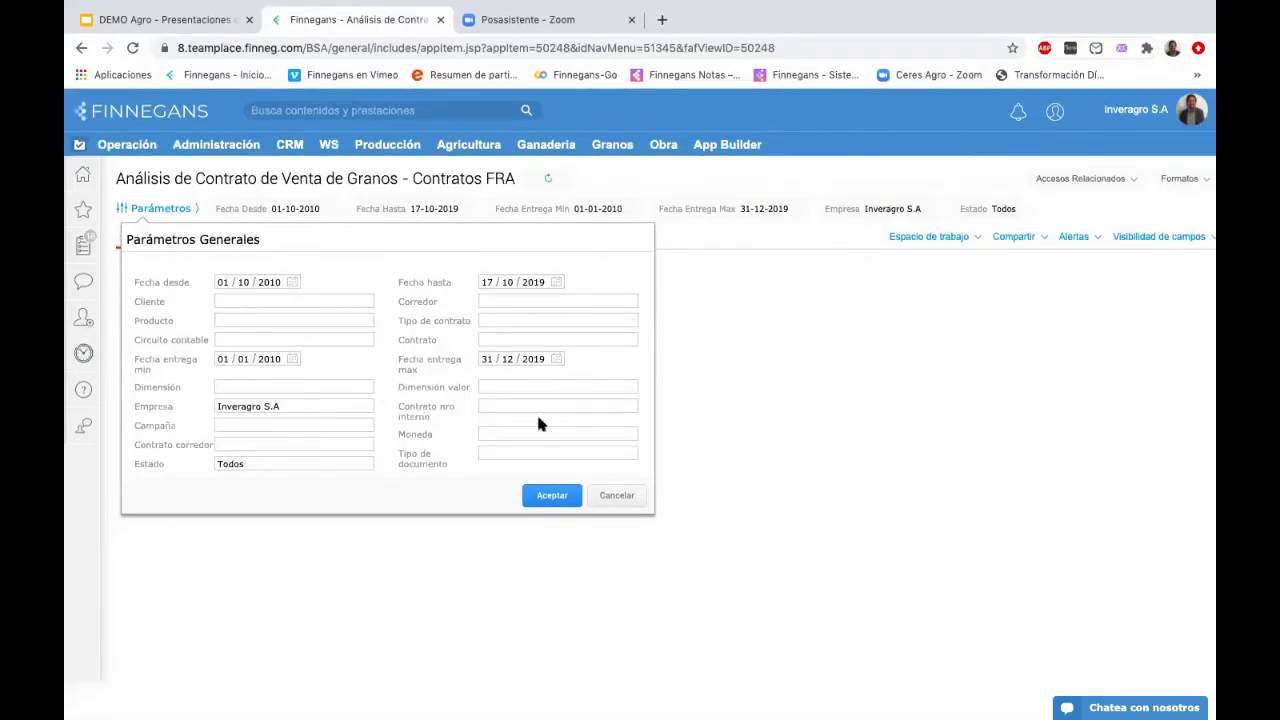
left_click(549, 499)
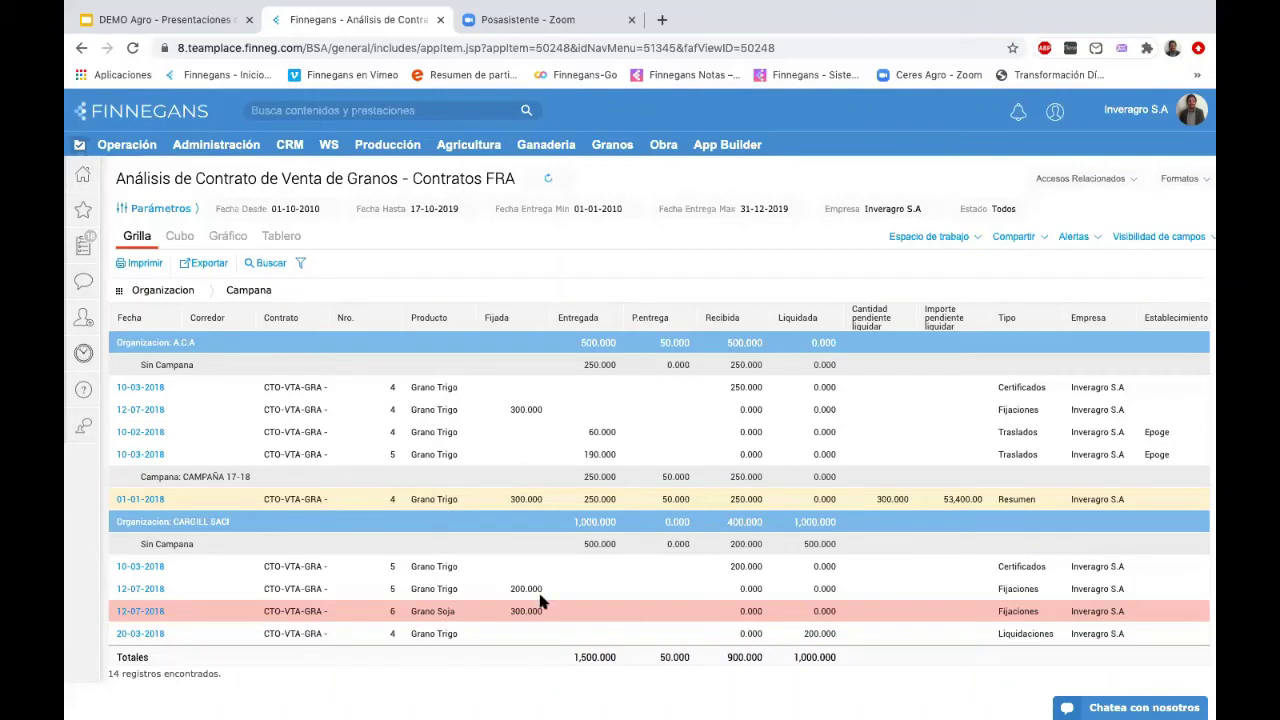
- Show the contract analysis as a cube and examine the delivered, pending and settled amounts for A.C.A and CARGILL SACI
left_click(182, 240)
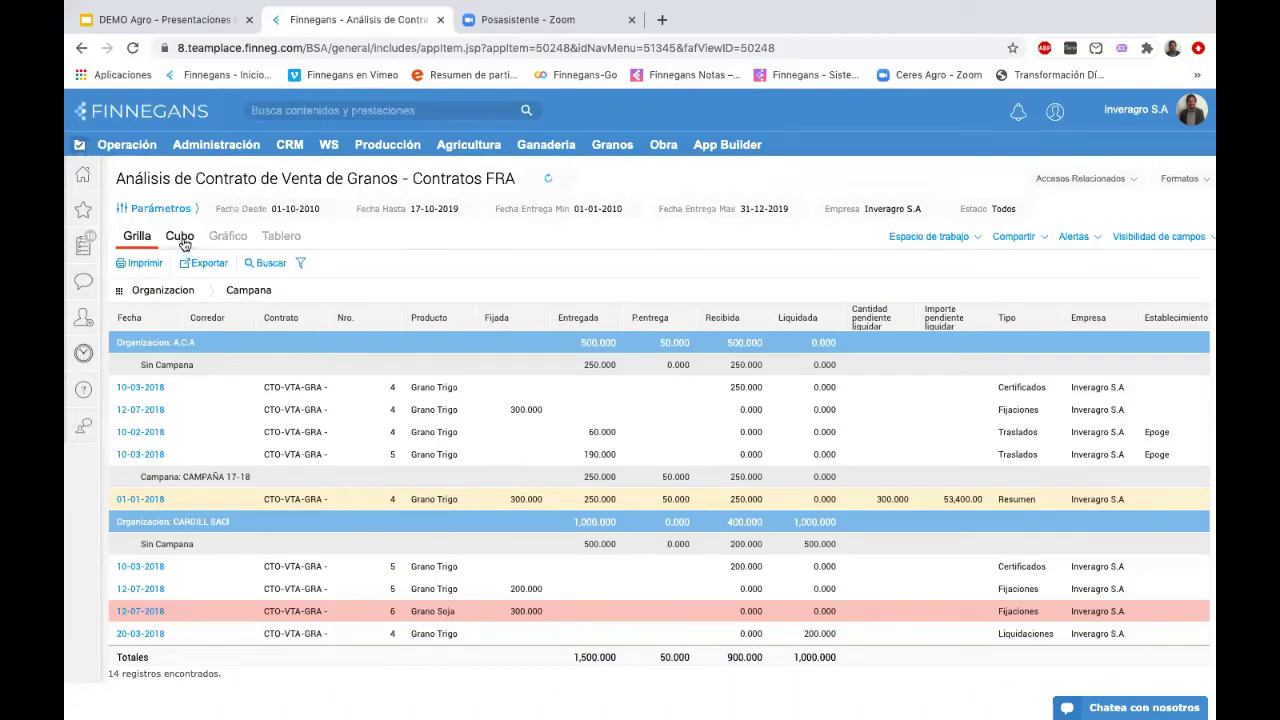
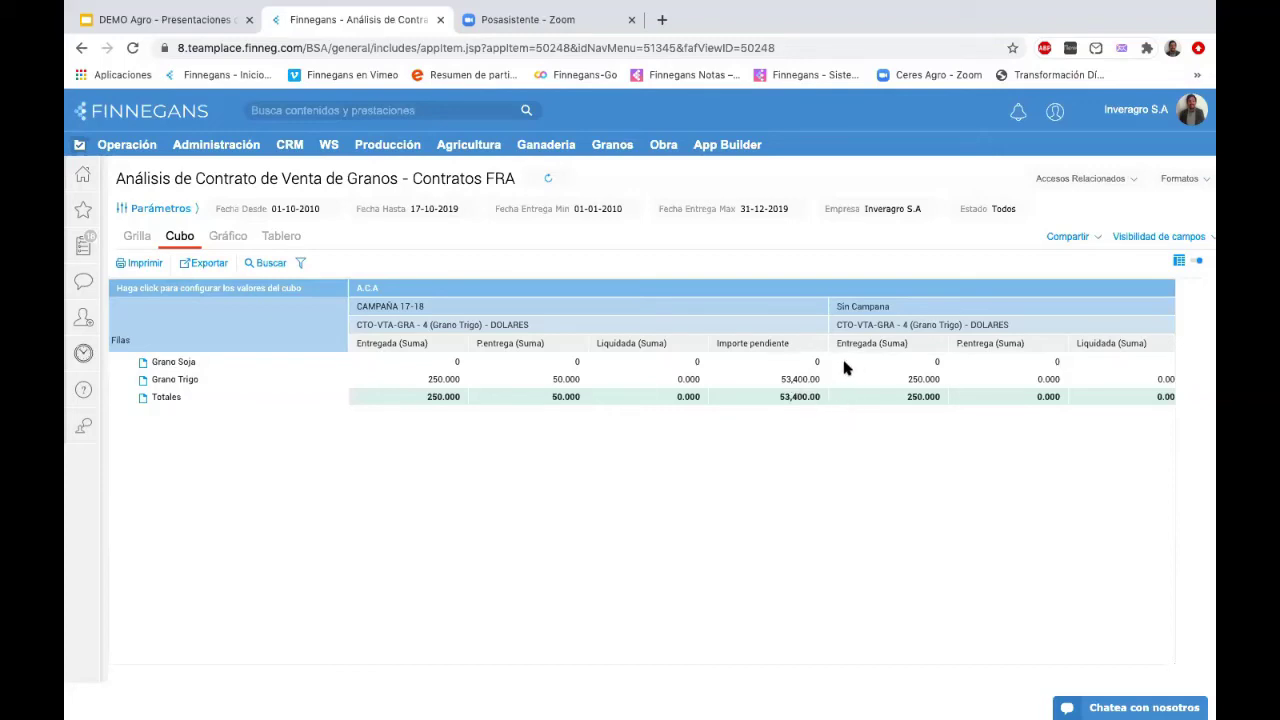
scroll(815, 366, "right", 8)
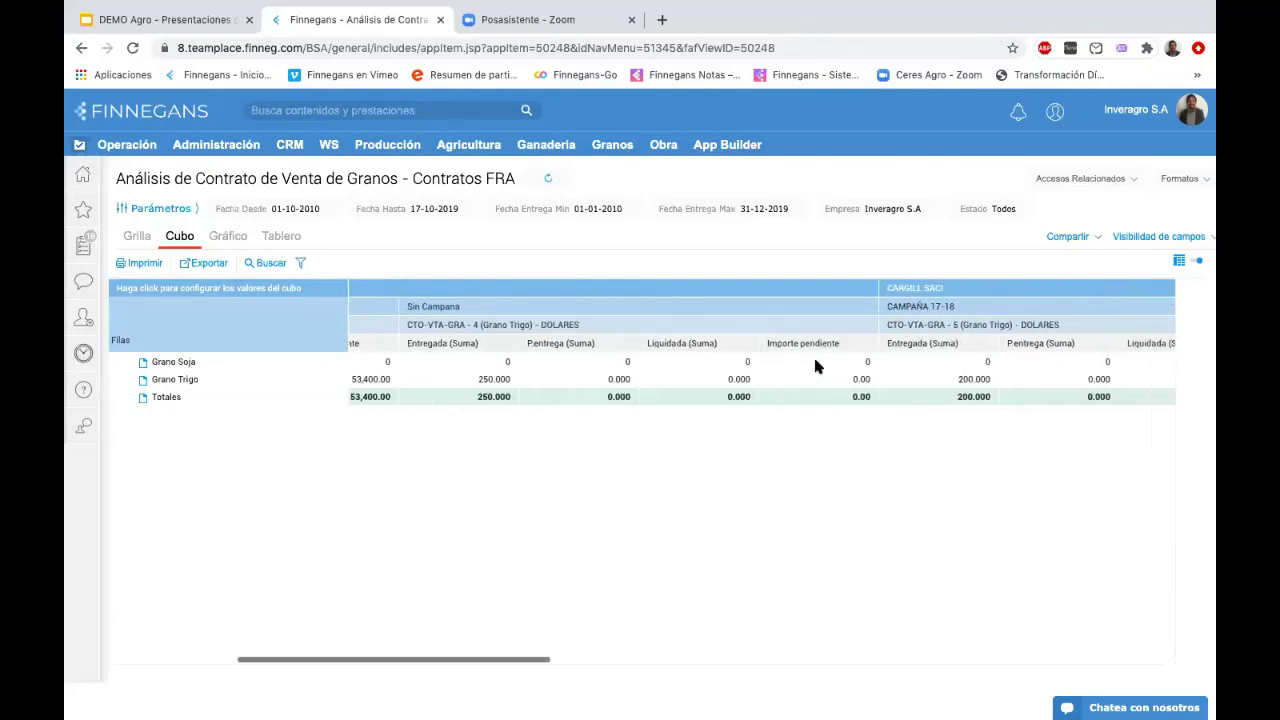
scroll(815, 366, "right", 3)
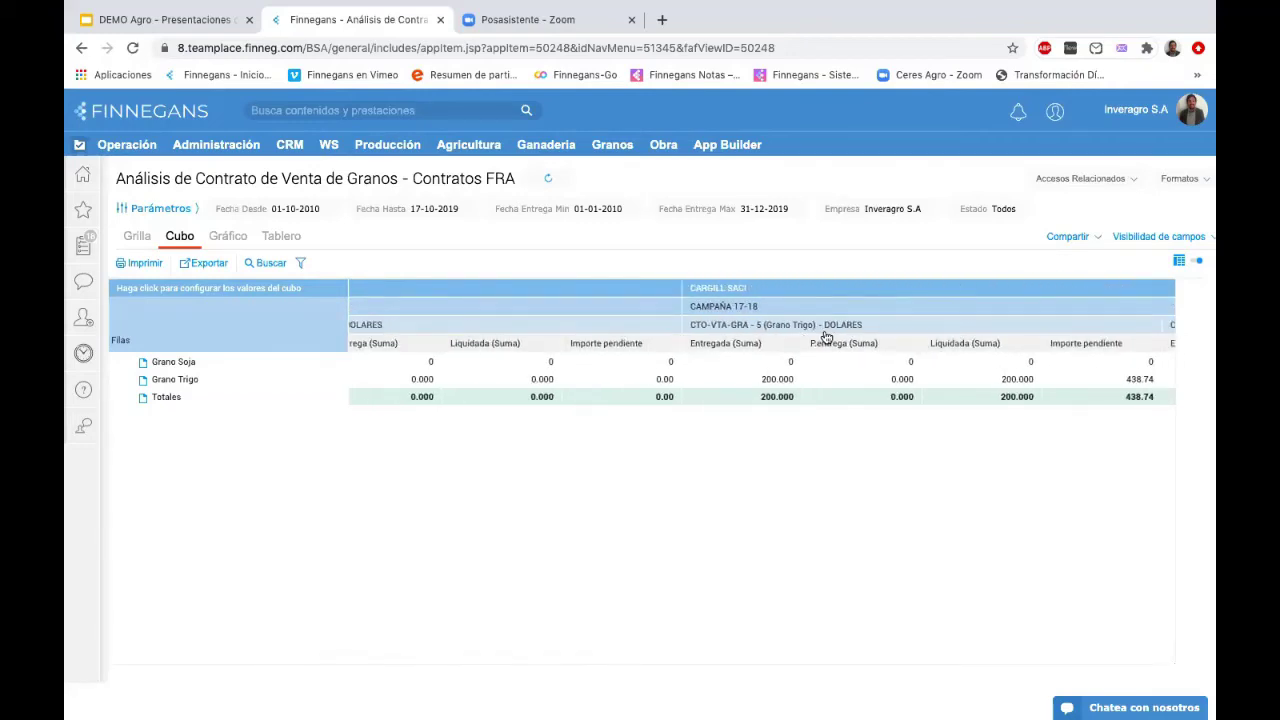
scroll(824, 340, "right", 1)
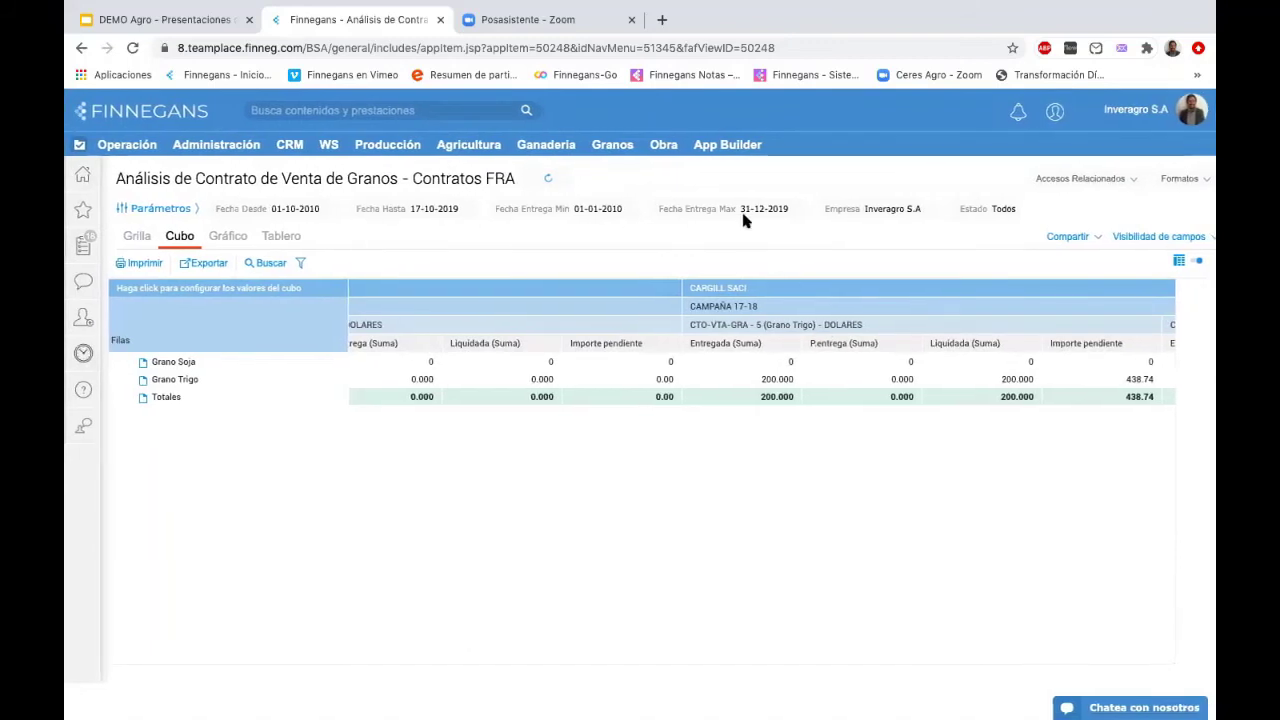
- Open the Tablero de Comercialización de Granos and set its start date to 01/02/2016
left_click(611, 148)
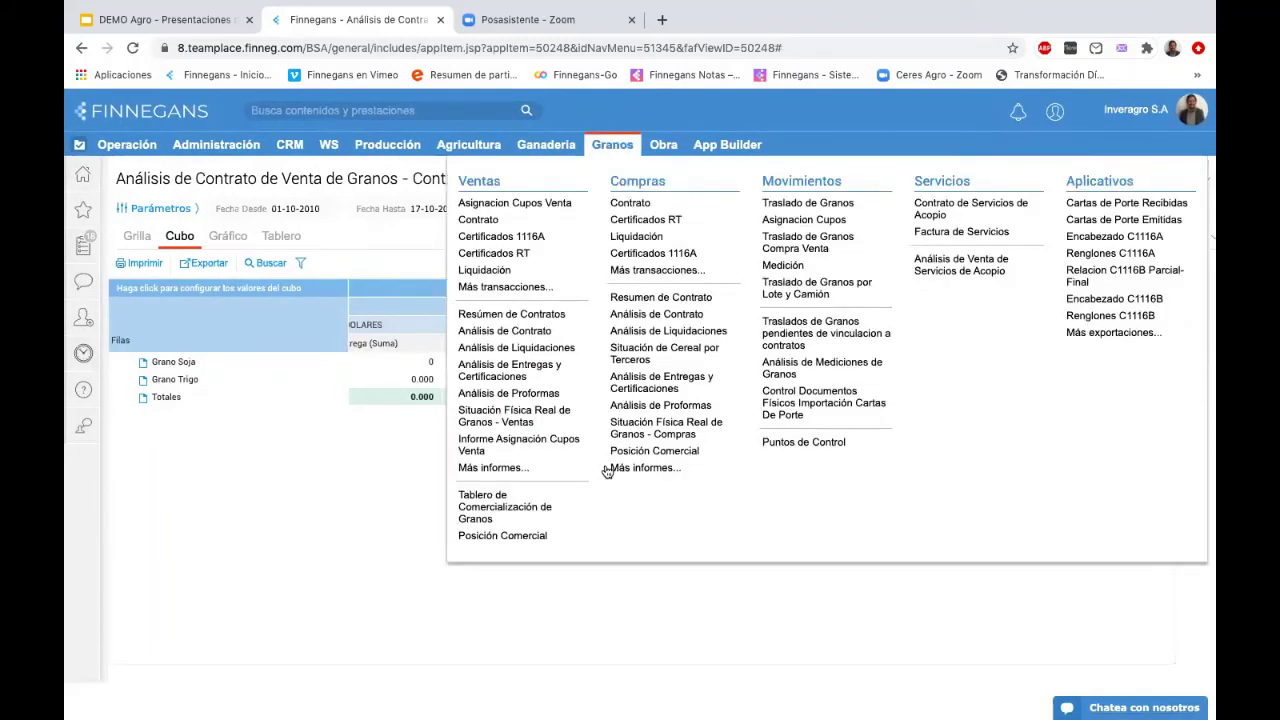
left_click(547, 502)
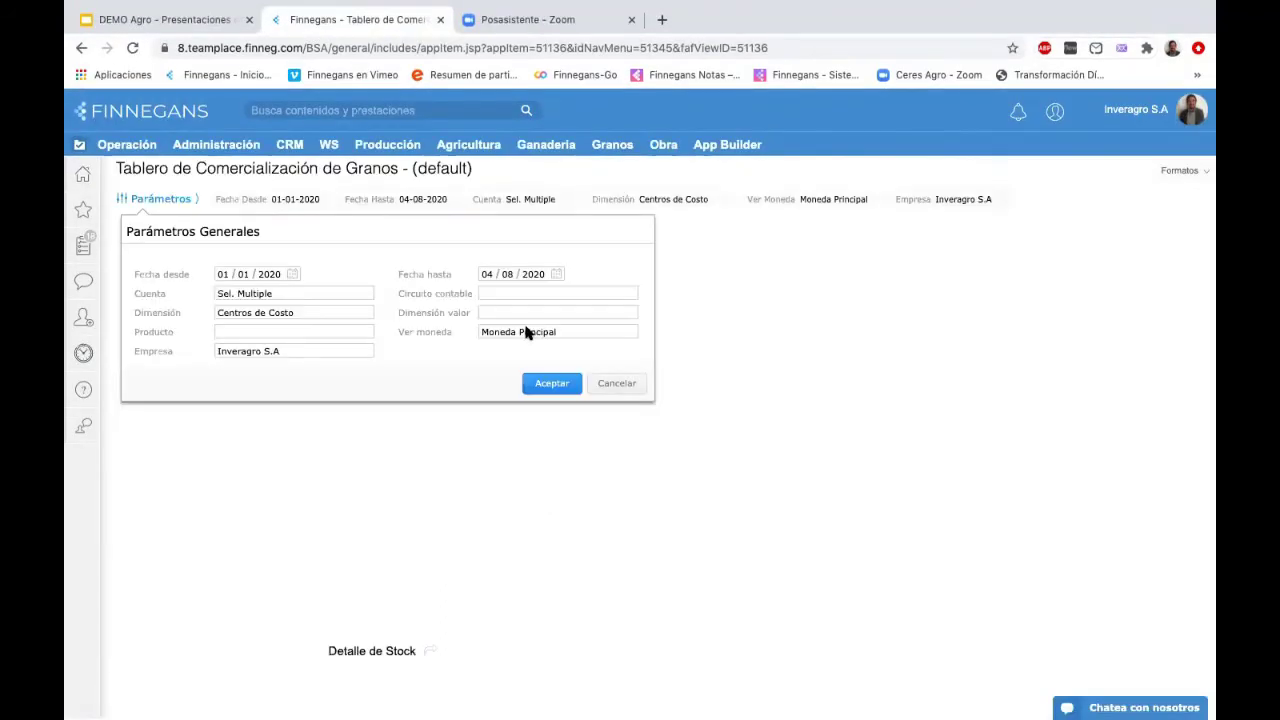
left_click(249, 268)
type("02 / 2")
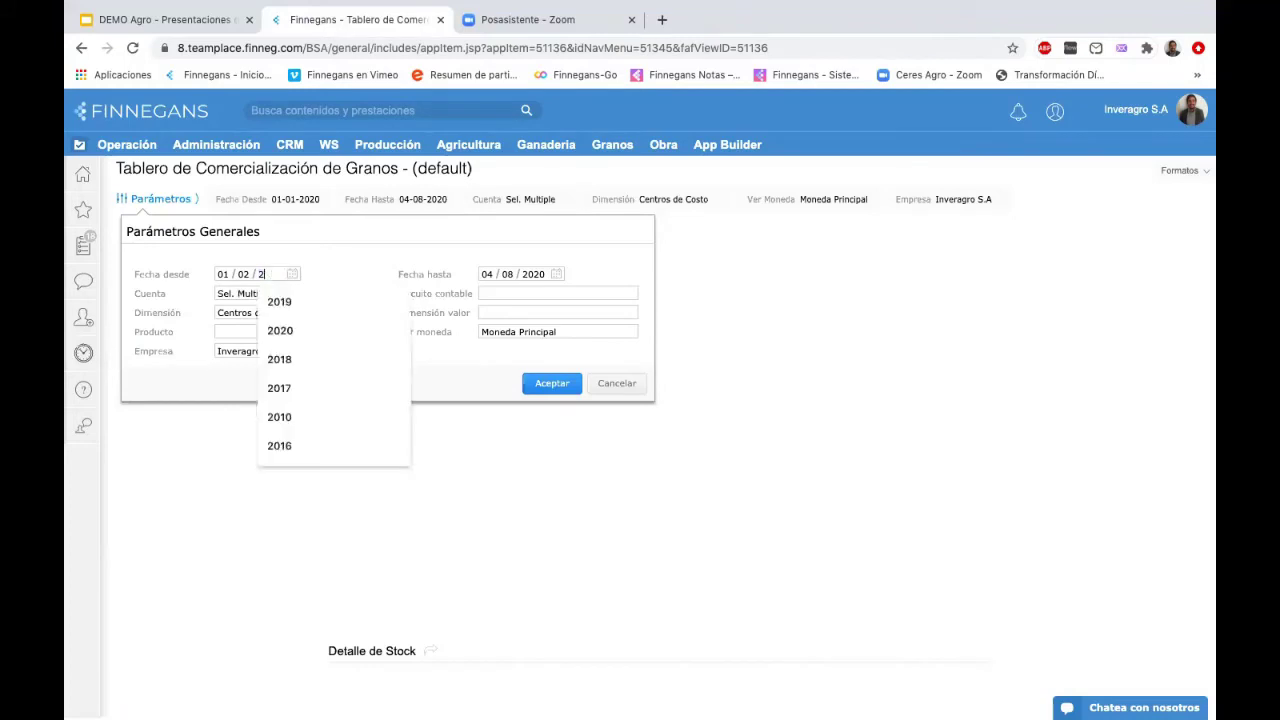
type("016")
- Set the dashboard's account parameter to the whole An economico tree
mouse_move(575, 8)
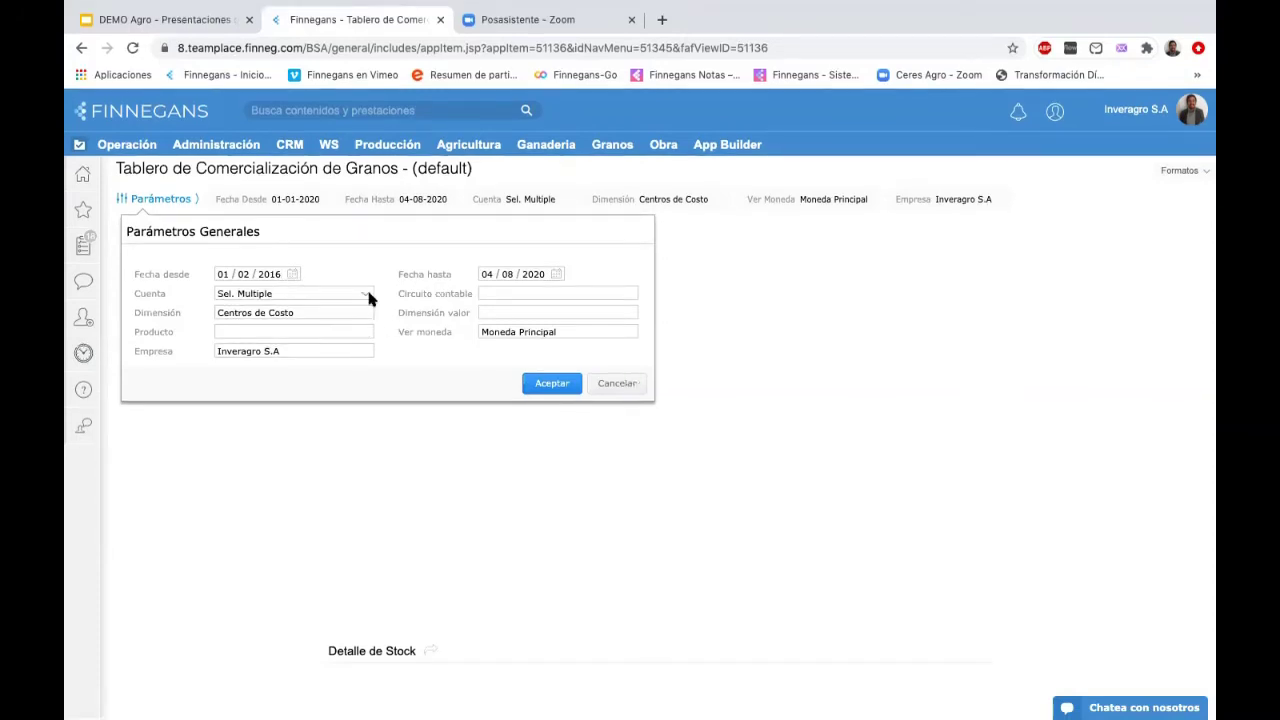
left_click(366, 294)
left_click(467, 188)
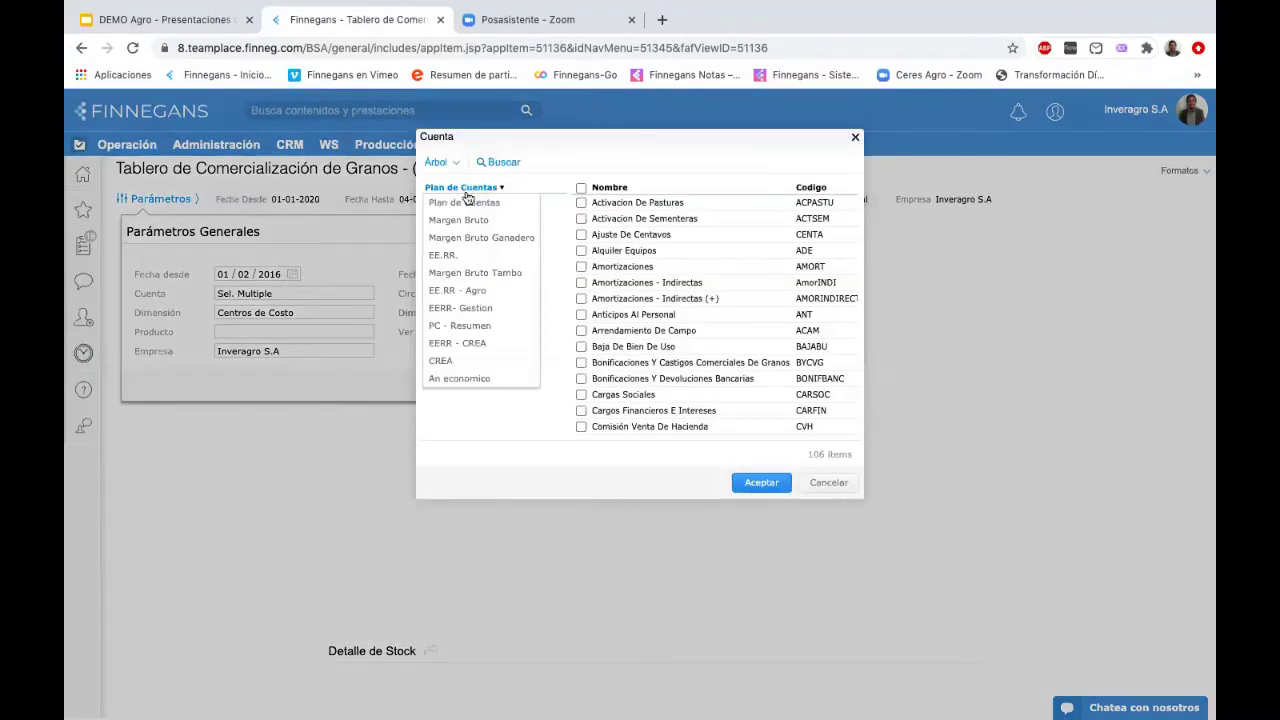
left_click(503, 386)
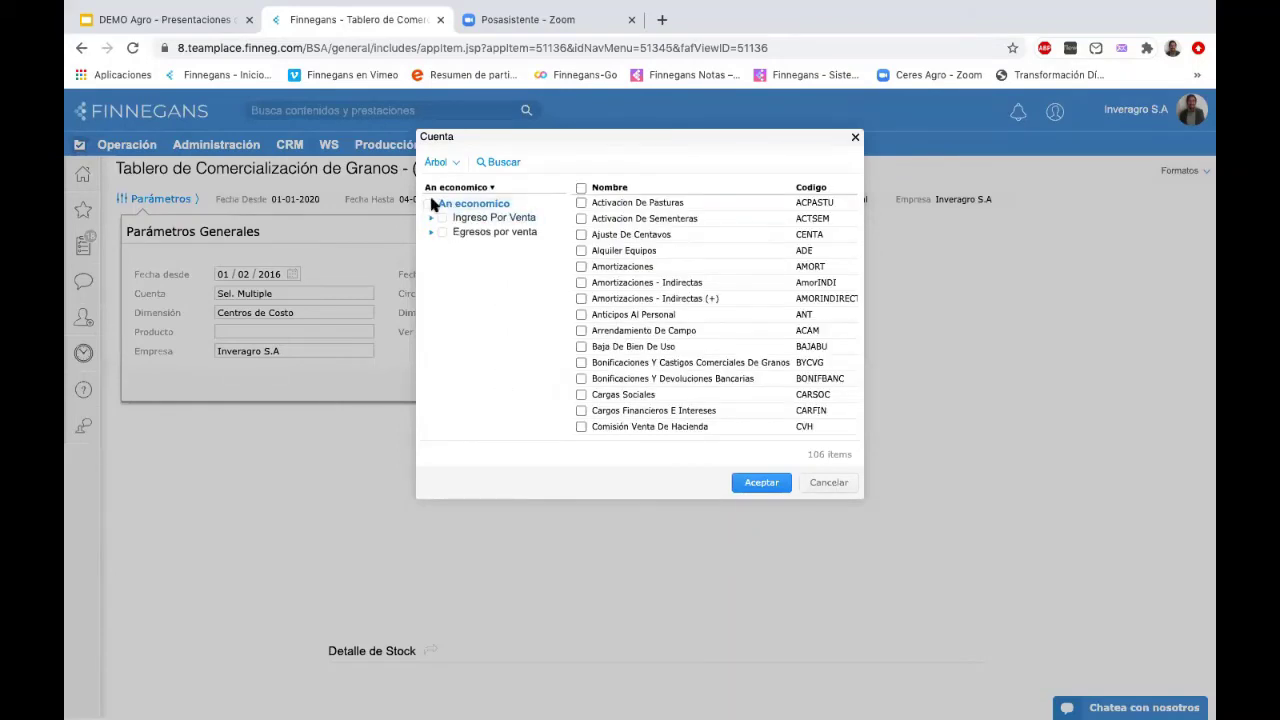
left_click(441, 204)
left_click(743, 482)
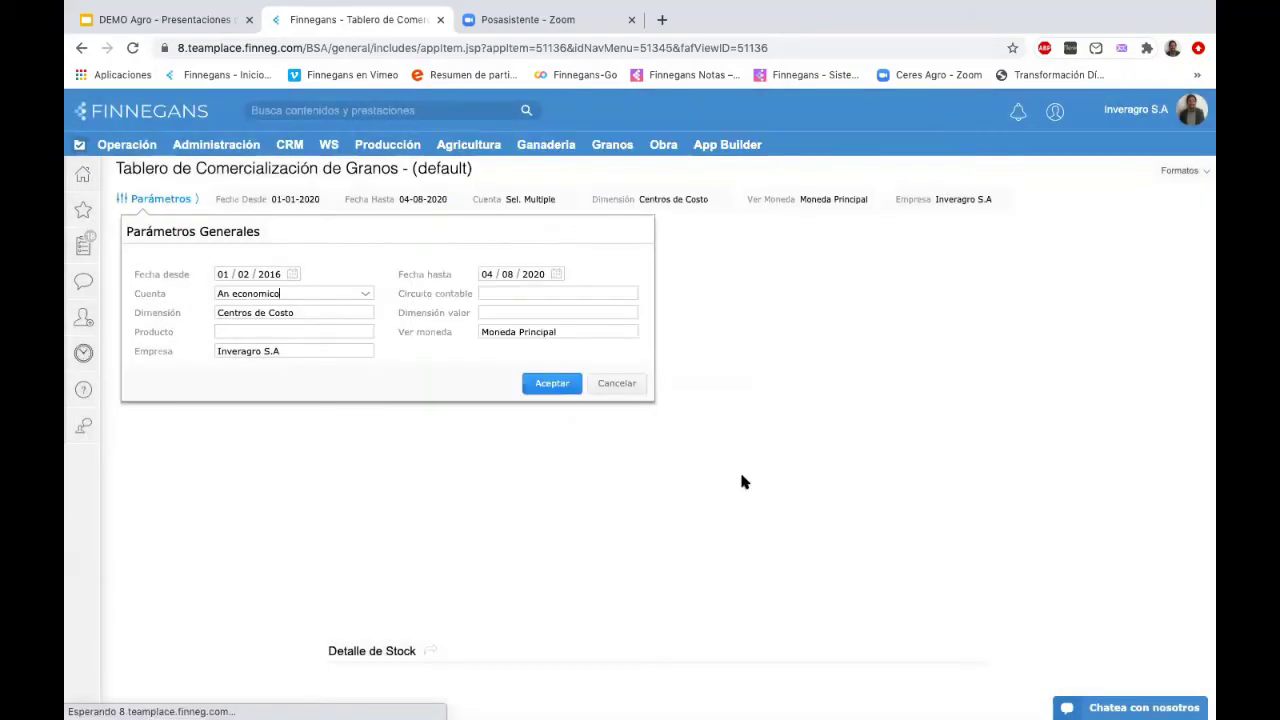
- Set the product to Grano Soja and the currency to Moneda Secundaria, and run the dashboard
left_click(302, 331)
type("grano")
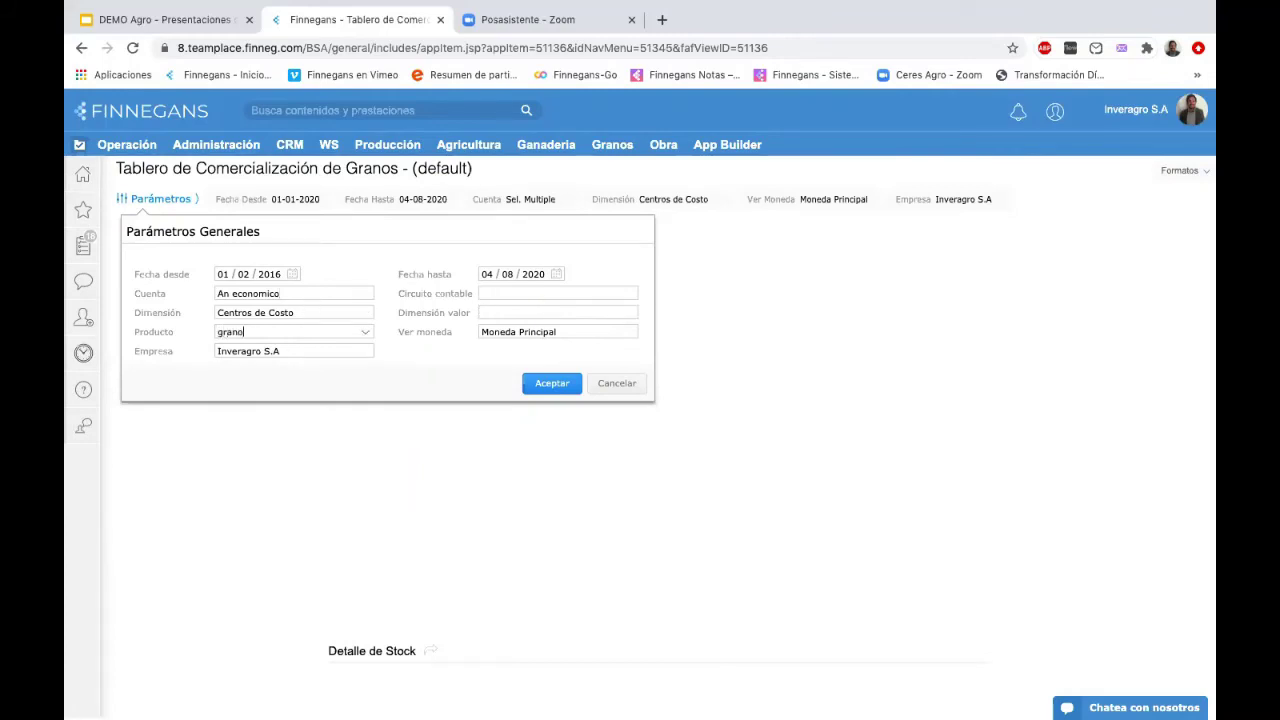
left_click(277, 449)
left_click(567, 338)
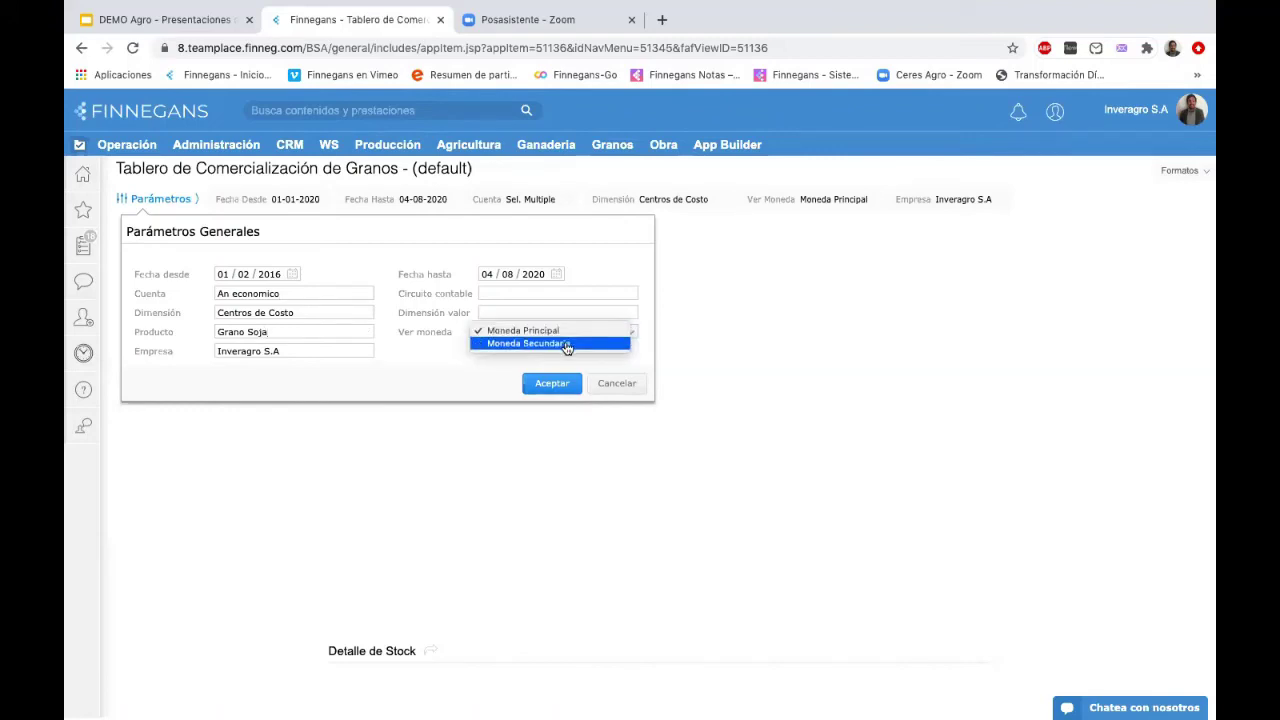
left_click(567, 344)
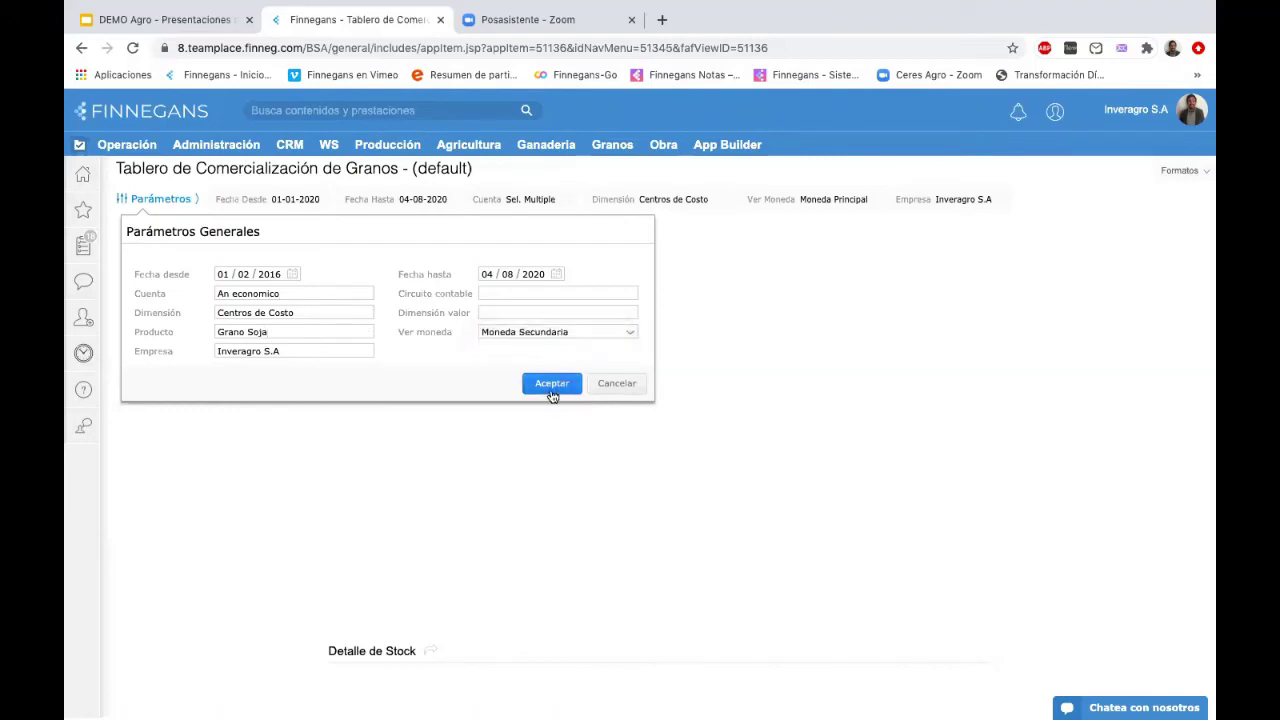
left_click(551, 385)
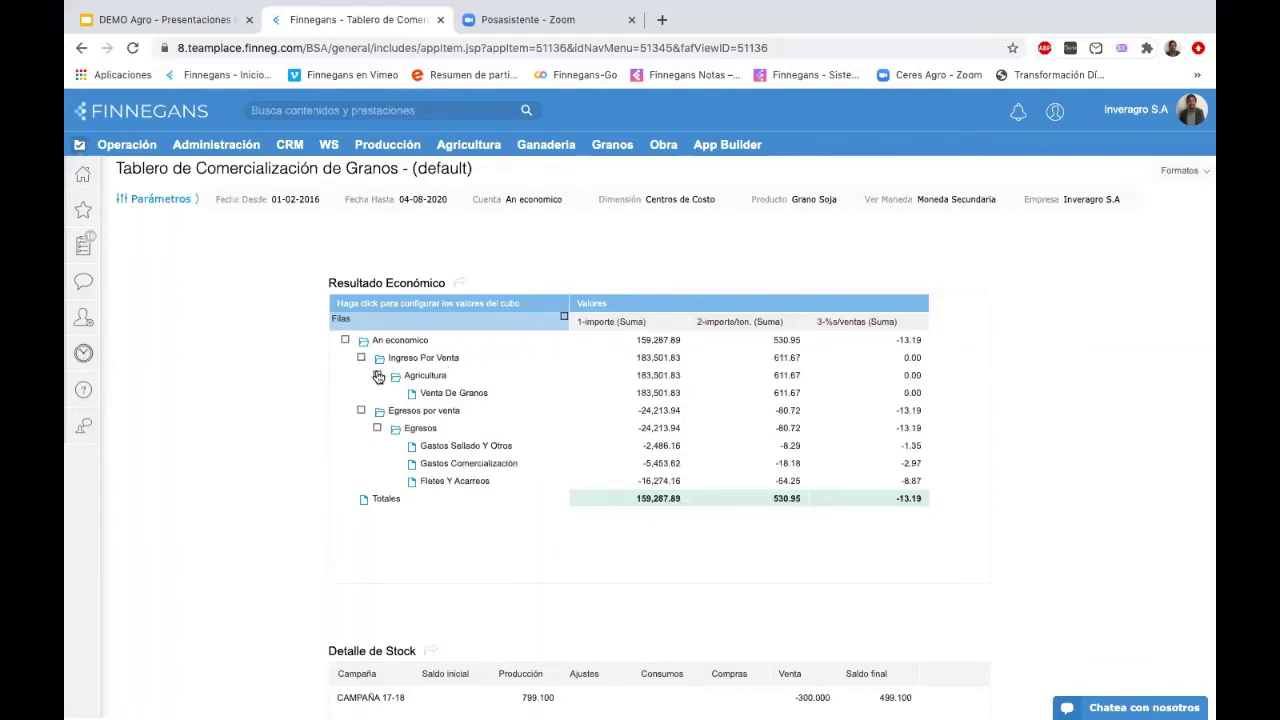
- Collapse and re-expand the Agricultura and Egresos groups in Resultado Económico, and check the cube's field layout without changing it
left_click(377, 375)
left_click(377, 410)
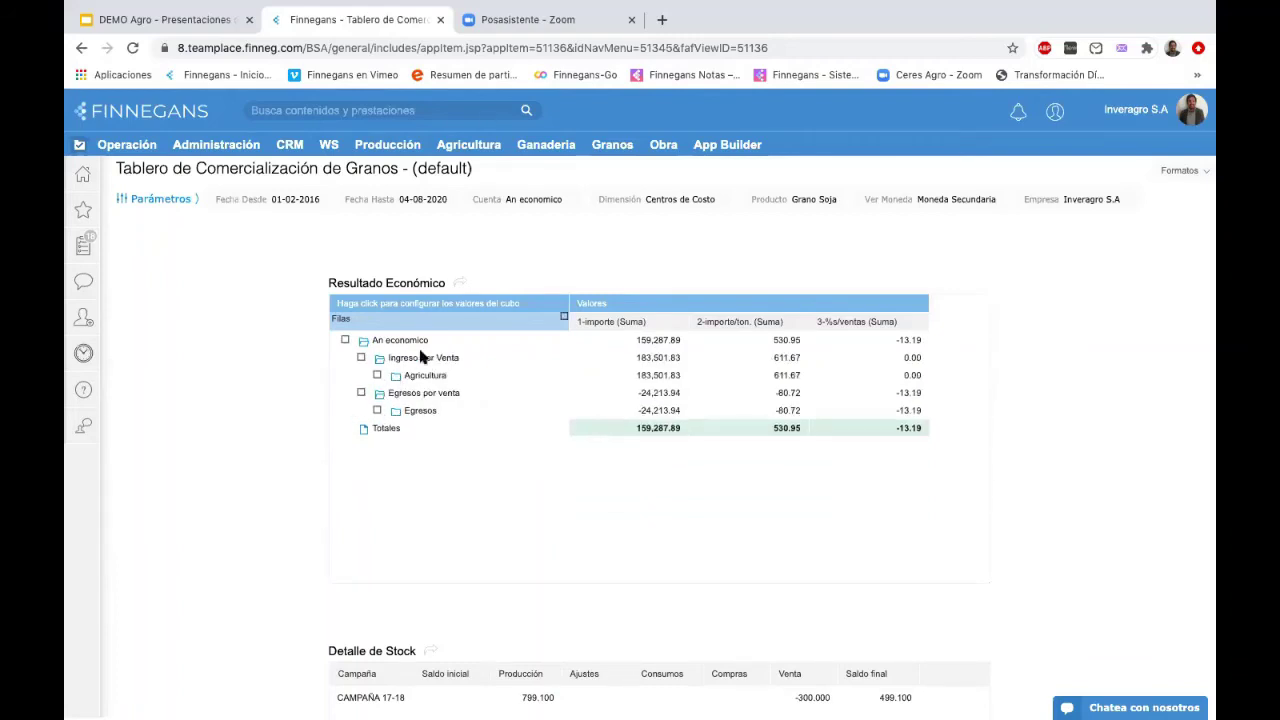
left_click(377, 375)
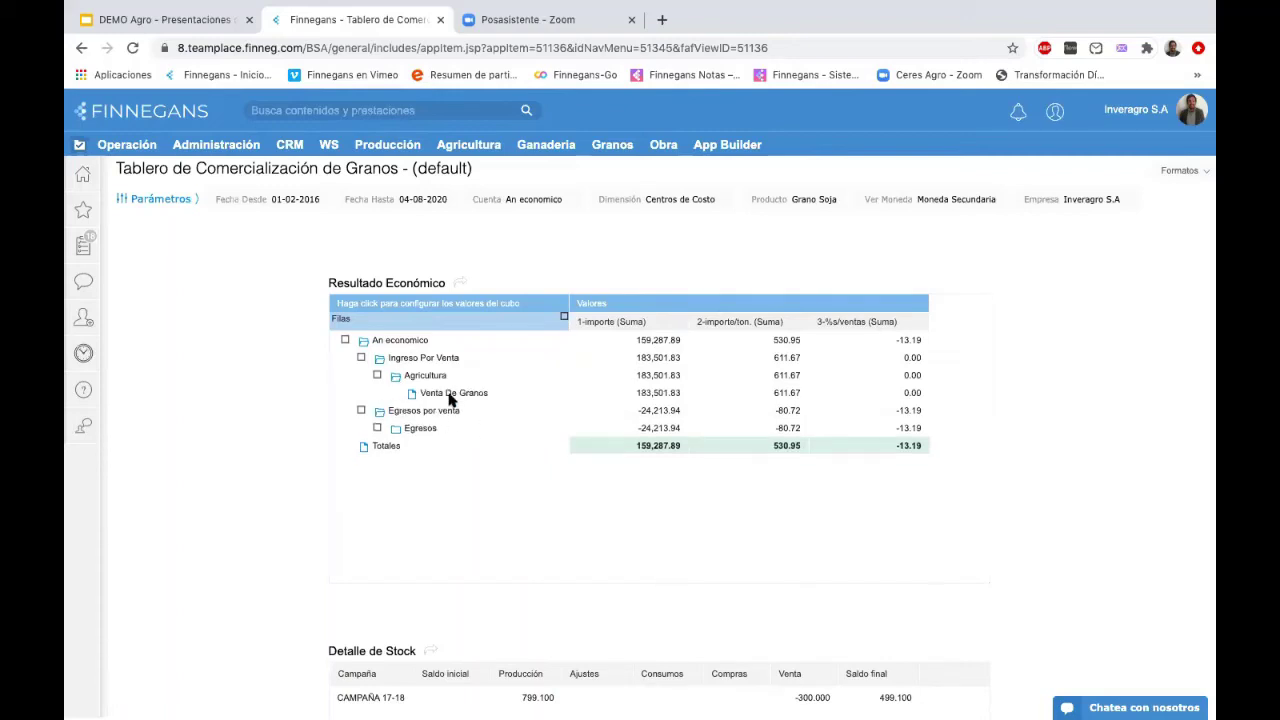
left_click(377, 428)
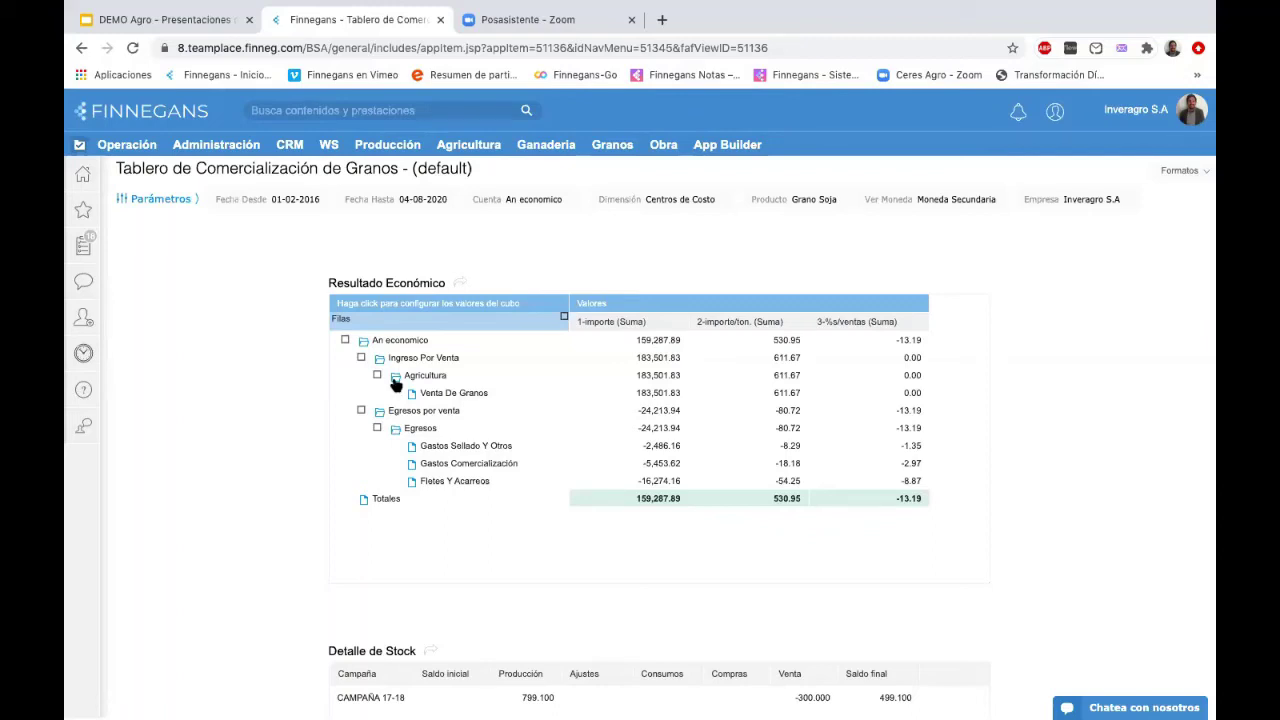
left_click(397, 307)
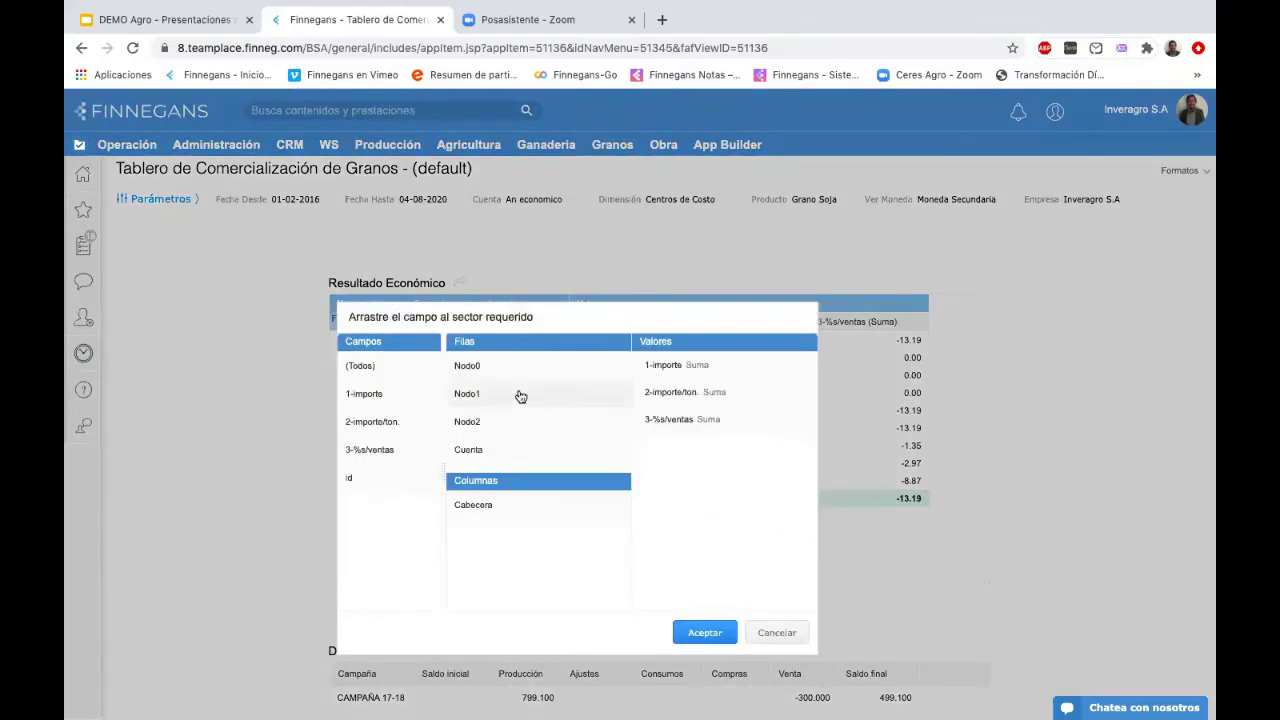
left_click(771, 632)
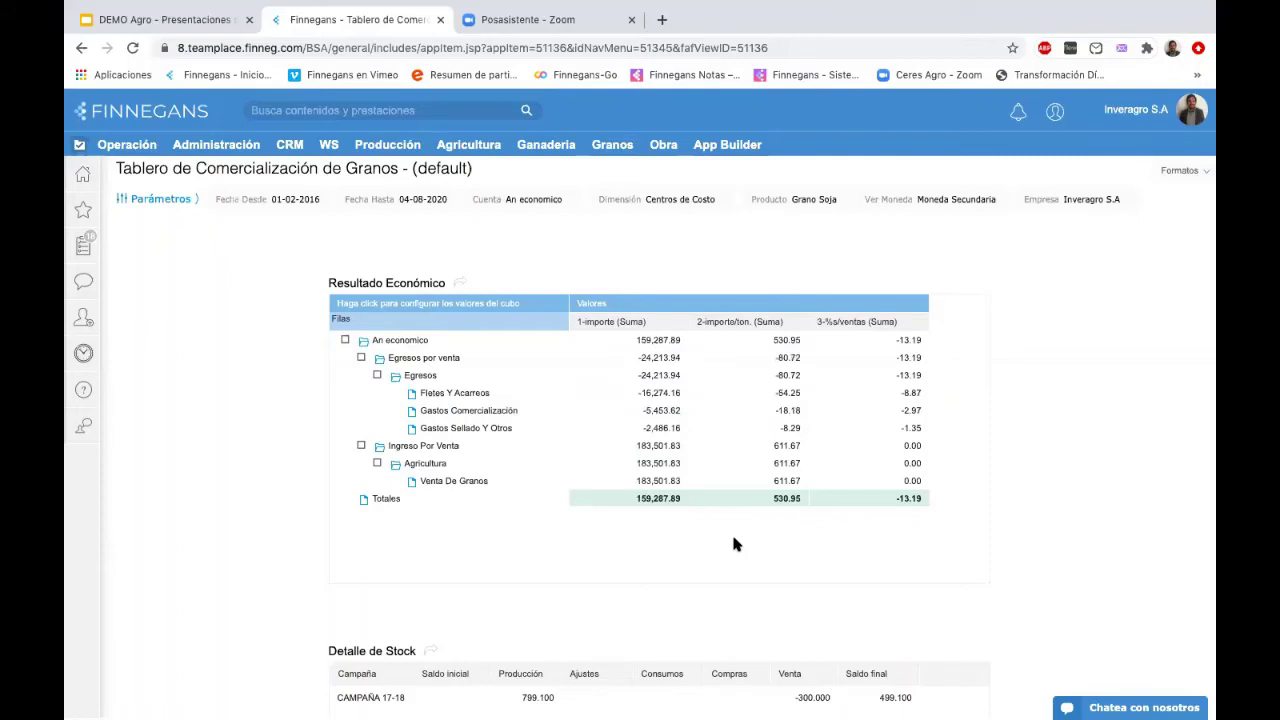
- Review the dashboard's Detalle de Stock table and the average monthly price and tonnes sold per client charts
scroll(283, 513, "down", 3)
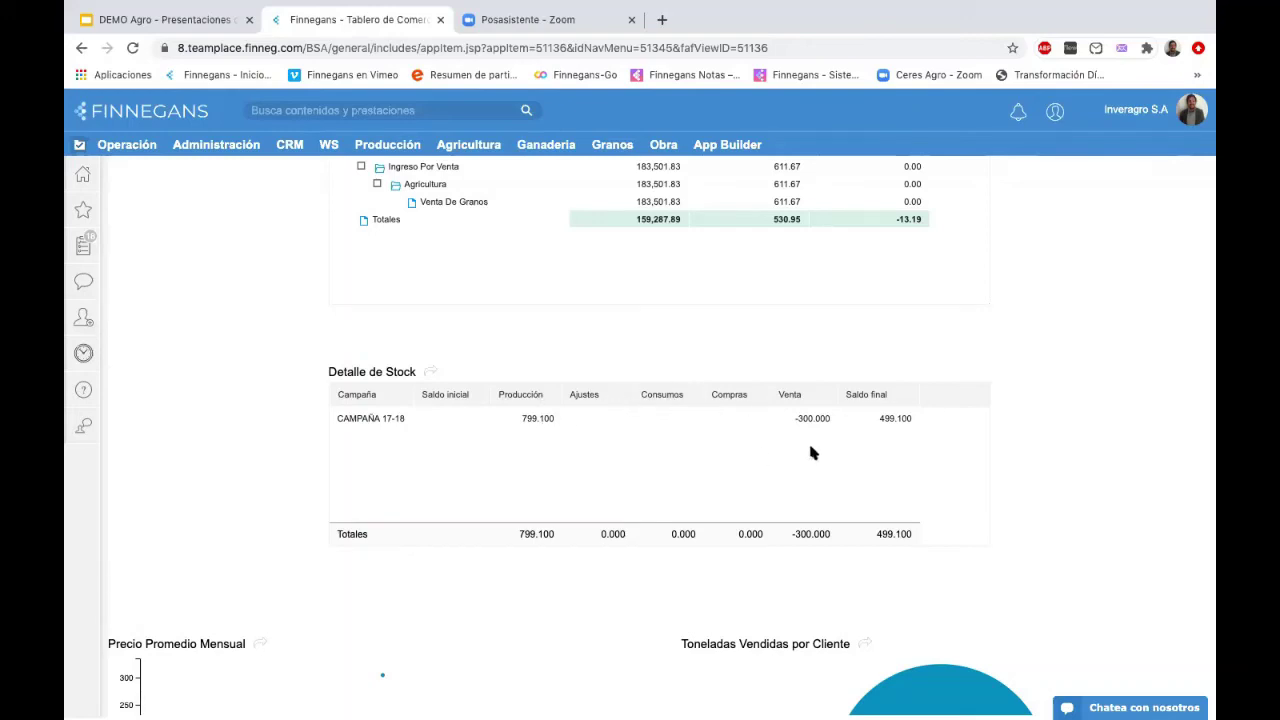
scroll(903, 491, "down", 1)
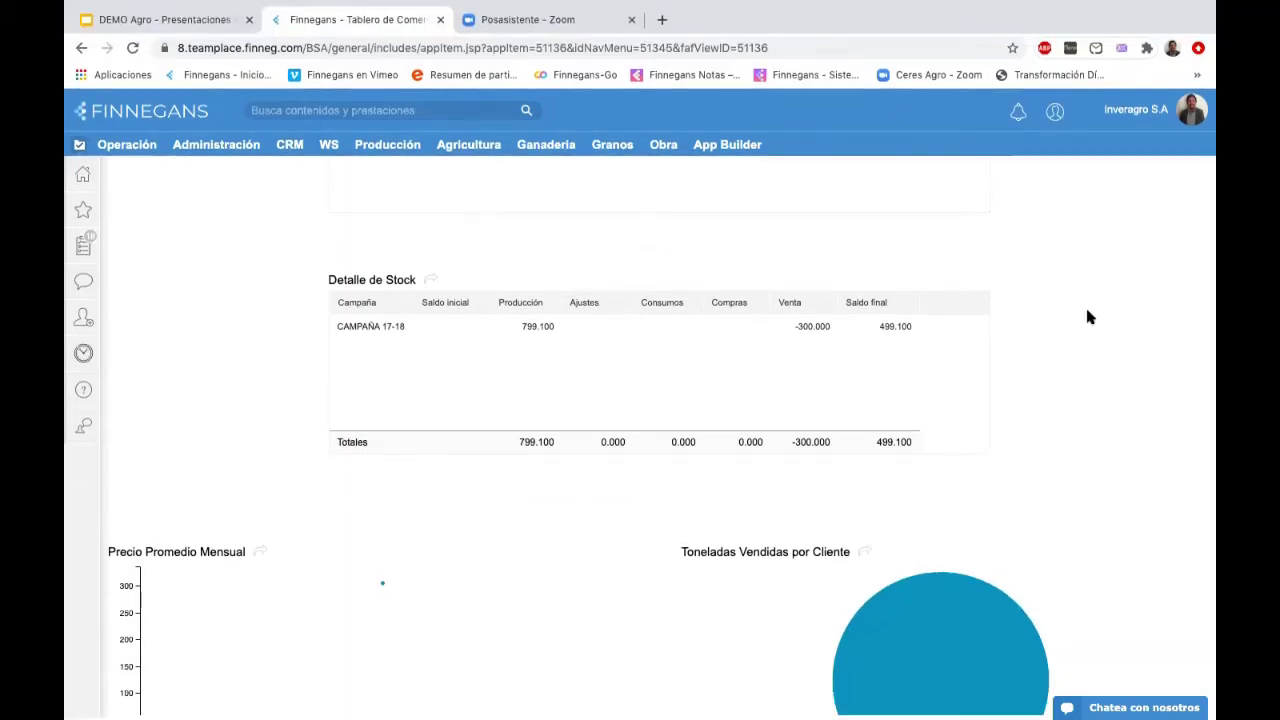
scroll(1089, 316, "down", 1)
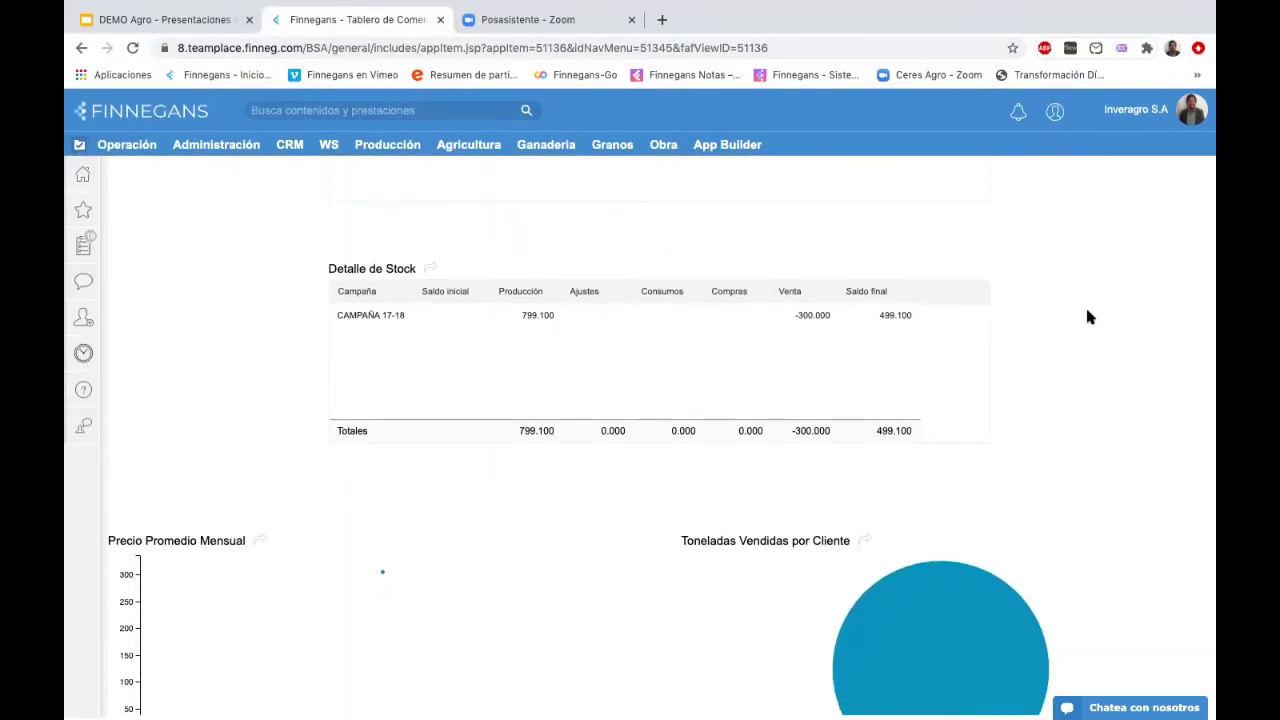
- Review the dashboard's average price charts by month and client, and its tonnes and amount sold per client charts
scroll(1089, 316, "down", 5)
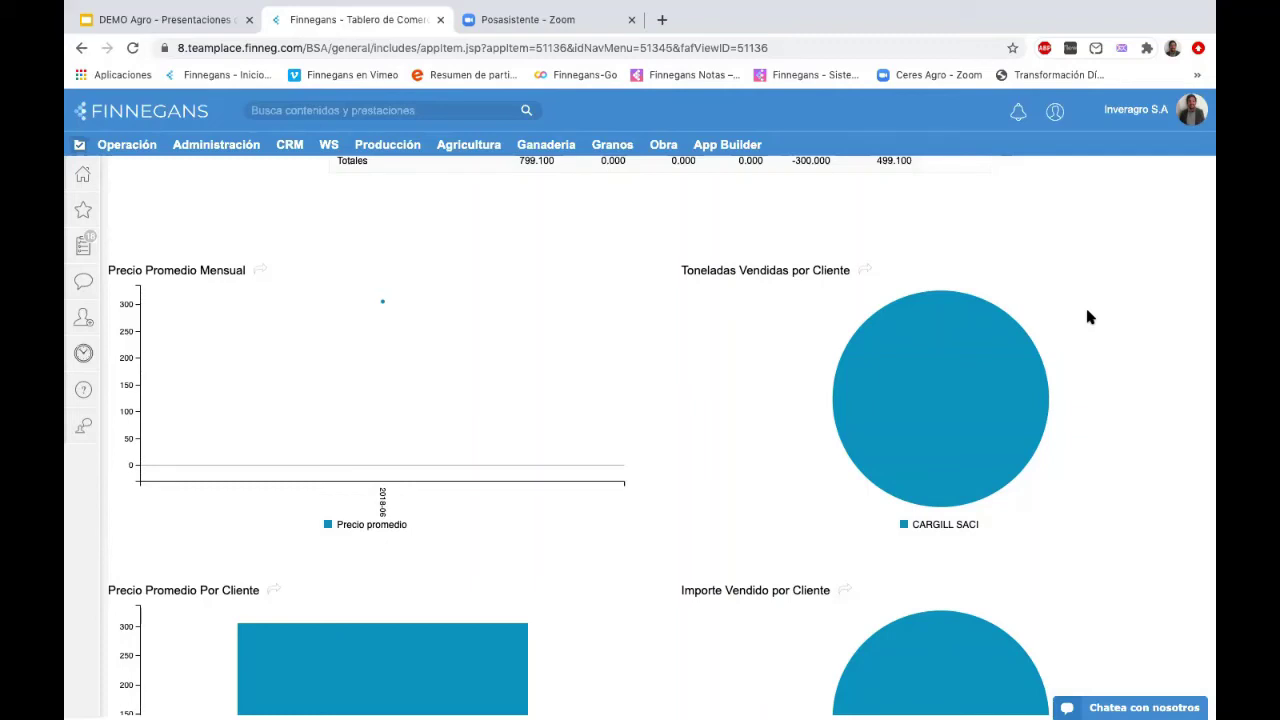
scroll(1088, 316, "down", 3)
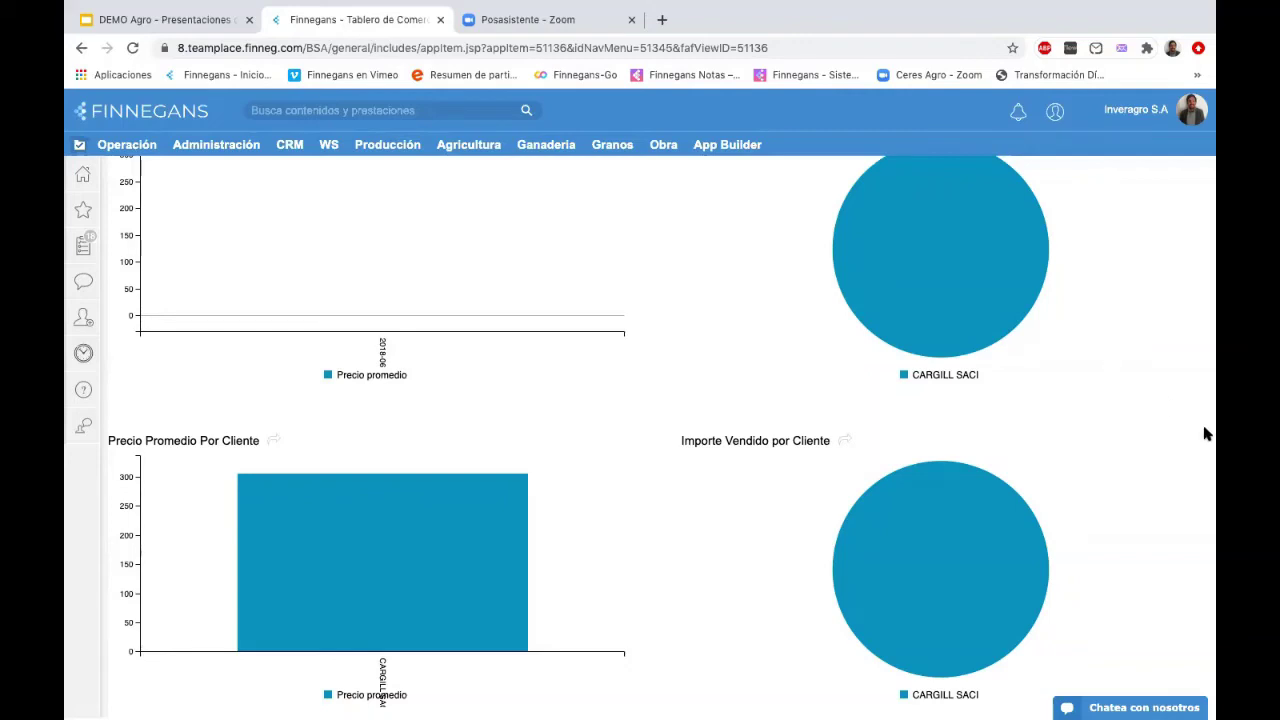
scroll(1076, 460, "up", 2)
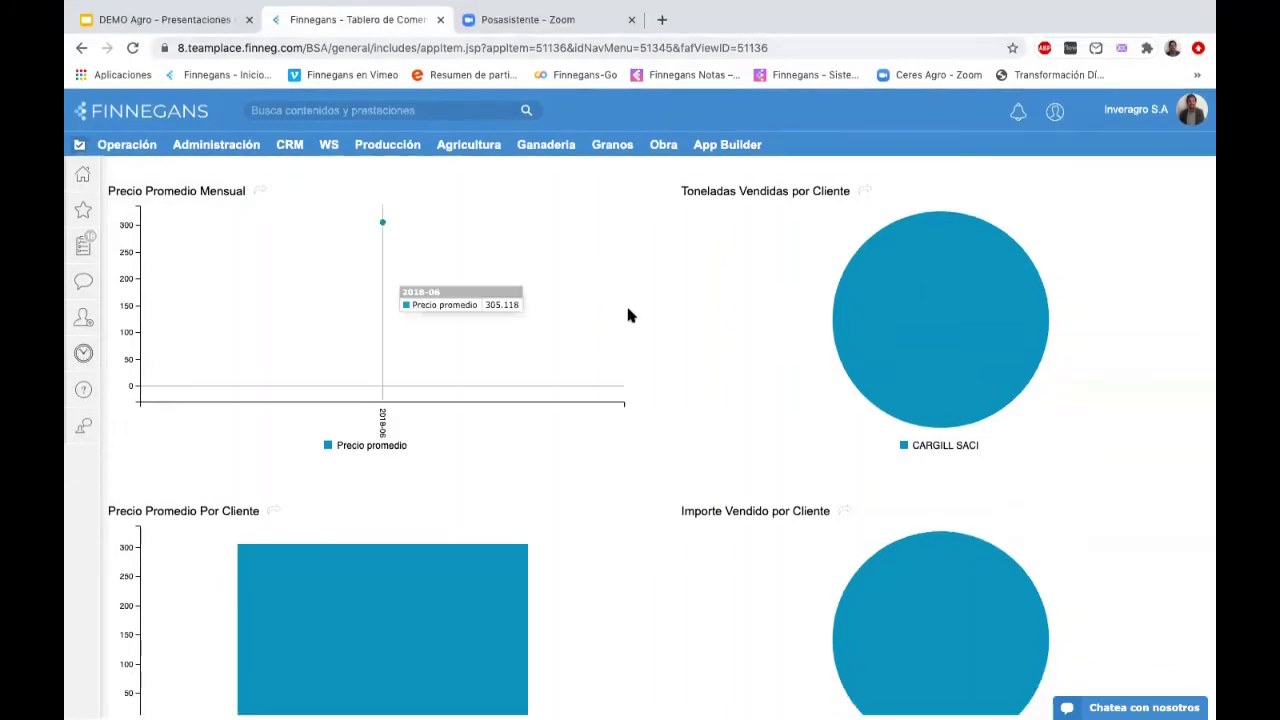
- Return to the home wall and switch the active company to Ganadera S.A
left_click(172, 118)
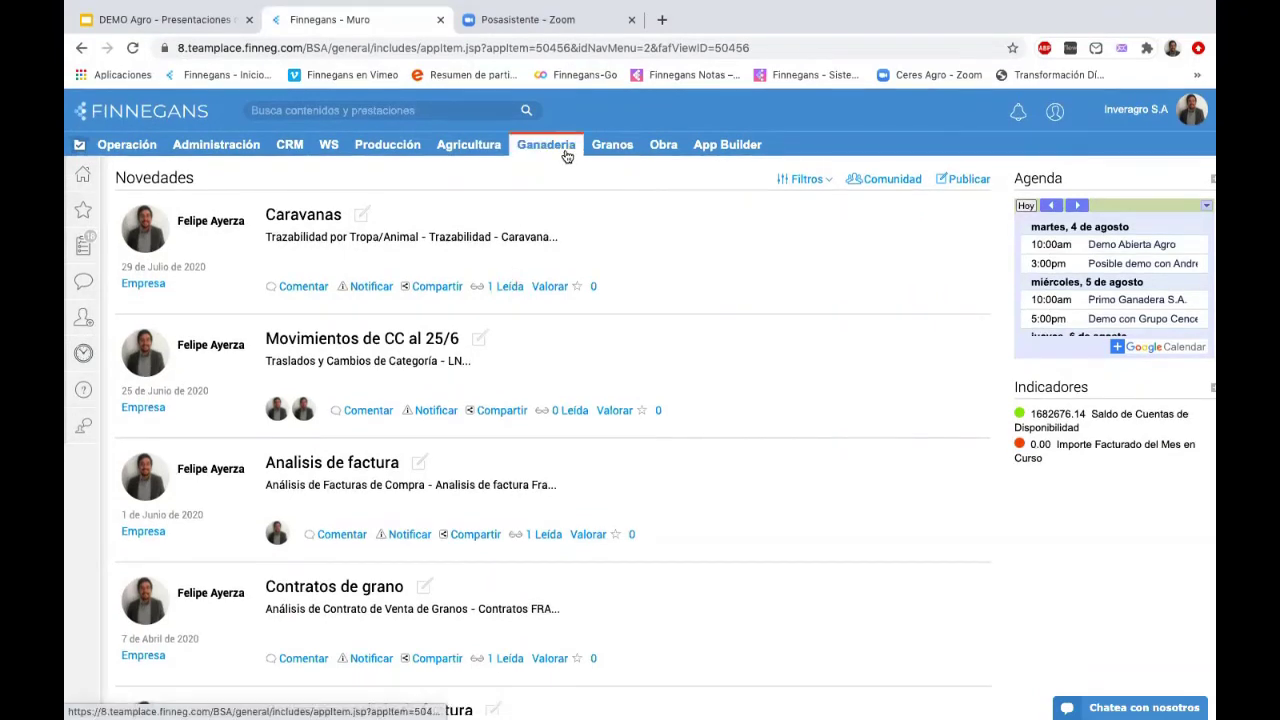
left_click(566, 155)
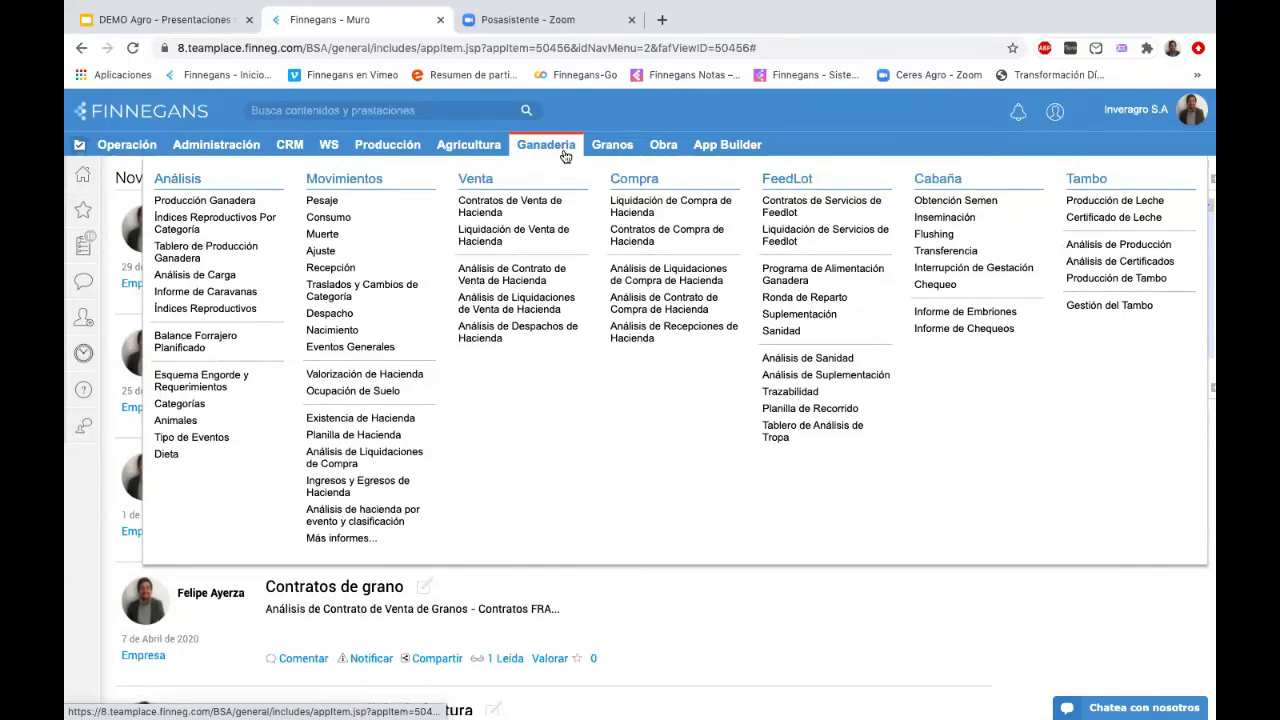
left_click(1152, 115)
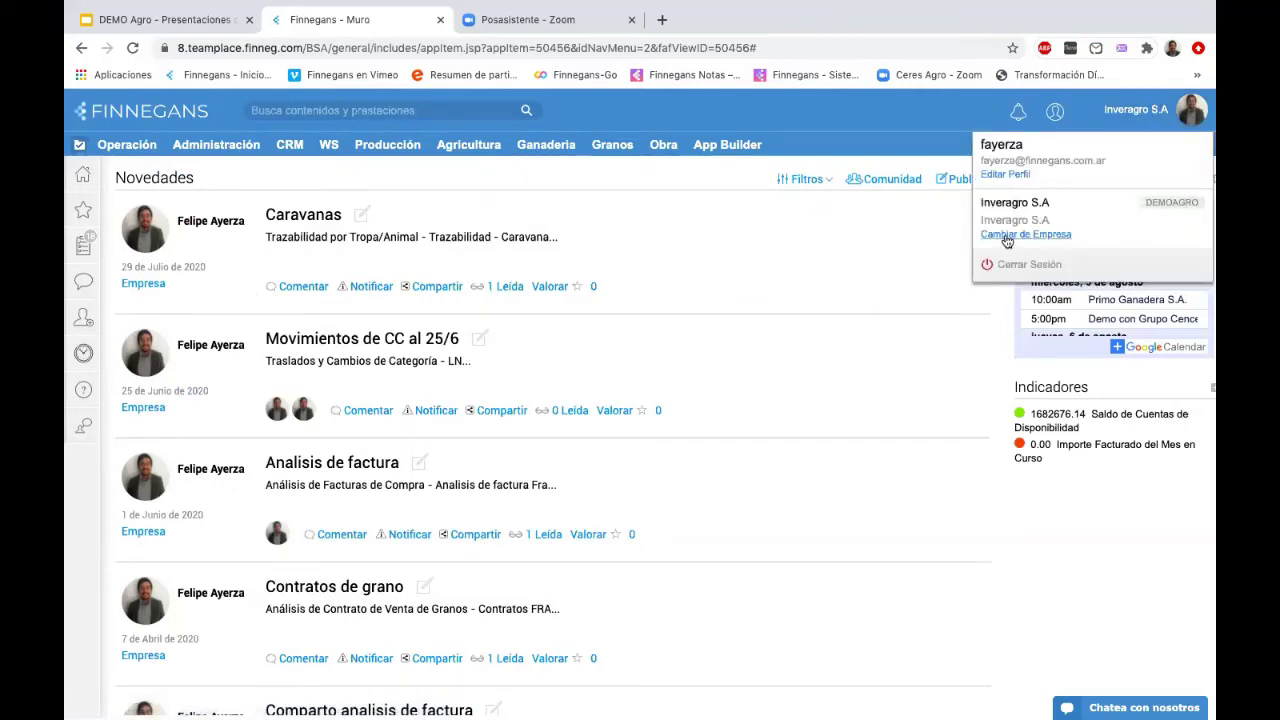
left_click(1008, 236)
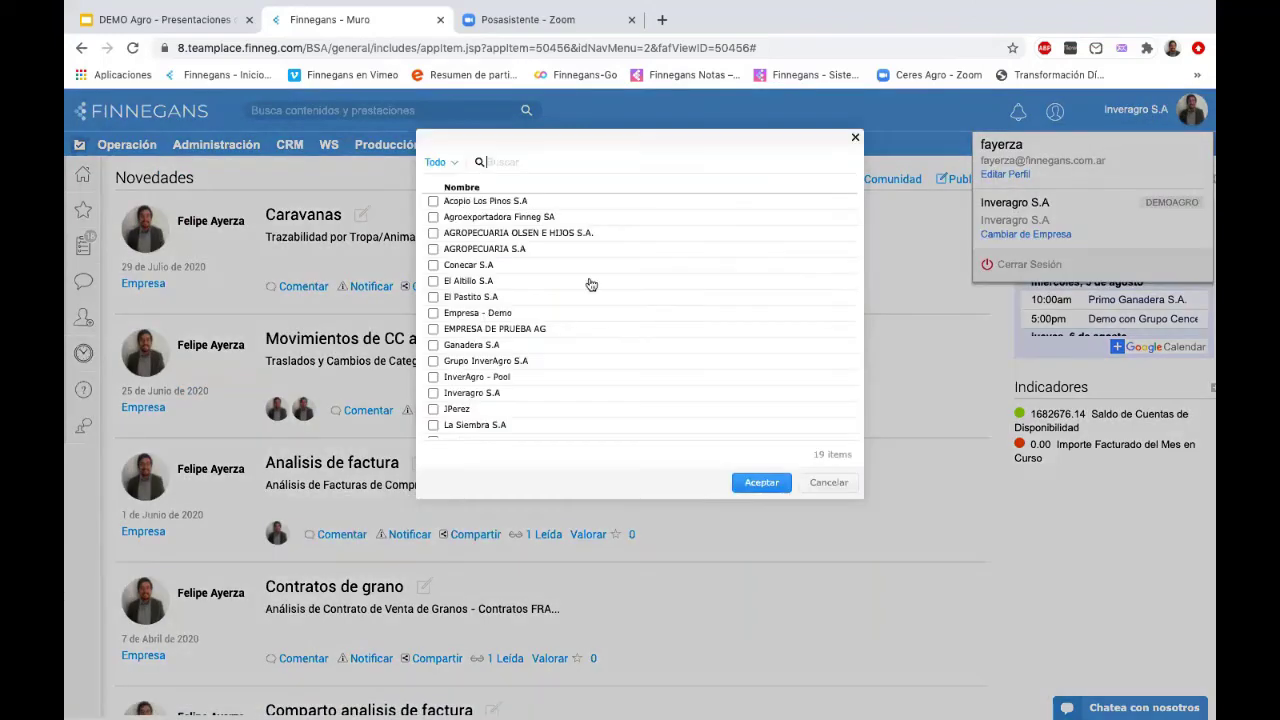
left_click(511, 344)
left_click(755, 482)
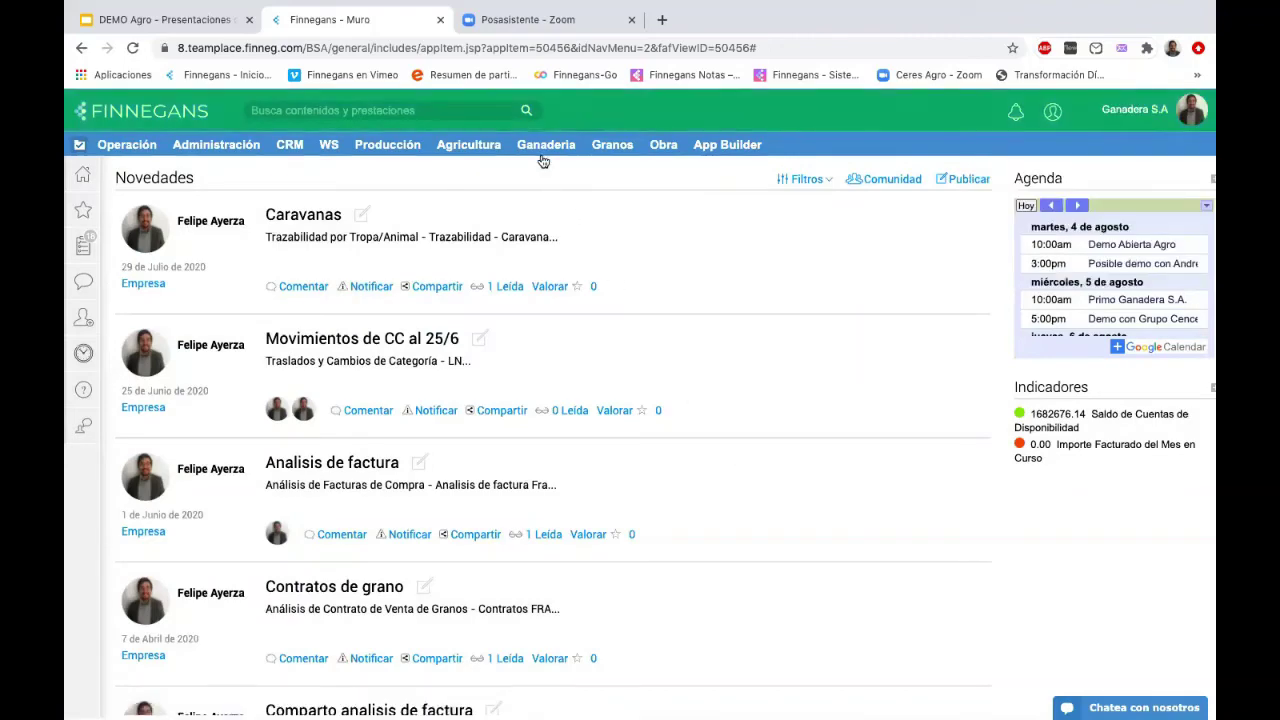
- Run the livestock Existencia de Hacienda report with its default parameters
mouse_move(543, 155)
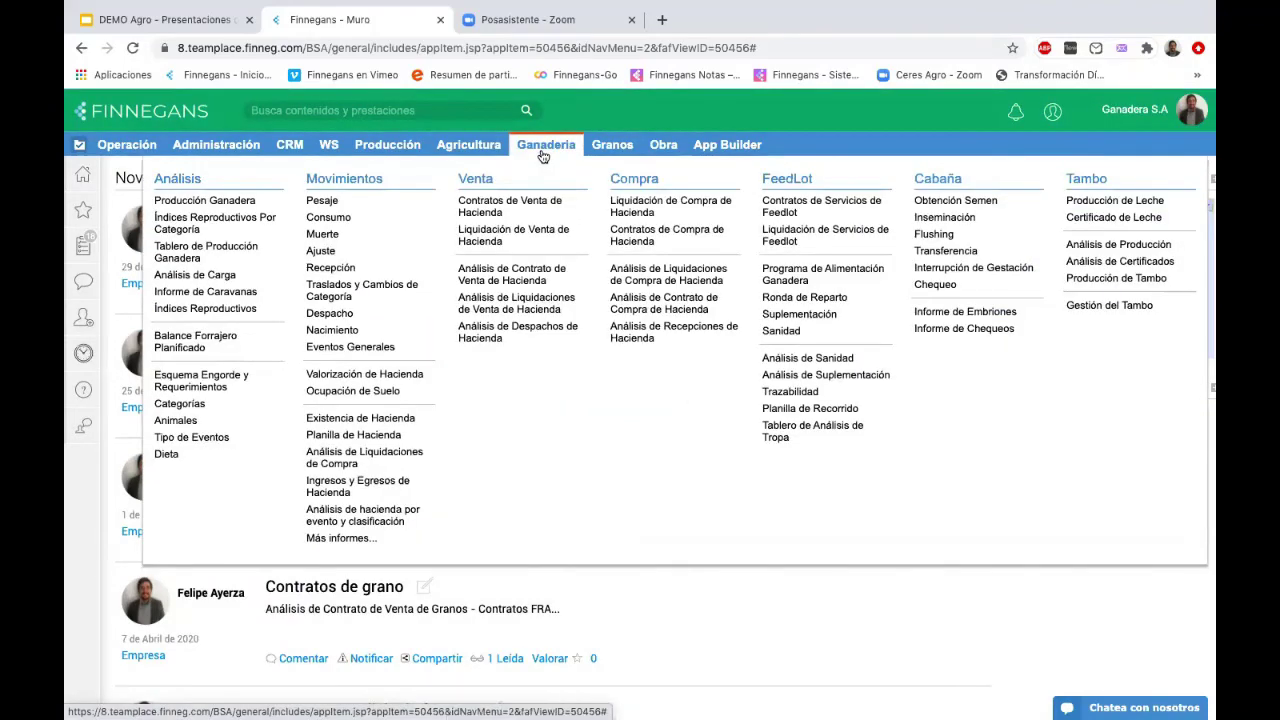
left_click(365, 426)
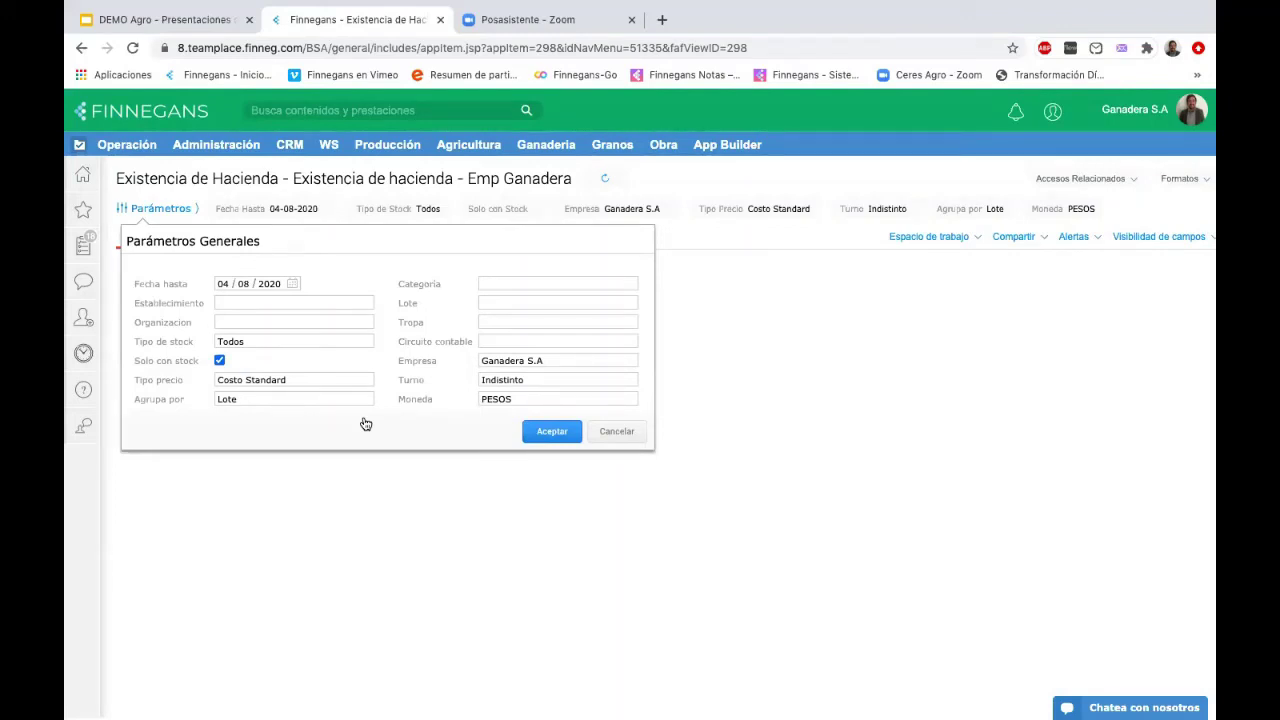
left_click(544, 432)
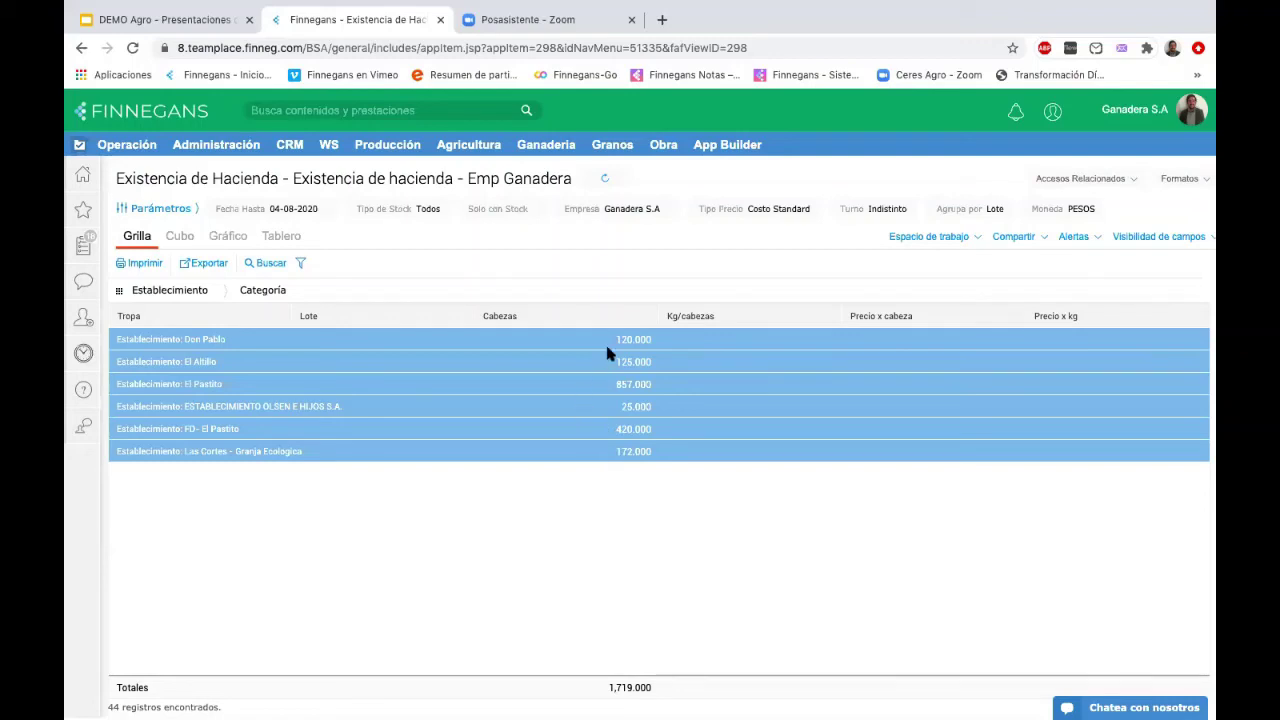
- Expand the Don Pablo establishment and look through the report's available fields without changing their visibility
left_click(210, 340)
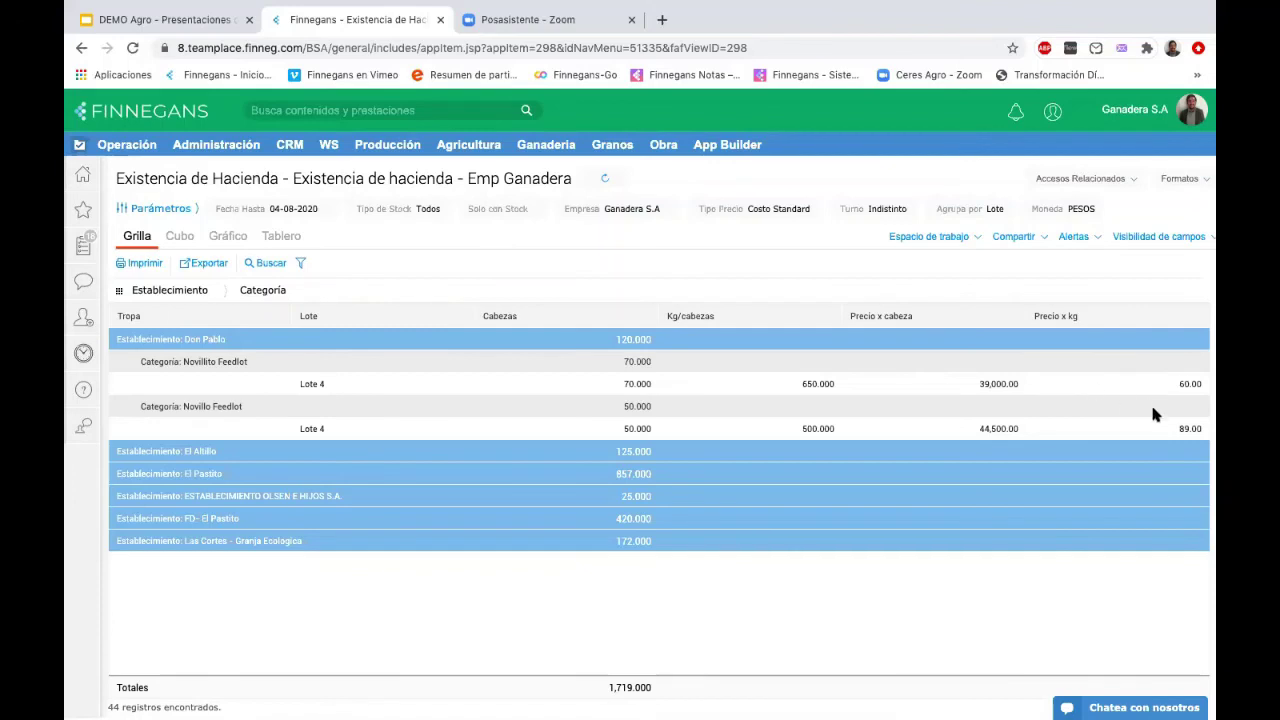
left_click(1168, 240)
scroll(1108, 378, "down", 4)
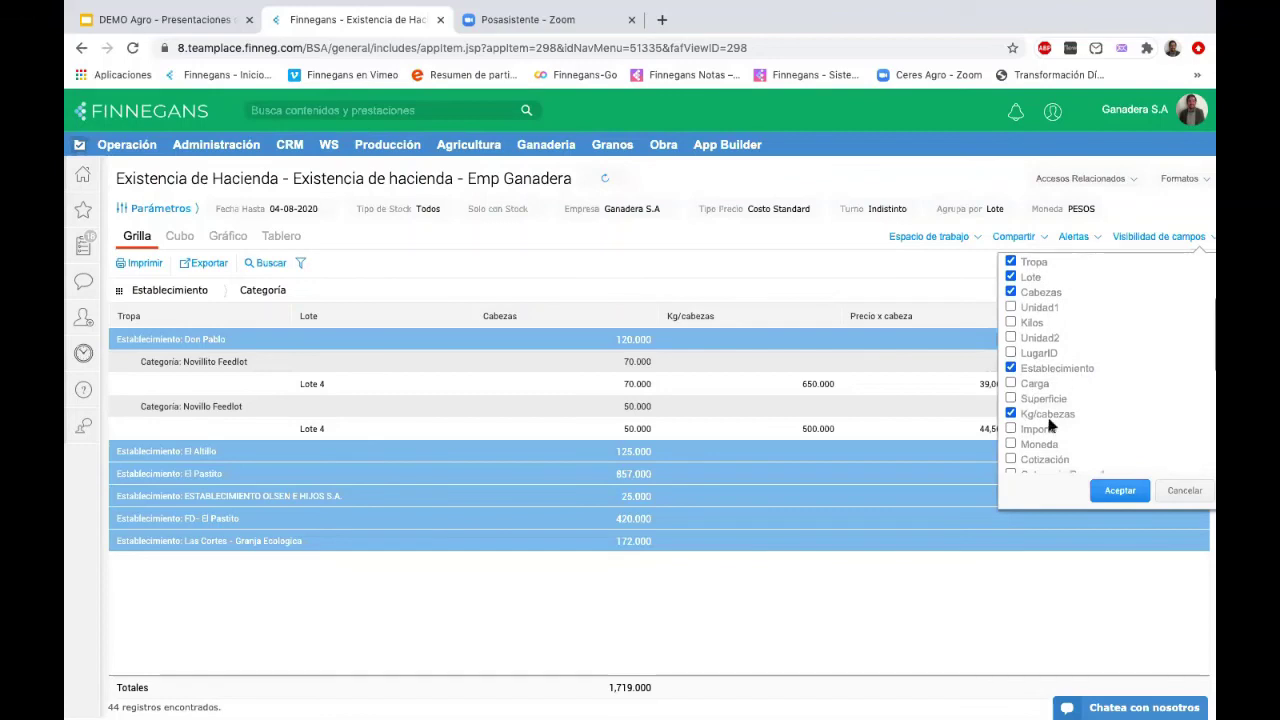
scroll(1104, 401, "down", 3)
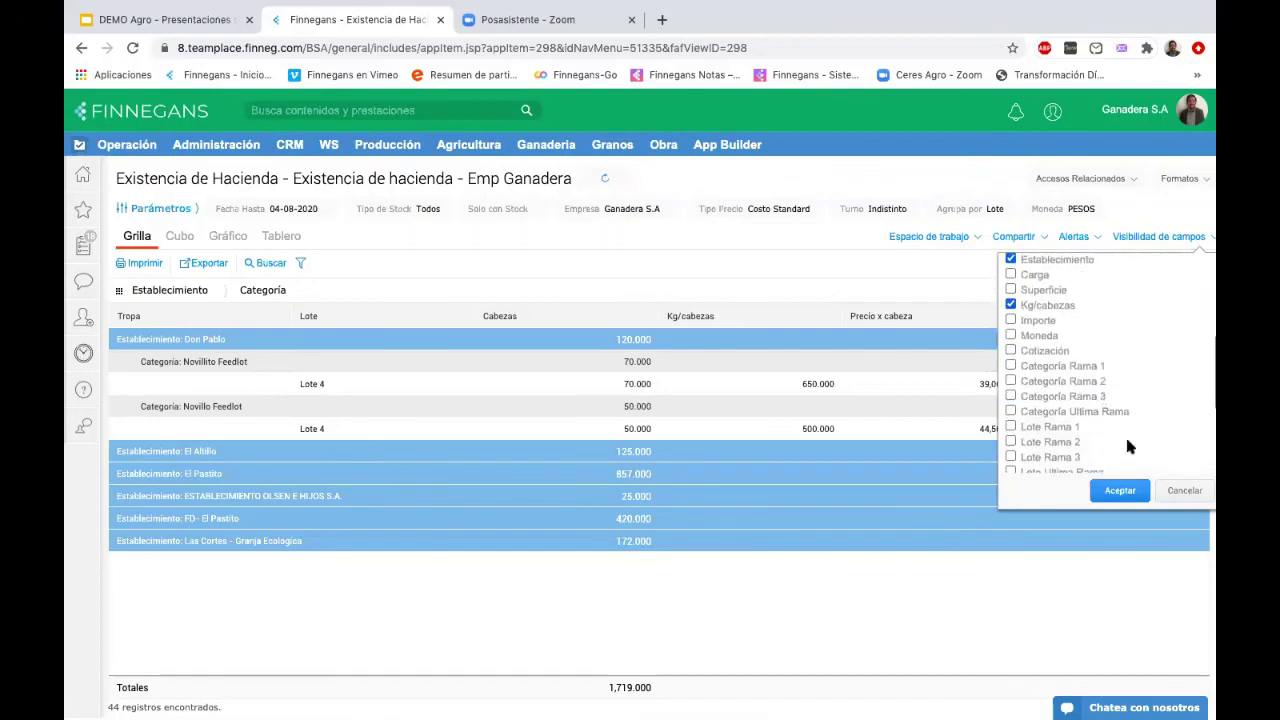
left_click(1186, 491)
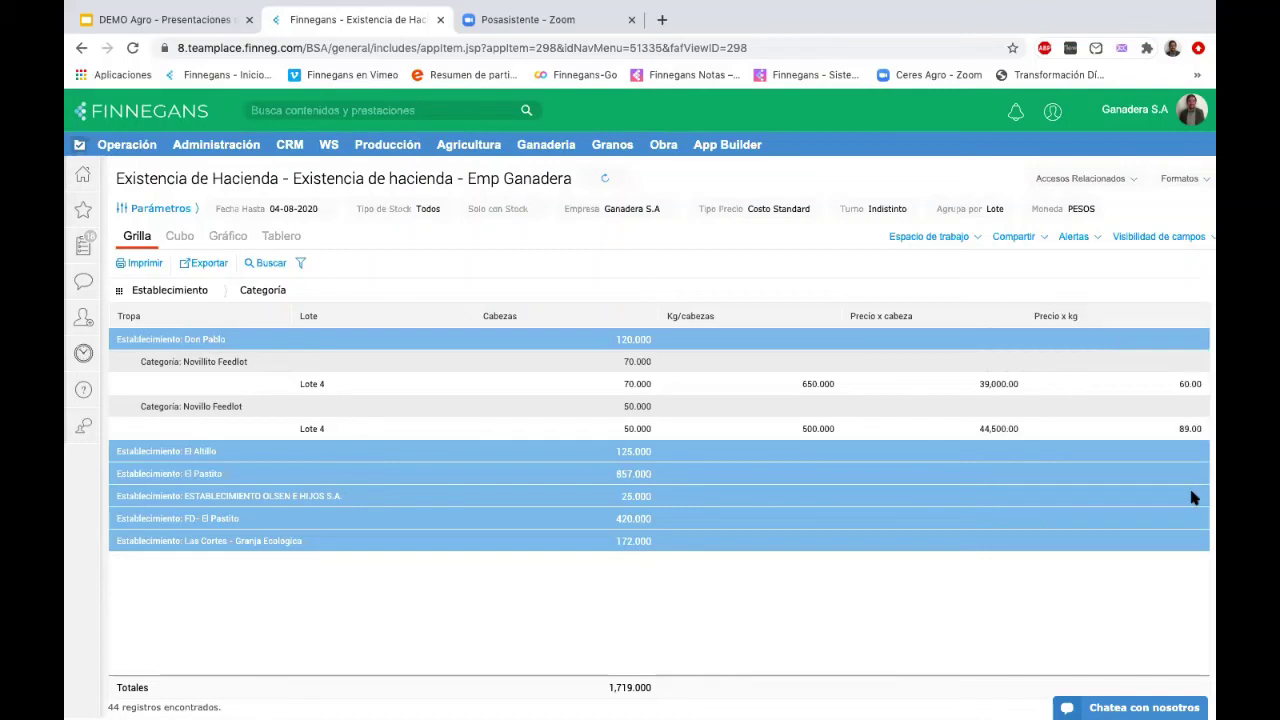
- Collapse Don Pablo, expand the El Pastito establishment and examine its stock by category and lot
left_click(391, 342)
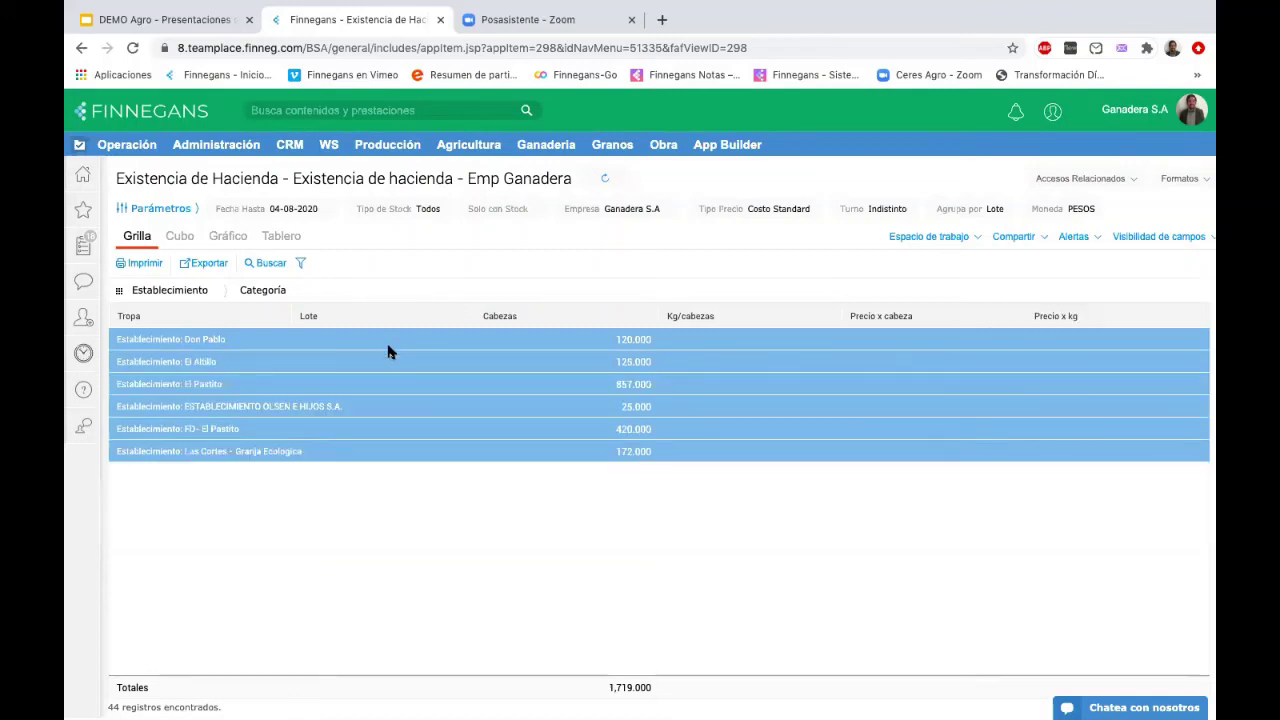
left_click(346, 388)
scroll(478, 486, "down", 3)
scroll(479, 486, "down", 2)
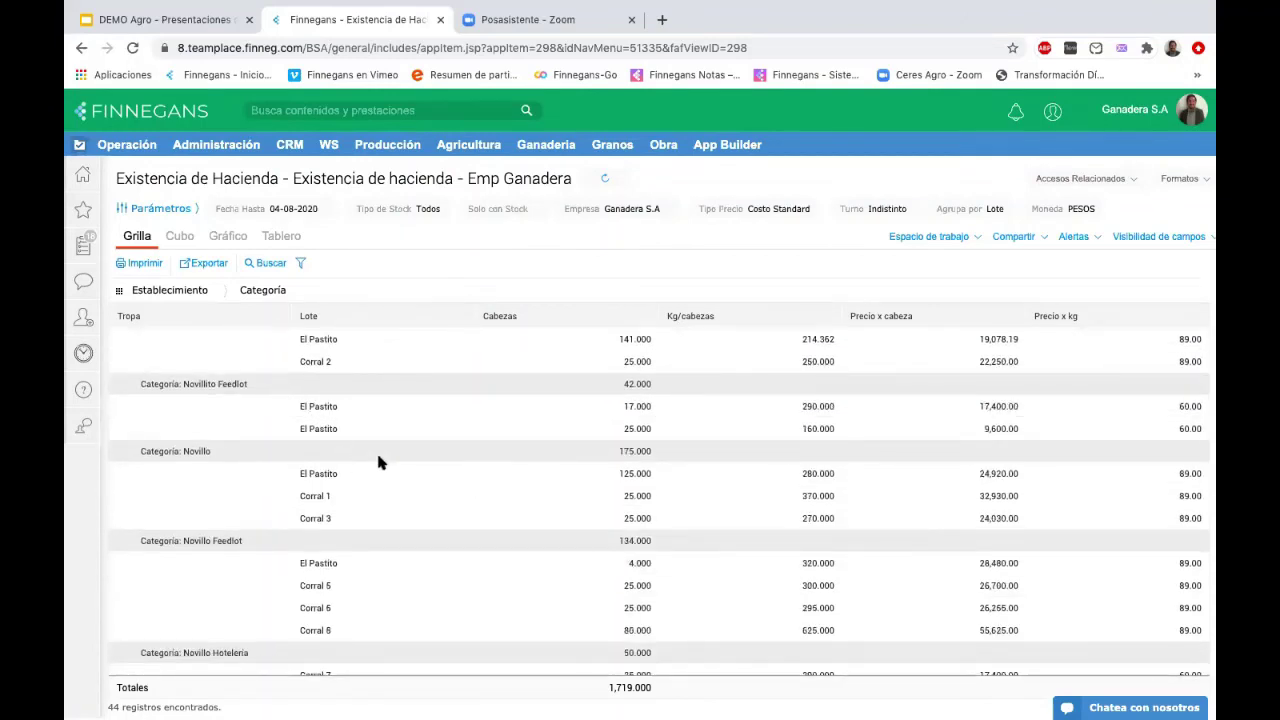
scroll(310, 450, "up", 3)
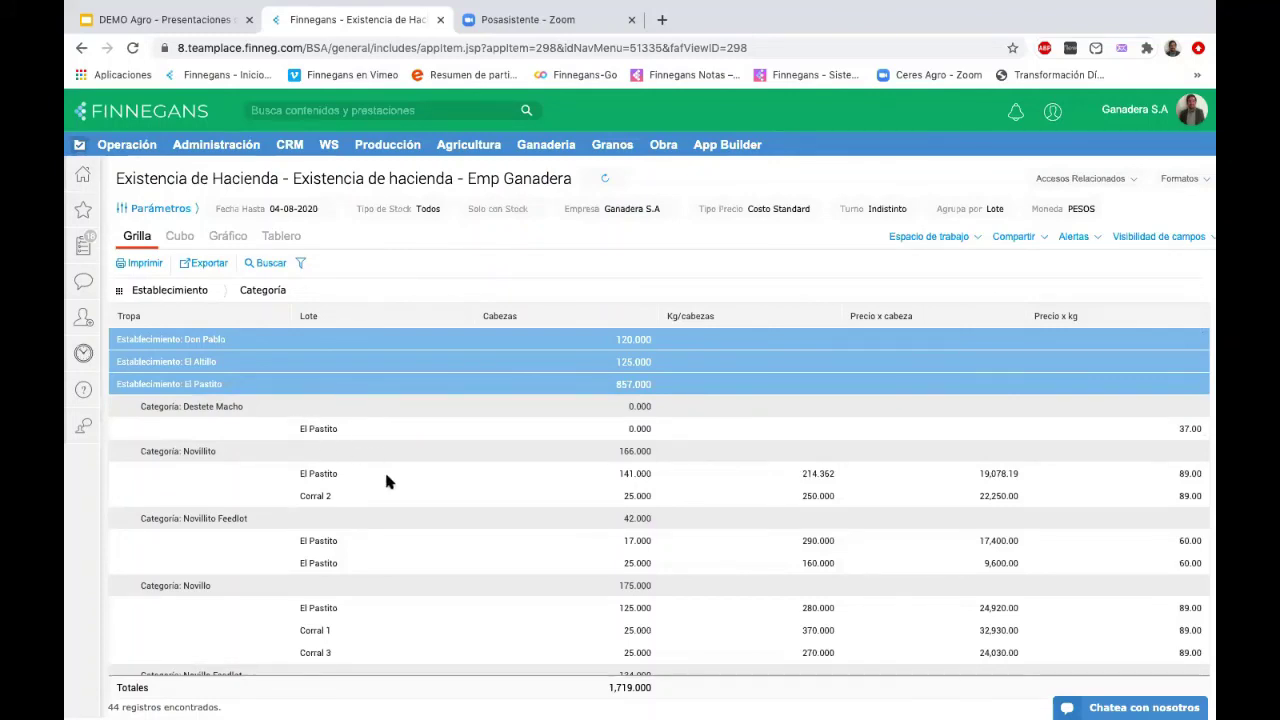
scroll(393, 497, "down", 2)
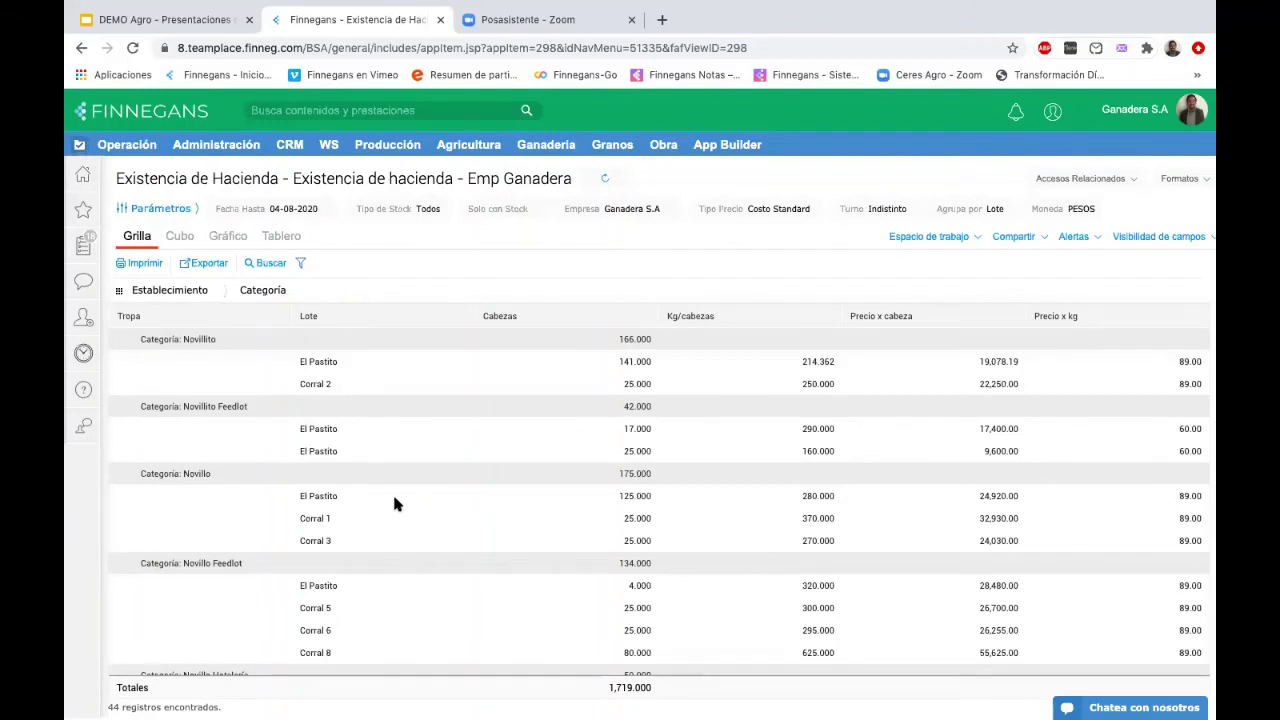
scroll(393, 504, "down", 5)
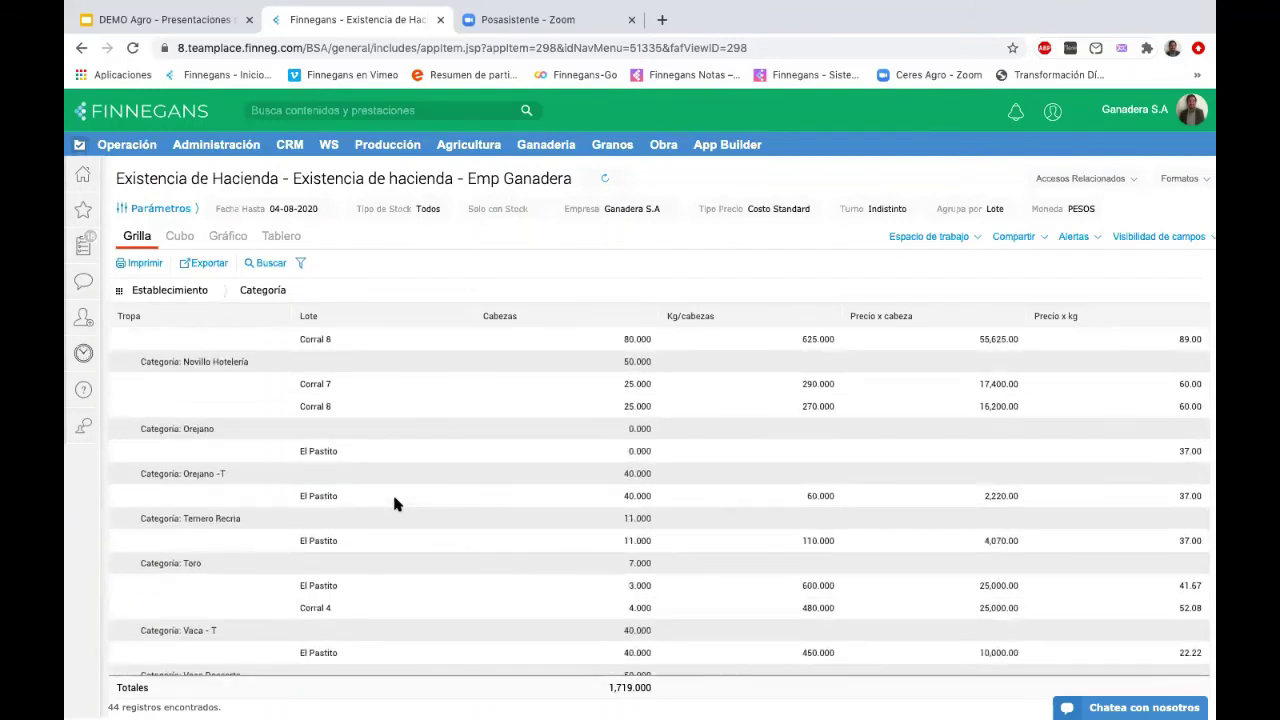
scroll(392, 491, "up", 10)
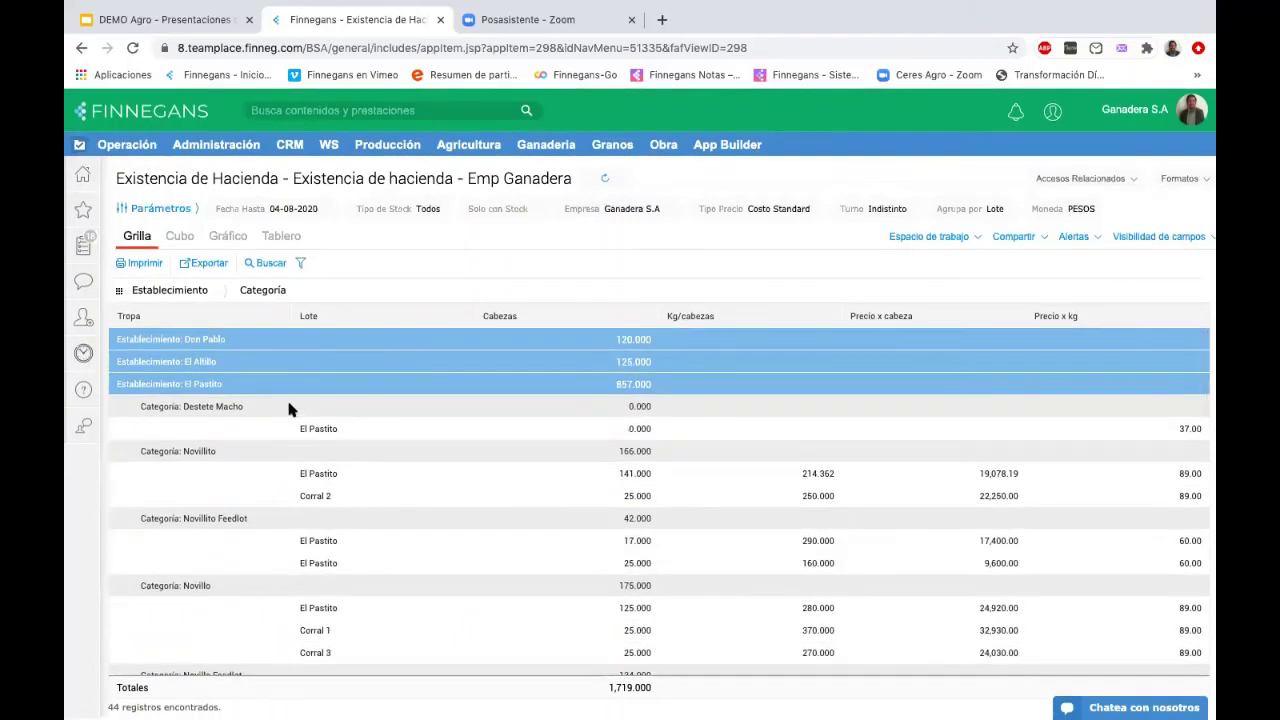
- Collapse all the category groups to their subtotals, and collapse the El Pastito establishment
left_click(286, 409)
left_click(280, 425)
left_click(288, 452)
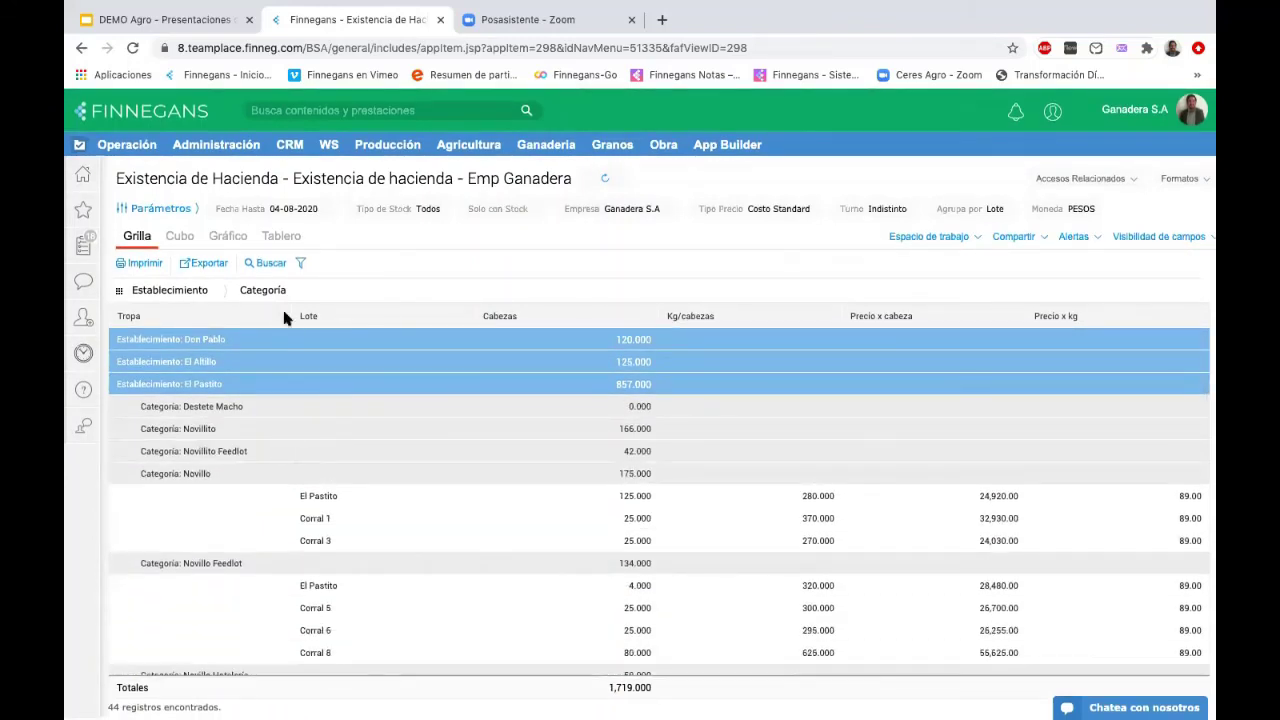
left_click(268, 290)
left_click(281, 366)
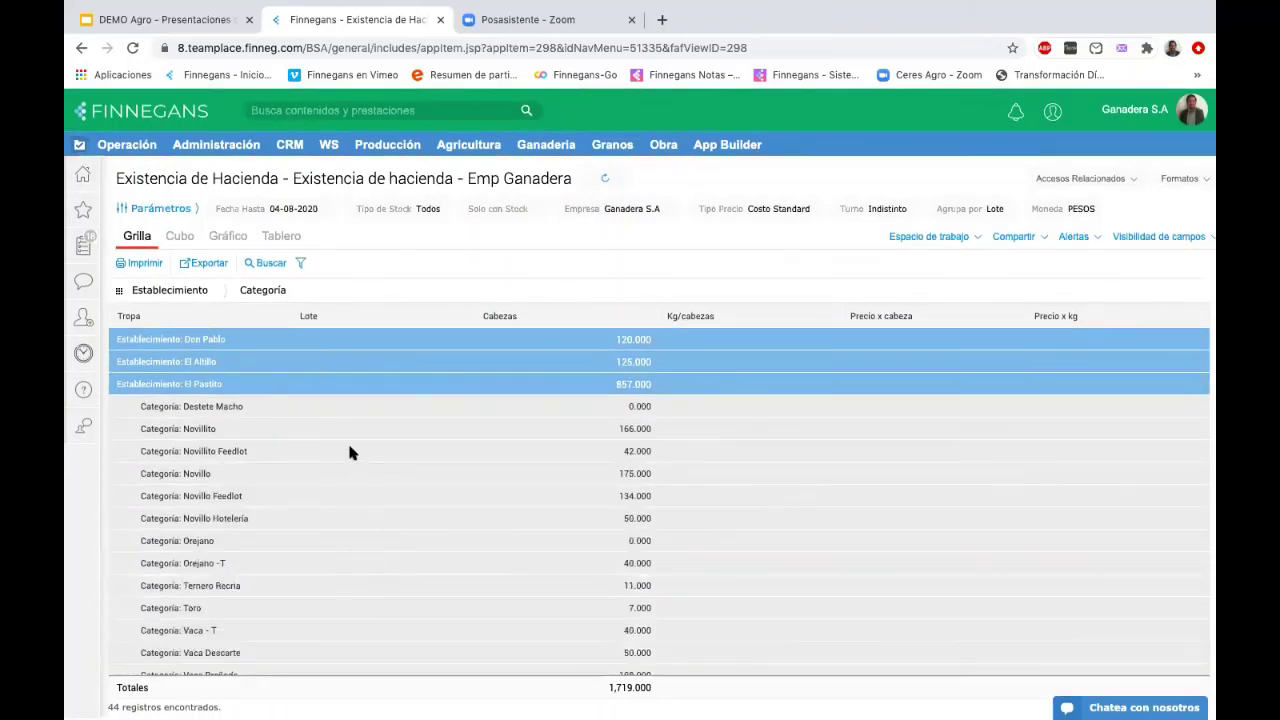
left_click(325, 390)
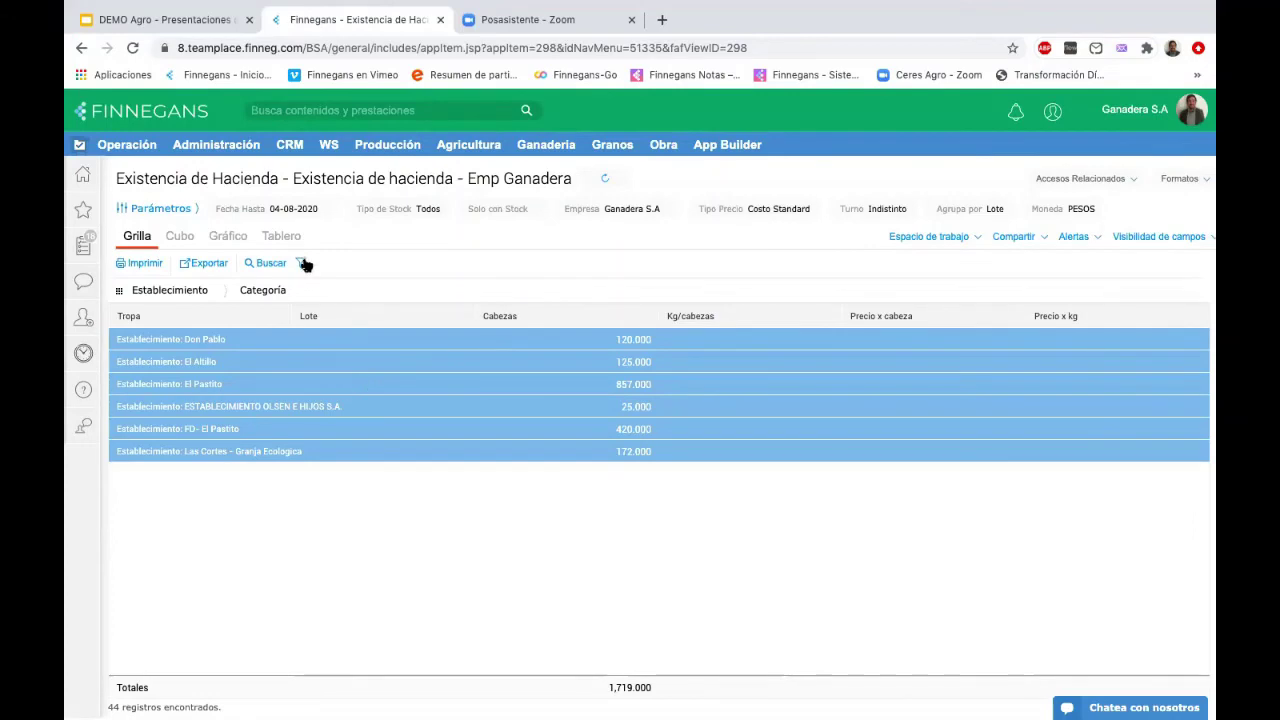
- Open the livestock Planilla de Hacienda report and set Ver por to Establecimiento
left_click(535, 145)
left_click(372, 440)
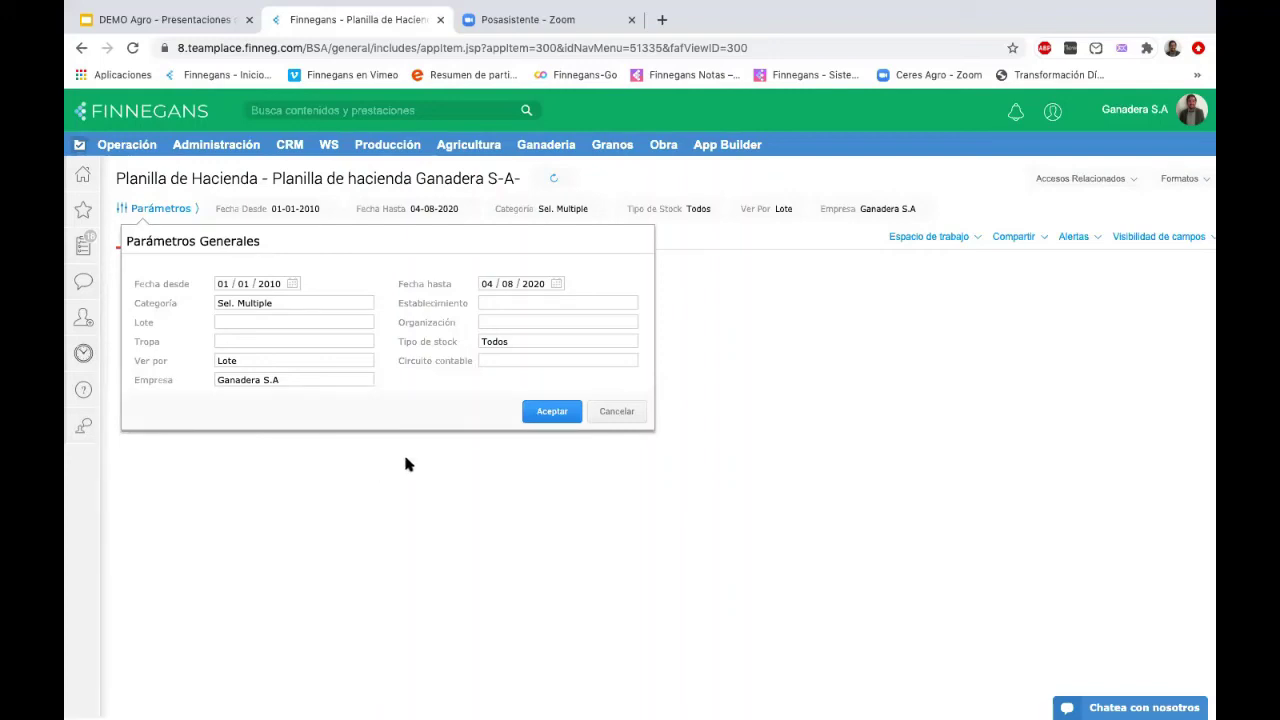
left_click(288, 362)
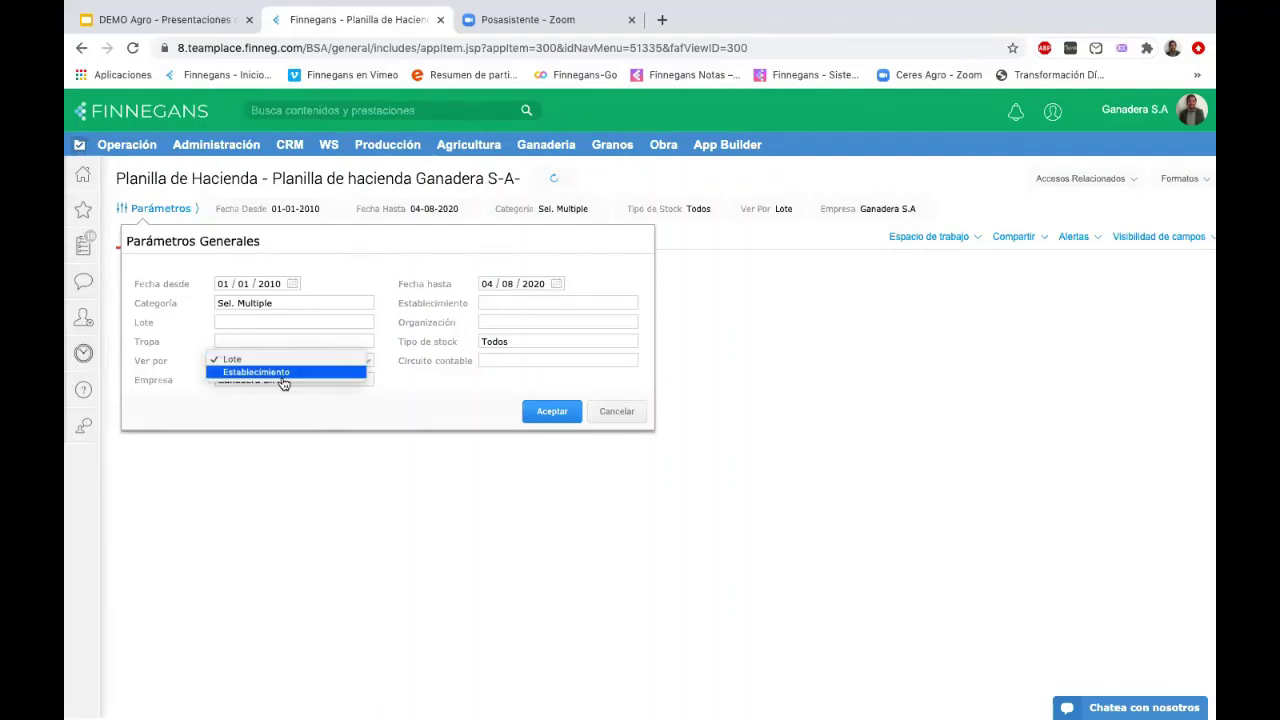
left_click(284, 372)
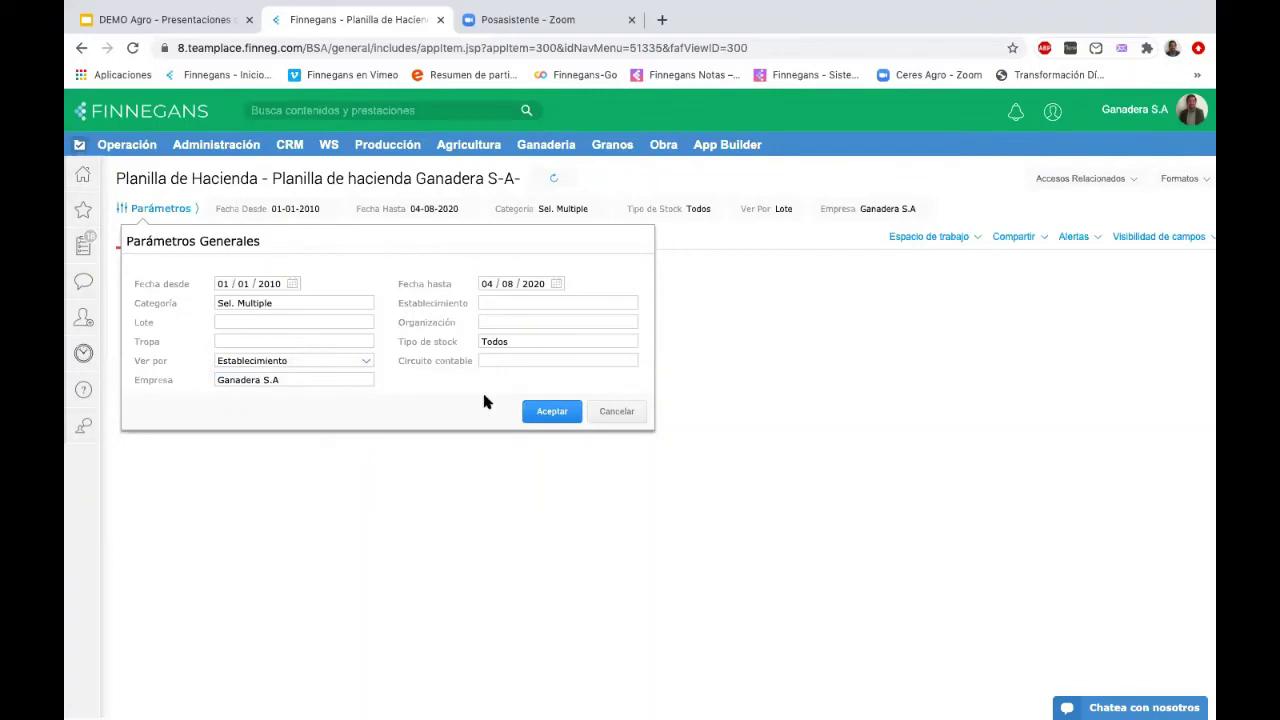
- Check the Bovinos de Carne branch of the category tree without changing the selection, and run the Planilla de Hacienda report
left_click(363, 303)
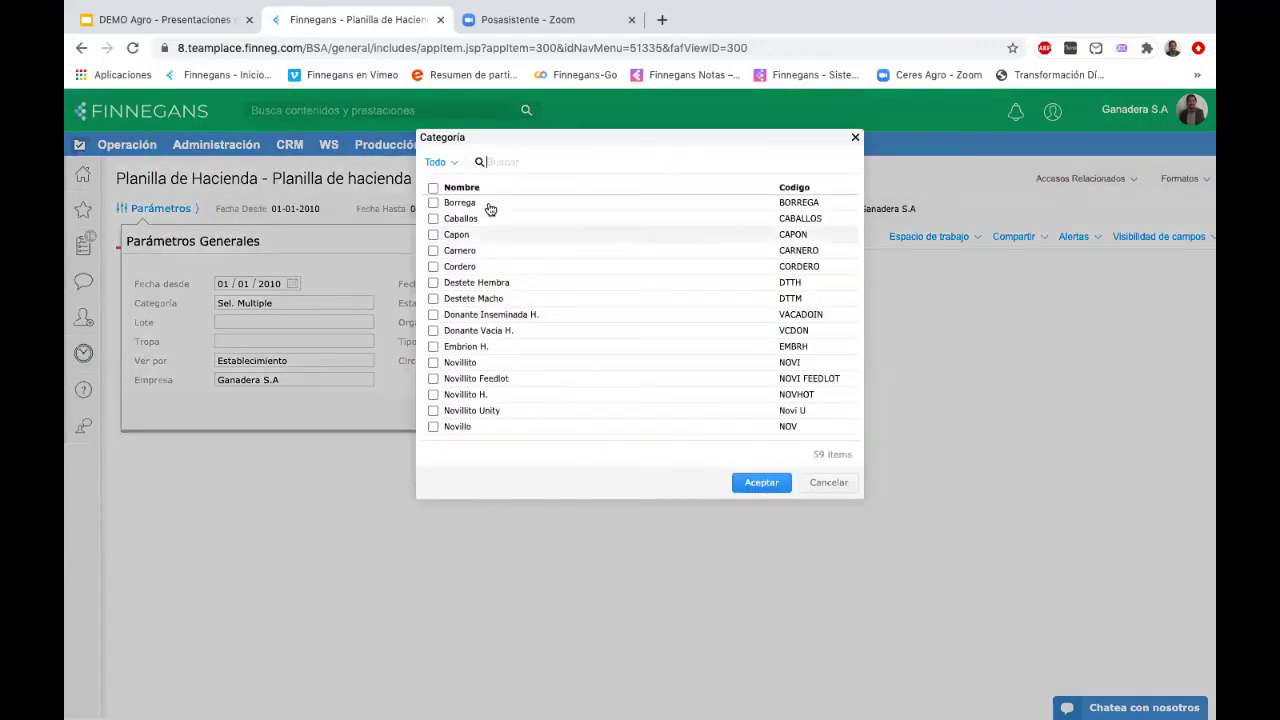
left_click(435, 162)
left_click(437, 193)
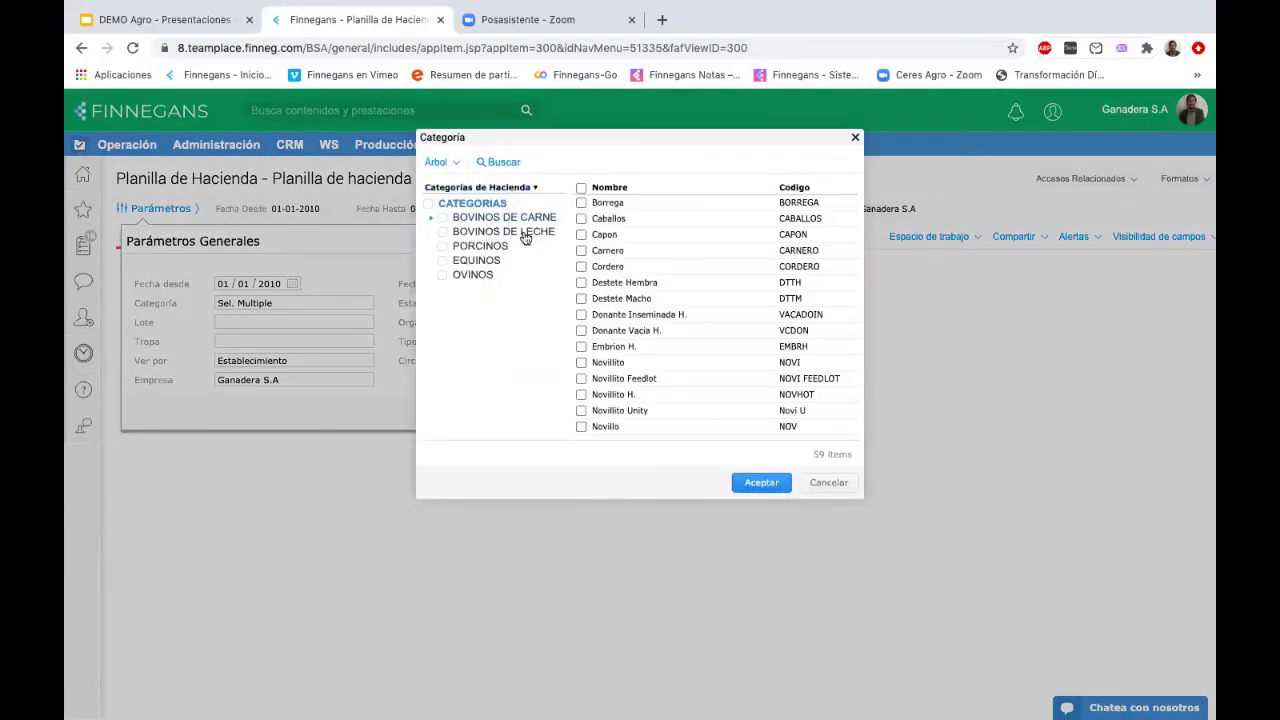
left_click(431, 217)
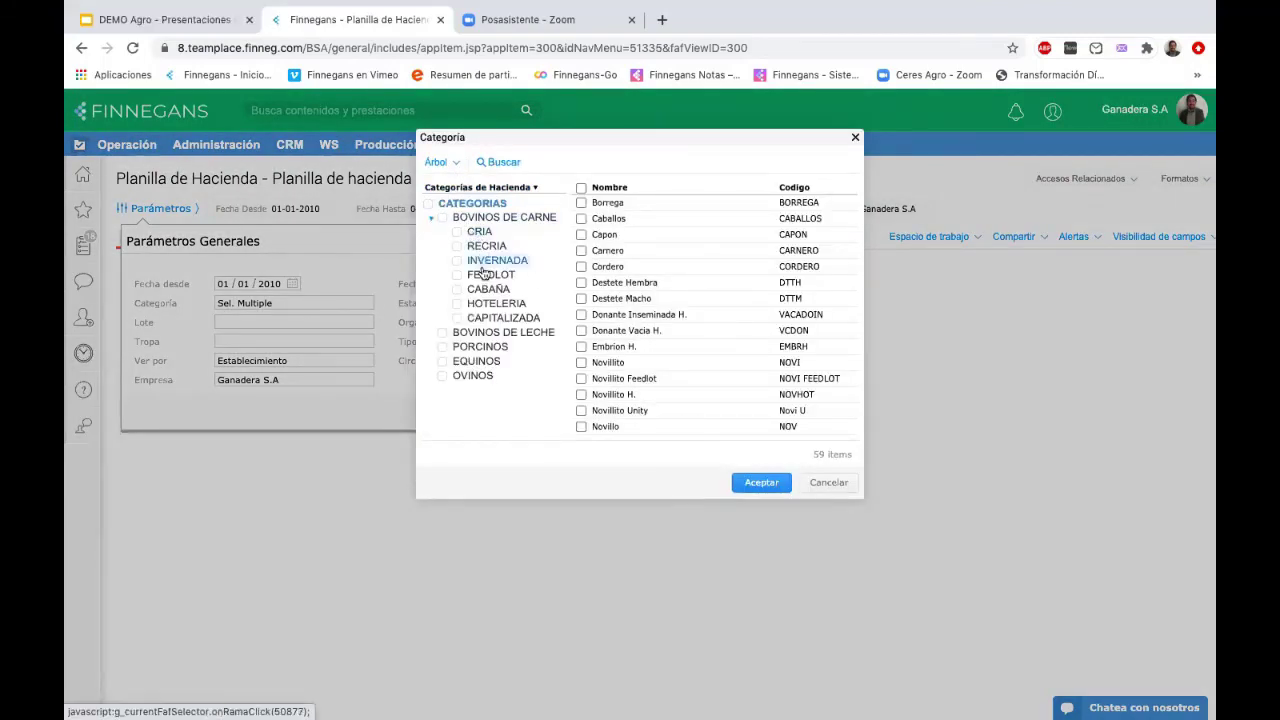
left_click(833, 485)
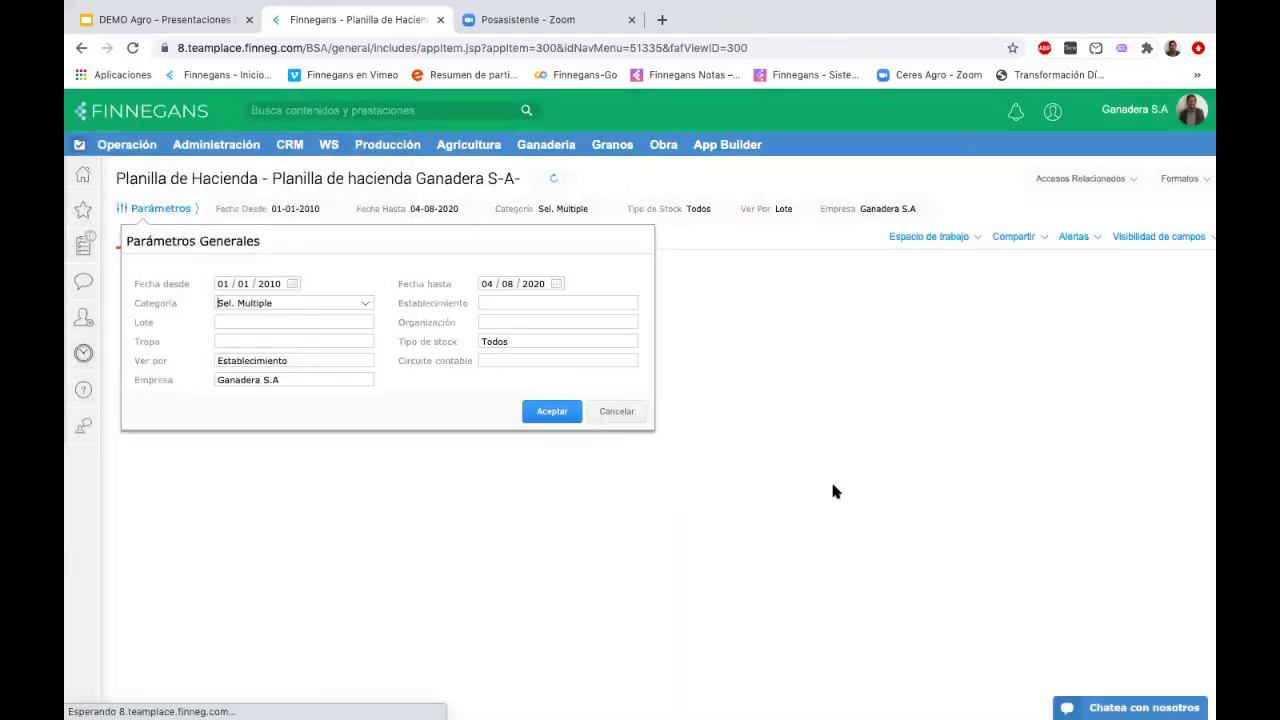
left_click(545, 412)
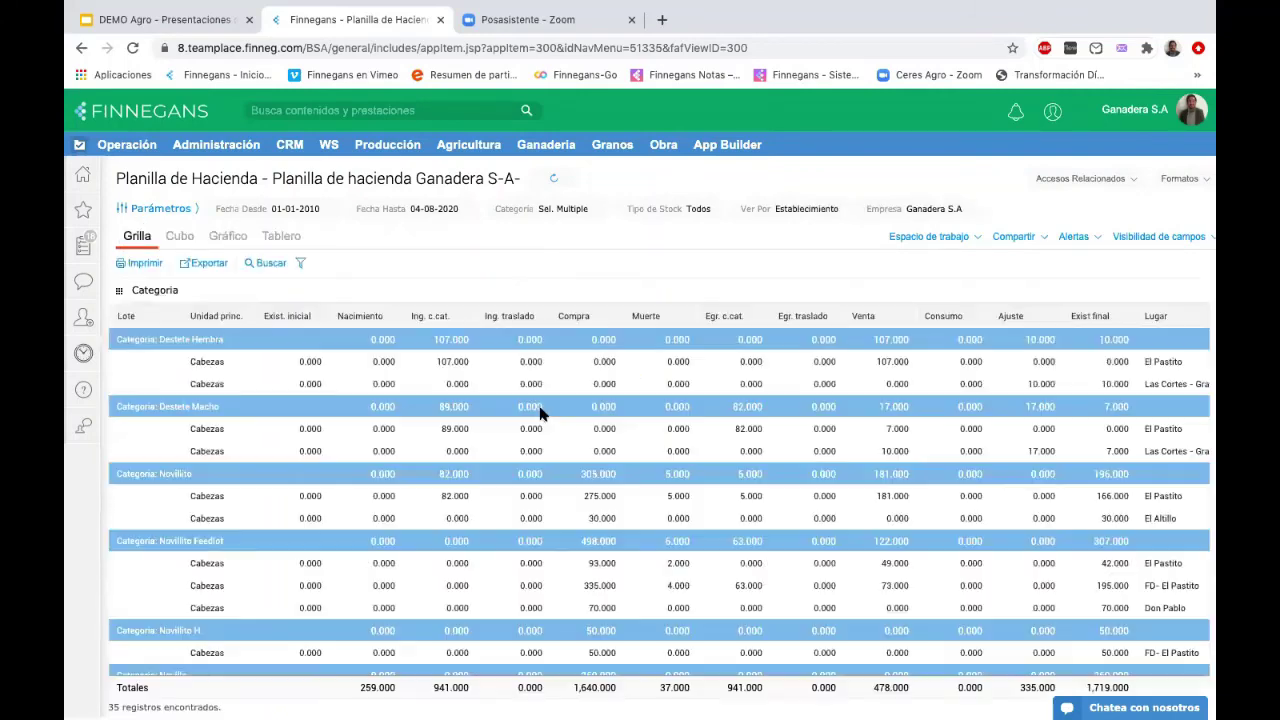
- Generate the report's printable version in the Planilla de Hacienda format and enlarge its preview
left_click(146, 264)
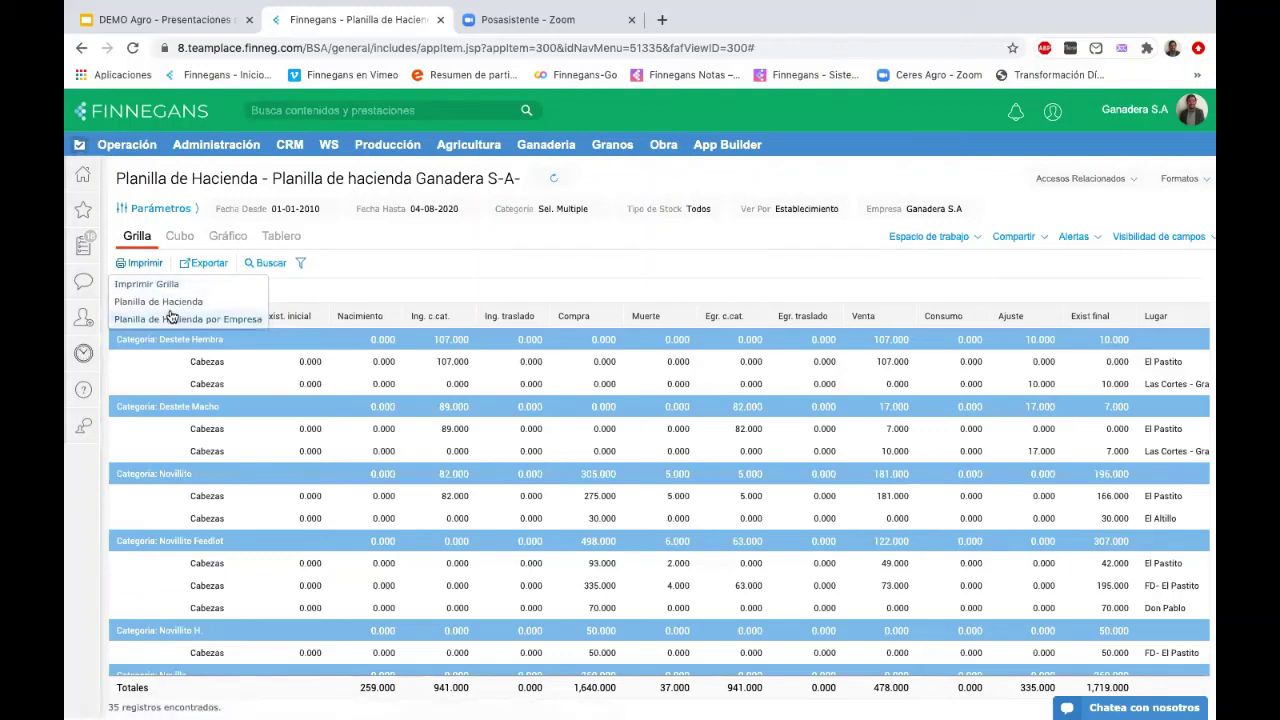
left_click(171, 308)
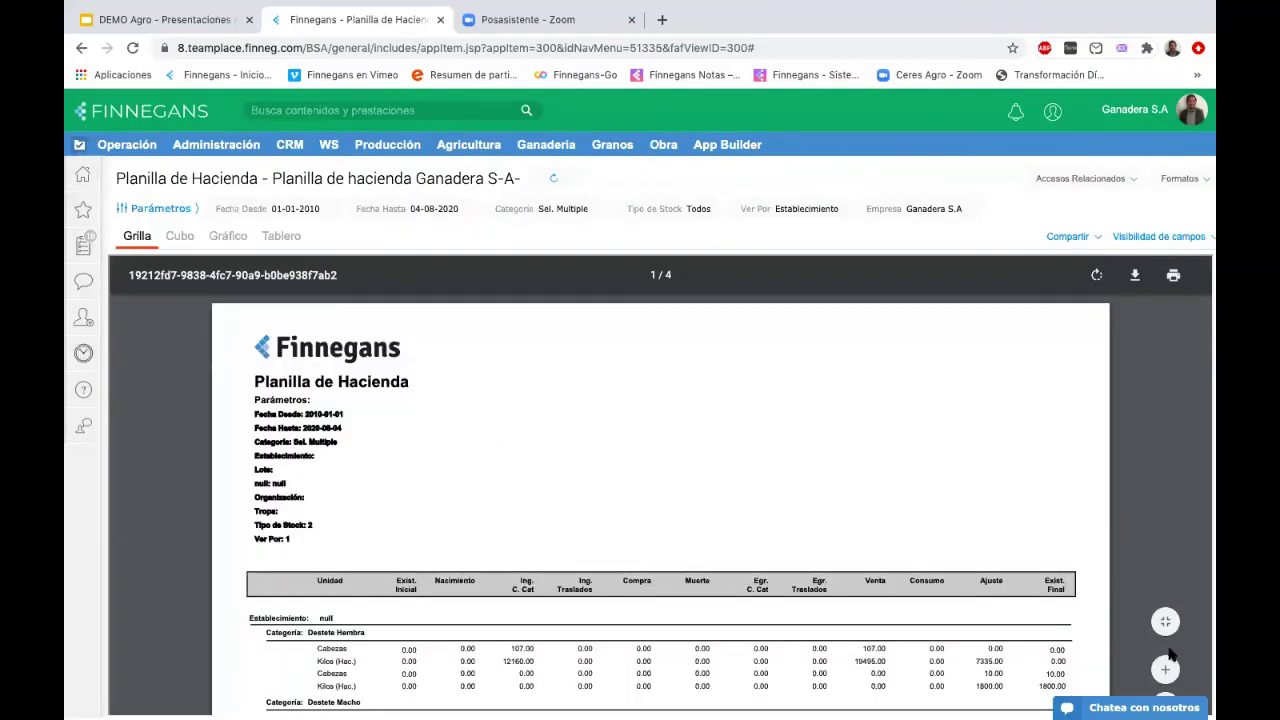
left_click(1167, 668)
left_click(1168, 668)
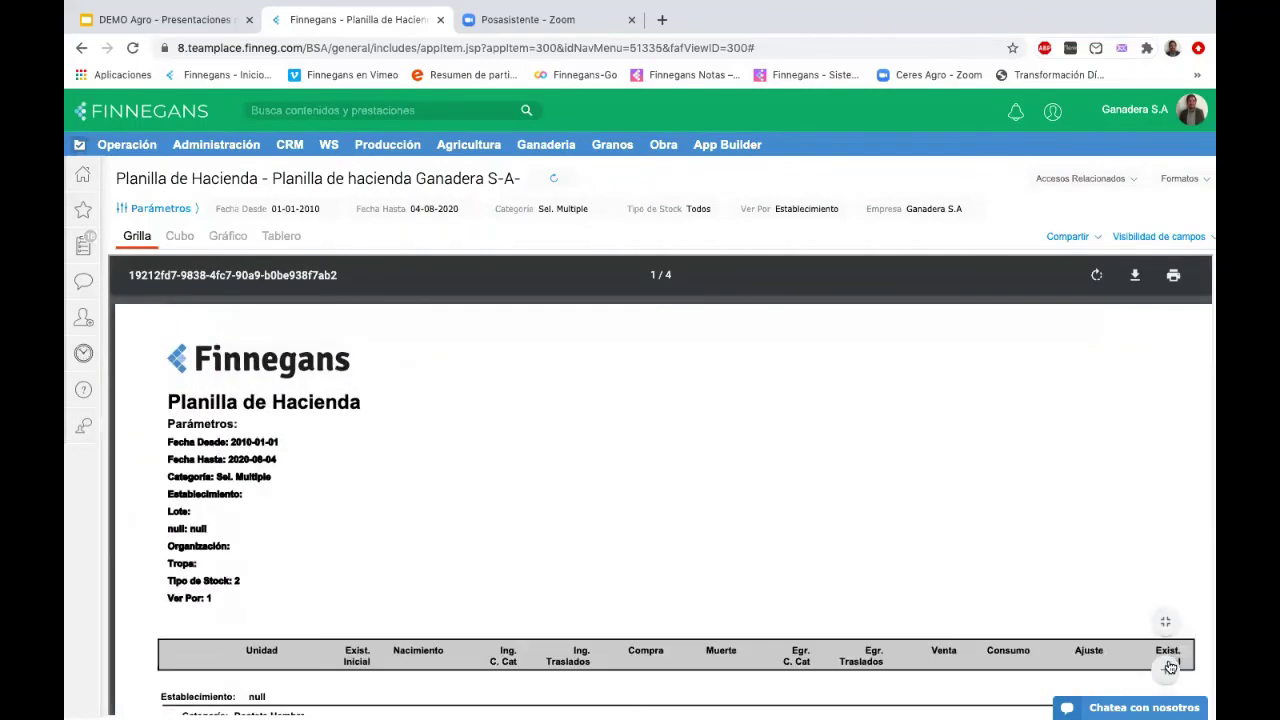
- Examine the printable Planilla de Hacienda's movements of heads and kilos by category, through to the totals on the last page
scroll(960, 543, "down", 3)
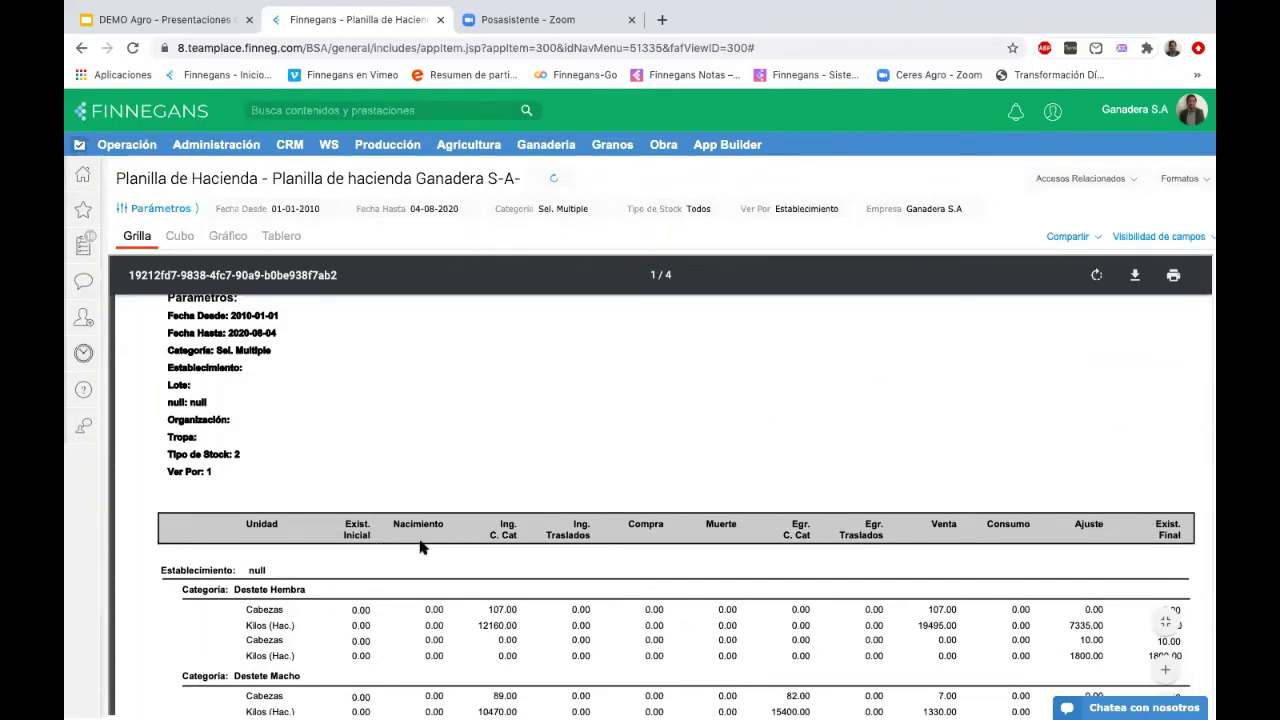
scroll(420, 547, "down", 3)
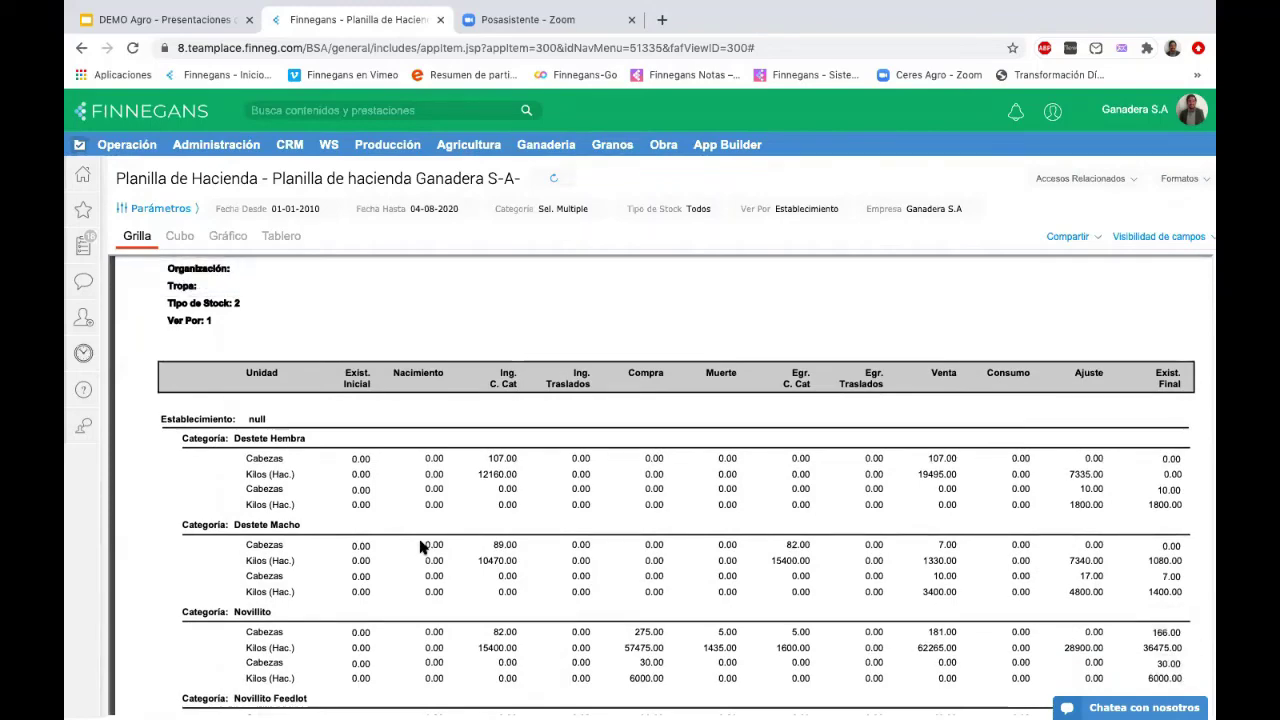
scroll(420, 547, "down", 4)
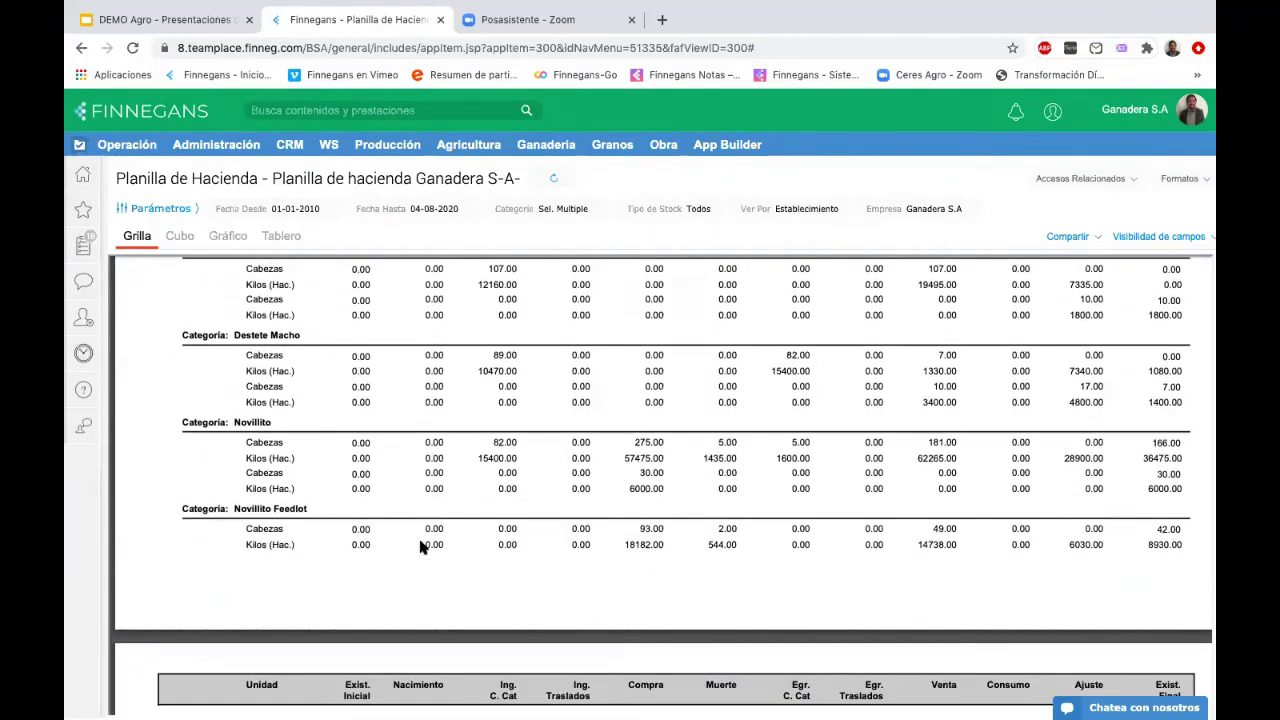
scroll(420, 547, "down", 7)
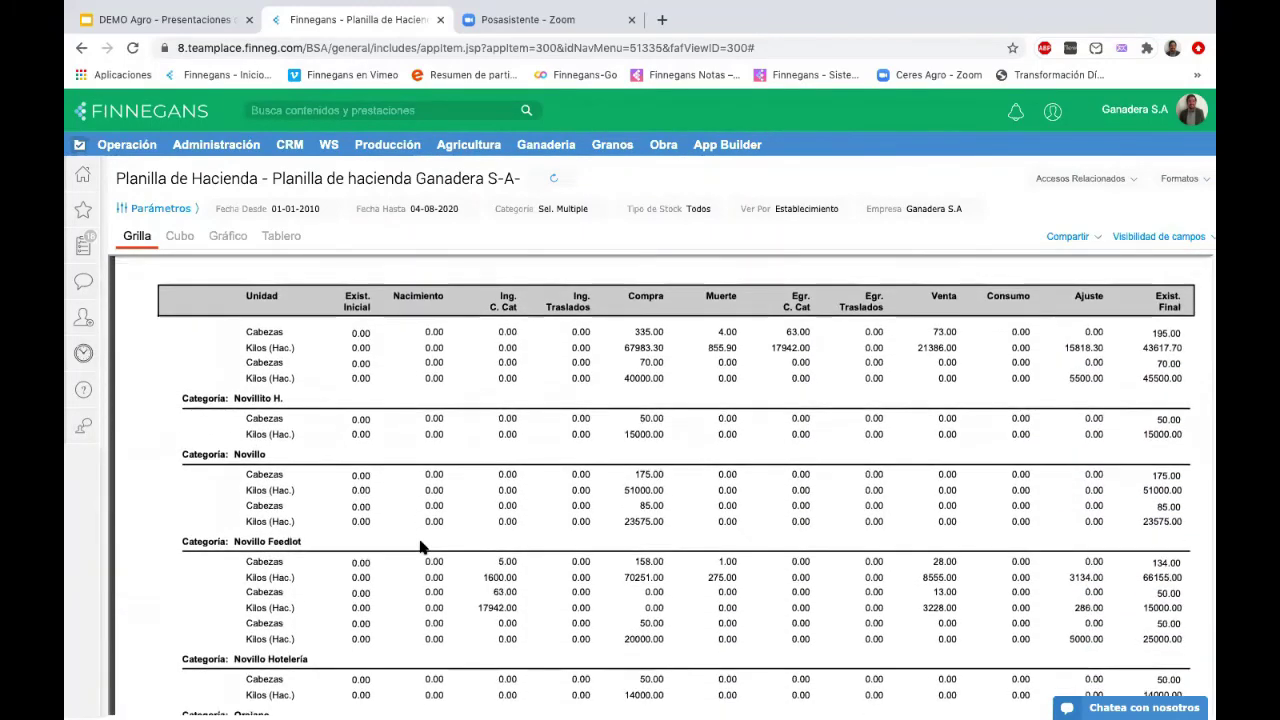
scroll(420, 547, "down", 6)
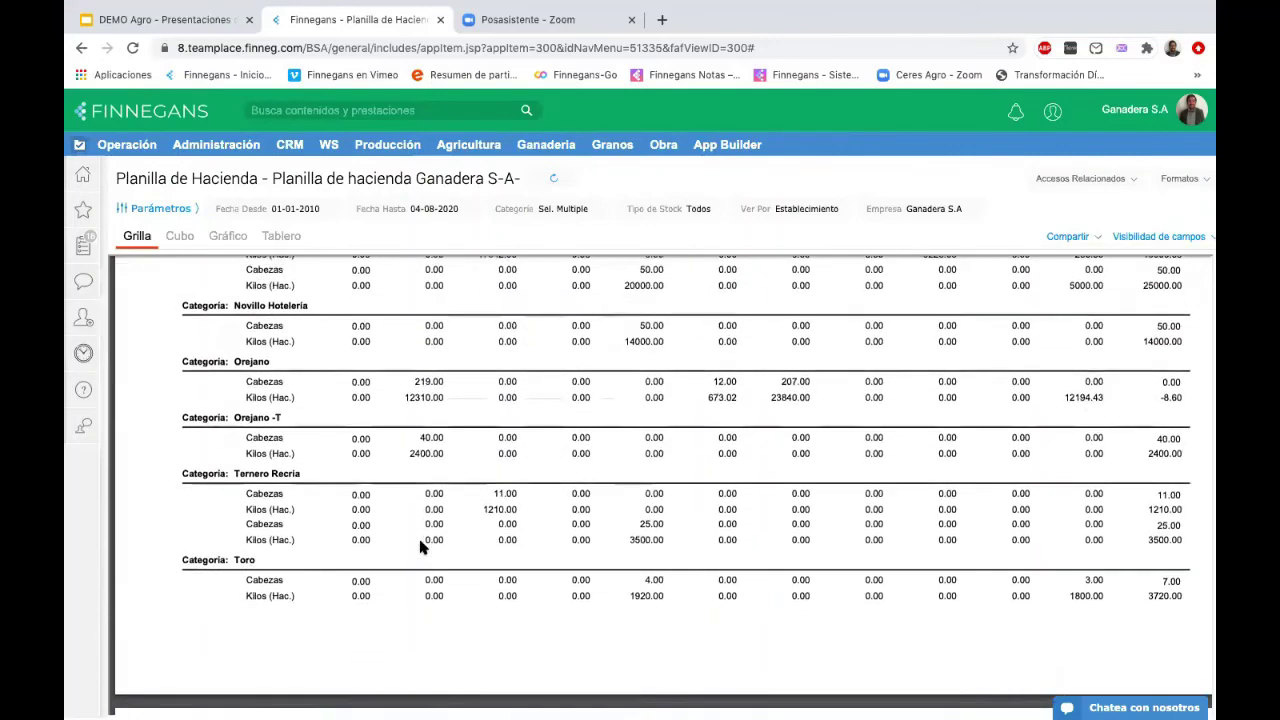
scroll(420, 547, "down", 5)
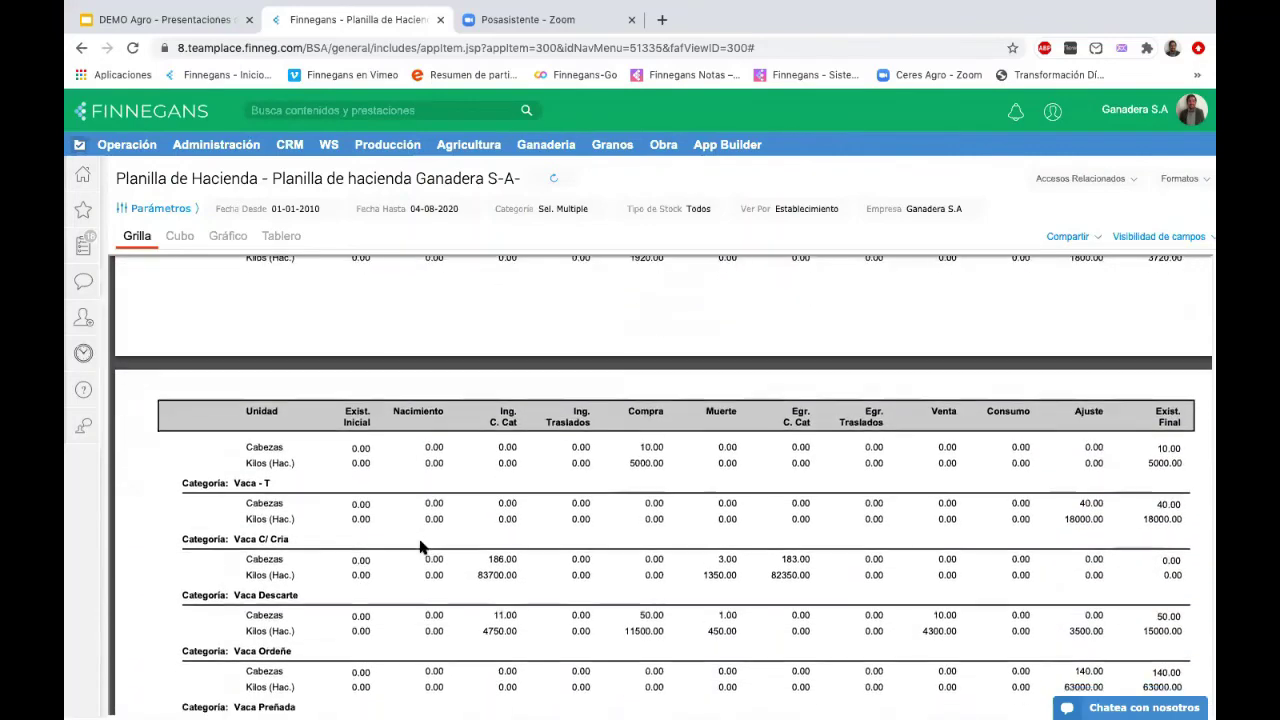
scroll(420, 547, "down", 3)
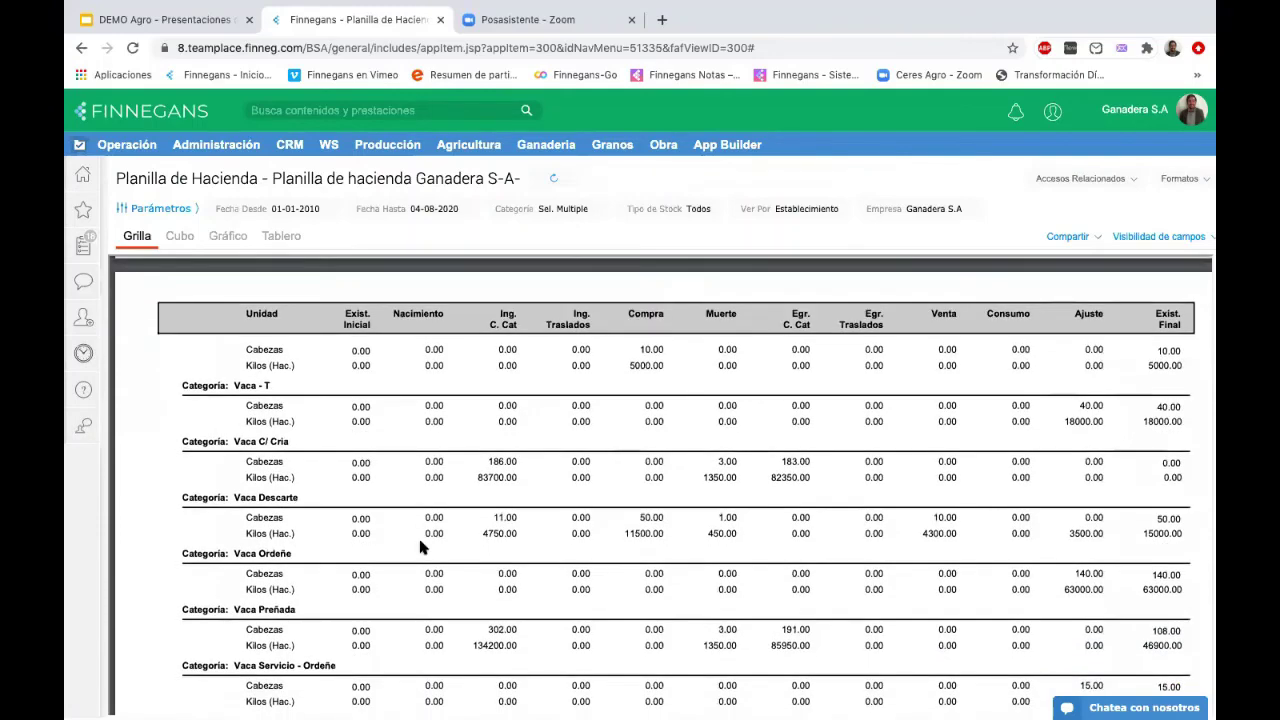
scroll(420, 547, "down", 5)
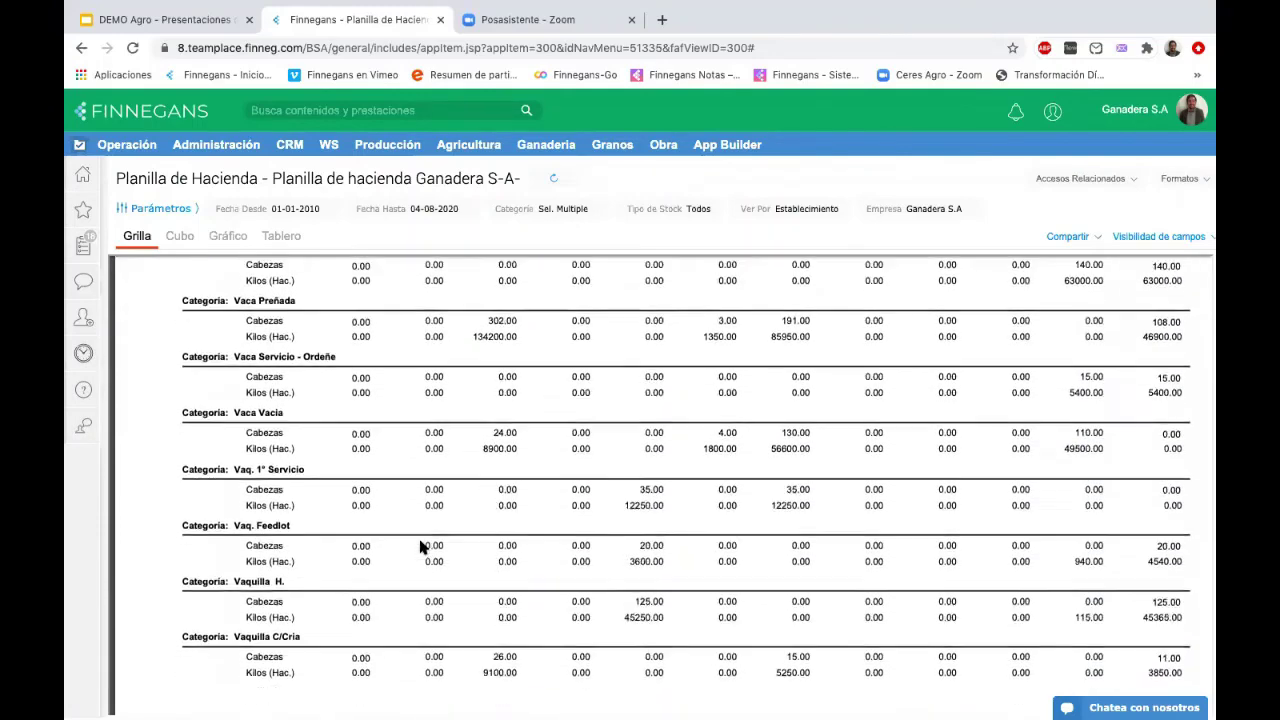
scroll(420, 547, "down", 3)
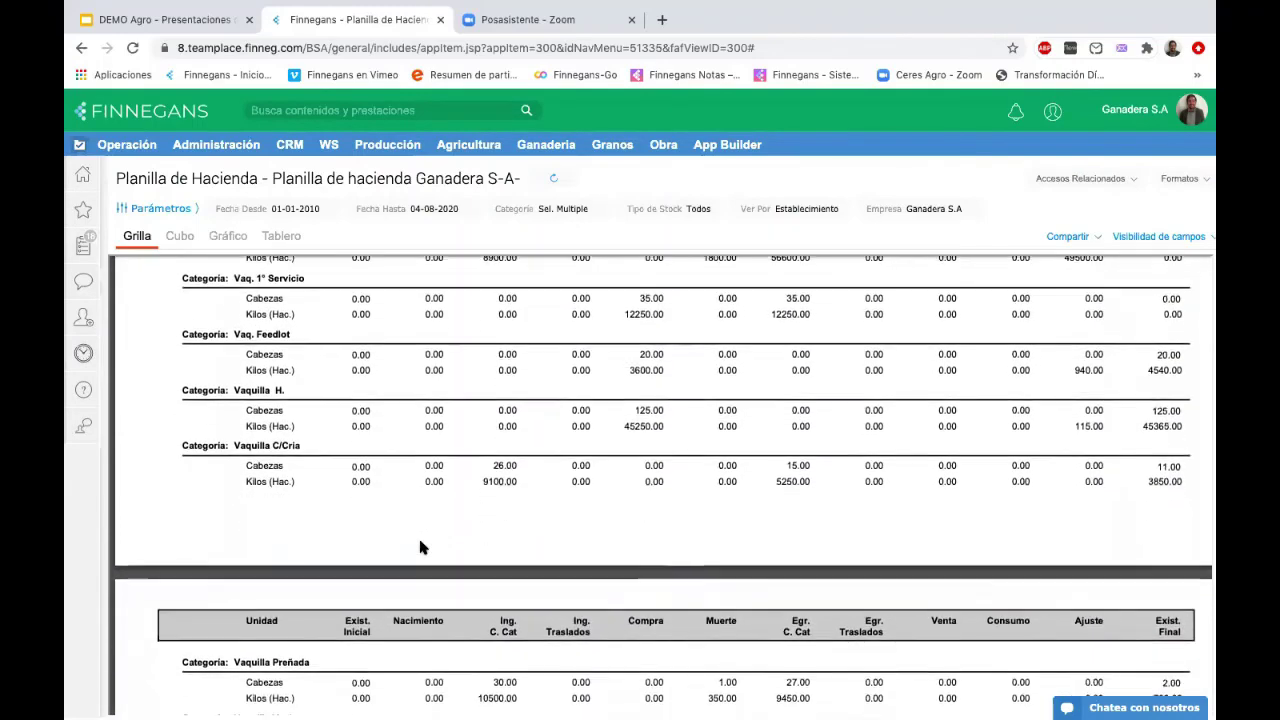
scroll(420, 547, "down", 4)
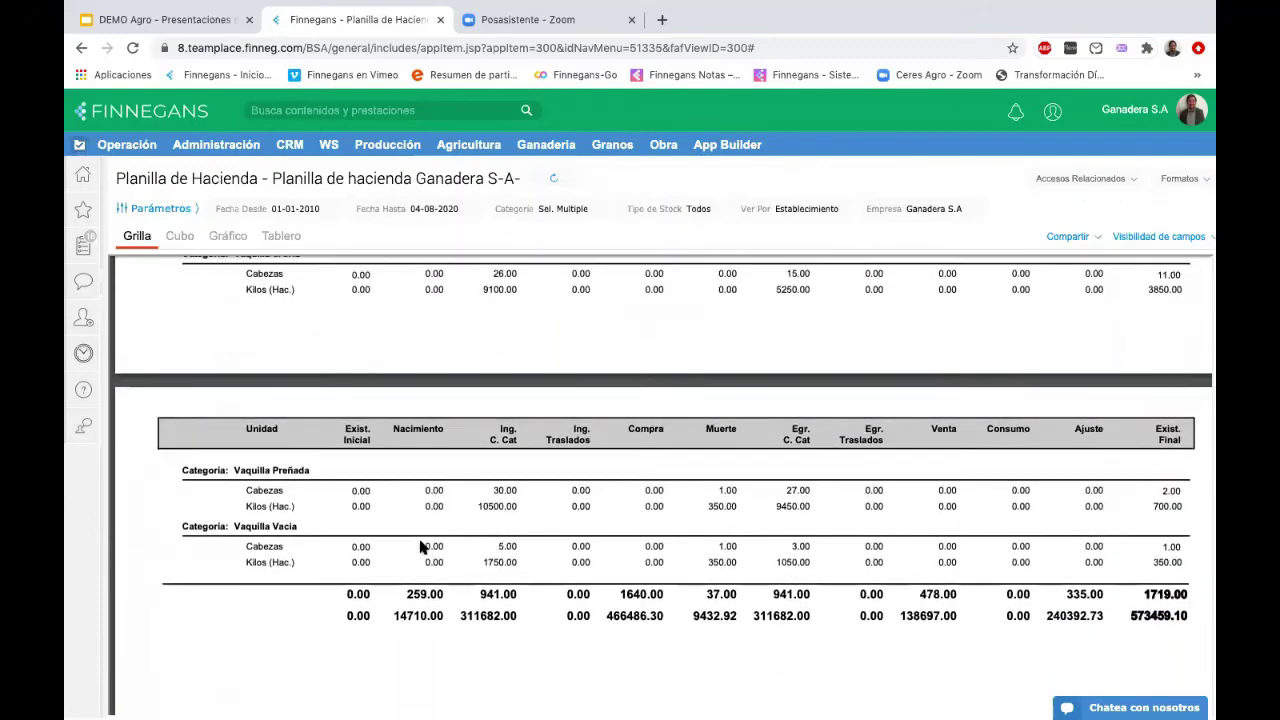
scroll(420, 547, "down", 10)
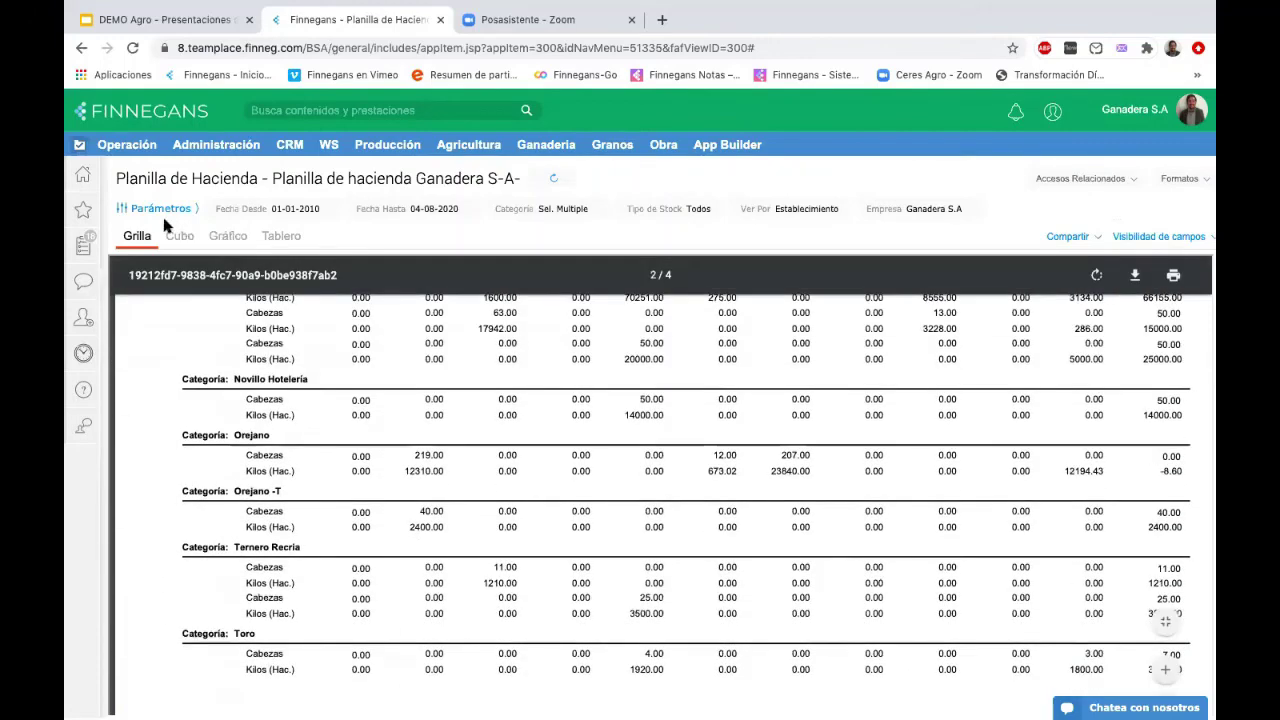
- Rerun the Planilla de Hacienda with Ver por set to Establecimiento, and generate its printable version broken down by company and establishment
left_click(137, 242)
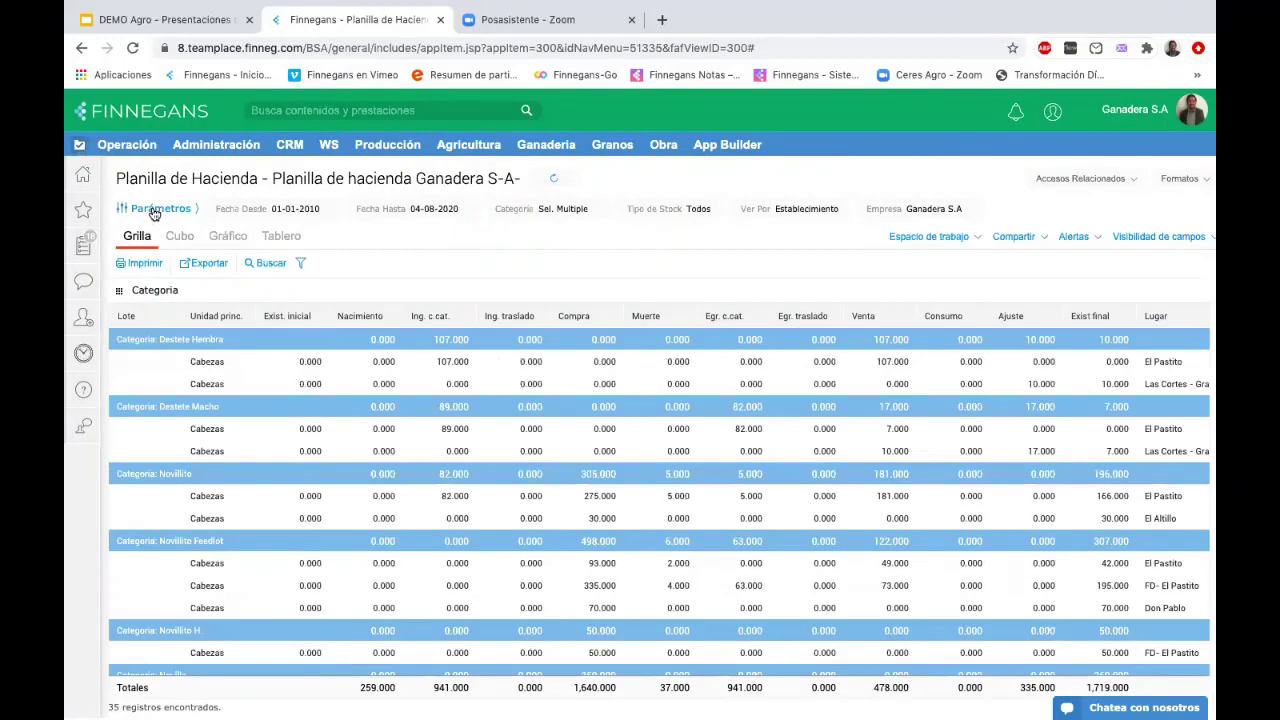
left_click(157, 209)
left_click(250, 365)
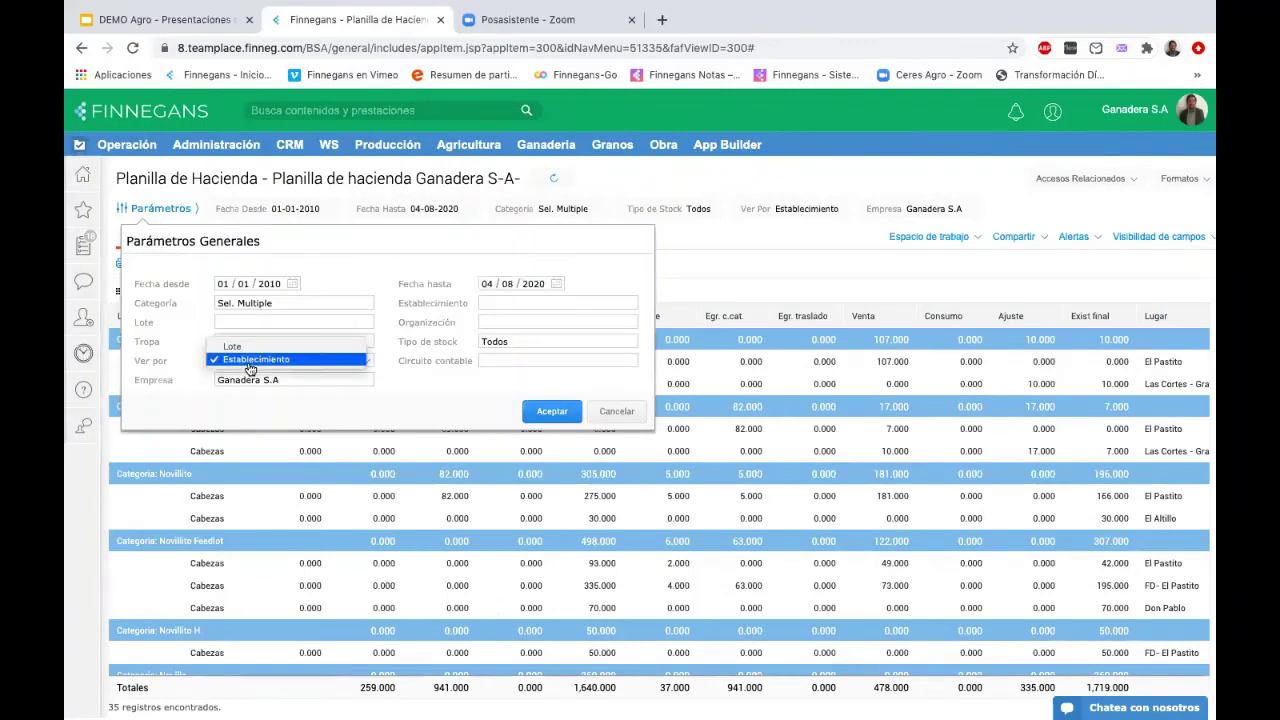
left_click(250, 360)
left_click(551, 411)
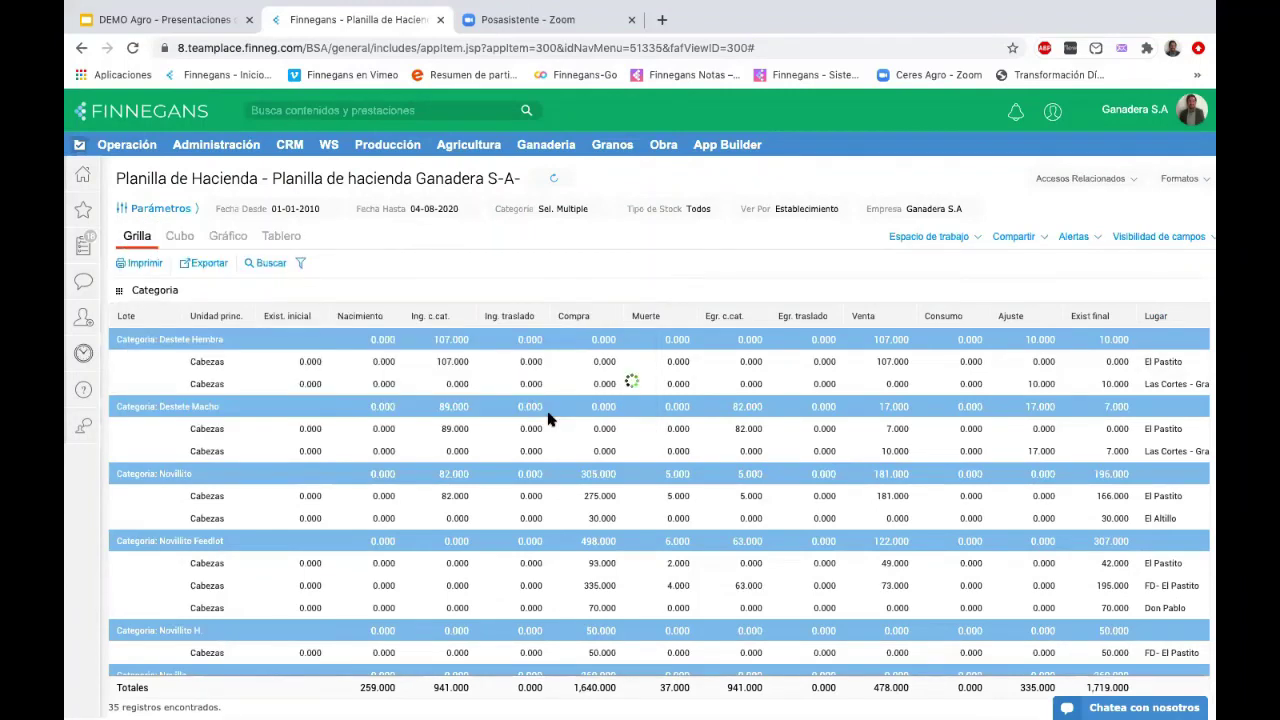
left_click(141, 265)
left_click(150, 312)
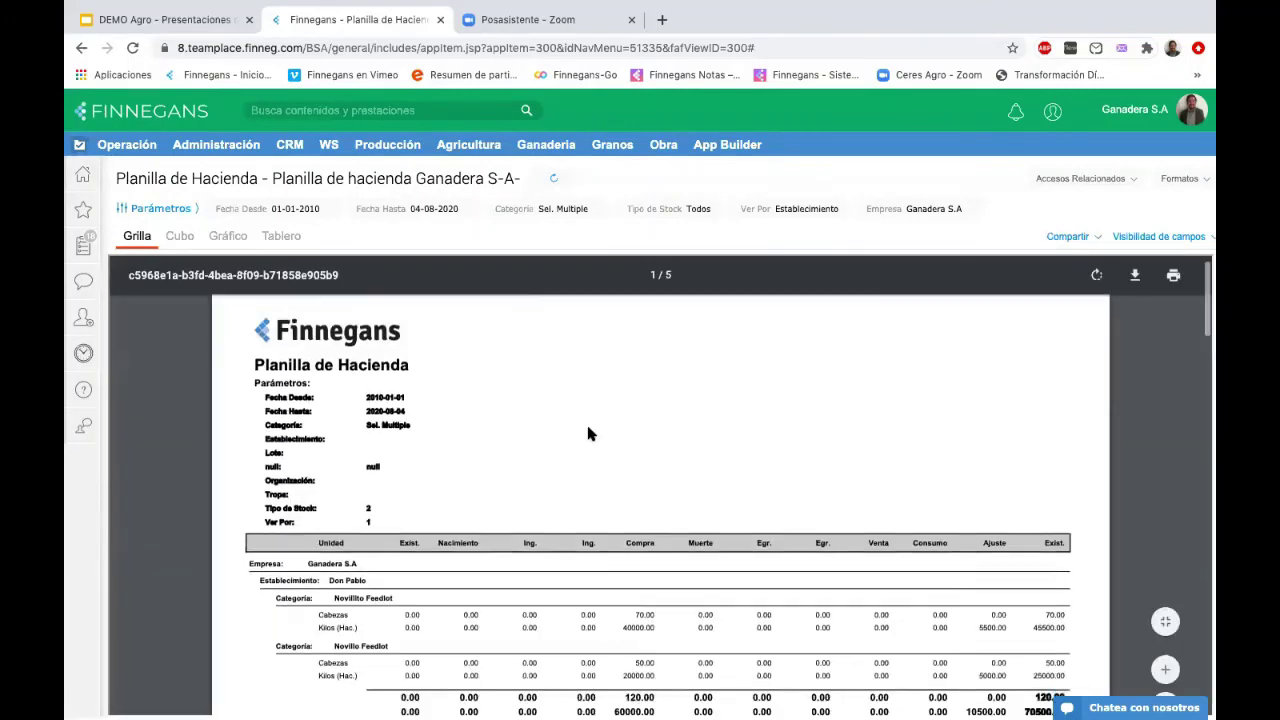
- Examine the printable report's breakdown by establishment under Ganadera S.A, from Don Pablo and El Altillo through El Pastito
scroll(587, 425, "down", 2)
scroll(588, 430, "down", 2)
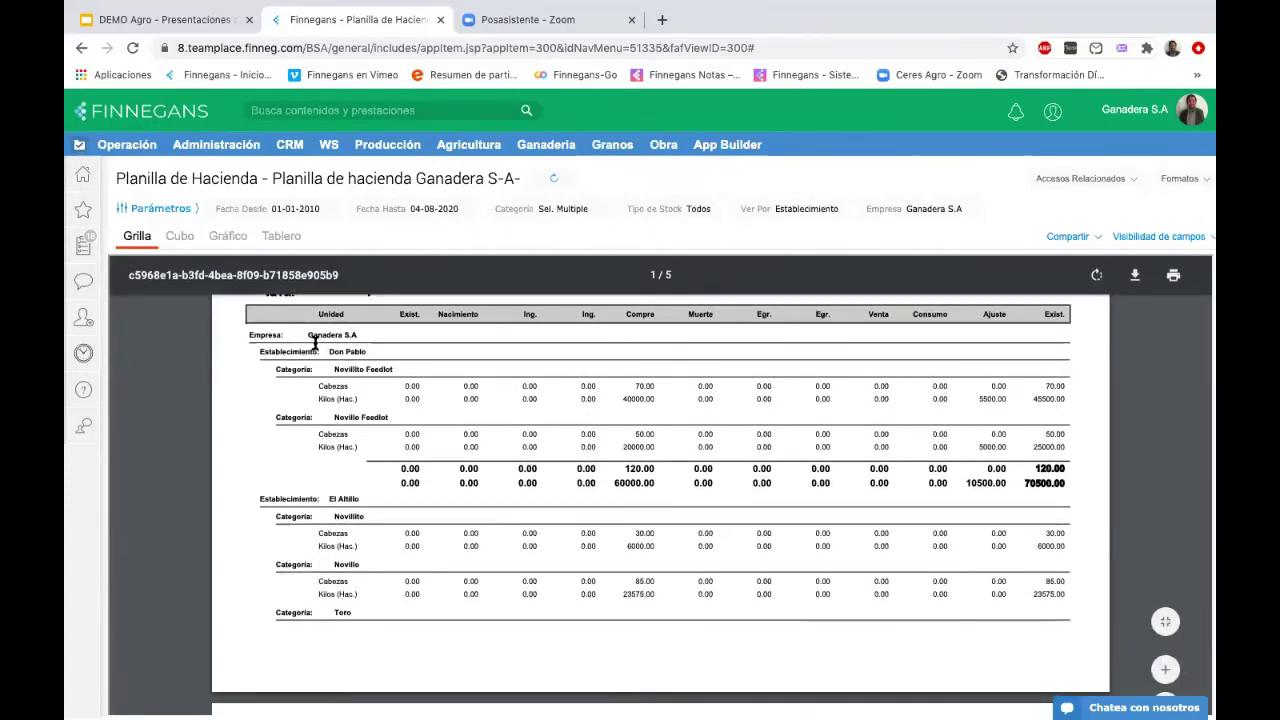
left_click_drag(310, 338, 258, 352)
left_click(356, 352)
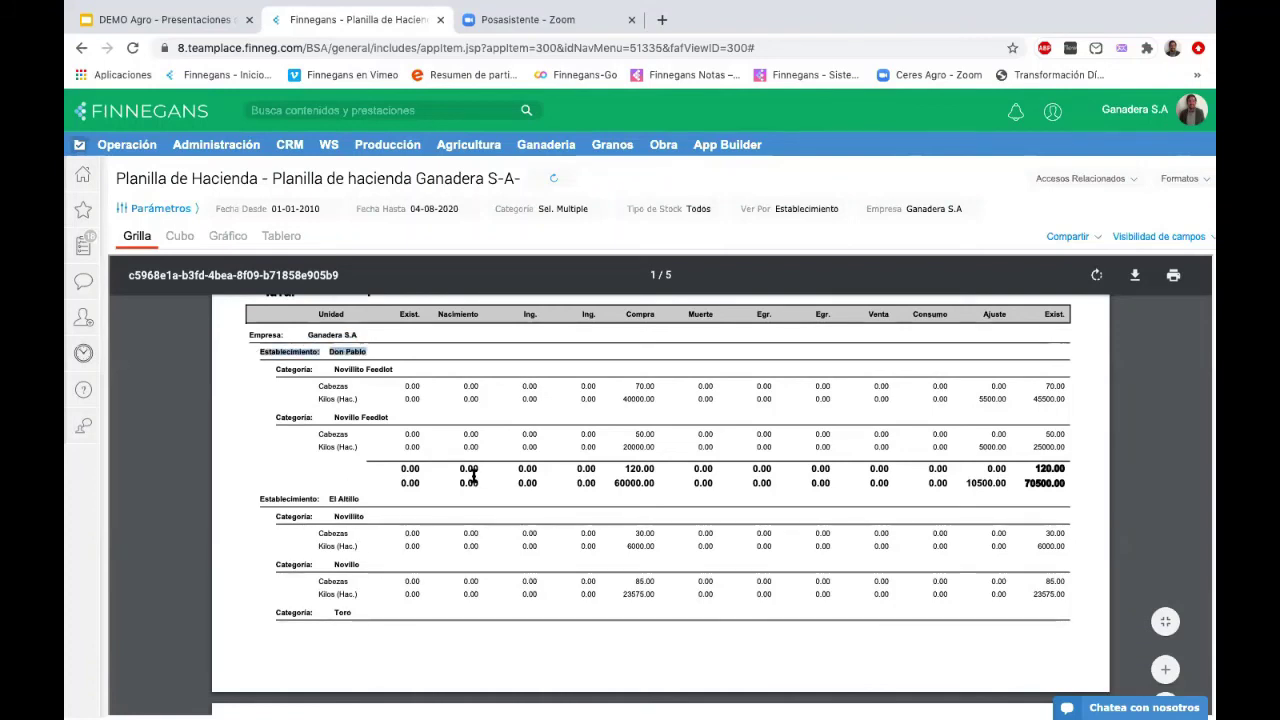
scroll(473, 476, "down", 1)
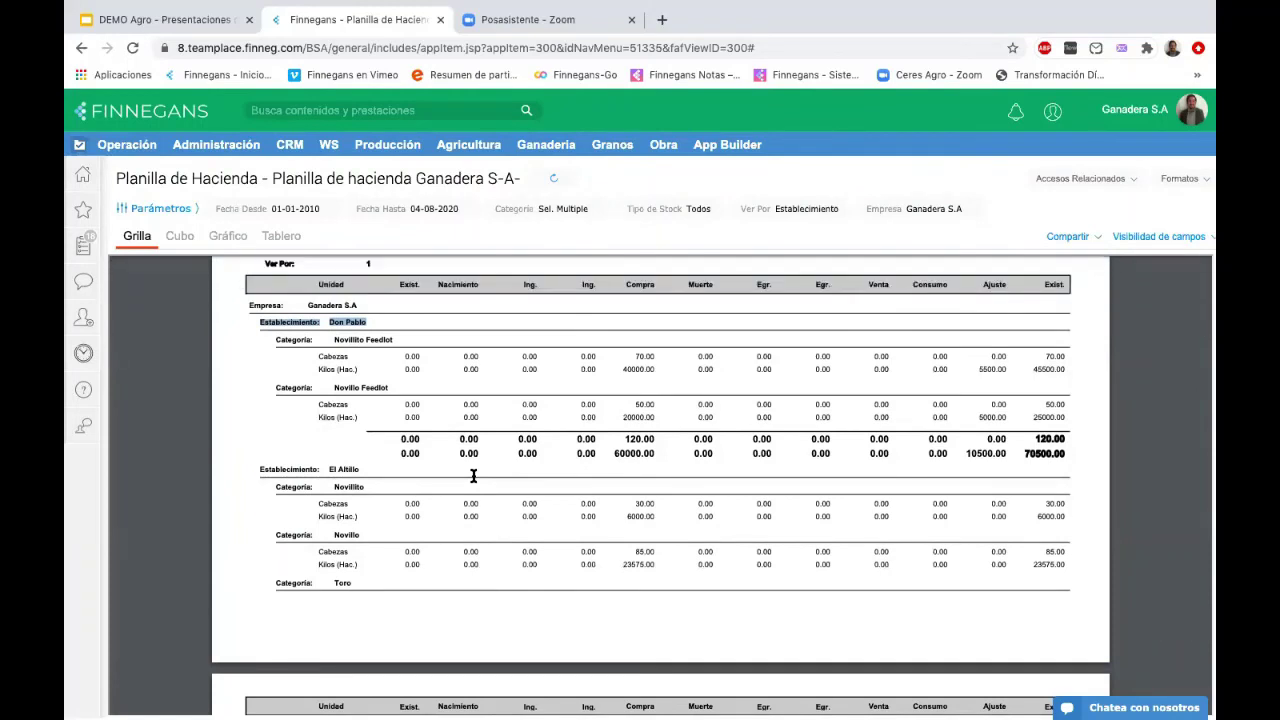
scroll(473, 476, "down", 1)
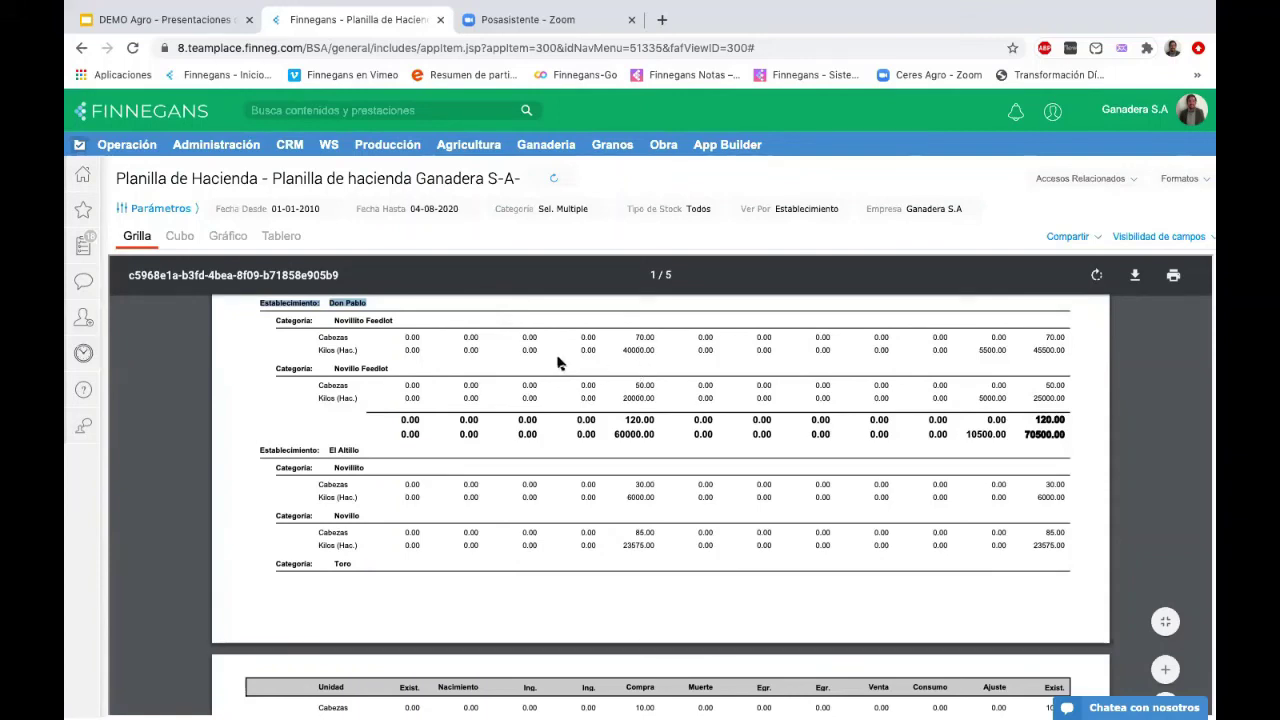
scroll(600, 400, "up", 1)
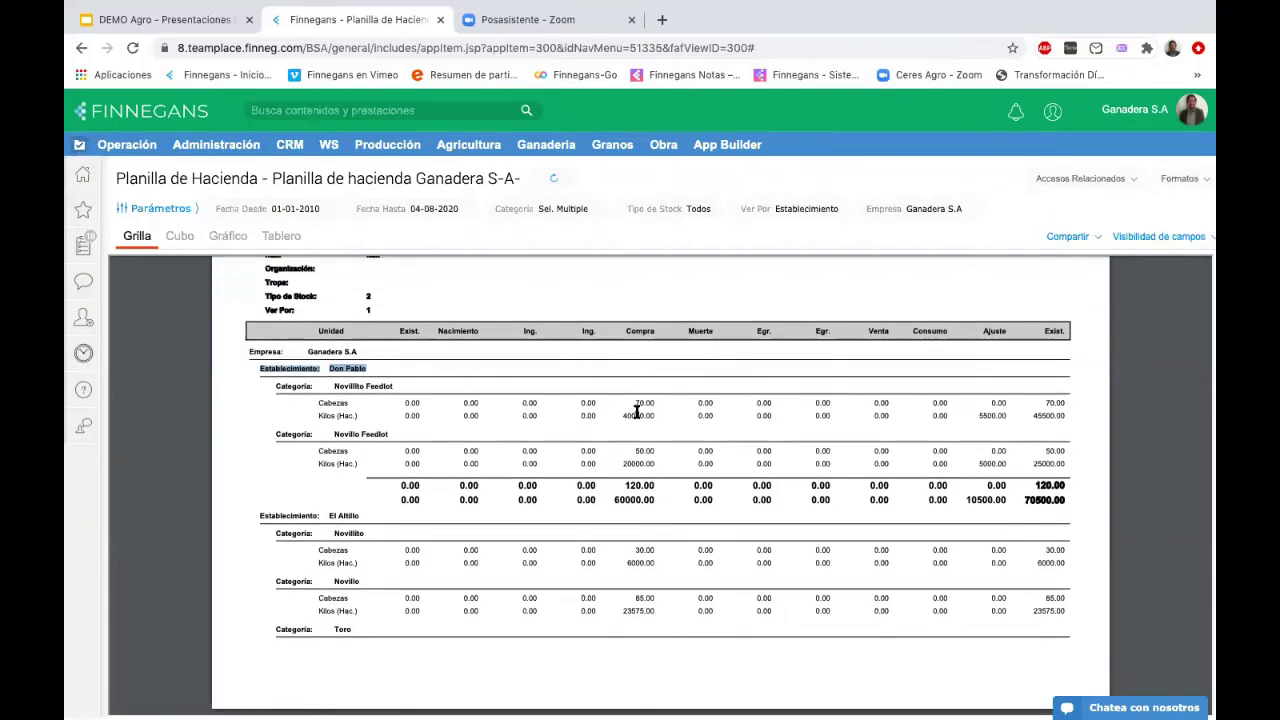
scroll(636, 412, "down", 1)
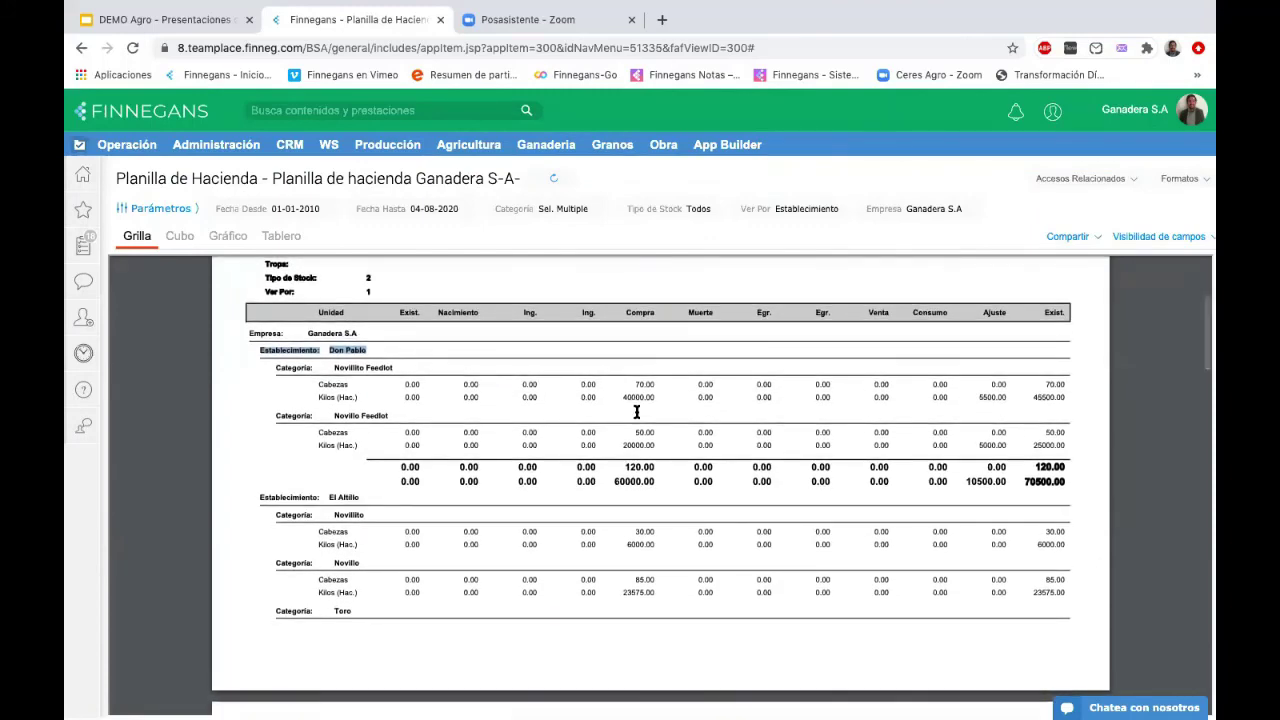
scroll(636, 412, "down", 2)
scroll(636, 412, "down", 5)
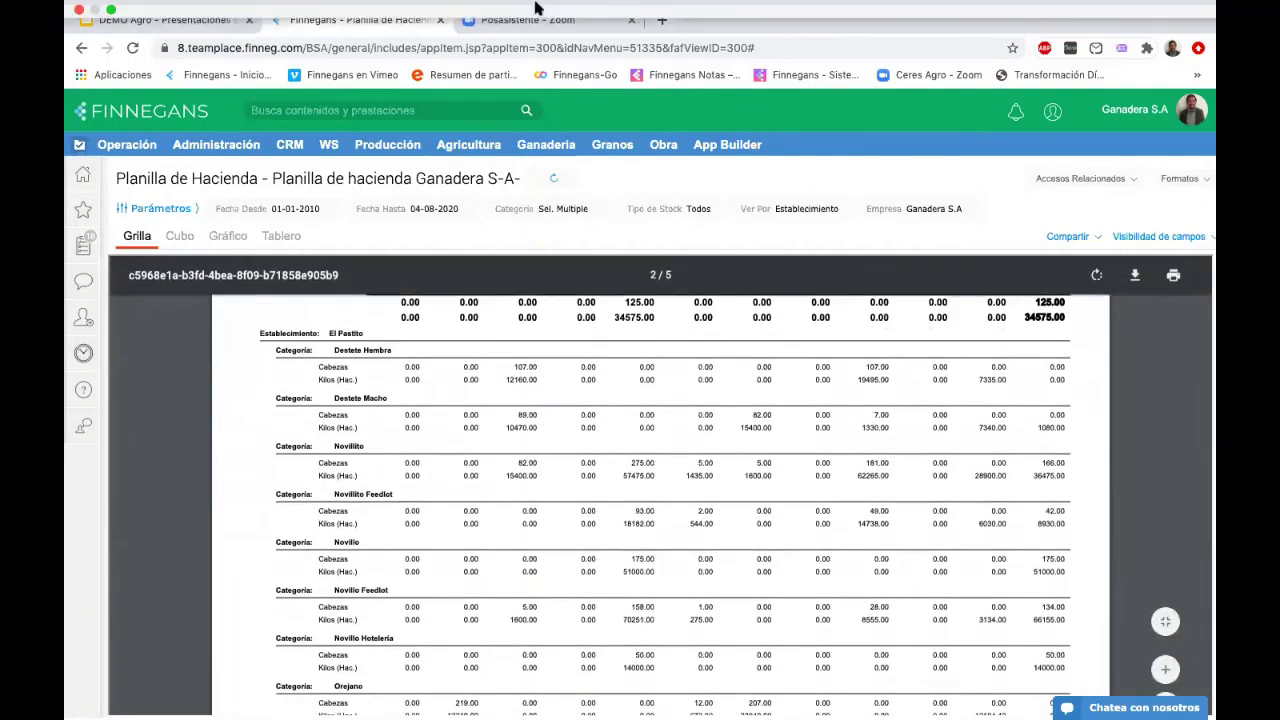
mouse_move(902, 8)
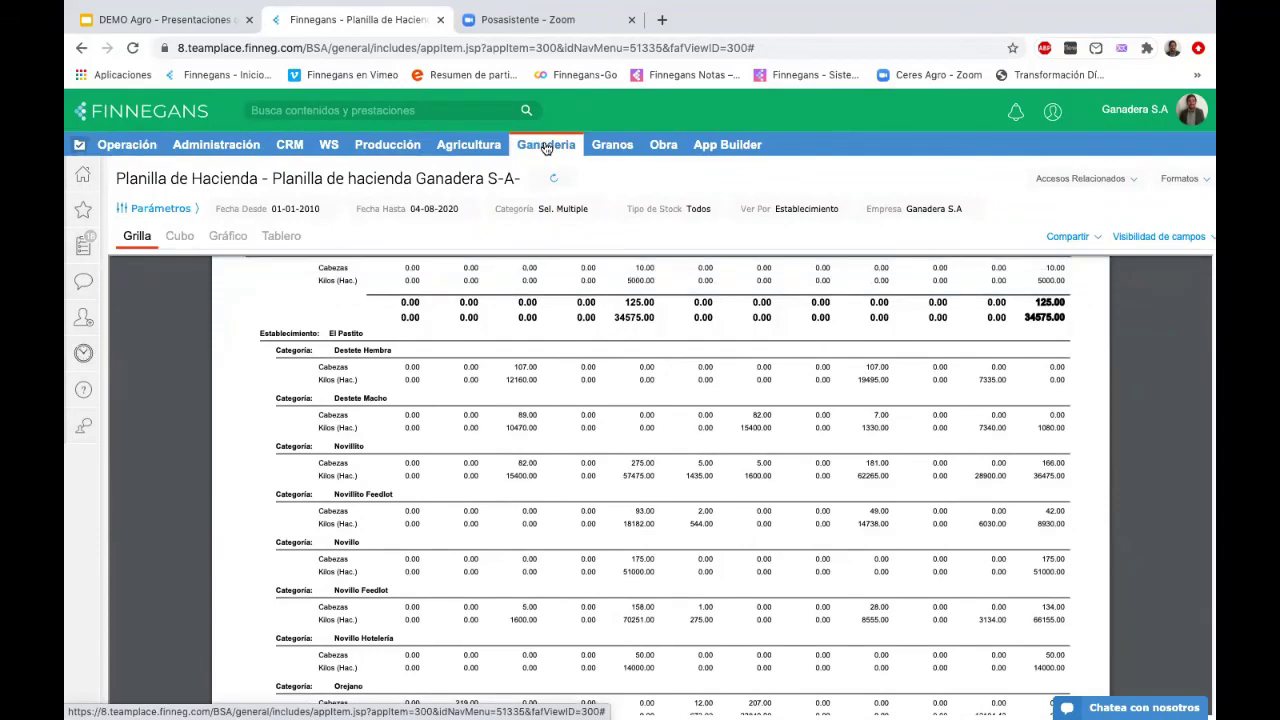
- Open the livestock Tablero de Producción Ganadera and set Fecha desde to 01/04/2016
left_click(546, 148)
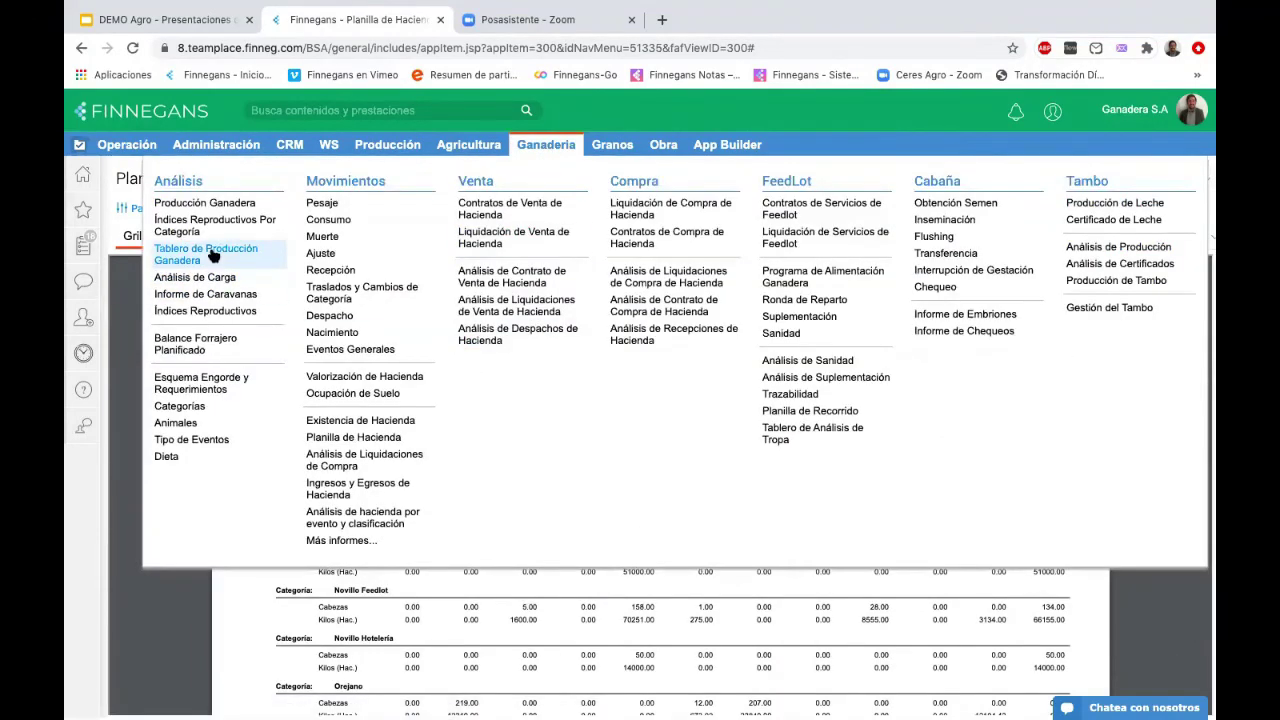
left_click(213, 256)
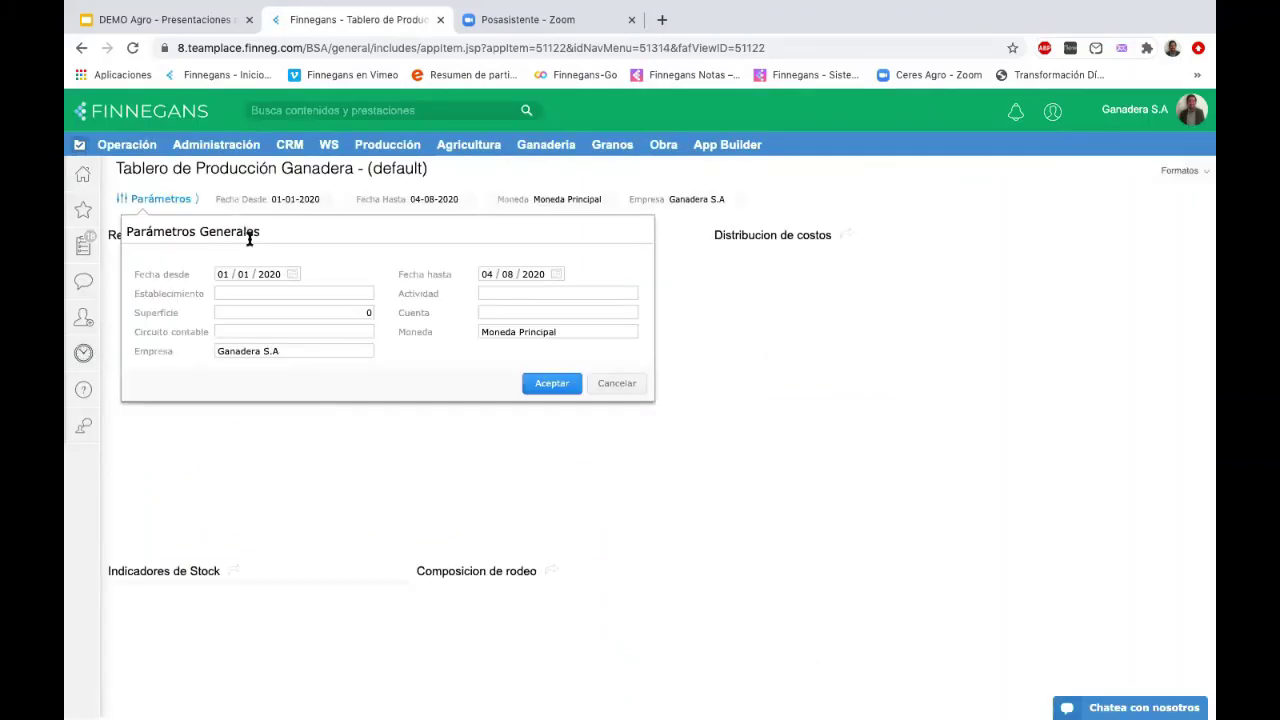
left_click(243, 274)
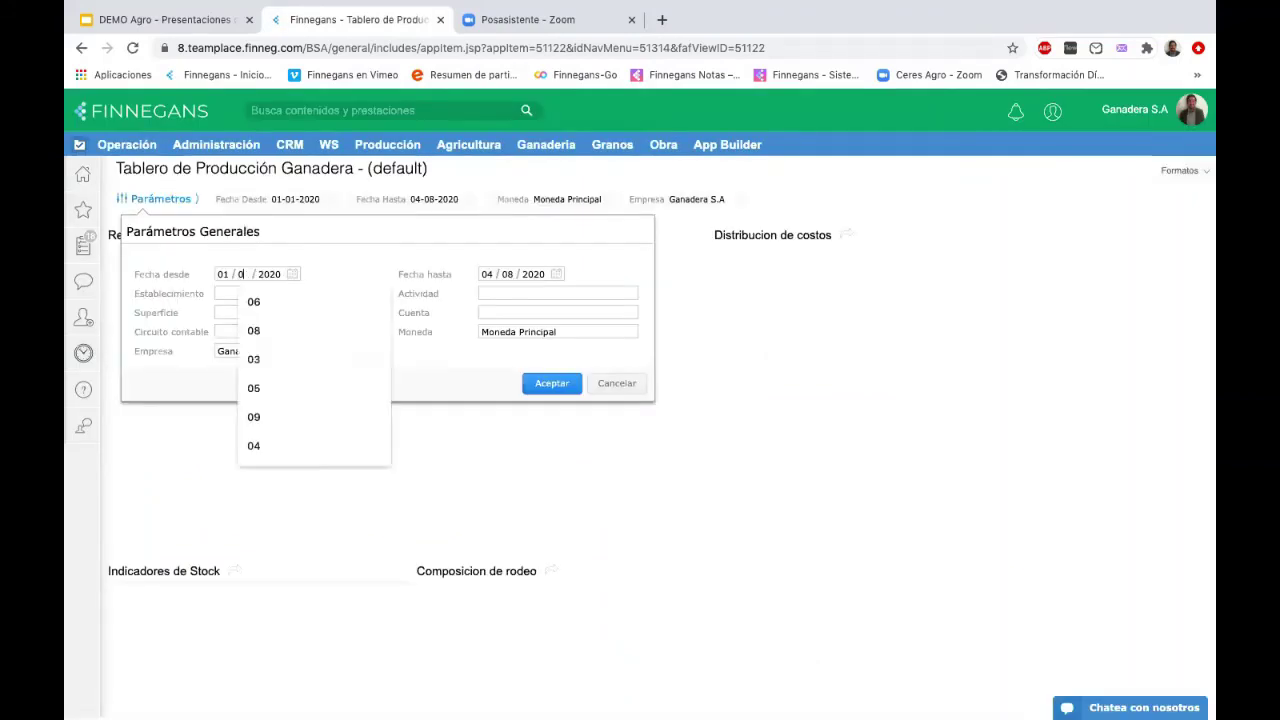
type("04 / 201")
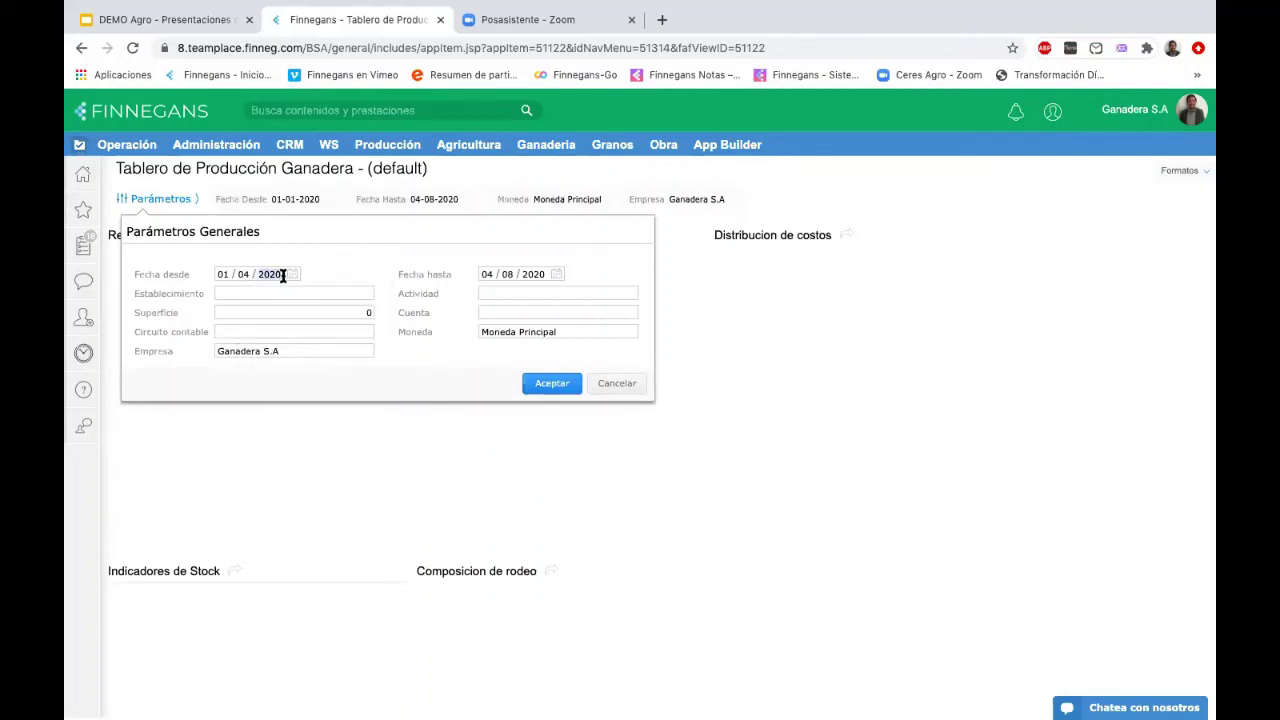
type("6")
- Set the dashboard's Establecimiento to El Pastito and its Superficie to 1000
left_click(288, 293)
type("pas")
left_click(269, 320)
left_click(265, 312)
type("1000")
- Set Actividad to the whole CARNE branch under GANADERAS, BOVINOS in the activity tree
left_click(563, 292)
left_click(627, 293)
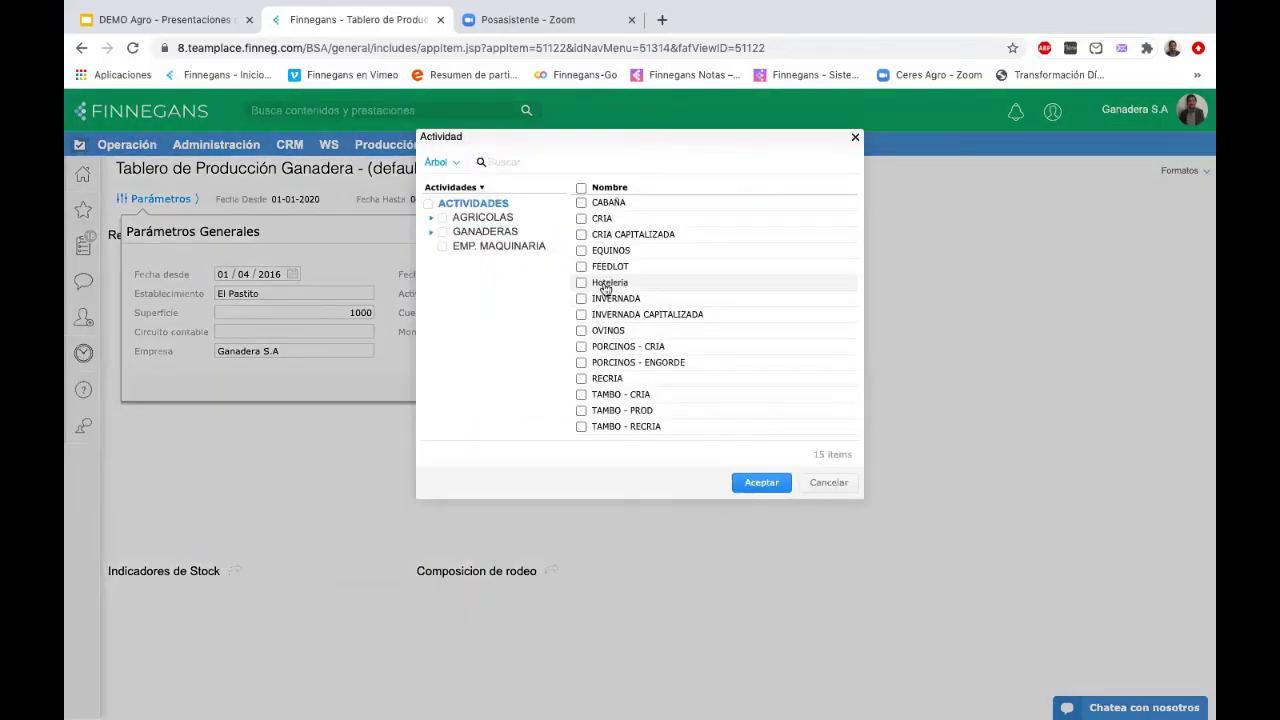
left_click(431, 232)
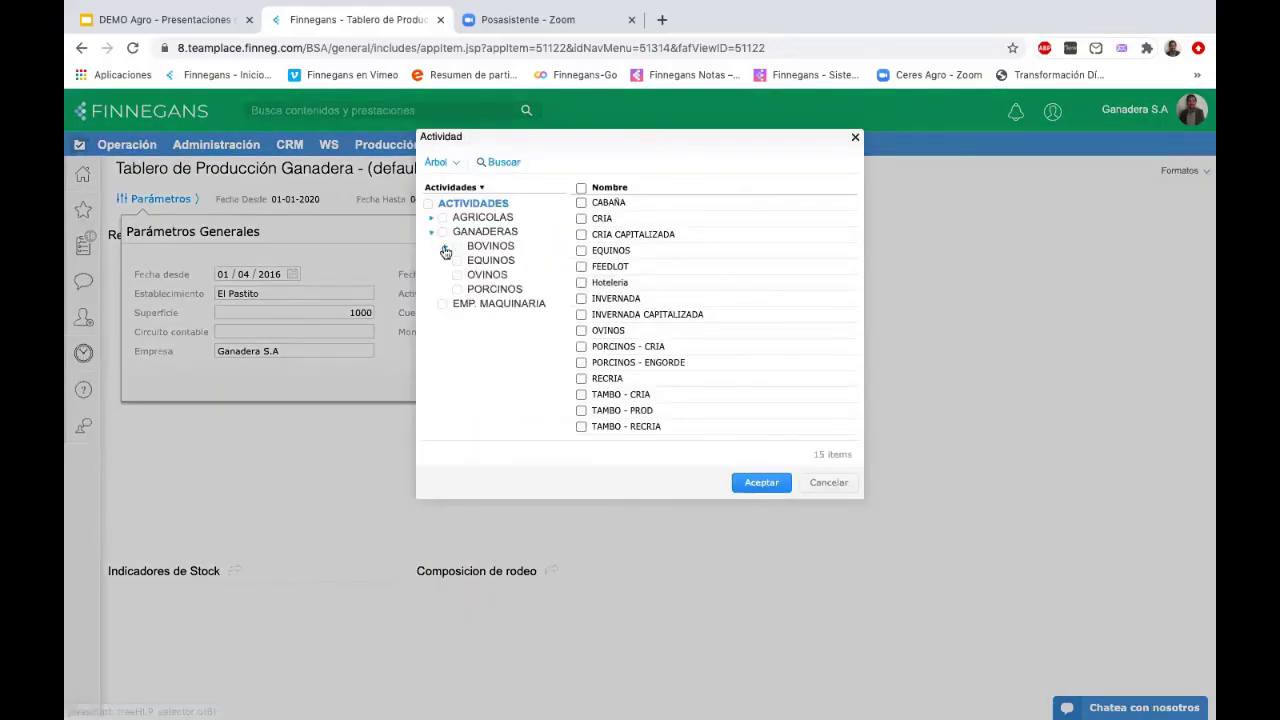
left_click(446, 246)
left_click(471, 259)
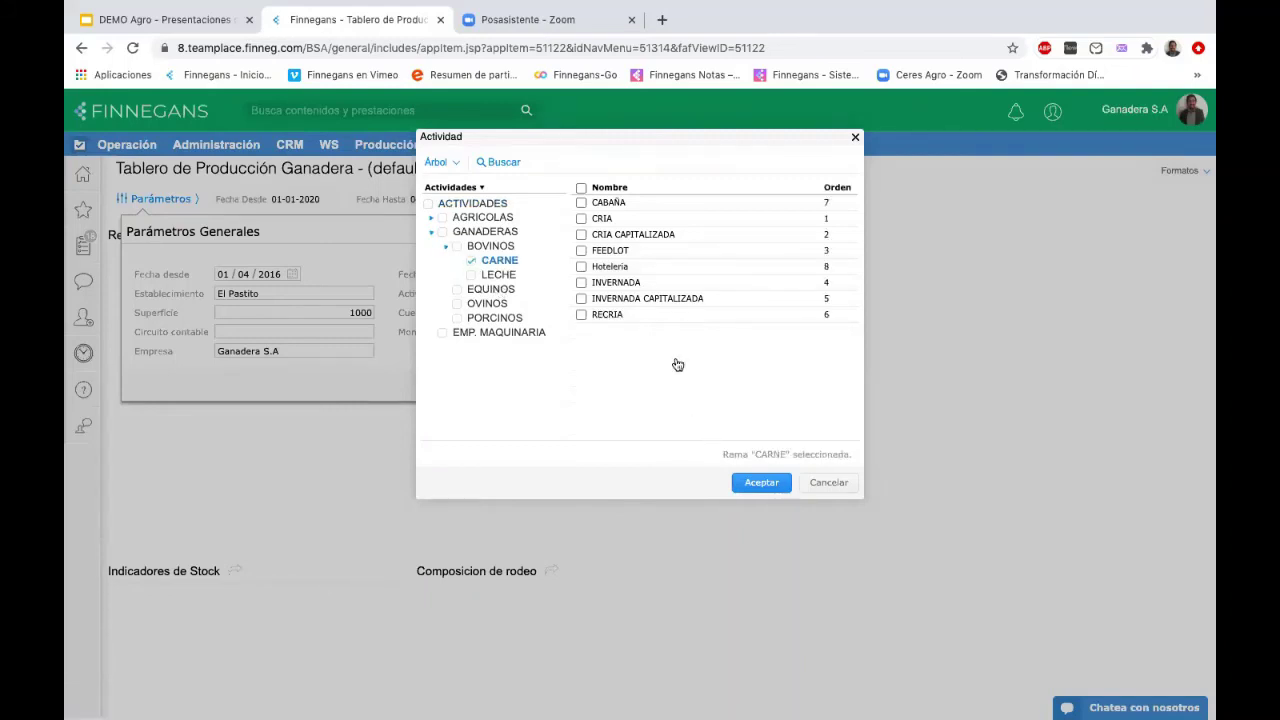
left_click(754, 489)
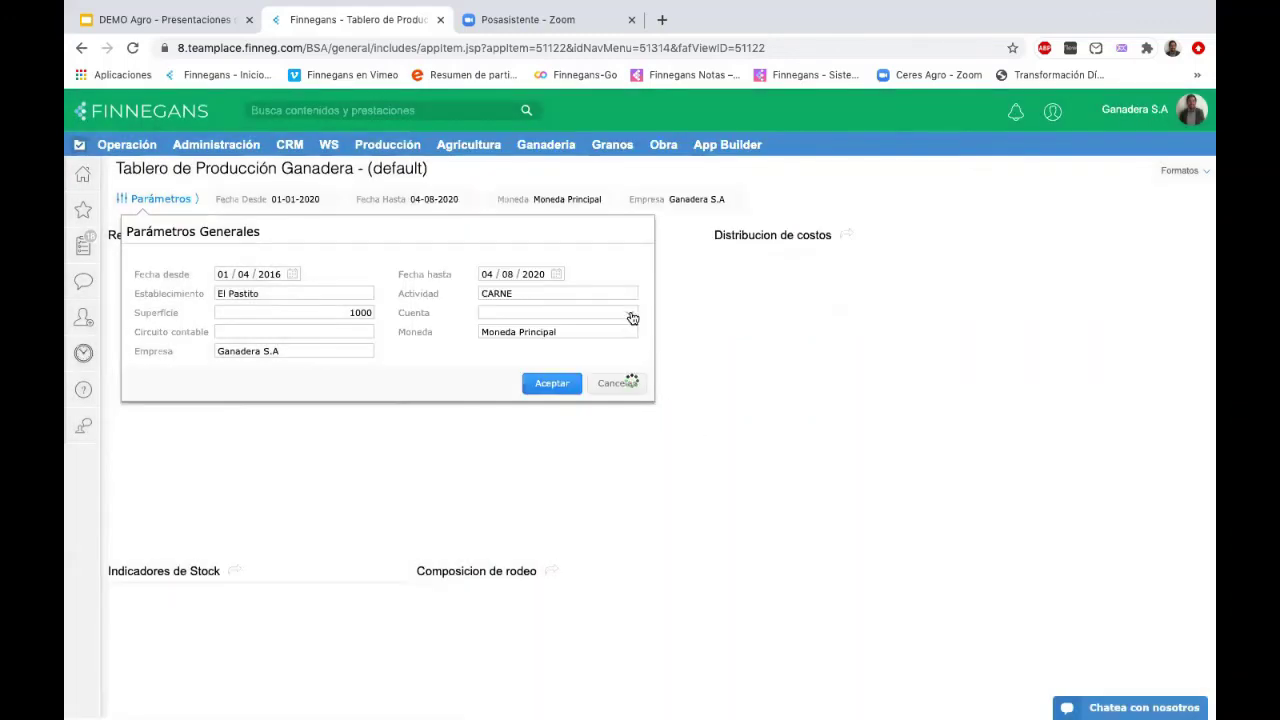
- Set Cuenta to the entire Margen Bruto Ganadero account tree
left_click(630, 318)
left_click(496, 188)
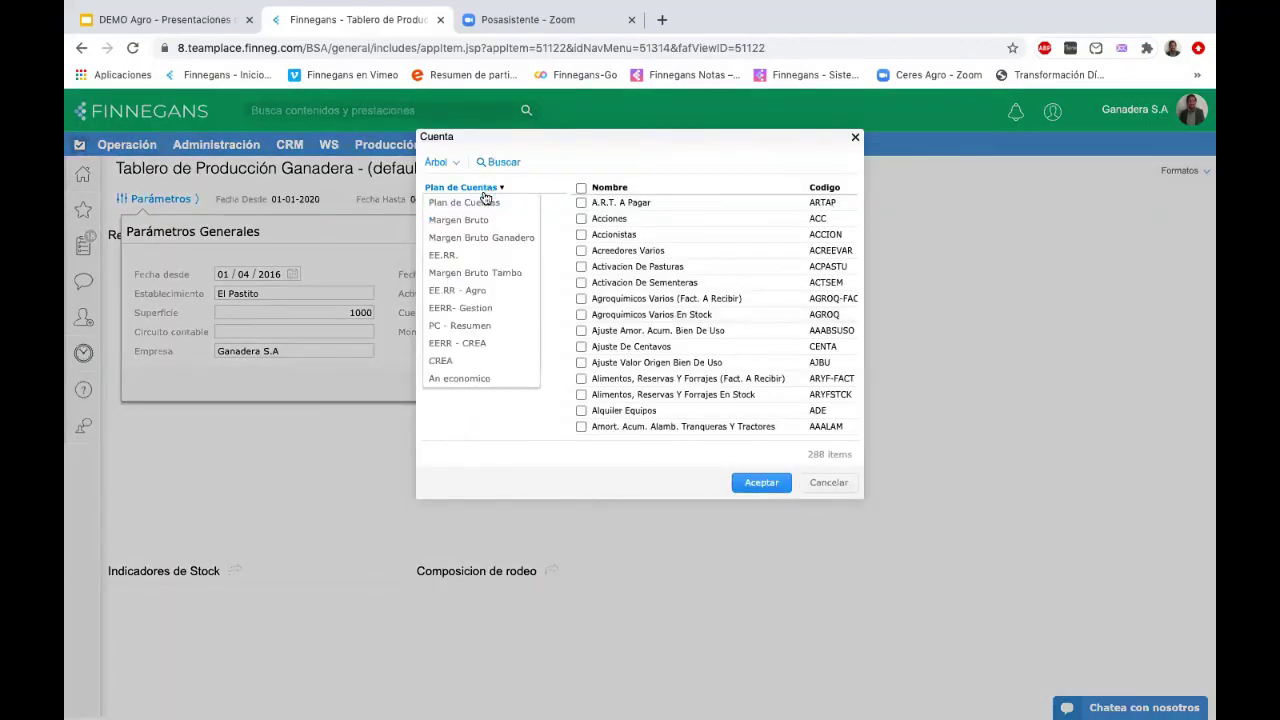
left_click(484, 238)
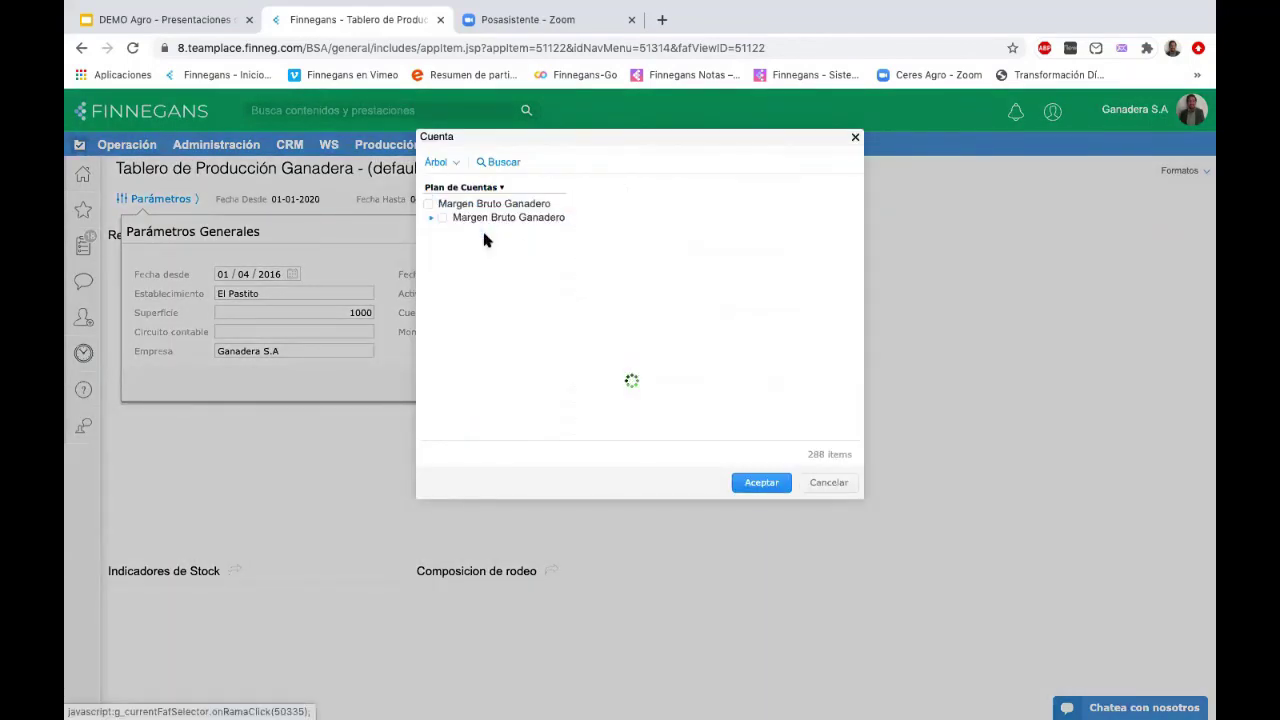
left_click(430, 204)
left_click(761, 482)
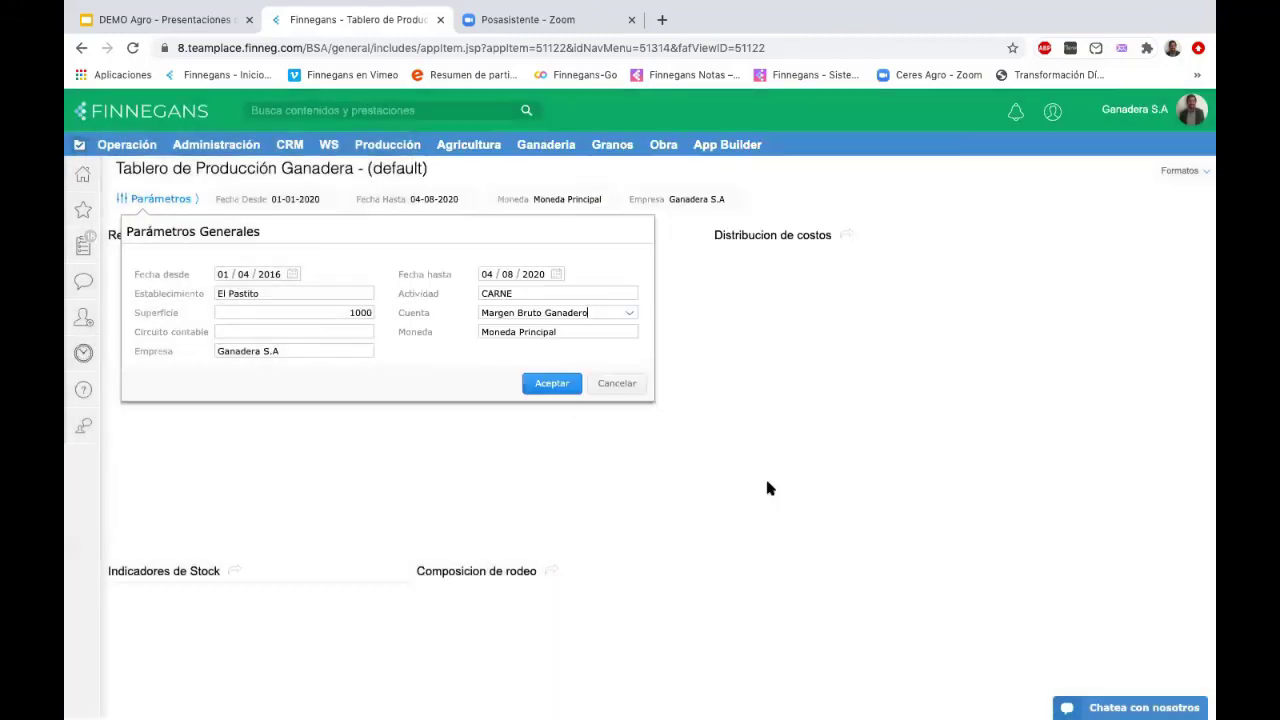
- Set Moneda to Moneda Secundaria and run the Tablero de Producción Ganadera
left_click(568, 337)
left_click(566, 347)
left_click(563, 383)
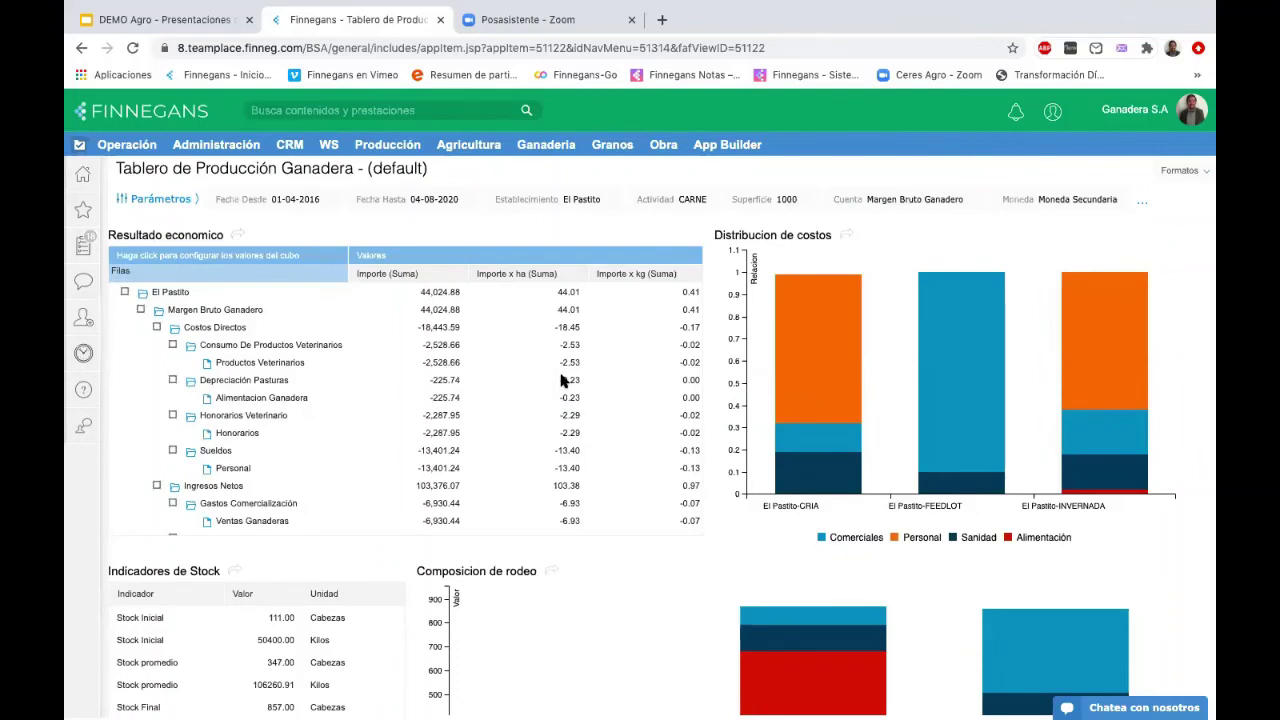
- Collapse the Costos Directos, Ingresos Netos and Resultado de Explotacion branches under Margen Bruto Ganadero in the Resultado economico cube
left_click(141, 310)
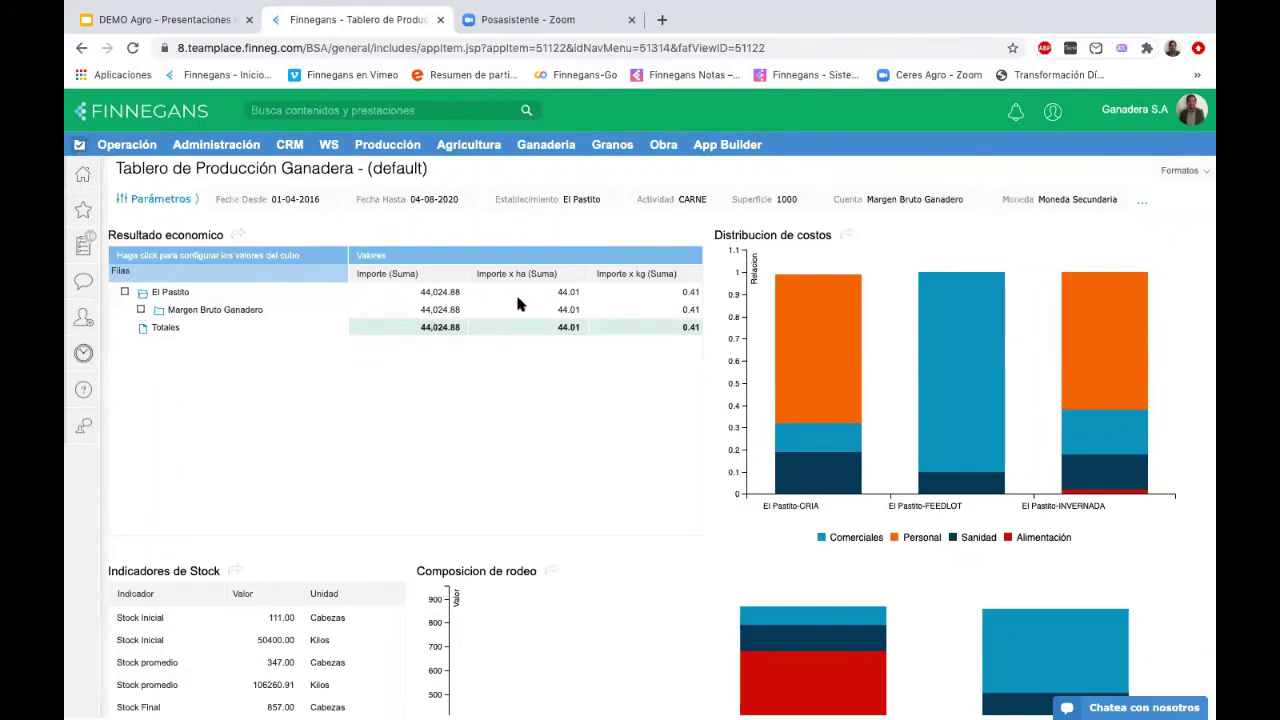
scroll(518, 303, "right", 5)
scroll(518, 303, "left", 3)
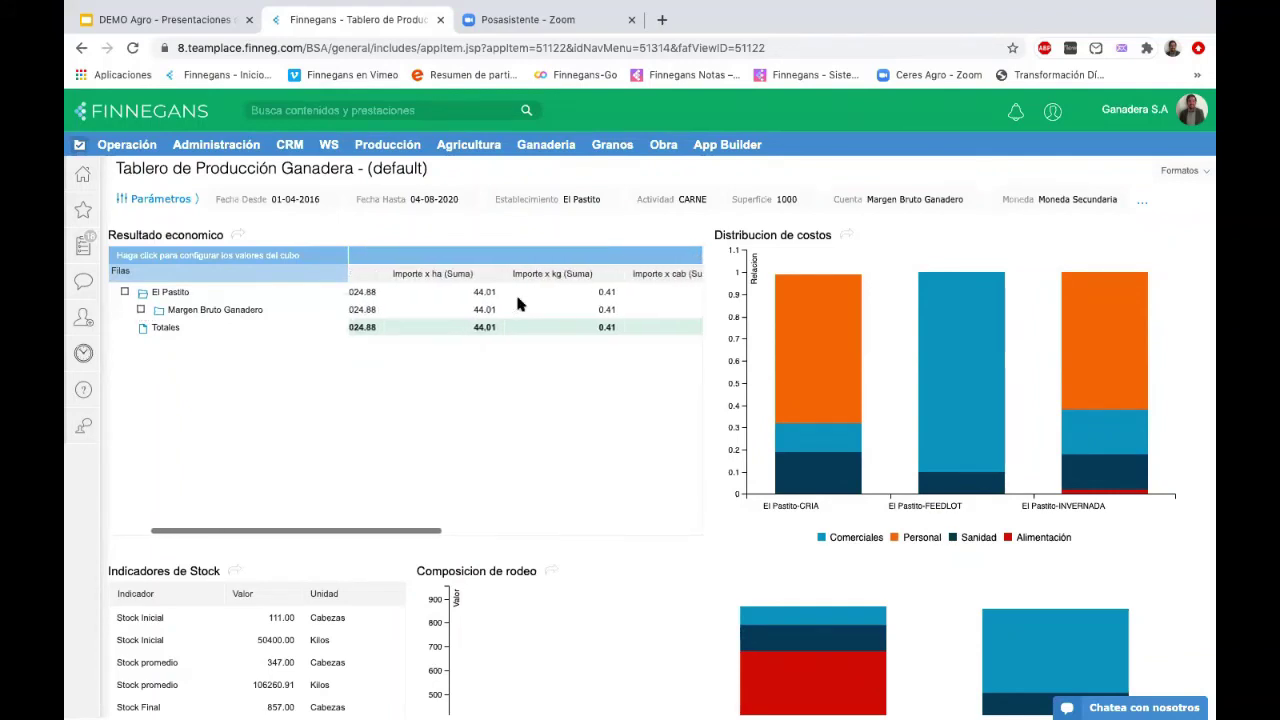
left_click(141, 310)
left_click(156, 327)
left_click(156, 345)
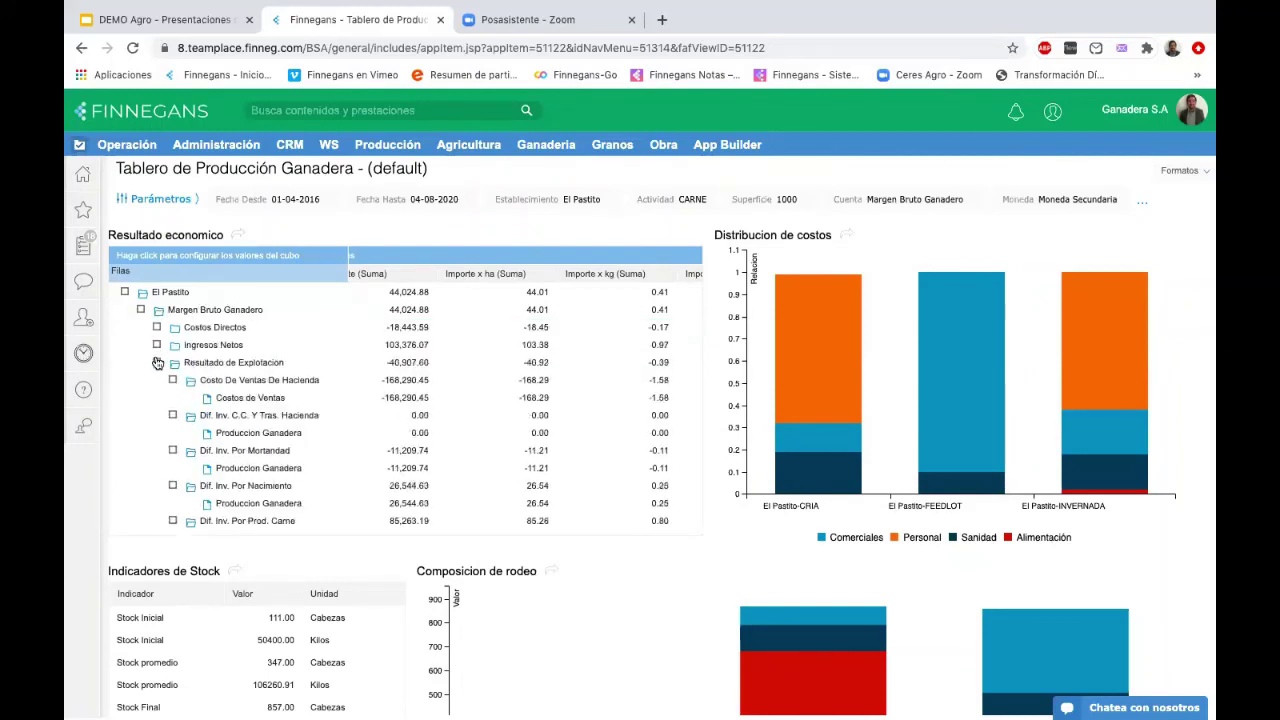
left_click(157, 362)
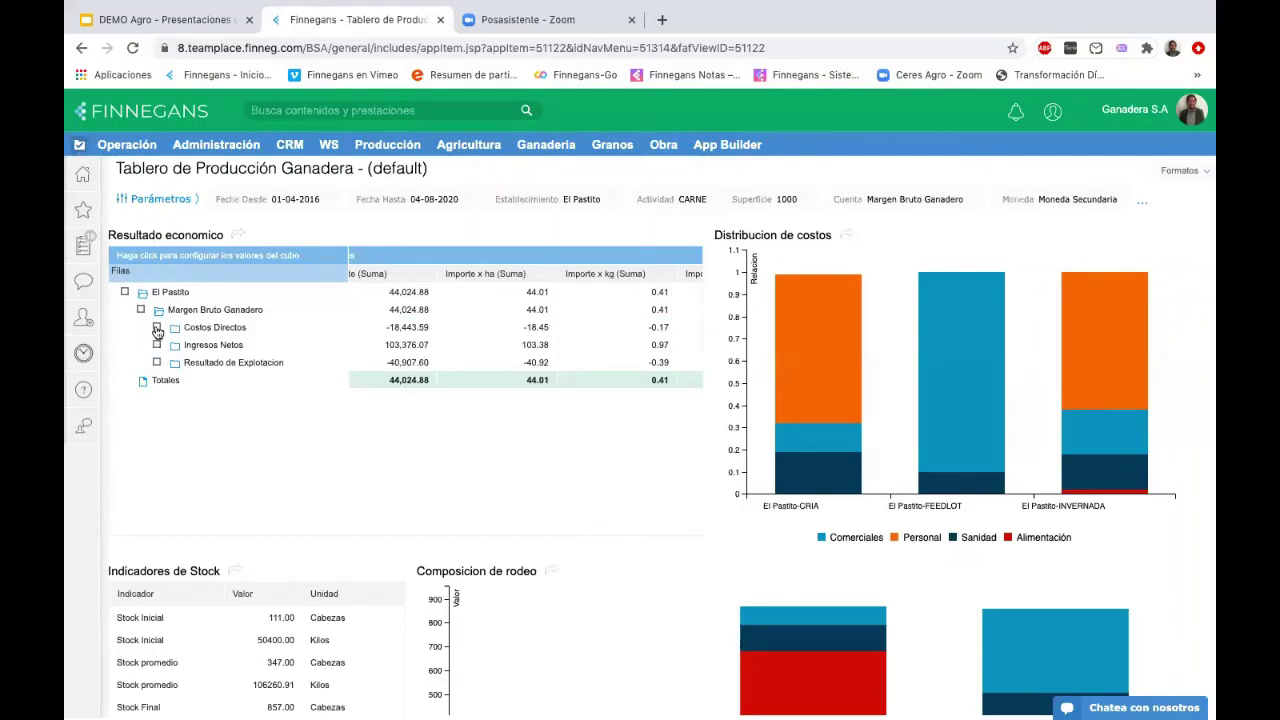
- Expand Costos Directos and Ingresos Netos in the Resultado economico cube and read through their detail accounts
left_click(156, 327)
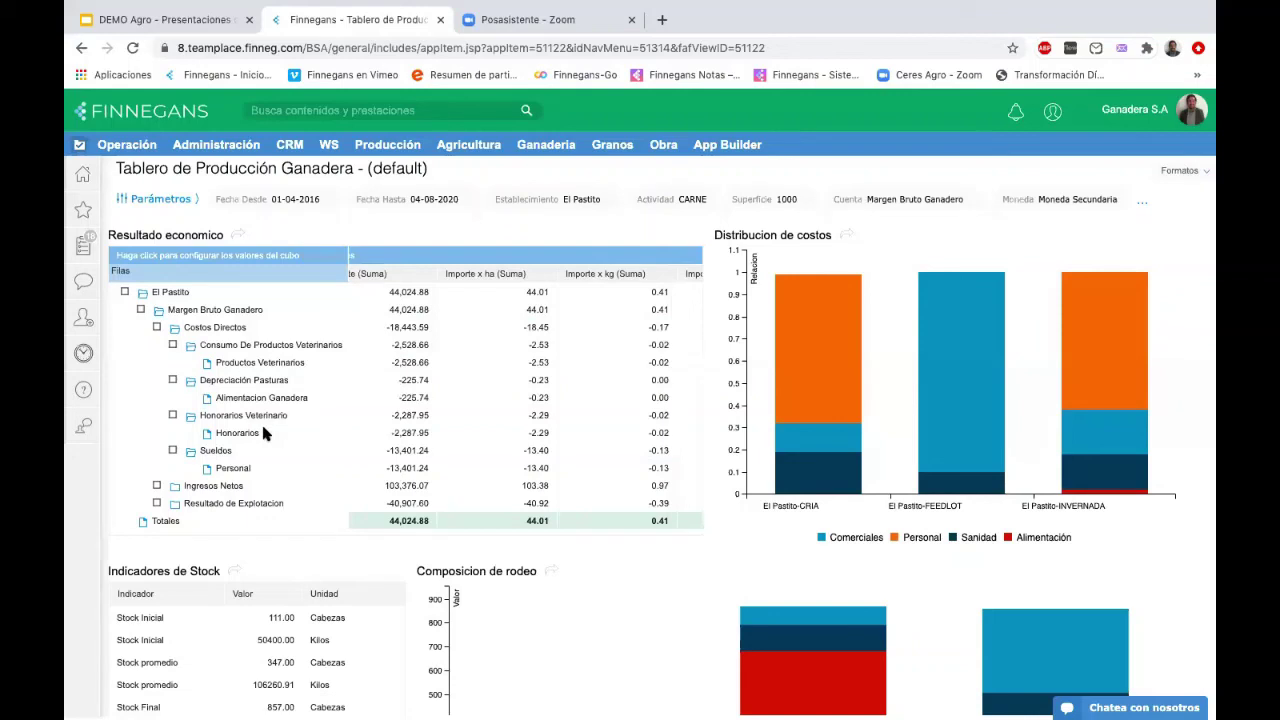
left_click(157, 487)
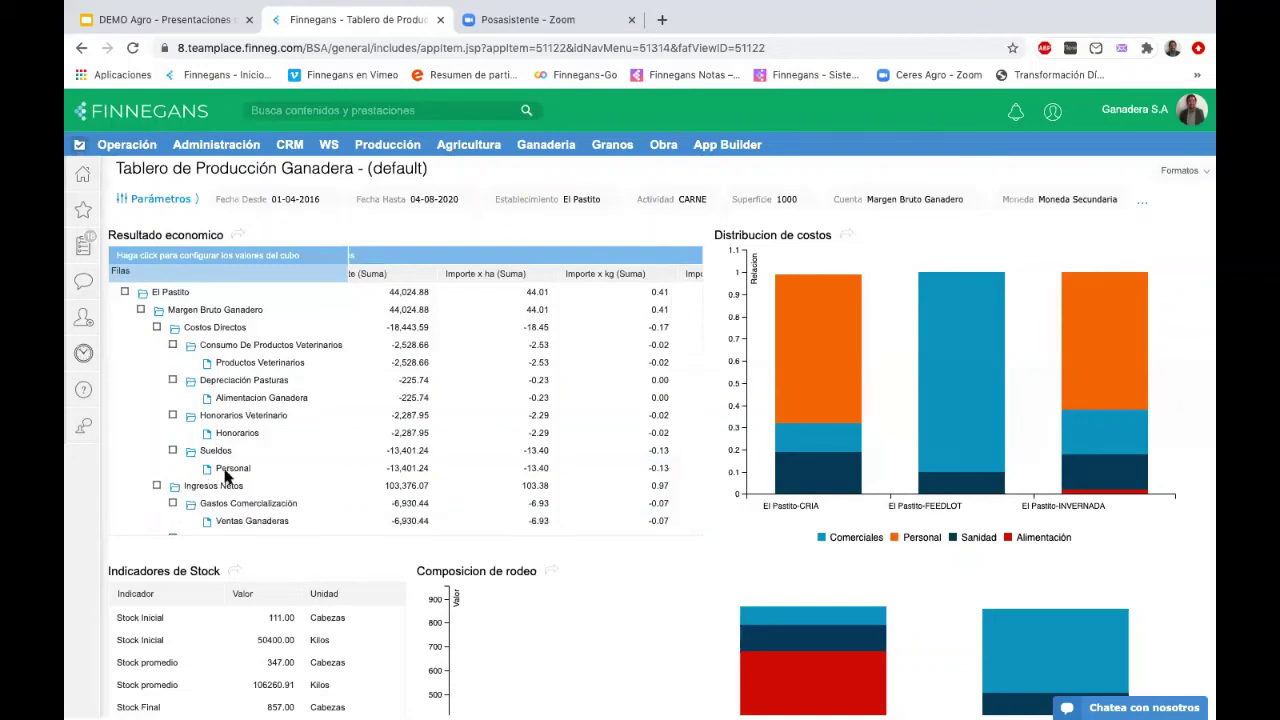
scroll(260, 459, "down", 2)
scroll(258, 462, "down", 1)
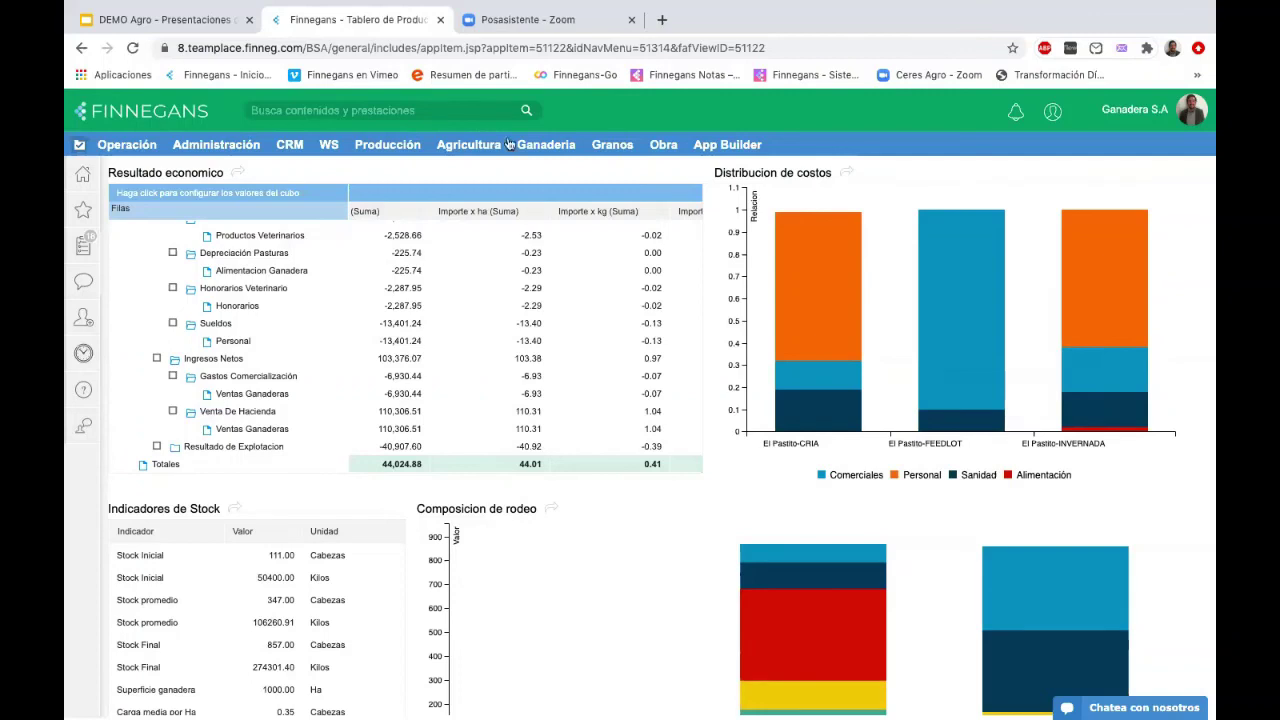
- Read the cost breakdown of El Pastito-CRIA in the Distribucion de costos chart
mouse_move(800, 8)
mouse_move(805, 418)
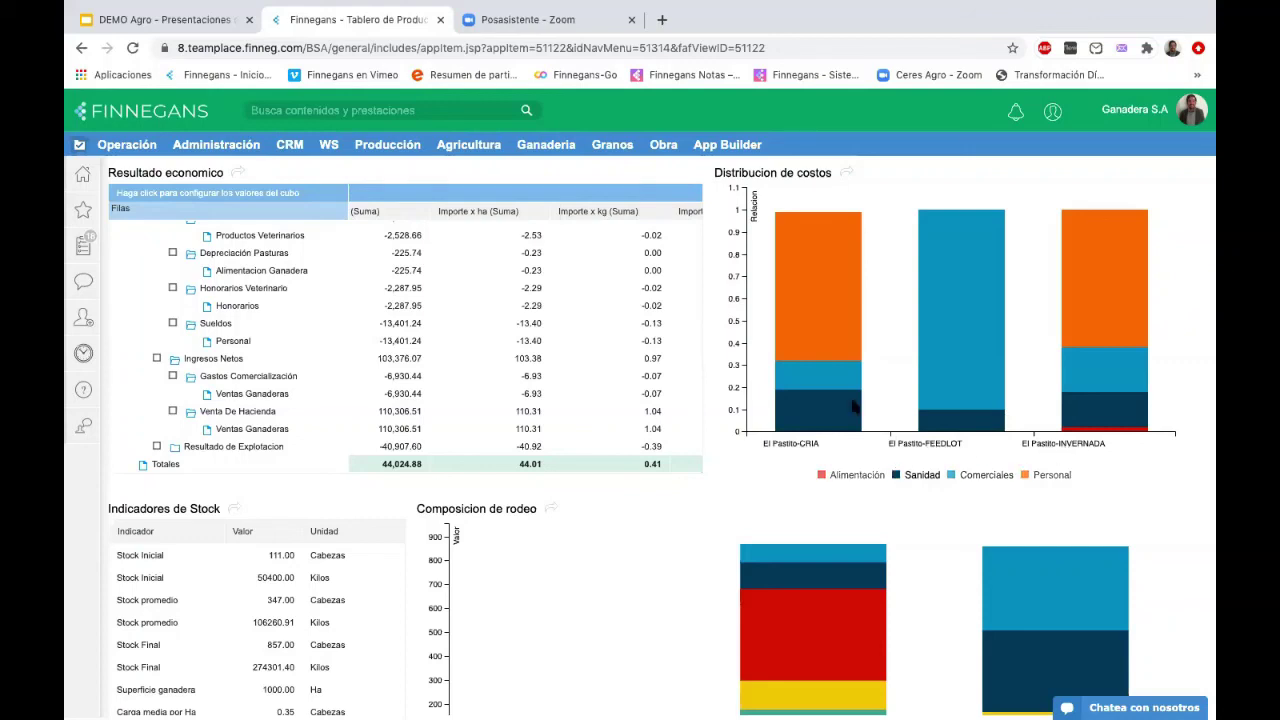
mouse_move(831, 344)
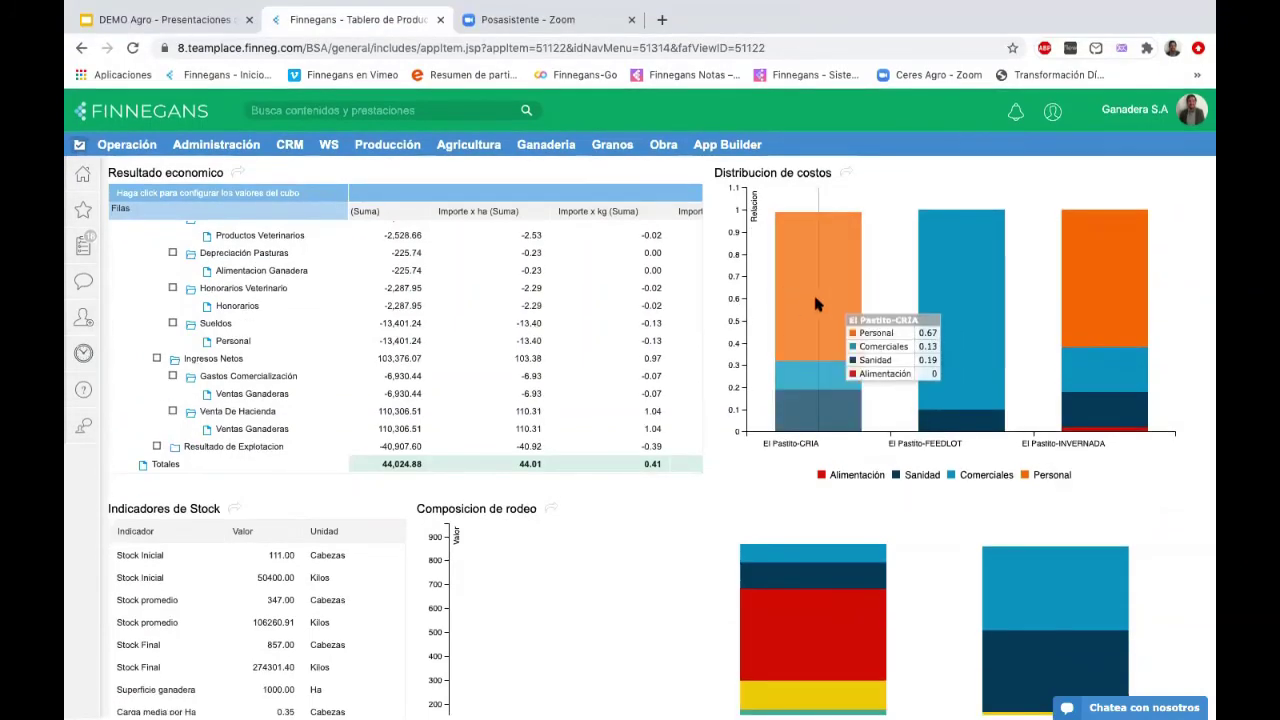
- Examine the stock indicators, herd composition, production indicators, monthly production chart and Indicadores Comerciales of El Pastito
scroll(551, 459, "down", 2)
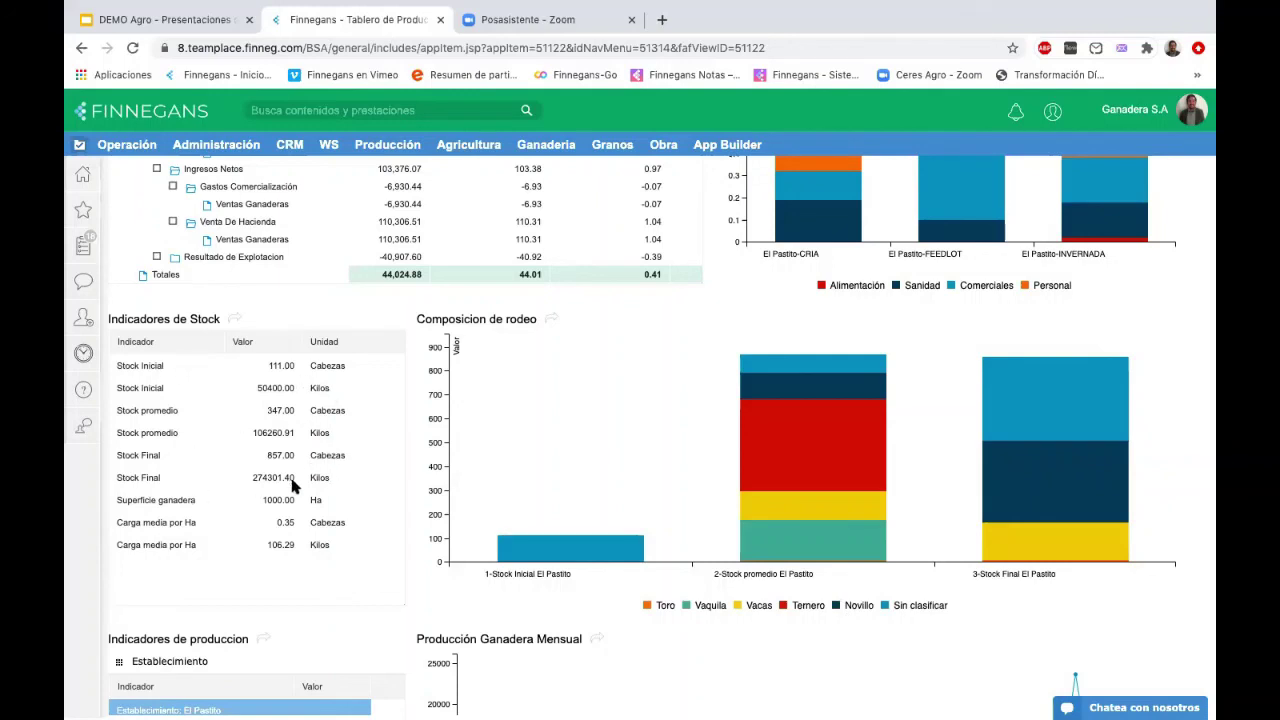
scroll(228, 486, "down", 1)
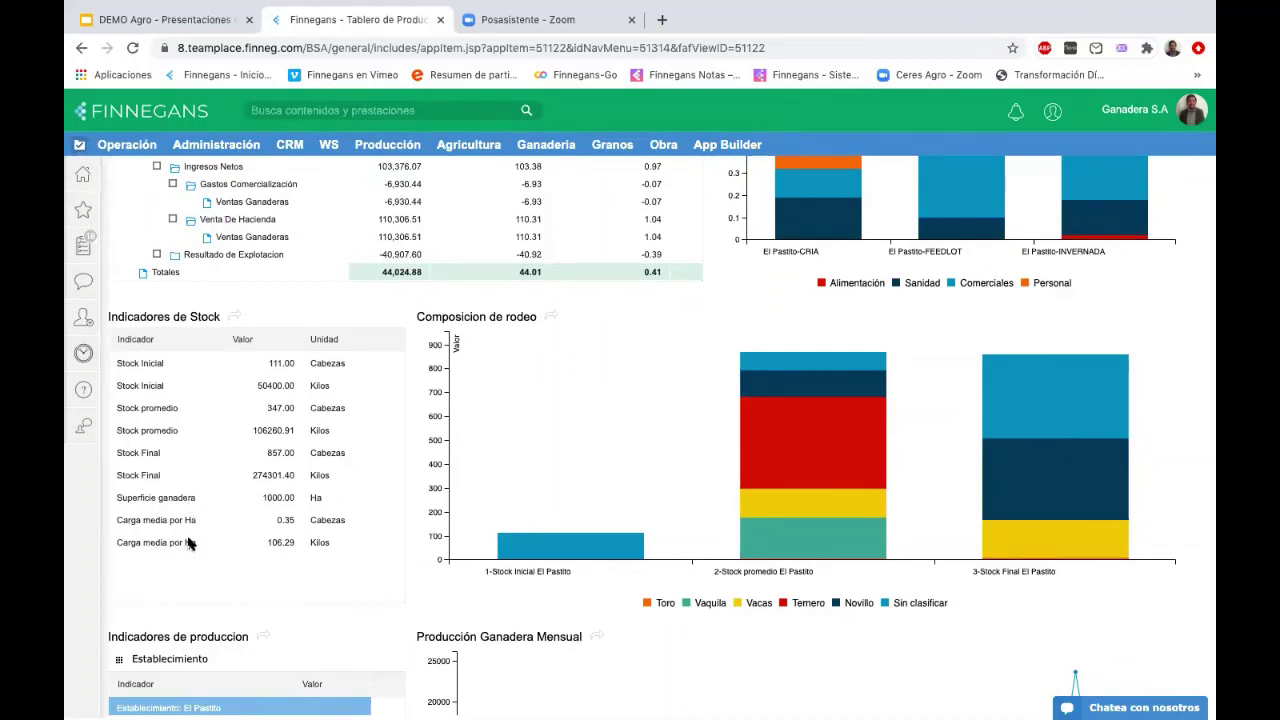
scroll(313, 532, "down", 2)
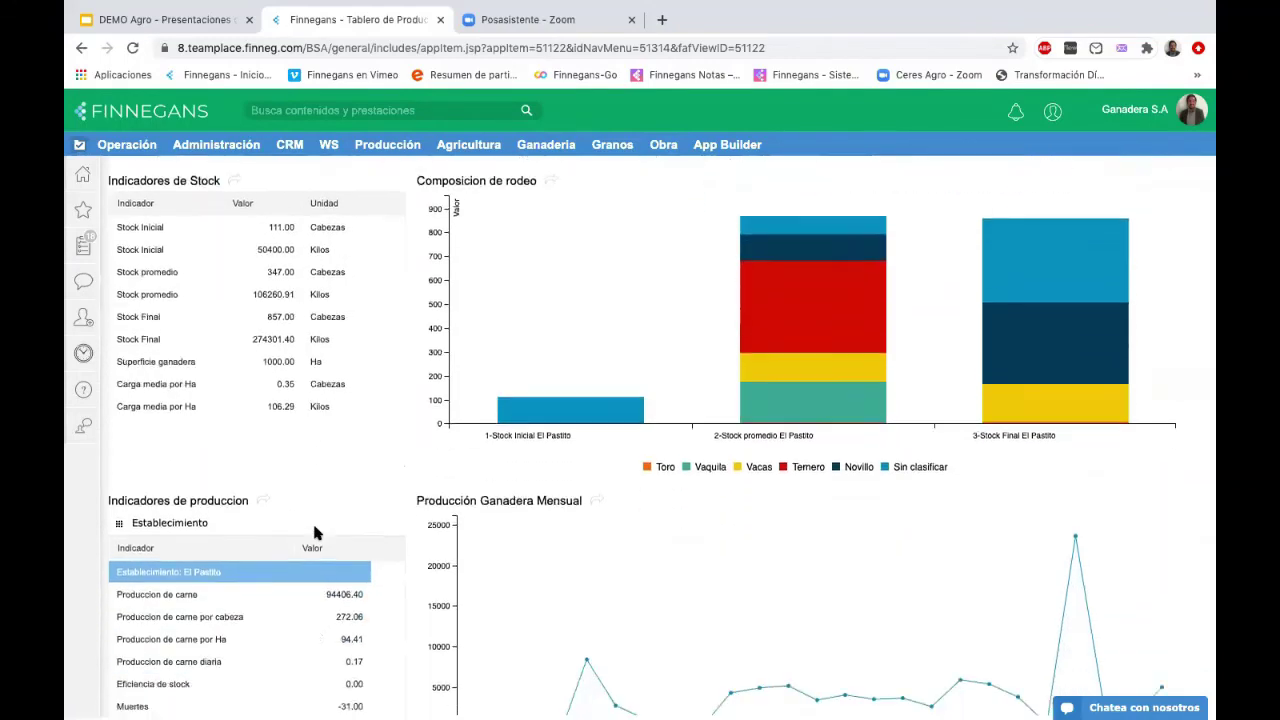
scroll(313, 532, "down", 2)
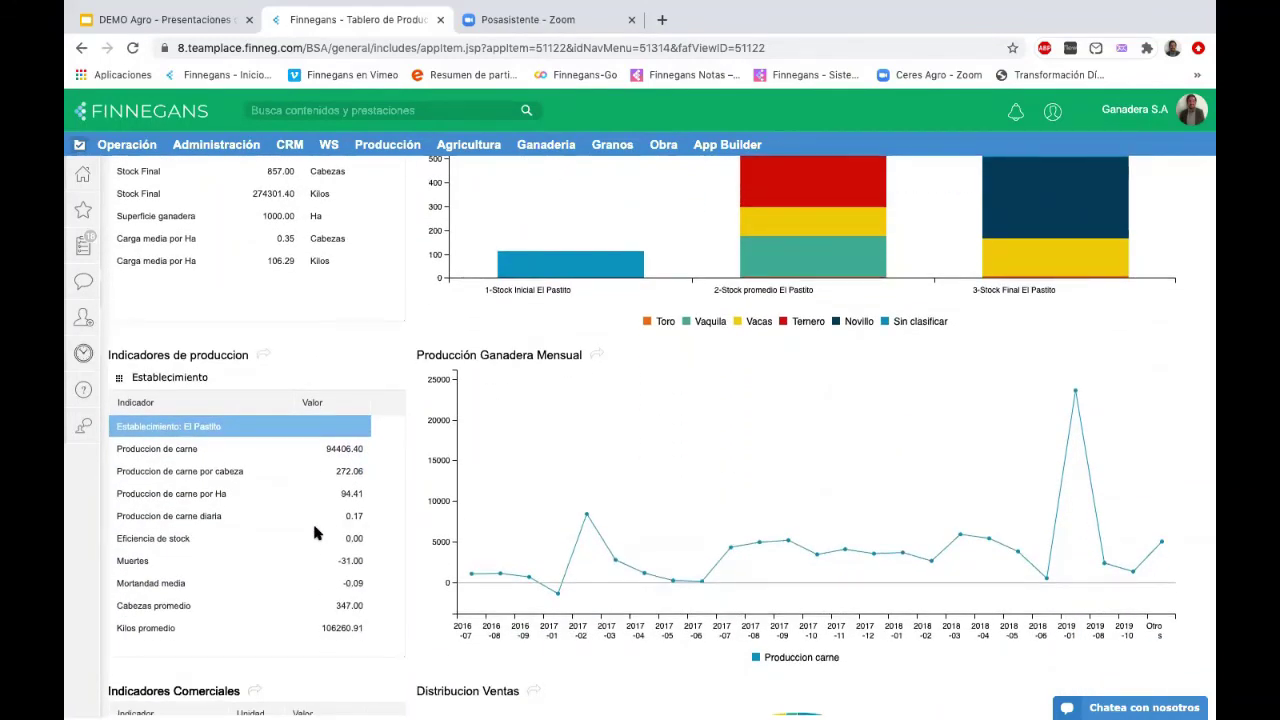
scroll(313, 532, "up", 9)
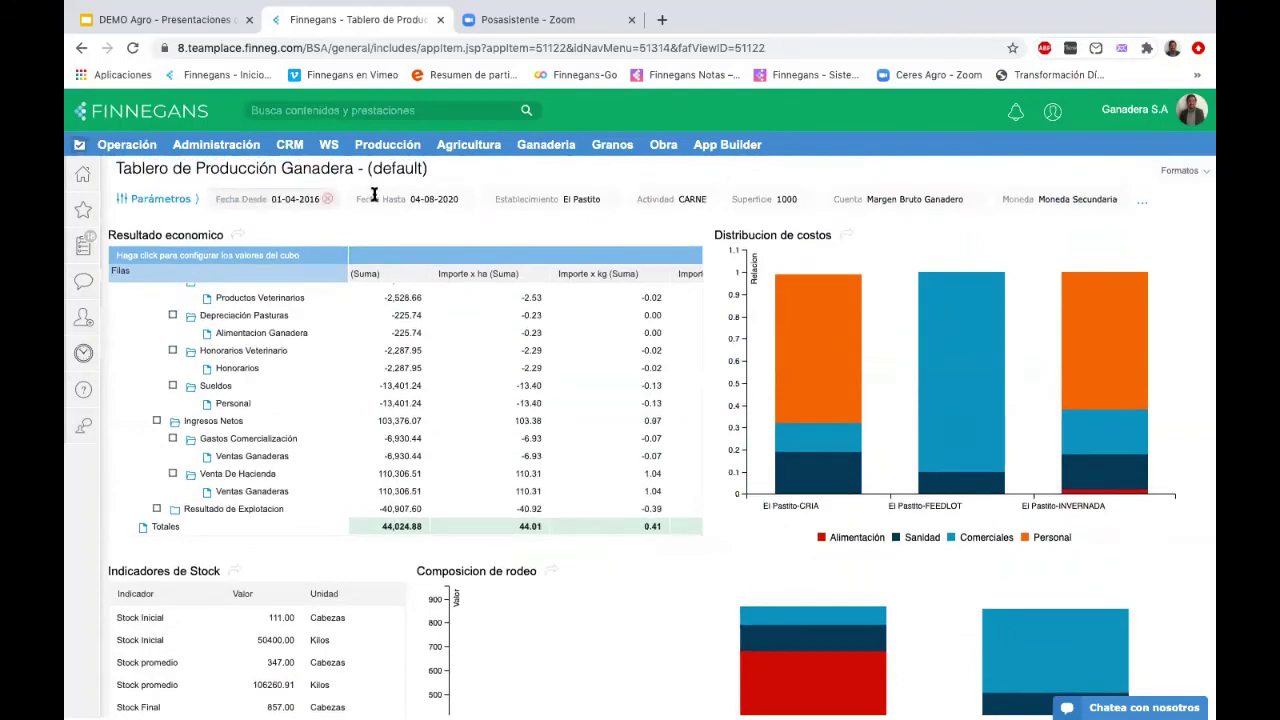
scroll(391, 261, "down", 1)
scroll(391, 261, "down", 8)
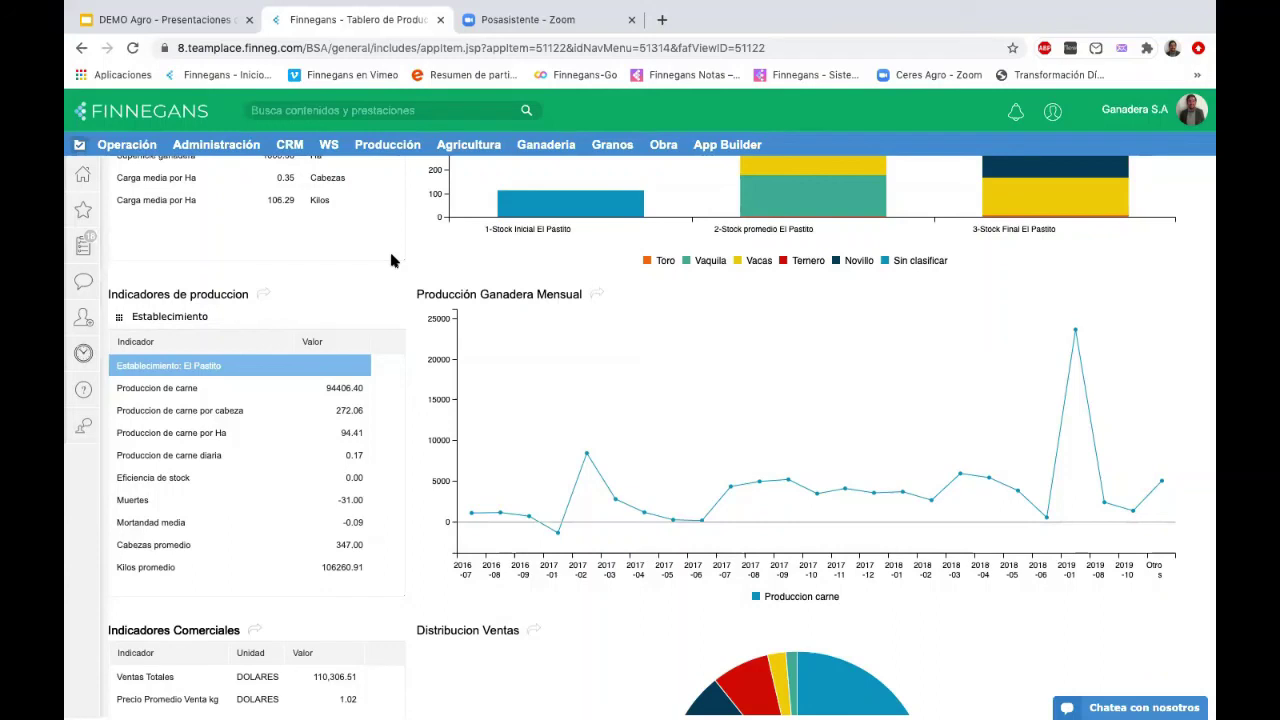
mouse_move(585, 485)
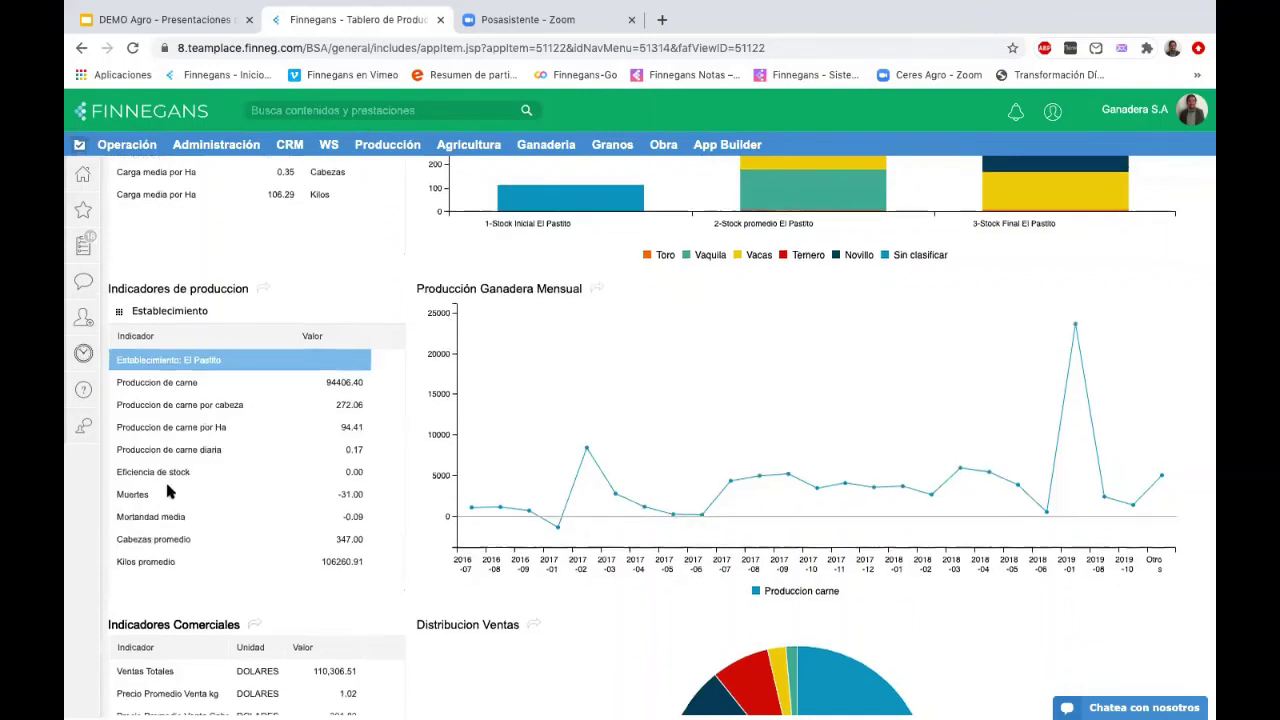
scroll(175, 510, "down", 1)
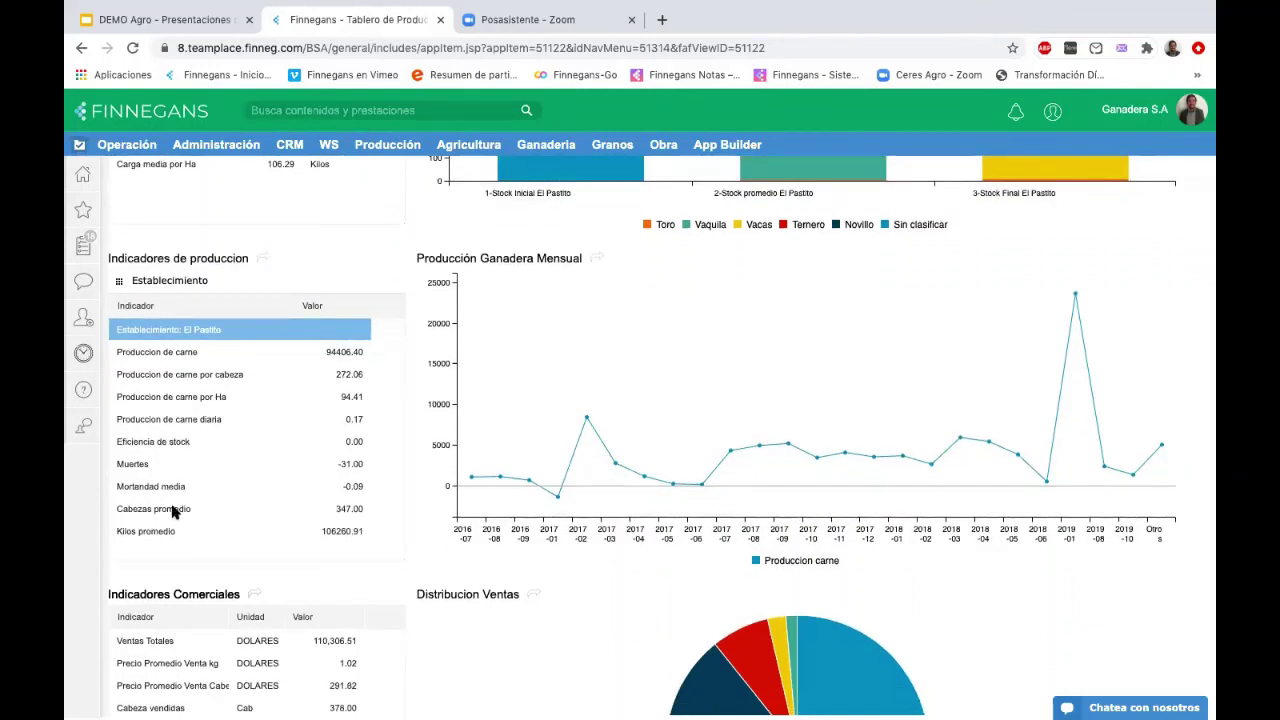
scroll(172, 511, "down", 3)
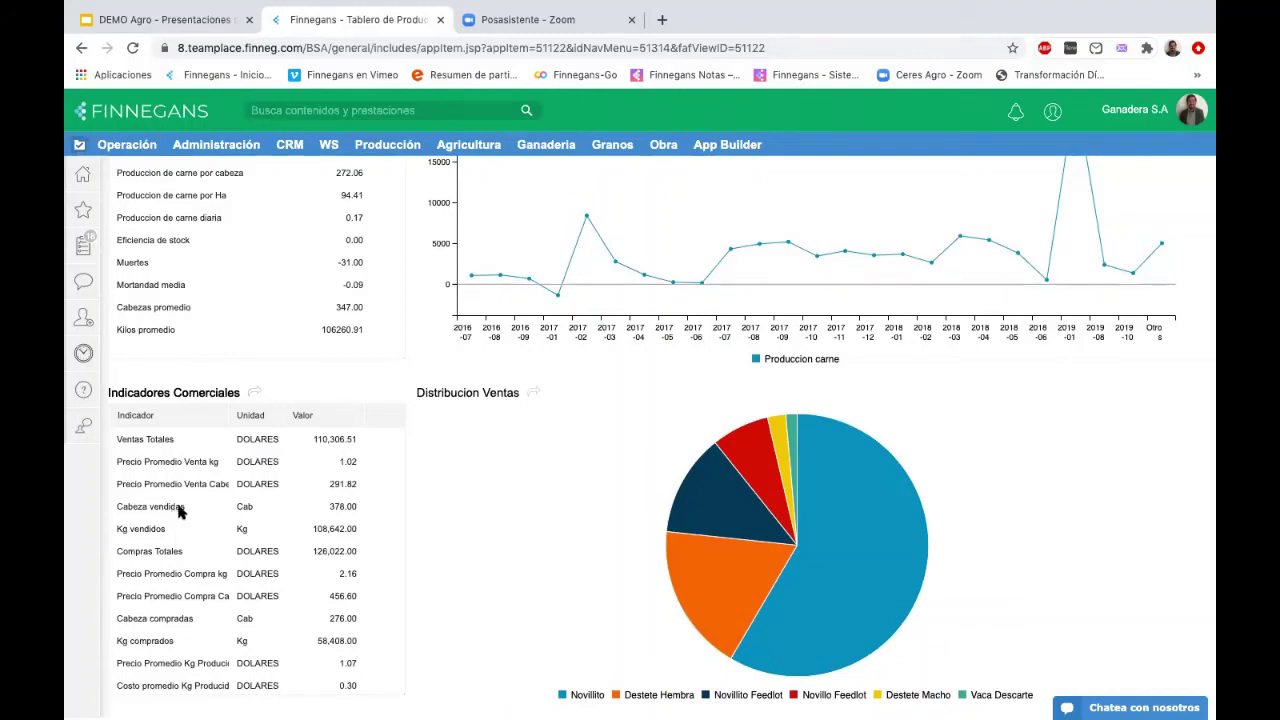
- Widen the Indicador column of the Indicadores Comerciales table and inspect the category shares in the Distribucion Ventas chart
left_click(547, 147)
scroll(254, 571, "down", 1)
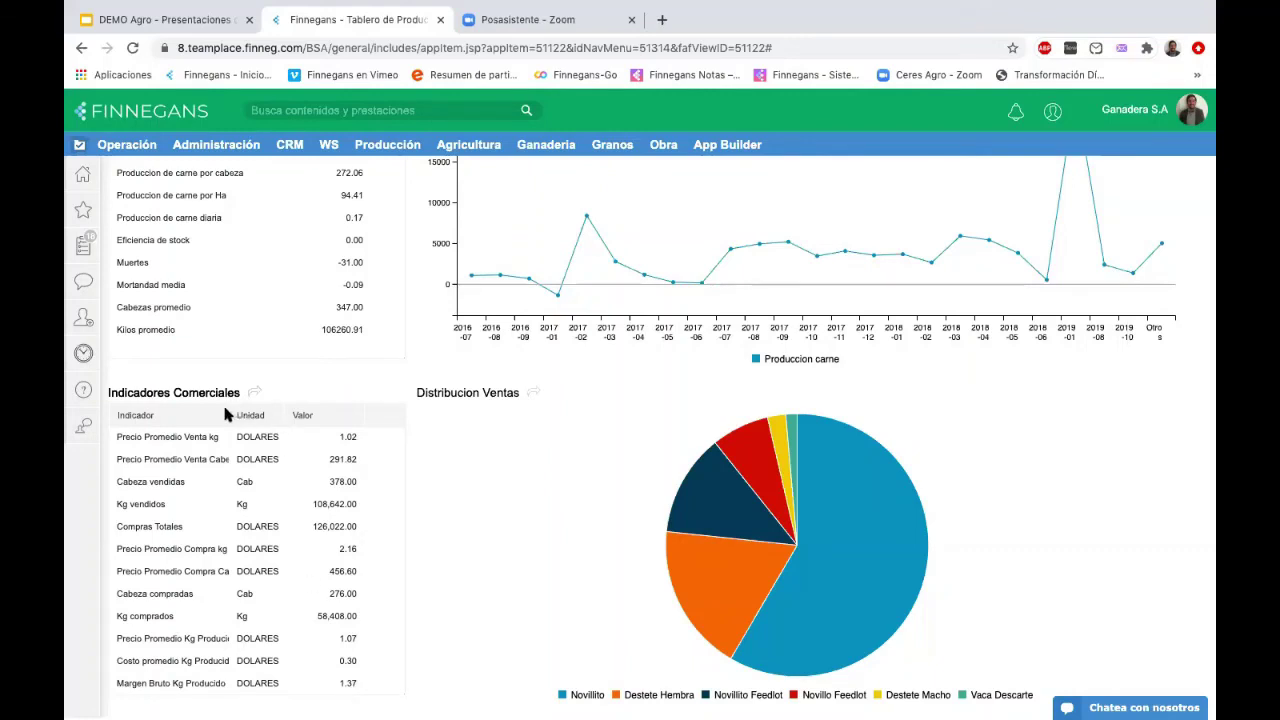
left_click_drag(232, 414, 300, 420)
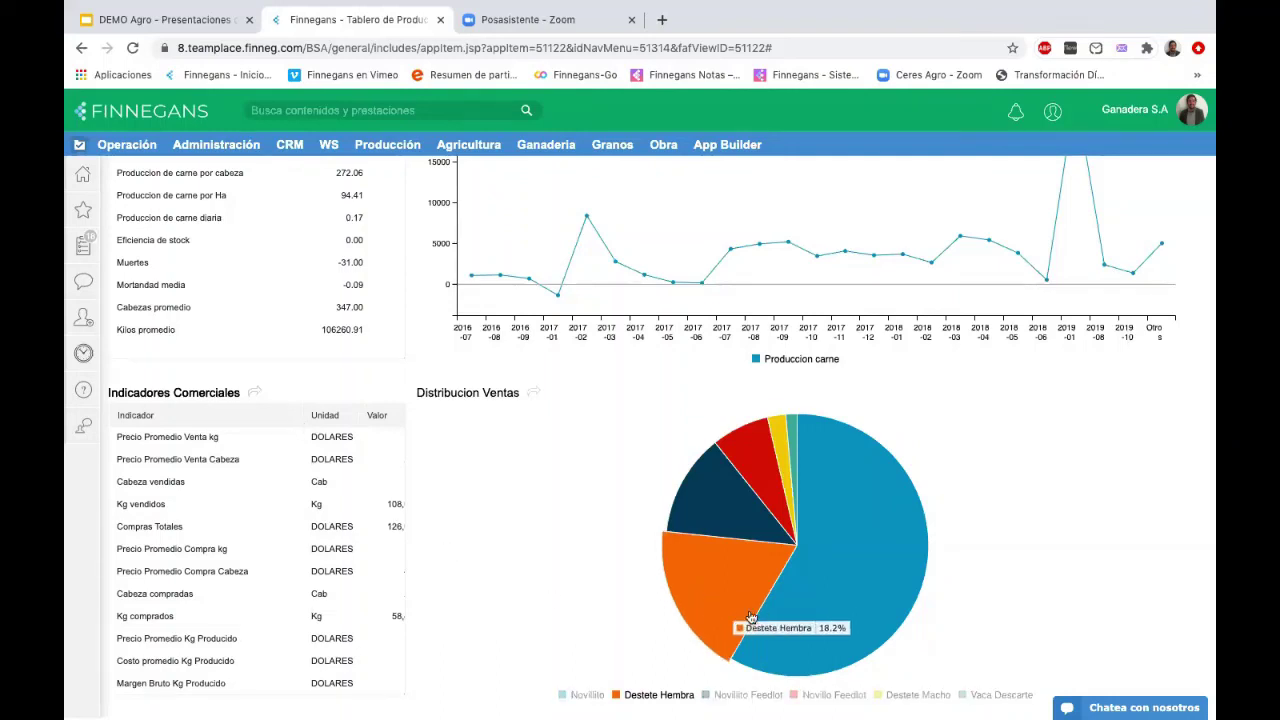
mouse_move(809, 594)
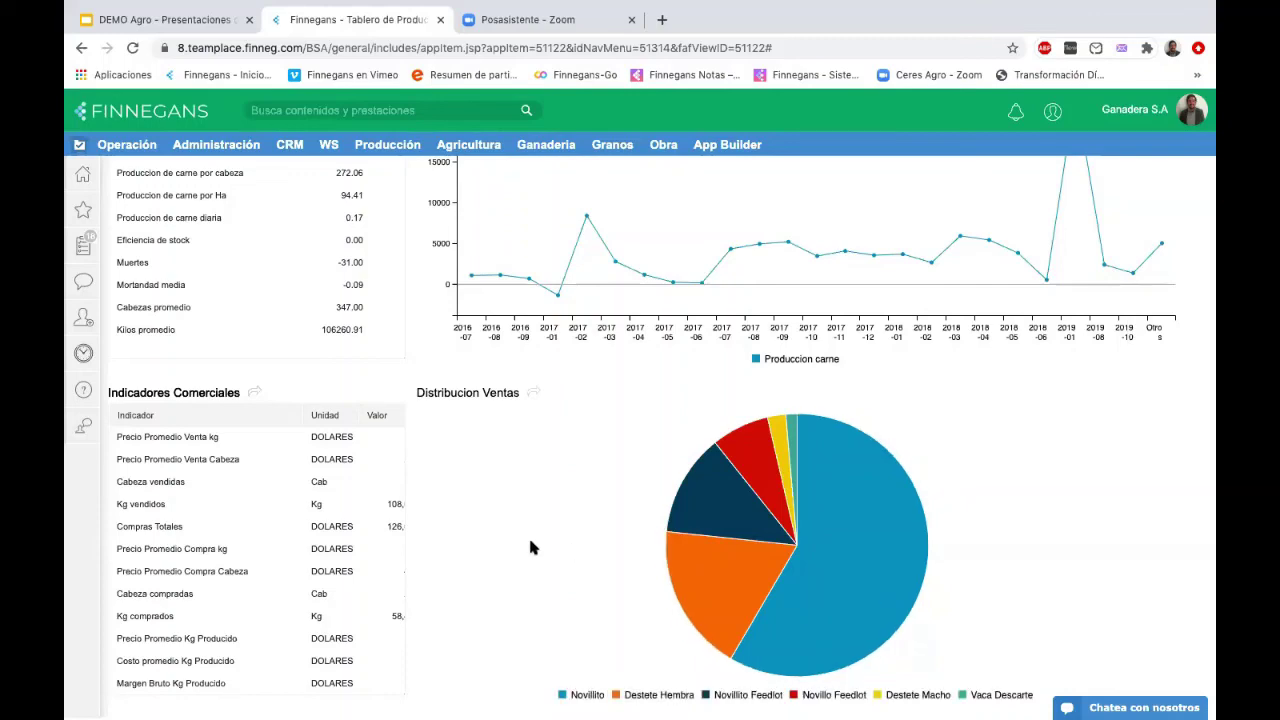
scroll(528, 540, "up", 8)
left_click(162, 199)
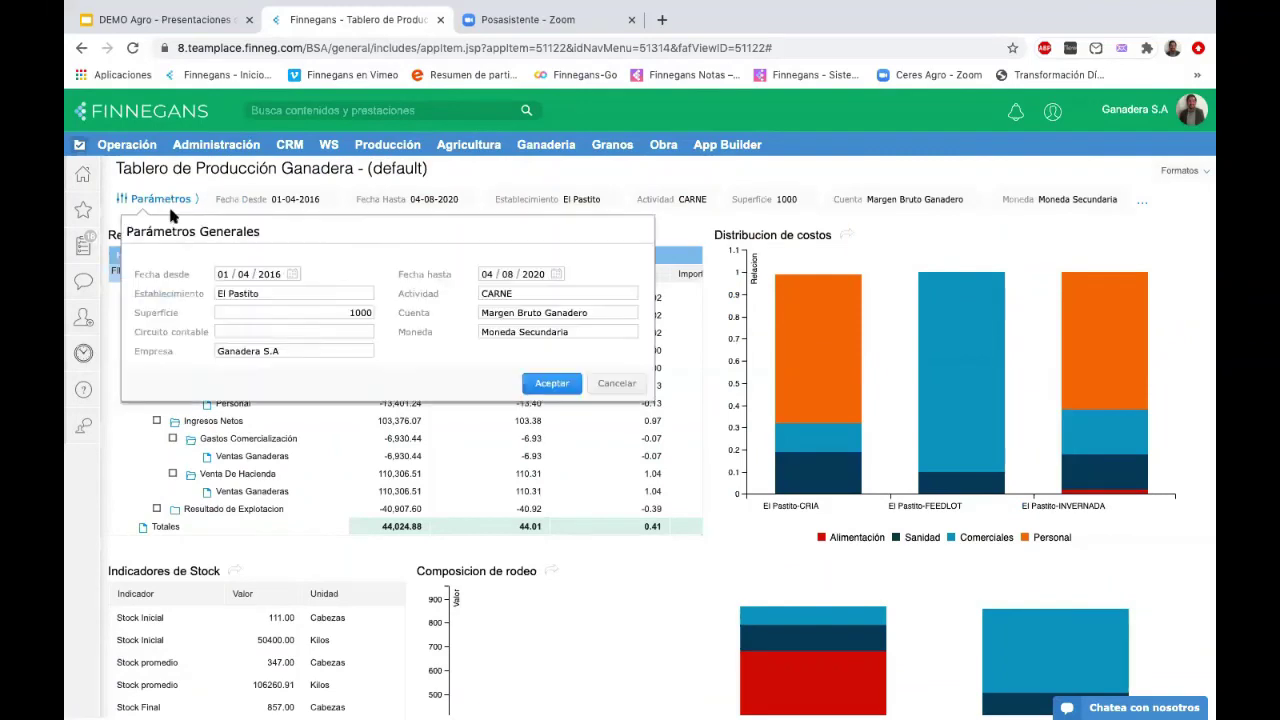
double_click(249, 292)
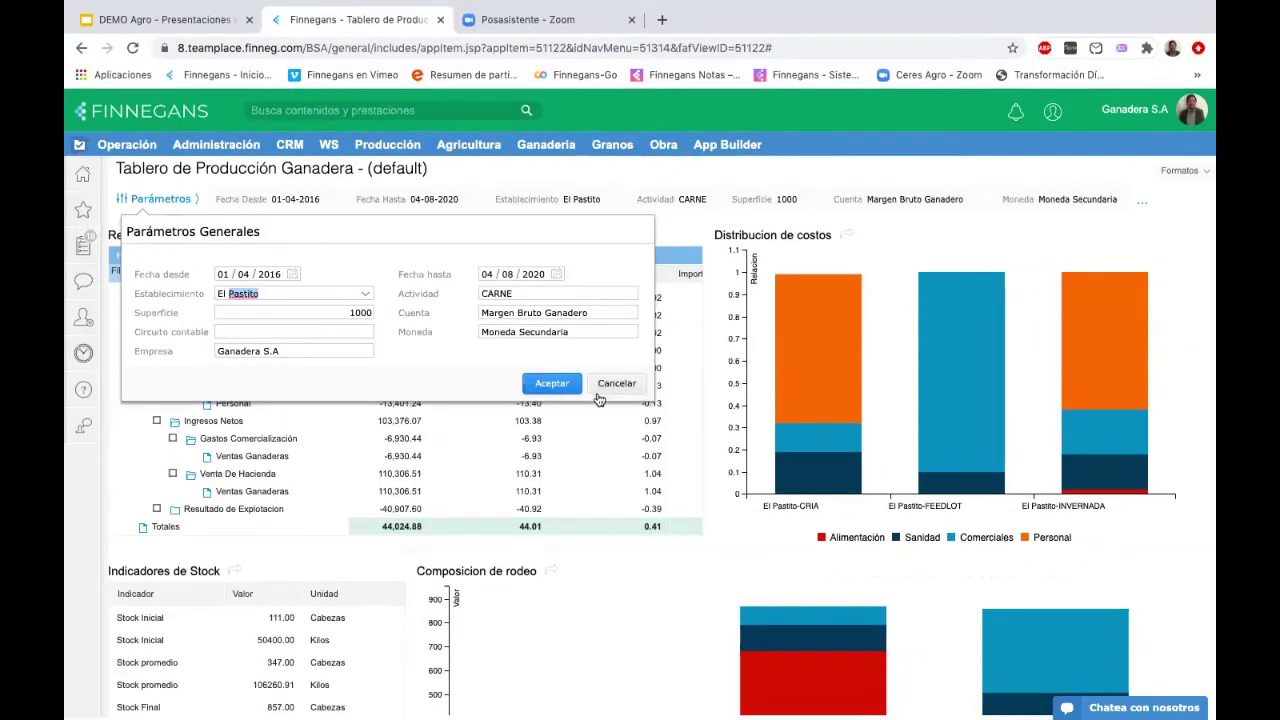
left_click(598, 388)
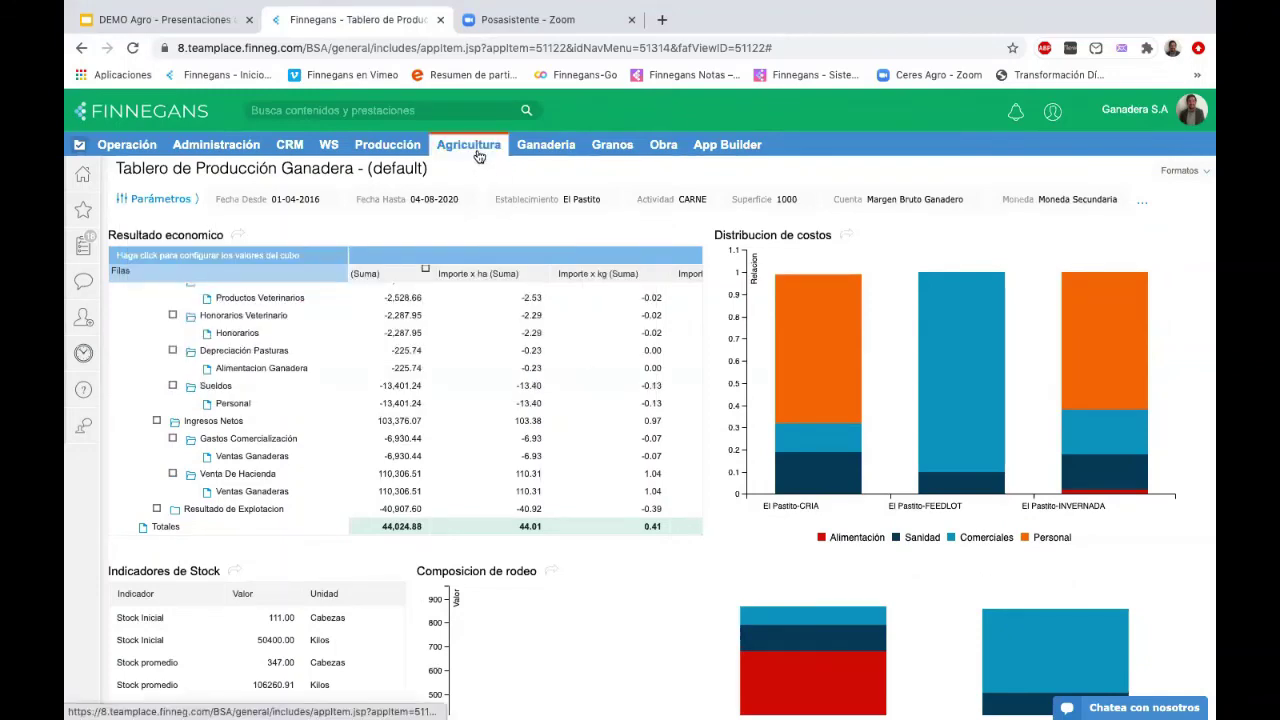
- Open the FeedLot Tablero de Análisis de Tropa, set Moneda to Moneda Secundaria and run it for troop EP-19-01
left_click(522, 150)
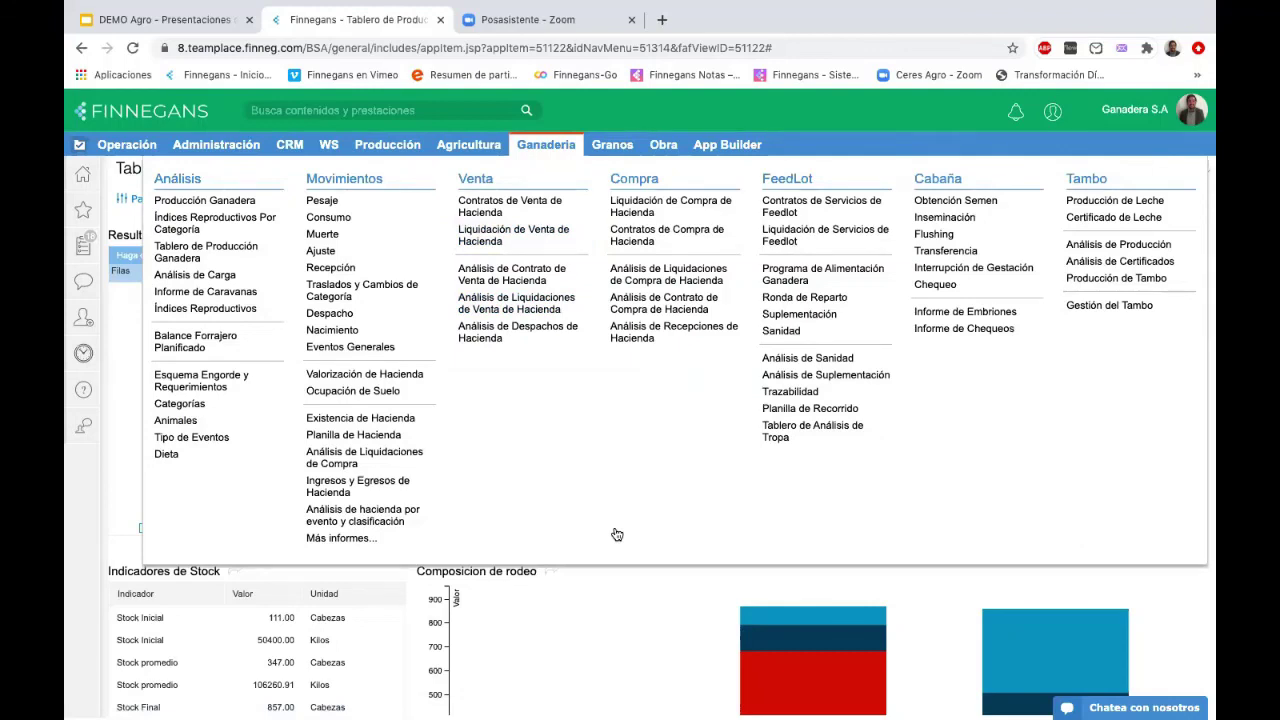
left_click(831, 437)
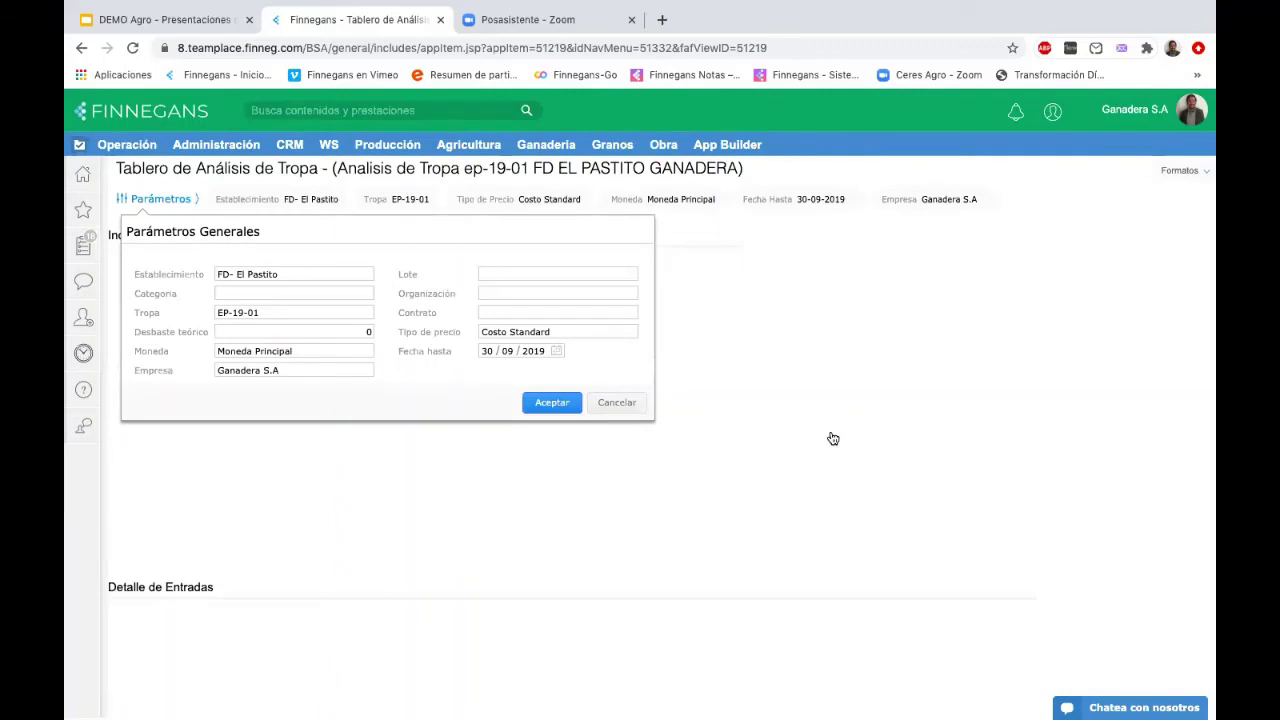
left_click(322, 354)
left_click(512, 424)
left_click(545, 402)
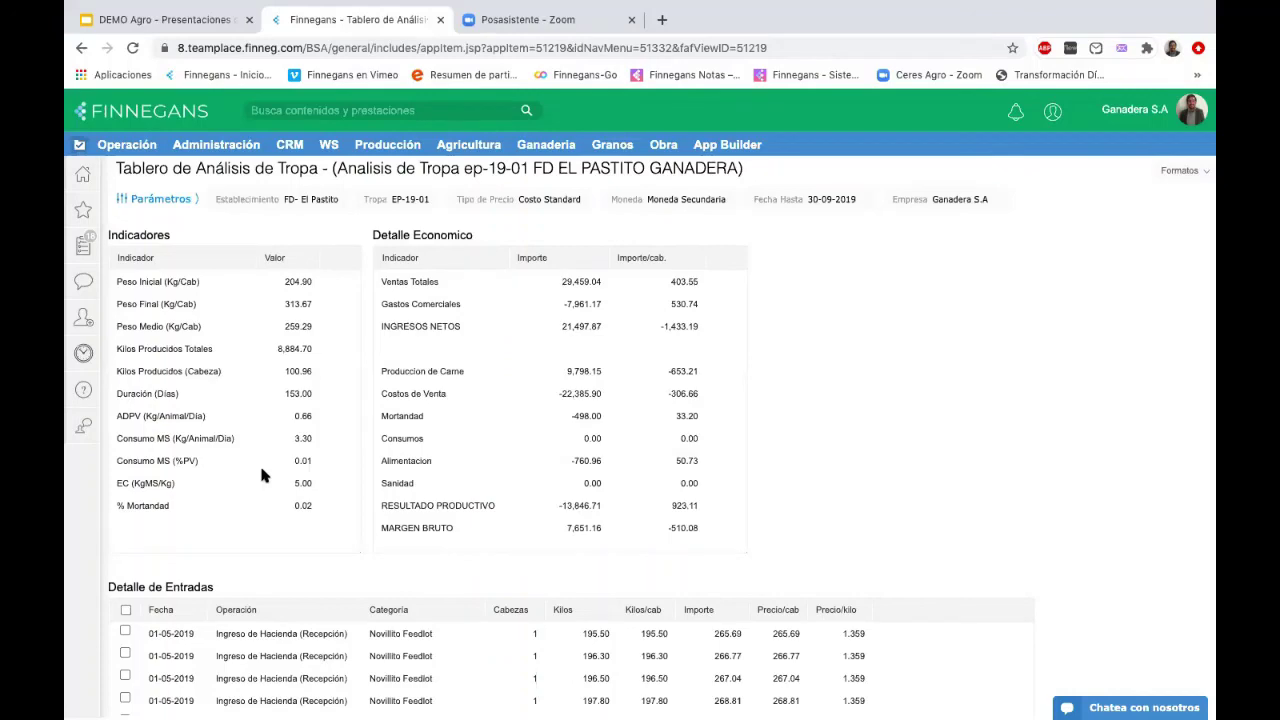
- Set the Cabezas column of the Detalle de Entradas table to be totalled with Suma
scroll(261, 475, "down", 3)
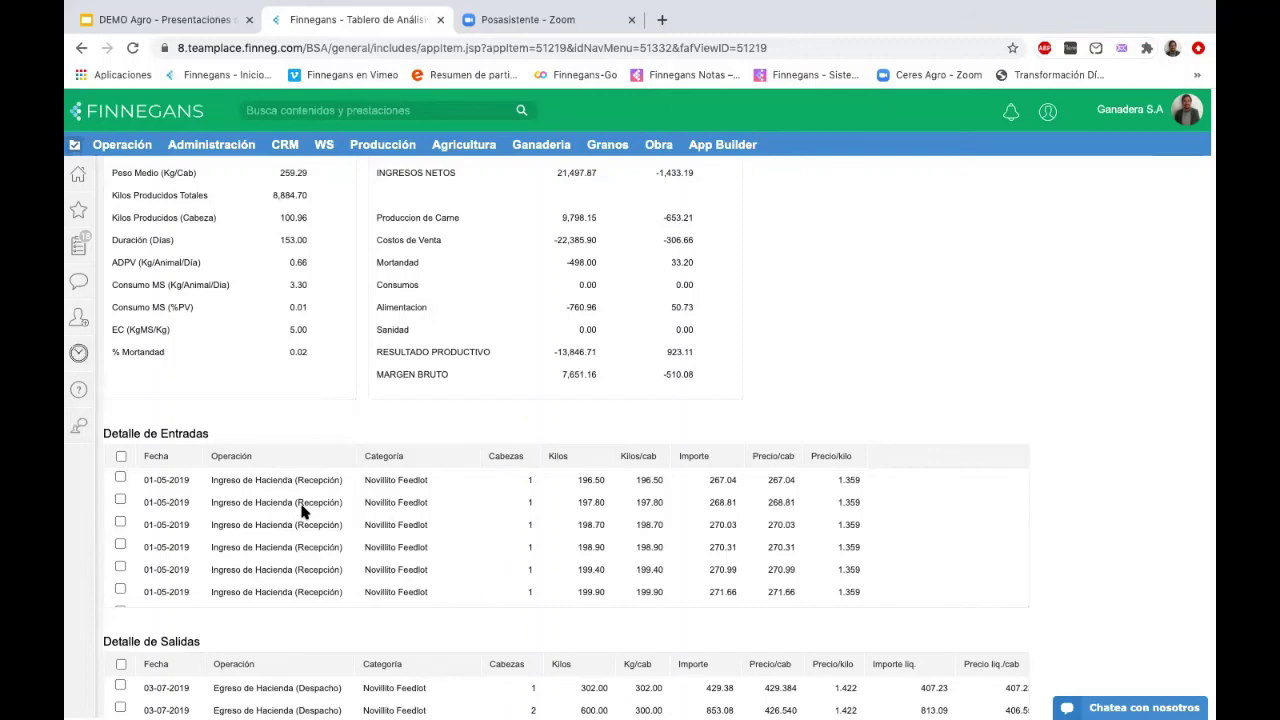
scroll(303, 509, "up", 3)
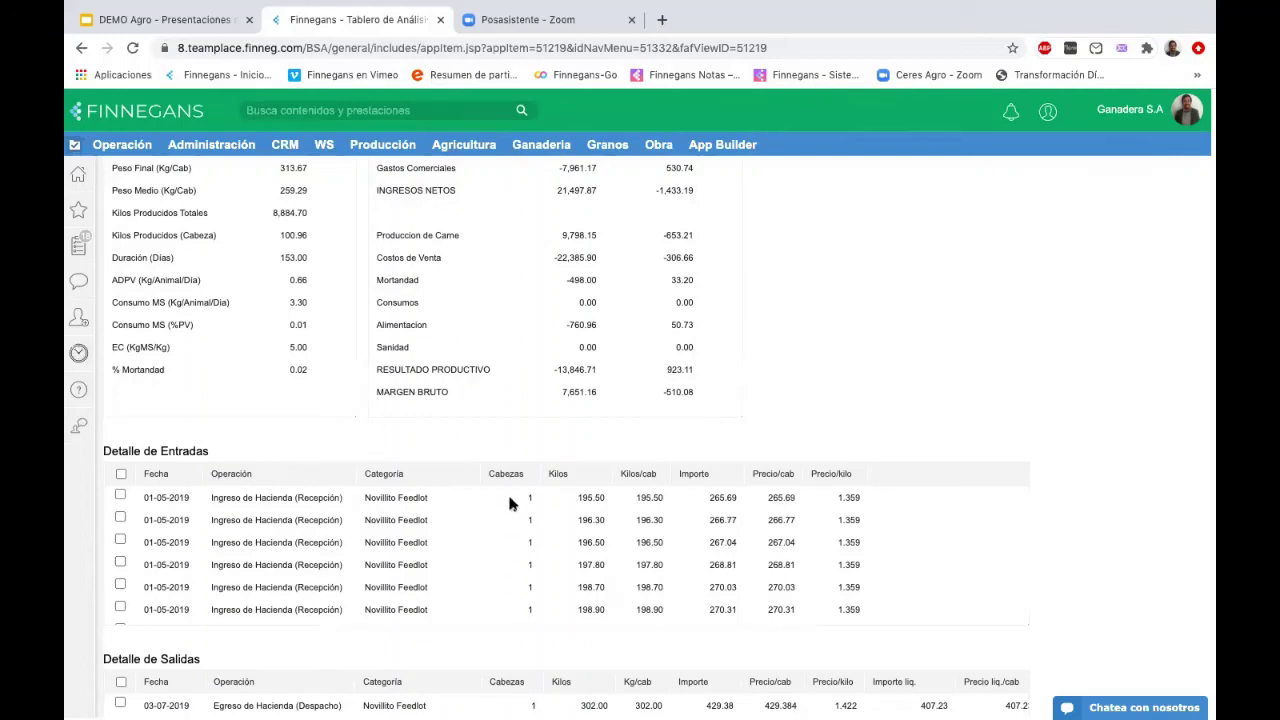
scroll(507, 491, "down", 2)
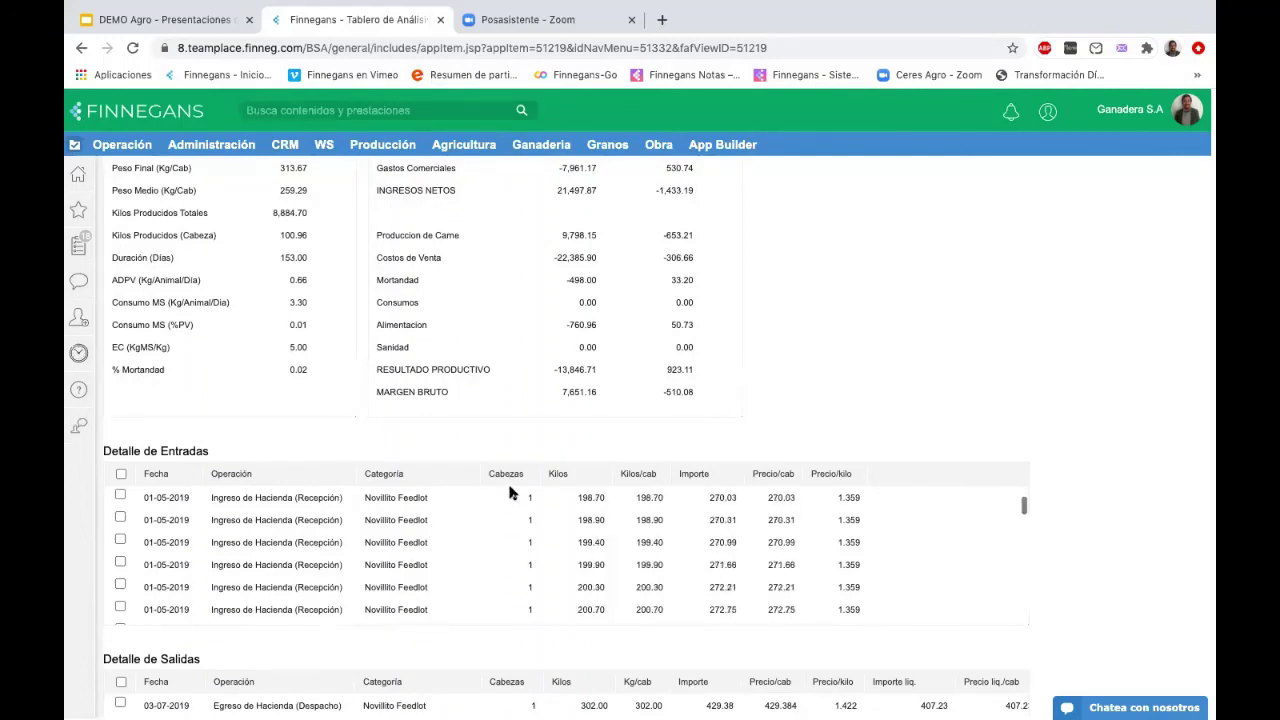
left_click(508, 478)
left_click(512, 512)
left_click(712, 304)
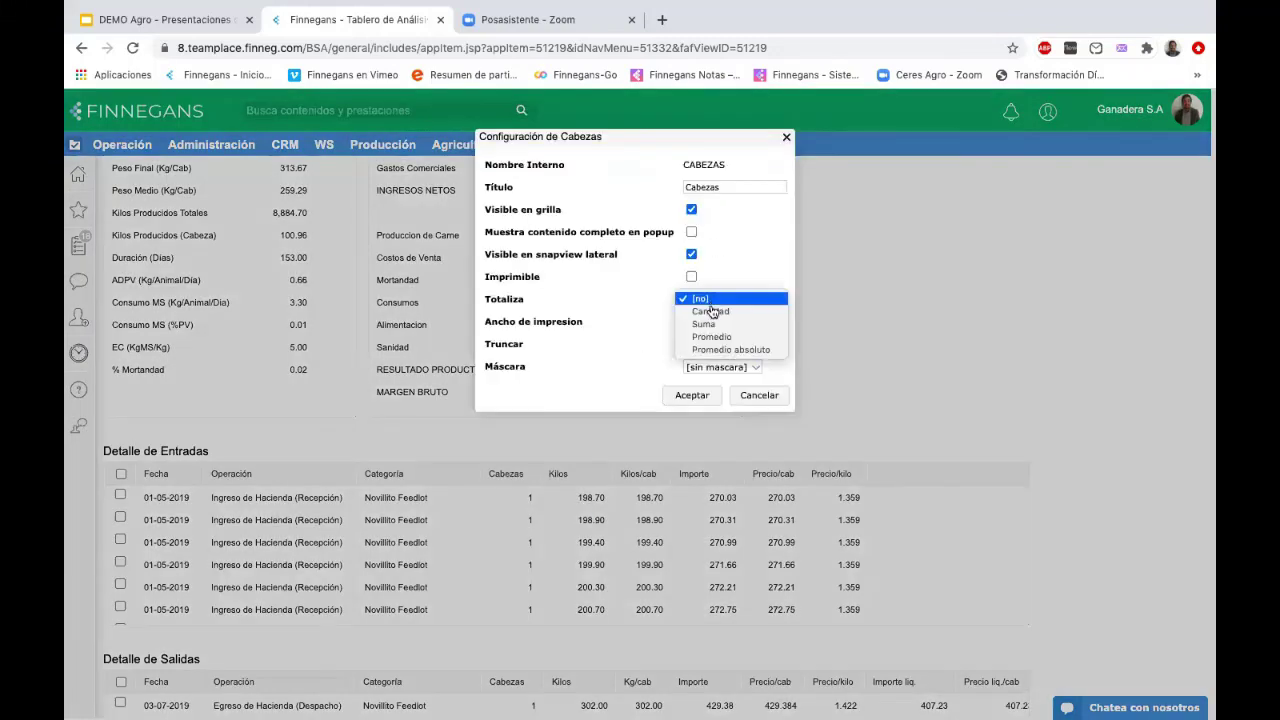
left_click(707, 323)
left_click(693, 395)
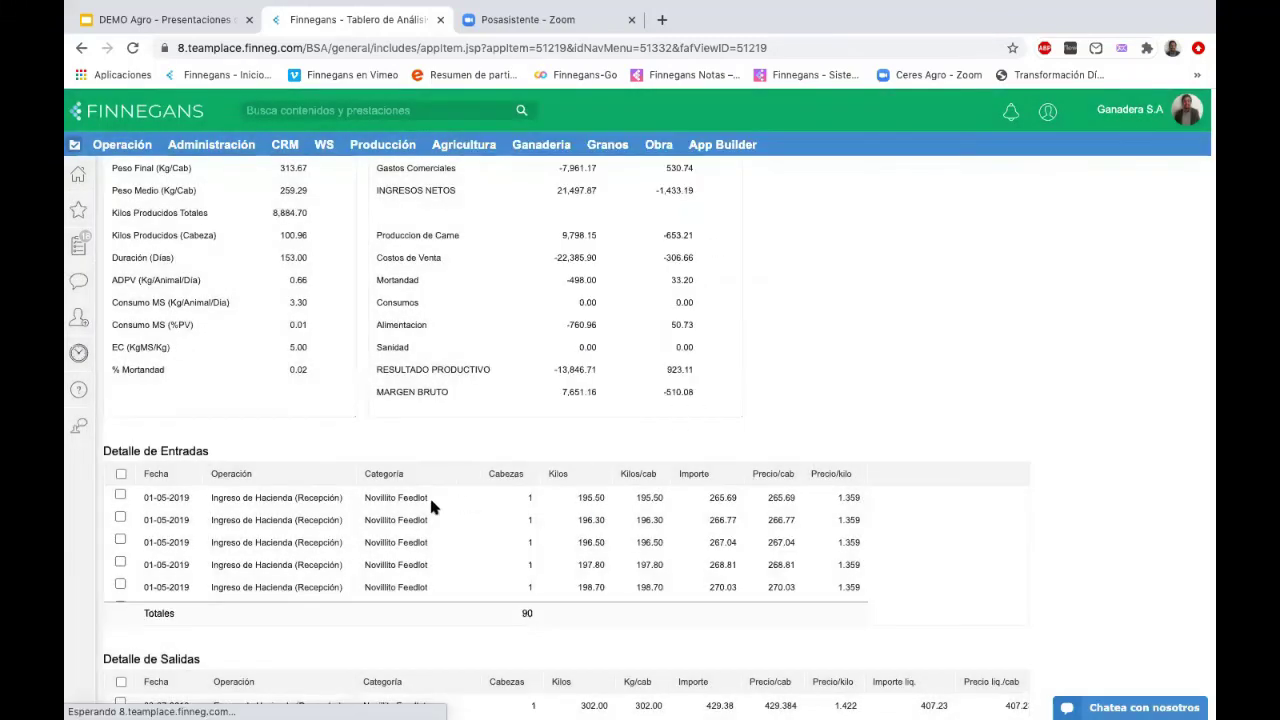
- Look through the remaining Detalle de Entradas rows and check the Detalle de Salidas and Detalle de Mortandad tables
scroll(414, 516, "down", 10)
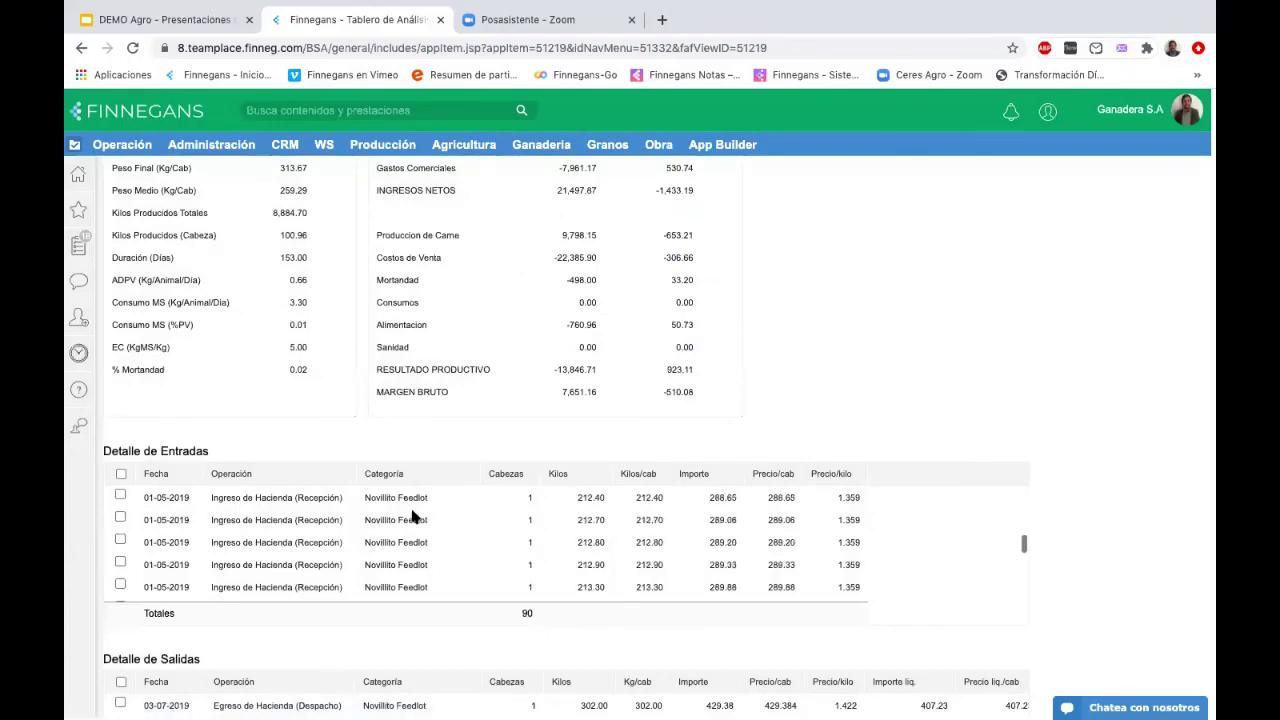
scroll(414, 516, "down", 1)
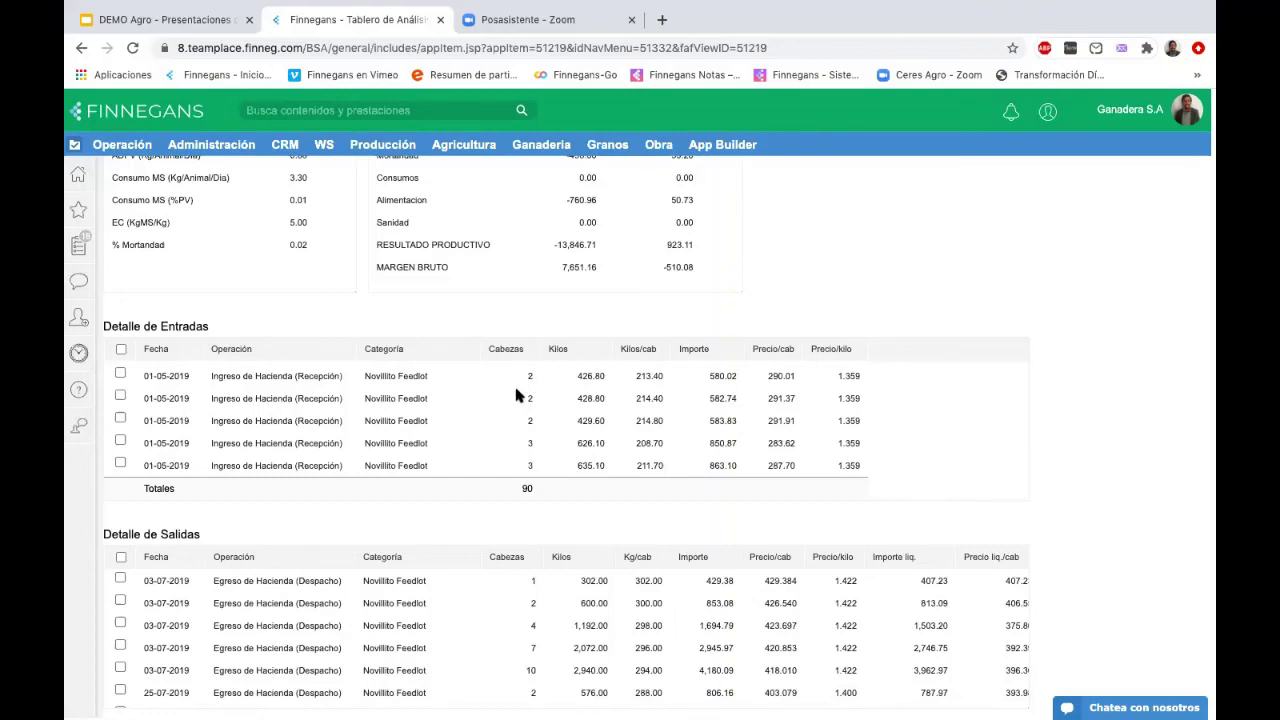
scroll(517, 397, "down", 1)
scroll(517, 397, "down", 2)
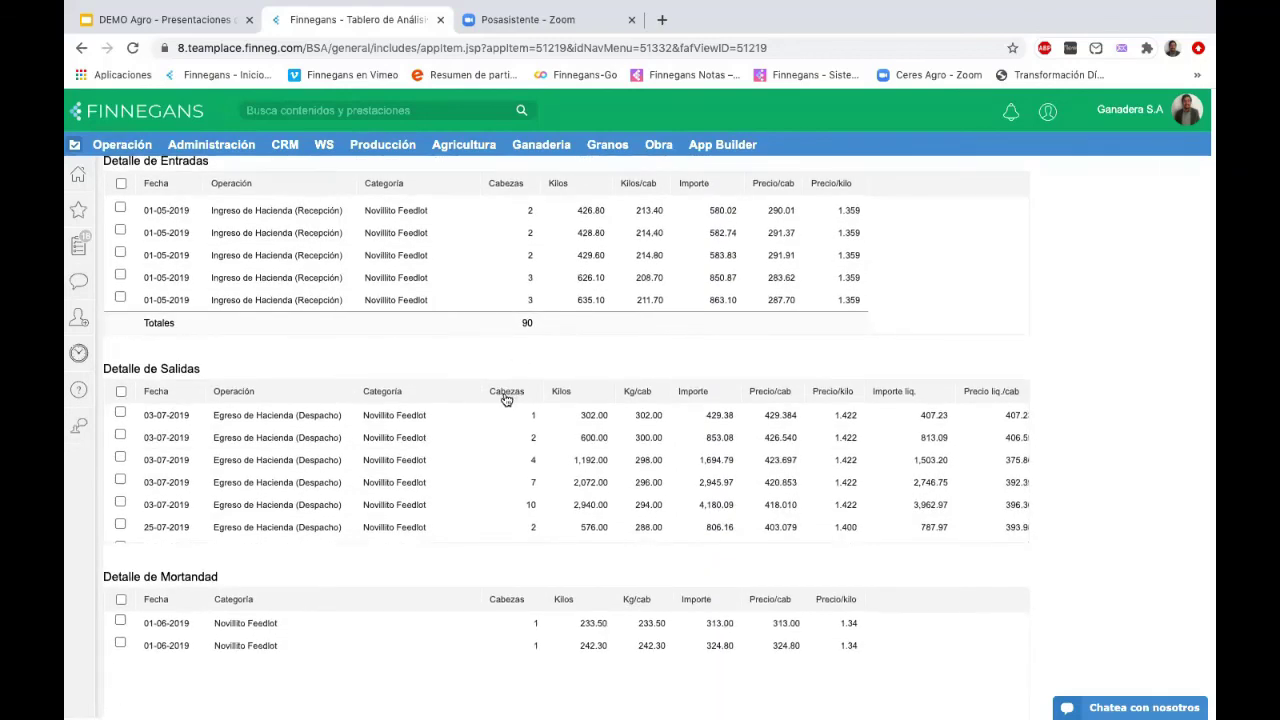
- Set the Cabezas column of the Detalle de Salidas table to be totalled with Suma and look through its rows
left_click(506, 398)
left_click(510, 430)
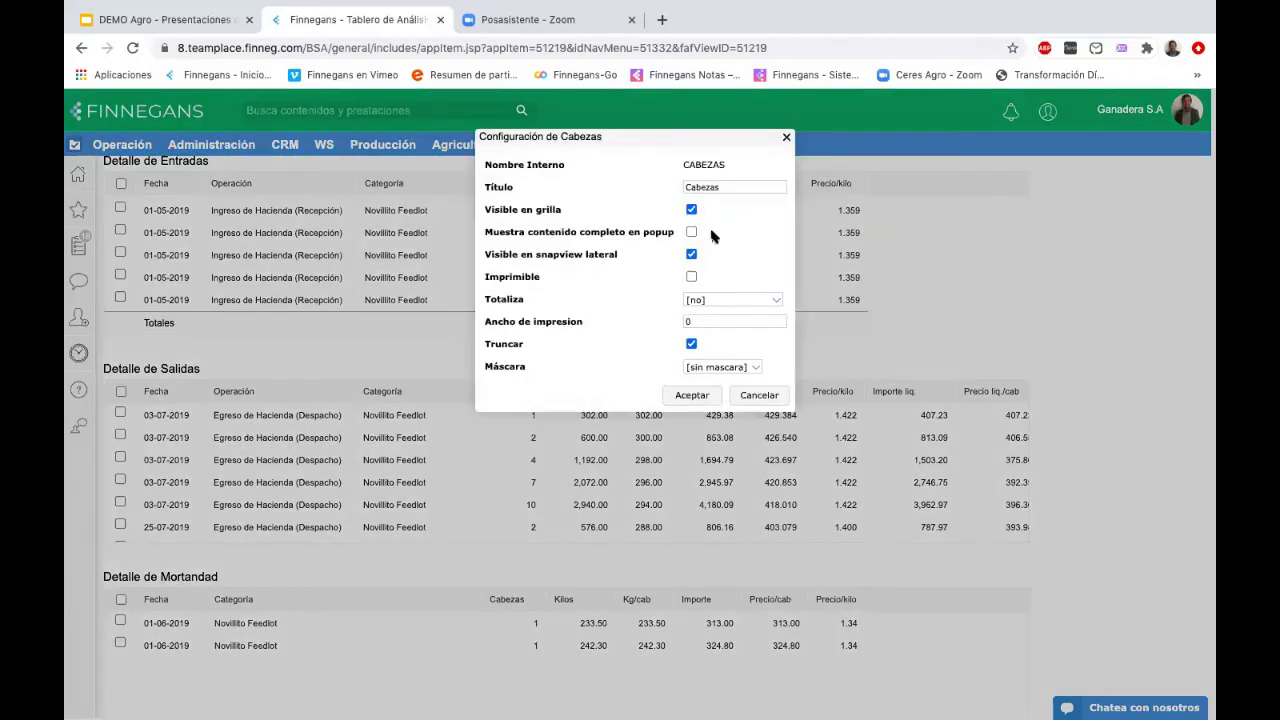
left_click(711, 299)
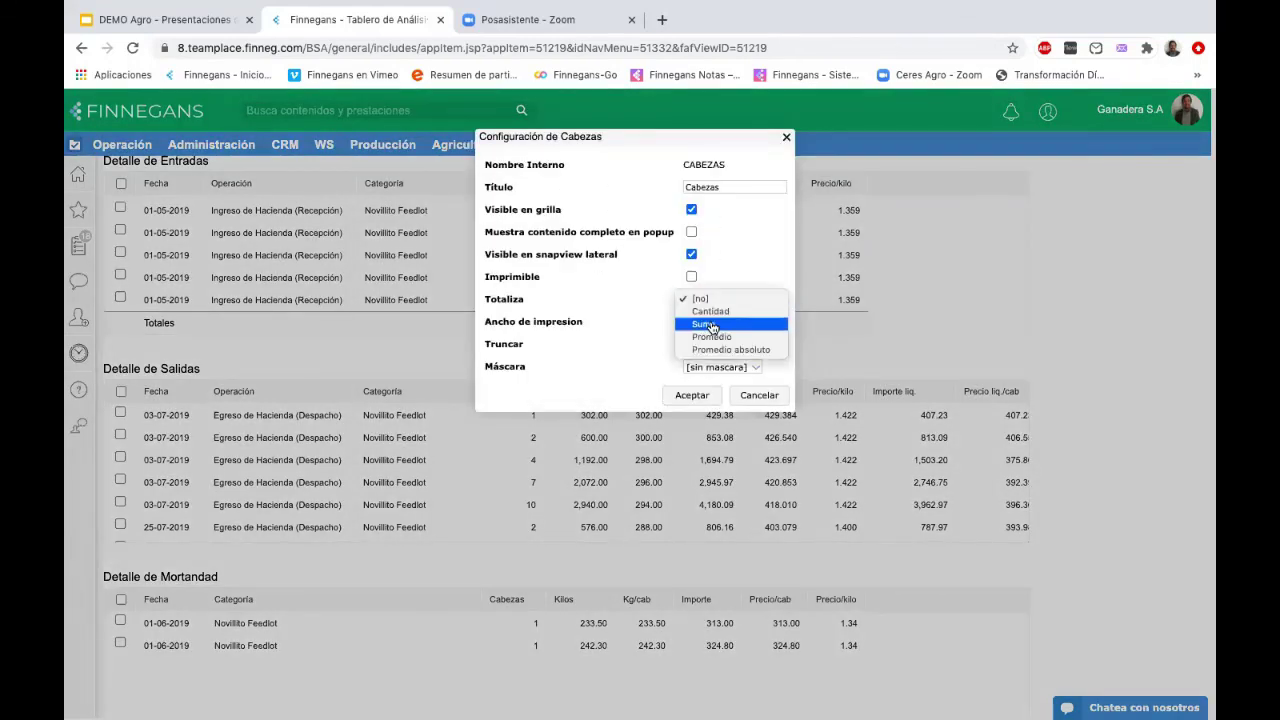
key("Return")
left_click(697, 396)
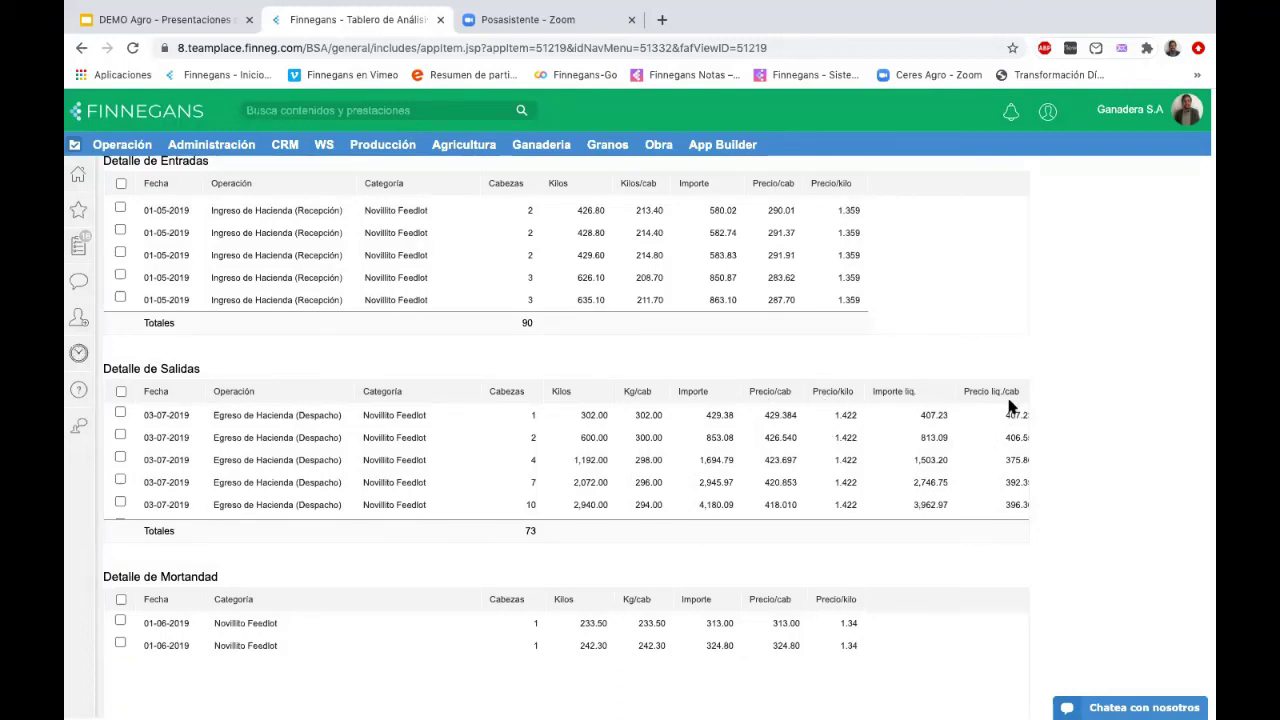
scroll(377, 444, "right", 1)
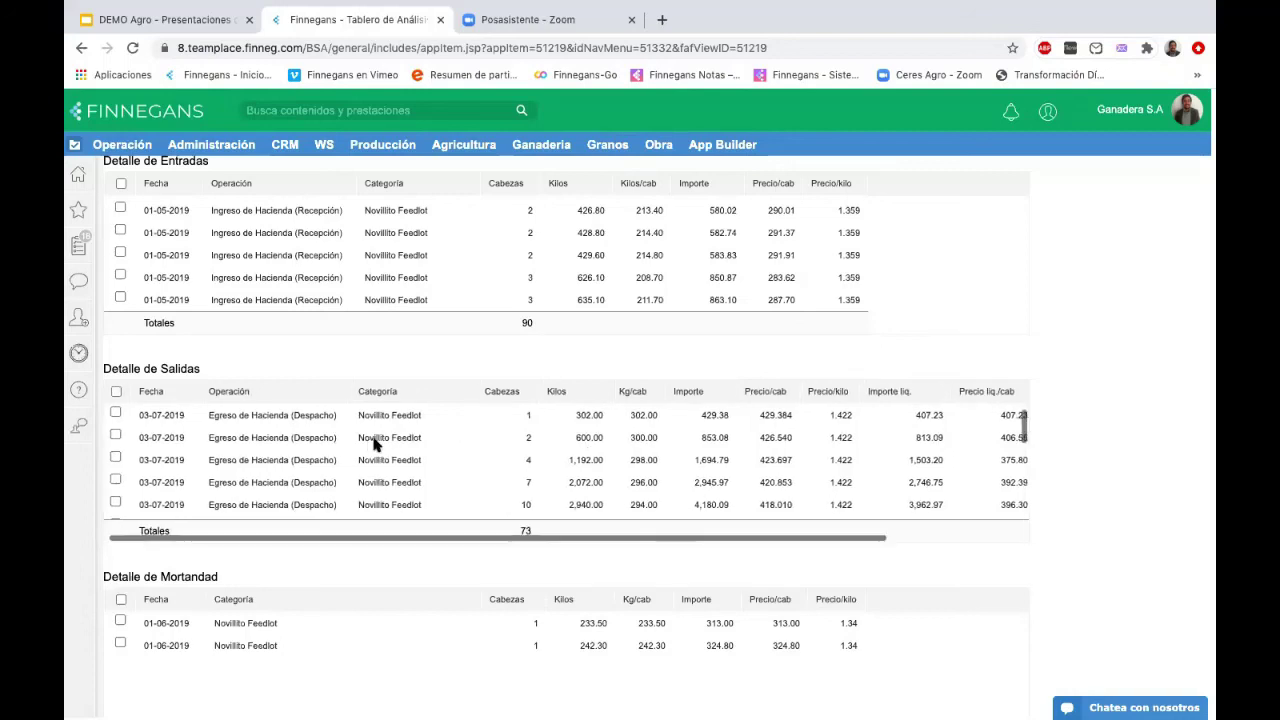
scroll(377, 444, "right", 1)
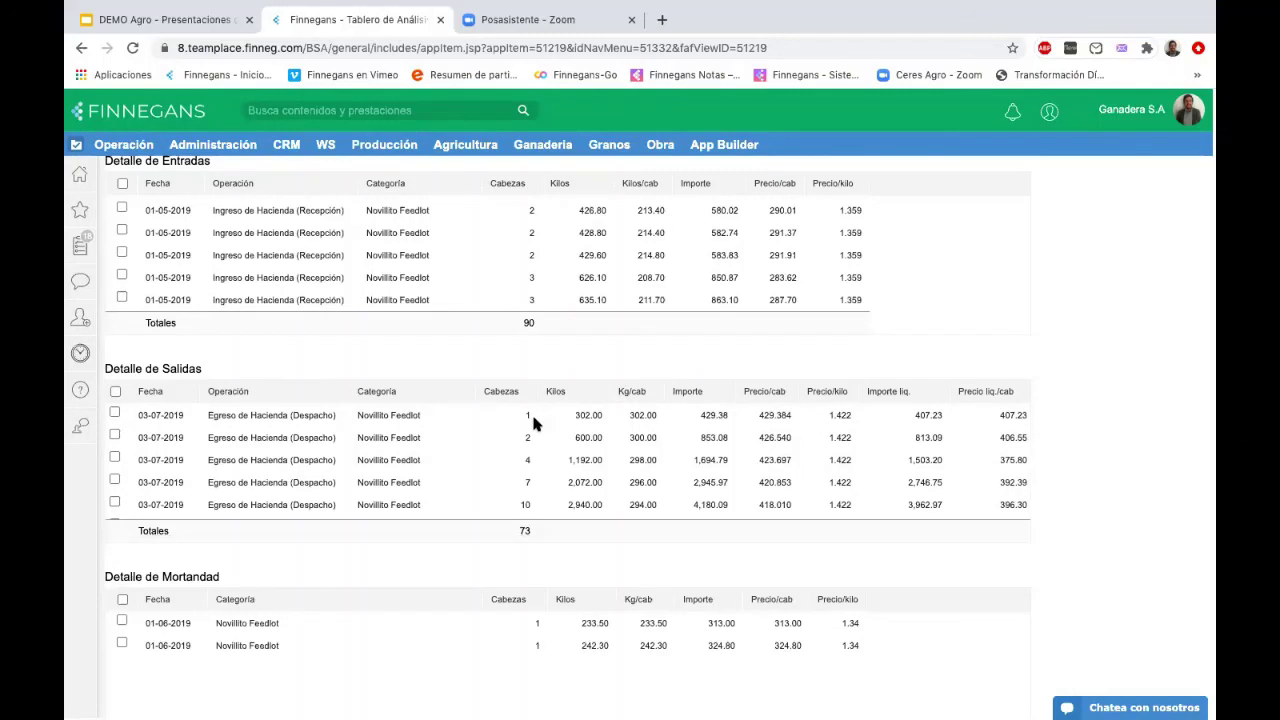
scroll(533, 423, "down", 5)
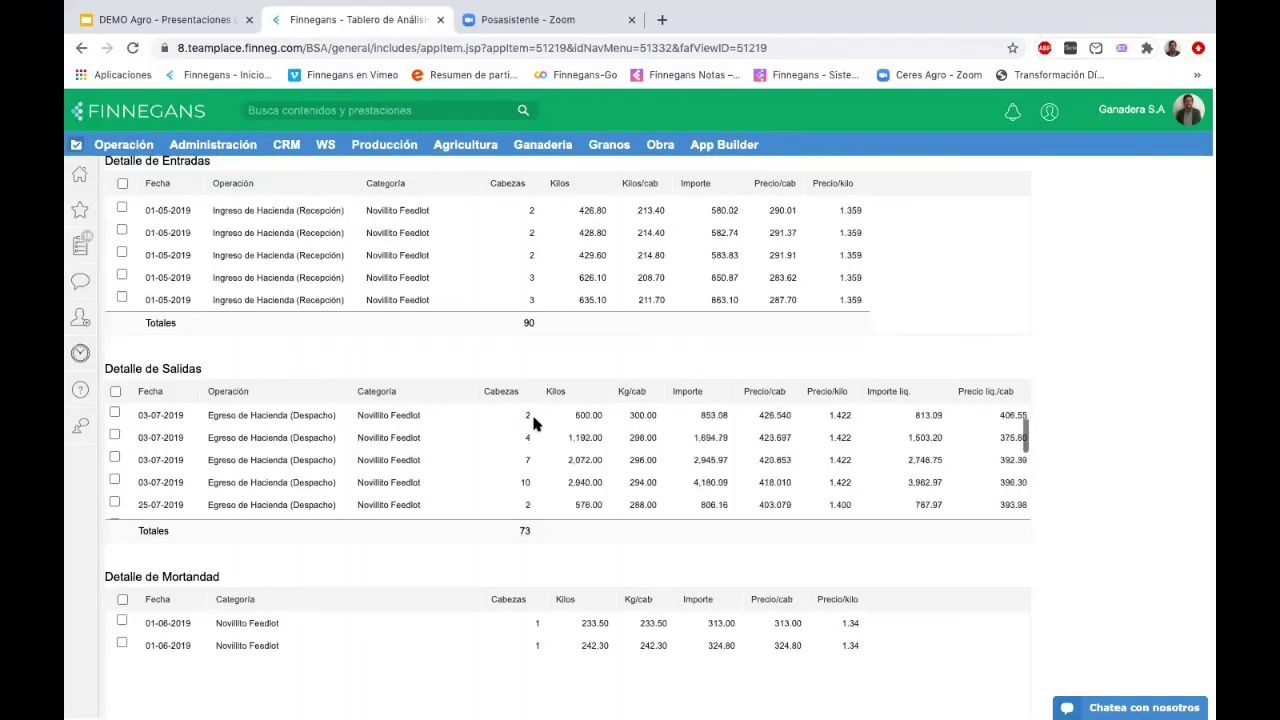
scroll(533, 423, "down", 5)
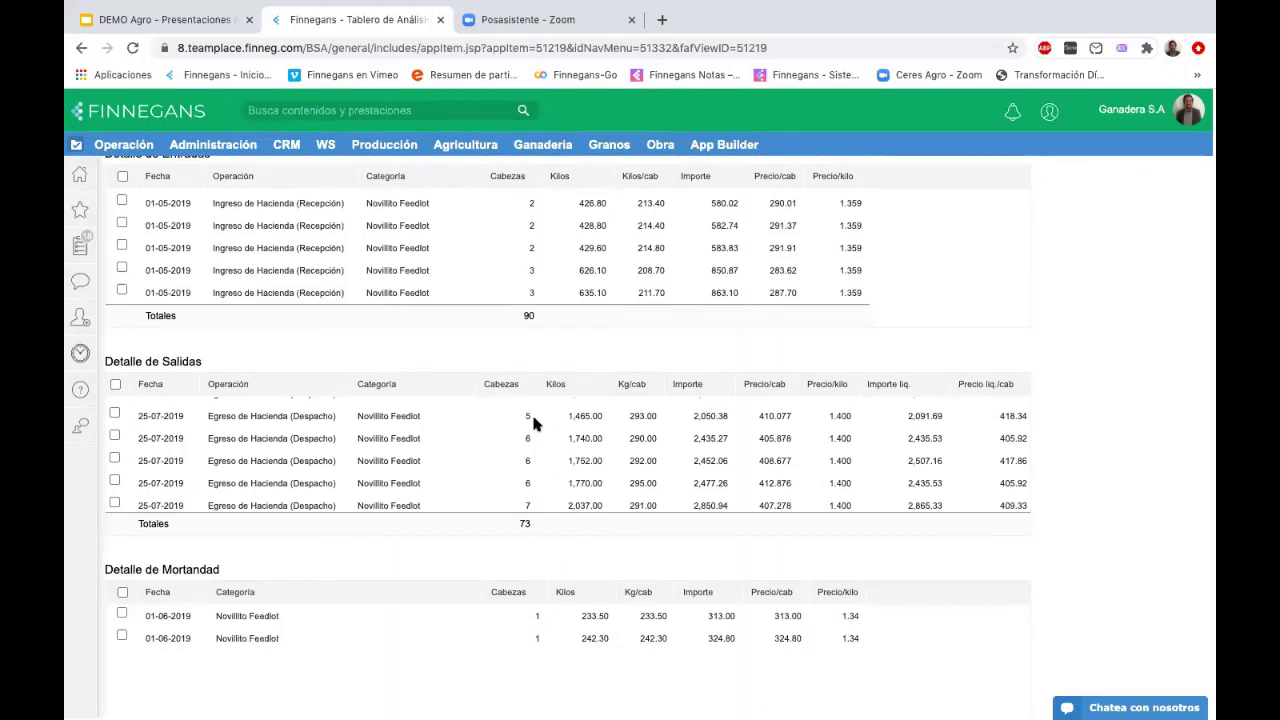
- Set the Cabezas column of the Detalle de Mortandad table to be totalled with Suma
scroll(531, 420, "down", 2)
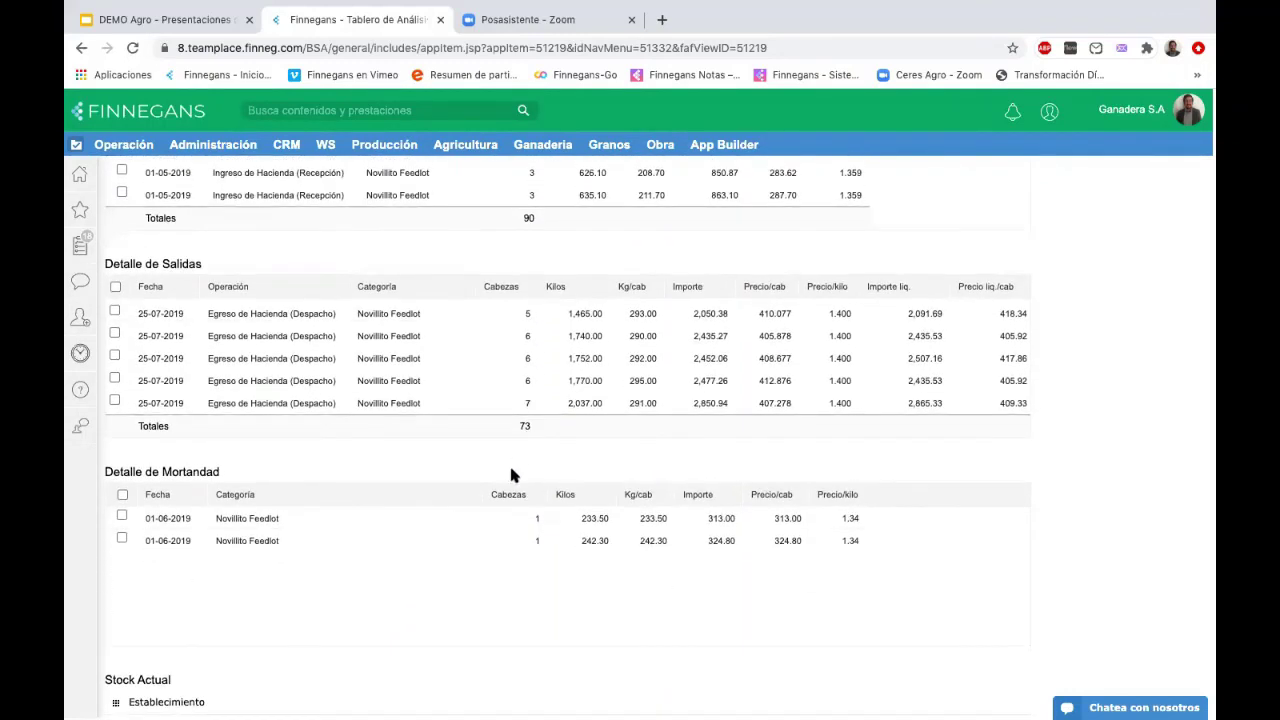
left_click(511, 500)
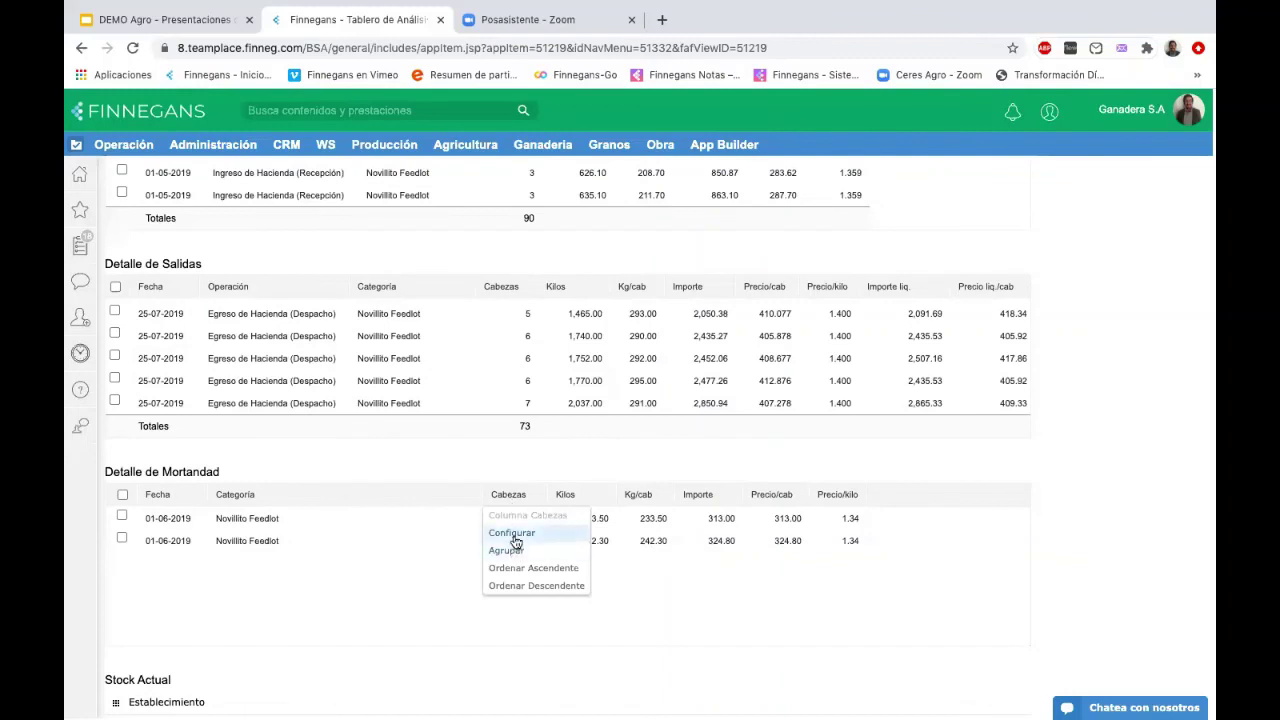
left_click(513, 535)
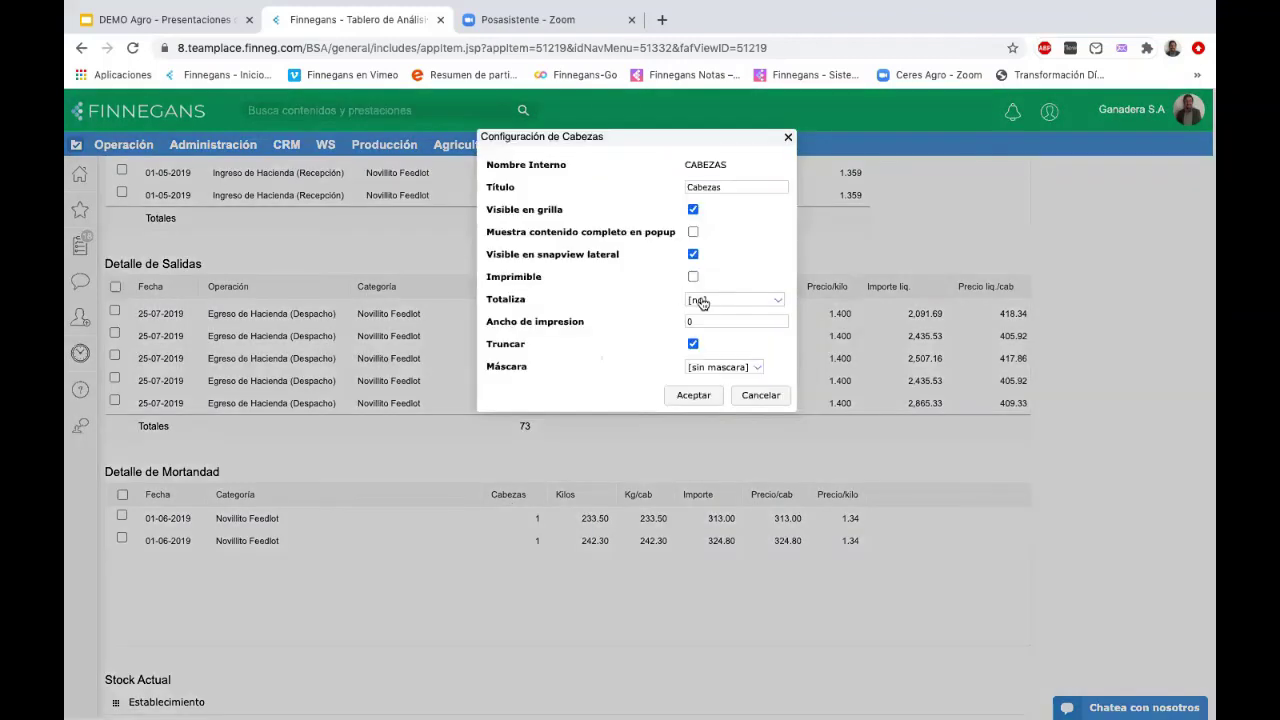
left_click(703, 300)
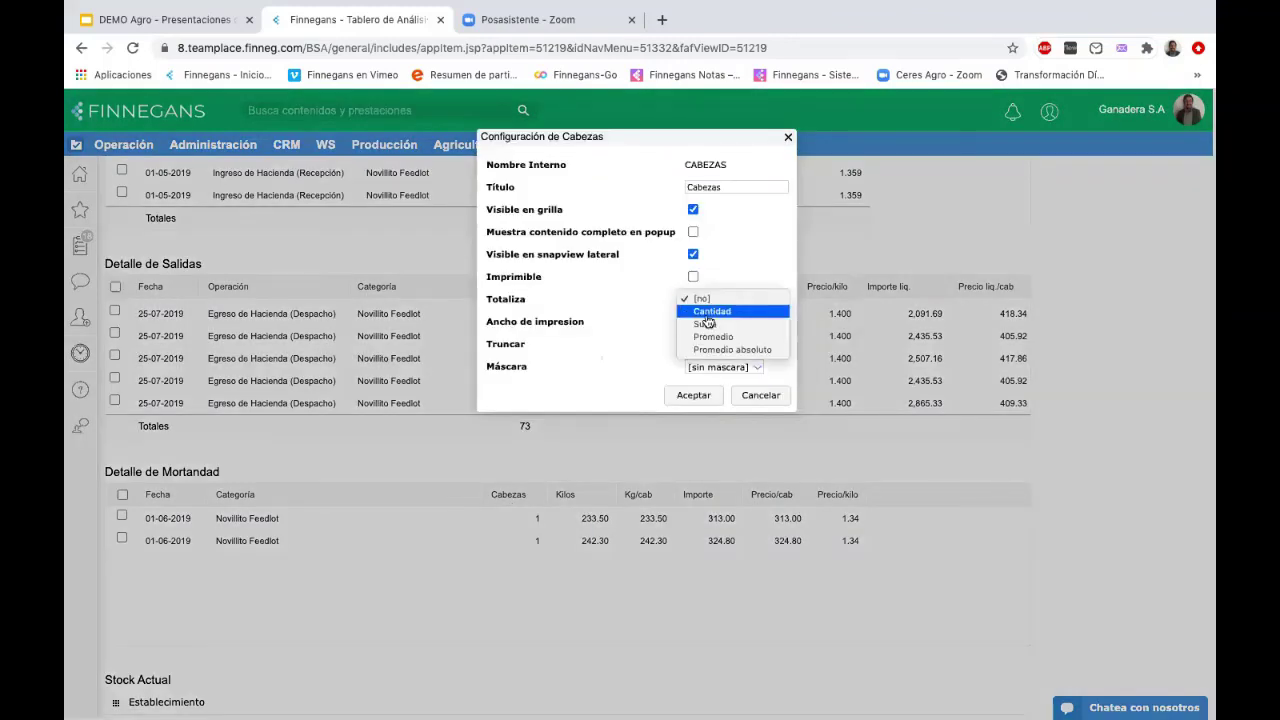
left_click(706, 324)
left_click(693, 395)
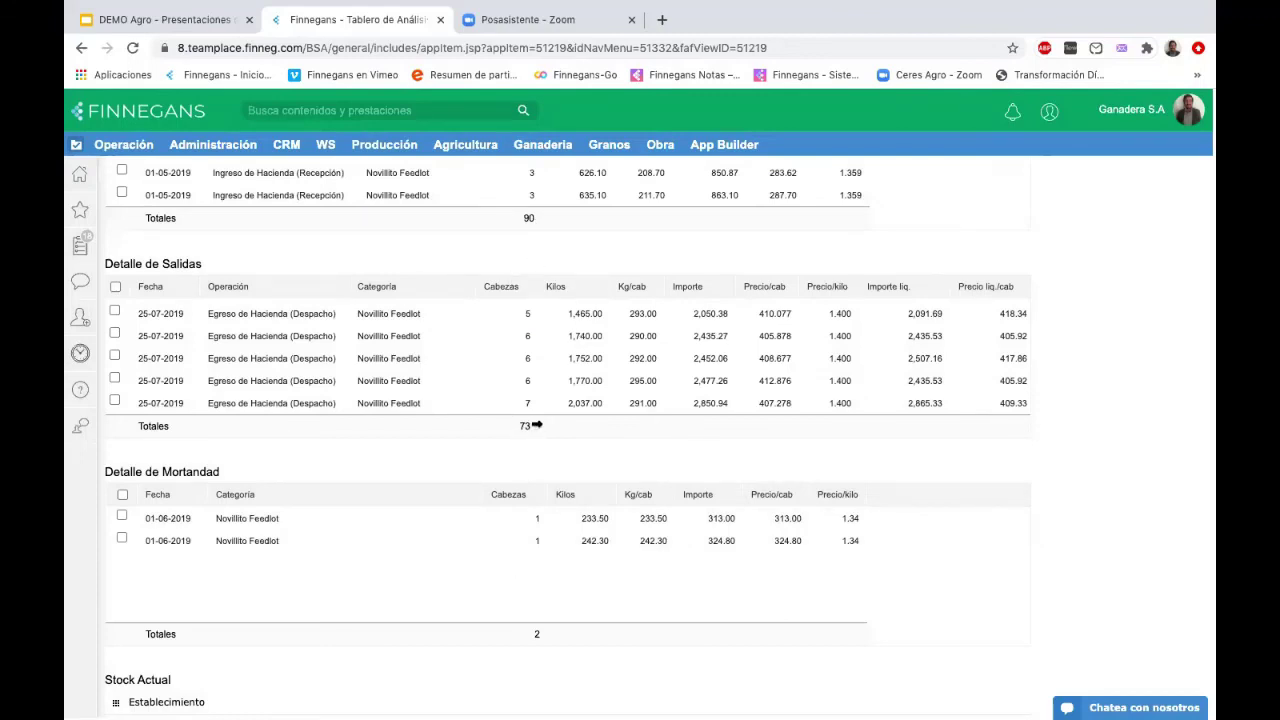
- Expand the FD- El Pastito establishment in Stock Actual and compare its headcount with the Entradas, Salidas and Mortandad totals
scroll(537, 425, "down", 3)
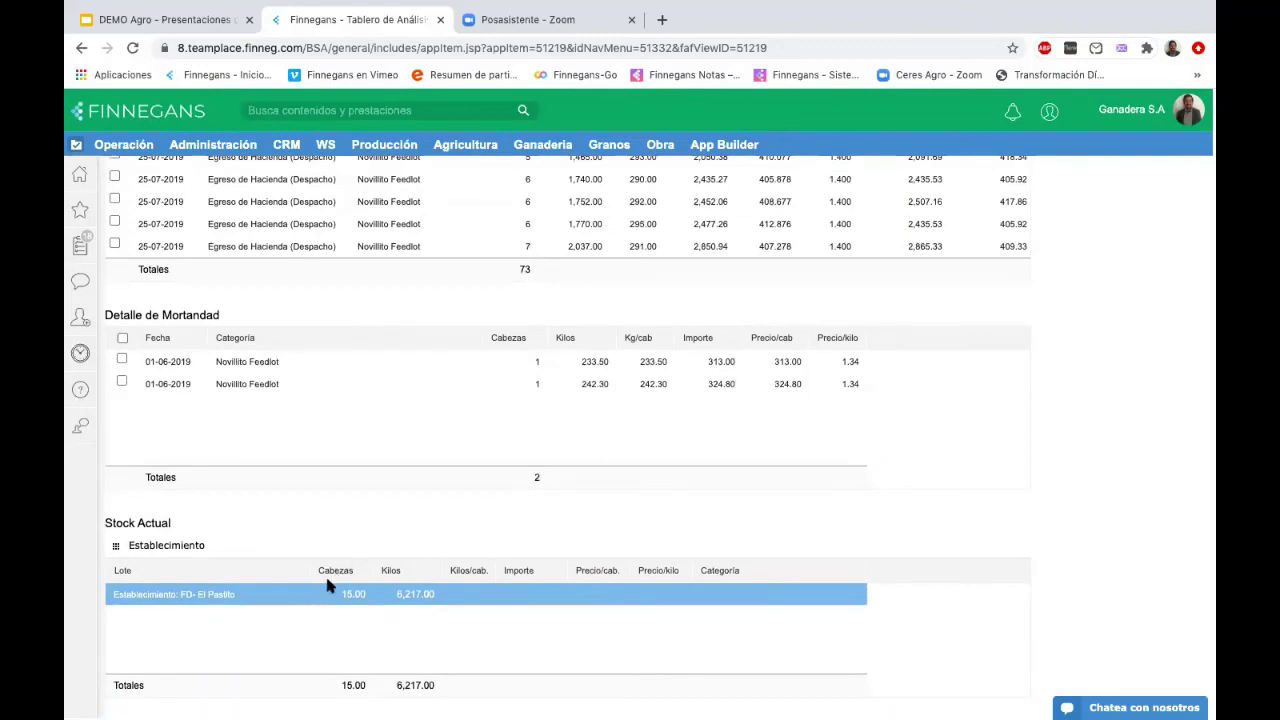
left_click(278, 601)
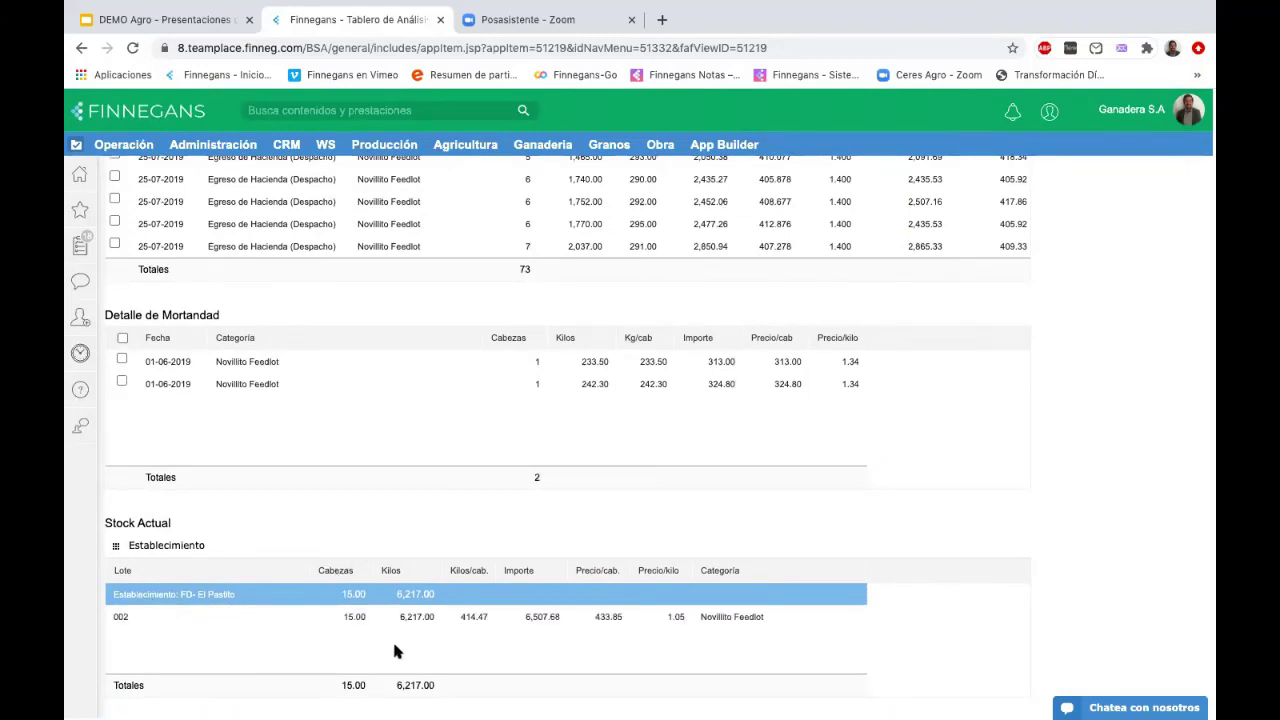
scroll(394, 646, "down", 2)
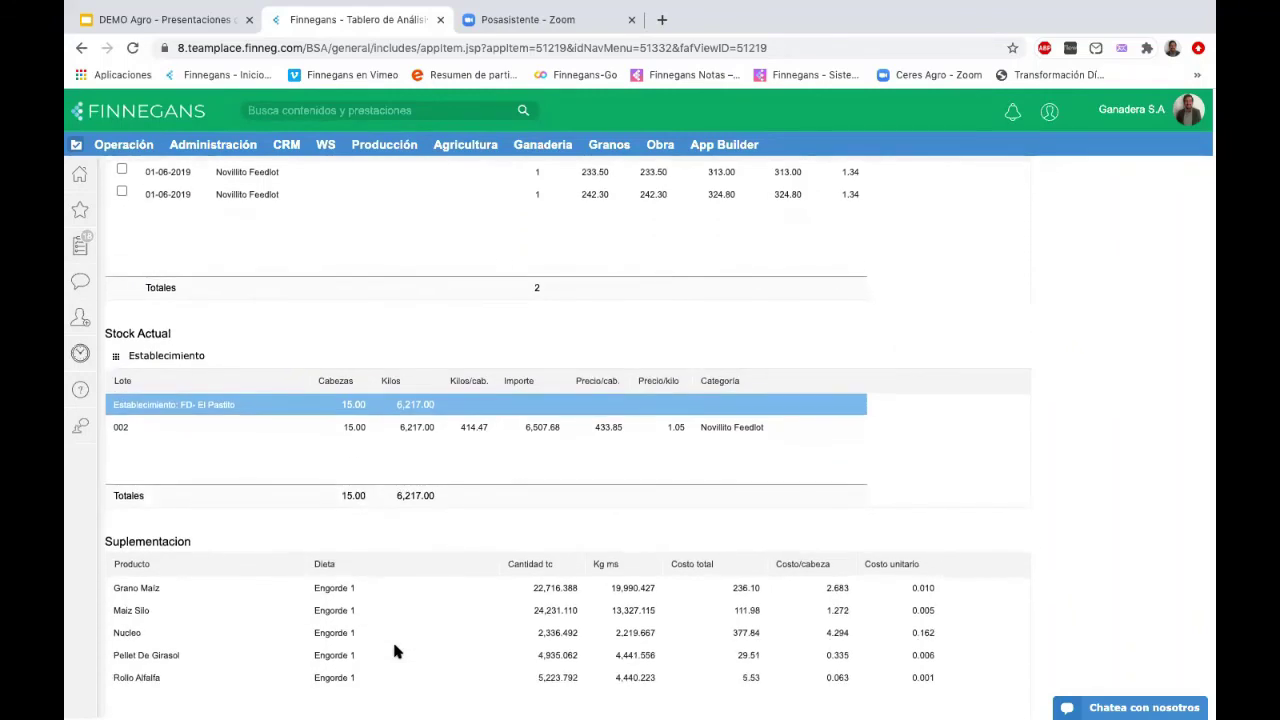
scroll(394, 651, "down", 1)
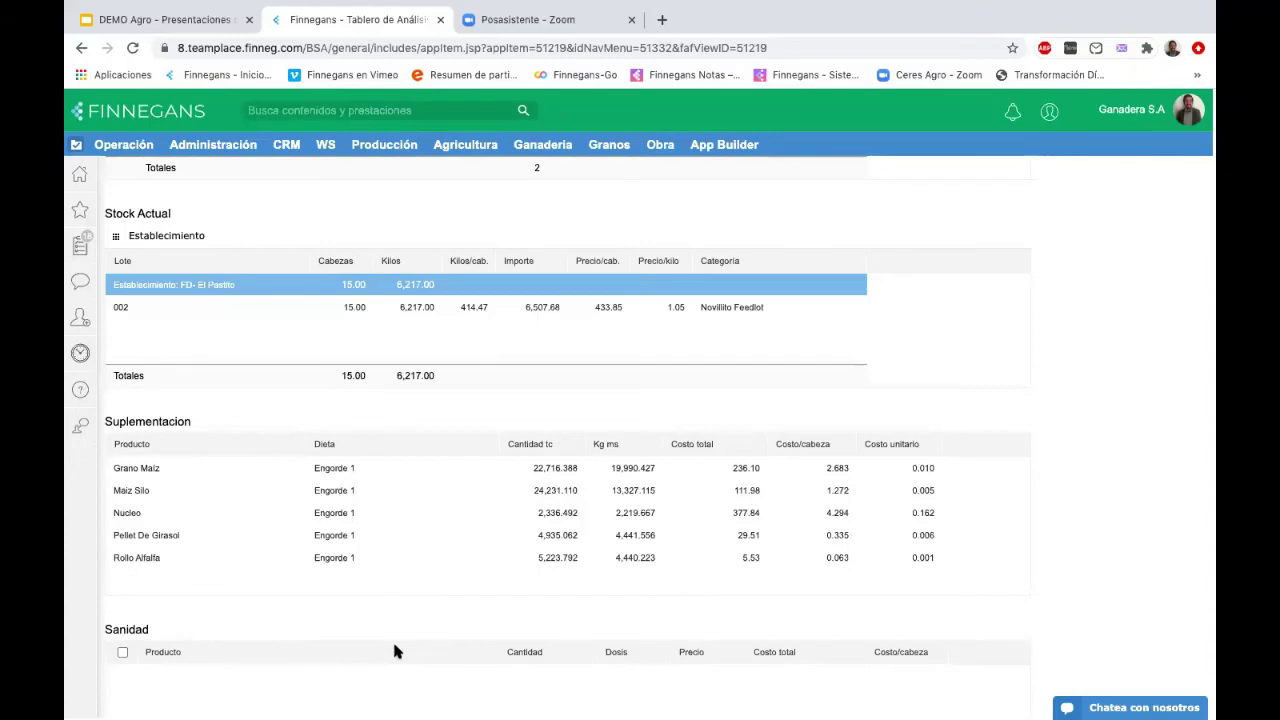
scroll(394, 651, "up", 12)
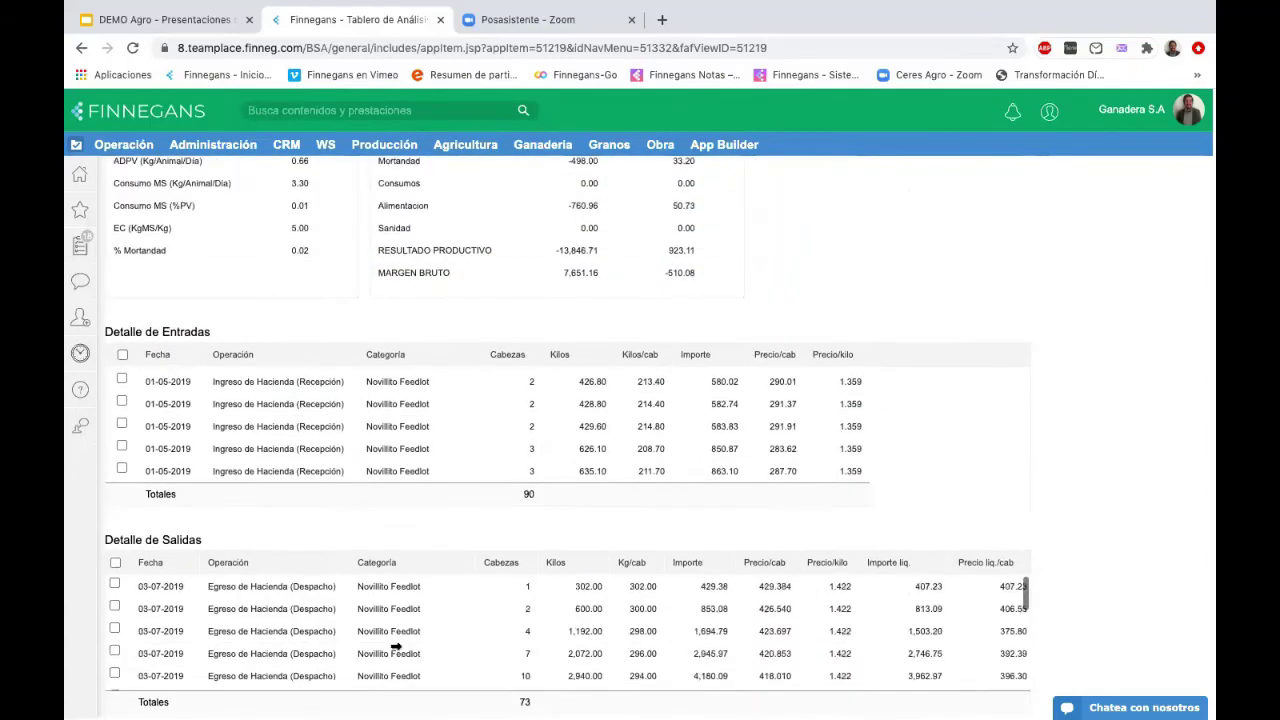
scroll(394, 651, "down", 6)
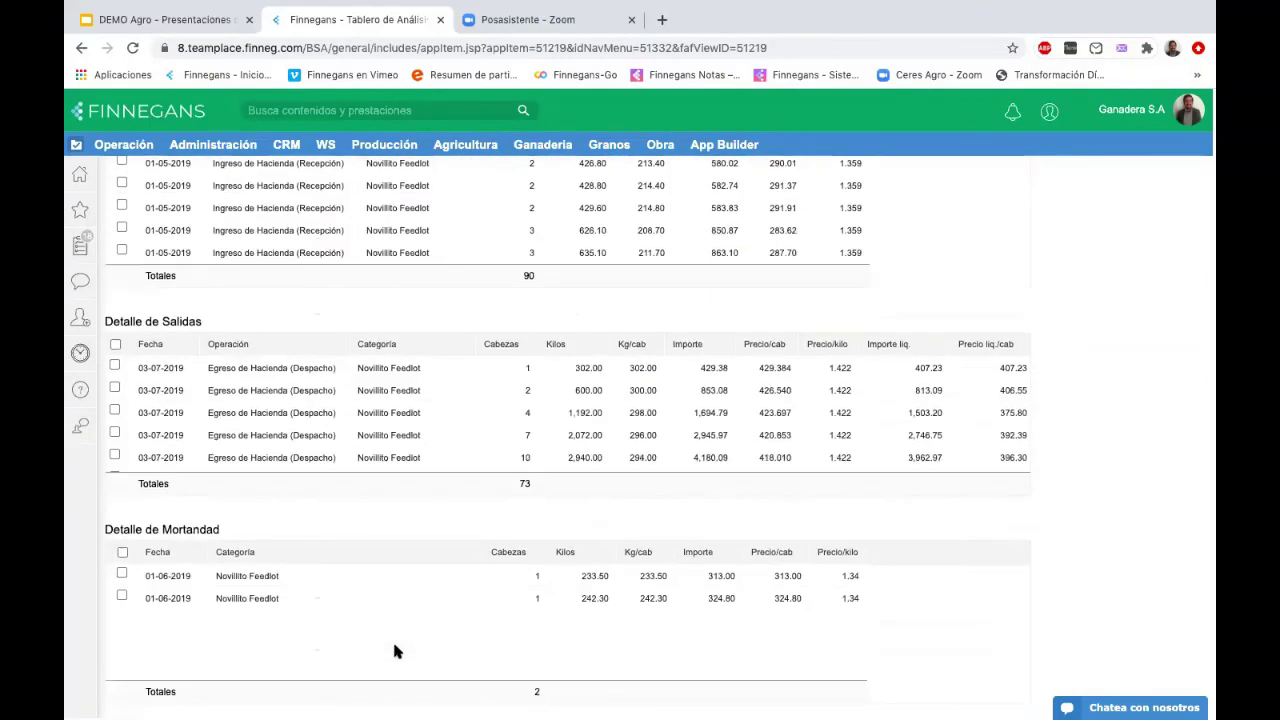
- Examine the quantities and costs per product in the Suplementacion table and check the Sanidad table
scroll(394, 651, "down", 5)
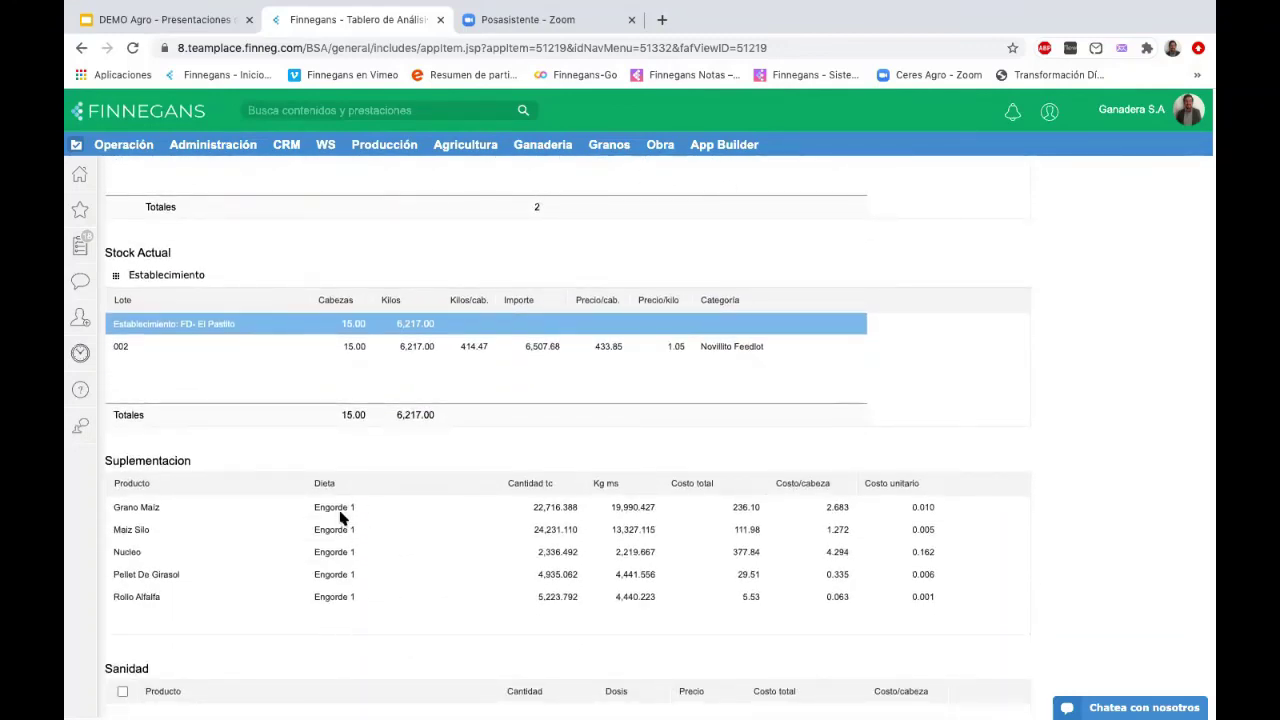
scroll(340, 516, "down", 1)
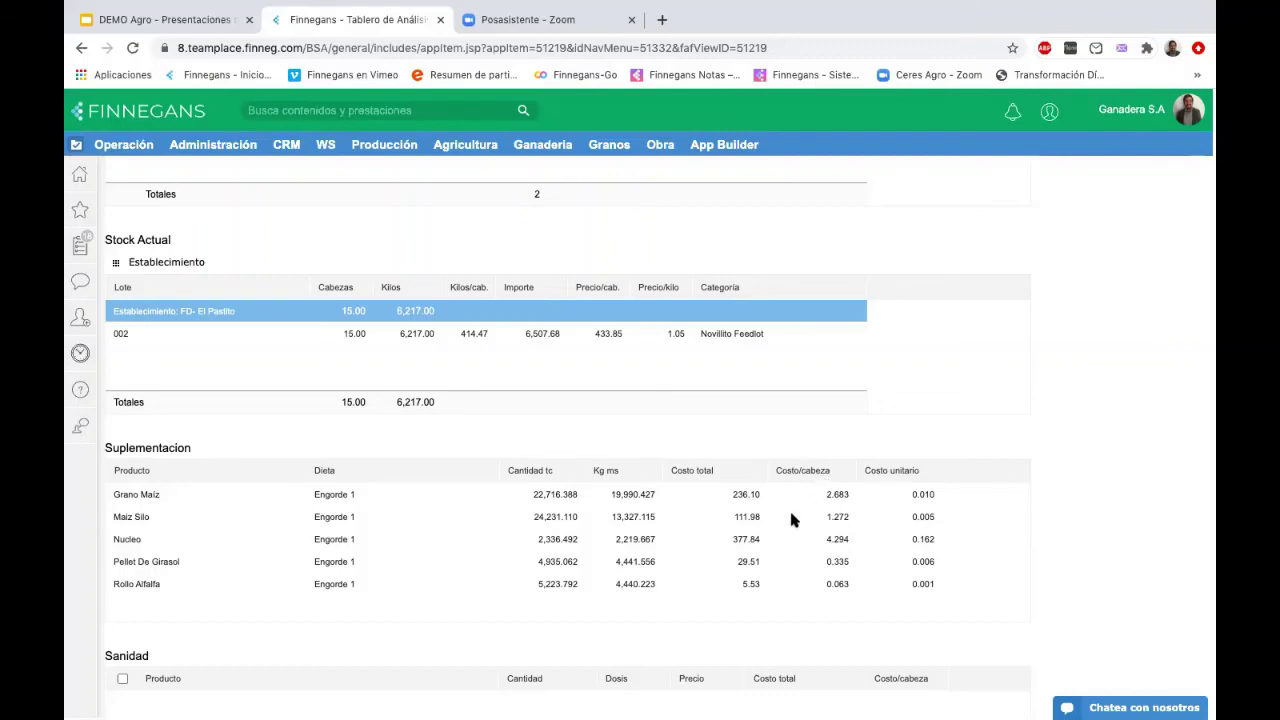
scroll(790, 518, "down", 3)
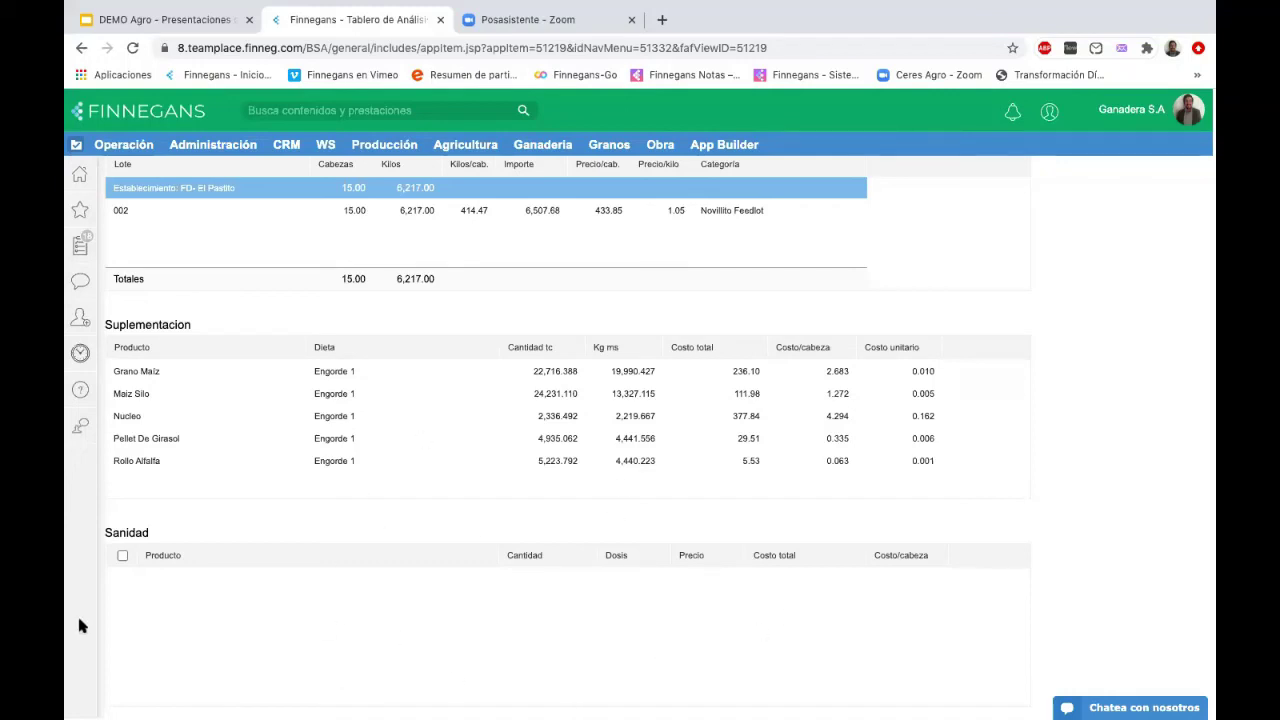
scroll(463, 515, "up", 2)
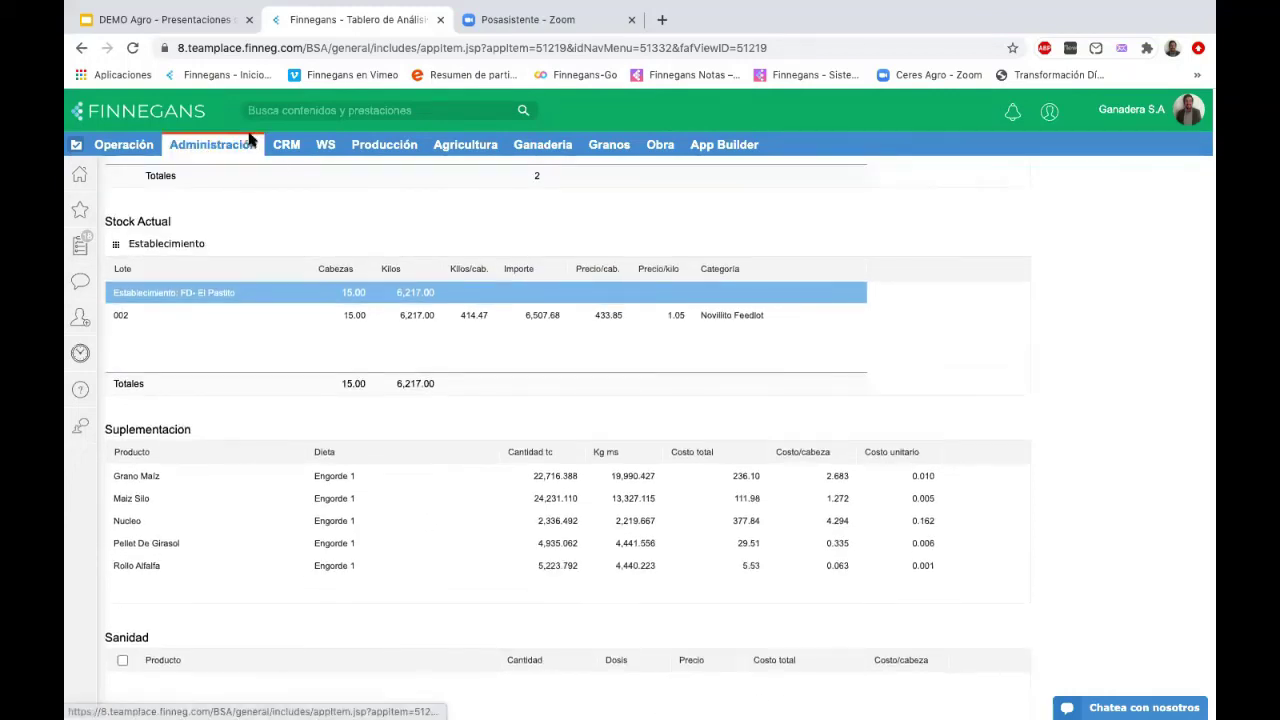
- Return to the Finnegans home wall and present slide 12, "¡Gracias por su atención!", of the DEMO Agro presentation in Google Slides
left_click(175, 118)
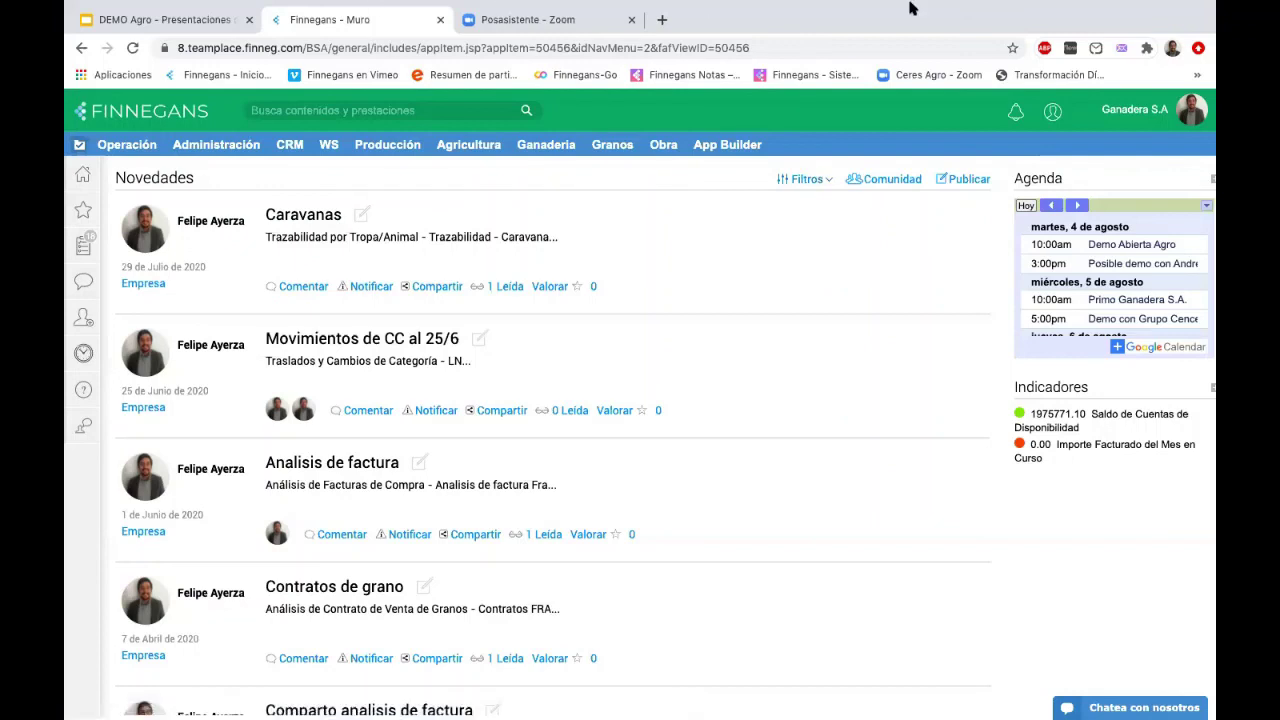
mouse_move(1134, 8)
left_click(173, 22)
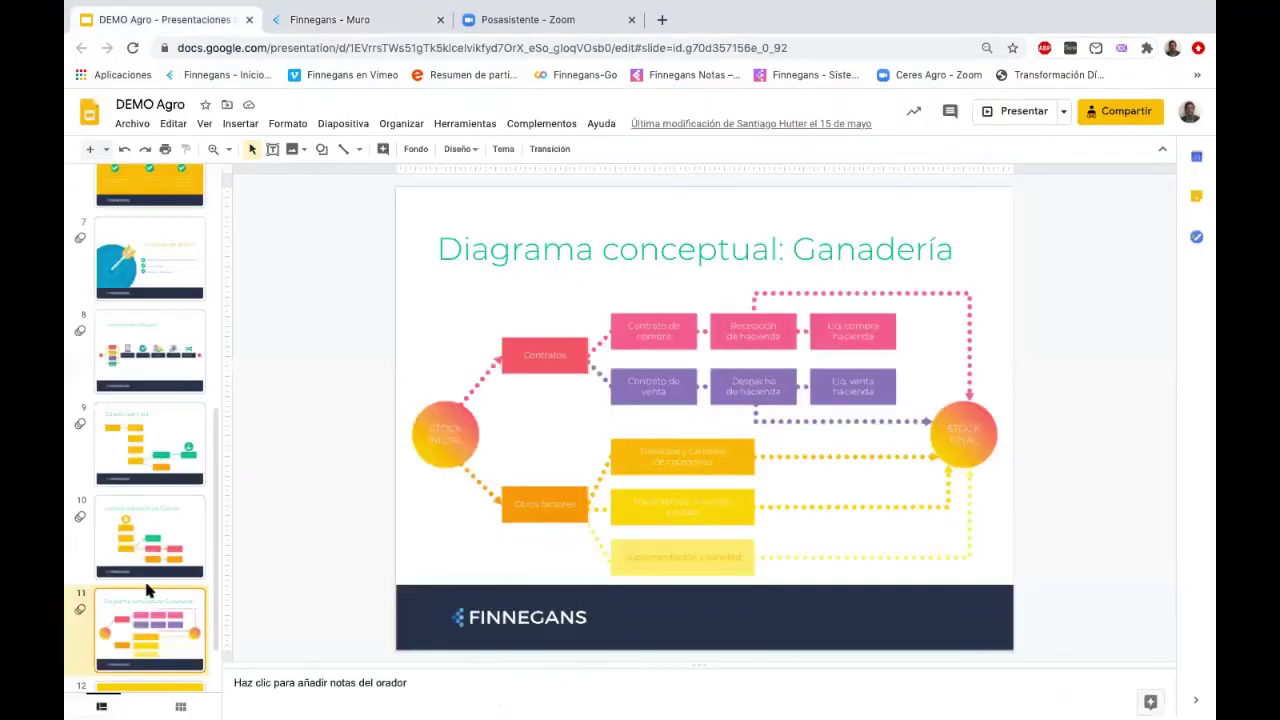
left_click(147, 631)
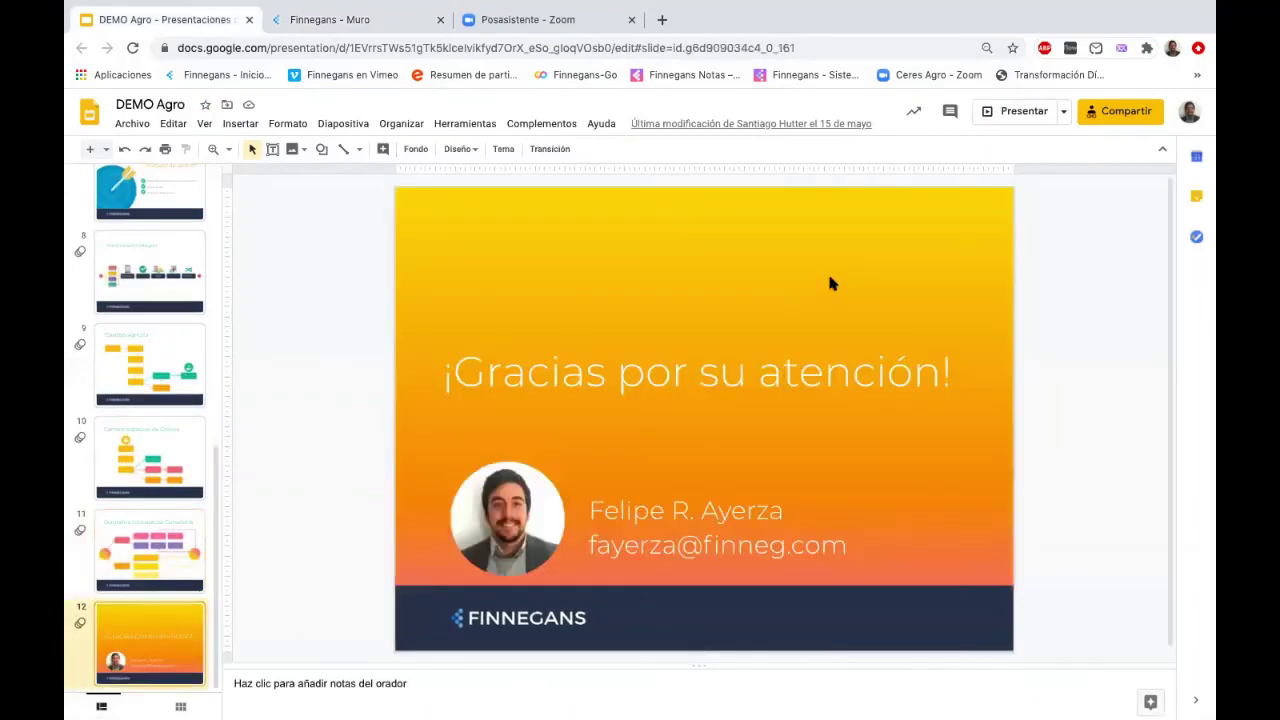
left_click(1012, 111)
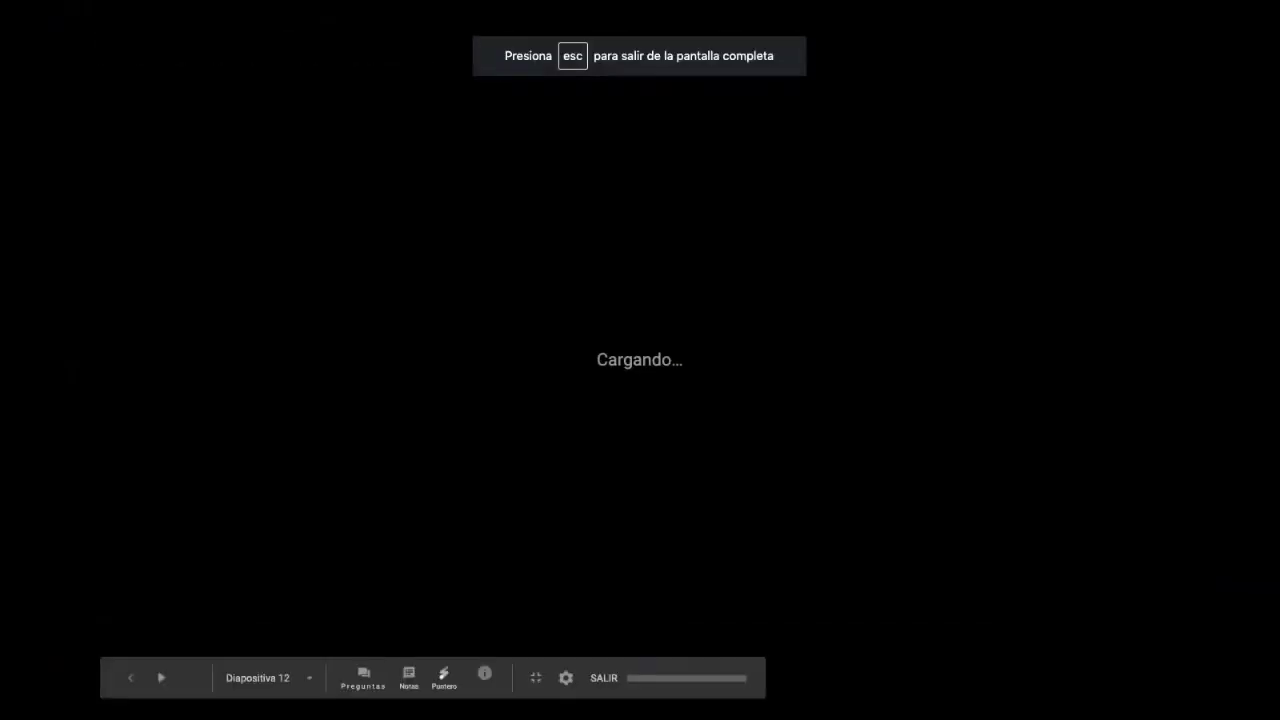